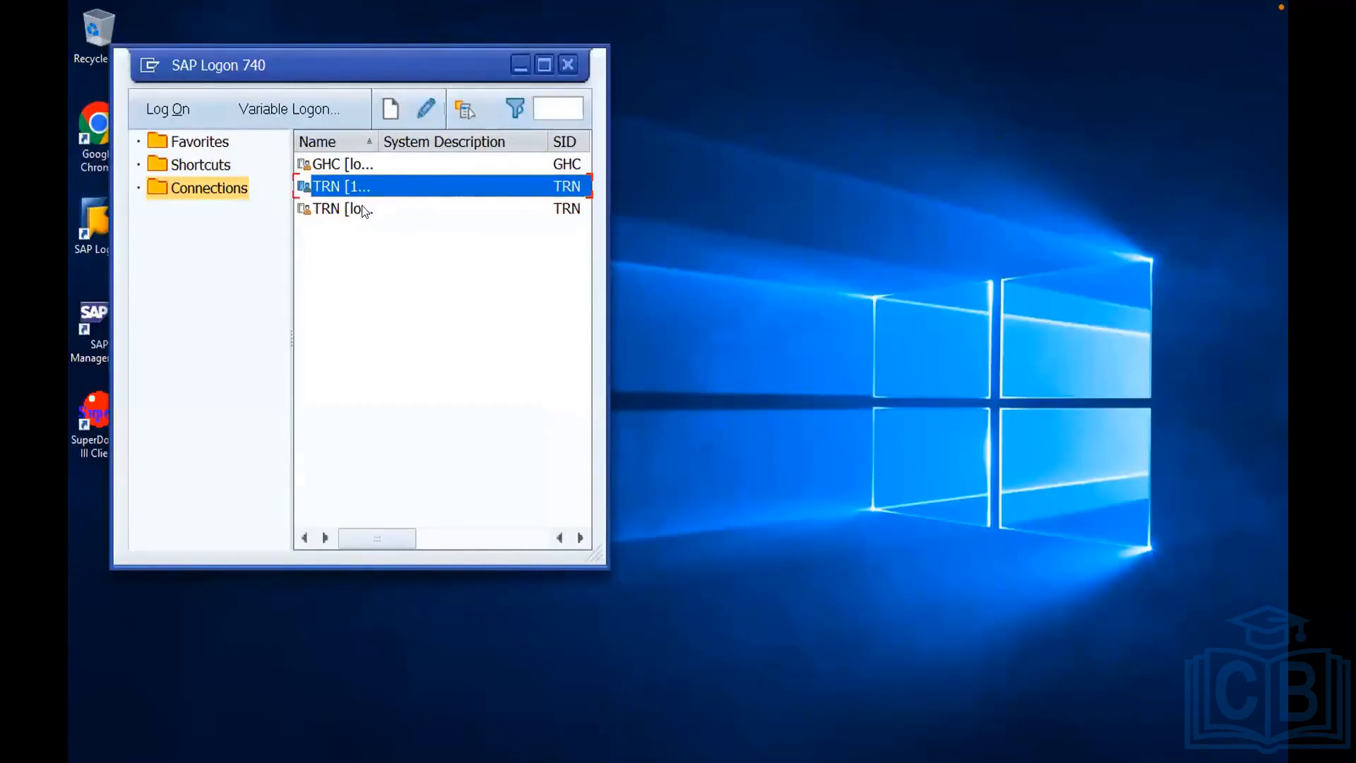
# Open the local TRN connection and log on to client 001 as user ddic with the account password.
pyautogui.doubleClick(358, 211)
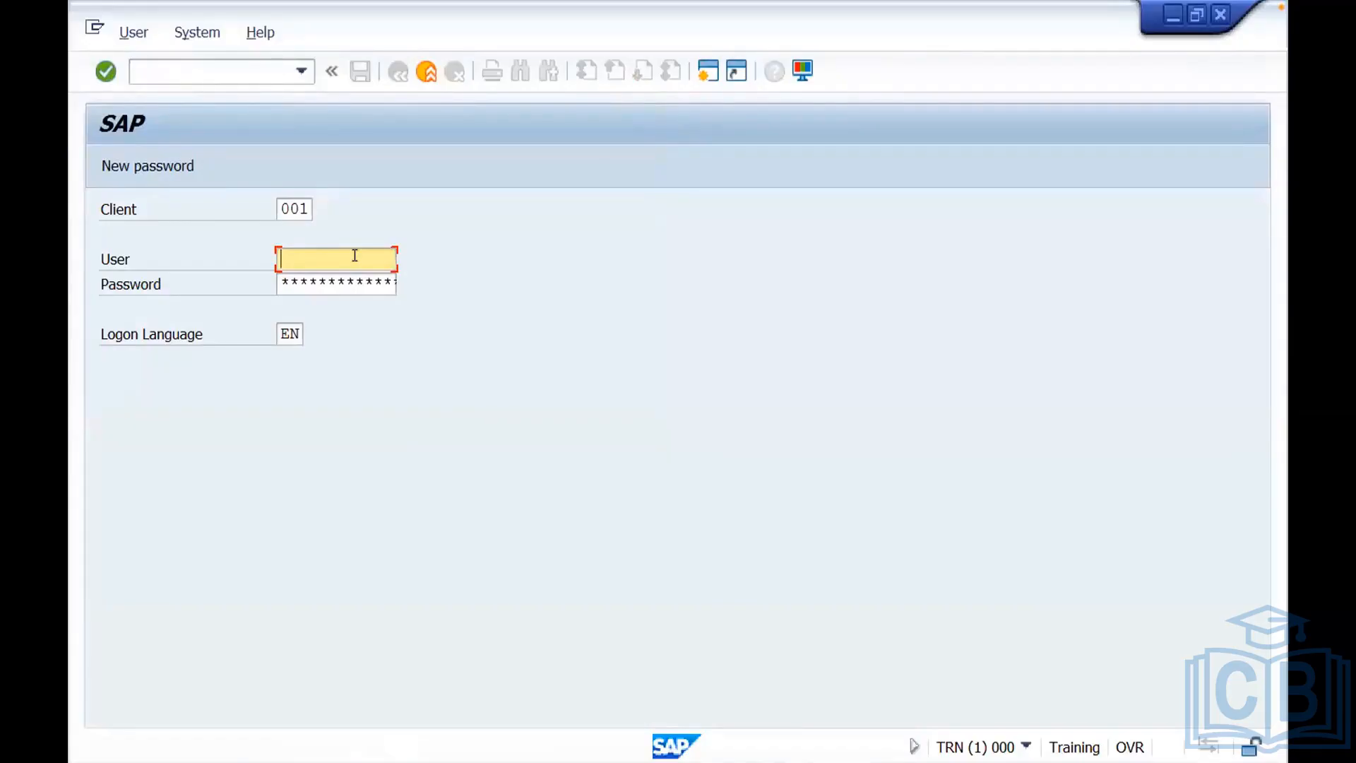
pyautogui.write('ddic')
pyautogui.click(314, 281)
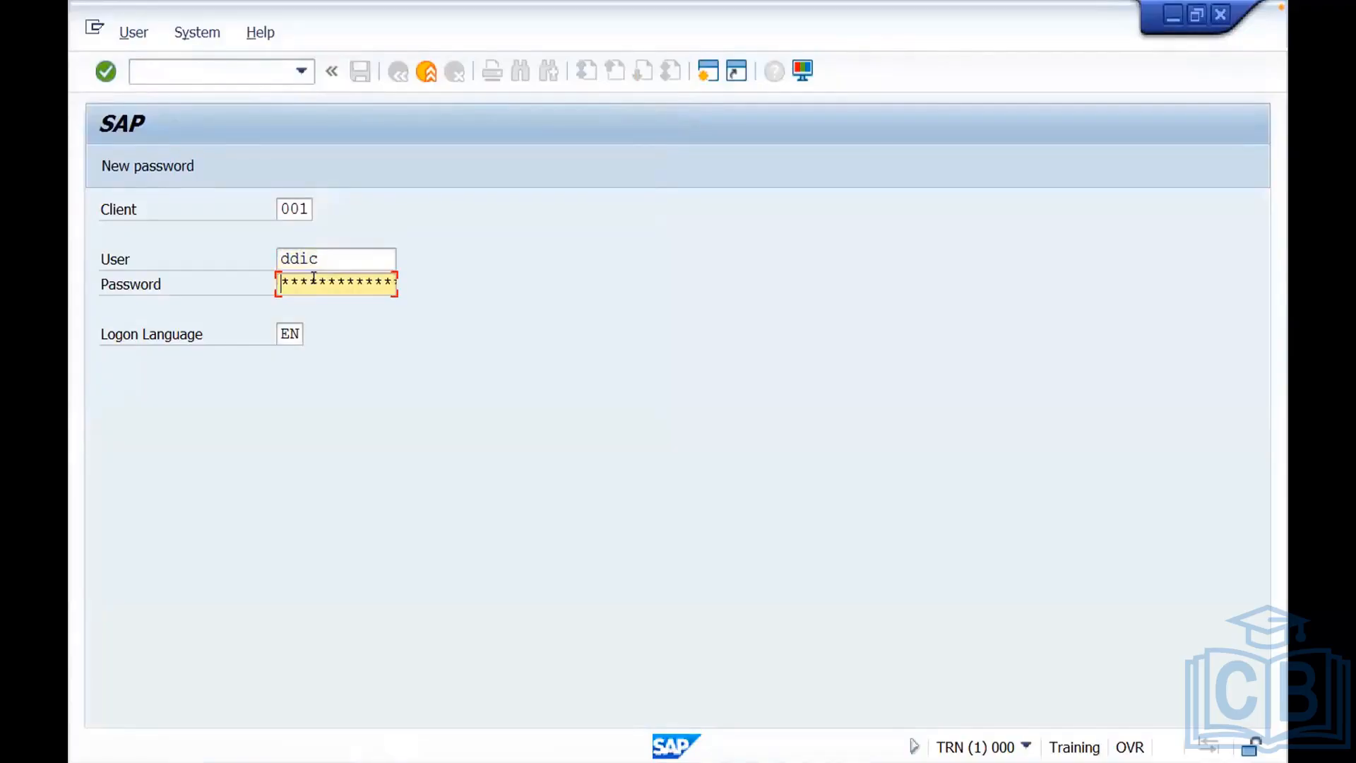
pyautogui.write('********')
pyautogui.press('Return')
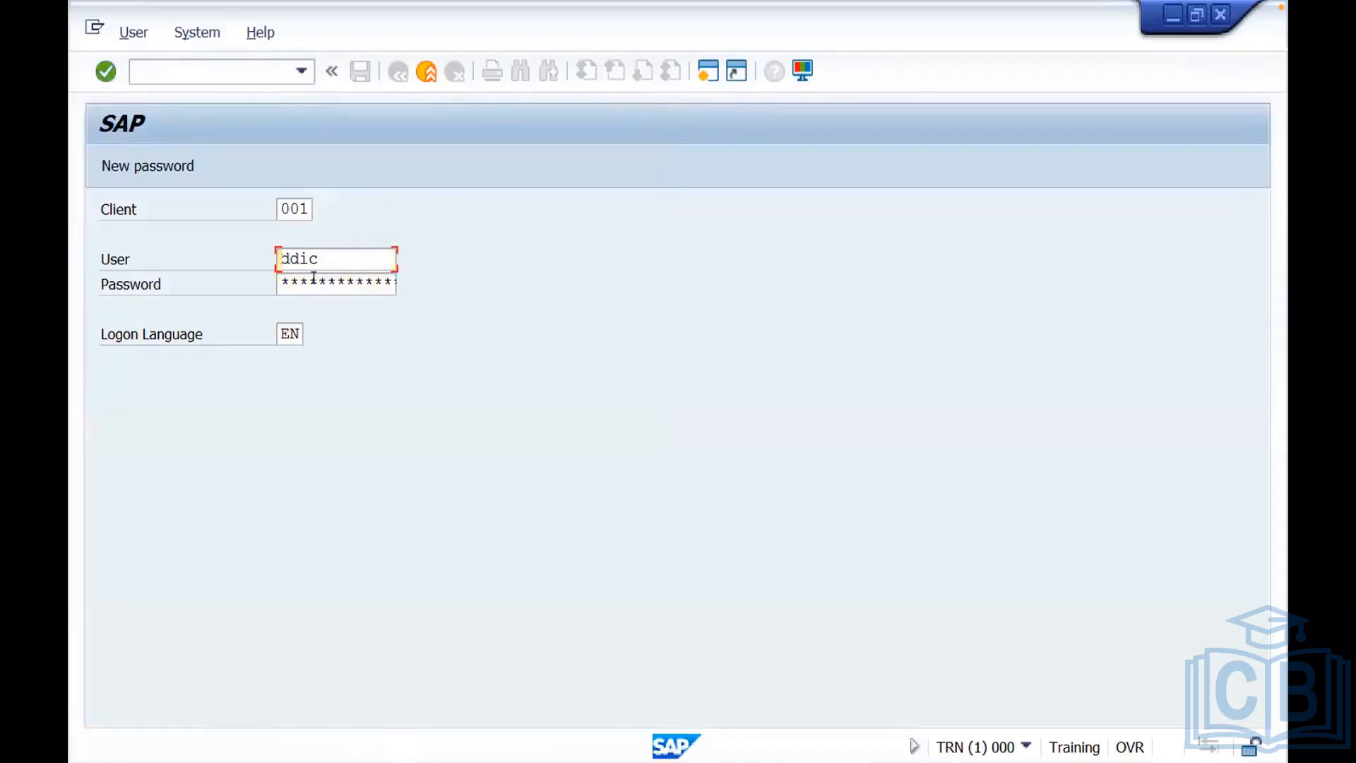
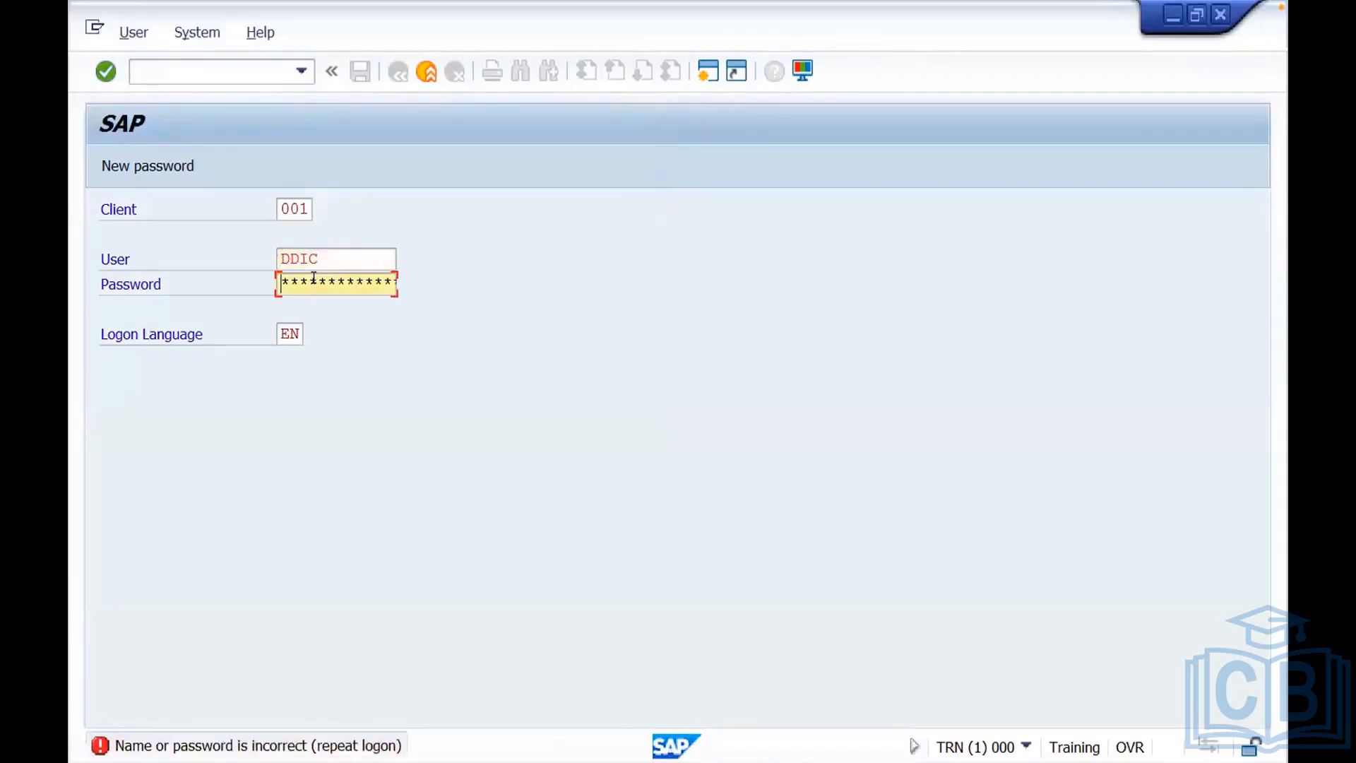
# Complete the logon to client 001 as user DDIC and open the work process overview with transaction SM50.
pyautogui.press('Return')
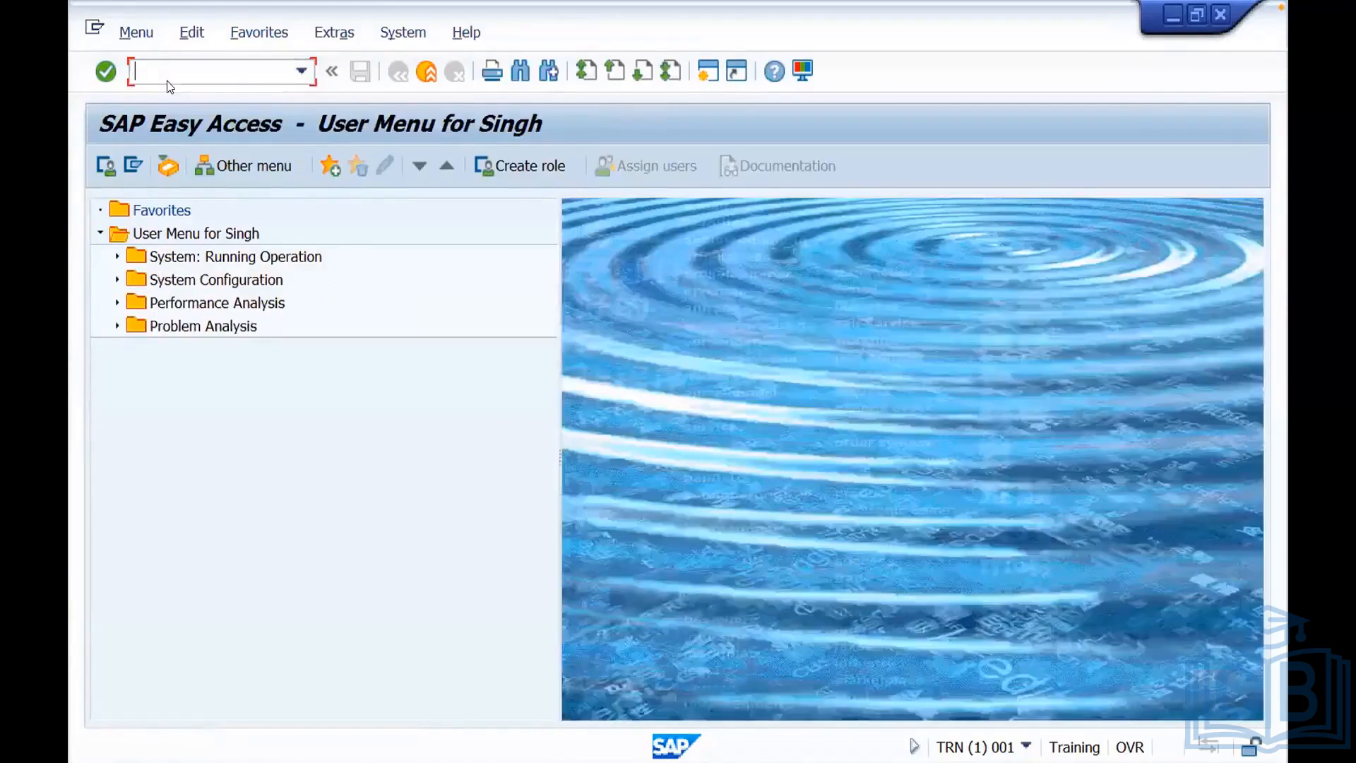
pyautogui.write('sm50')
pyautogui.press('Return')
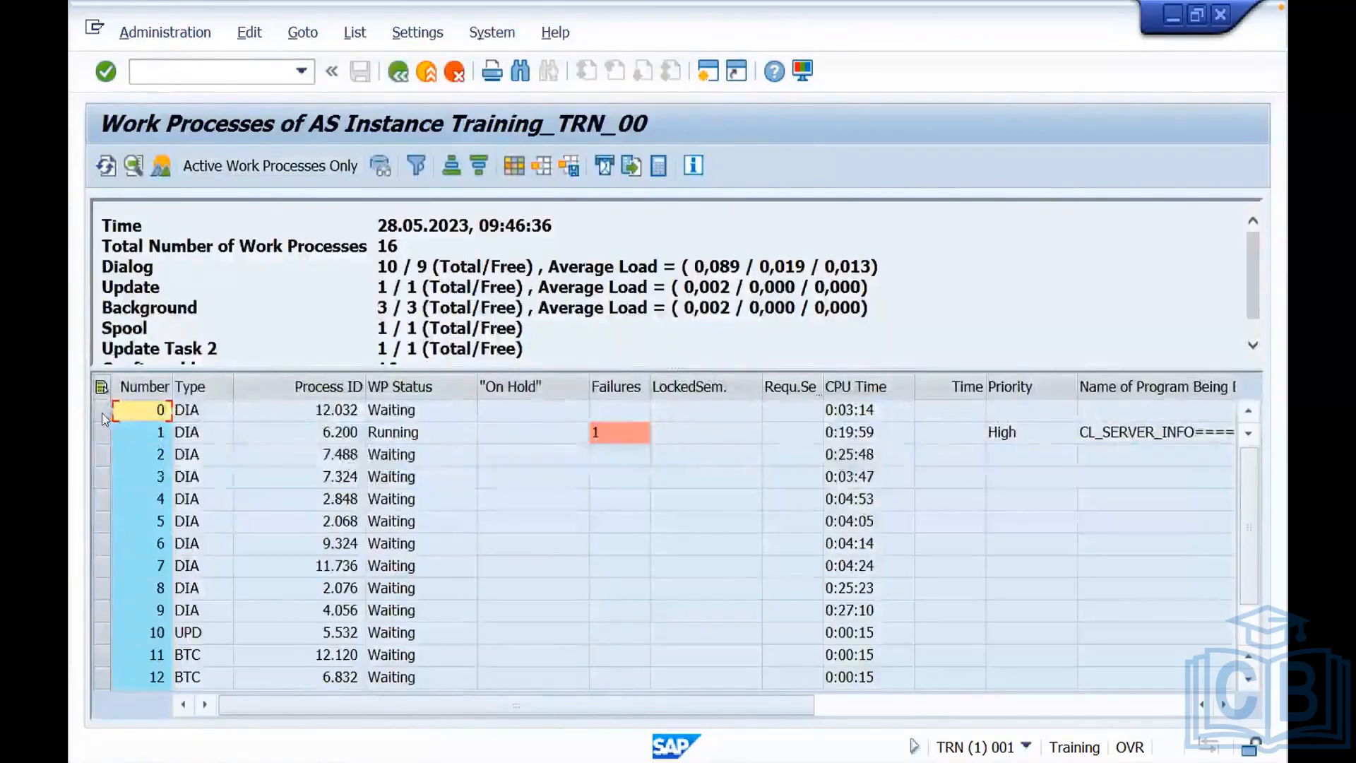
# Step through the dialog work processes and select the DIA rows numbered 0 to 8 in the work process list.
pyautogui.click(101, 409)
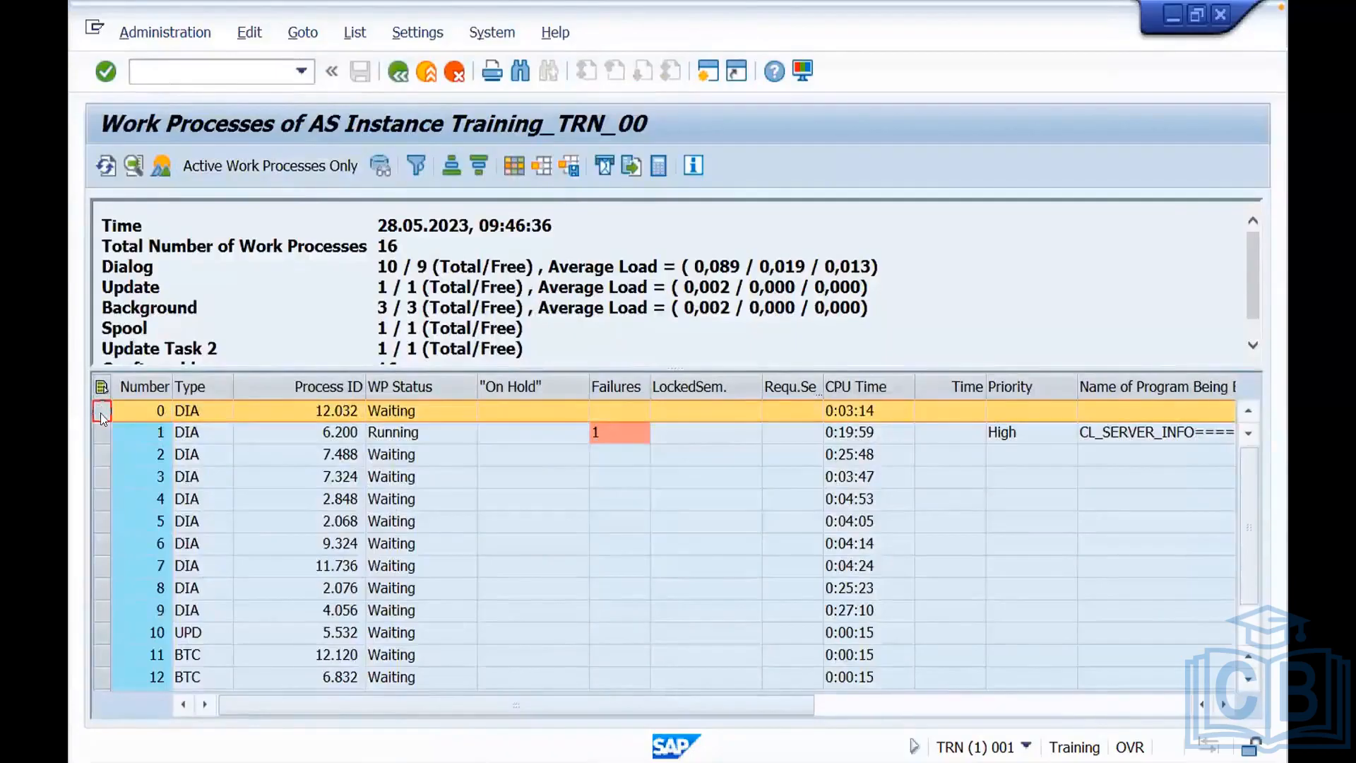
pyautogui.press('Down')
pyautogui.press('Down')
pyautogui.press('Down')
pyautogui.press('Down')
pyautogui.press('Down')
pyautogui.press('Down')
pyautogui.press('Down')
pyautogui.press('Down')
pyautogui.moveTo(96, 587); pyautogui.dragTo(100, 410)
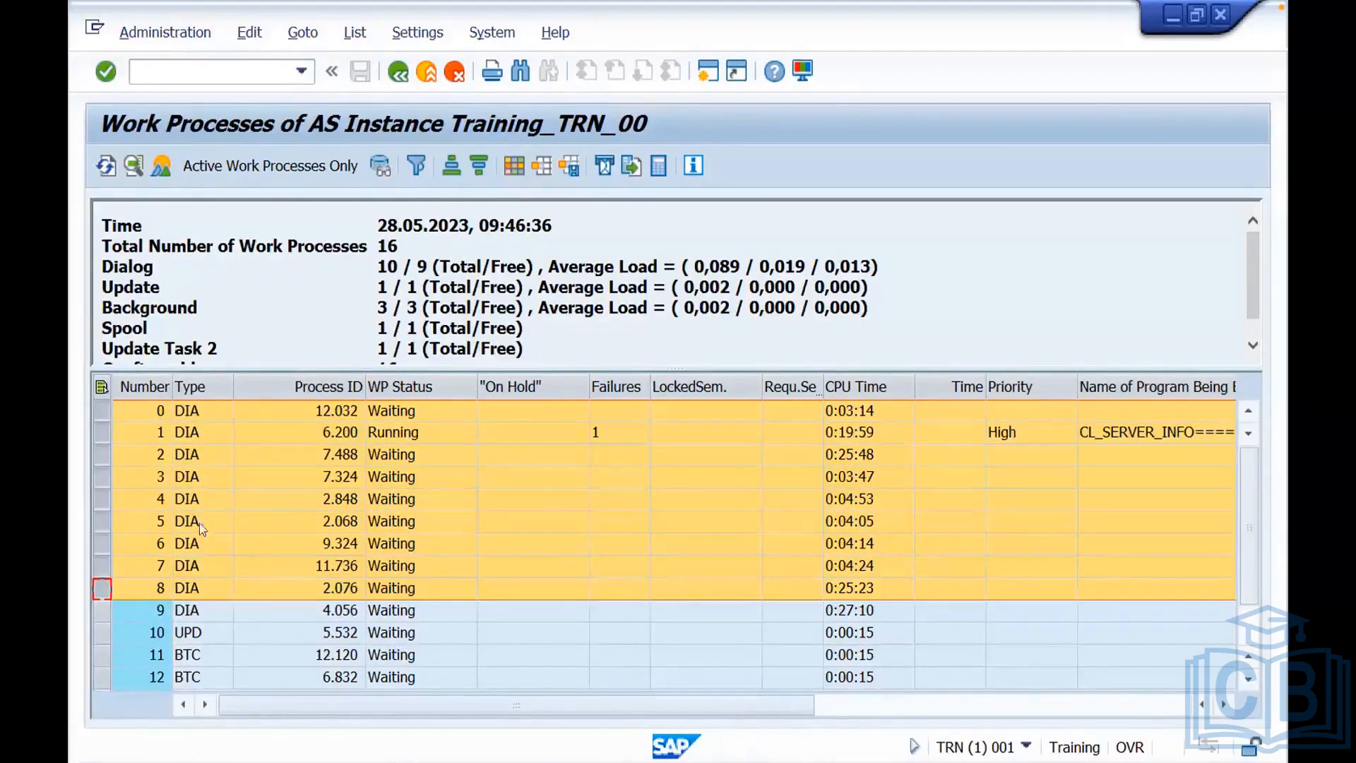
# Select in turn update work process 10, background work process 11 and spool work process 14 to examine the other process types.
pyautogui.click(102, 634)
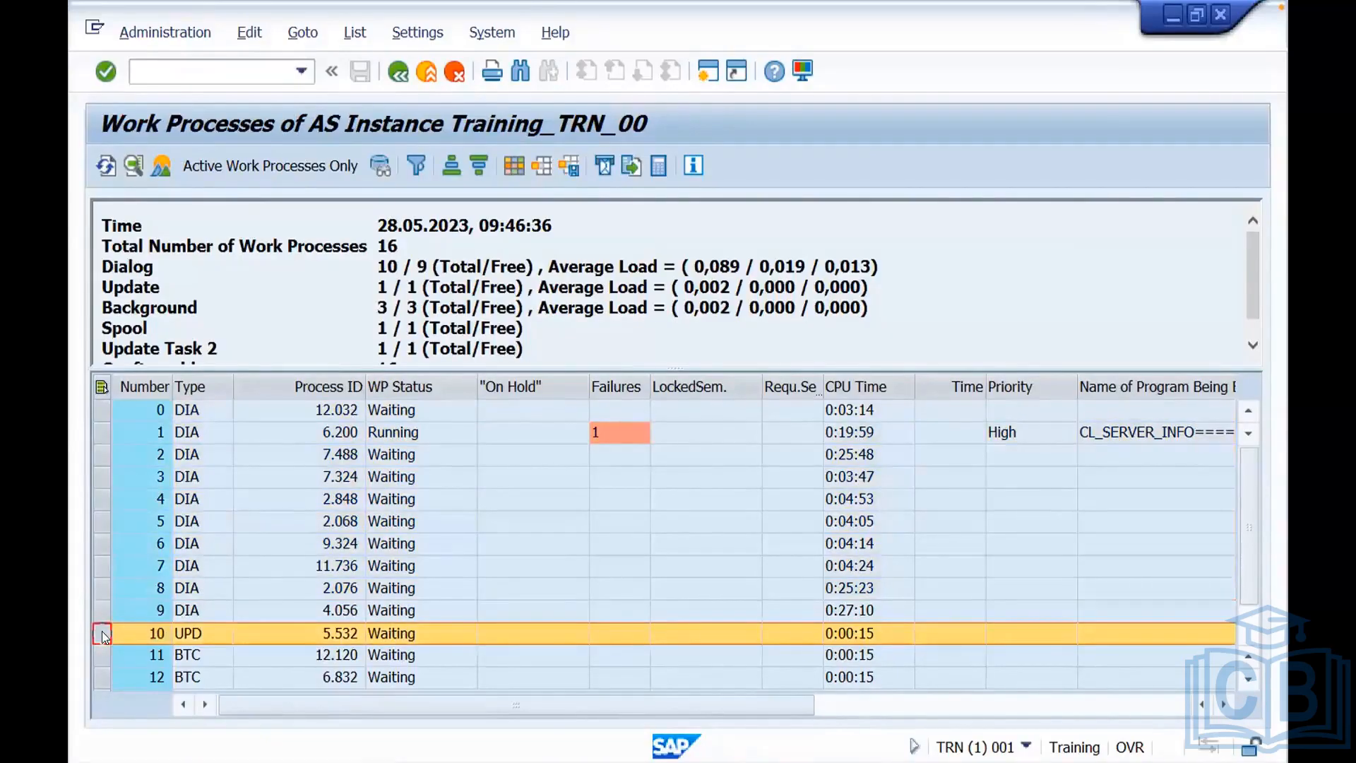
pyautogui.click(101, 657)
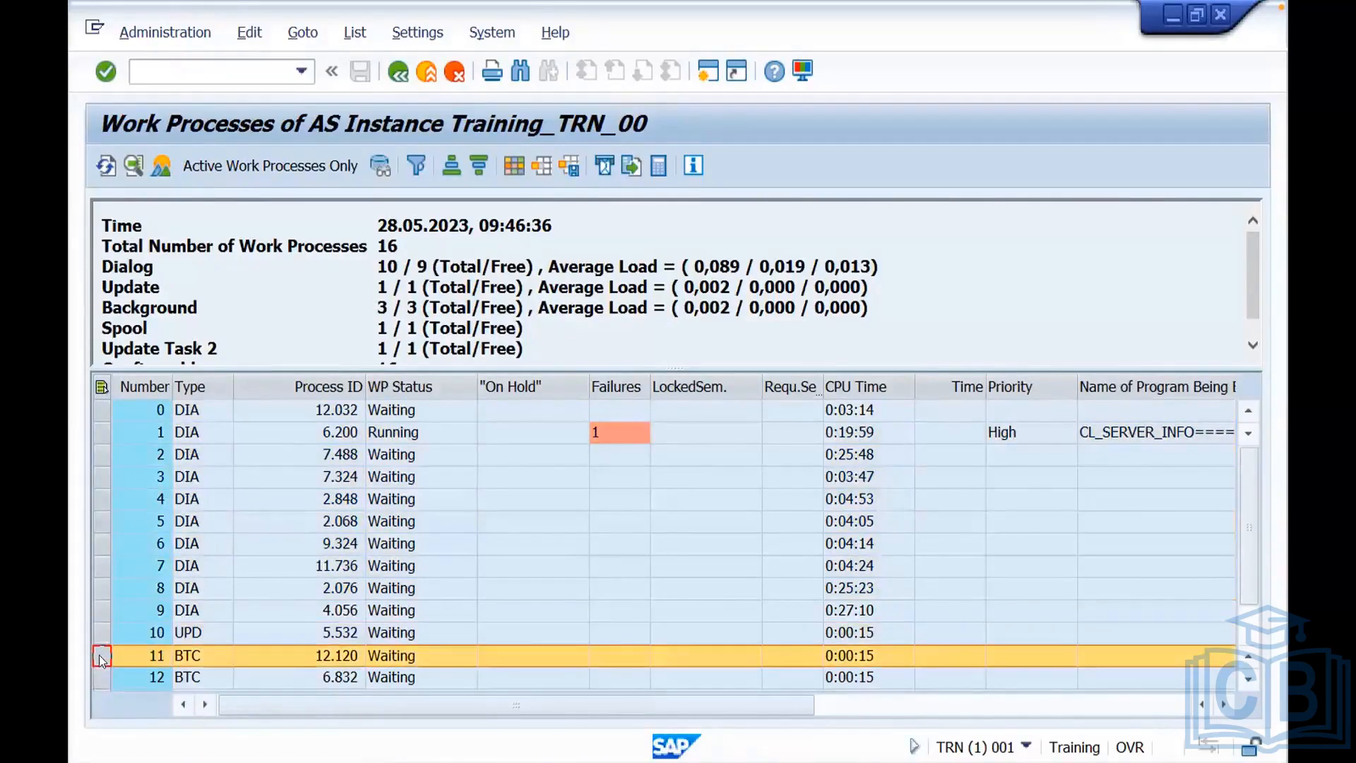
pyautogui.click(1251, 681)
pyautogui.click(1250, 680)
pyautogui.click(1250, 680)
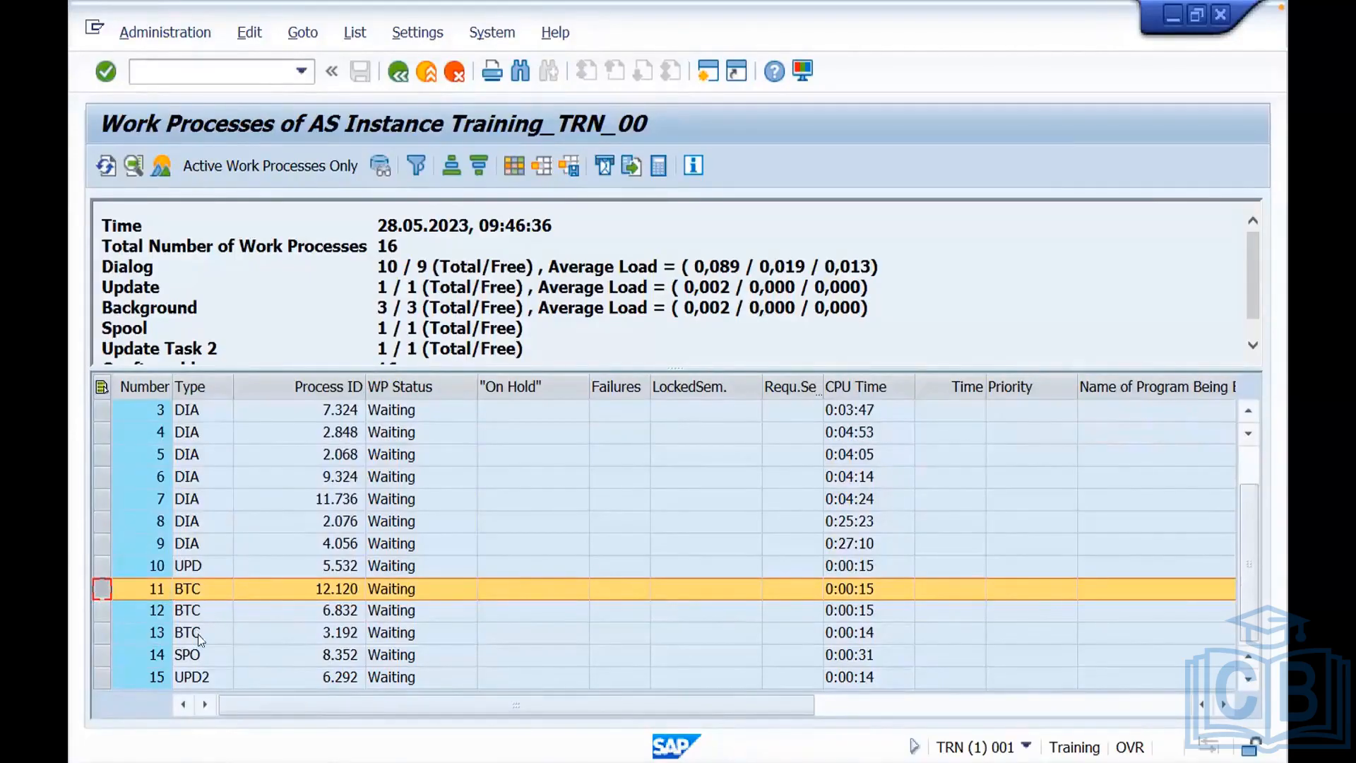
pyautogui.click(101, 658)
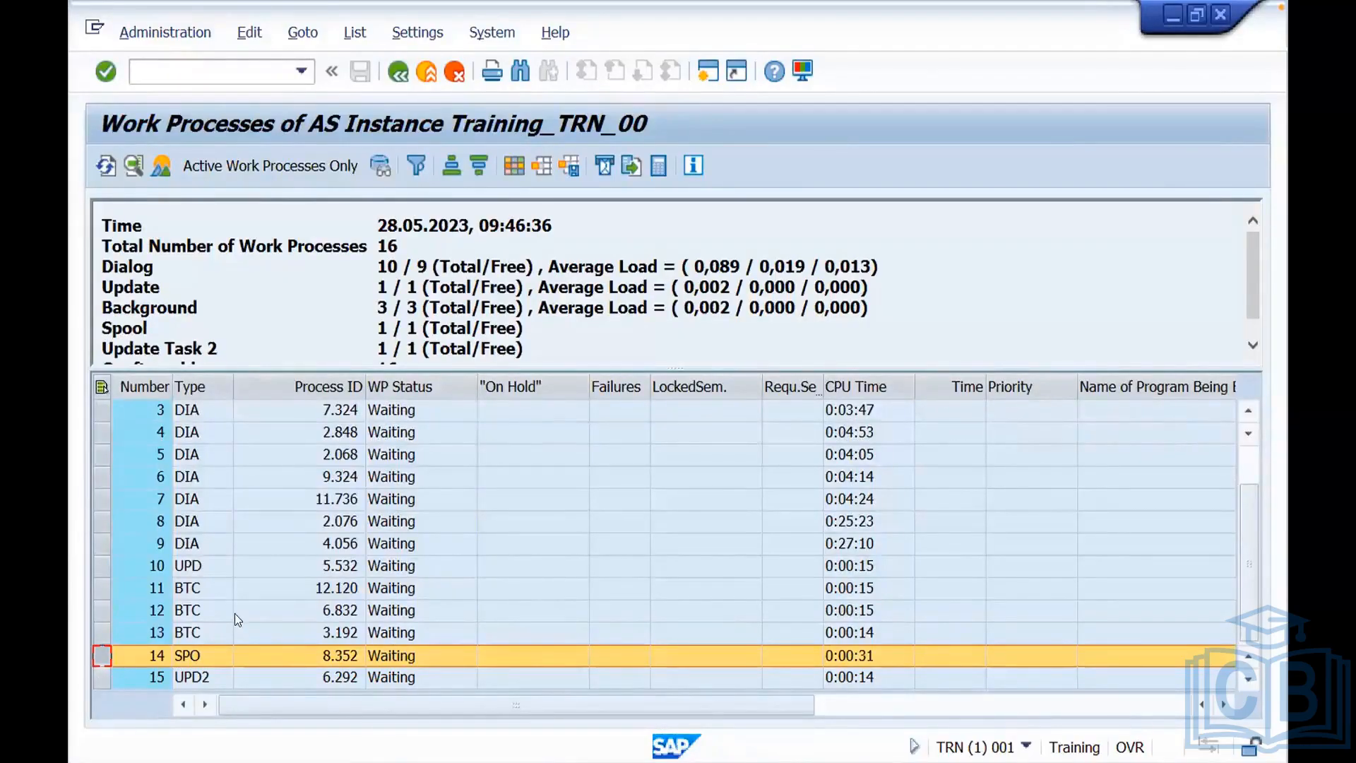
# Switch to the ADM PDF in WPS Office and highlight the descriptions of spool and background work processes.
pyautogui.click(430, 266)
pyautogui.hotkey('ctrl', 'Left')
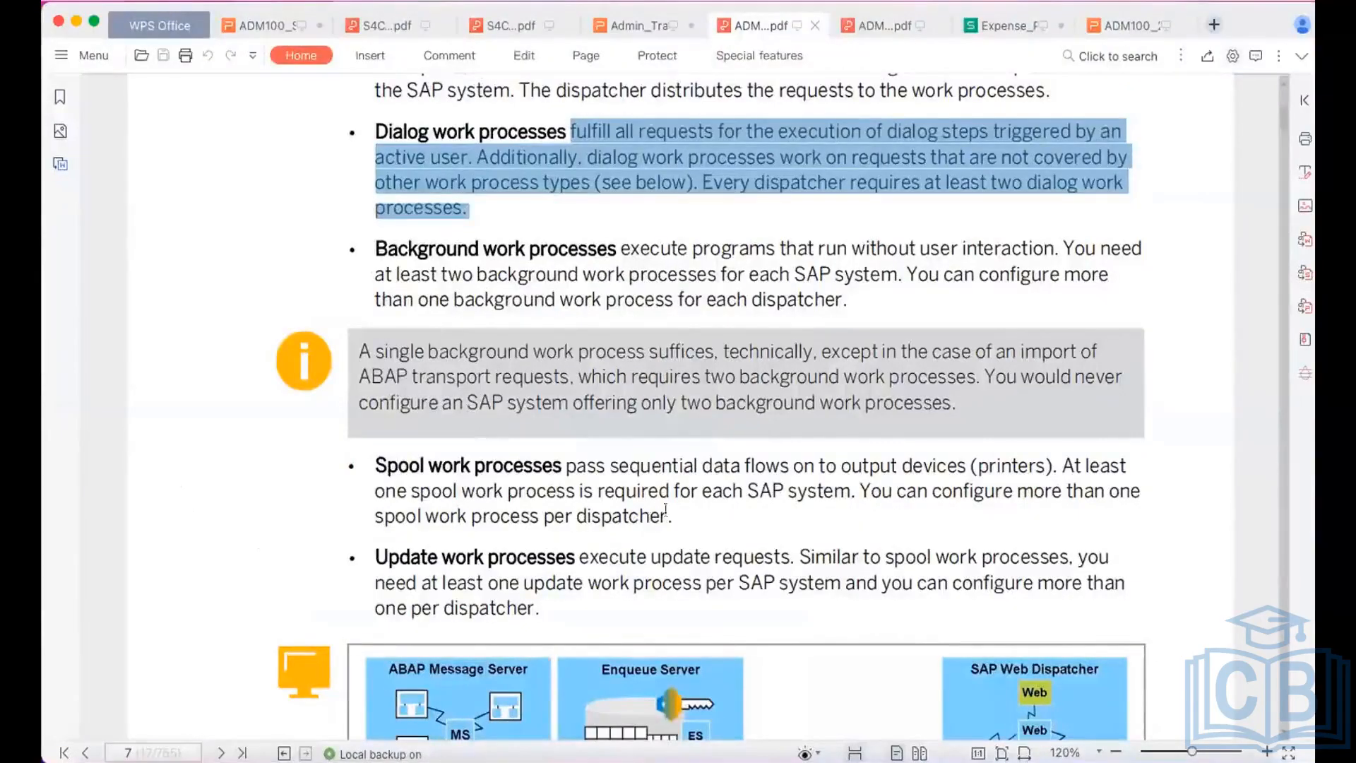
pyautogui.moveTo(674, 516); pyautogui.dragTo(373, 466)
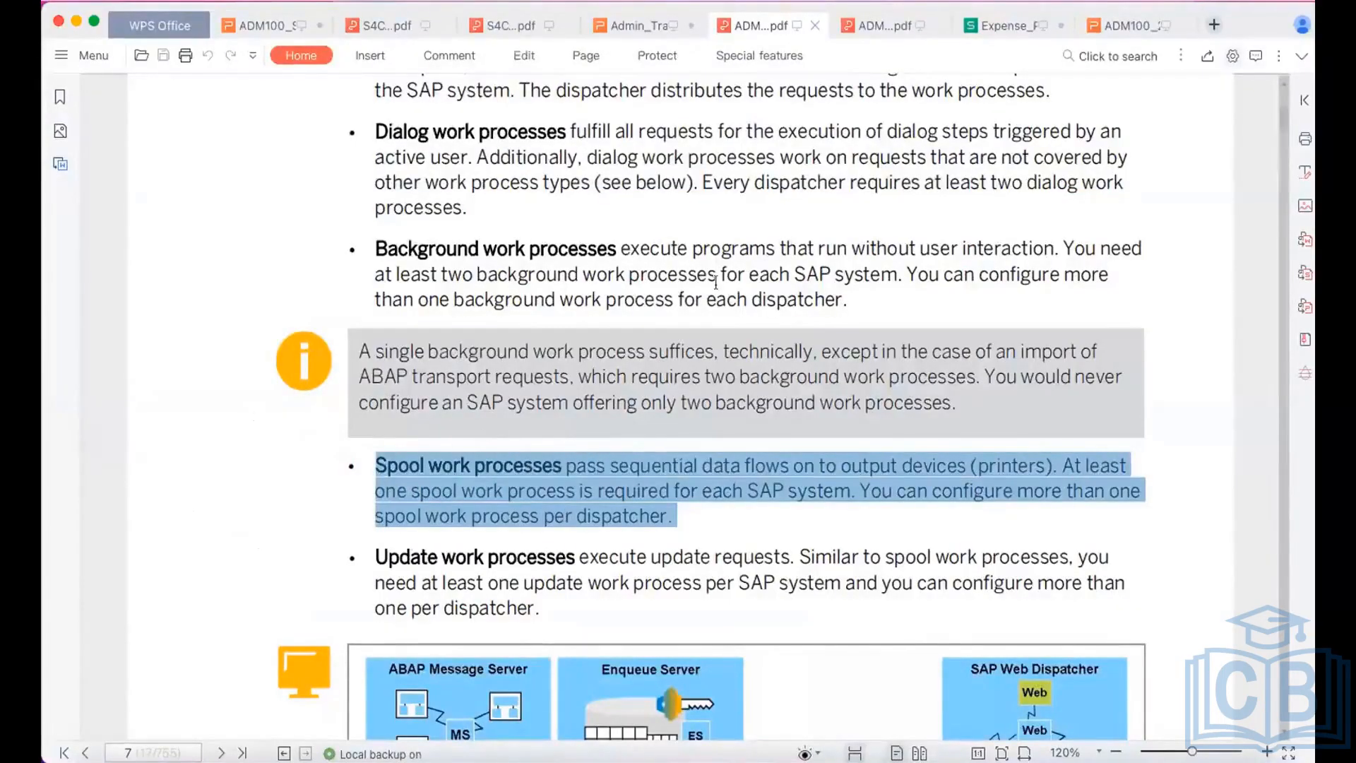
pyautogui.moveTo(727, 300); pyautogui.dragTo(557, 249)
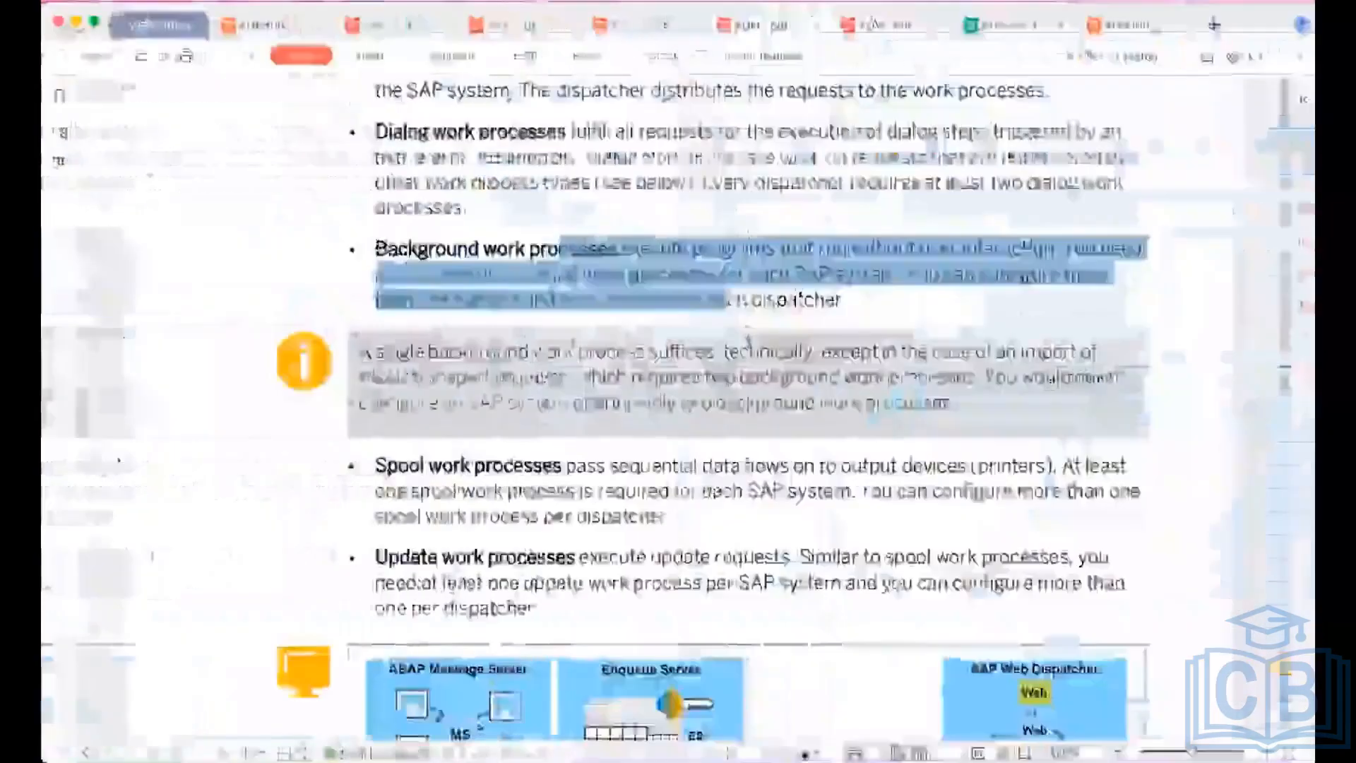
# Open the Admin_Tra presentation and highlight topics 6 Printer / Spool admin and 7 Background jobs on the Topics slide.
pyautogui.click(1118, 27)
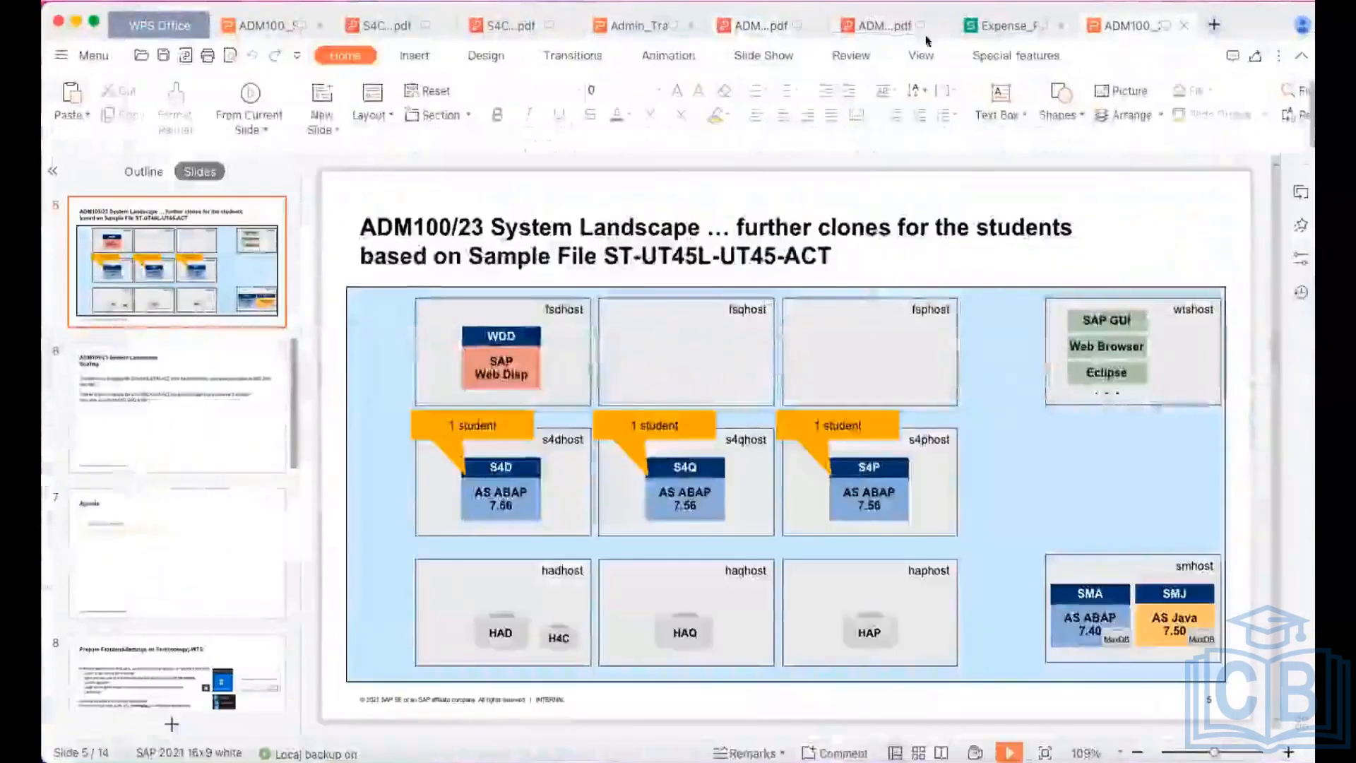
pyautogui.click(633, 30)
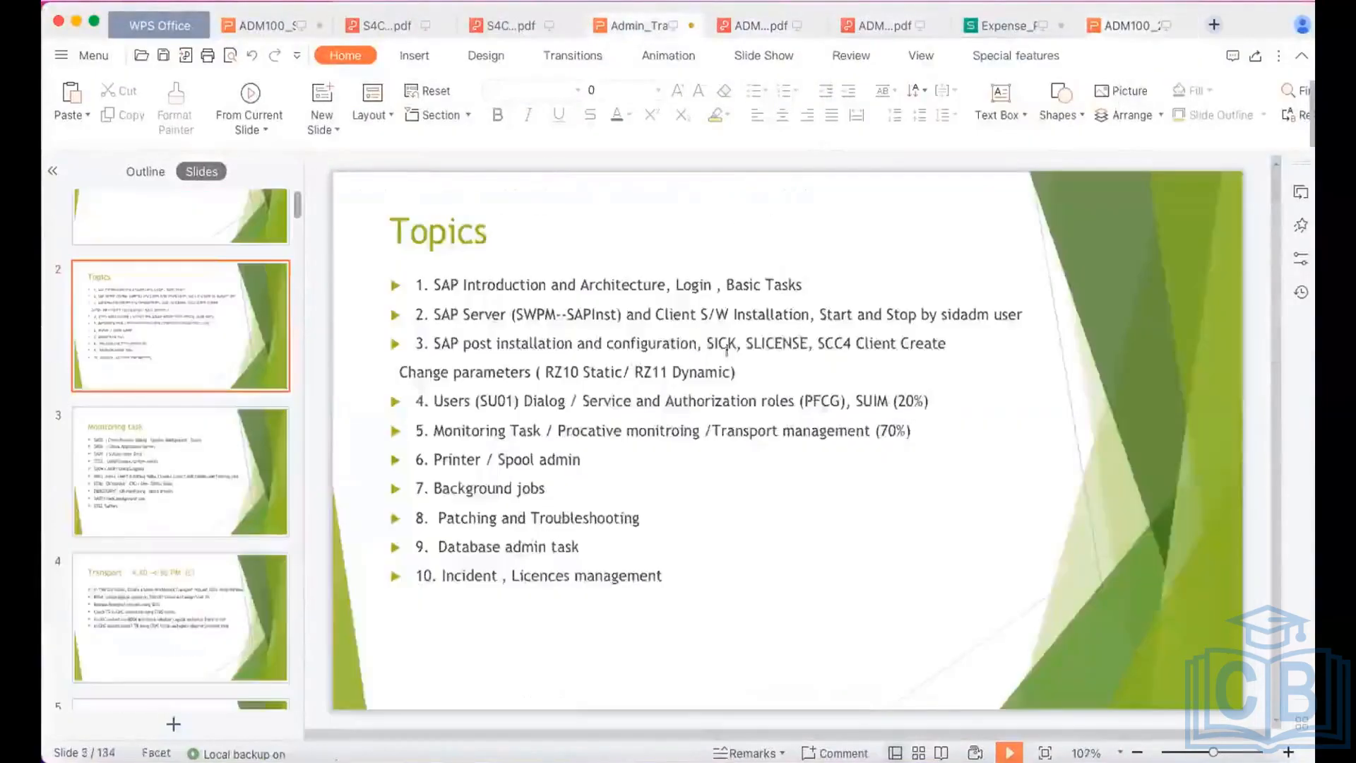
pyautogui.click(297, 465)
pyautogui.scroll(1, 710, 467)
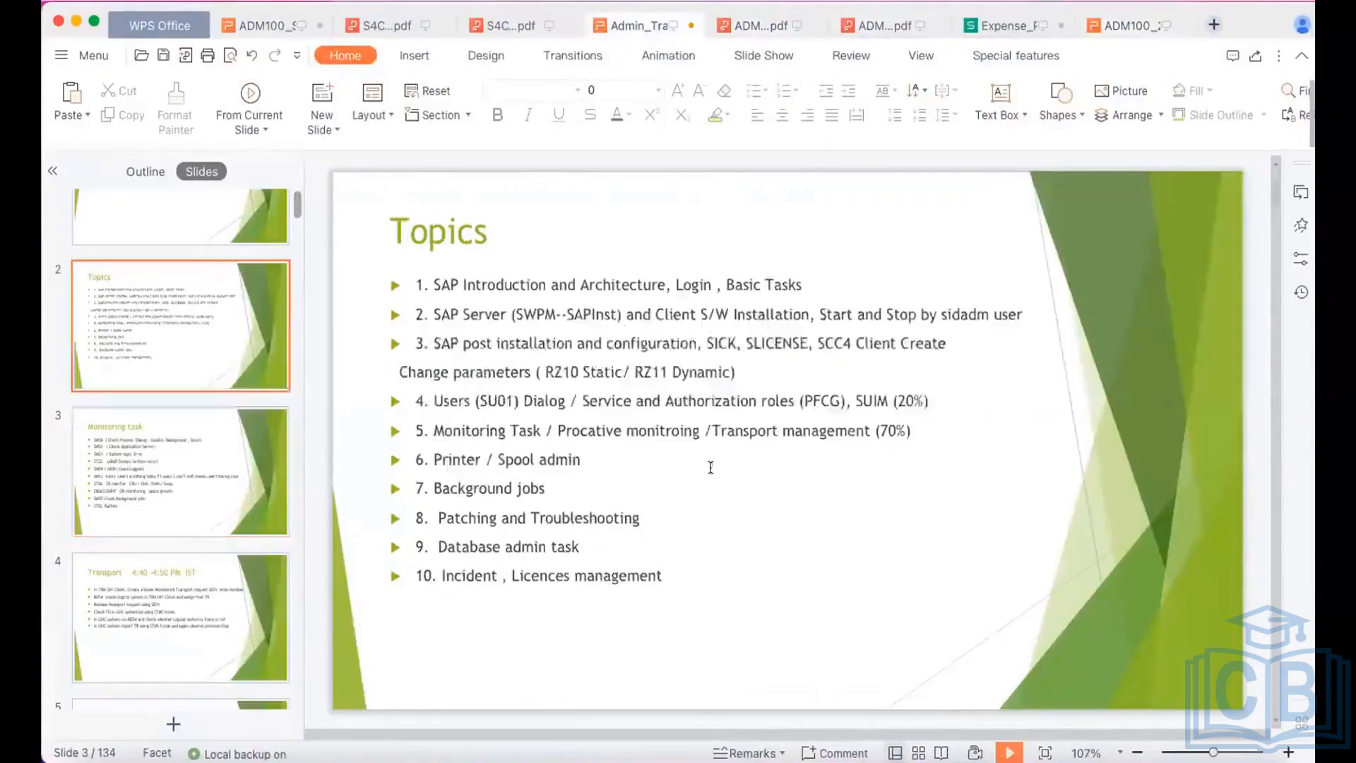
pyautogui.click(546, 488)
pyautogui.moveTo(546, 488); pyautogui.dragTo(436, 468)
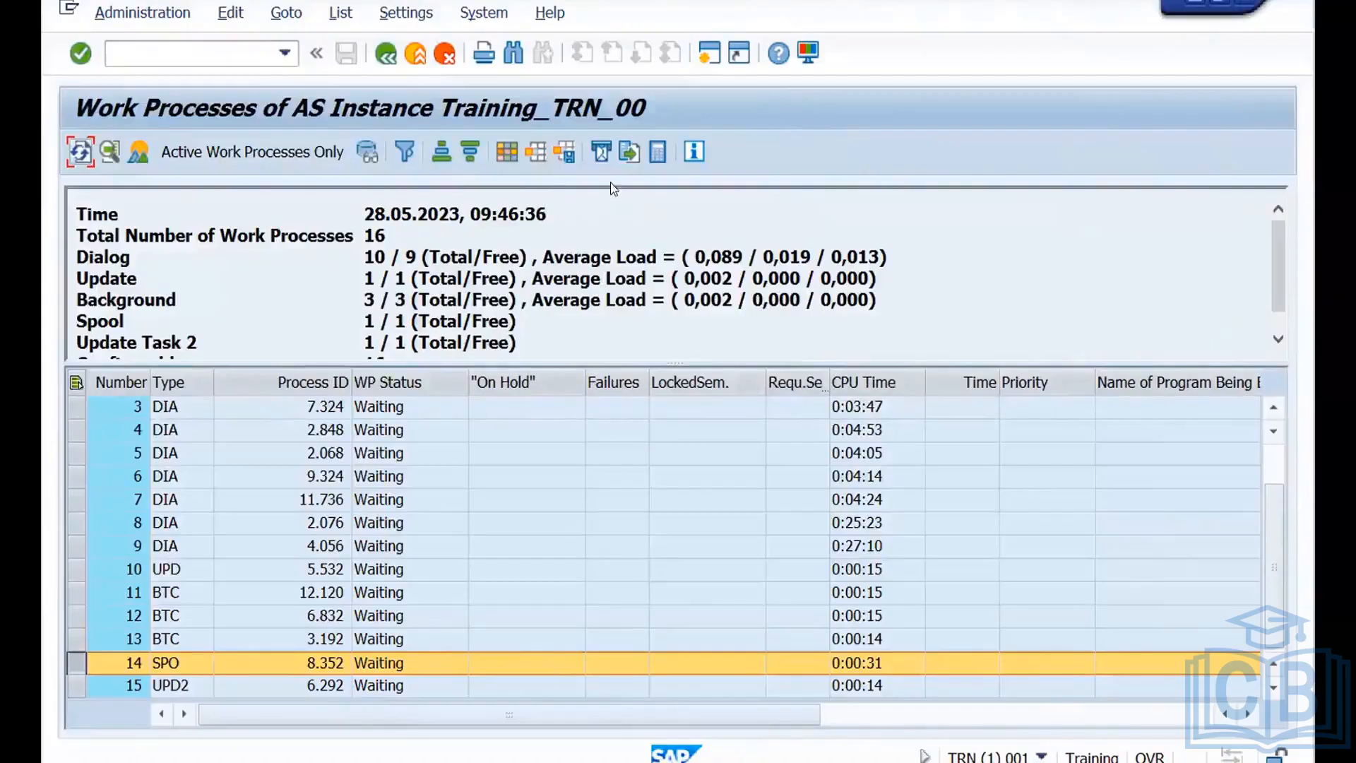
# Print the SAP work process list to output device LP01 with 1 copy, all pages and print time SAP spool only for now.
pyautogui.click(483, 55)
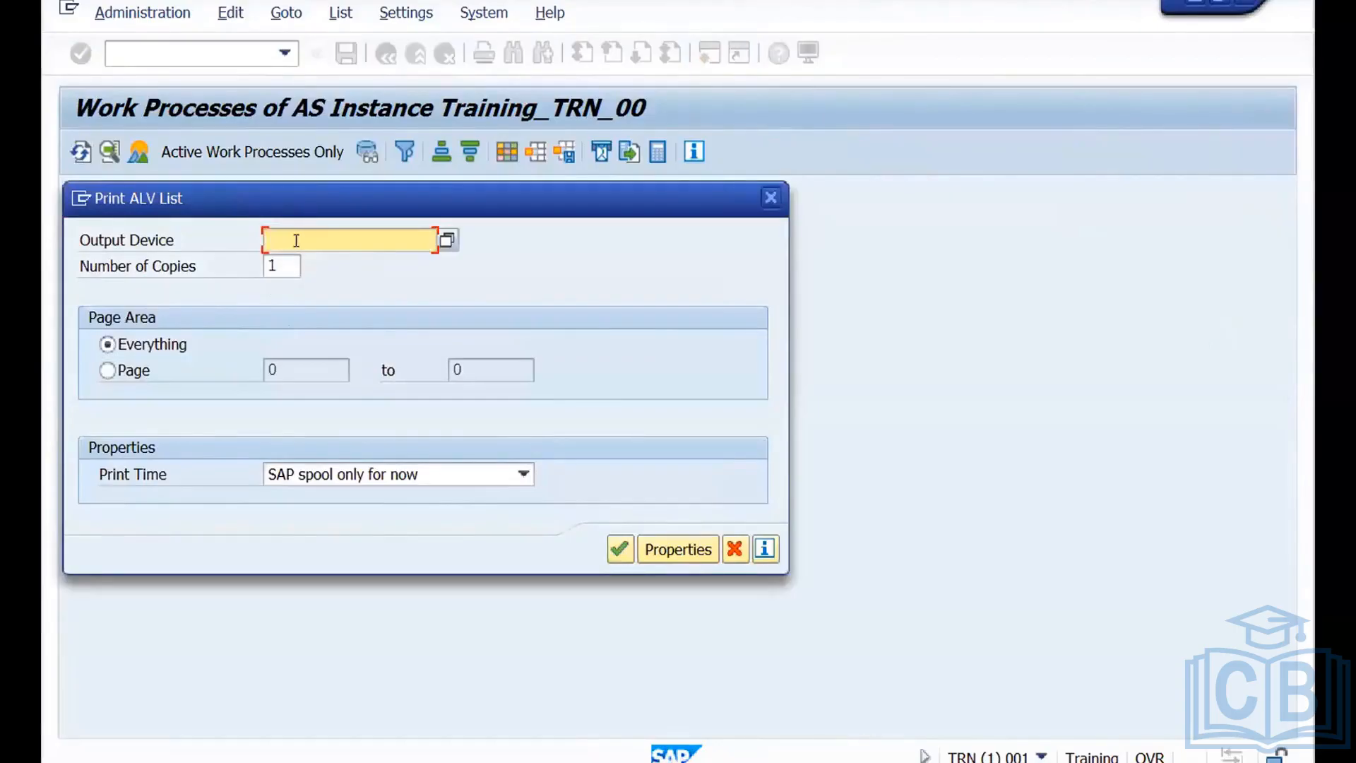
pyautogui.click(445, 238)
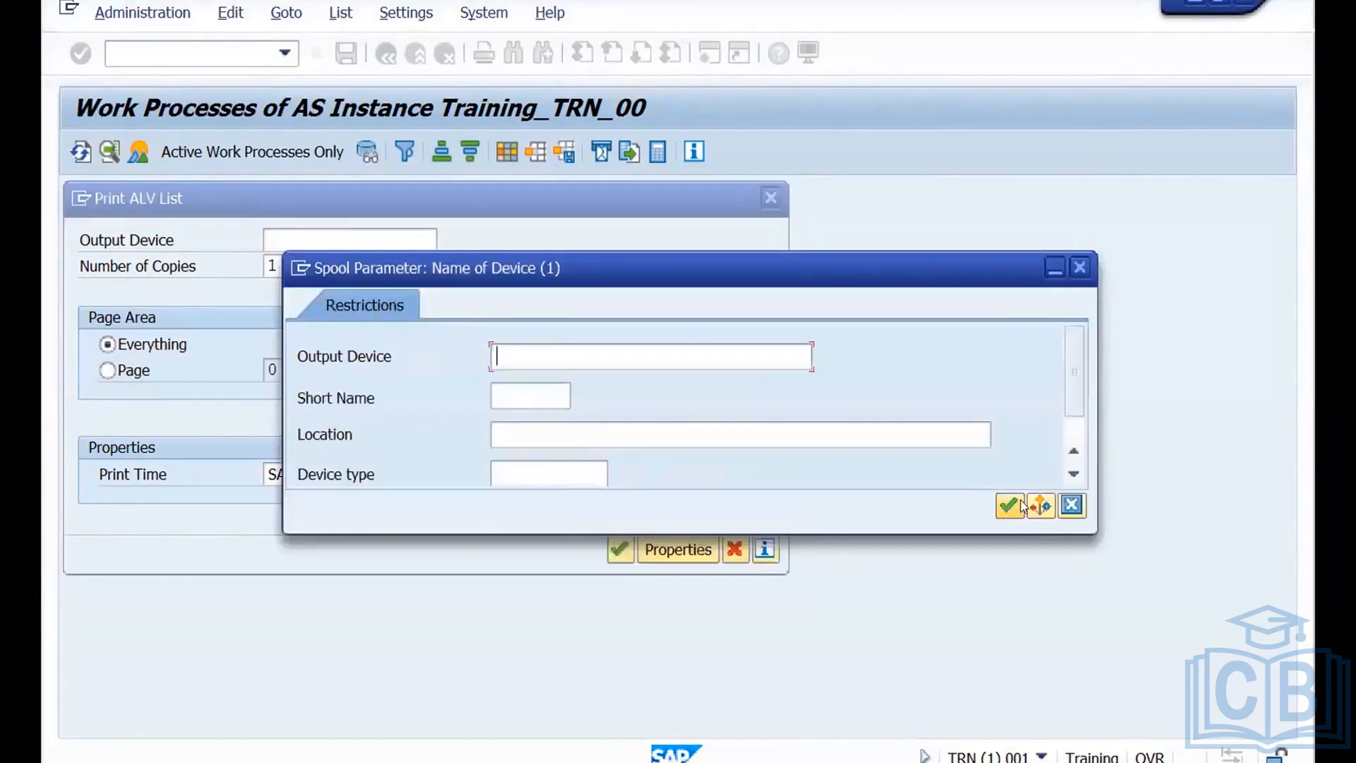
pyautogui.click(1010, 505)
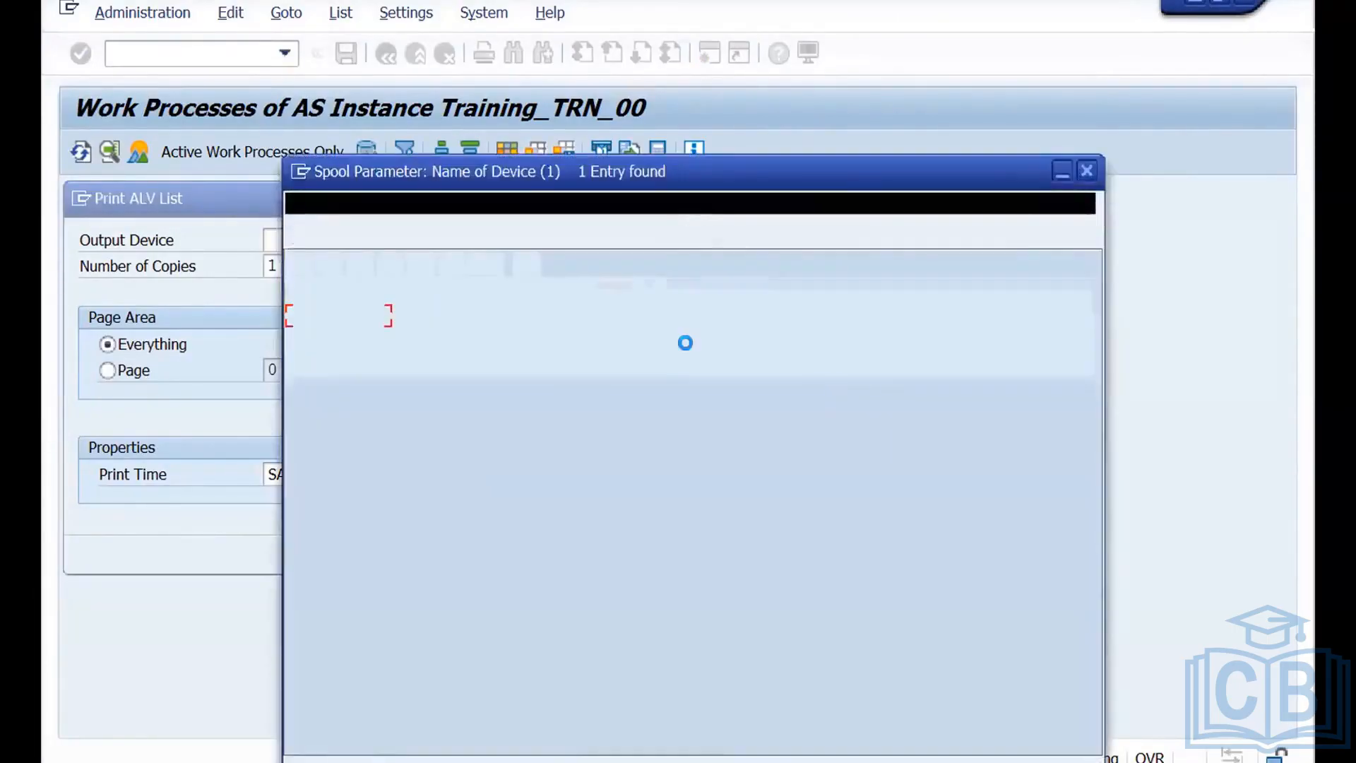
pyautogui.doubleClick(323, 317)
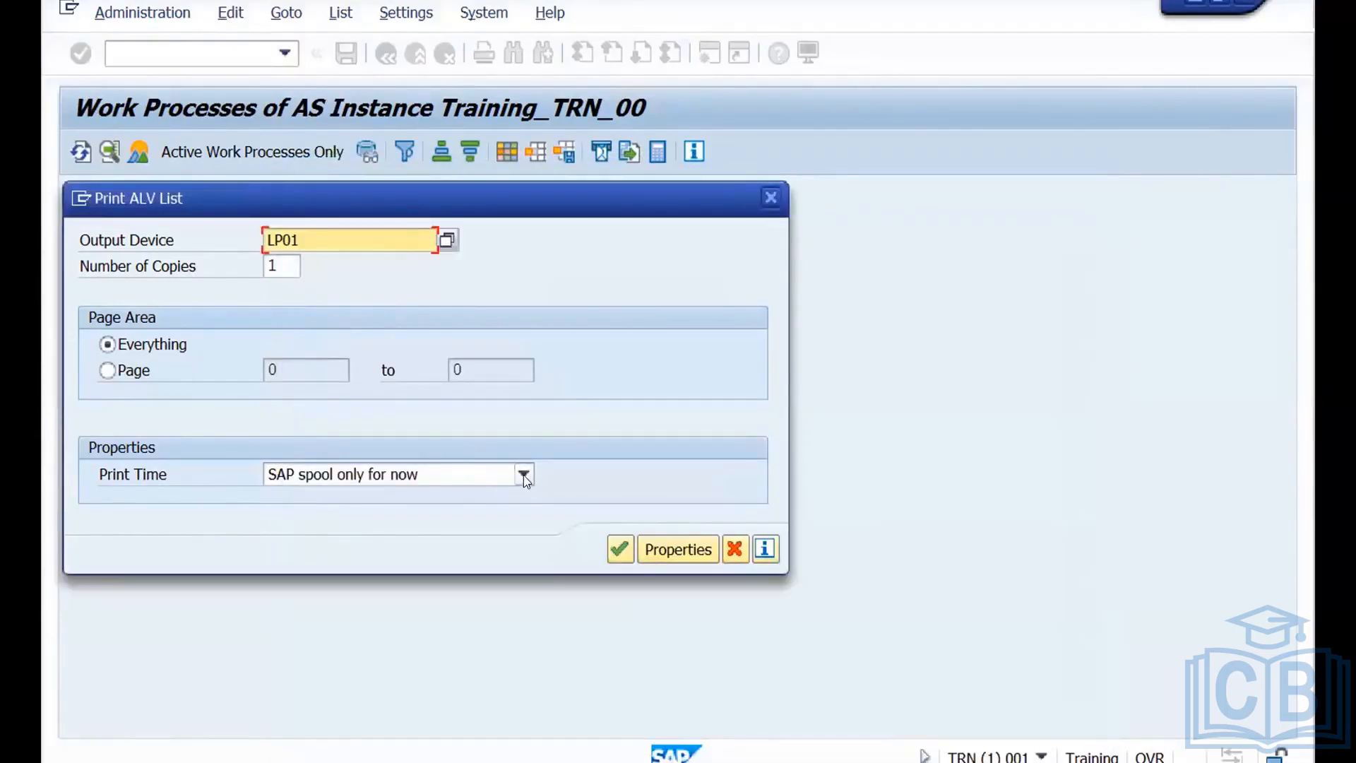
pyautogui.click(619, 555)
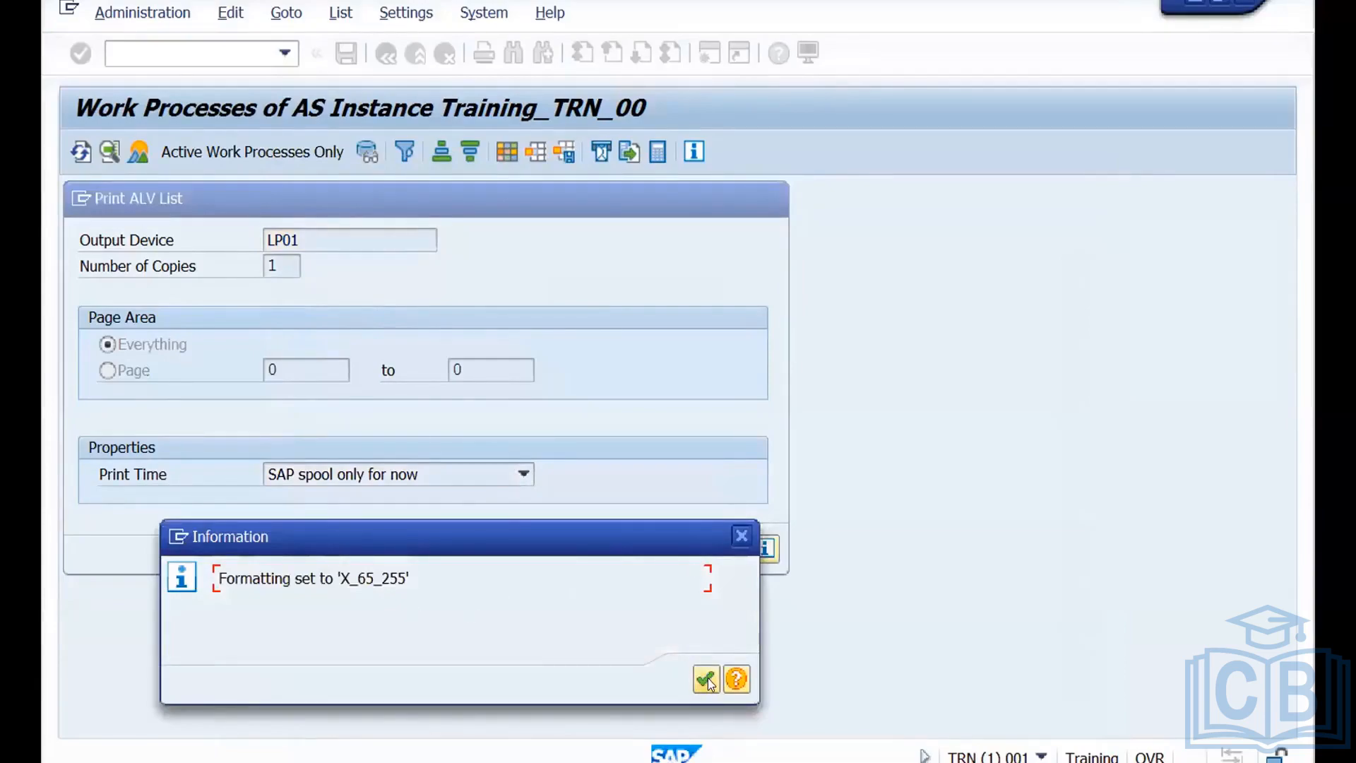
pyautogui.click(706, 680)
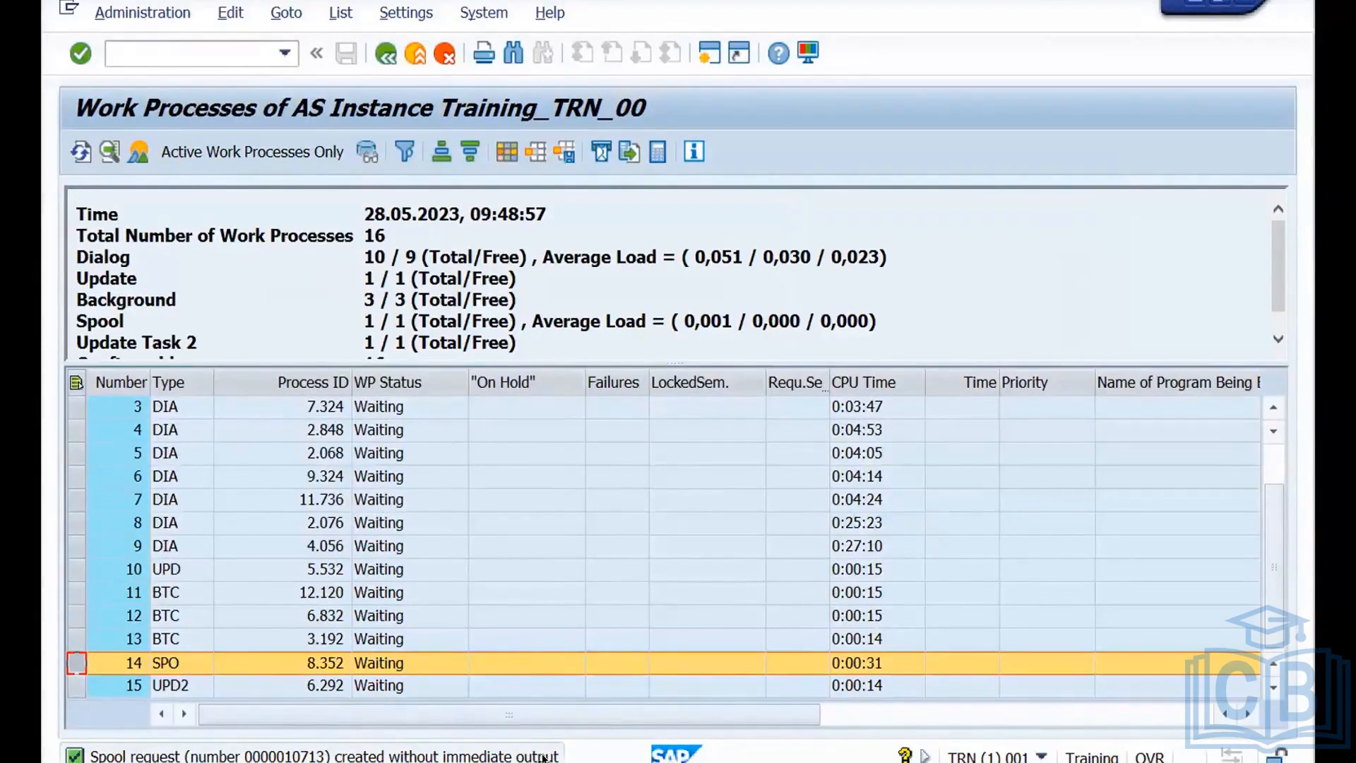
# Switch back to the Topics slide in WPS Office and clear the text selection.
pyautogui.hotkey('ctrl', 'Left')
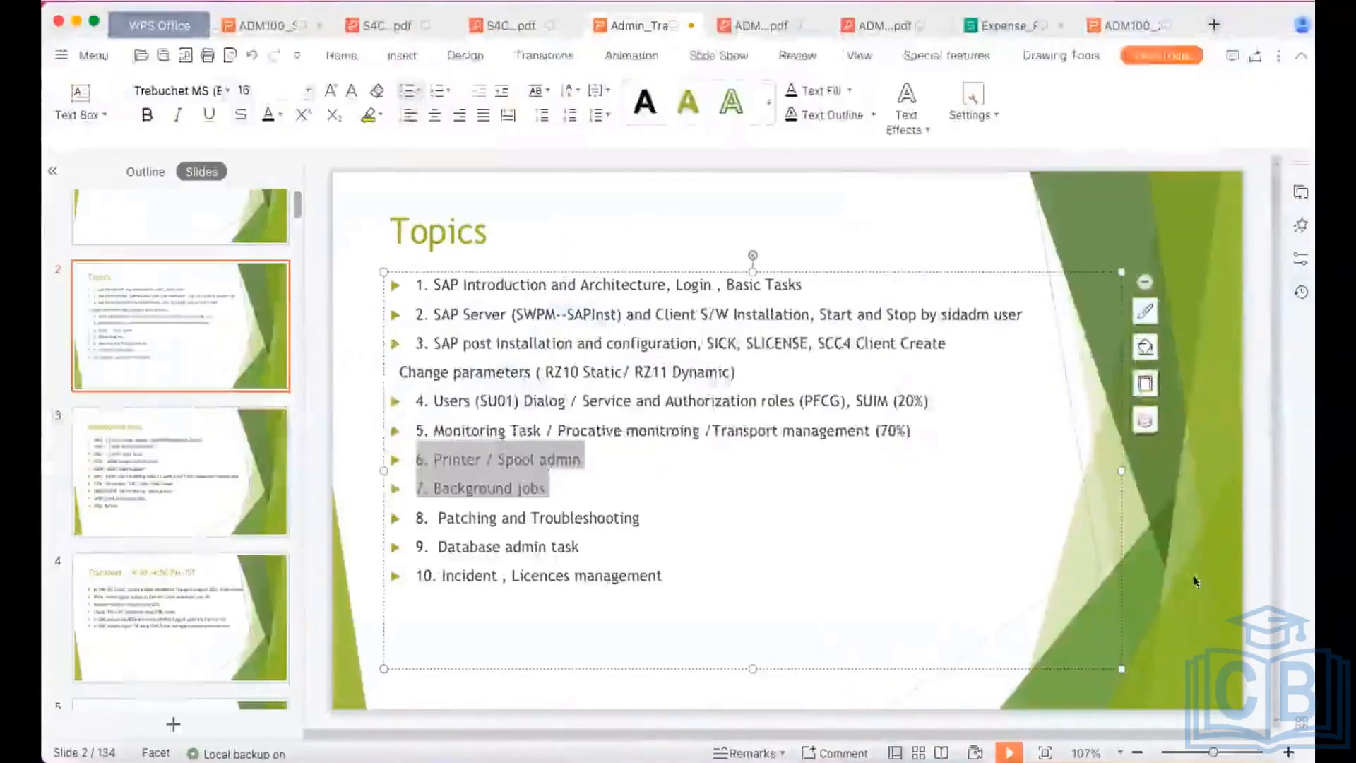
pyautogui.click(1213, 580)
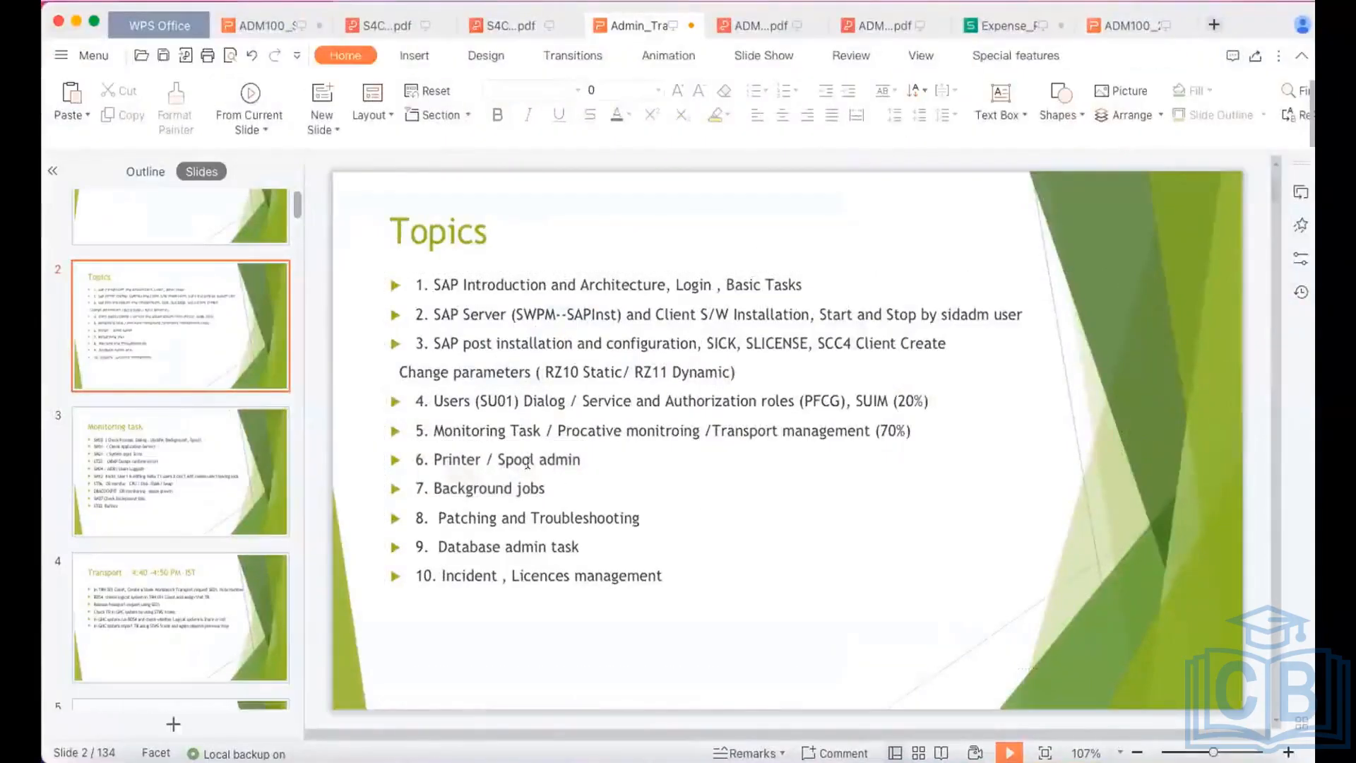
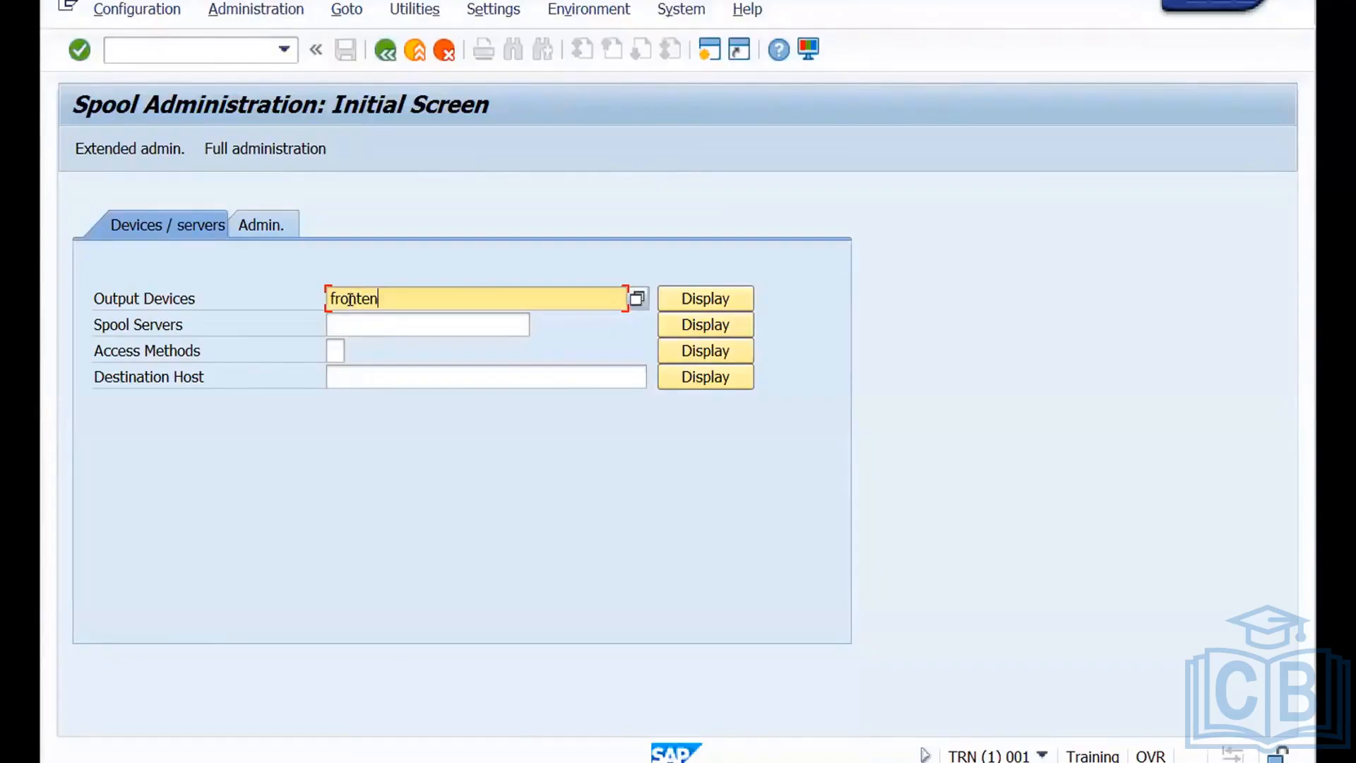
# Look up output device FP in spool administration and start creating a new output device named FP in change mode.
pyautogui.press('BackSpace')
pyautogui.press('BackSpace')
pyautogui.press('BackSpace')
pyautogui.press('BackSpace')
pyautogui.write('FP')
pyautogui.press('Return')
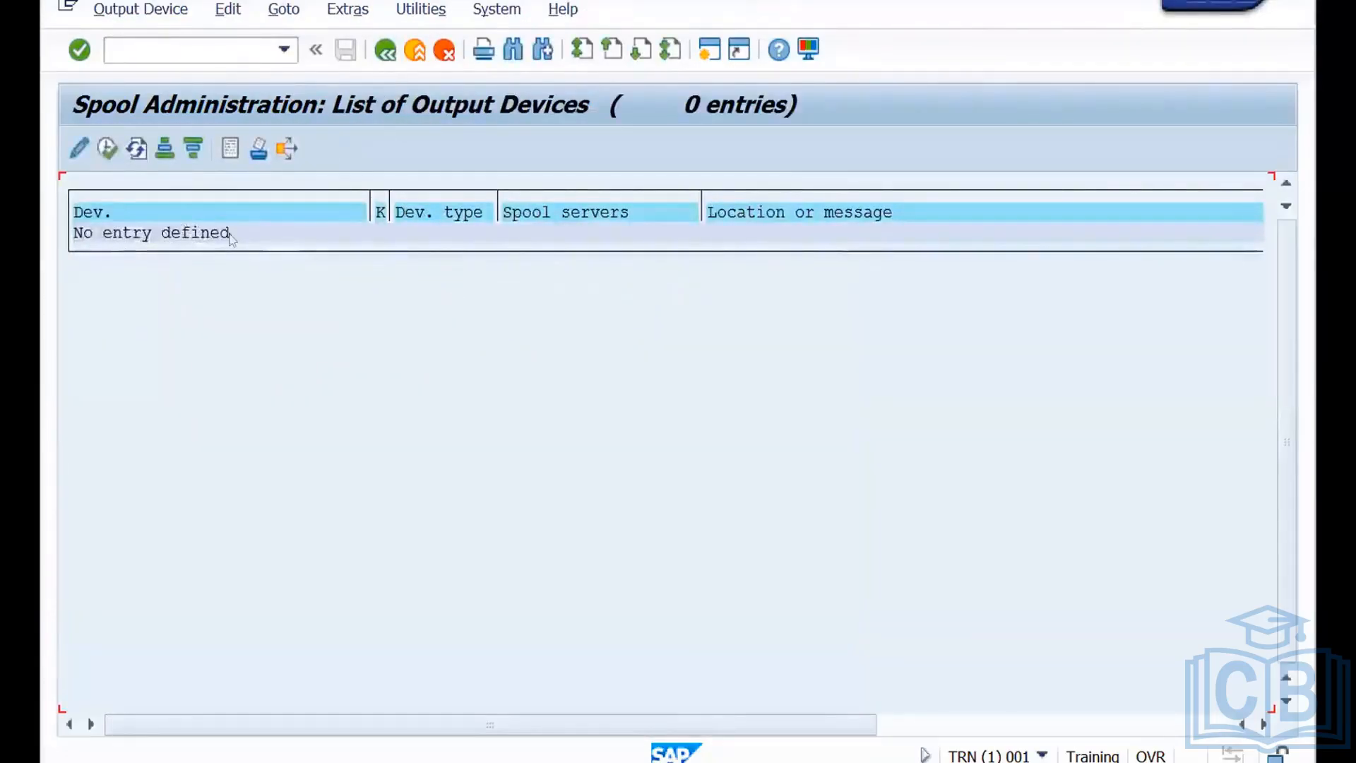
pyautogui.click(77, 150)
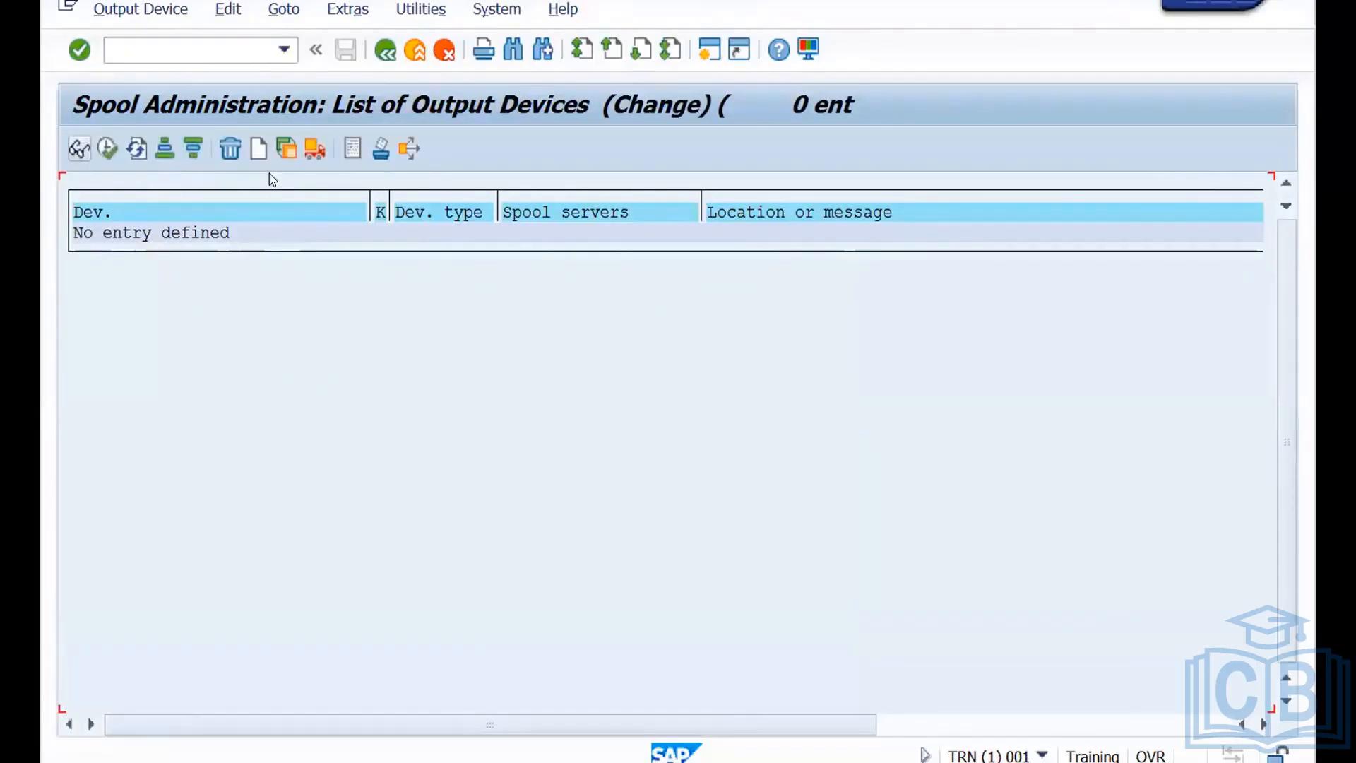
pyautogui.click(258, 150)
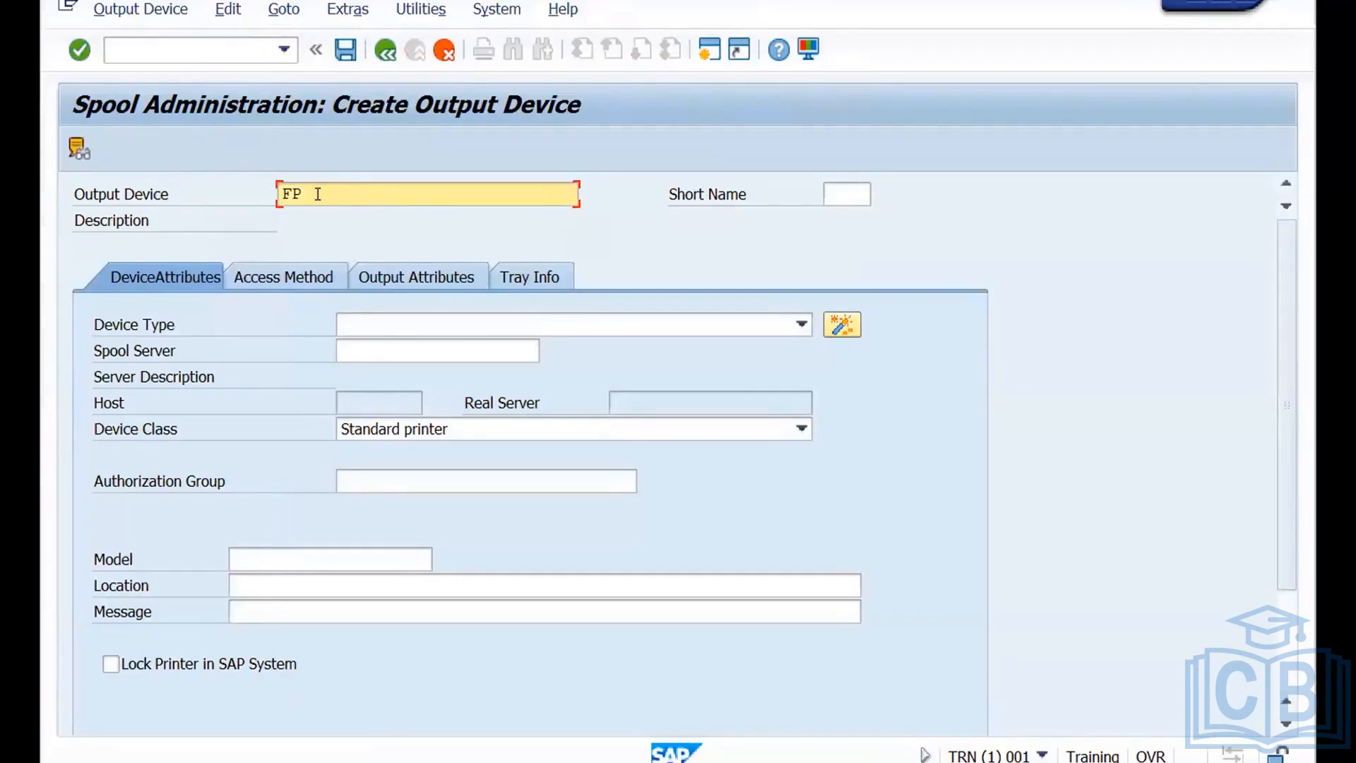
# Set the new output device's type to FX0A01 : Fuji Xerox ApeosPort-IV C5570.
pyautogui.click(801, 325)
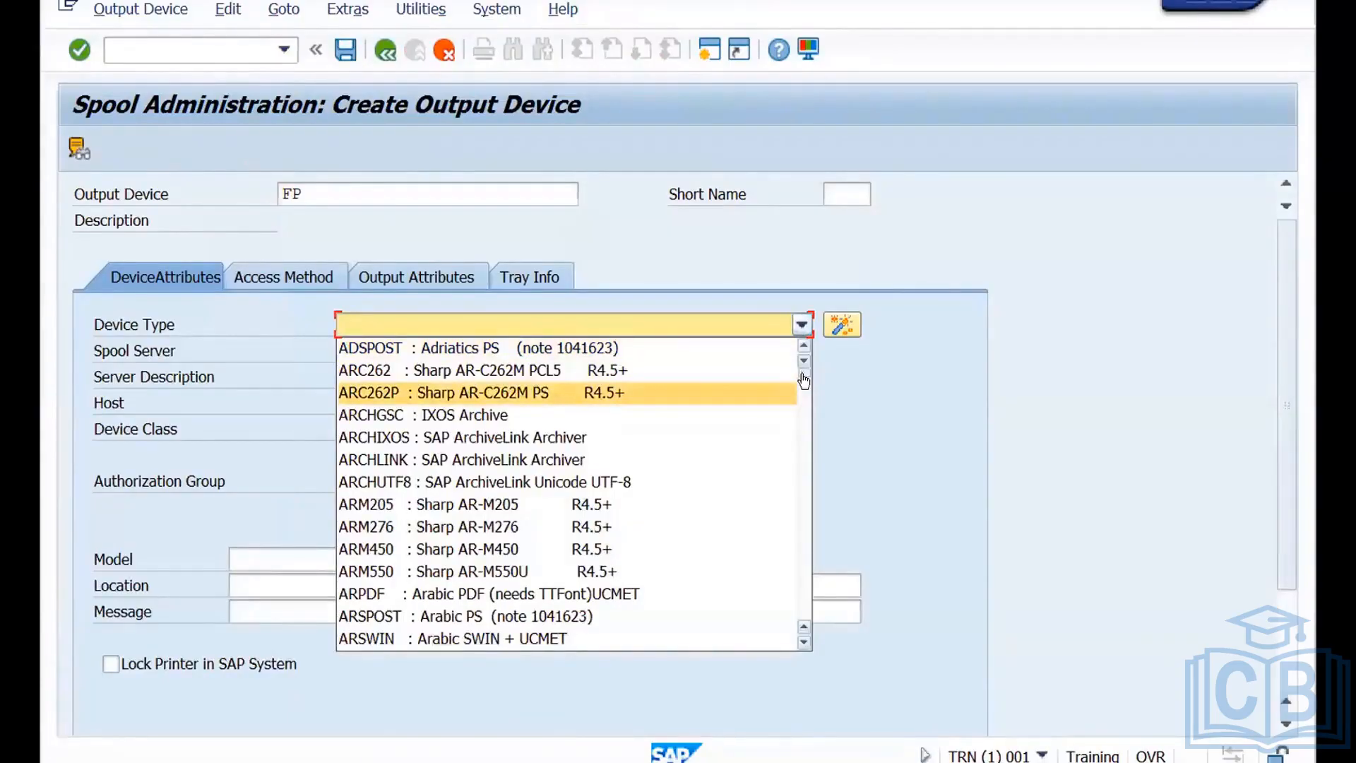
pyautogui.moveTo(804, 381); pyautogui.dragTo(803, 498)
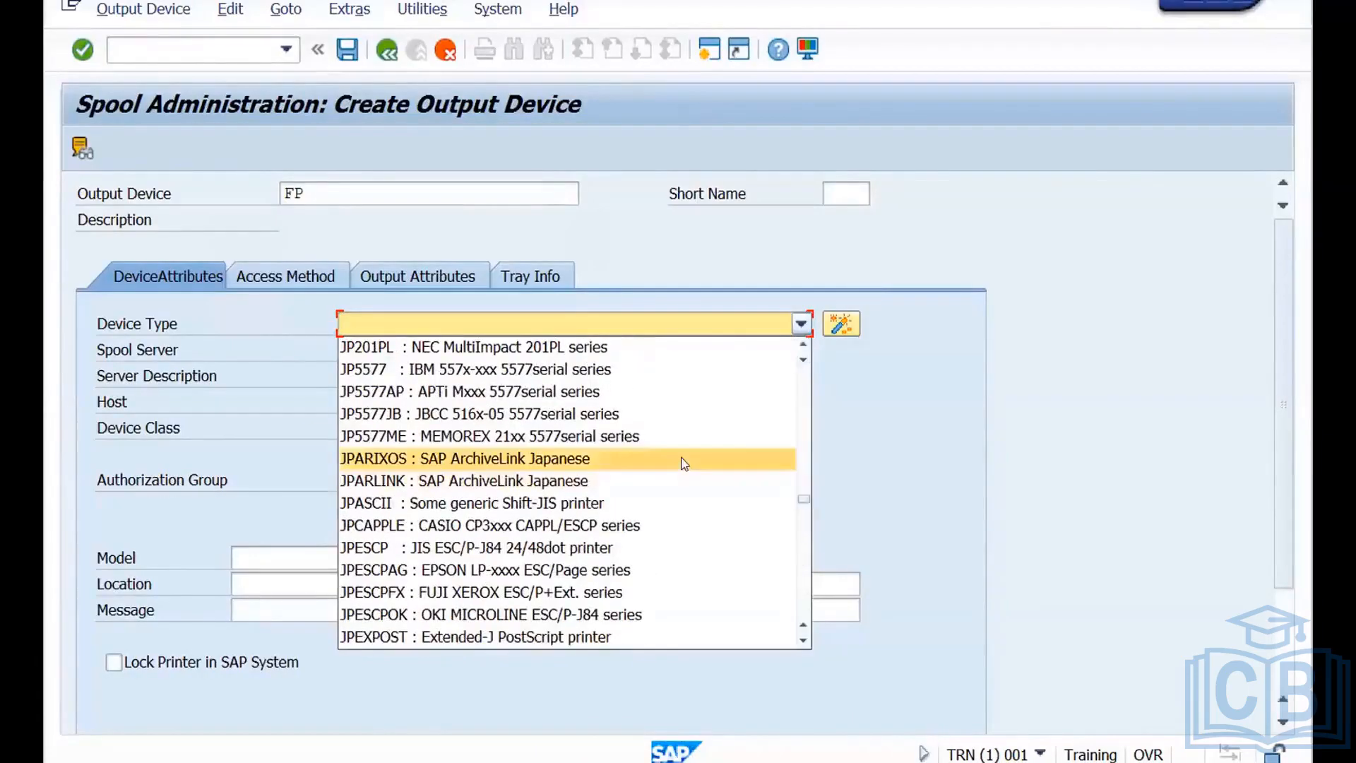
pyautogui.click(314, 191)
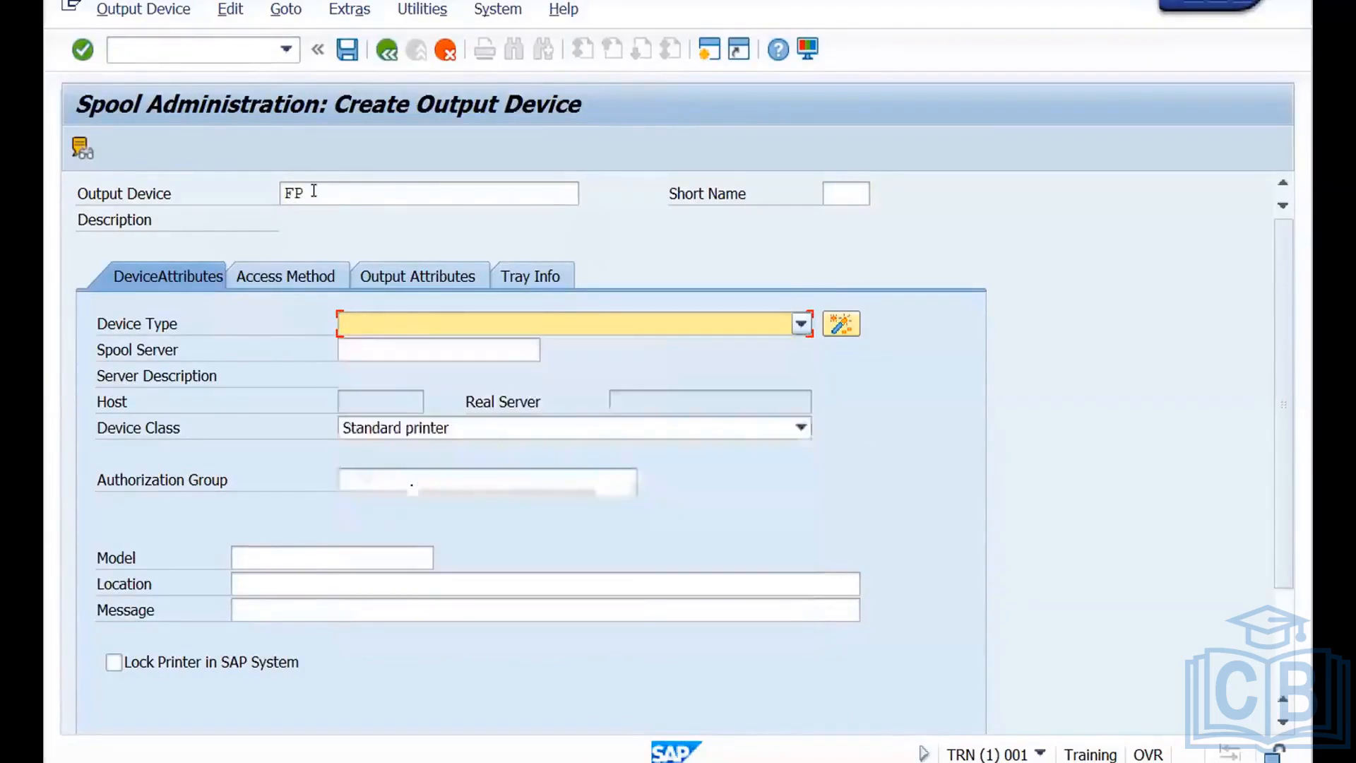
pyautogui.click(374, 328)
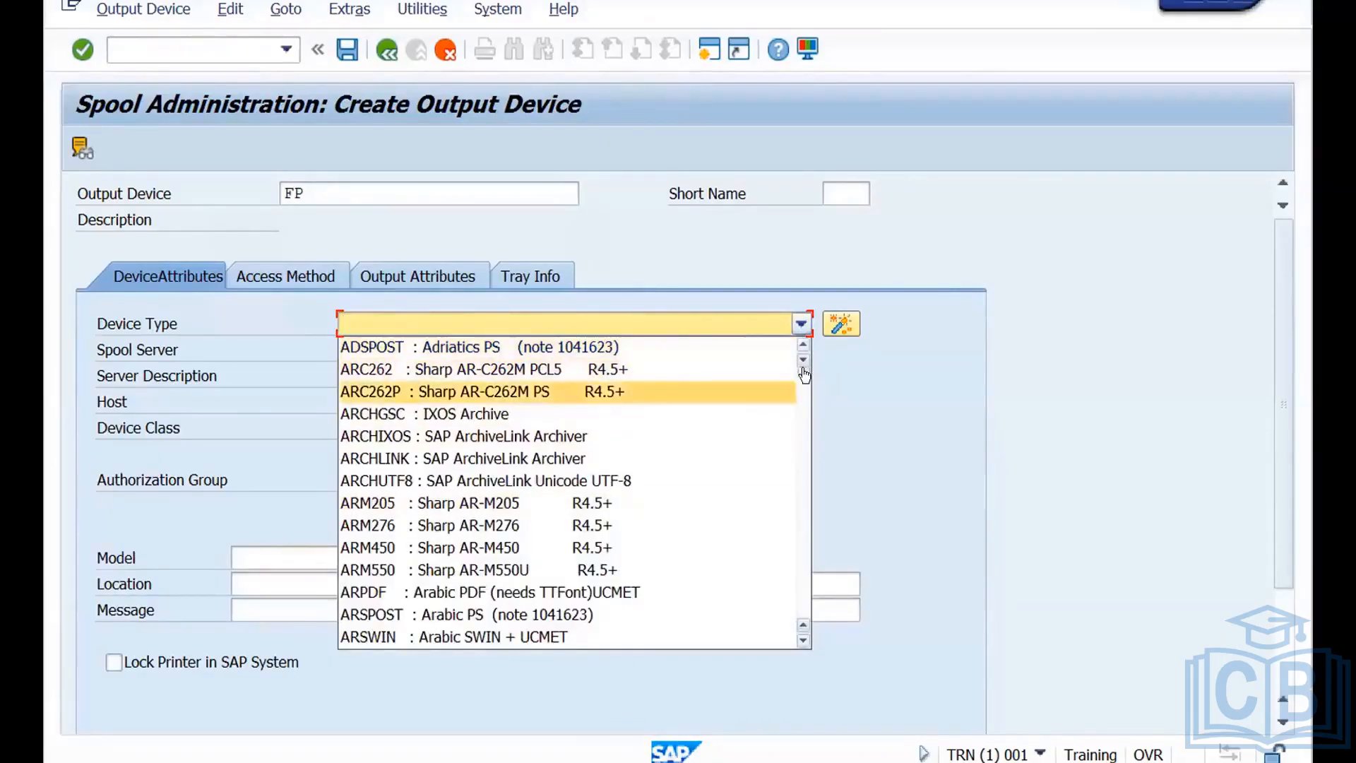
pyautogui.moveTo(805, 375); pyautogui.dragTo(812, 626)
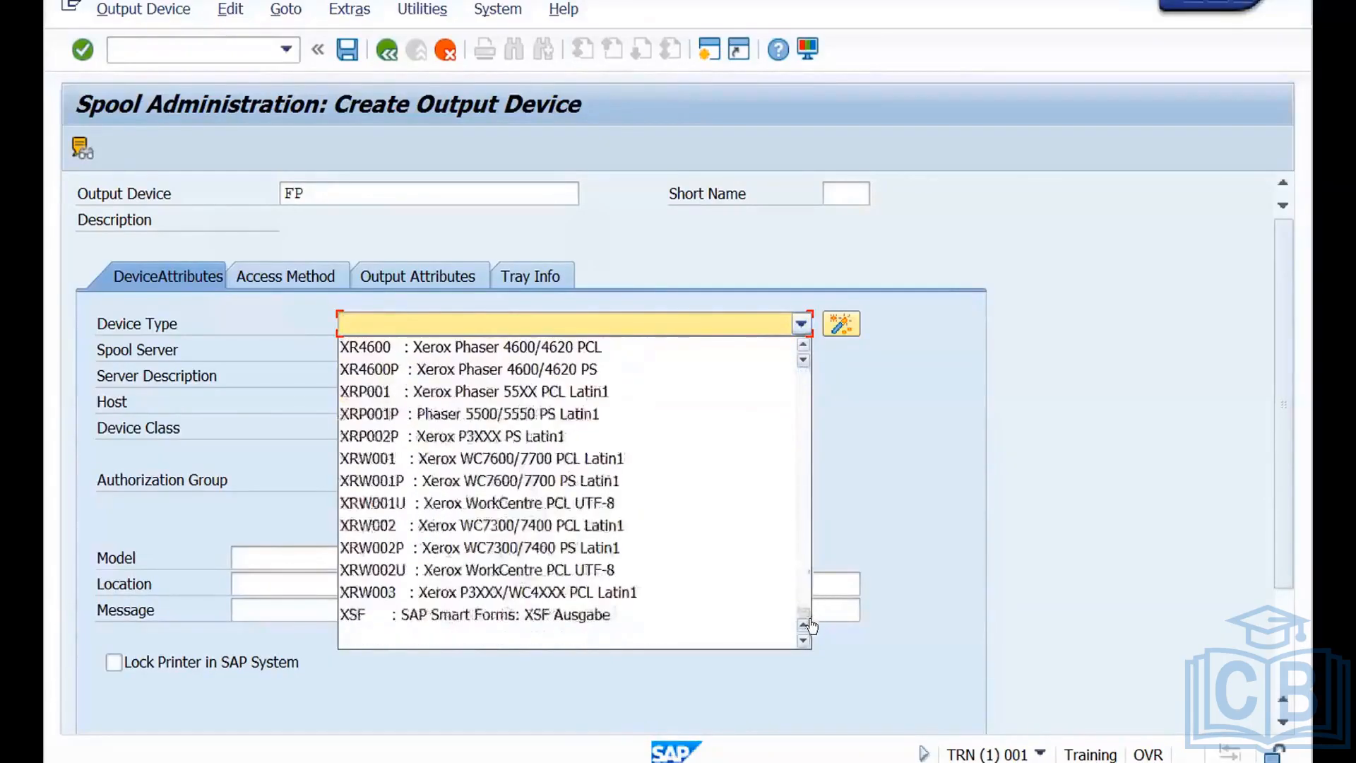
pyautogui.click(472, 323)
pyautogui.press('f')
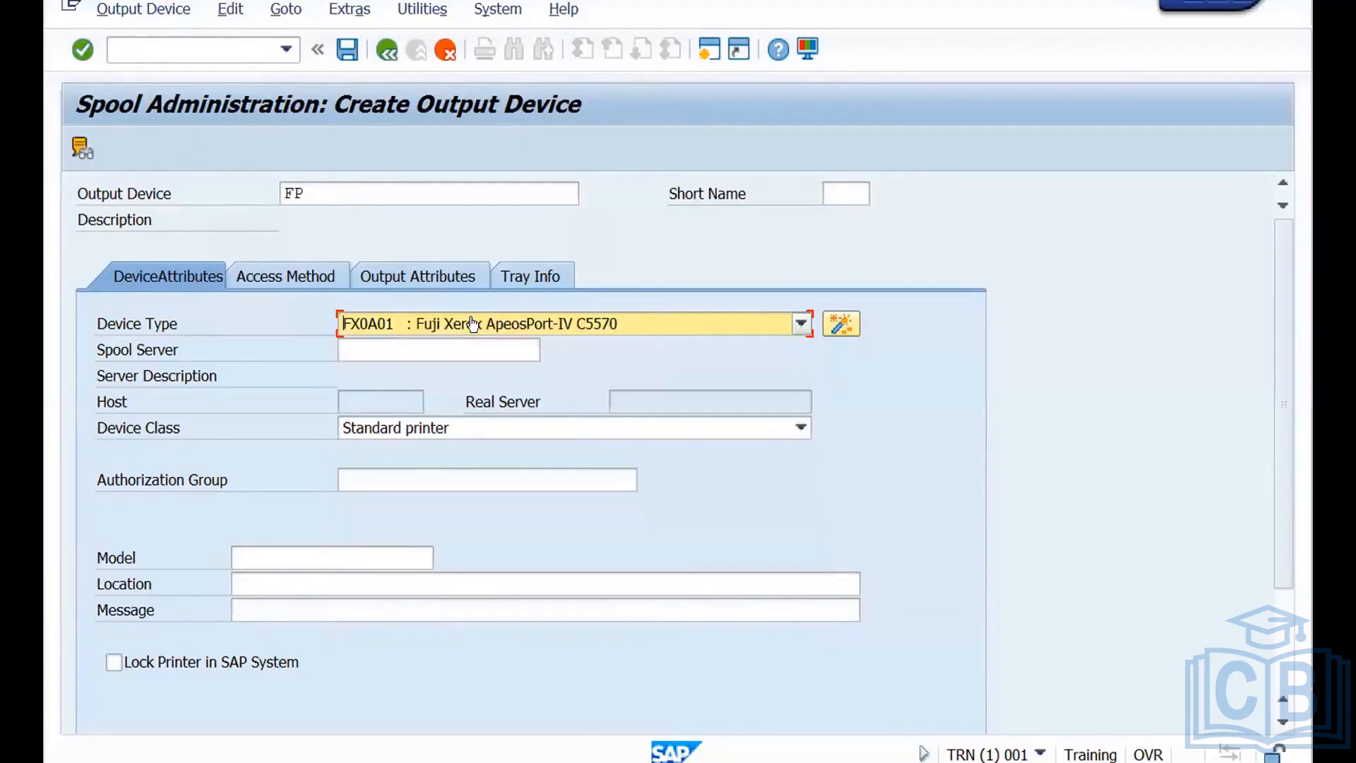
# Examine the full list of available device types for output device FP and close it without changing the selection.
pyautogui.click(800, 325)
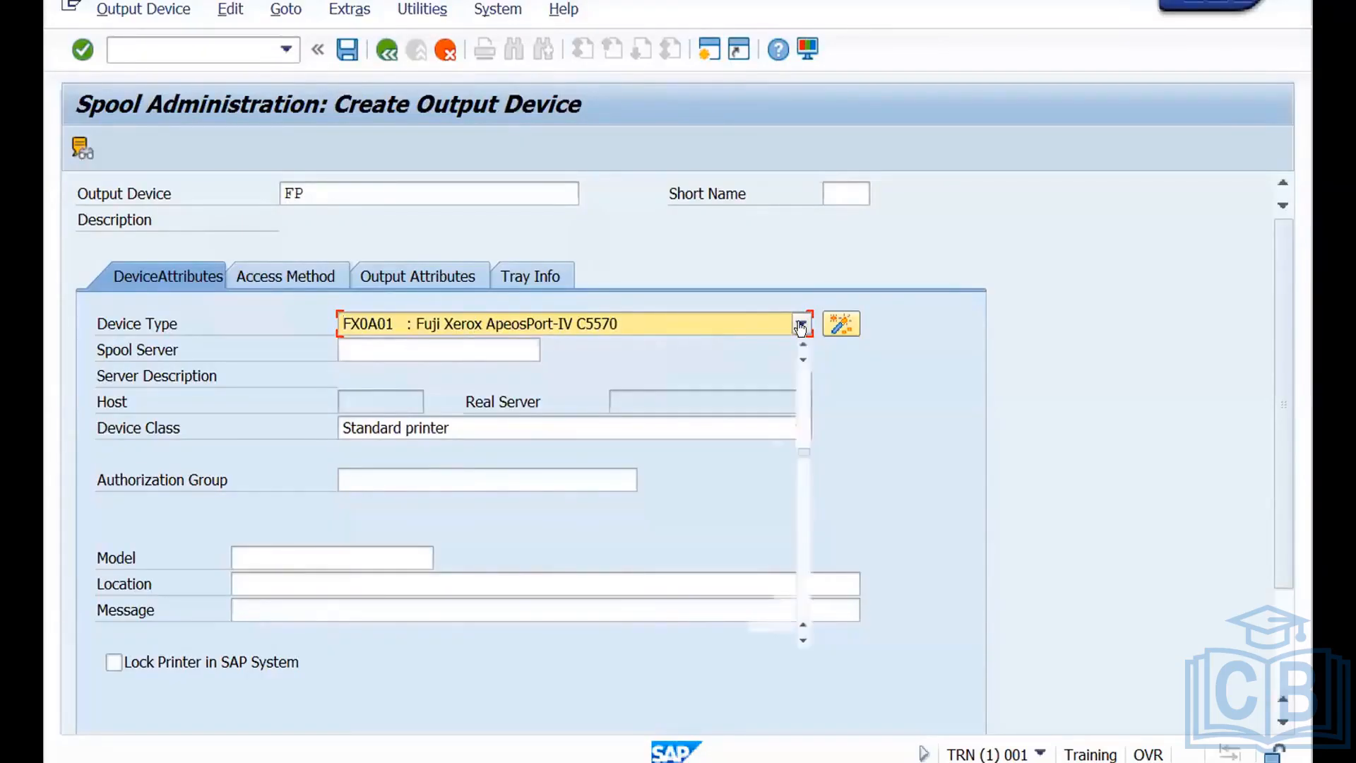
pyautogui.scroll(-15, 802, 484)
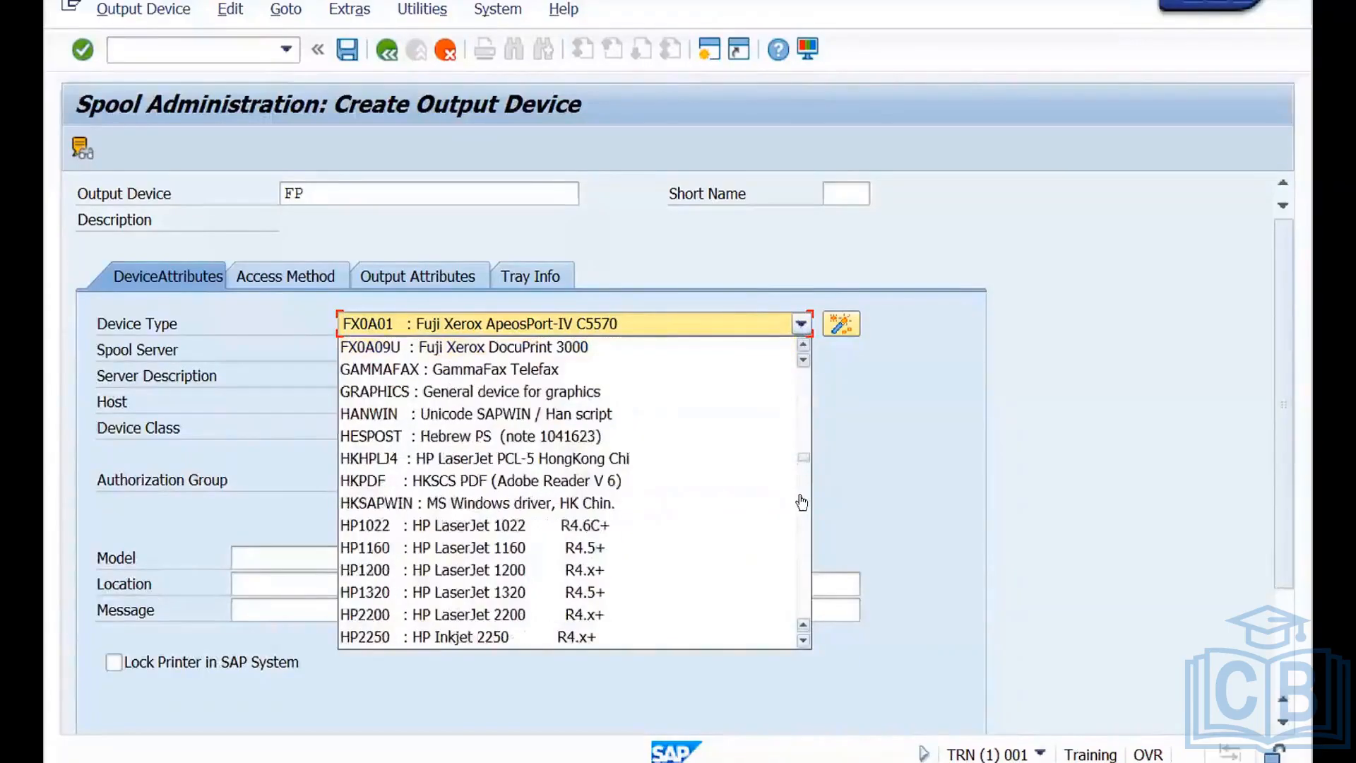
pyautogui.scroll(-20, 807, 565)
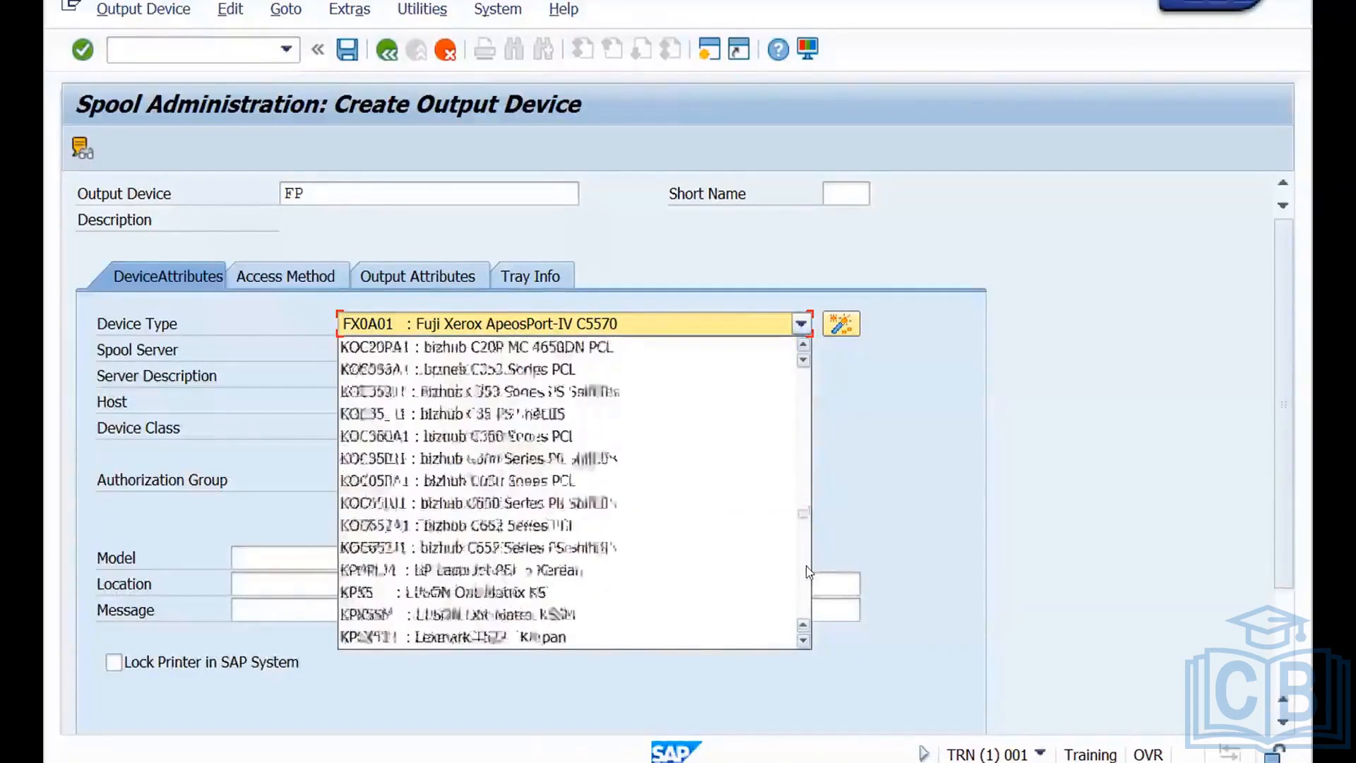
pyautogui.scroll(-20, 802, 600)
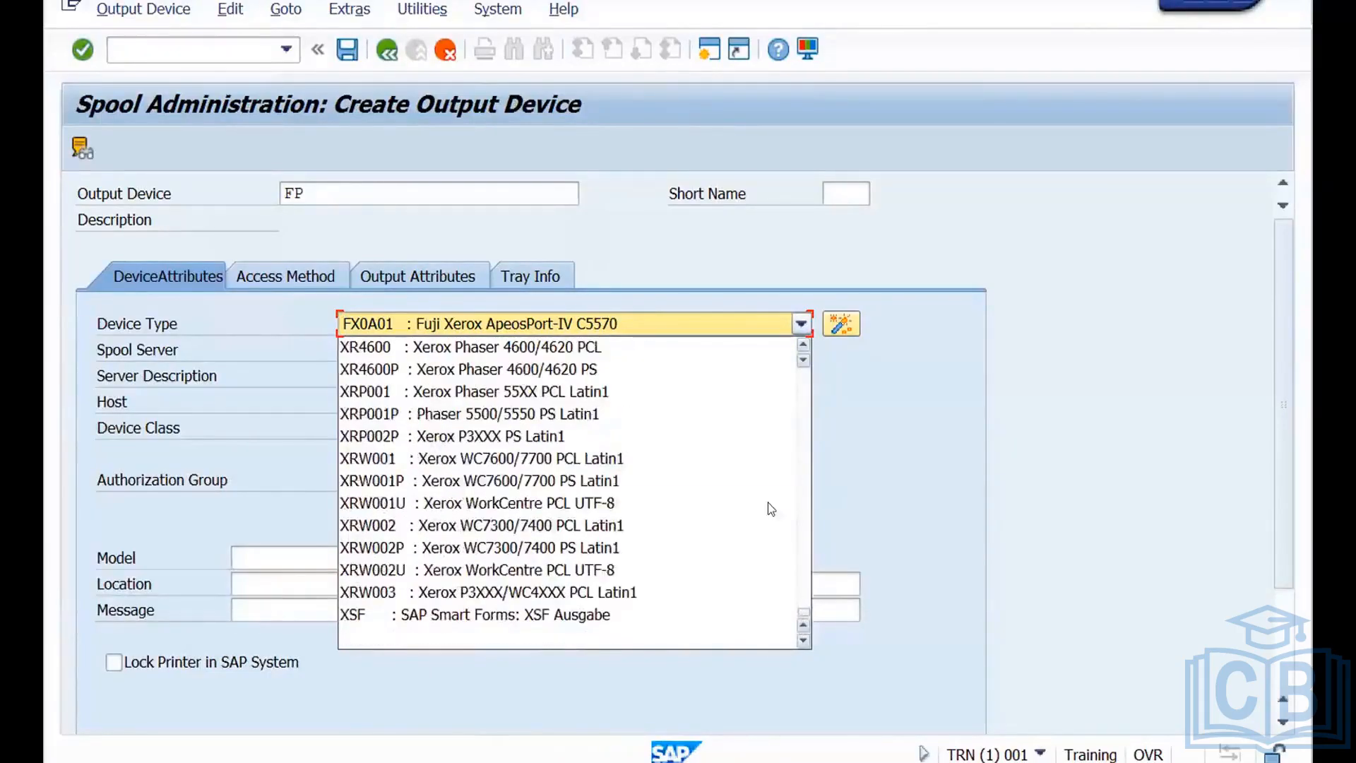
pyautogui.click(800, 324)
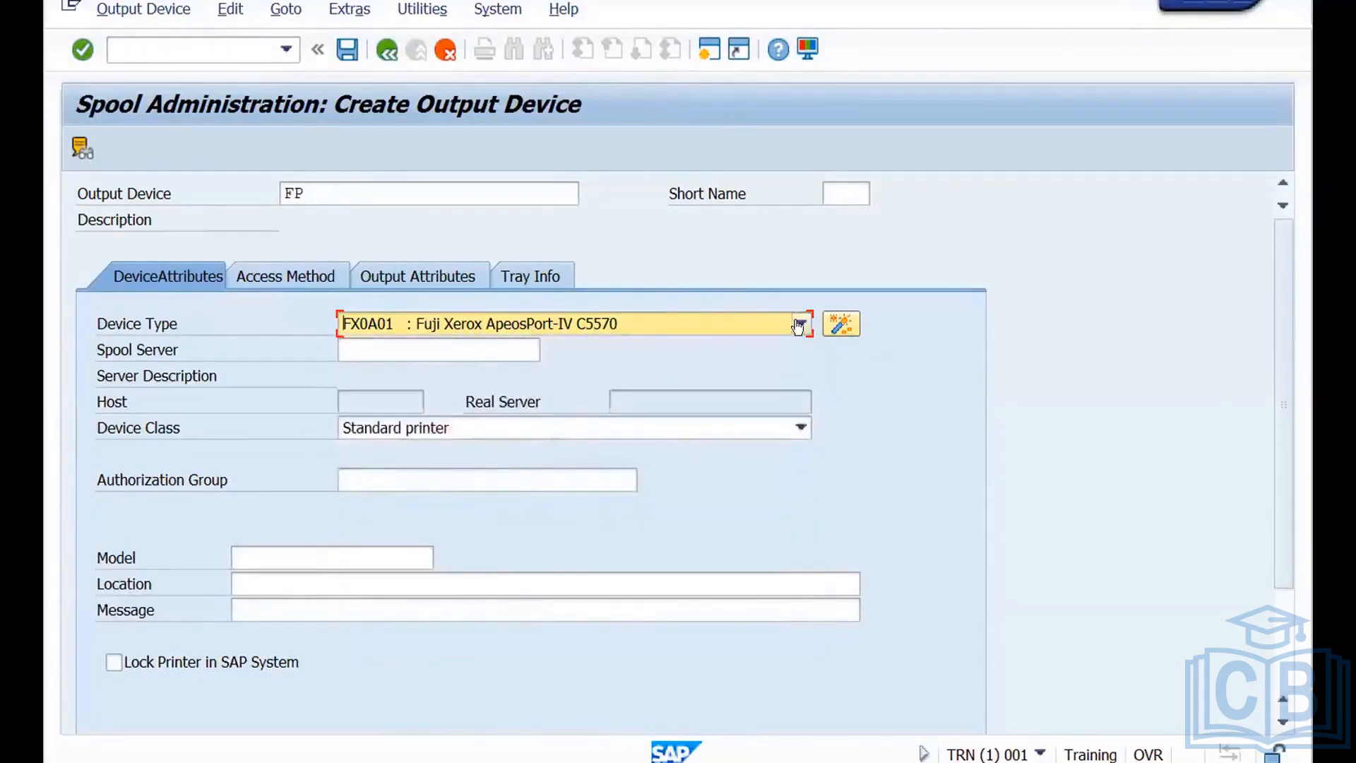
pyautogui.click(800, 324)
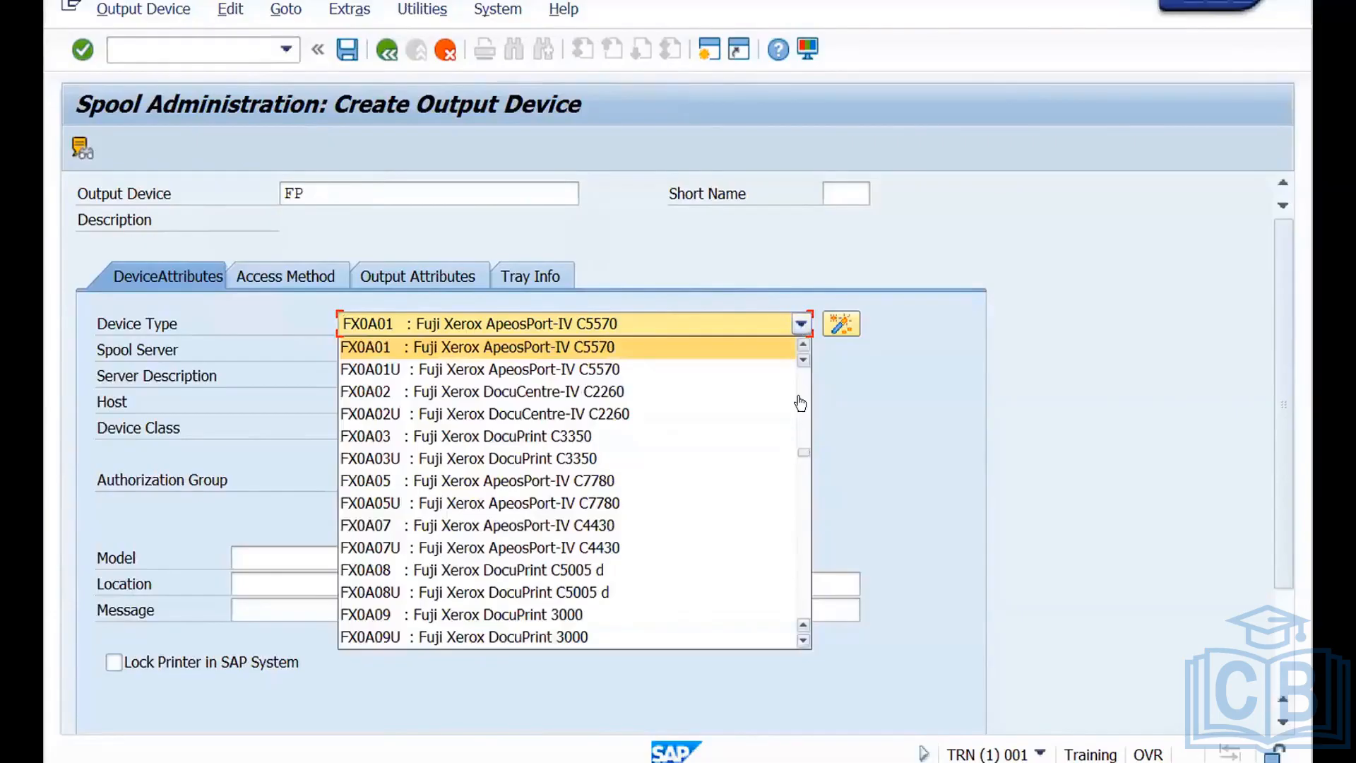
pyautogui.scroll(9, 802, 445)
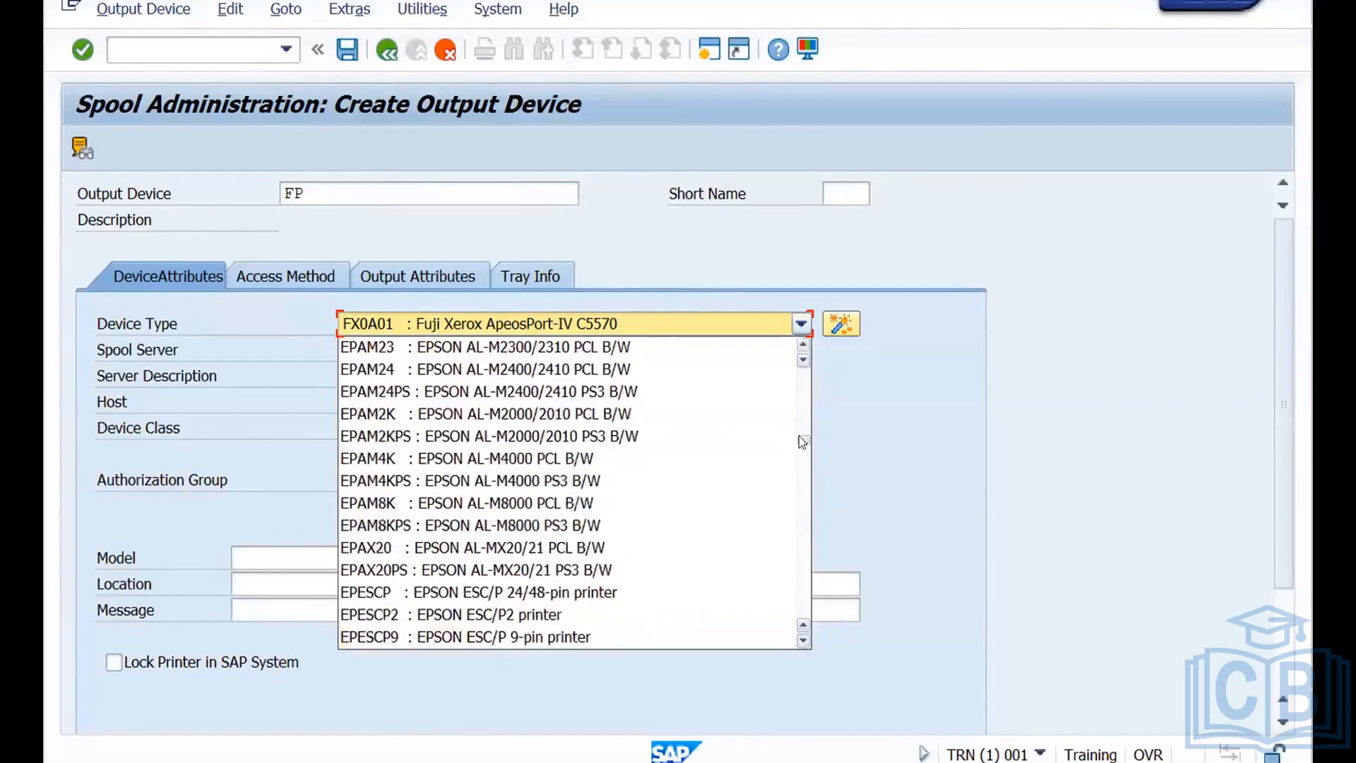
pyautogui.scroll(9, 800, 396)
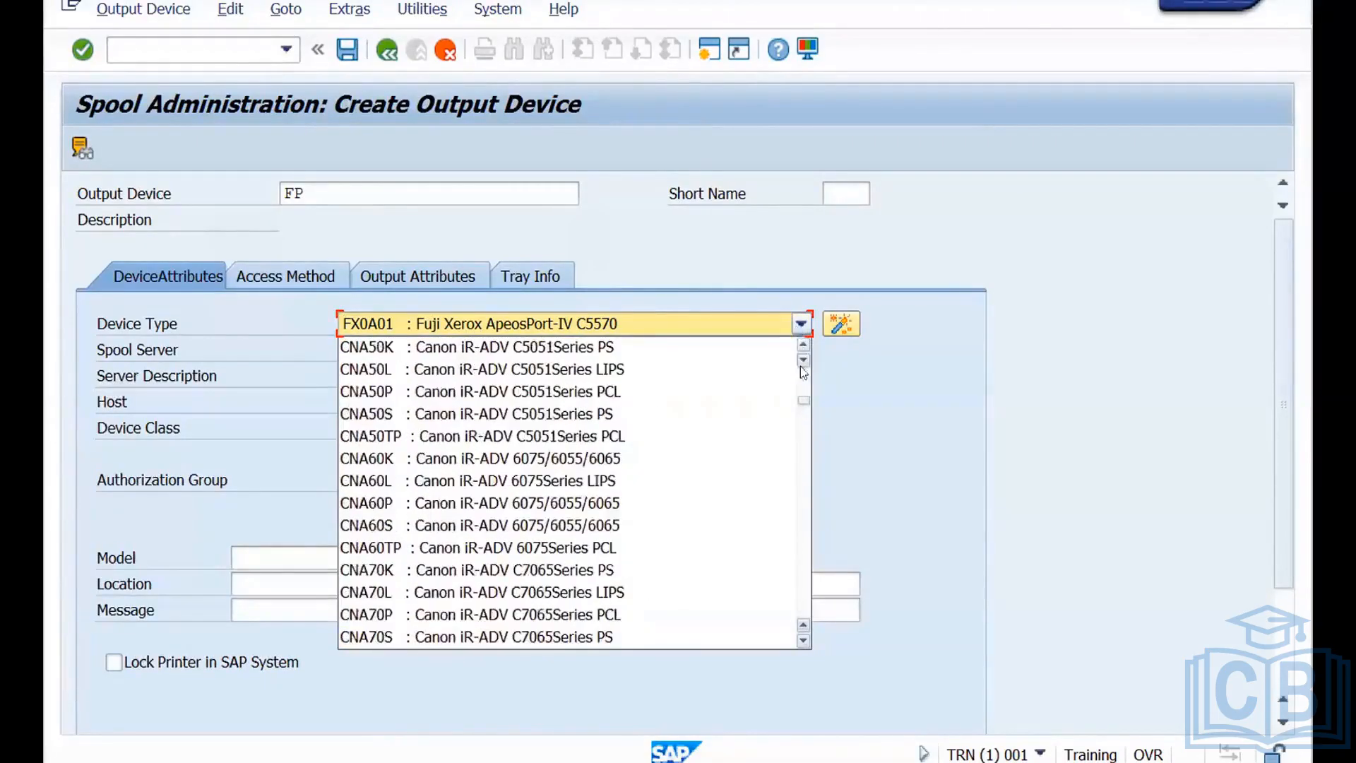
pyautogui.scroll(10, 802, 367)
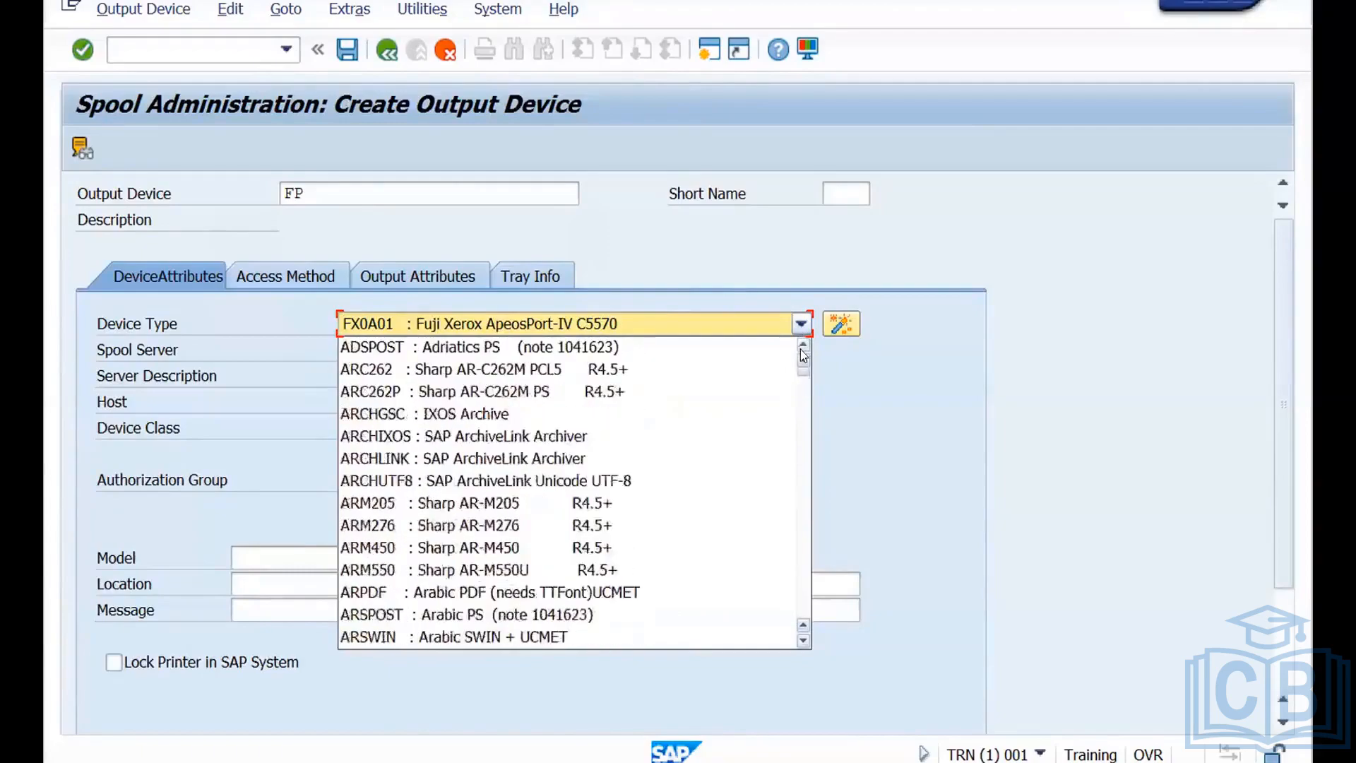
pyautogui.click(986, 408)
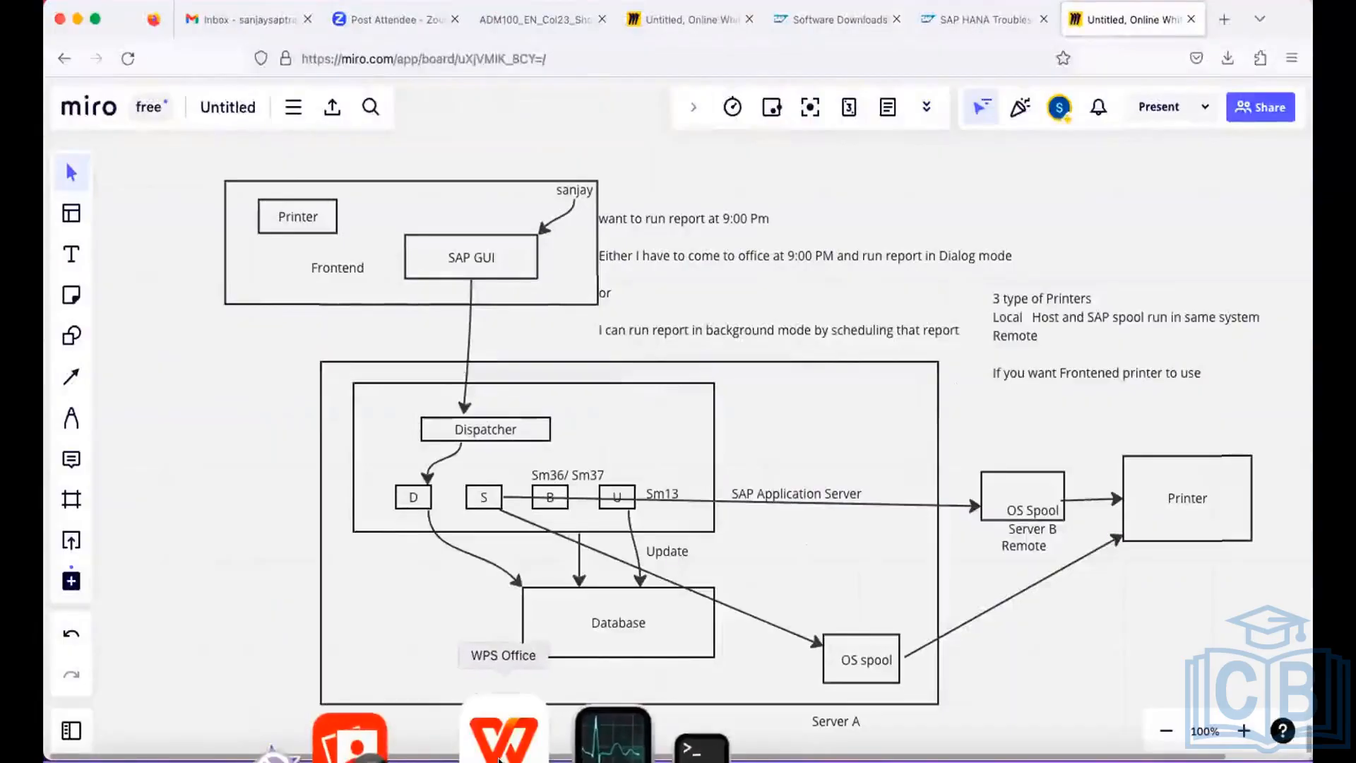
pyautogui.click(498, 759)
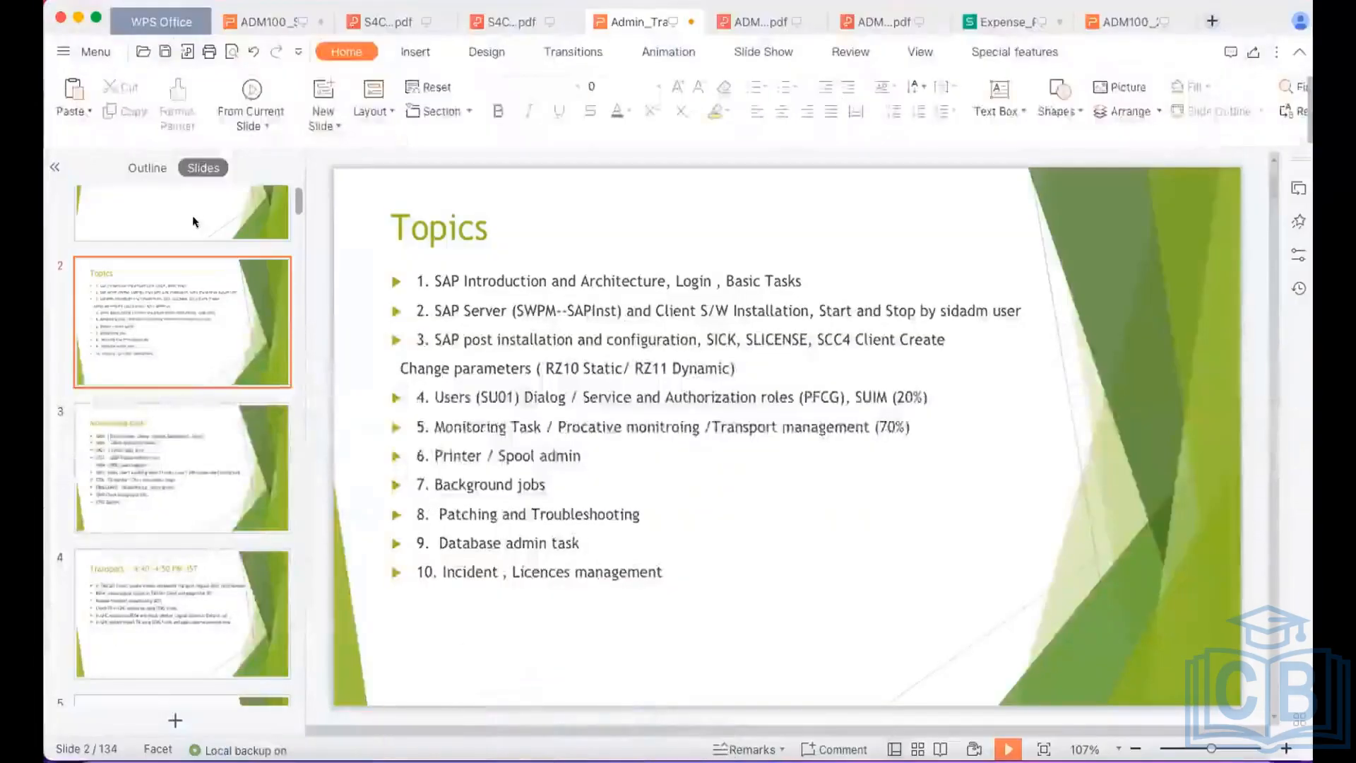
pyautogui.click(78, 17)
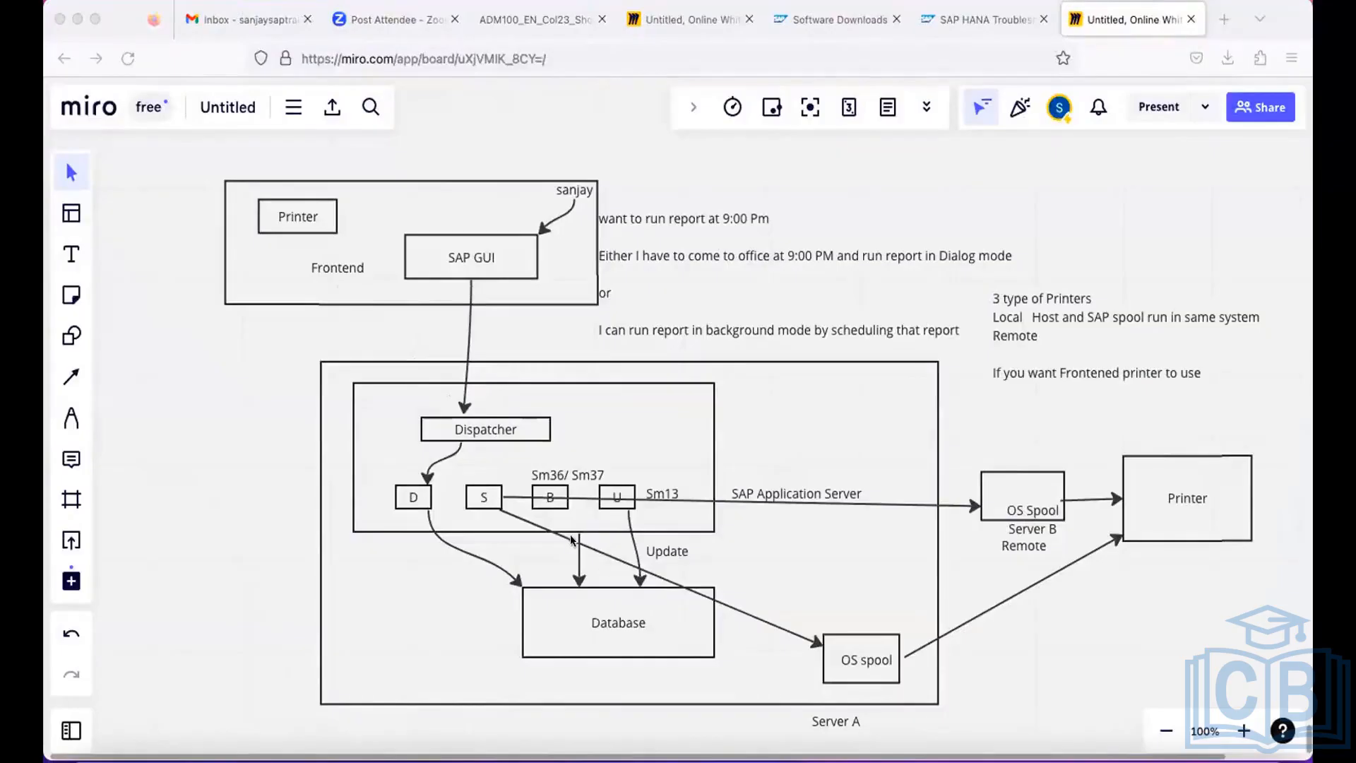
pyautogui.click(67, 252)
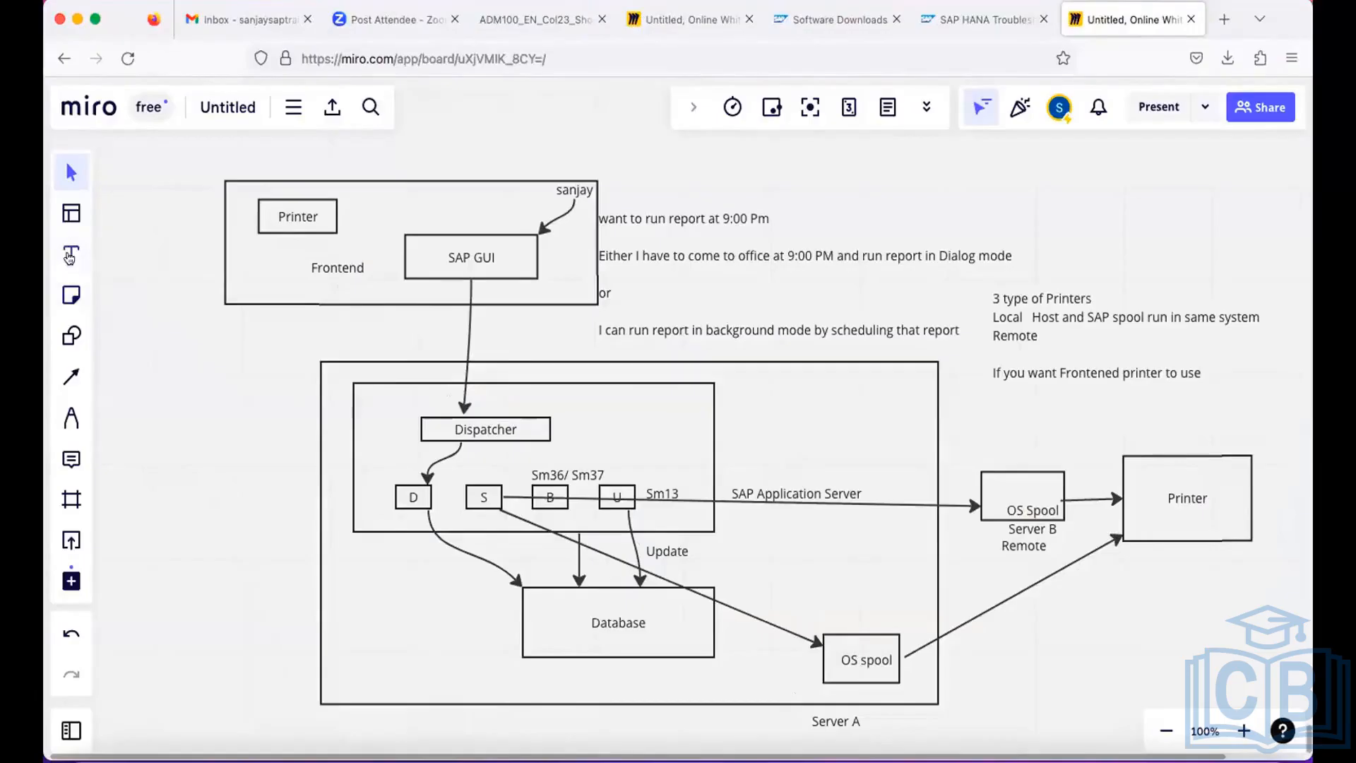
pyautogui.click(70, 256)
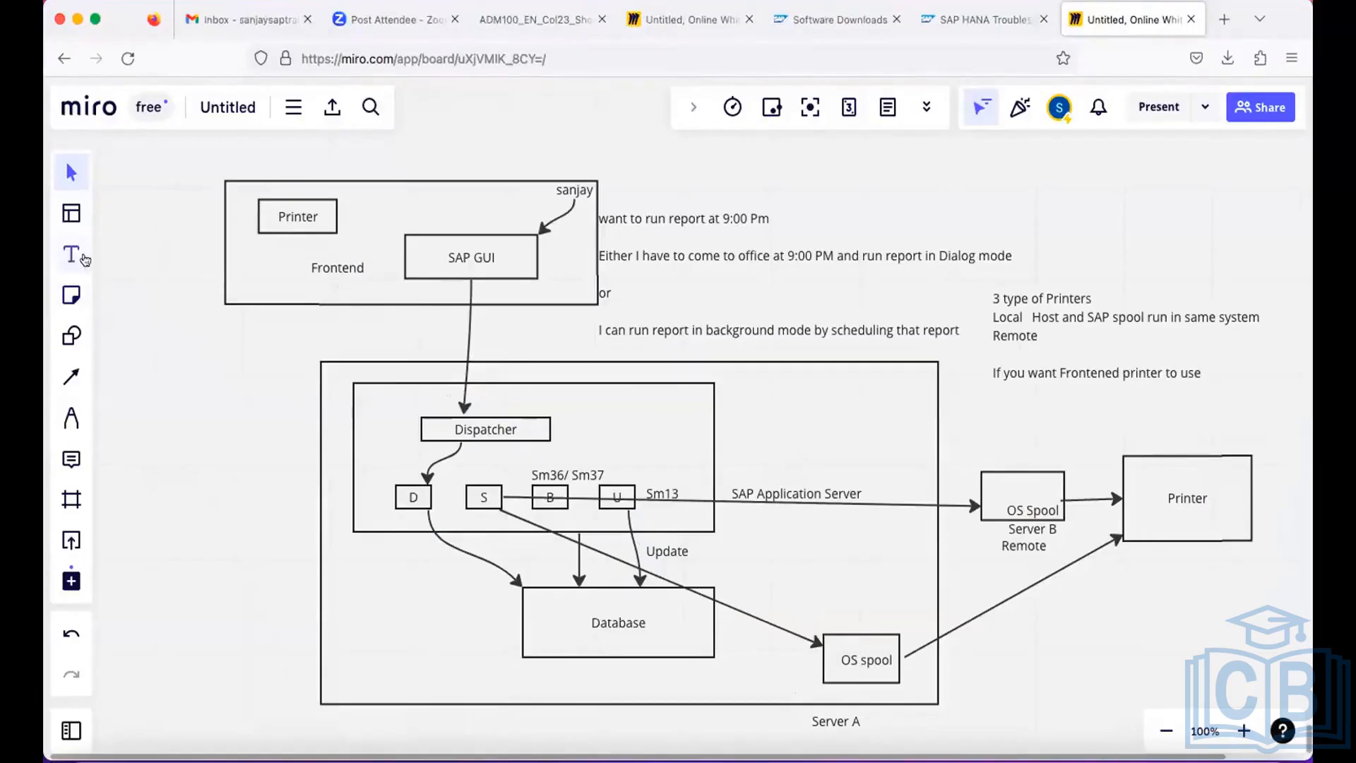
pyautogui.click(752, 597)
pyautogui.click(624, 341)
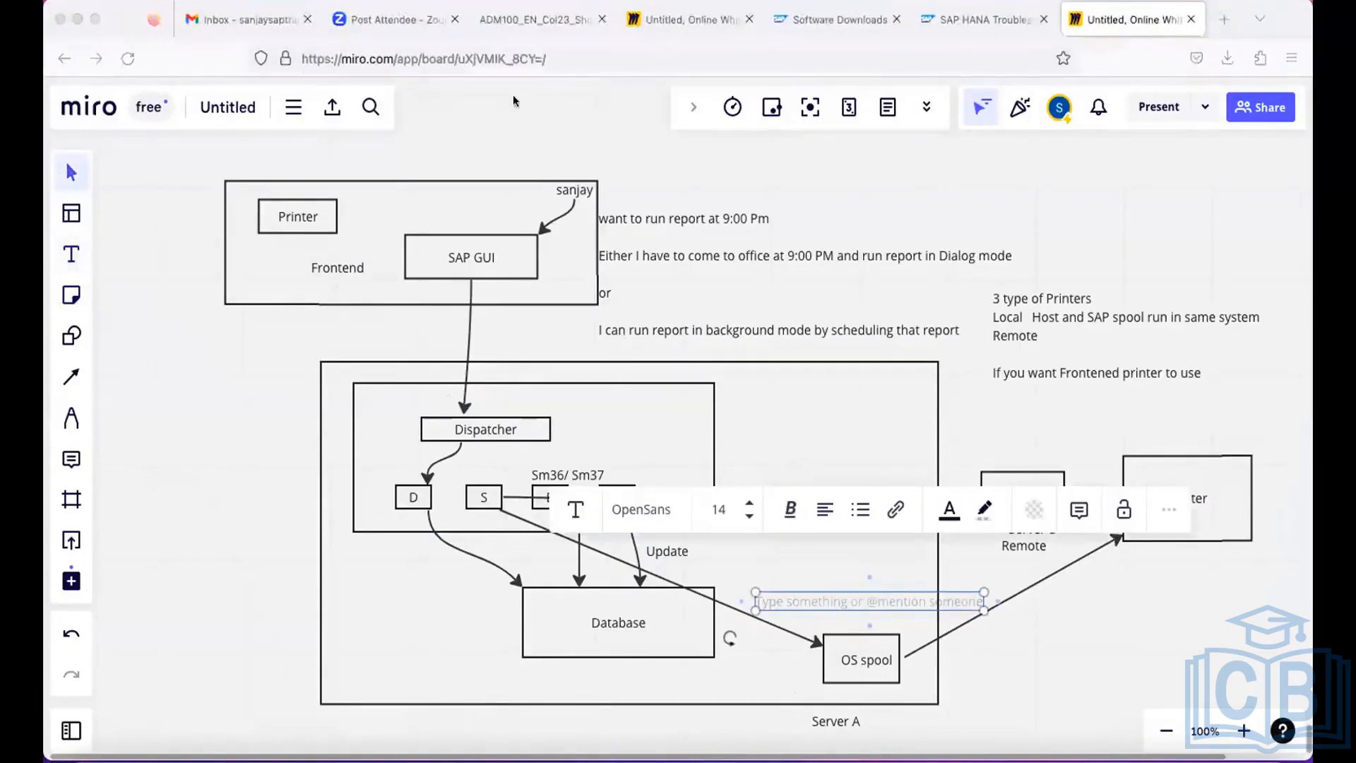
pyautogui.click(557, 734)
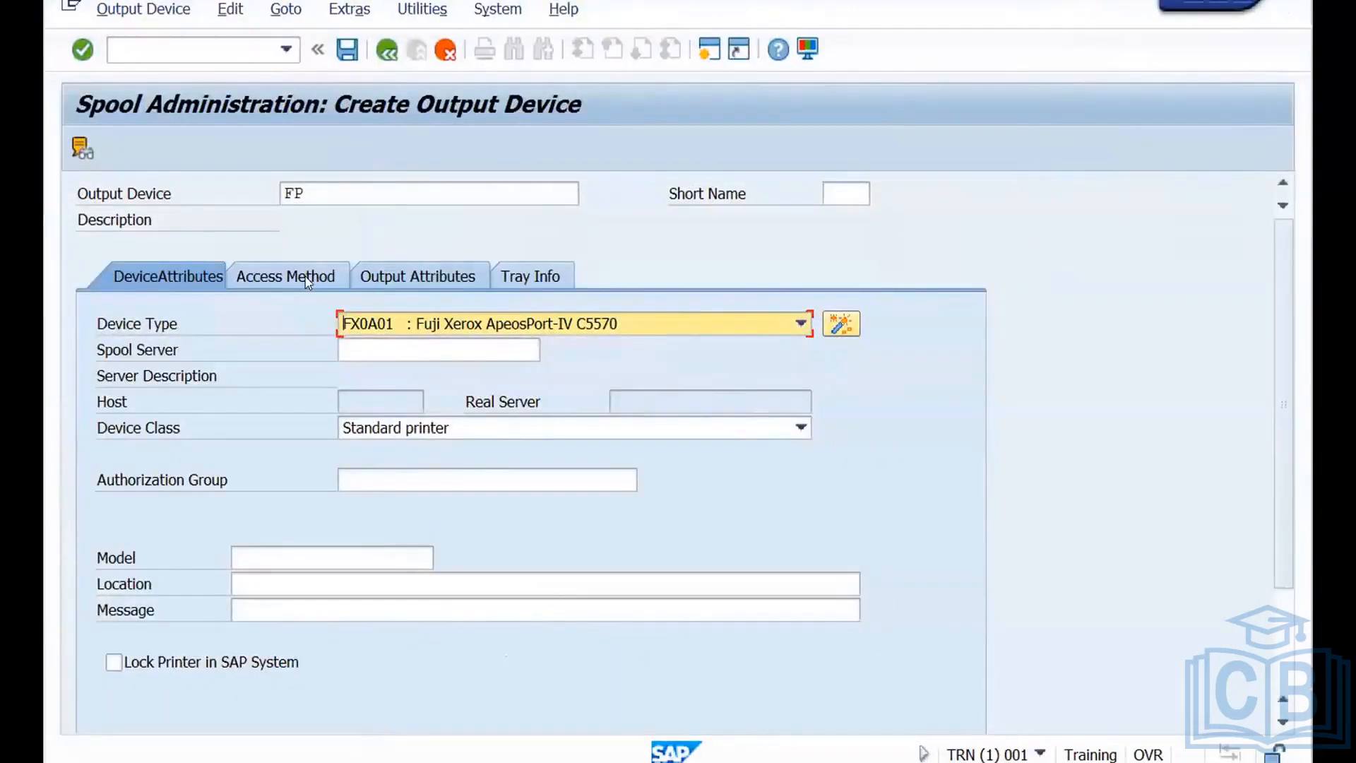
# Set the host spool access method of output device FP to F: Printing on Front End Computer.
pyautogui.click(306, 277)
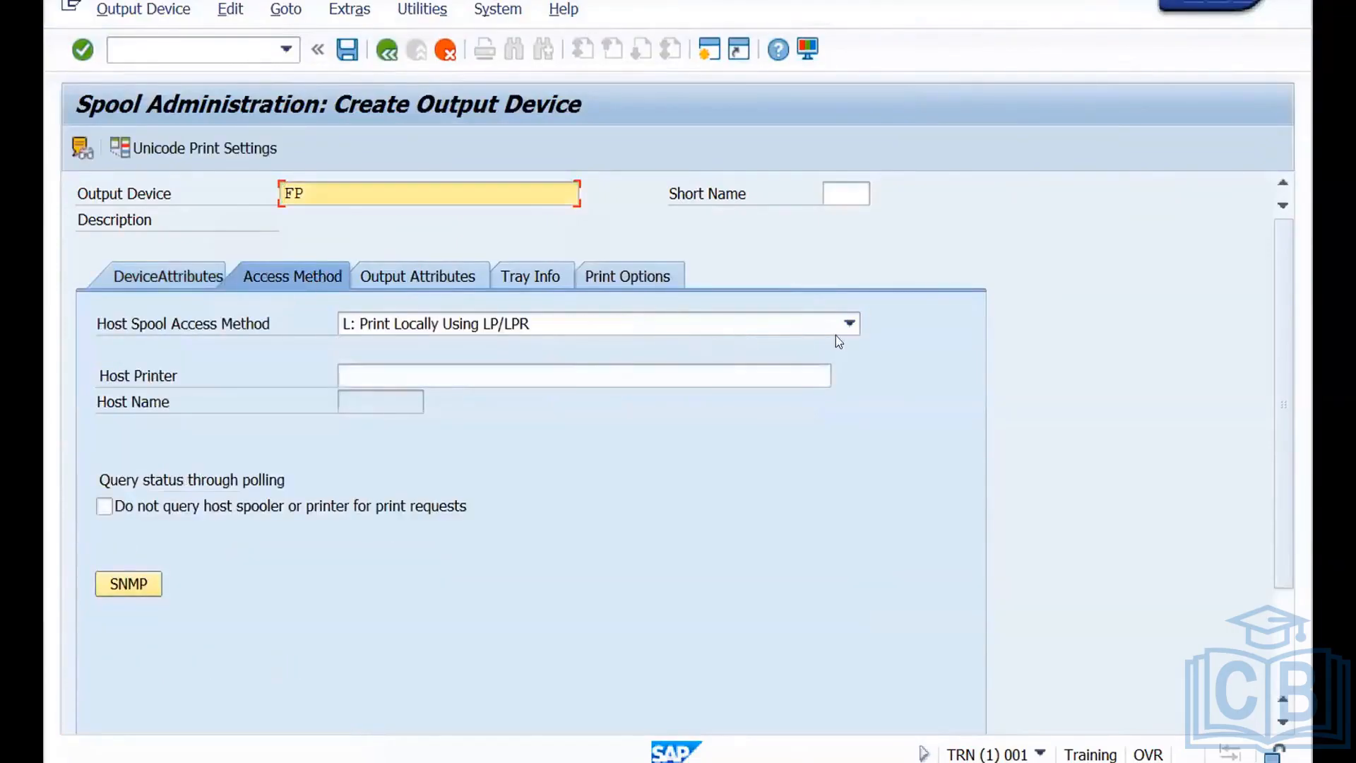
pyautogui.click(850, 326)
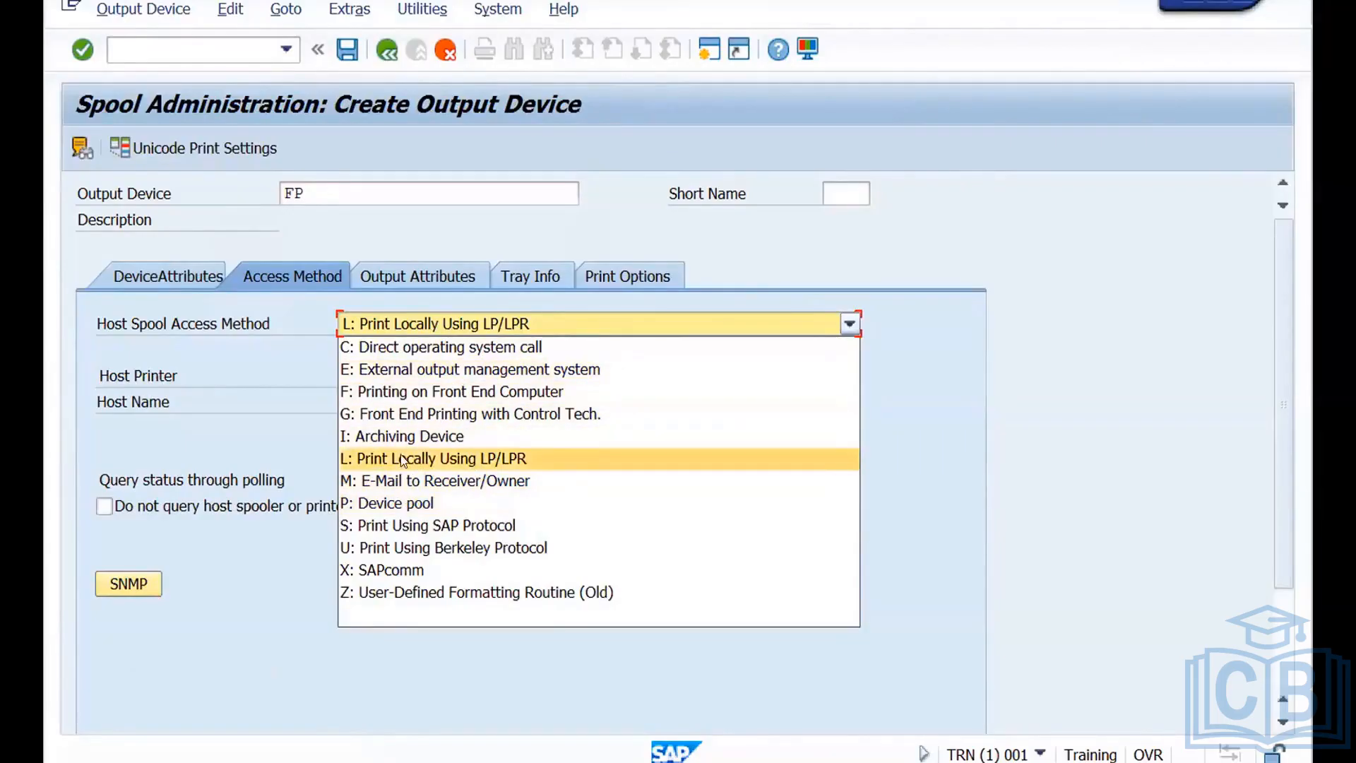
pyautogui.click(419, 394)
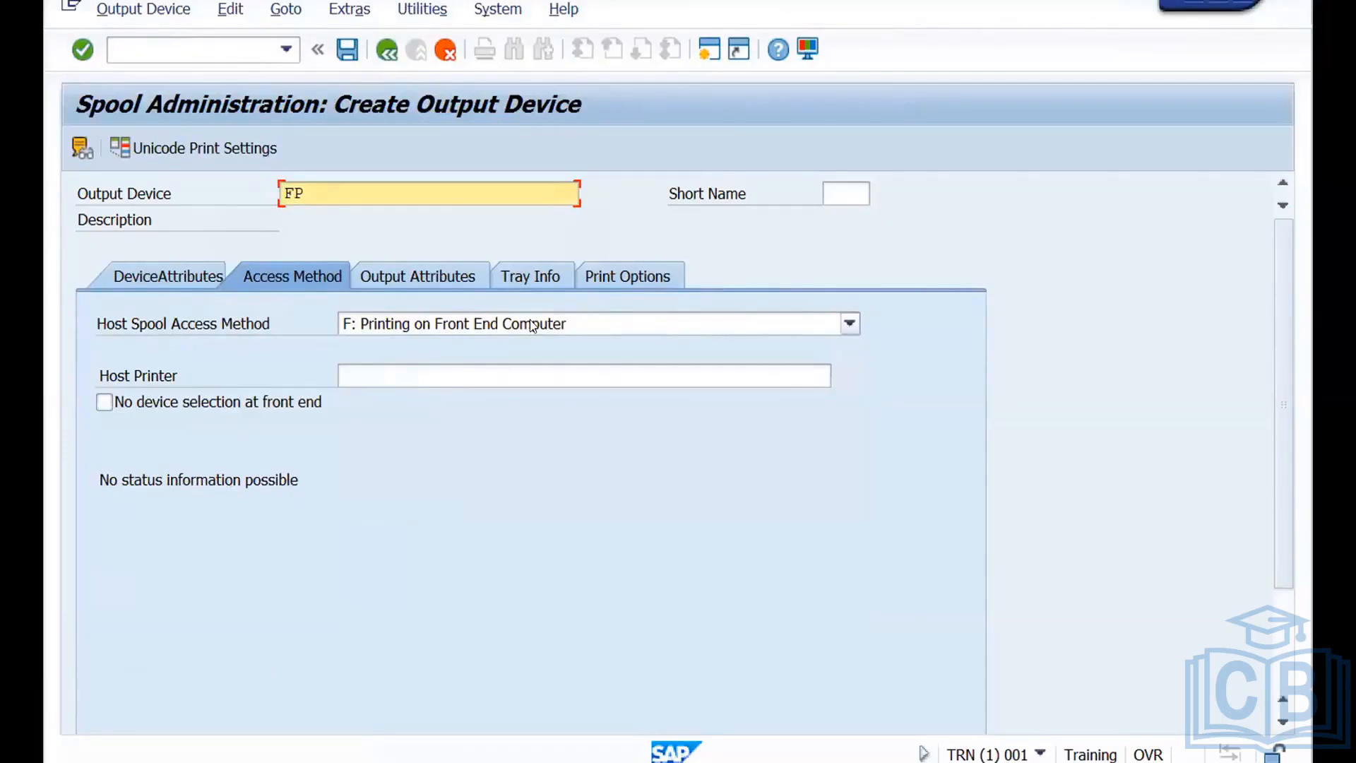
# Recheck the available device types in the device attributes of output device FP, keeping the current selection.
pyautogui.click(184, 274)
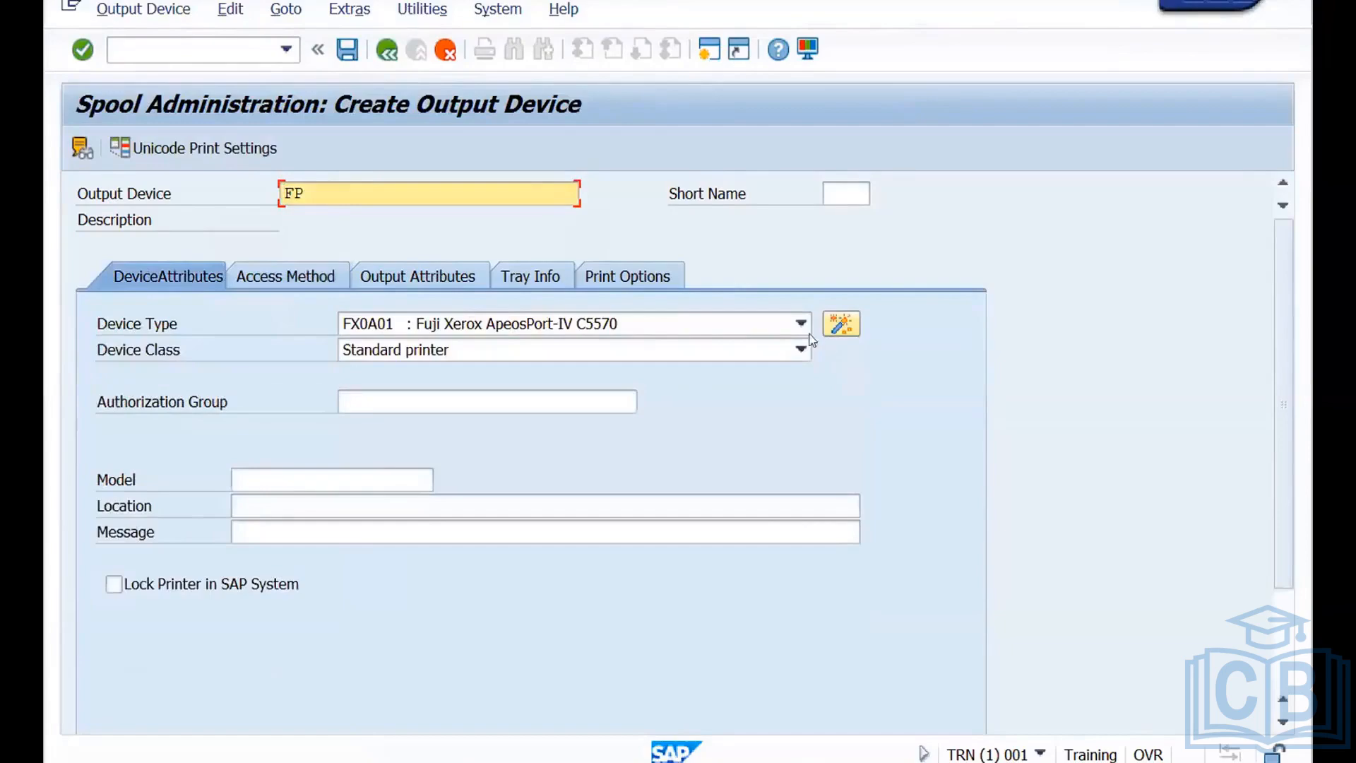
pyautogui.click(800, 325)
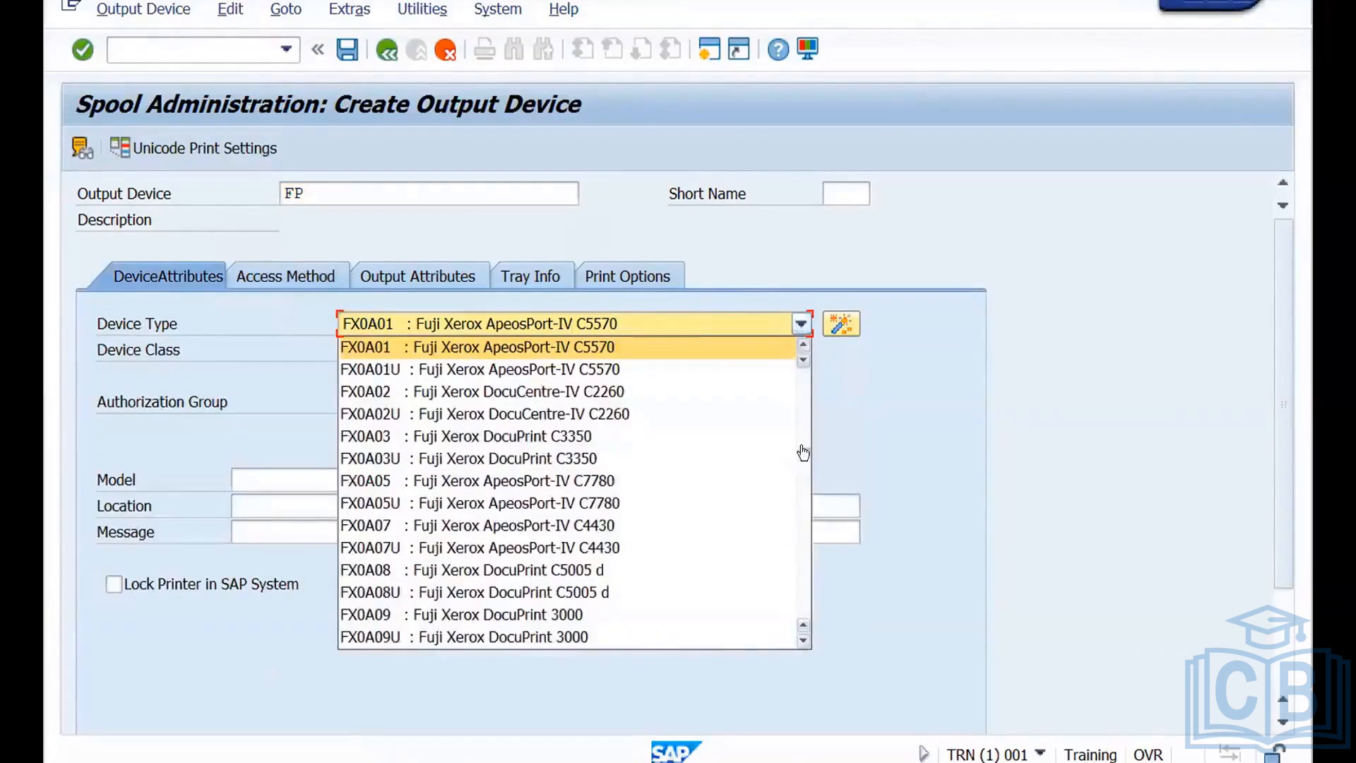
pyautogui.click(803, 346)
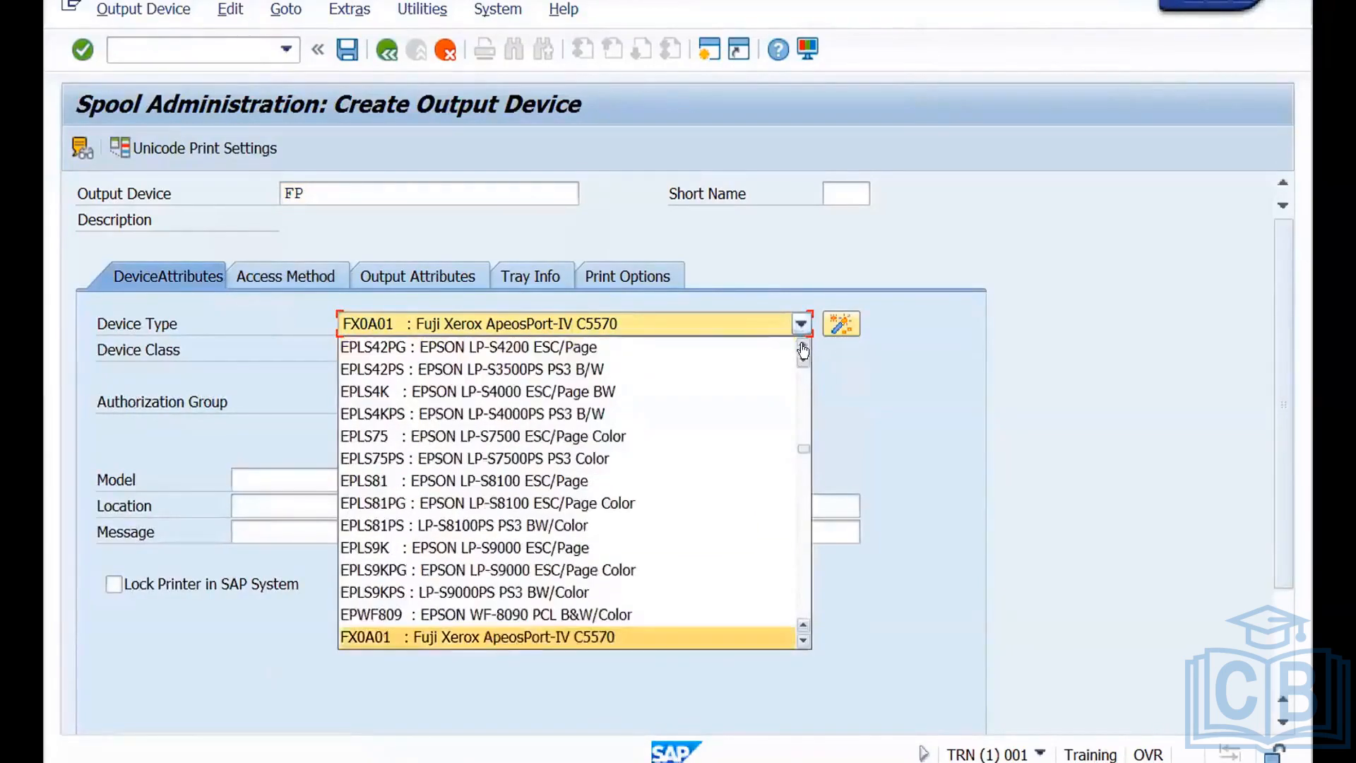
pyautogui.moveTo(802, 449); pyautogui.dragTo(810, 329)
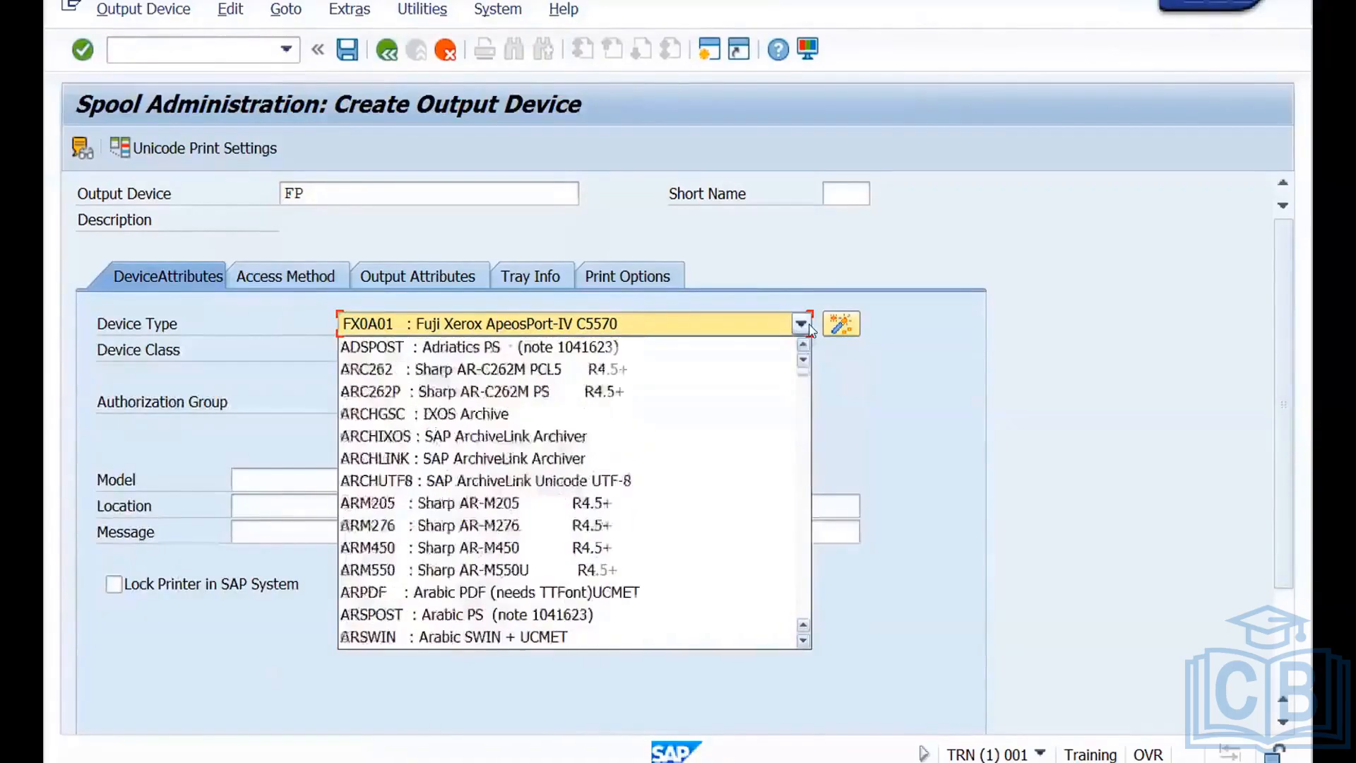
pyautogui.click(923, 387)
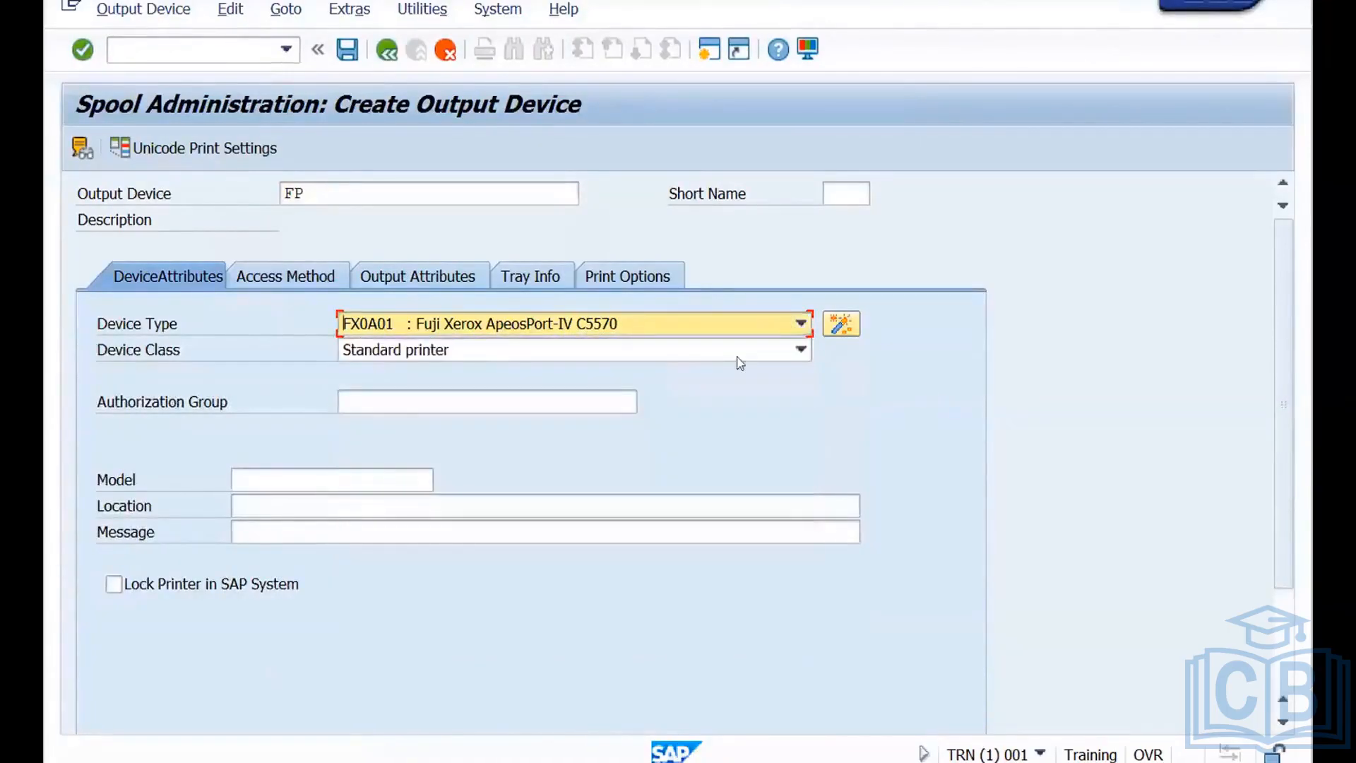
# Check the access method and output attributes of output device FP, and try to save the device.
pyautogui.click(291, 275)
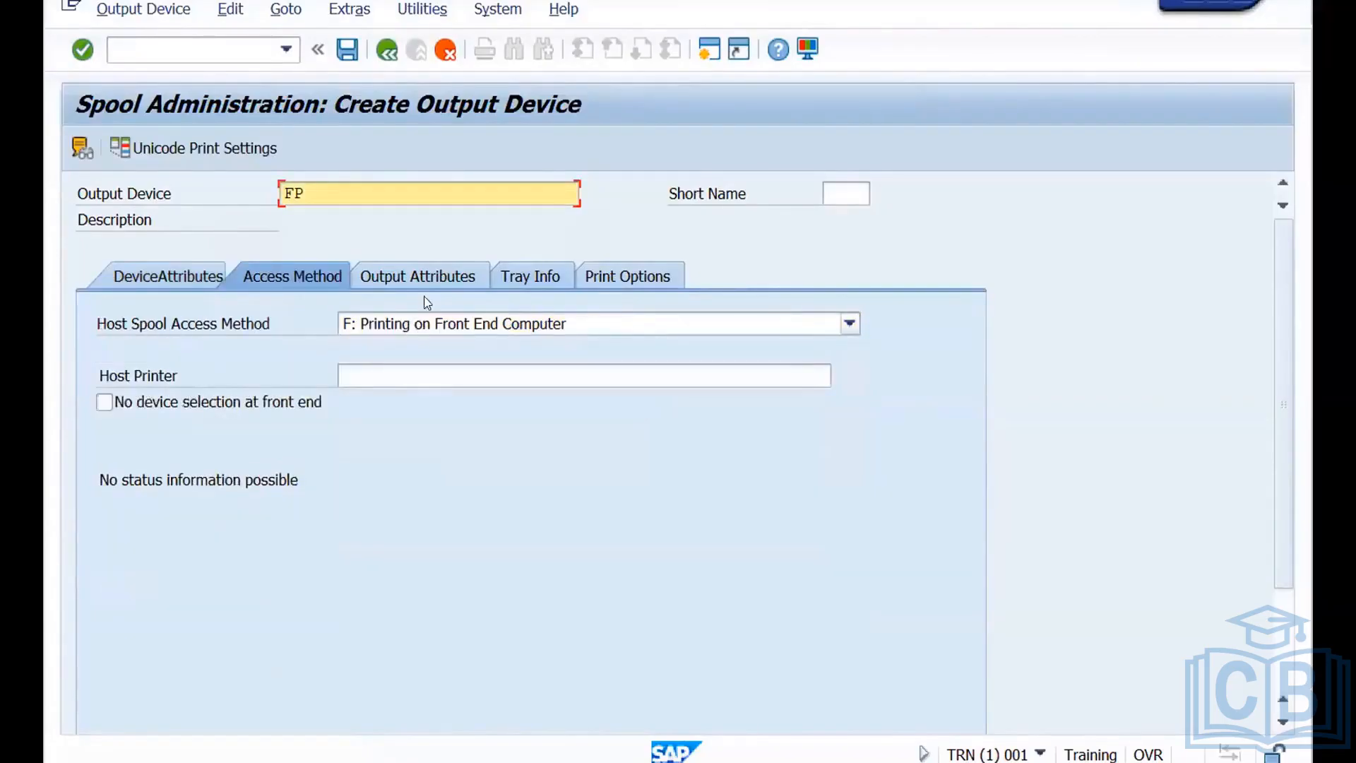
pyautogui.click(421, 277)
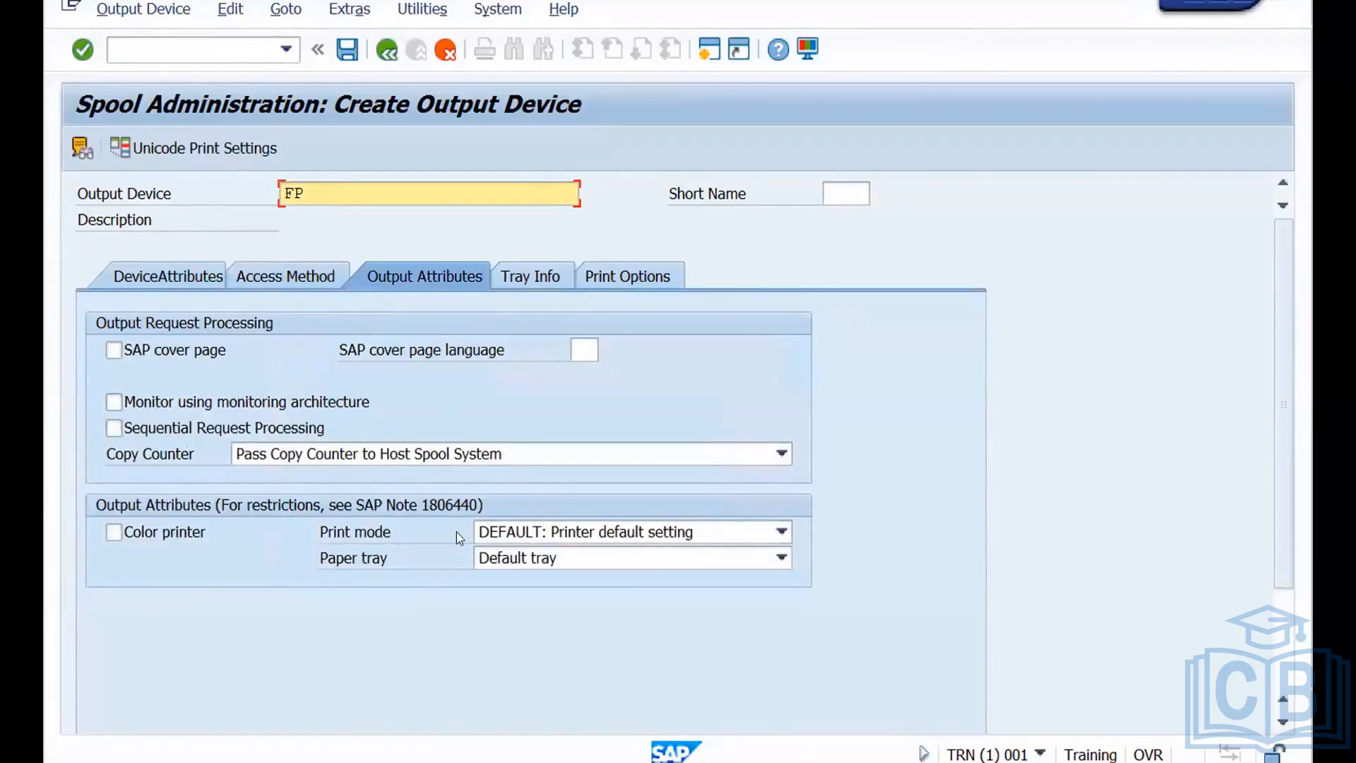
pyautogui.click(346, 51)
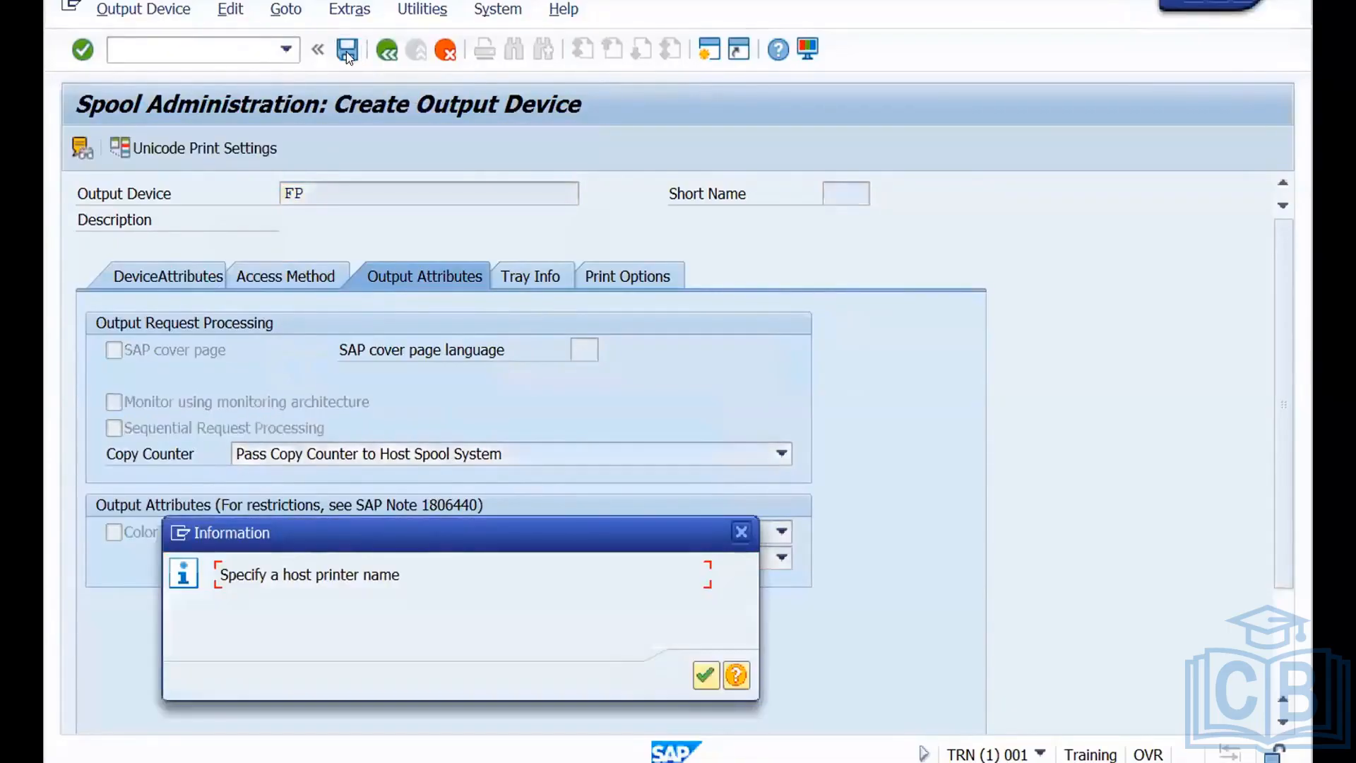
pyautogui.click(705, 676)
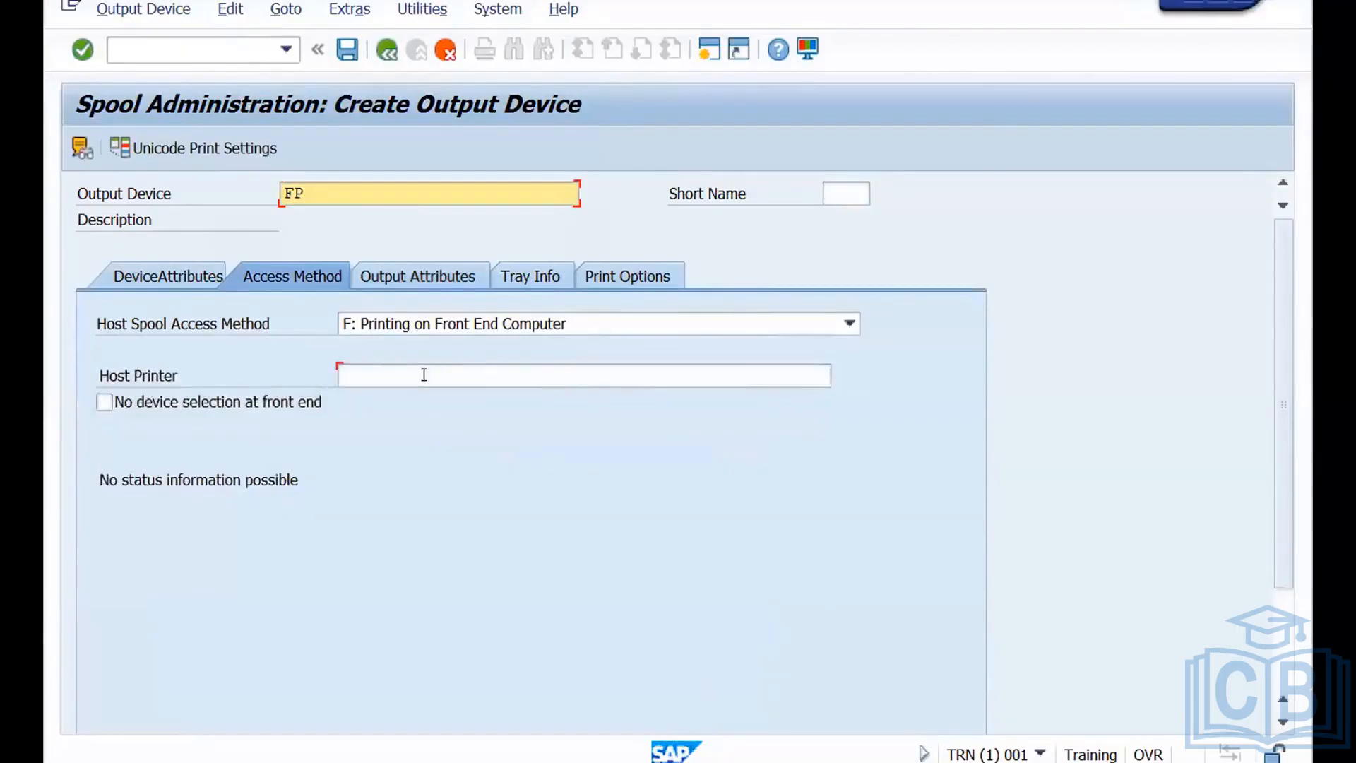
# Set the host printer of output device FP to Tets and save the device with an automatically determined short name.
pyautogui.click(424, 375)
pyautogui.write('Tets')
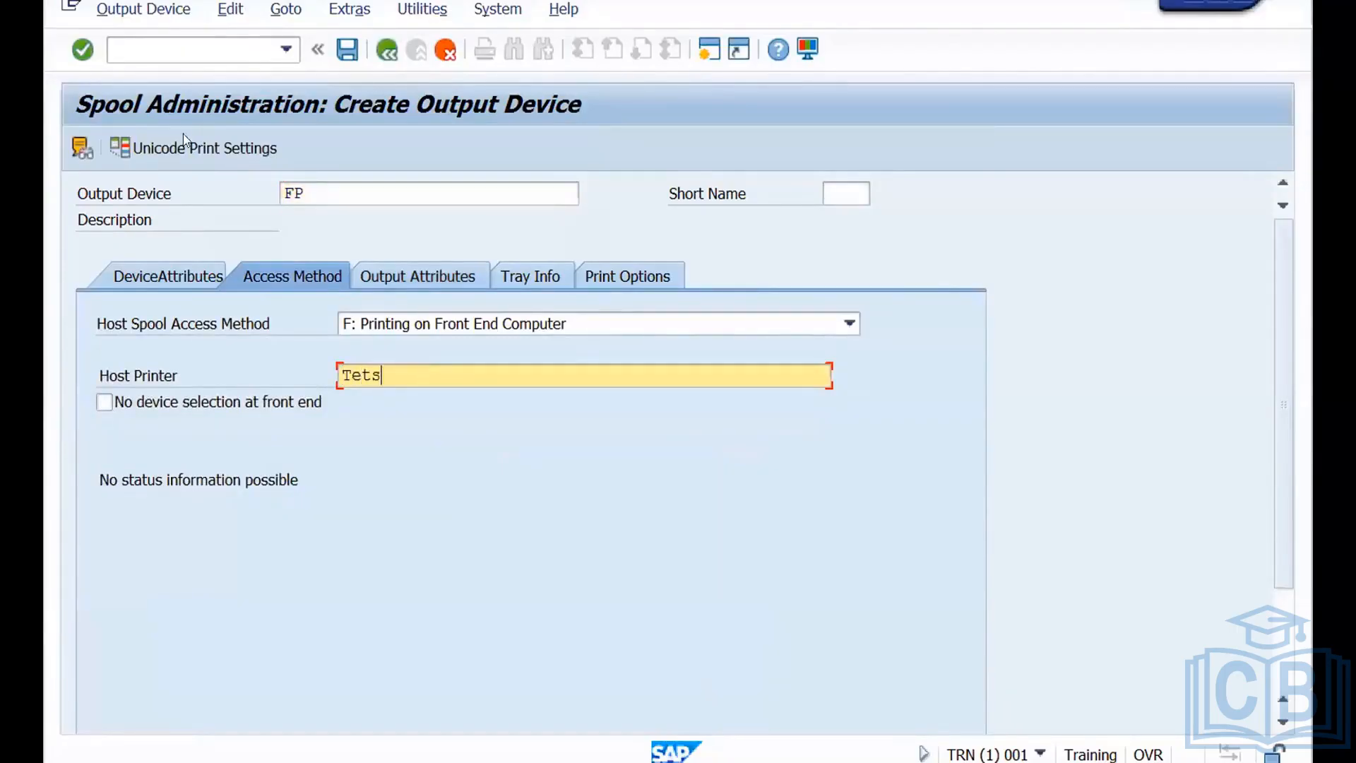
pyautogui.click(345, 50)
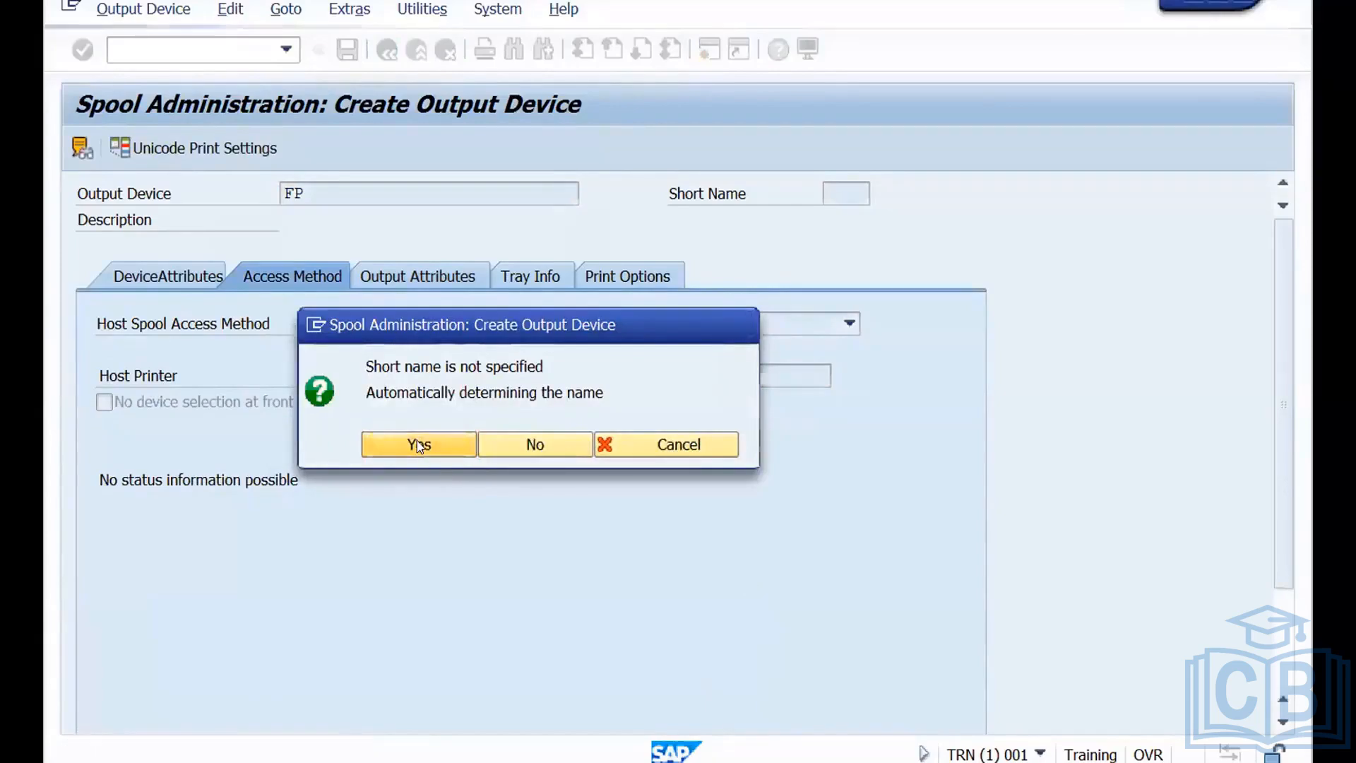
pyautogui.click(418, 445)
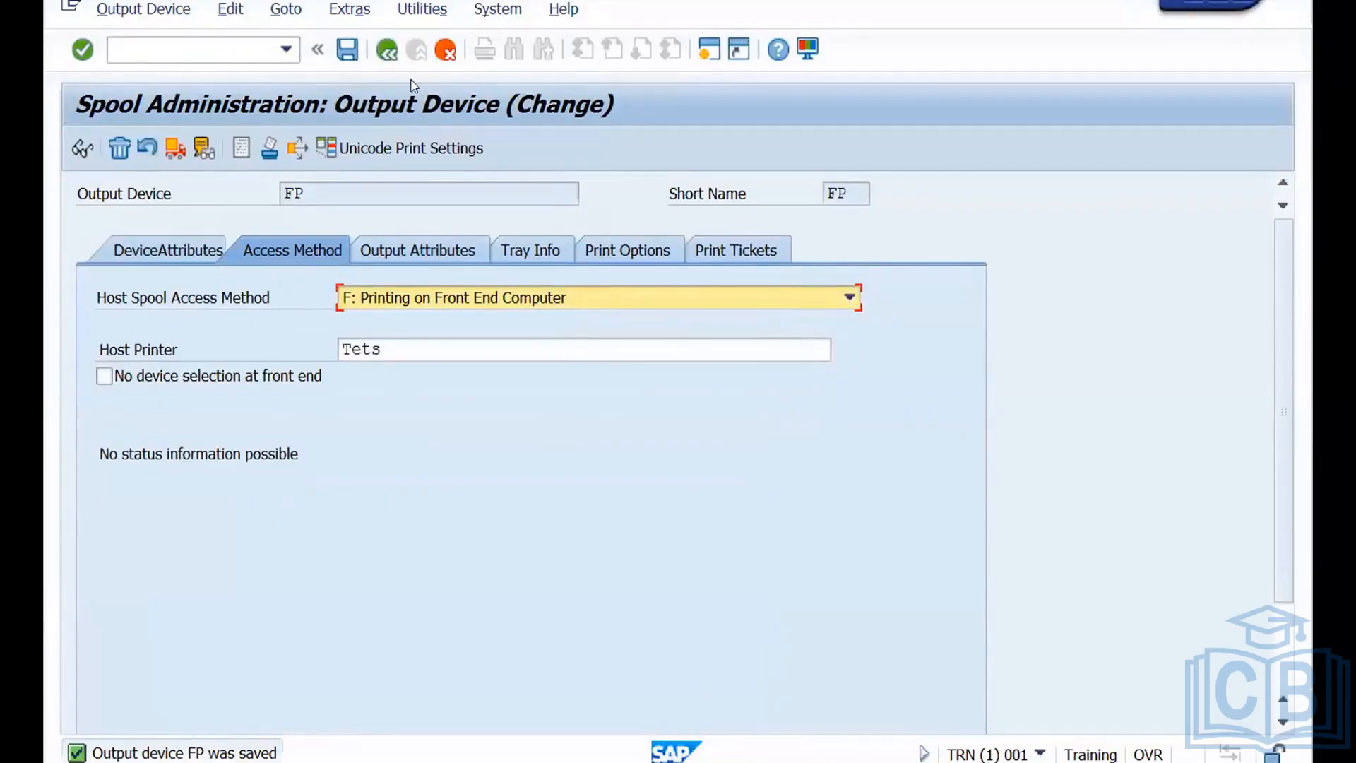
# Return to the output device list and start creating another output device named RP.
pyautogui.click(383, 53)
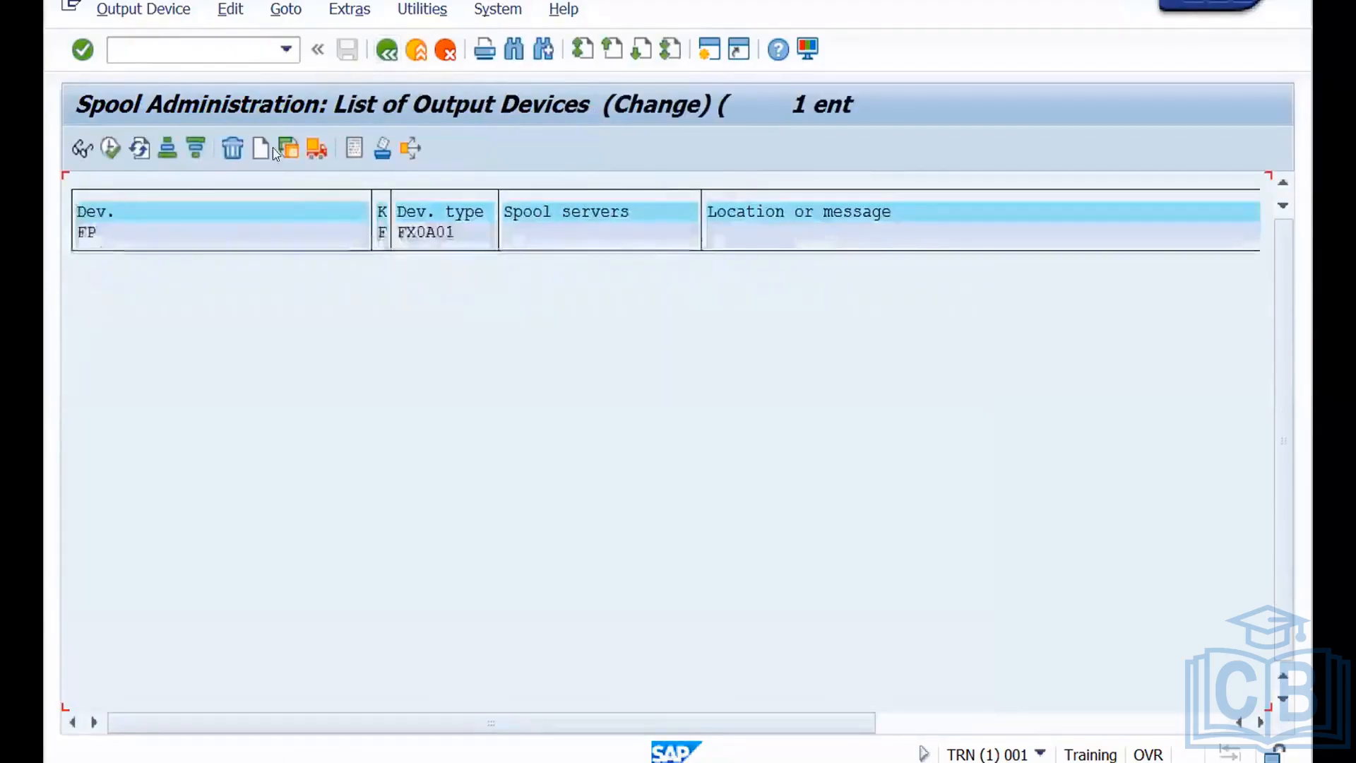
pyautogui.click(263, 149)
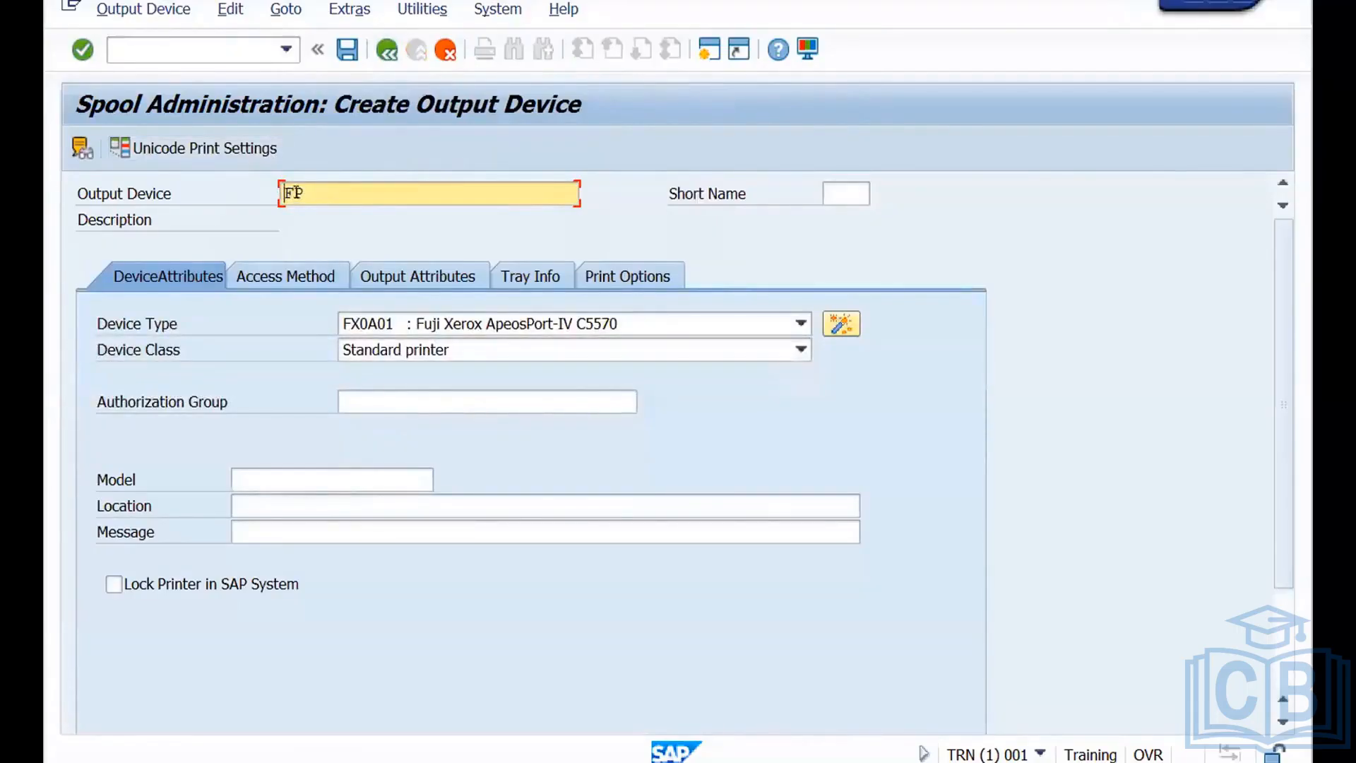
pyautogui.press('BackSpace')
pyautogui.write('R')
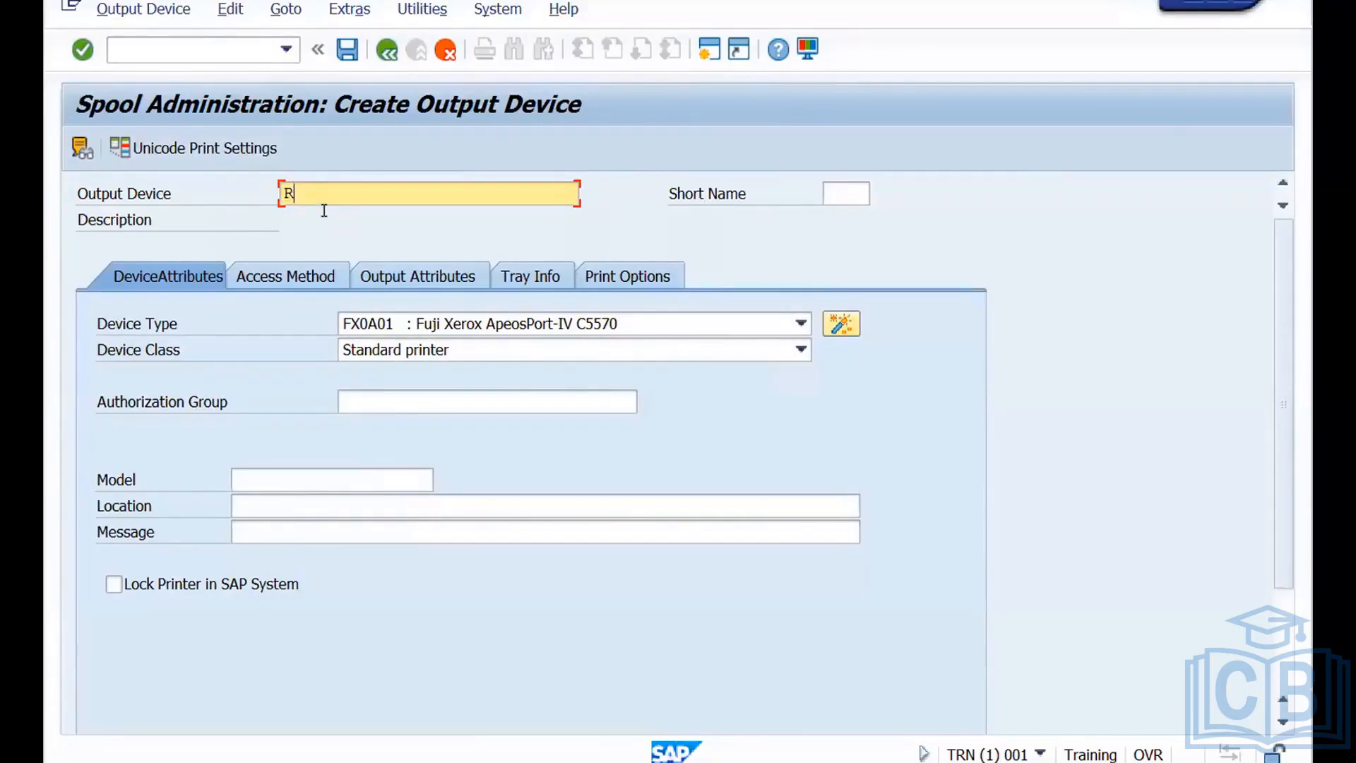
pyautogui.write('P')
# Set the device type of output device RP to HP3030 : HP LaserJet 3030.
pyautogui.click(800, 325)
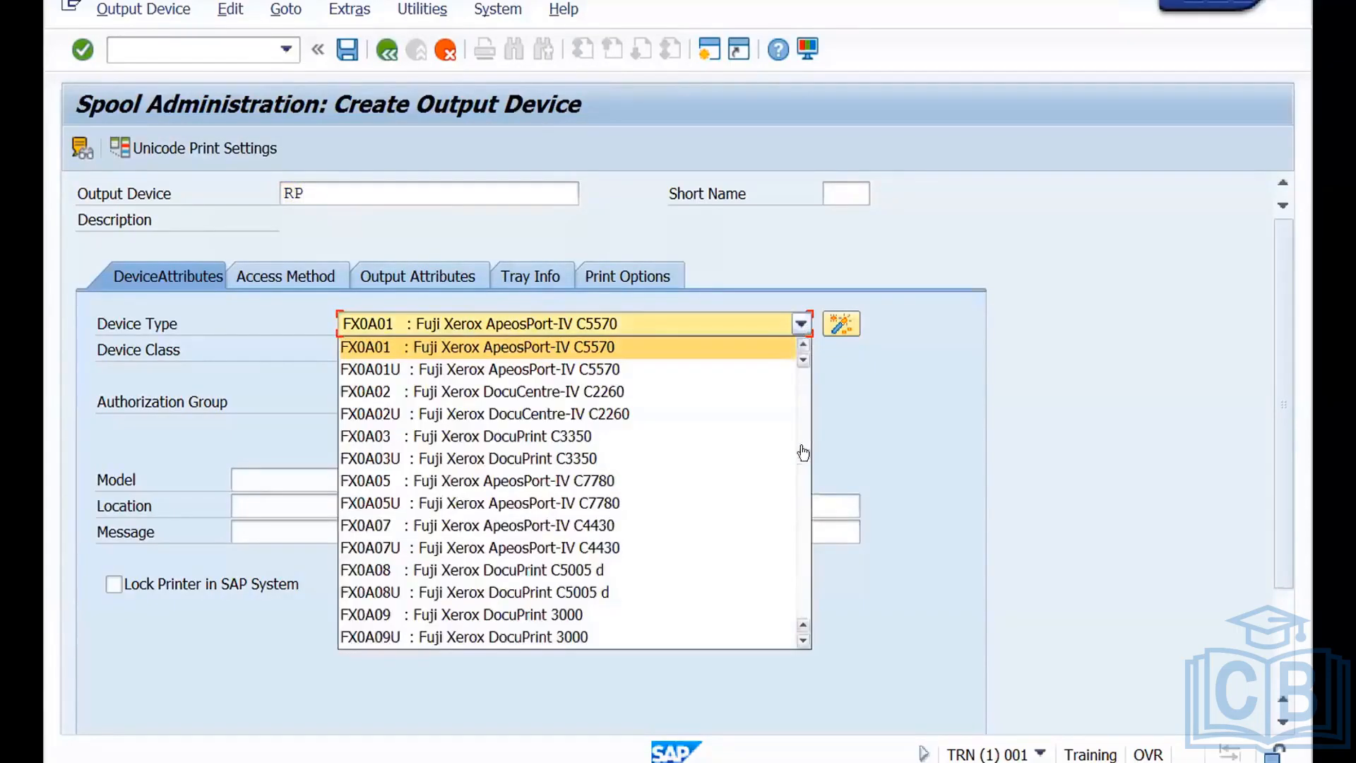
pyautogui.moveTo(801, 462); pyautogui.dragTo(799, 571)
pyautogui.moveTo(799, 574); pyautogui.dragTo(800, 470)
pyautogui.scroll(-1, 800, 470)
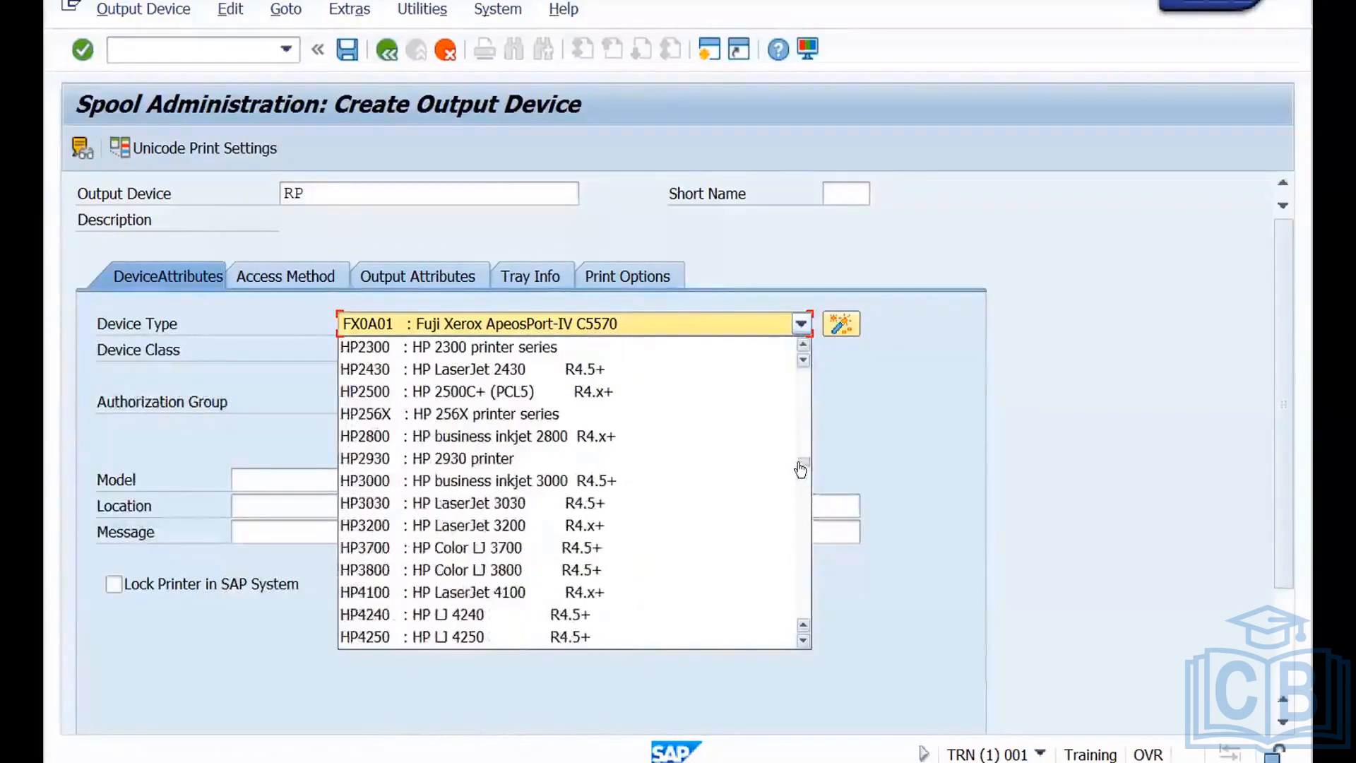
pyautogui.click(525, 506)
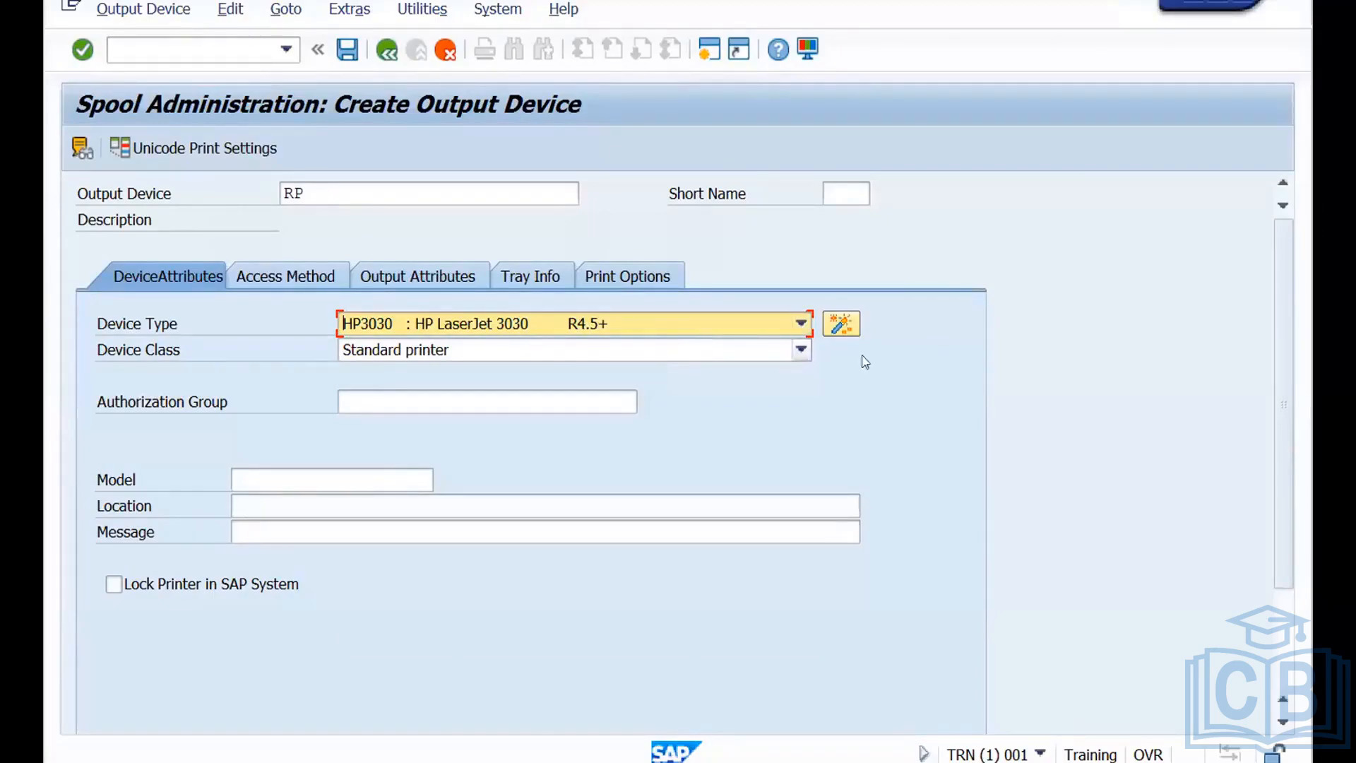
# Check the manufacturer choices in the Printer Model Selection wizard for output device RP and return without selecting a model.
pyautogui.click(839, 324)
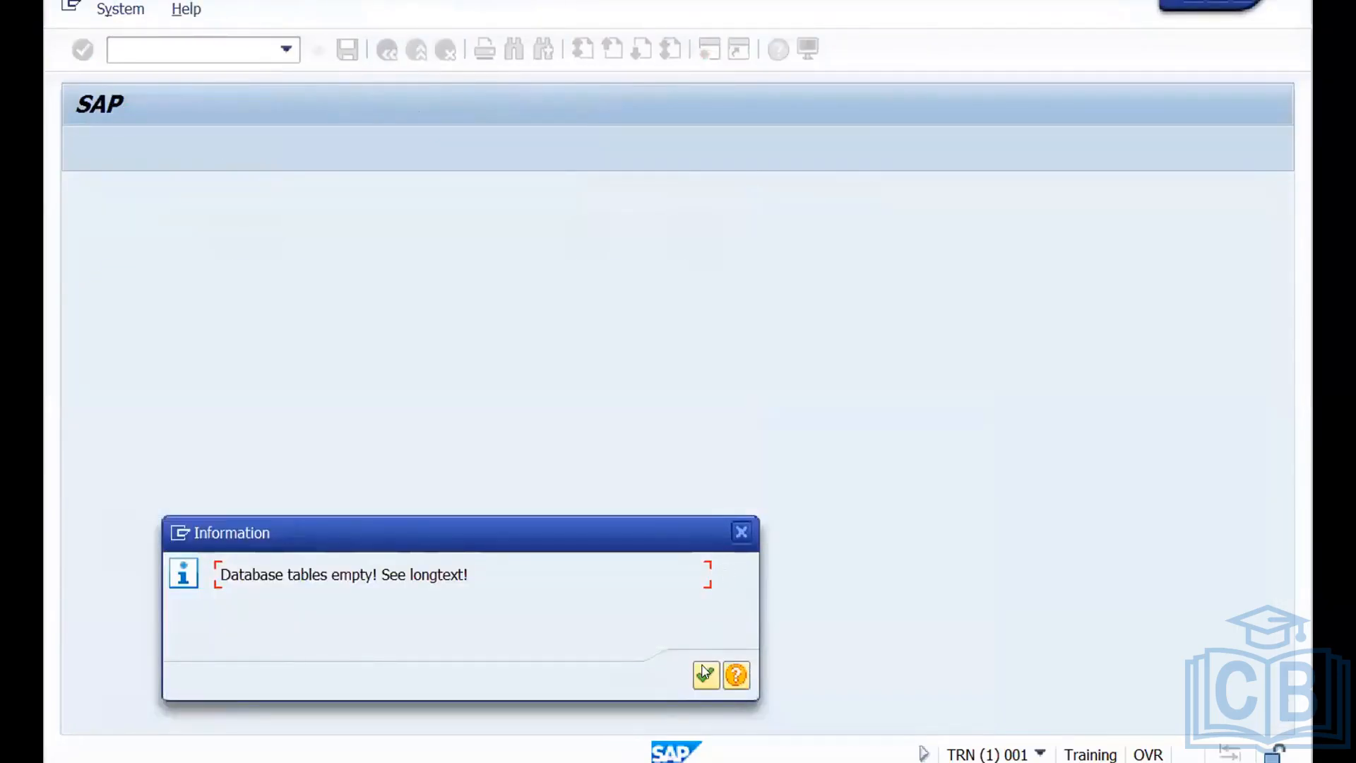
pyautogui.click(705, 674)
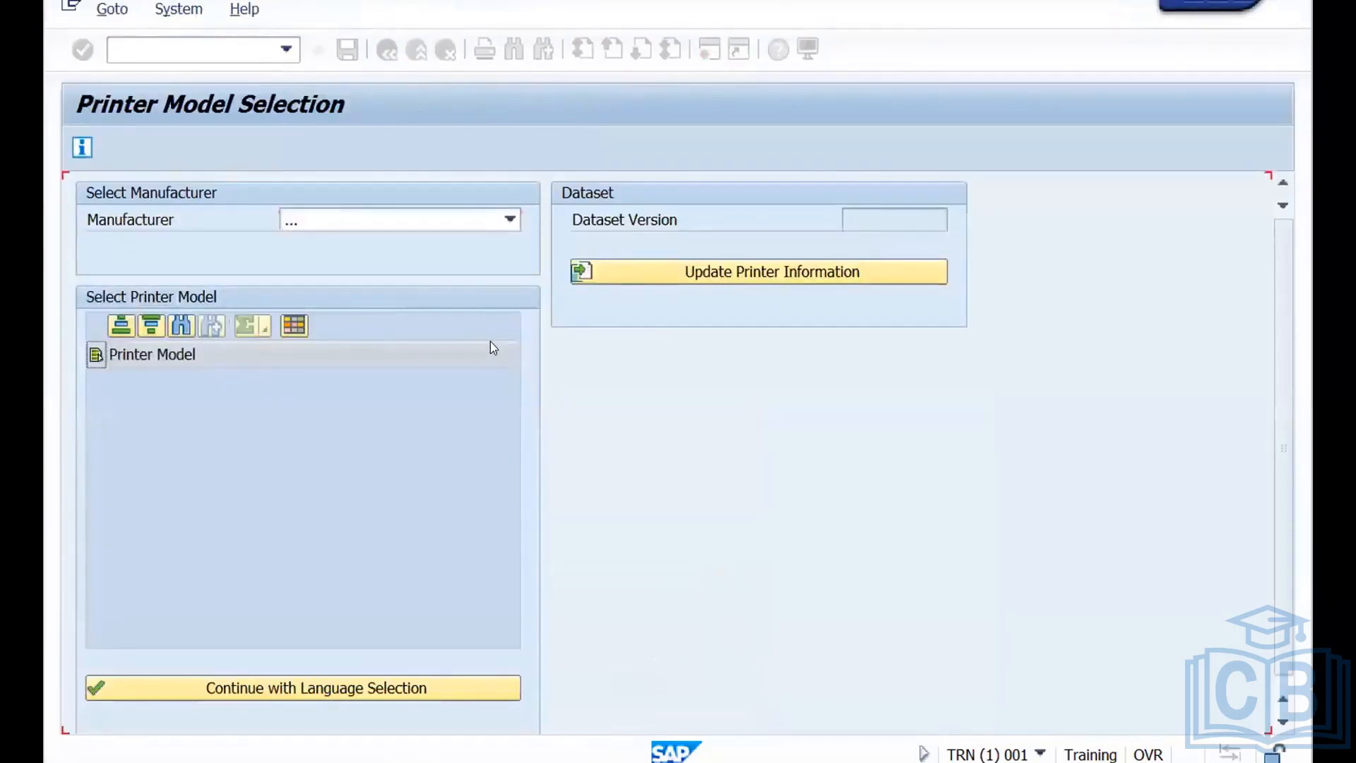
pyautogui.click(510, 222)
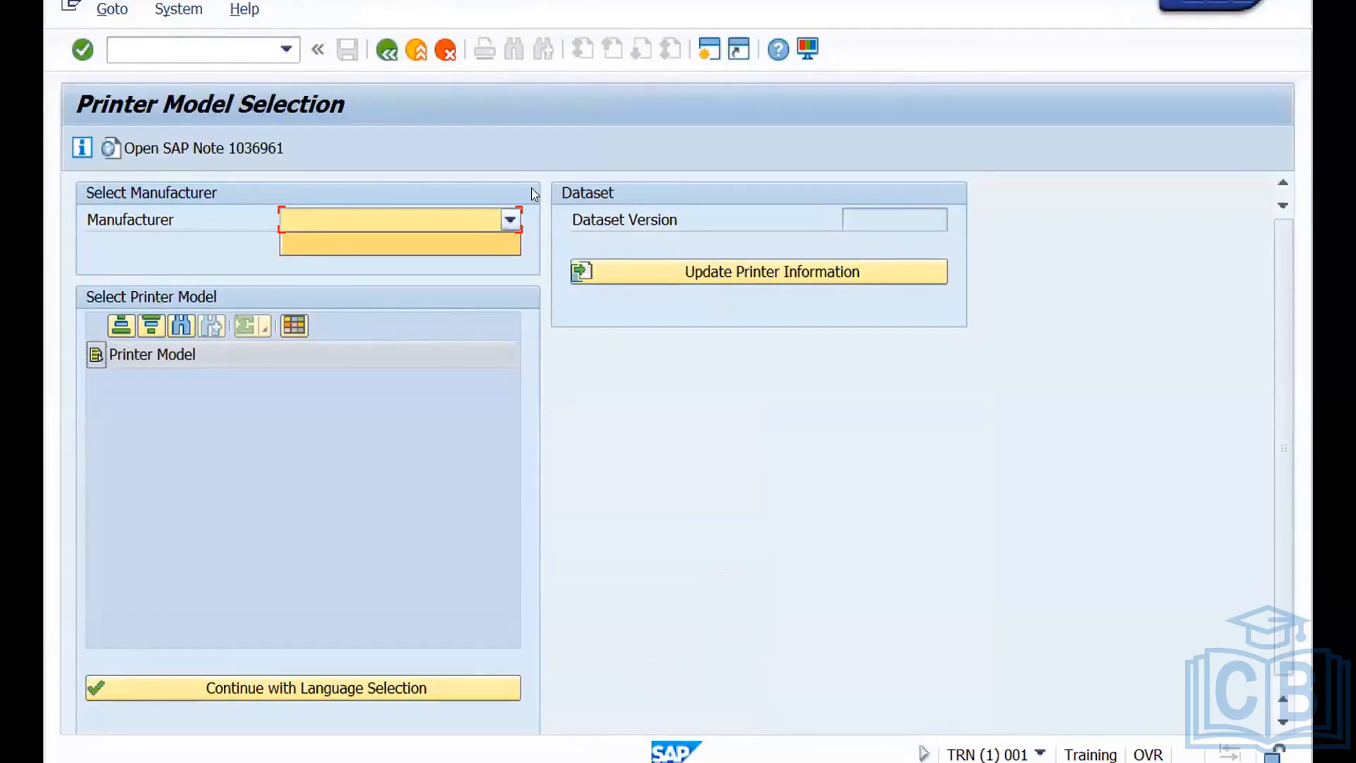
pyautogui.click(382, 54)
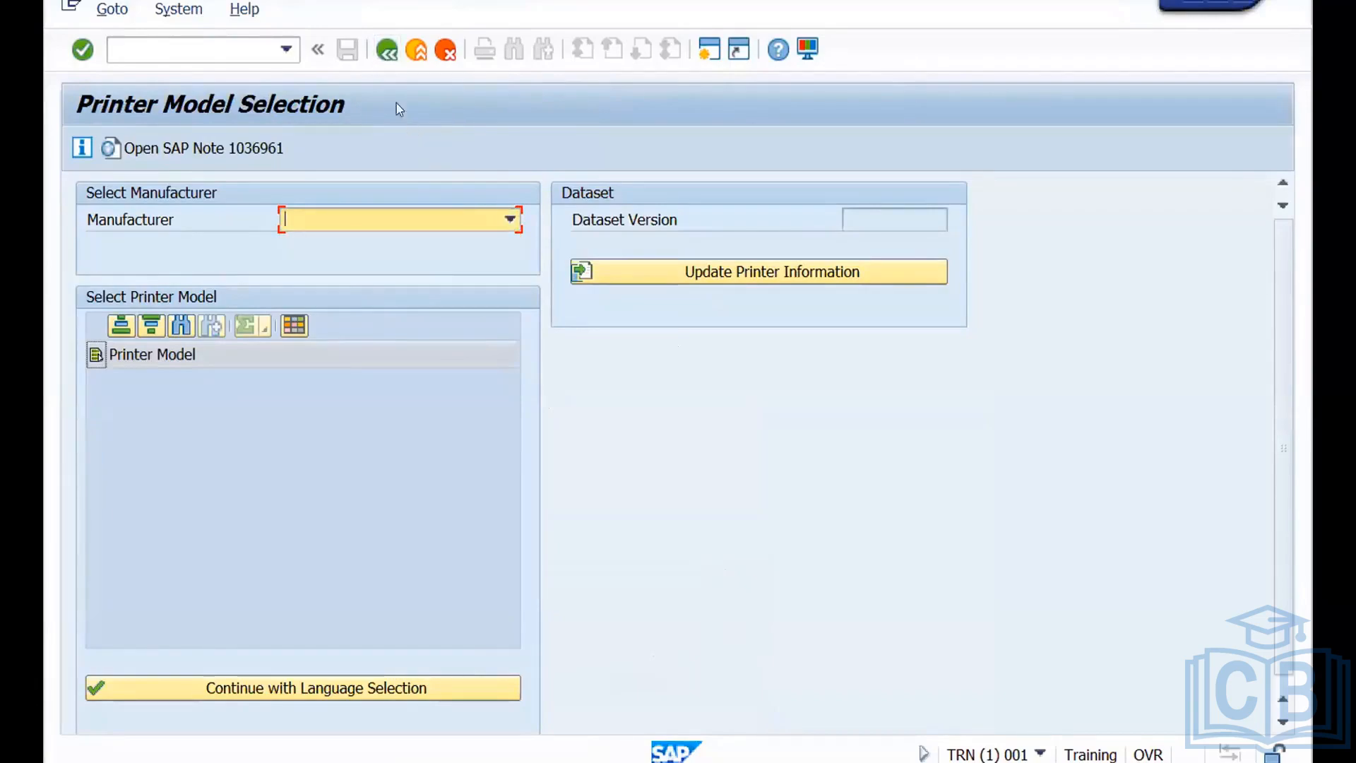
pyautogui.click(384, 53)
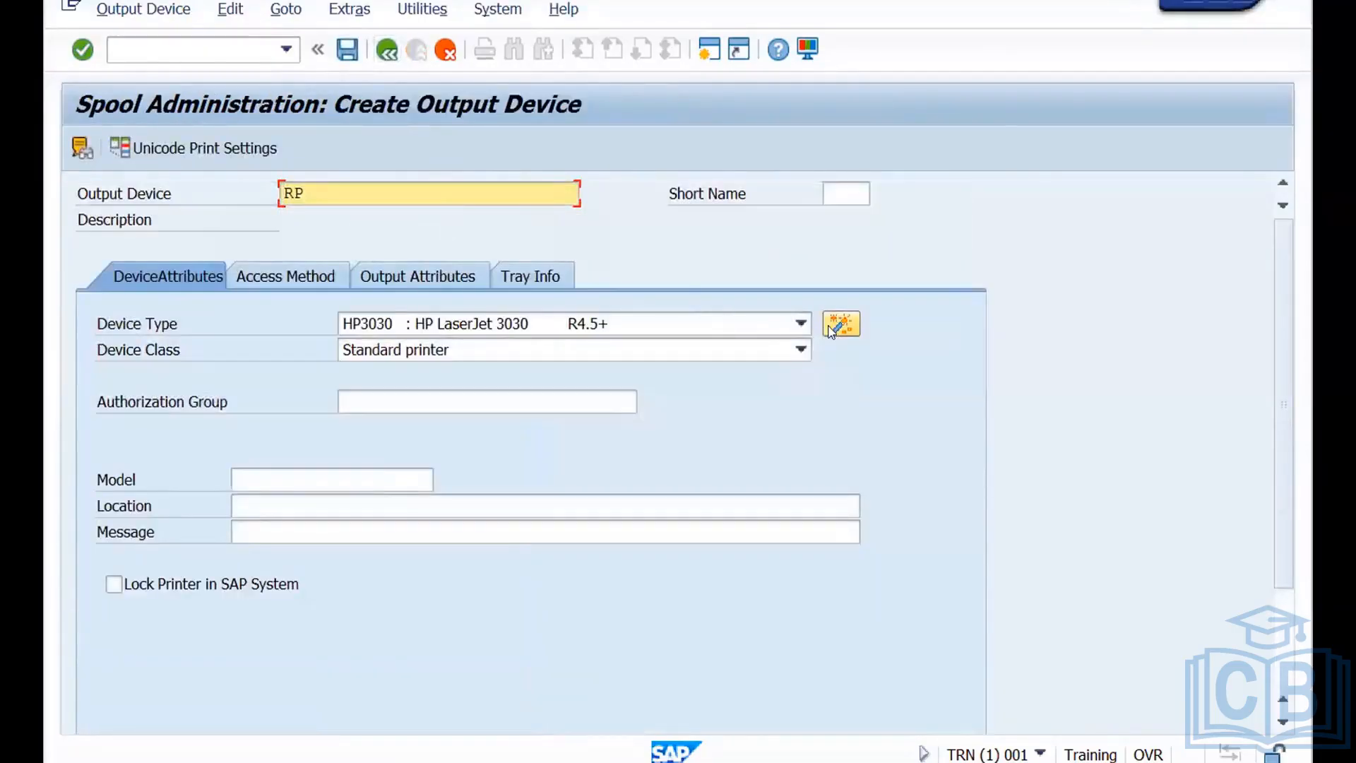
# Open the host spool access method settings of output device RP.
pyautogui.click(287, 274)
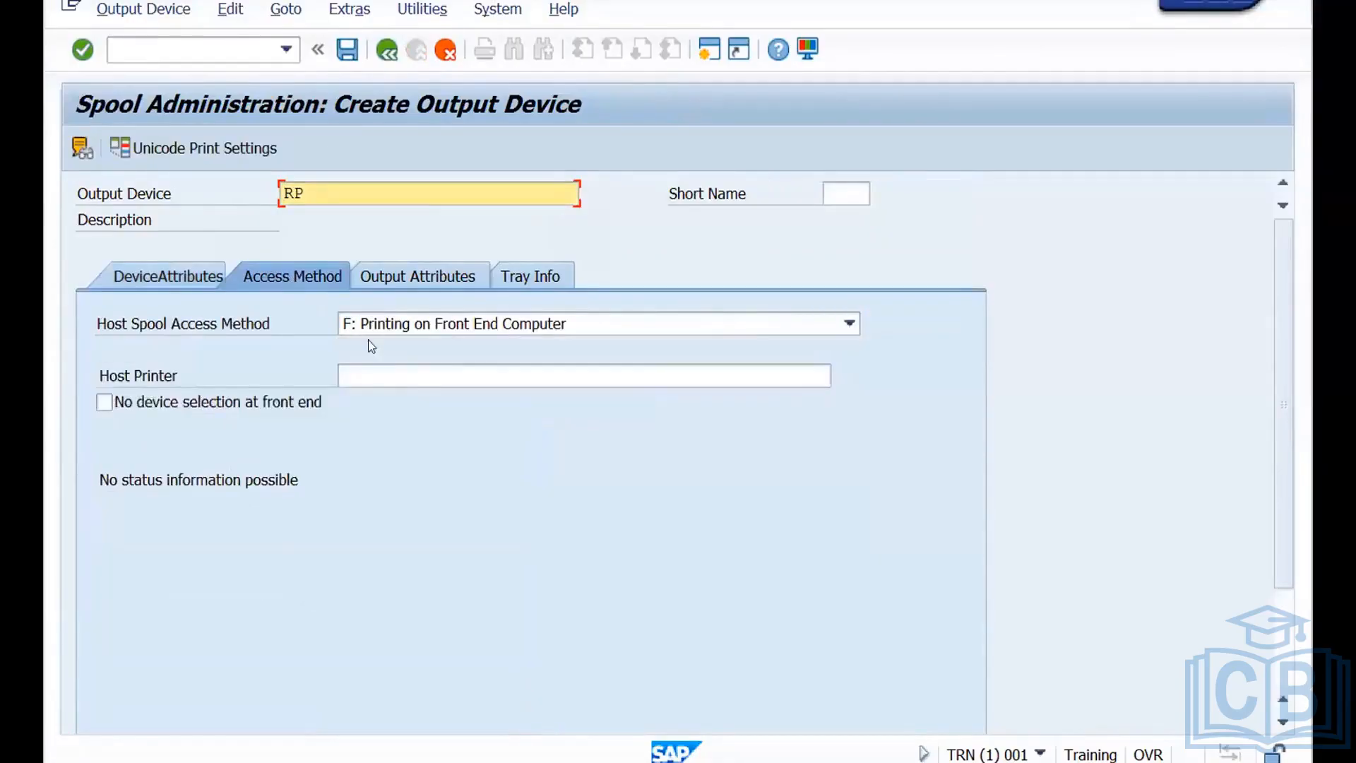
pyautogui.click(427, 327)
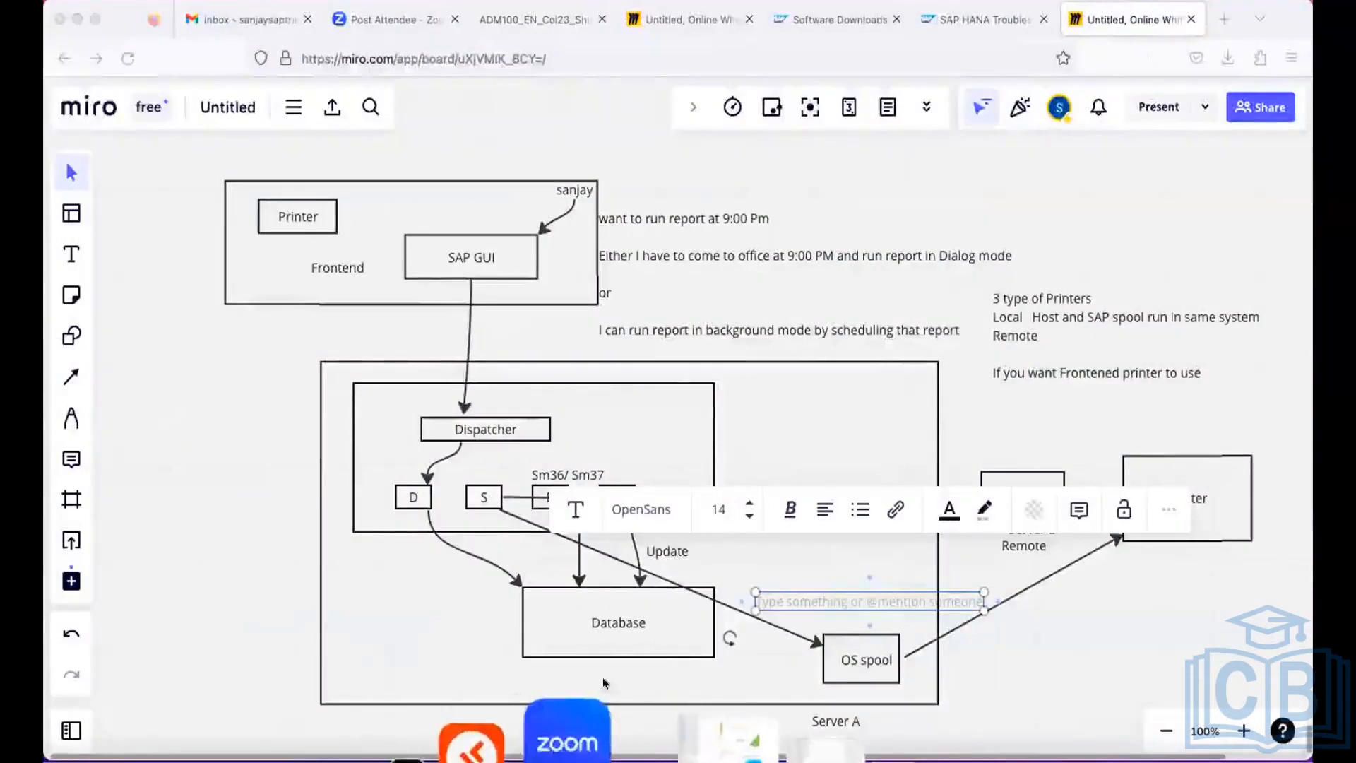
# Switch to WPS Office and look through the open ADM100 and Admin_Training course documents.
pyautogui.click(490, 740)
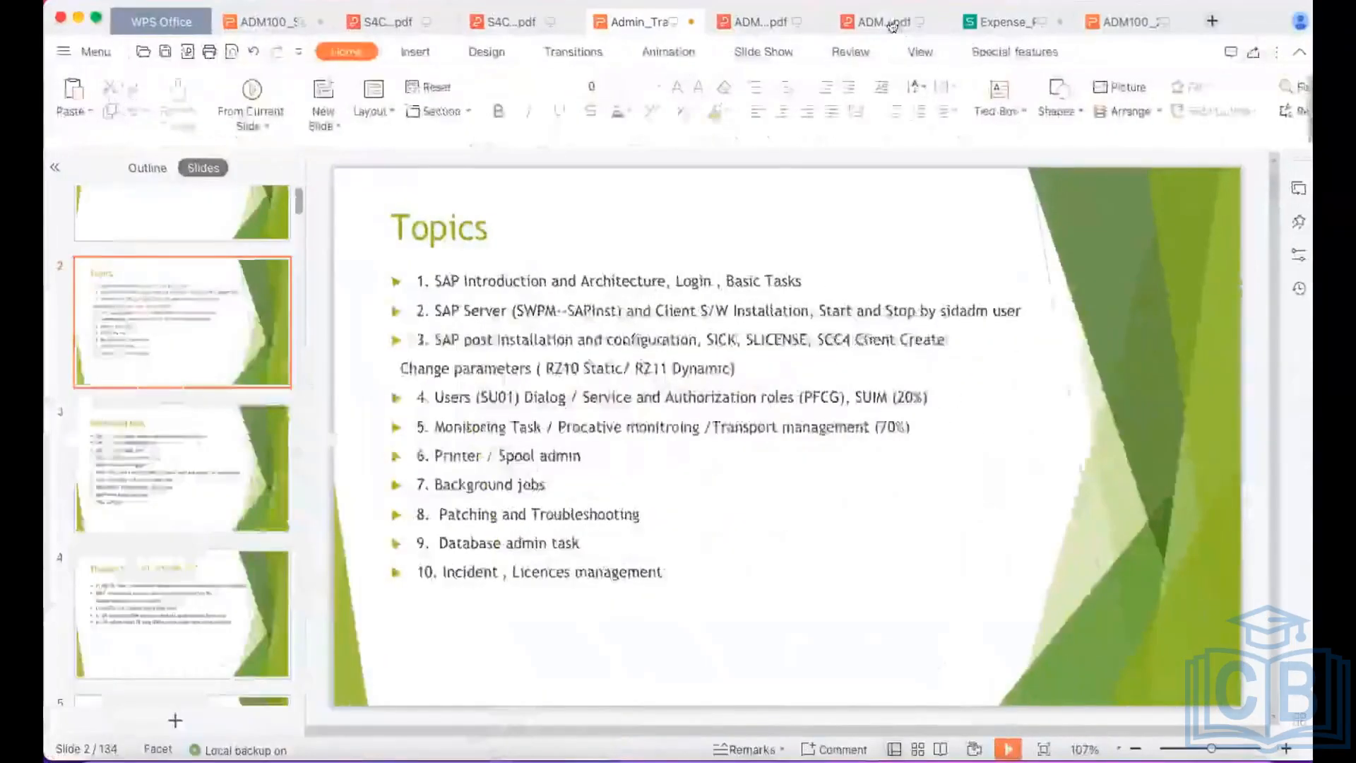
pyautogui.click(886, 23)
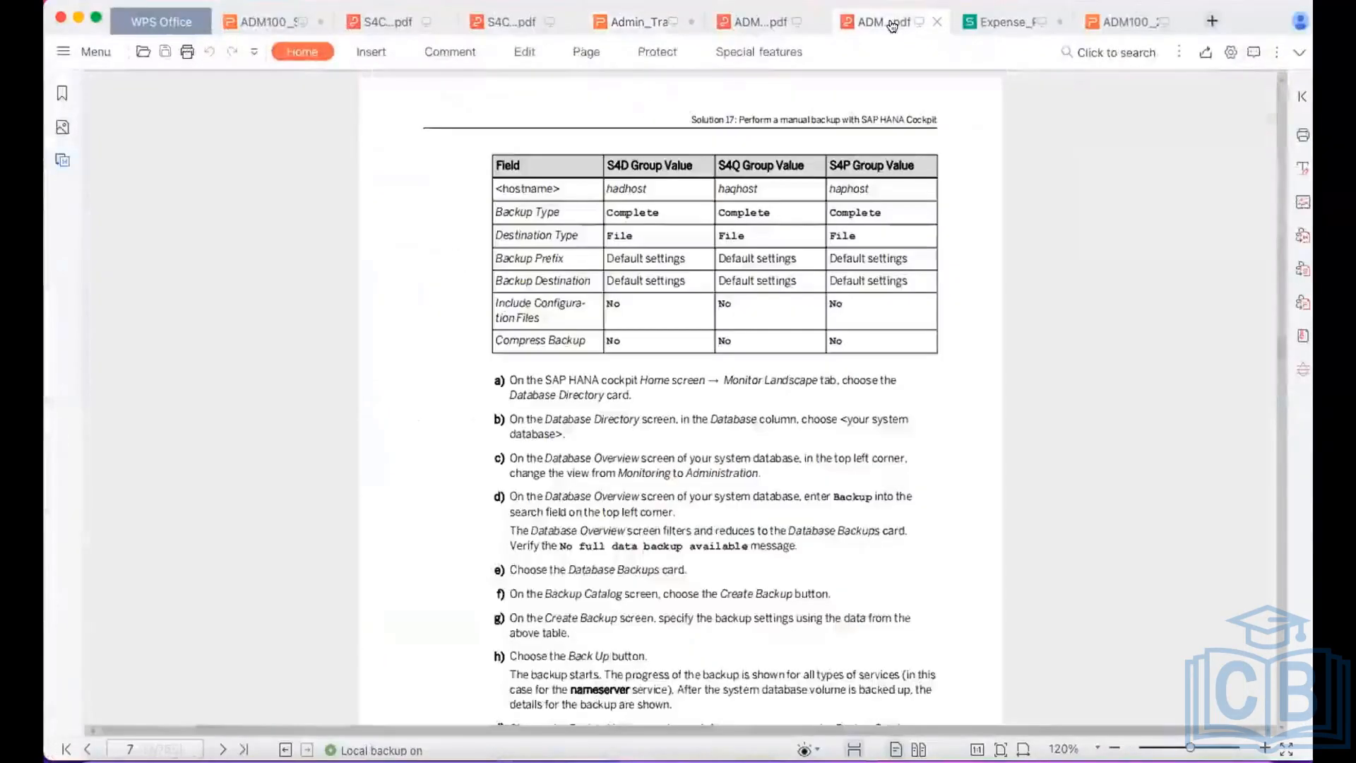
pyautogui.click(783, 32)
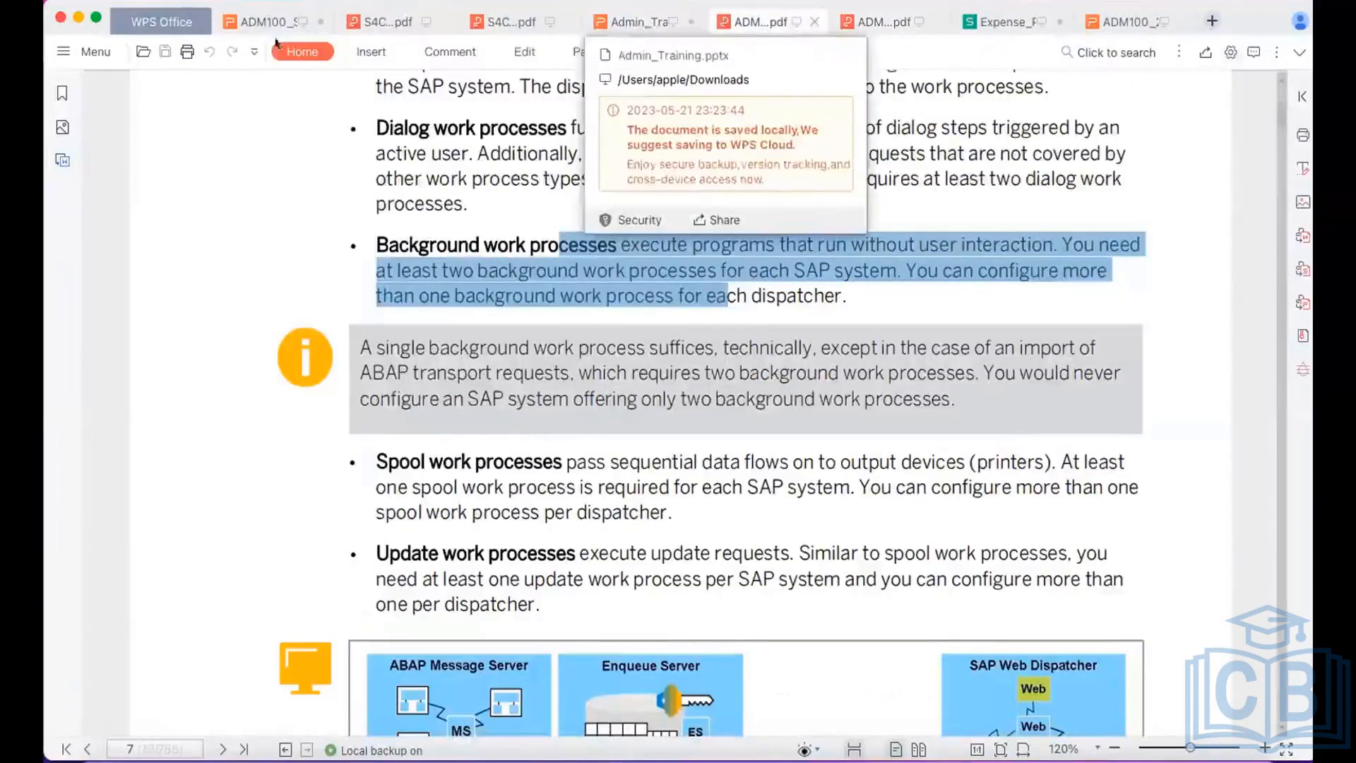
pyautogui.click(257, 22)
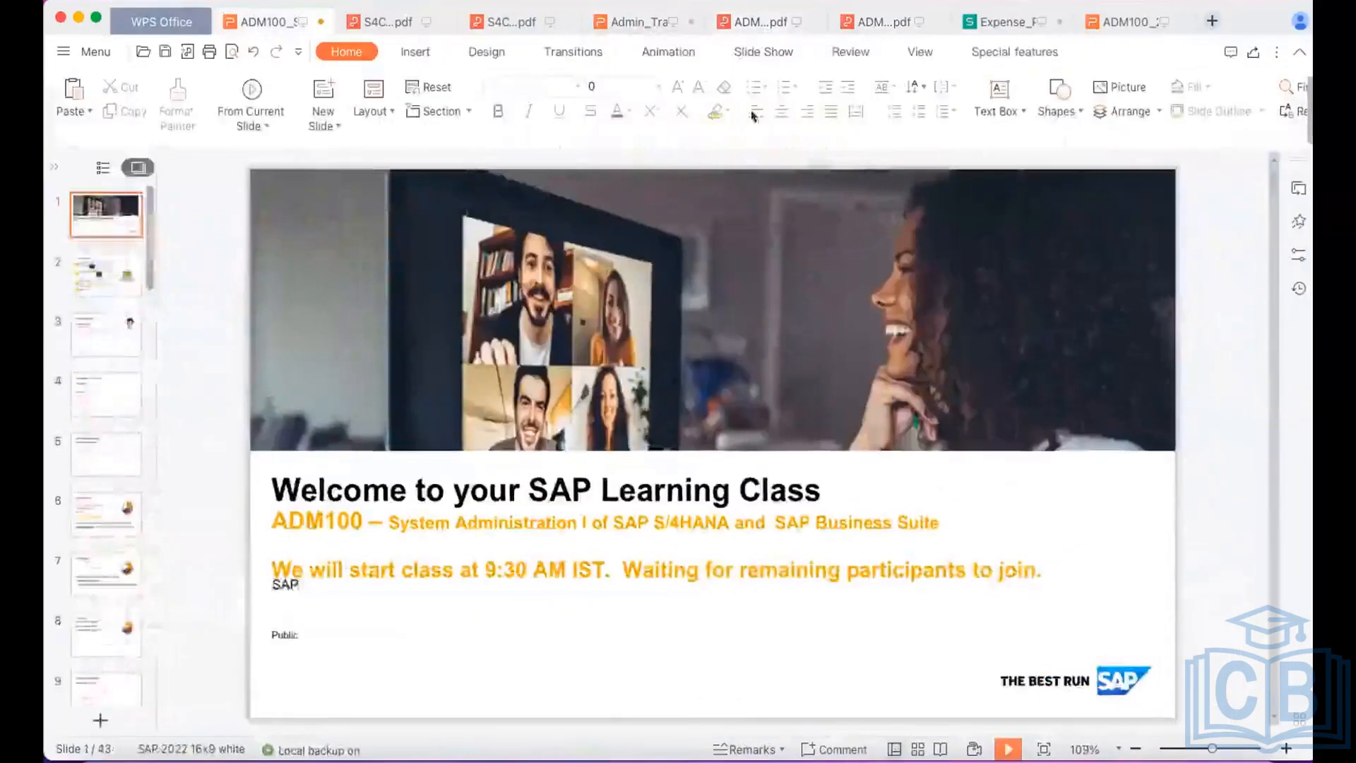
pyautogui.click(626, 24)
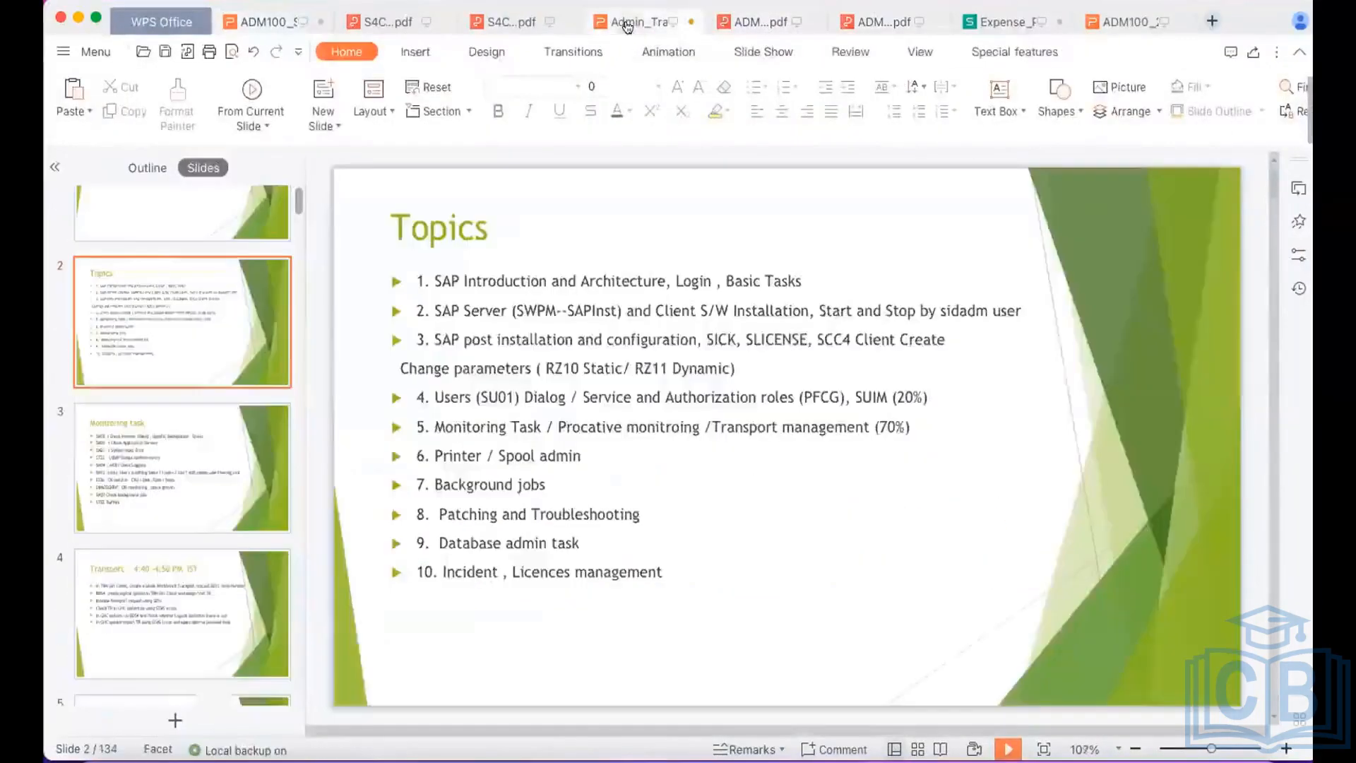
pyautogui.click(750, 24)
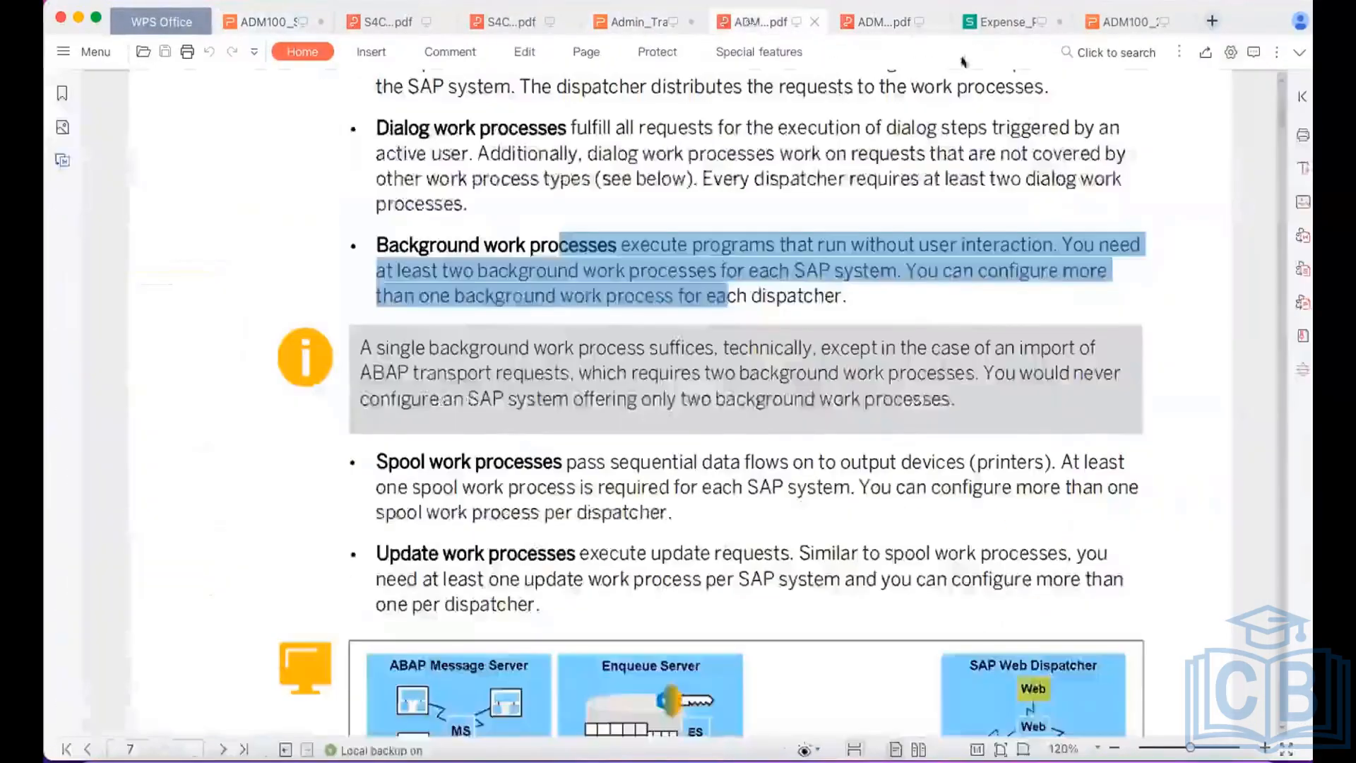
pyautogui.click(879, 23)
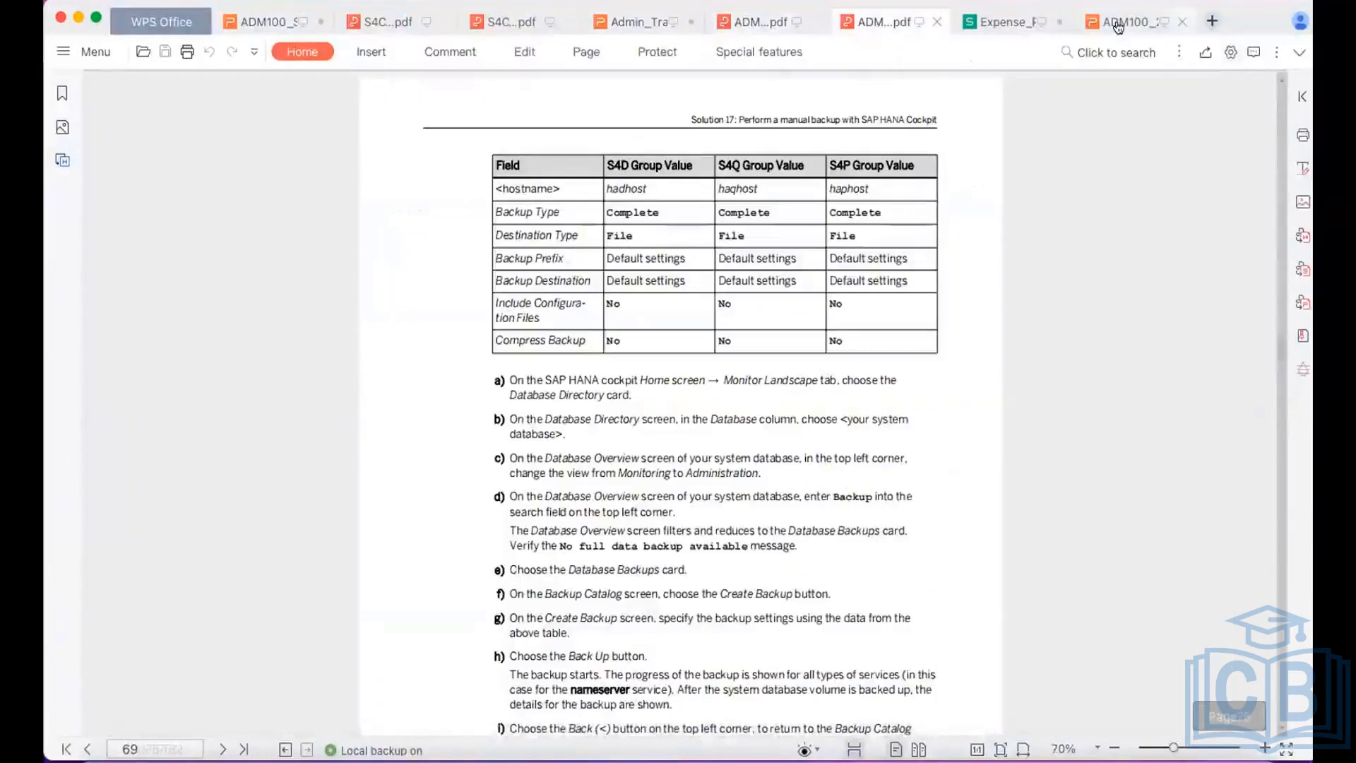
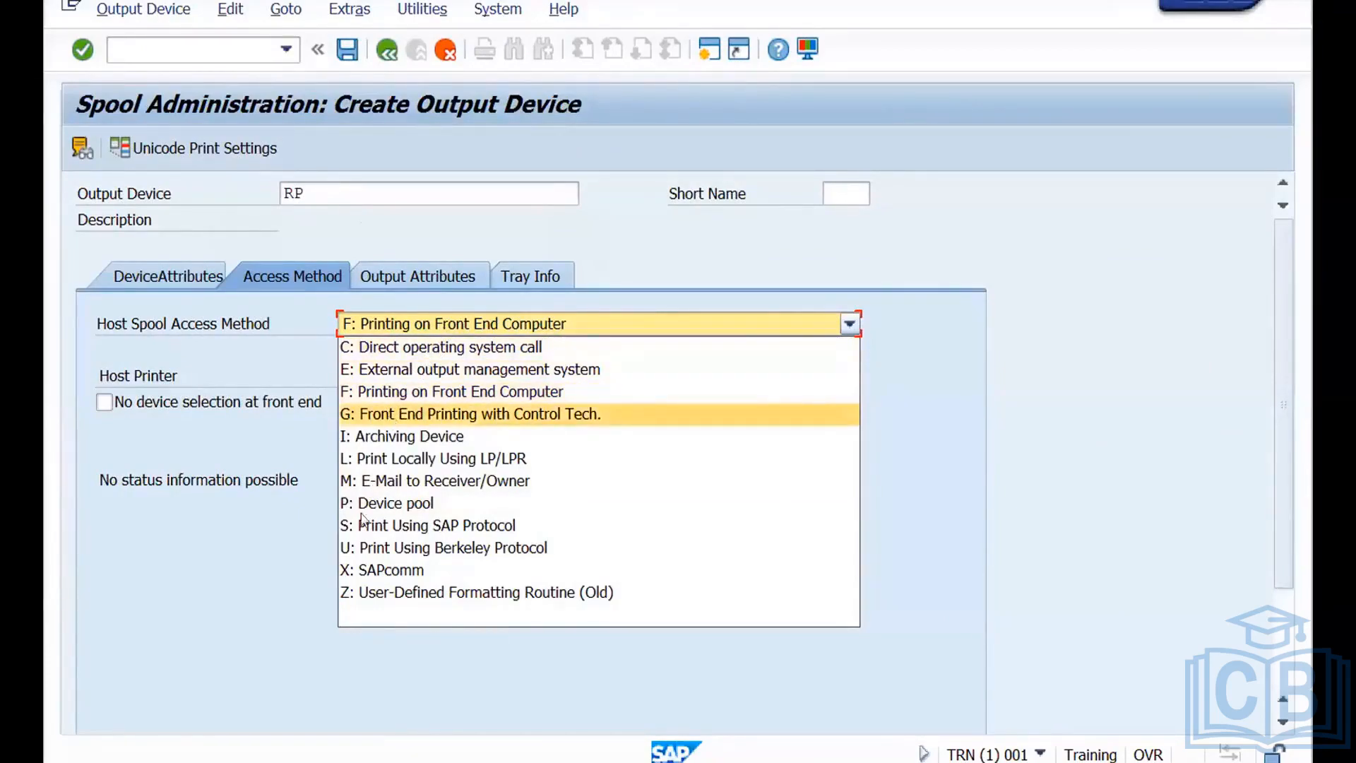
# Set the host spool access method of output device RP to S: Print Using SAP Protocol and recheck its device attributes.
pyautogui.click(350, 549)
pyautogui.click(406, 326)
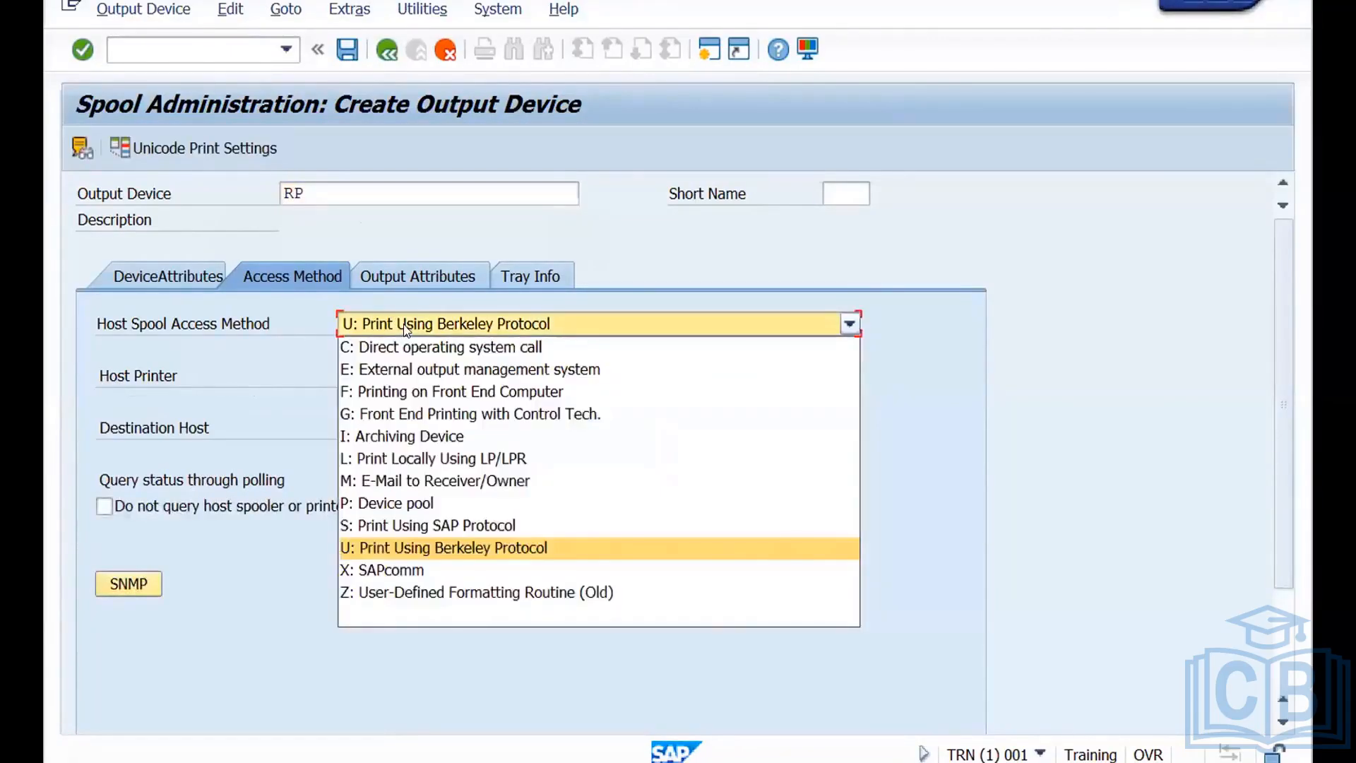
pyautogui.click(363, 527)
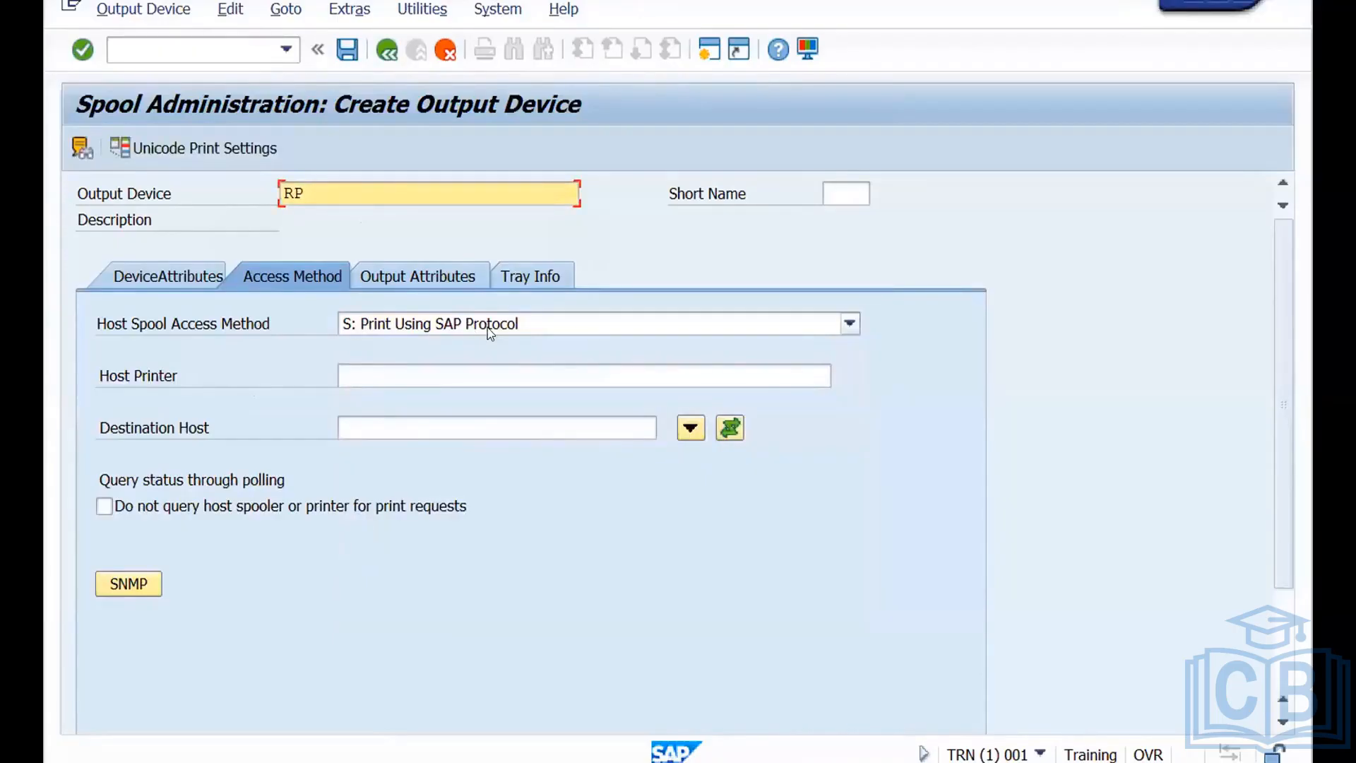
pyautogui.click(155, 282)
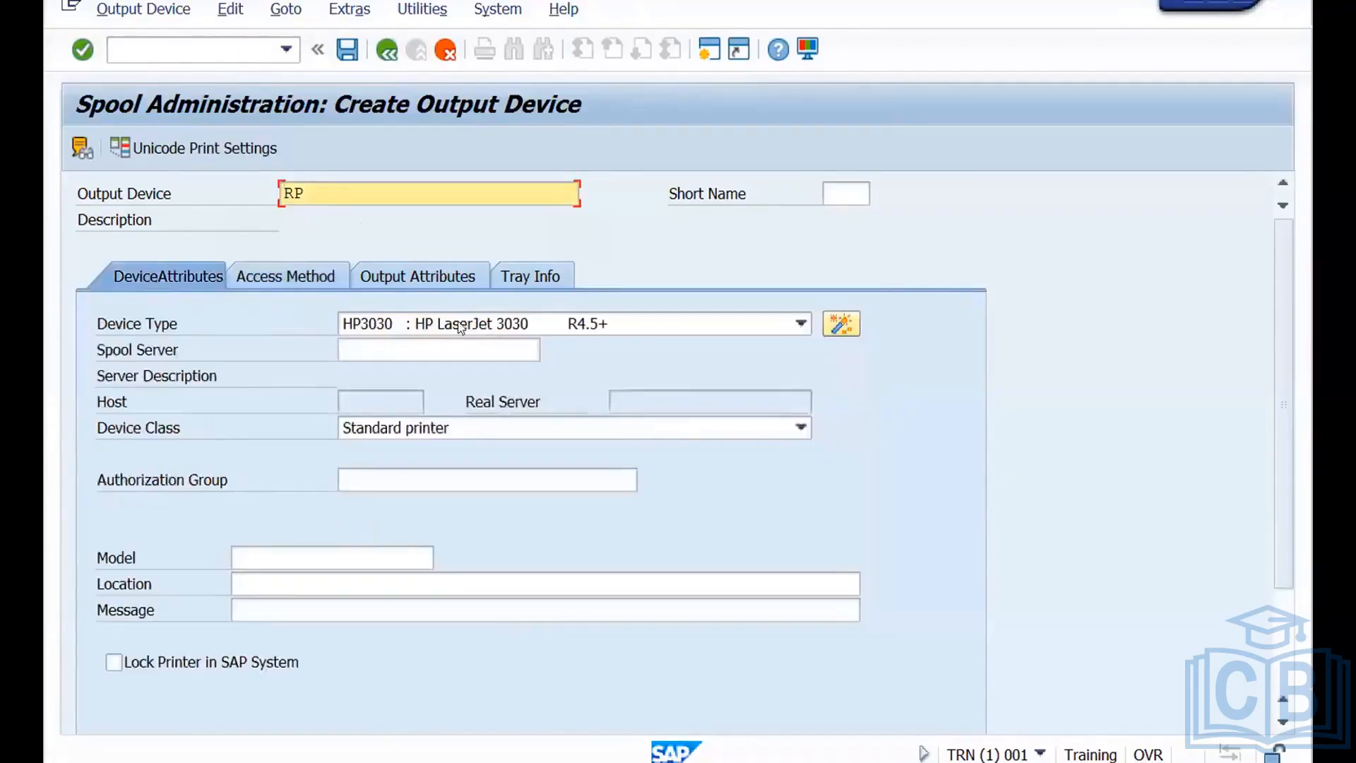
pyautogui.click(306, 280)
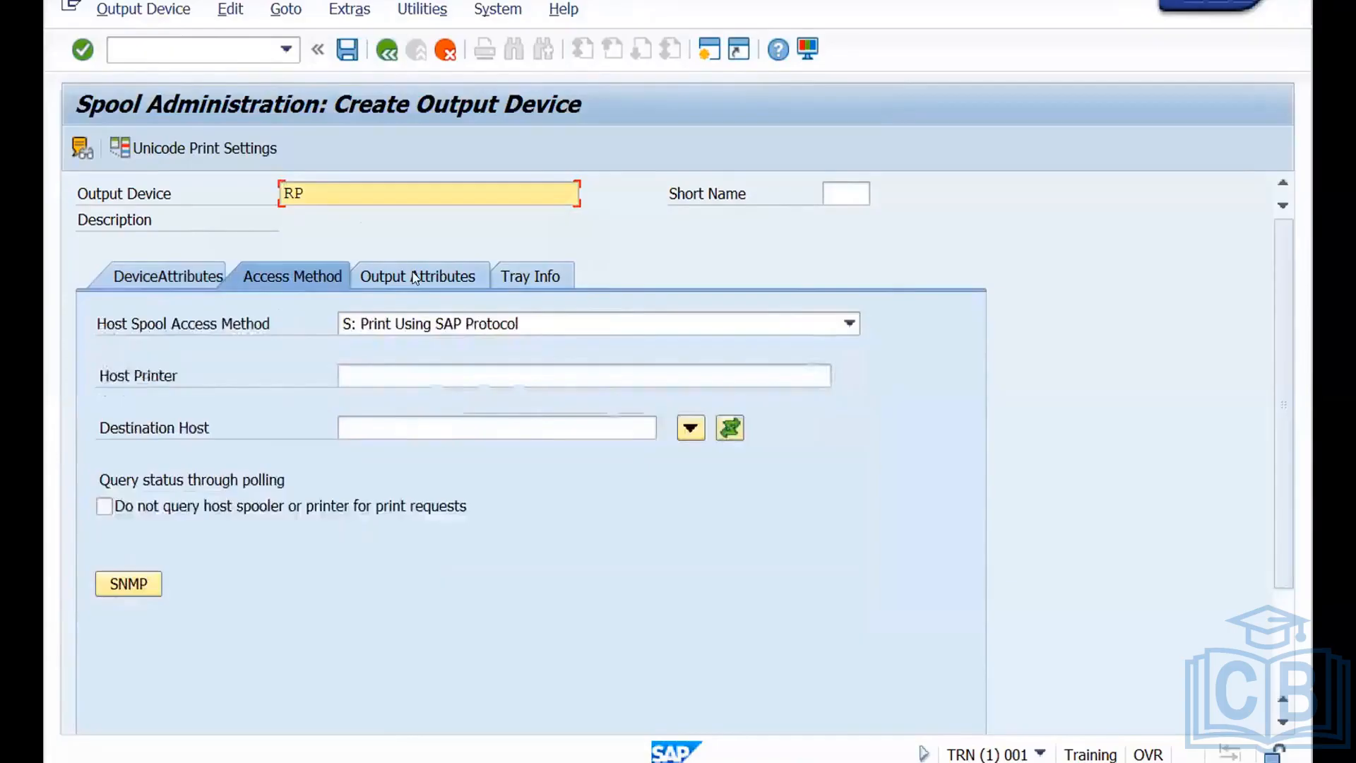
# Enter RP as the host printer and training as the destination host of output device RP.
pyautogui.click(377, 372)
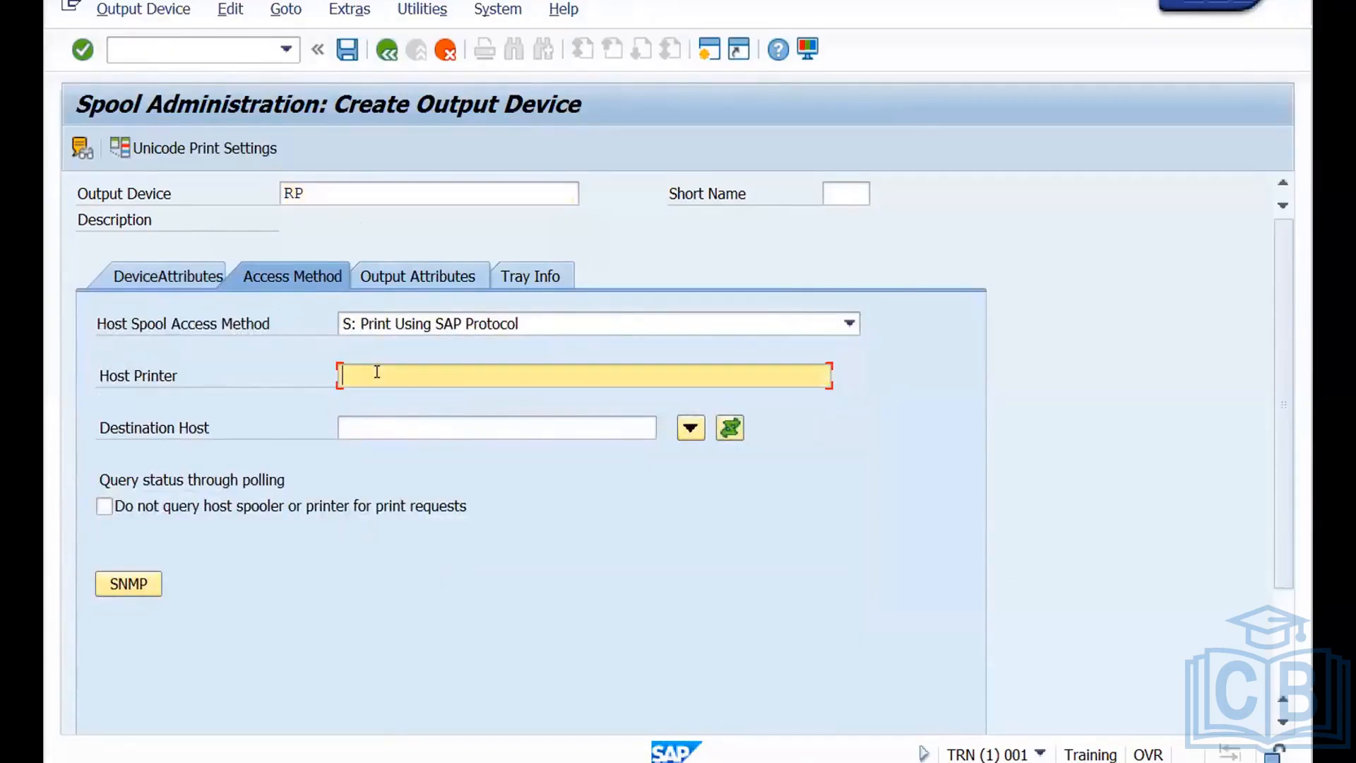
pyautogui.write('RP')
pyautogui.click(346, 51)
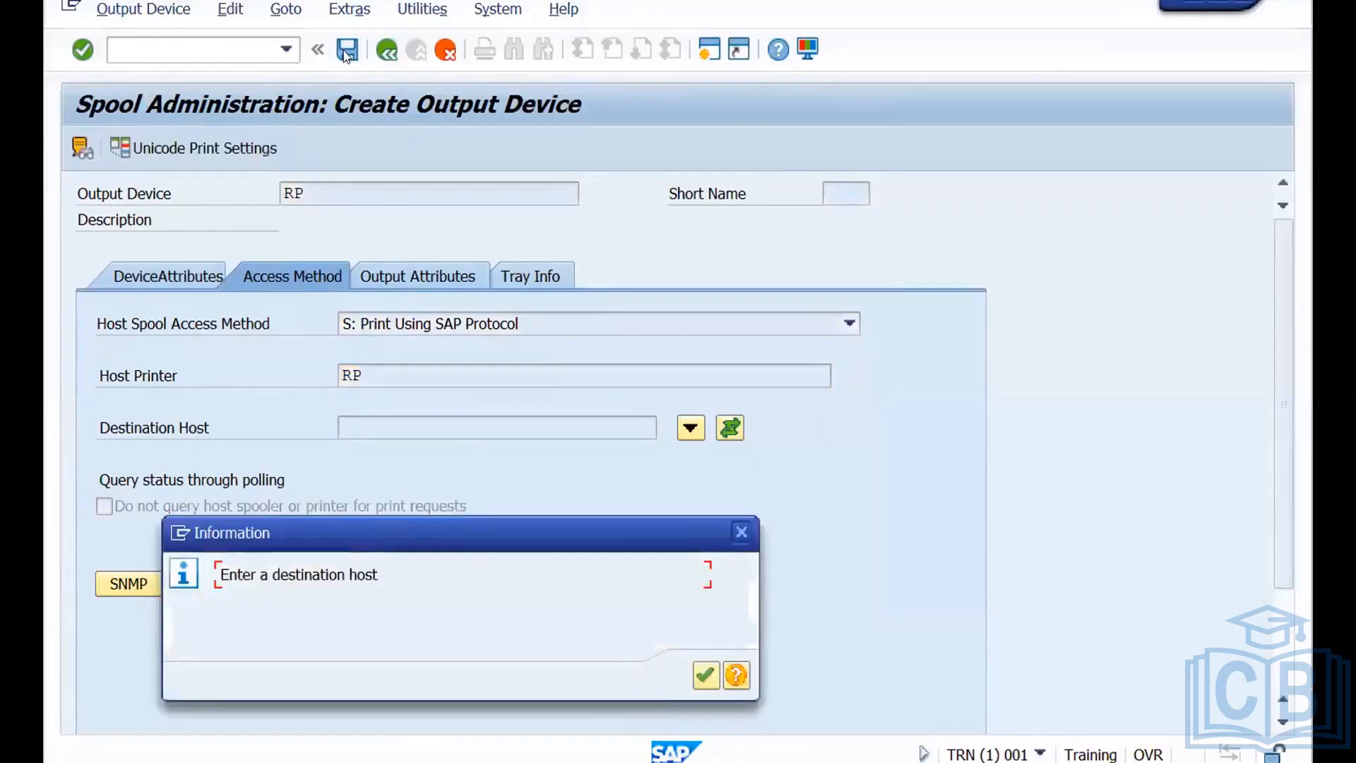
pyautogui.click(704, 676)
pyautogui.click(402, 427)
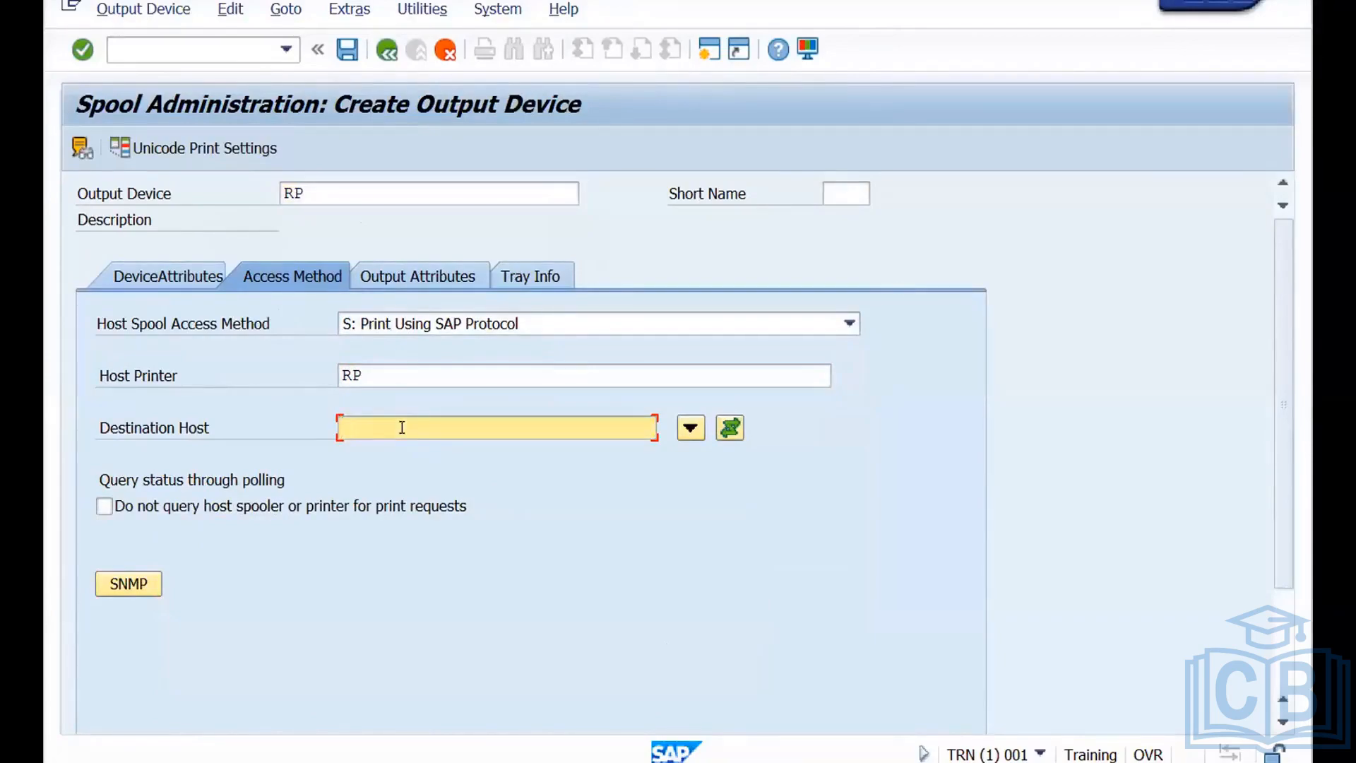
pyautogui.write('training')
# Assign Training_TRN_00 from the list of active SAP servers as the spool server of output device RP.
pyautogui.click(347, 51)
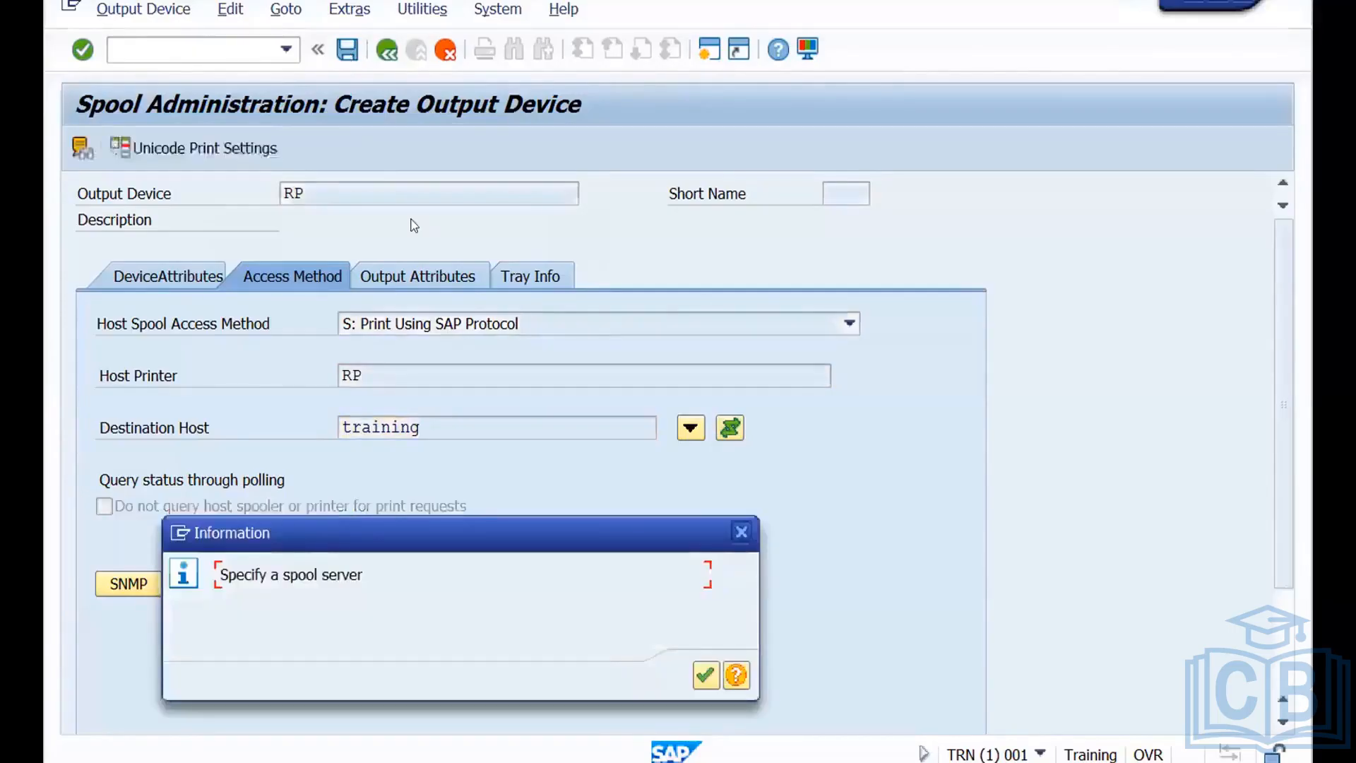
pyautogui.click(707, 675)
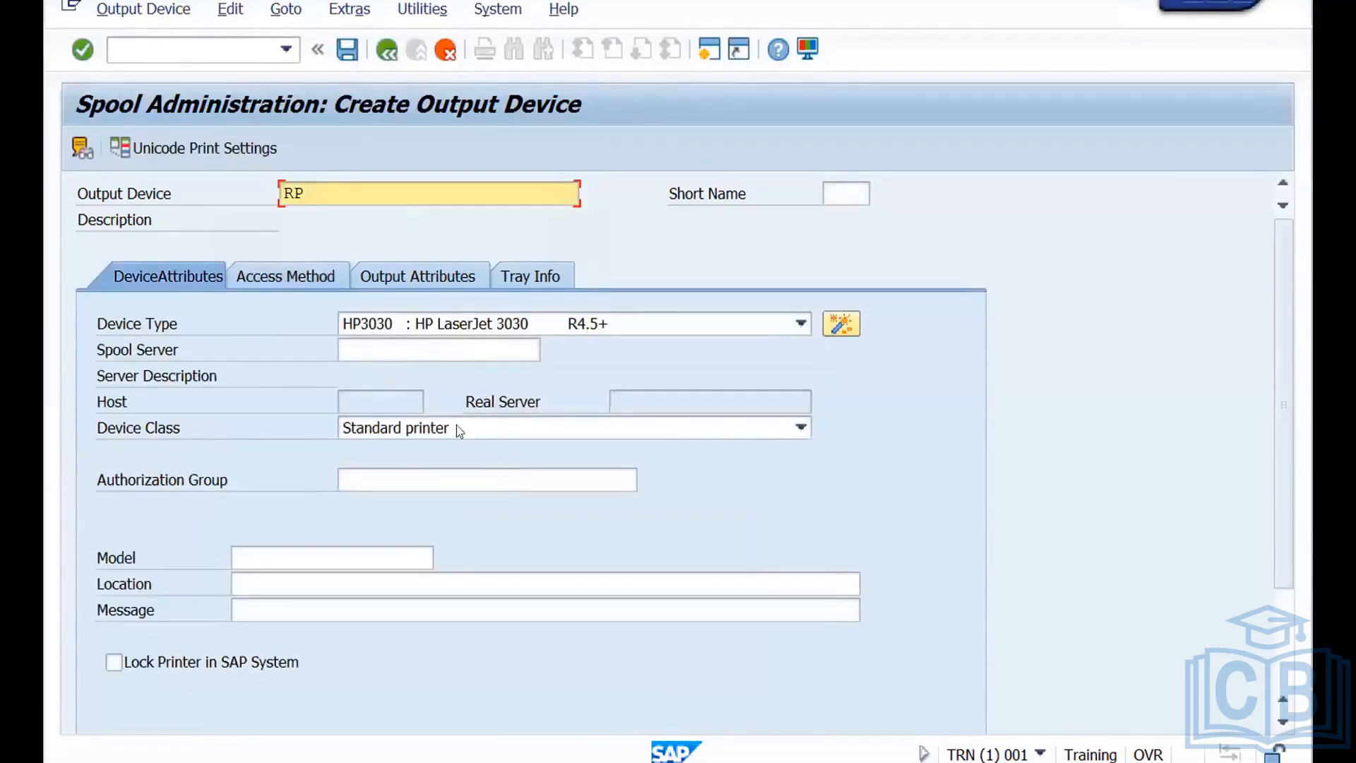
pyautogui.click(393, 346)
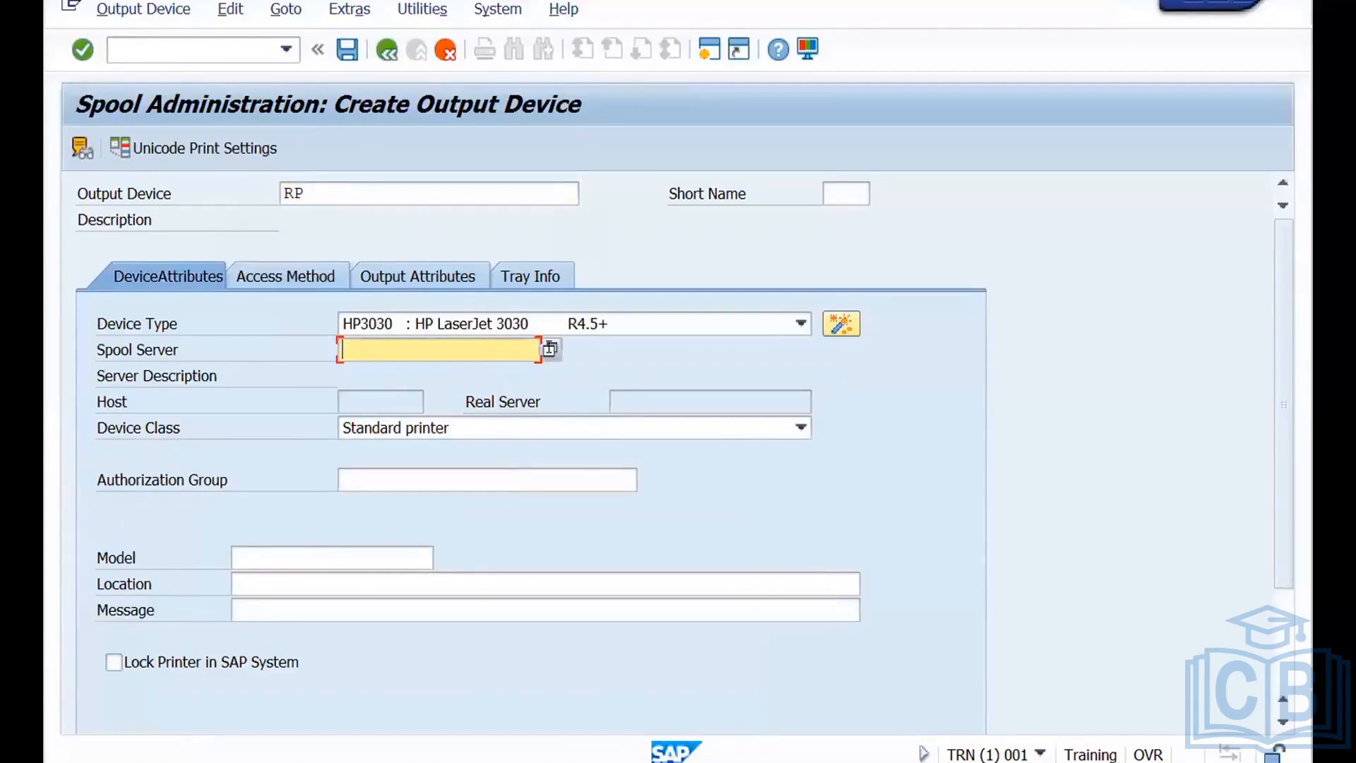
pyautogui.click(550, 350)
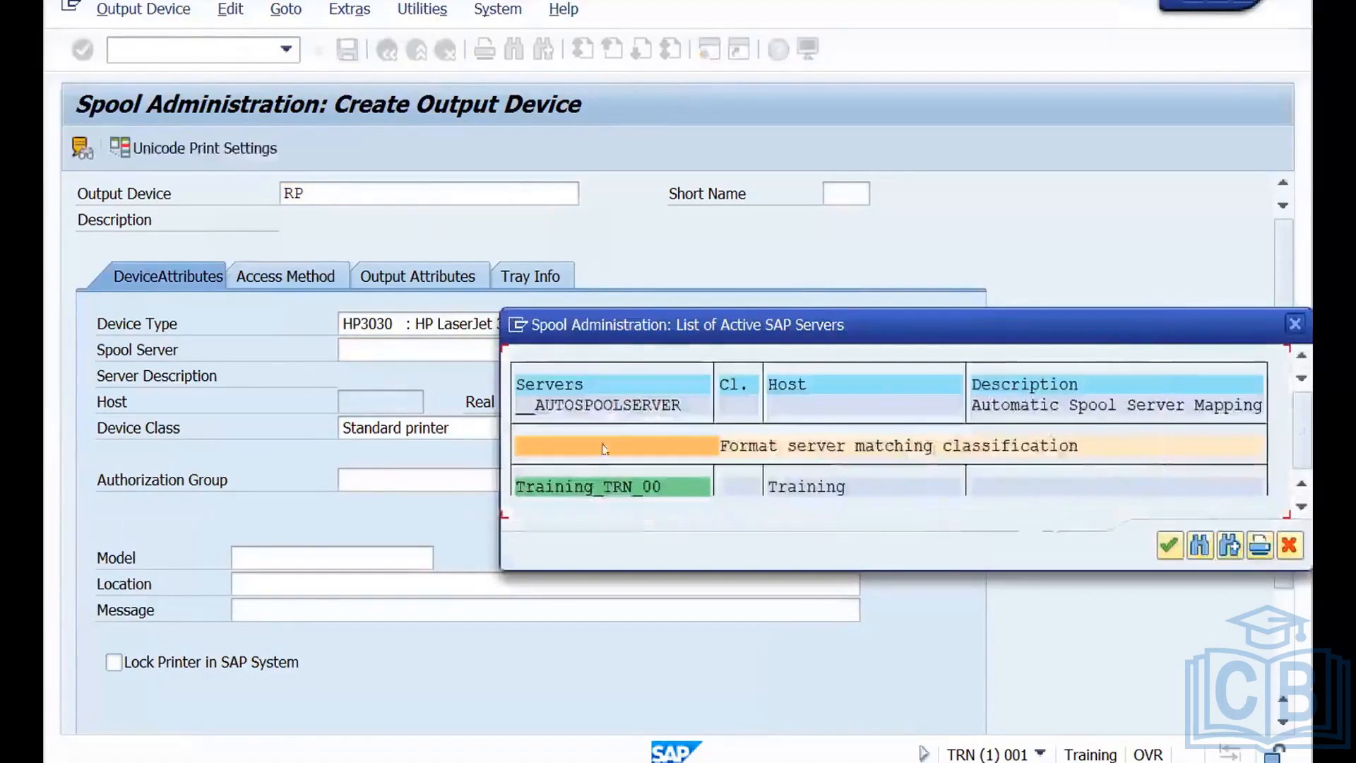
pyautogui.doubleClick(579, 475)
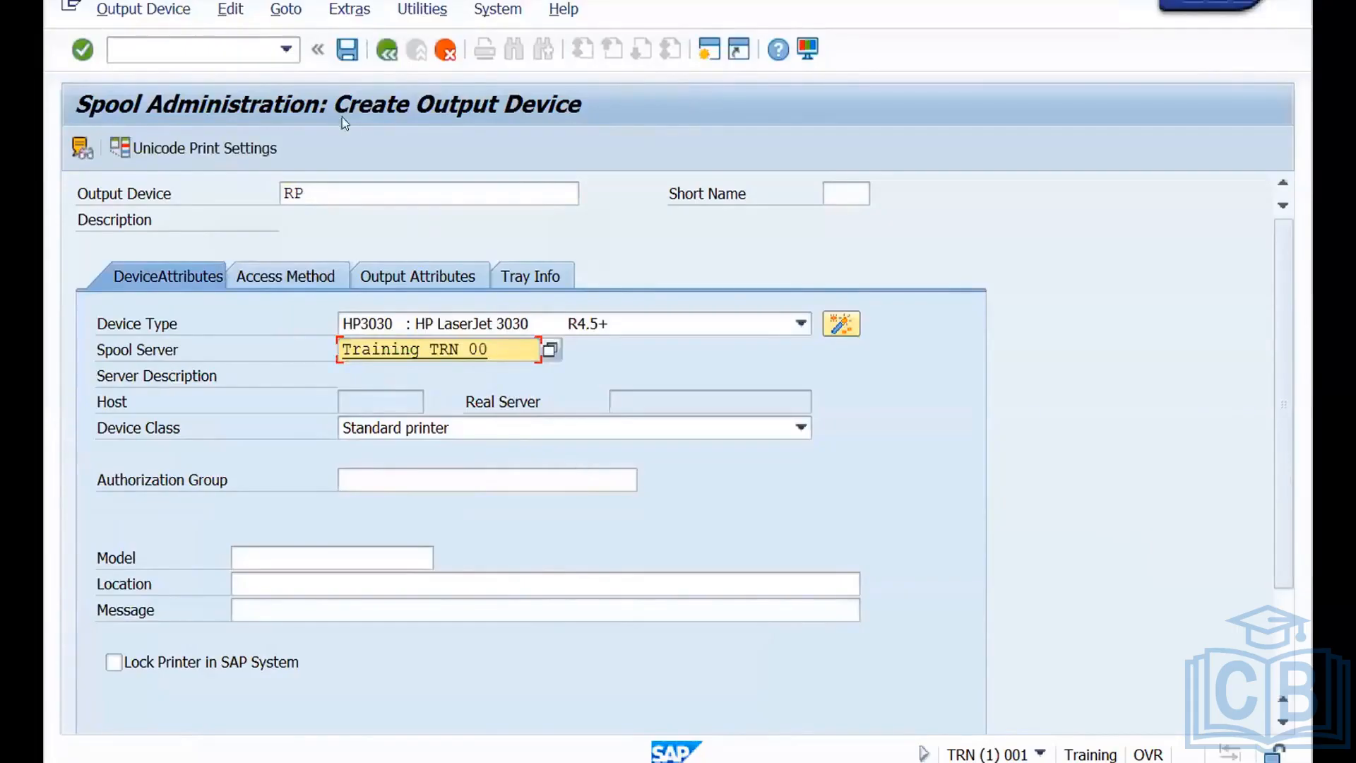
# Save output device RP with an automatically determined short name and return to the list of output devices.
pyautogui.click(346, 55)
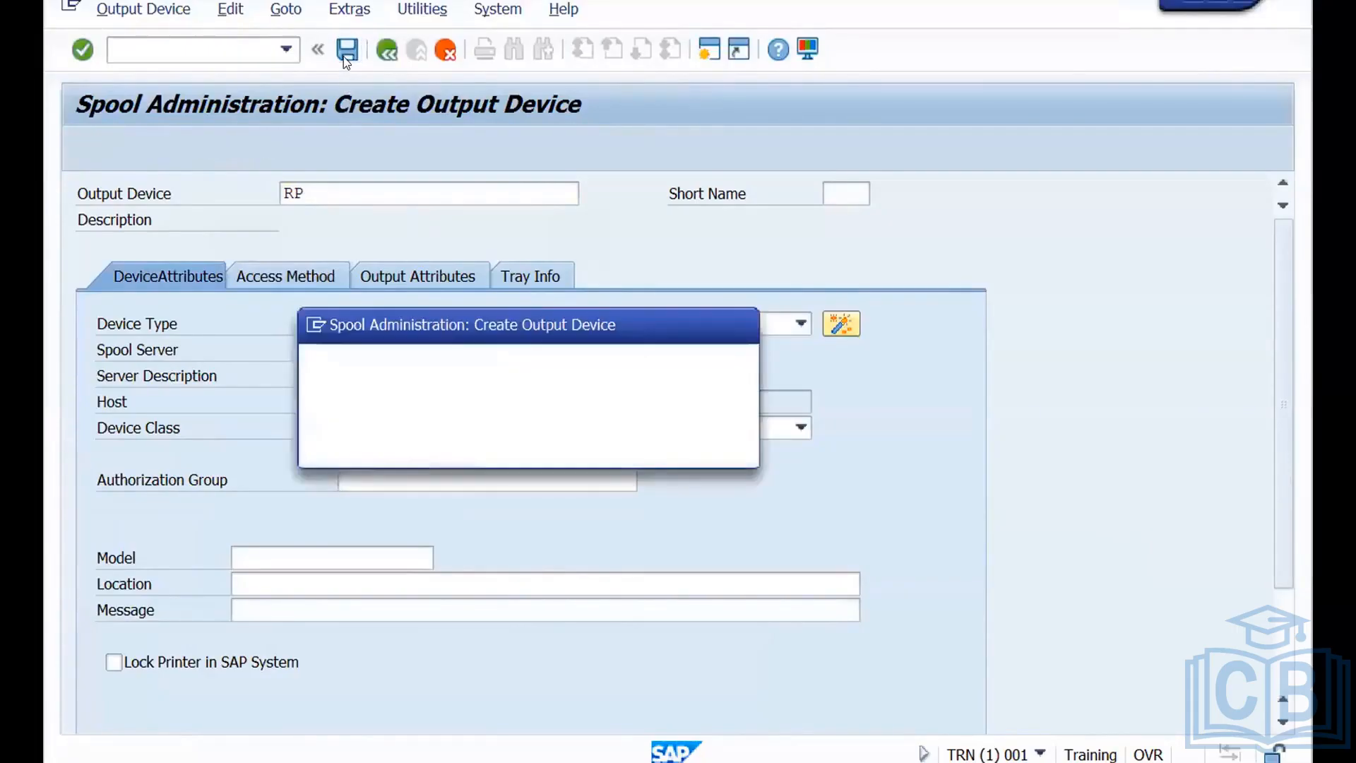
pyautogui.click(415, 442)
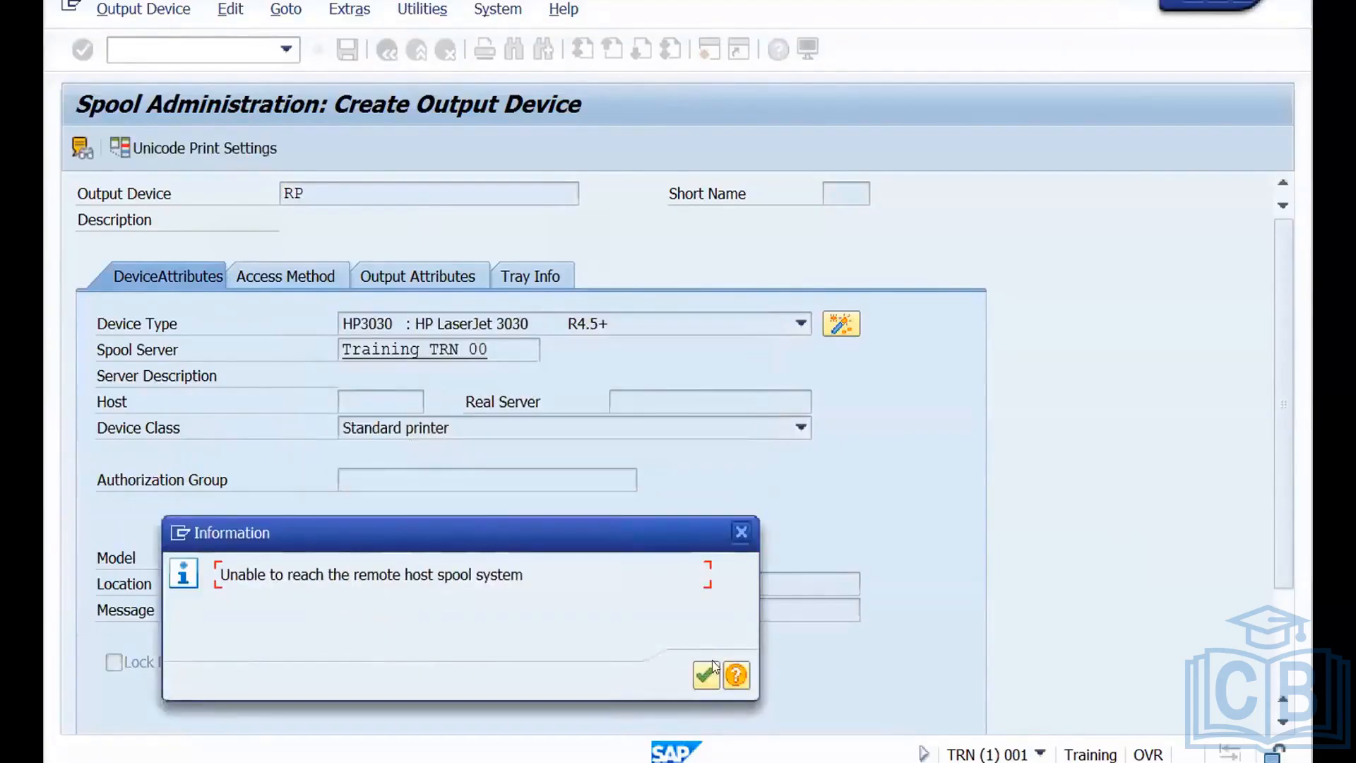
pyautogui.click(706, 675)
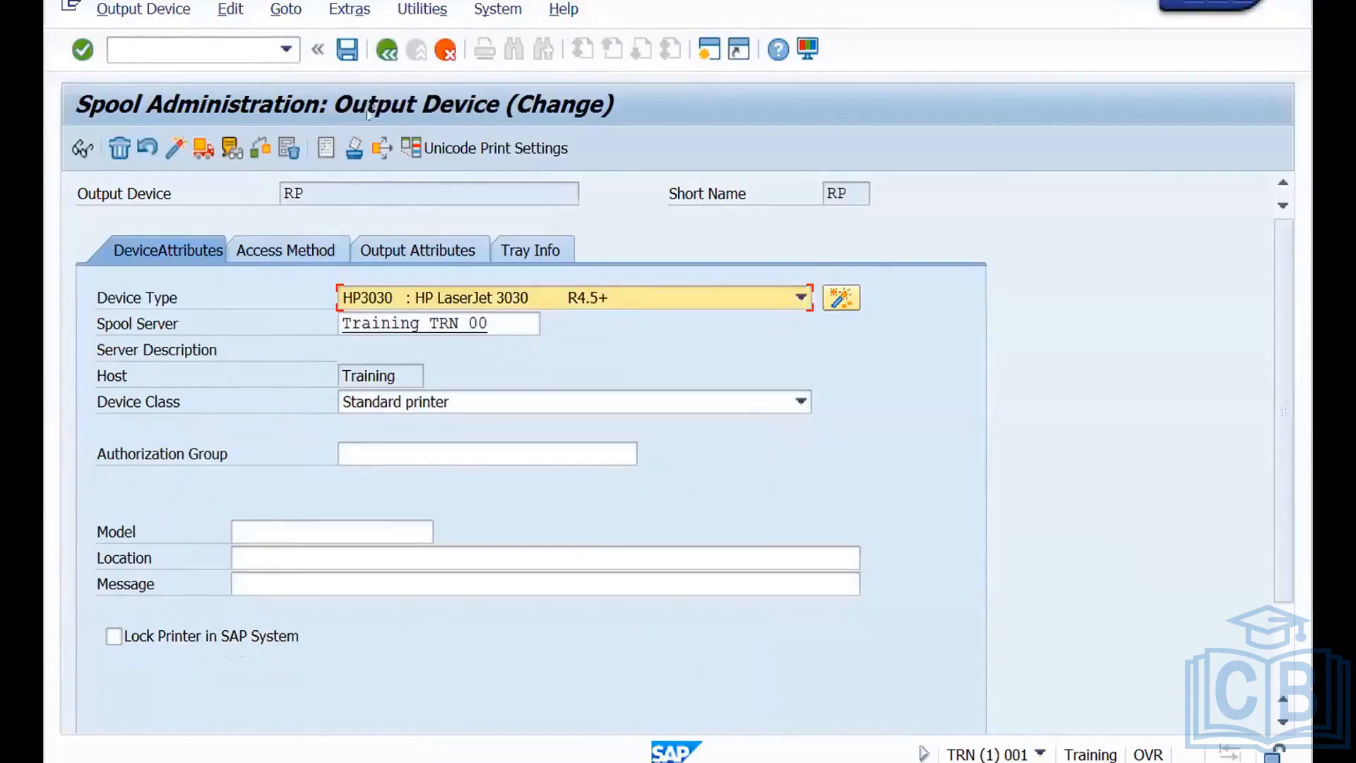
pyautogui.click(387, 50)
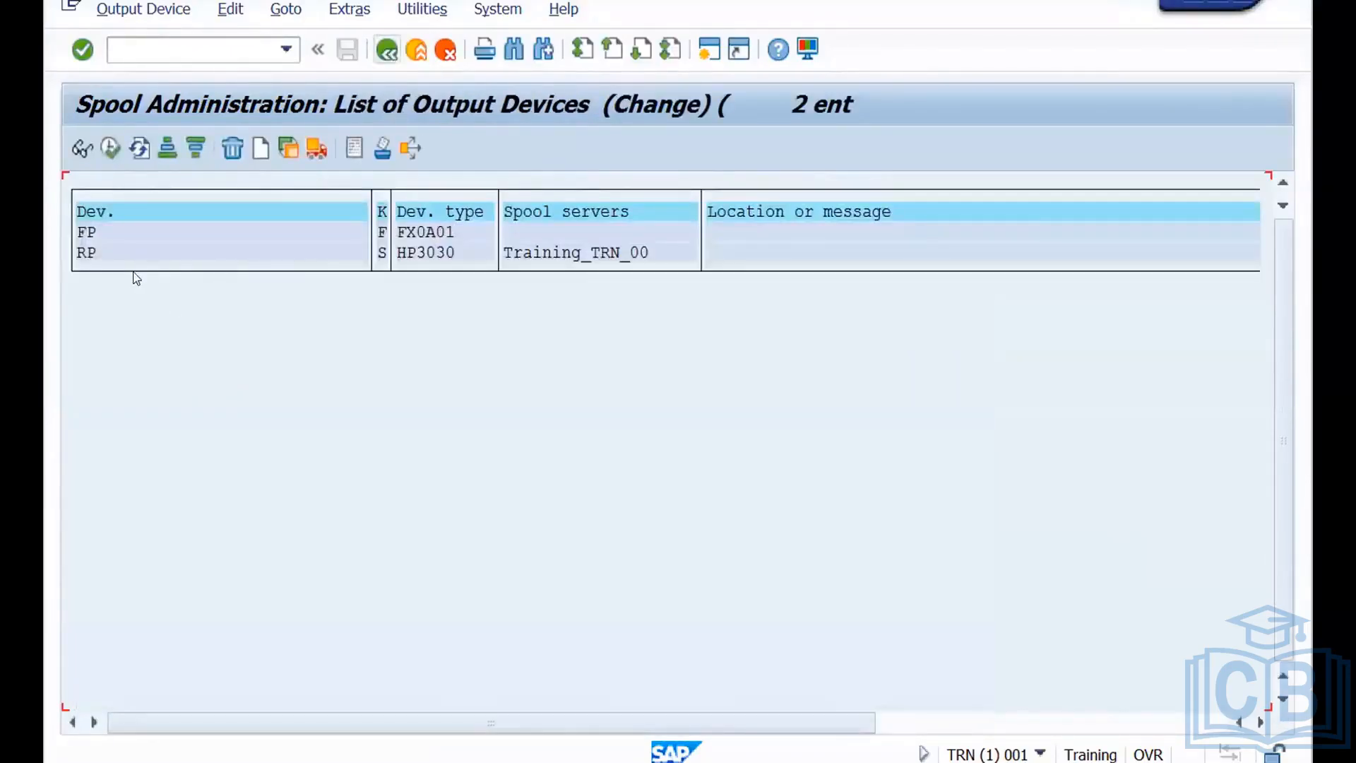
# Change the host spool access method of output device FP to G: Front End Printing with Control Tech. and save it.
pyautogui.click(137, 235)
pyautogui.click(133, 250)
pyautogui.doubleClick(143, 234)
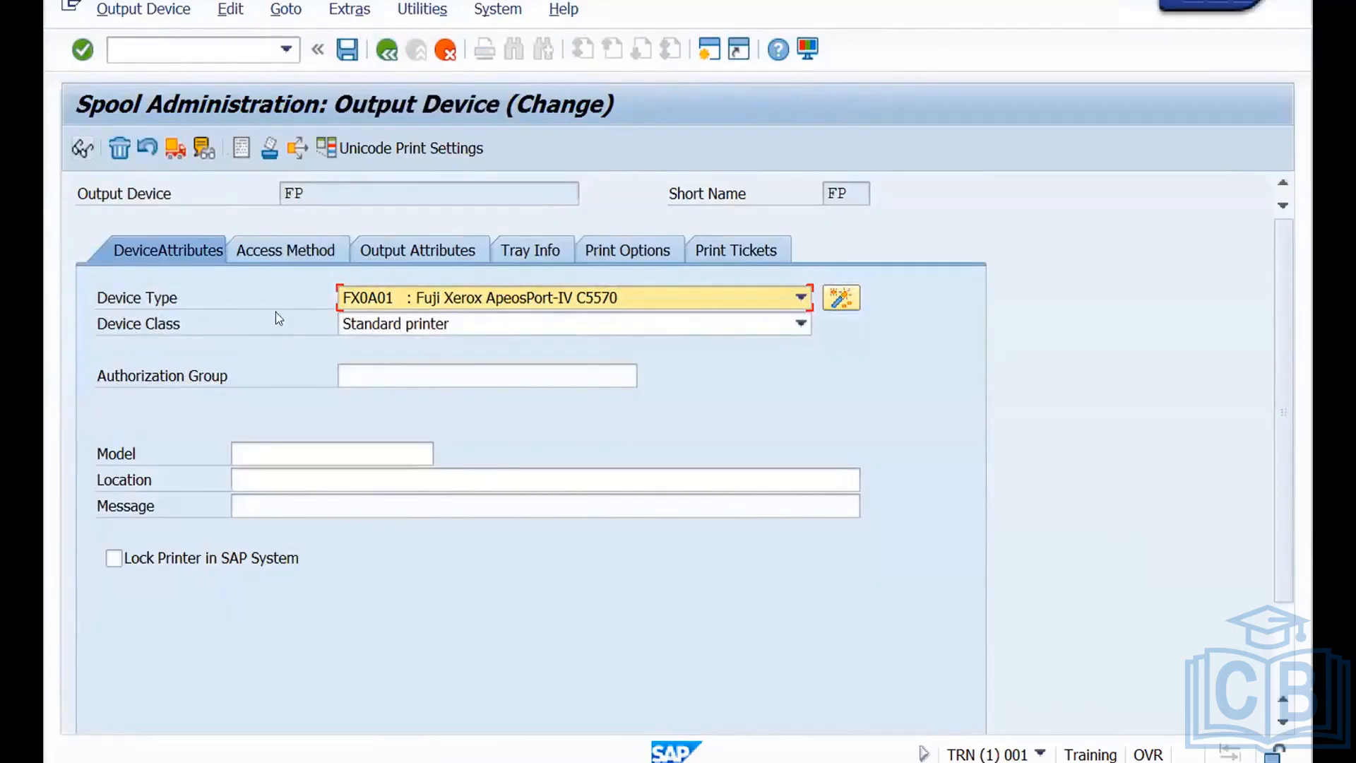
pyautogui.click(298, 250)
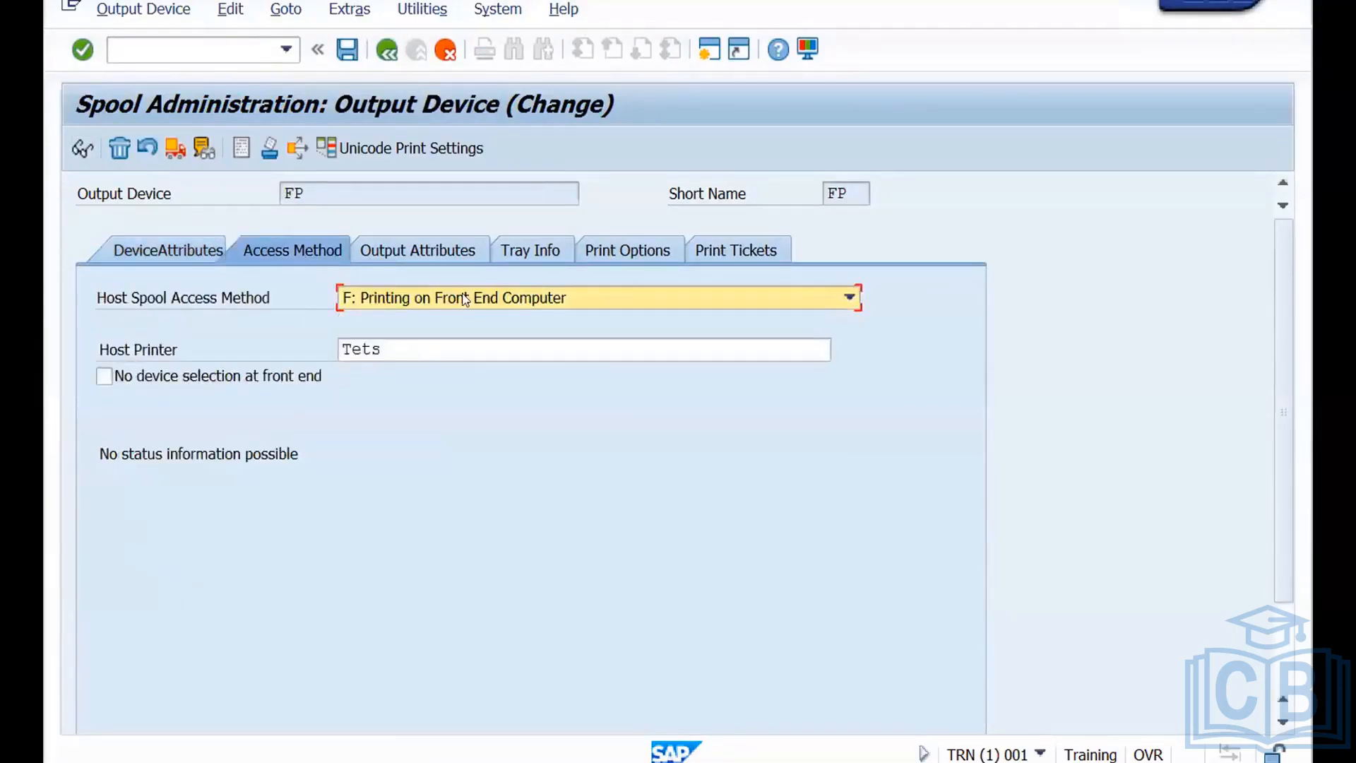
pyautogui.click(446, 303)
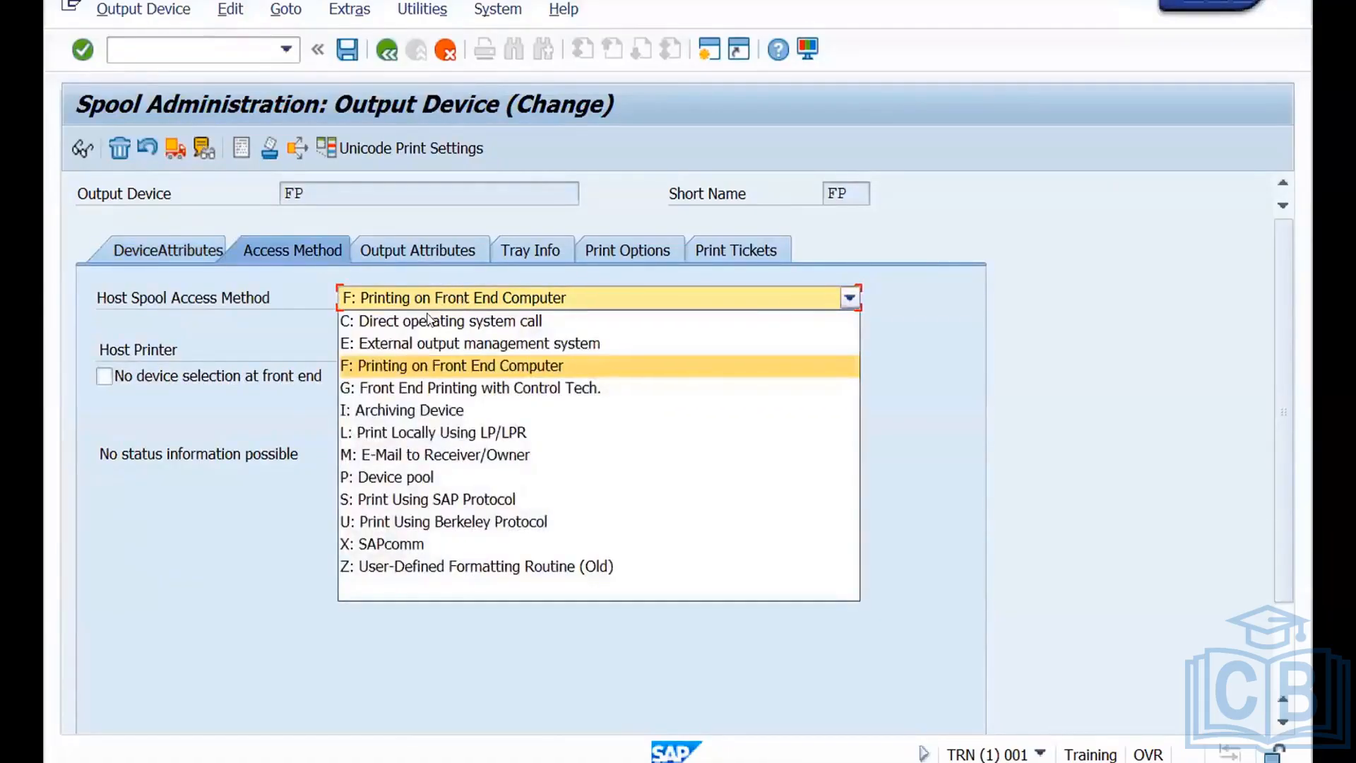
pyautogui.click(405, 390)
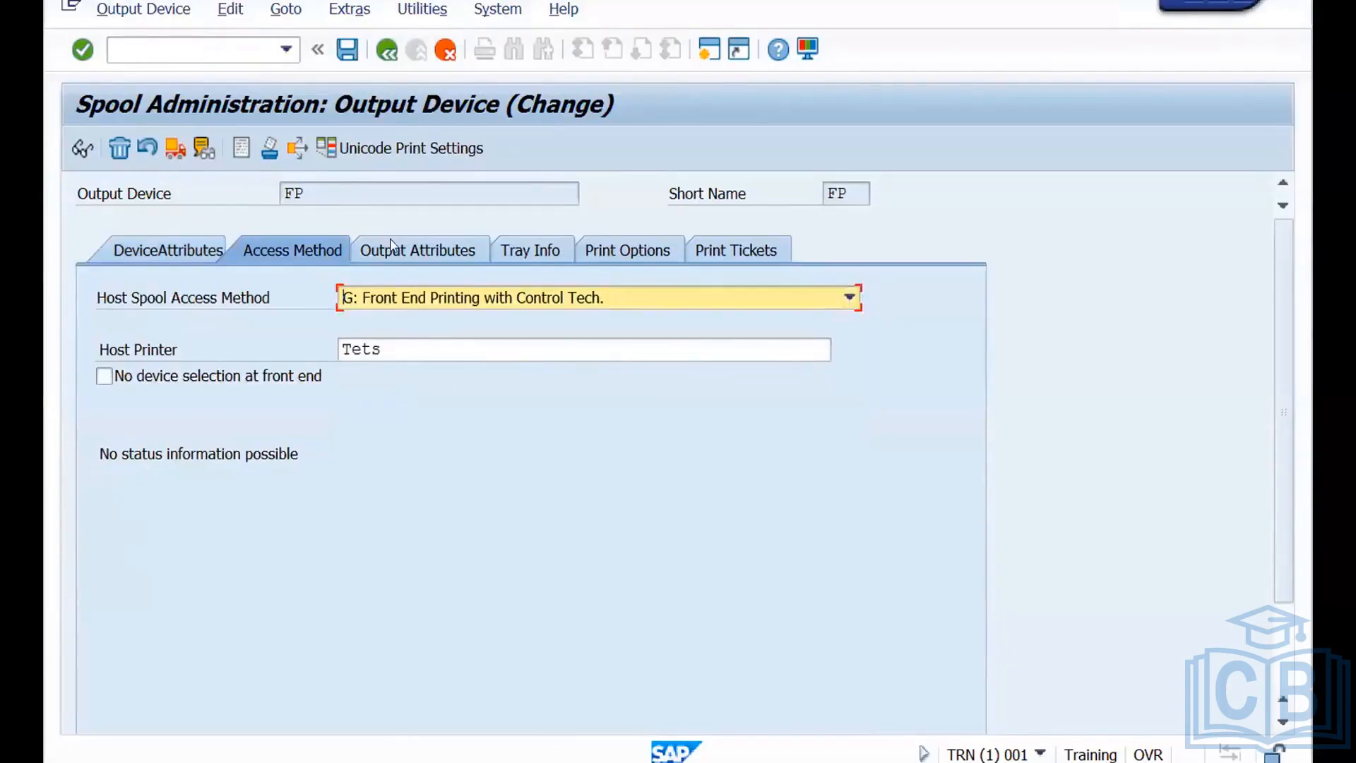
pyautogui.click(346, 49)
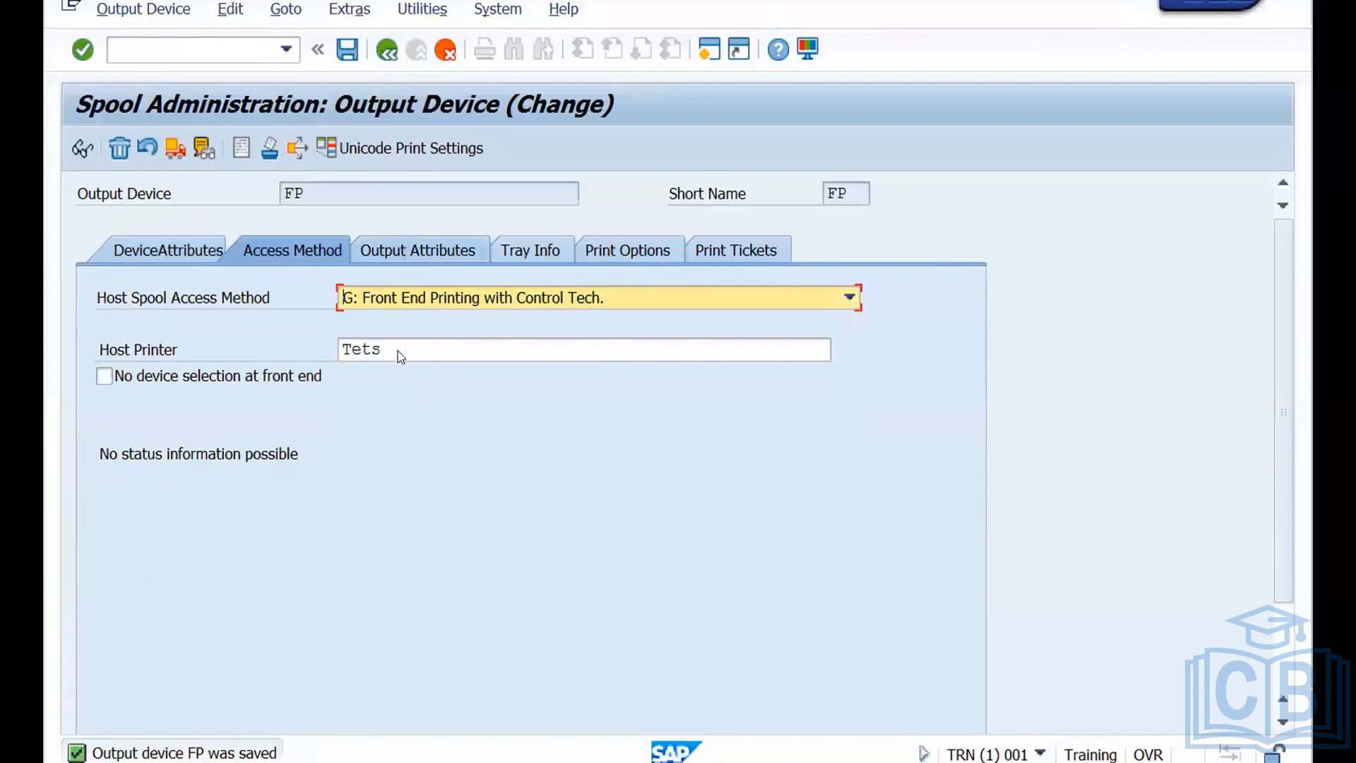
# Set the host printer of output device FP to _Default and save the device.
pyautogui.moveTo(394, 345); pyautogui.dragTo(318, 345)
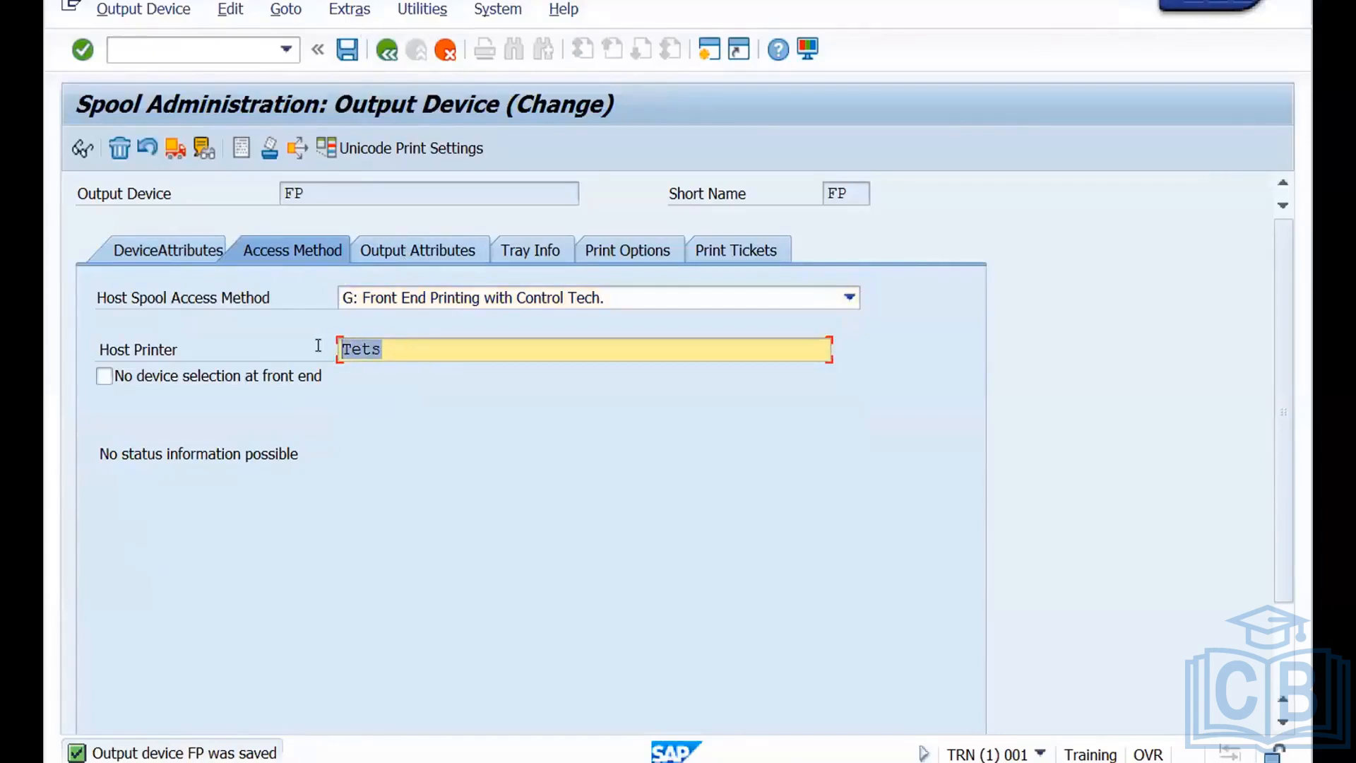
pyautogui.press('BackSpace')
pyautogui.write('_Default')
pyautogui.click(346, 52)
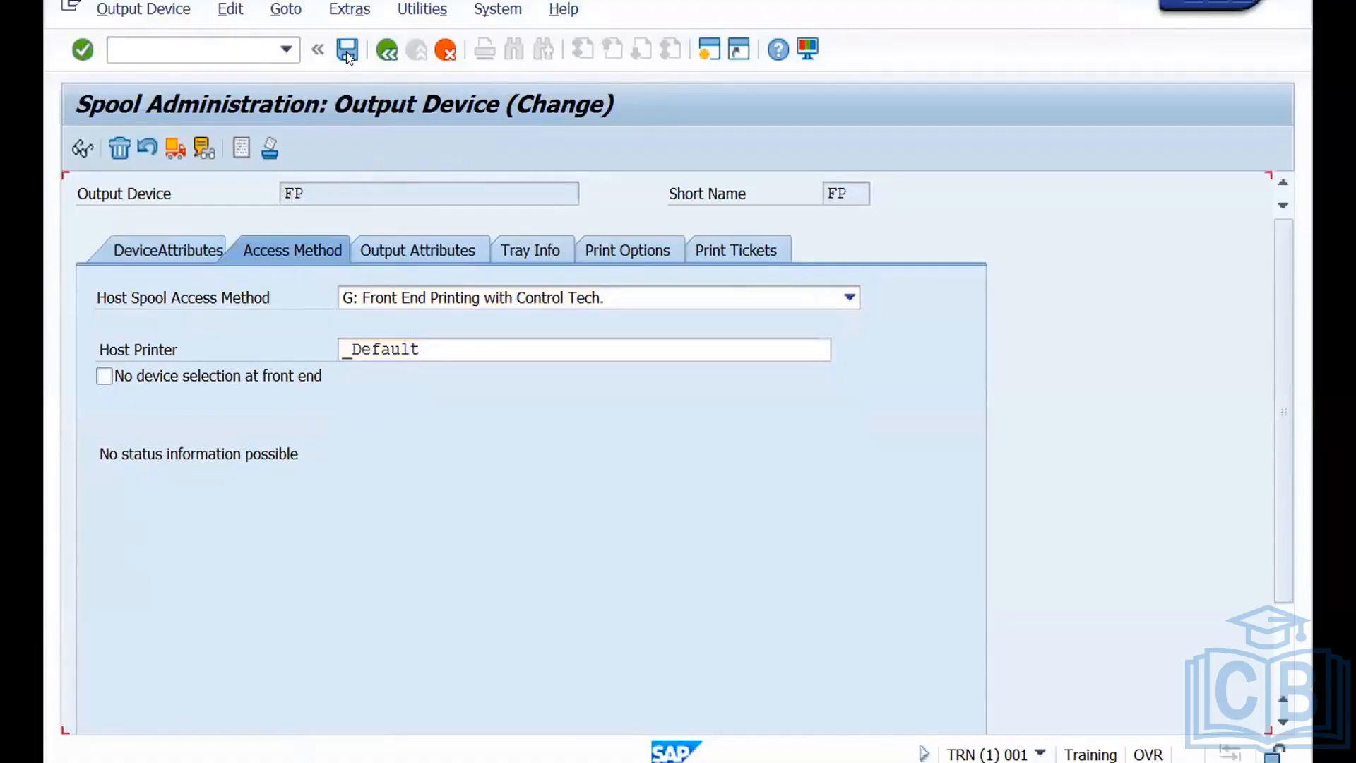
# Review the device attributes and output attributes of output device FP, and return to the list of output devices.
pyautogui.click(199, 248)
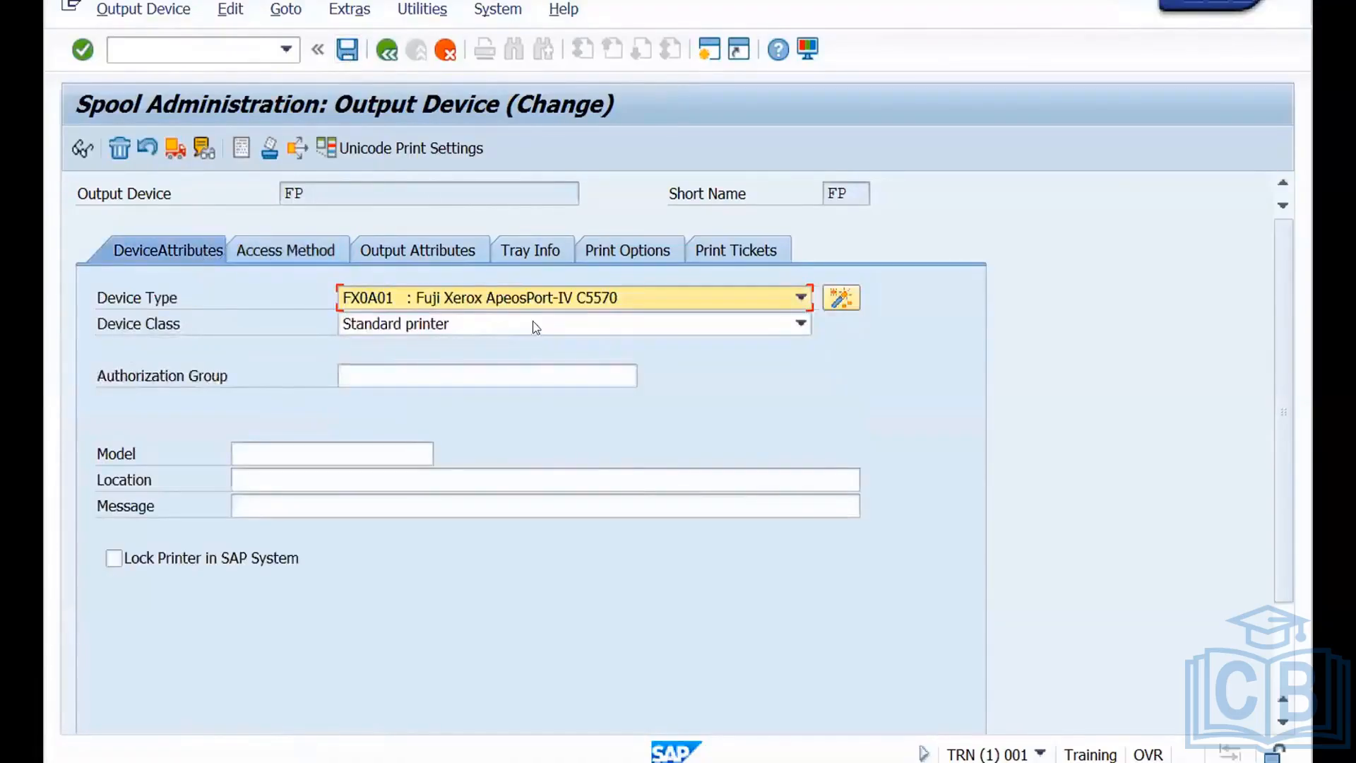
pyautogui.click(400, 253)
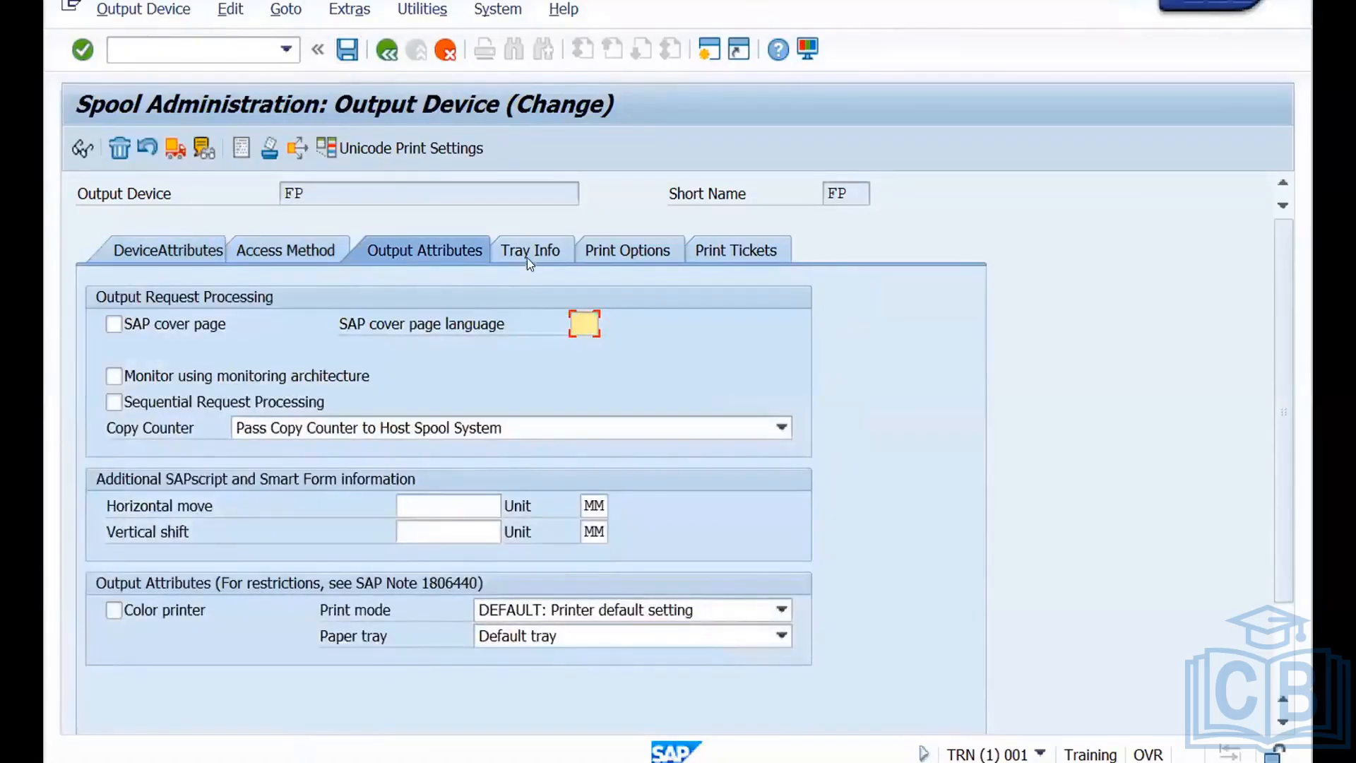
pyautogui.click(389, 53)
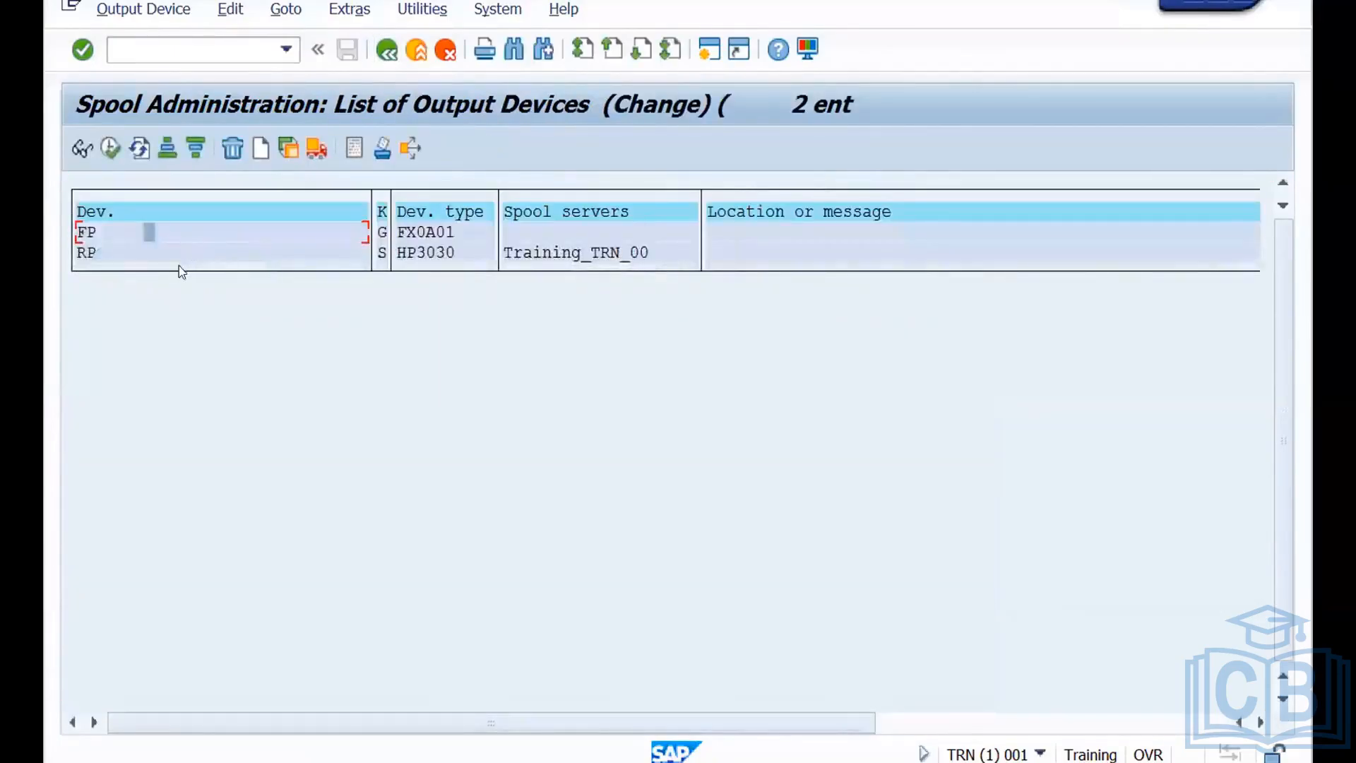
# Start a new output device and name it LP.
pyautogui.click(257, 154)
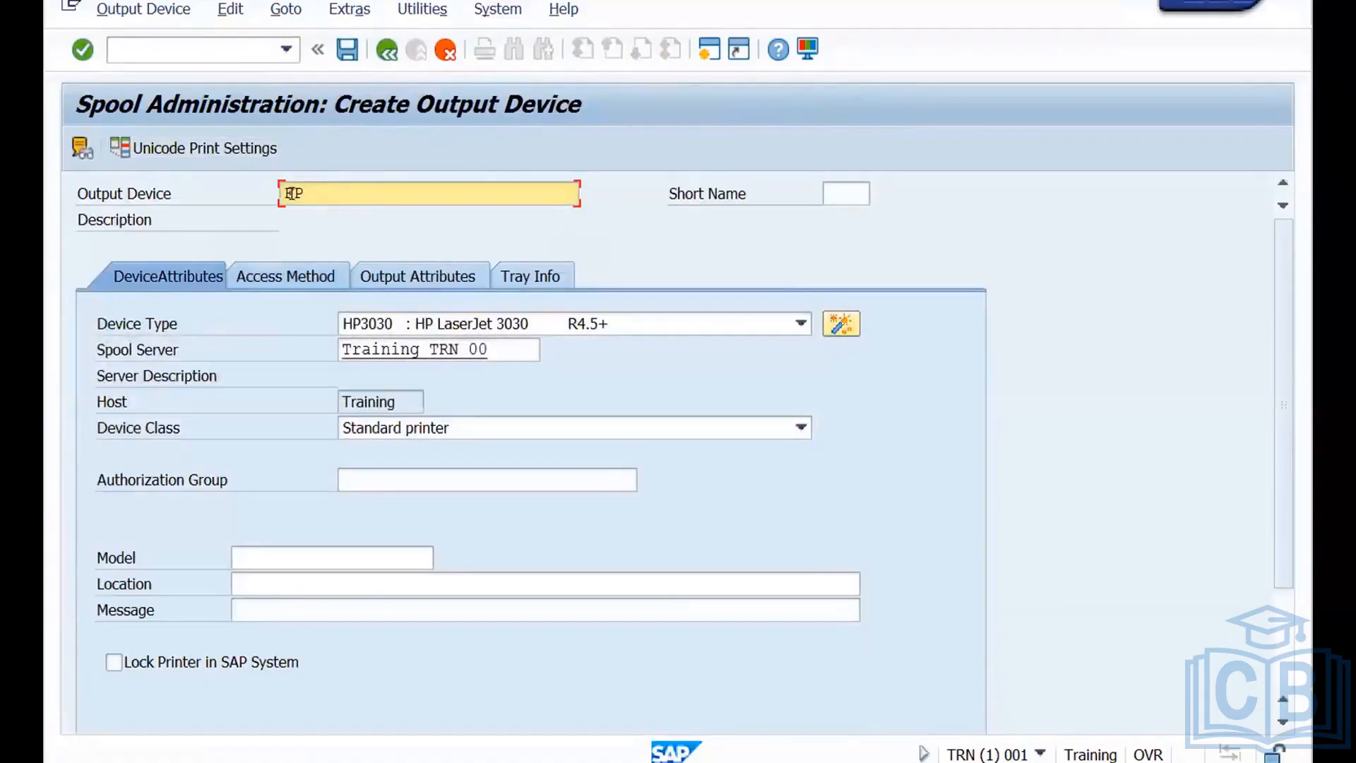
pyautogui.press('BackSpace')
pyautogui.write('LP')
# Set output device LP's access method to L: Print Locally Using LP/LPR with Trainingsystem as the host printer.
pyautogui.click(307, 274)
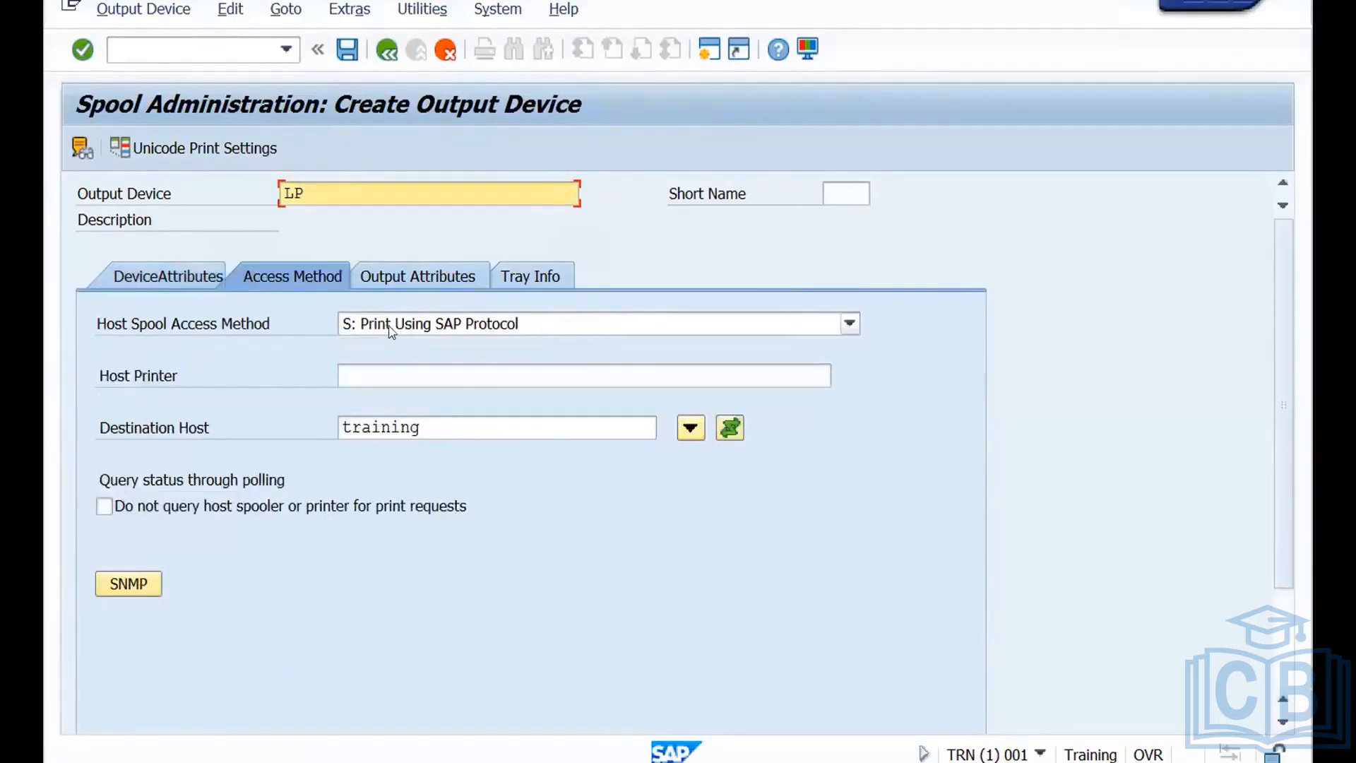
pyautogui.click(388, 325)
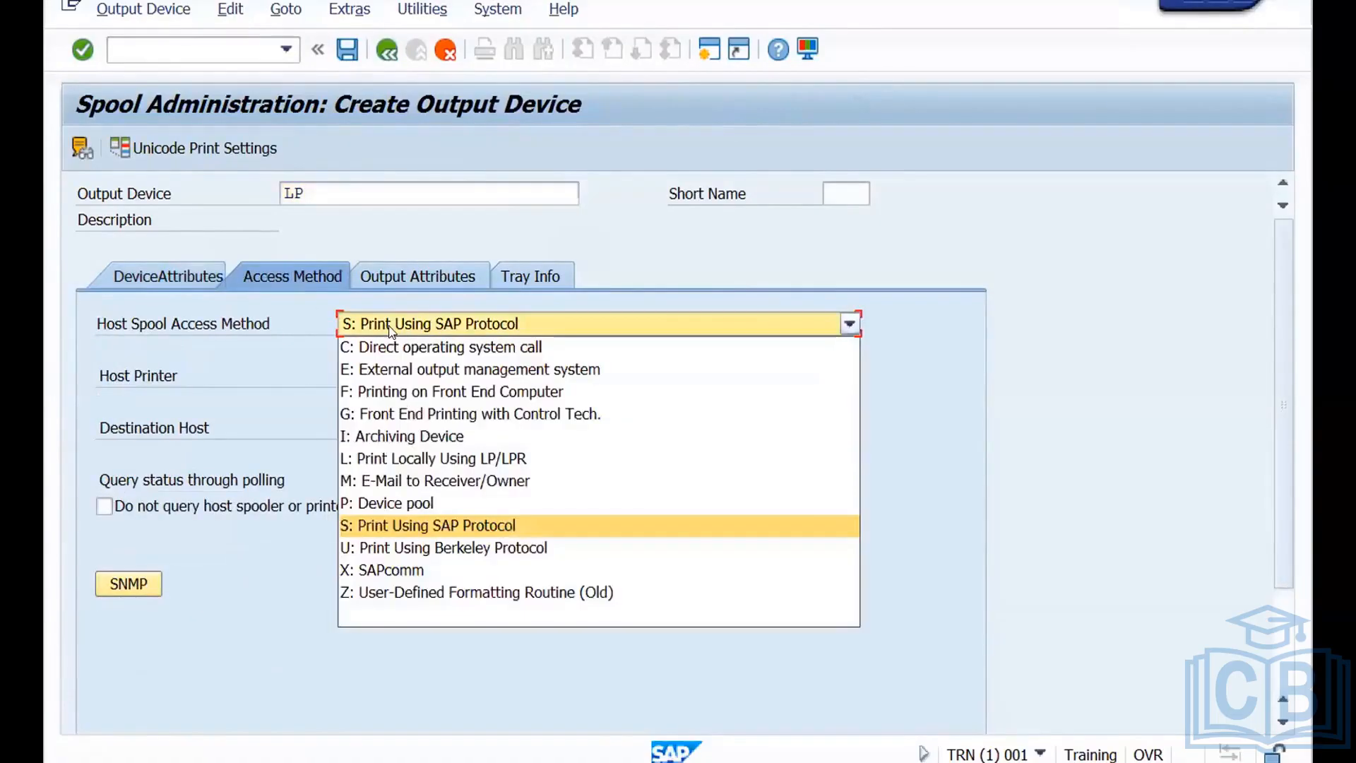
pyautogui.click(362, 460)
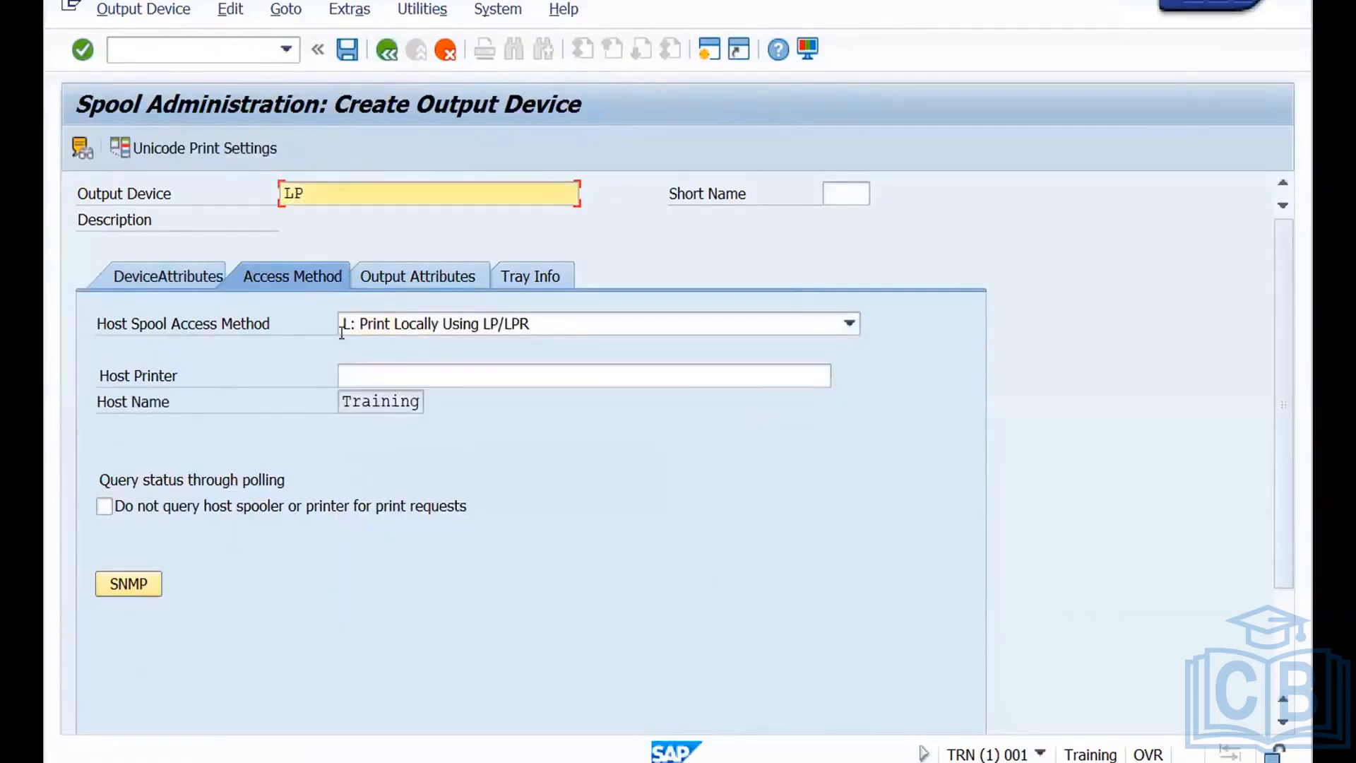
pyautogui.click(365, 373)
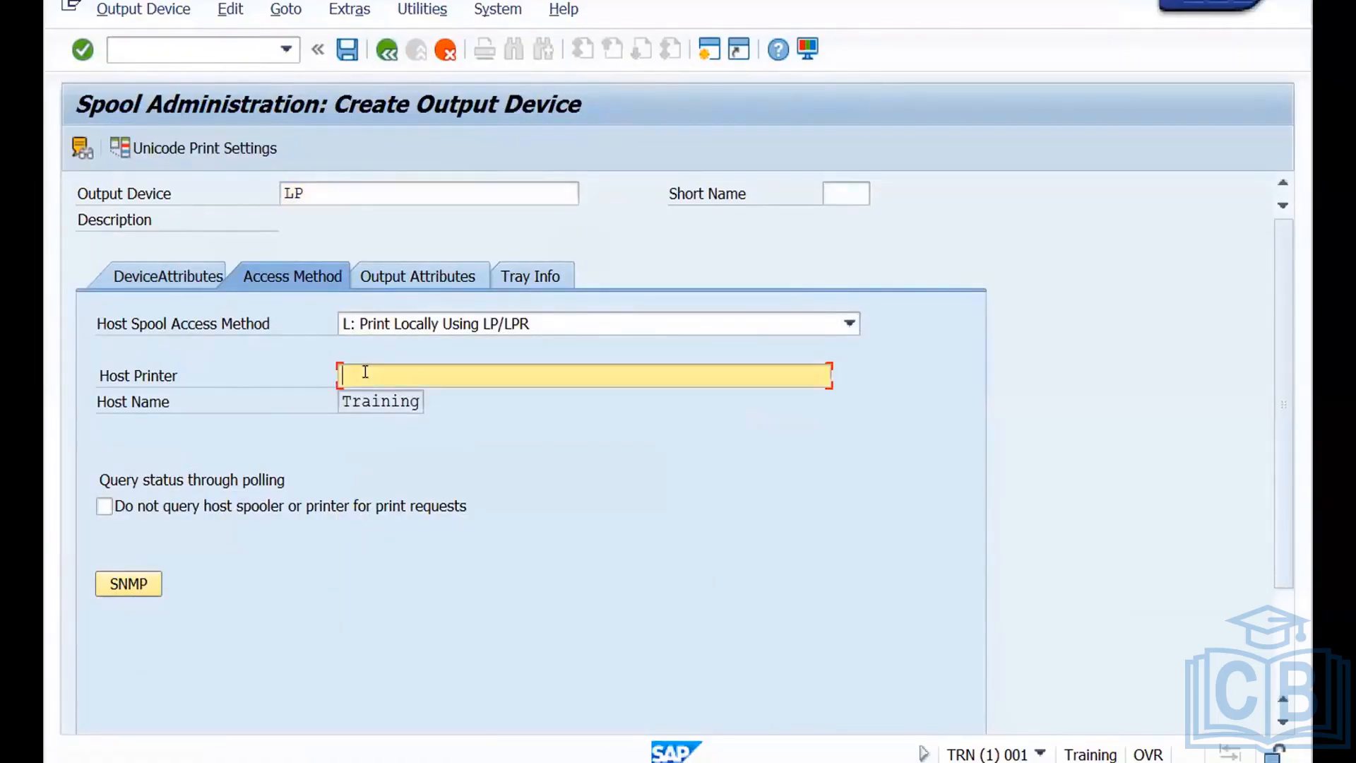
pyautogui.write('Trainingsystem')
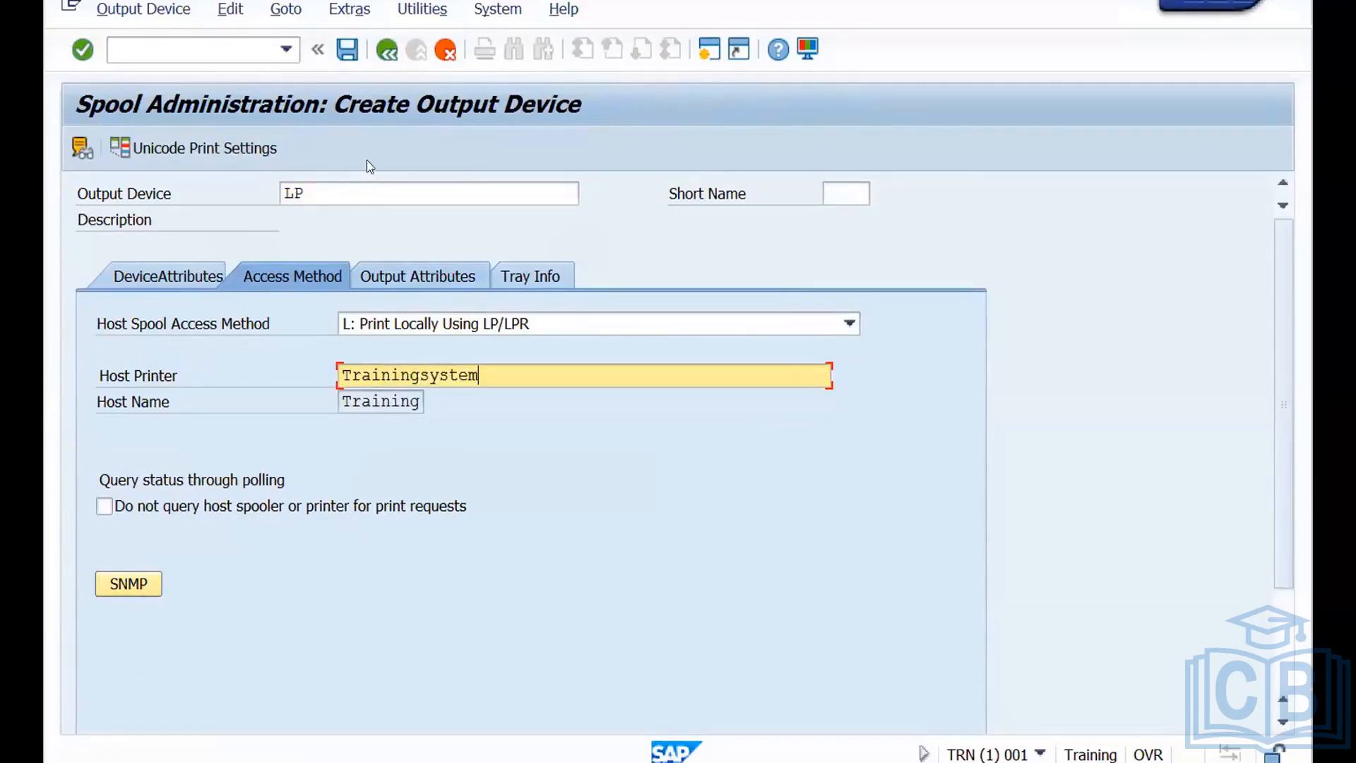
# Save output device LP with an automatically determined short name and return to the list of output devices.
pyautogui.click(348, 50)
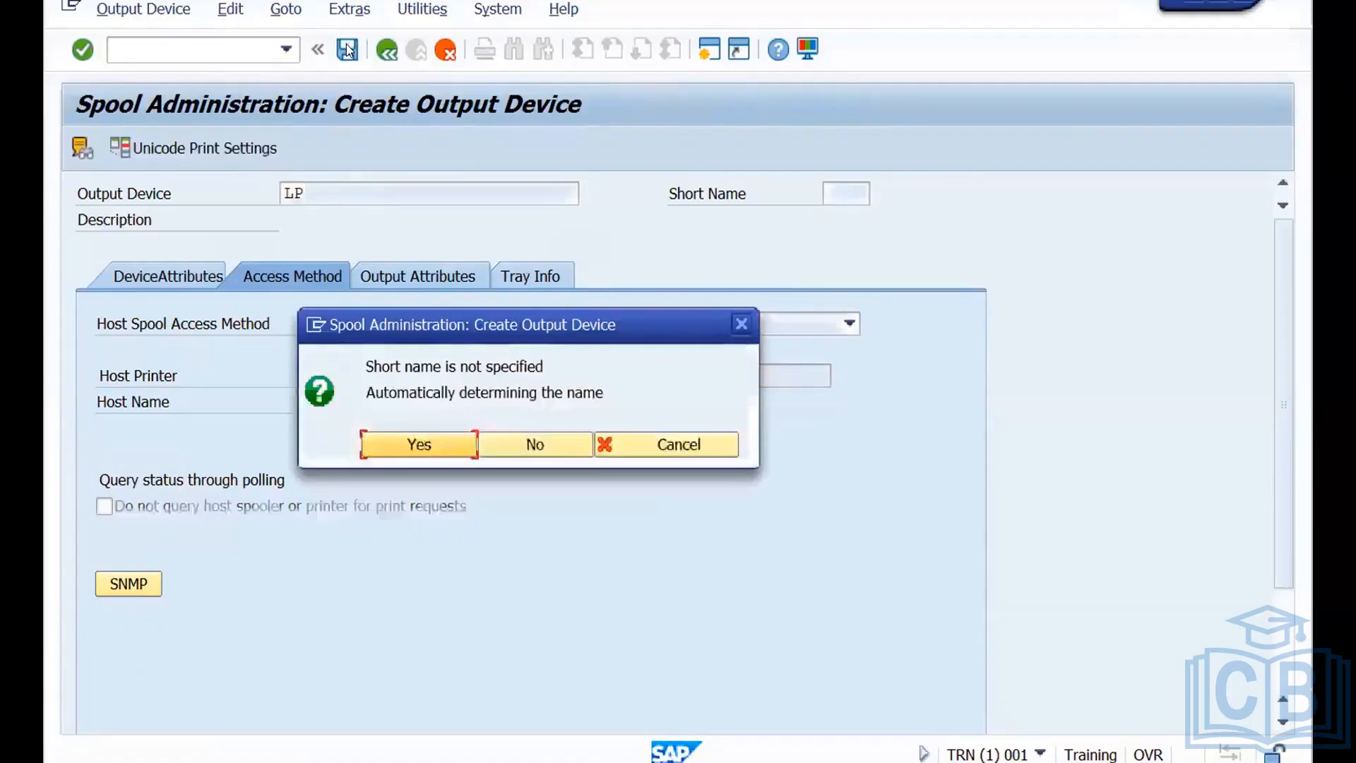
pyautogui.click(418, 444)
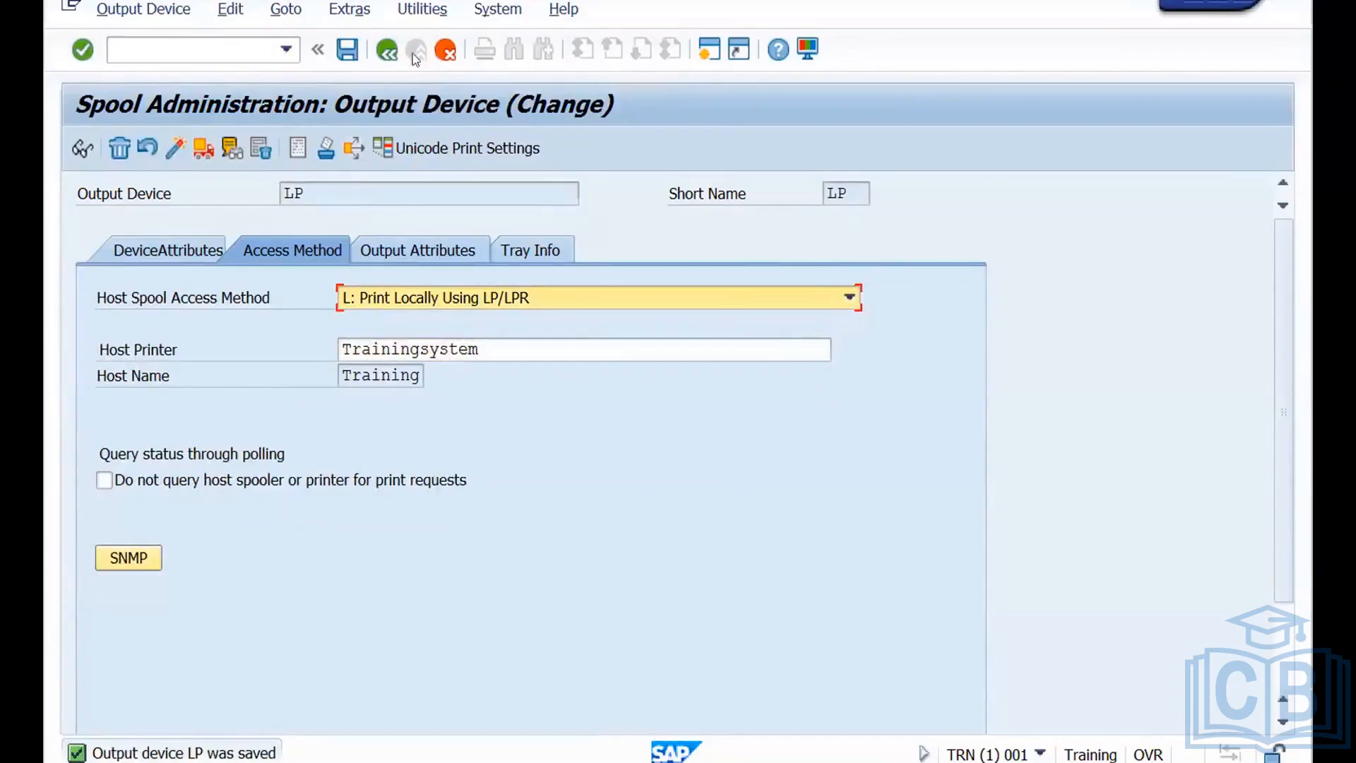
pyautogui.click(383, 54)
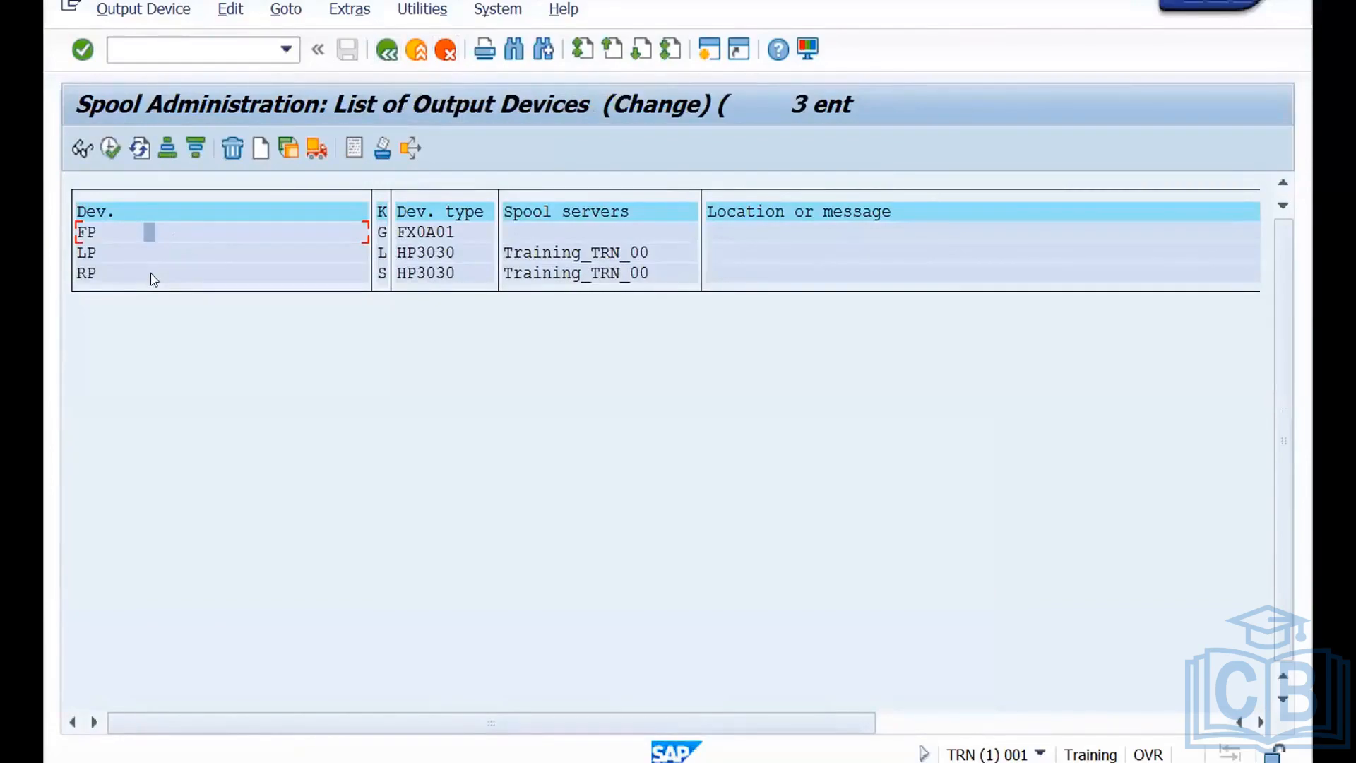
# Switch to WPS Office and examine the ADM100 figure on other print scenarios.
pyautogui.press('super+Tab')
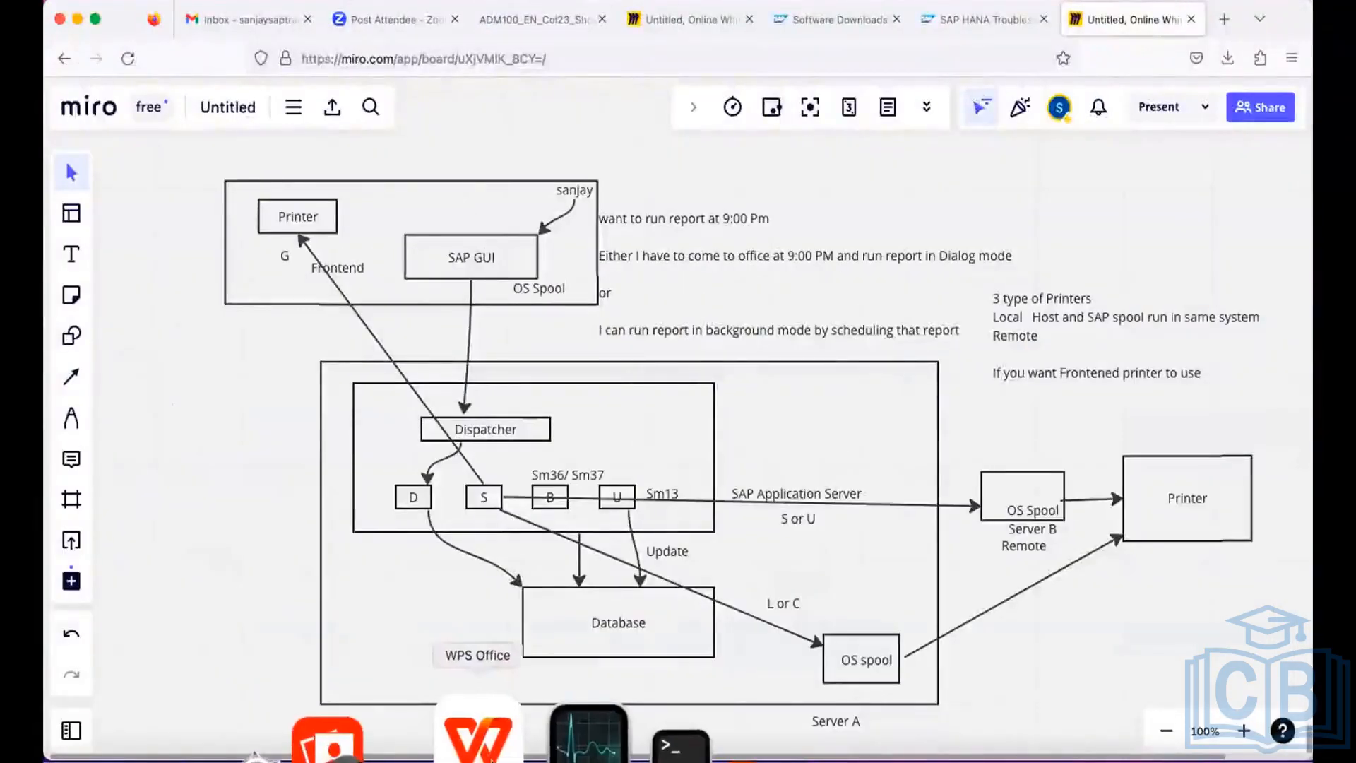
pyautogui.click(487, 740)
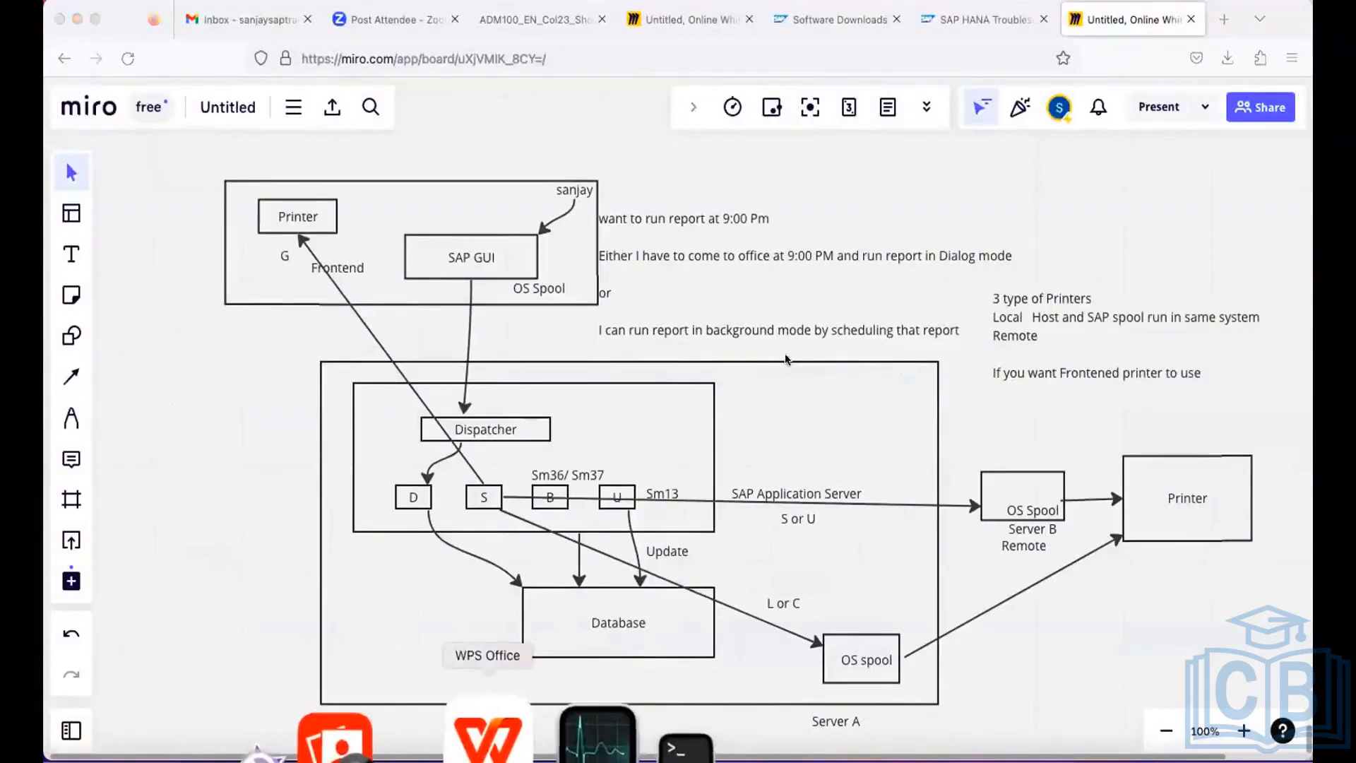
pyautogui.press('Right')
pyautogui.press('Right')
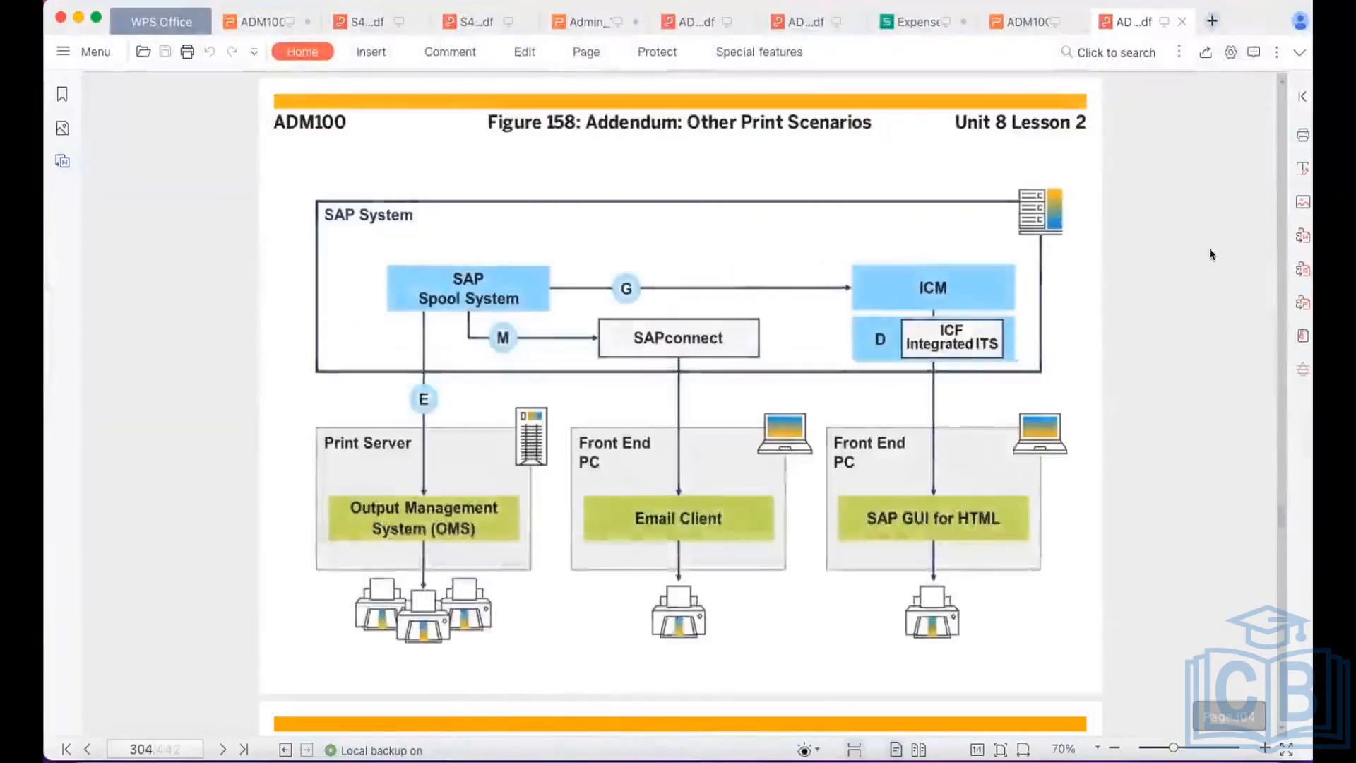
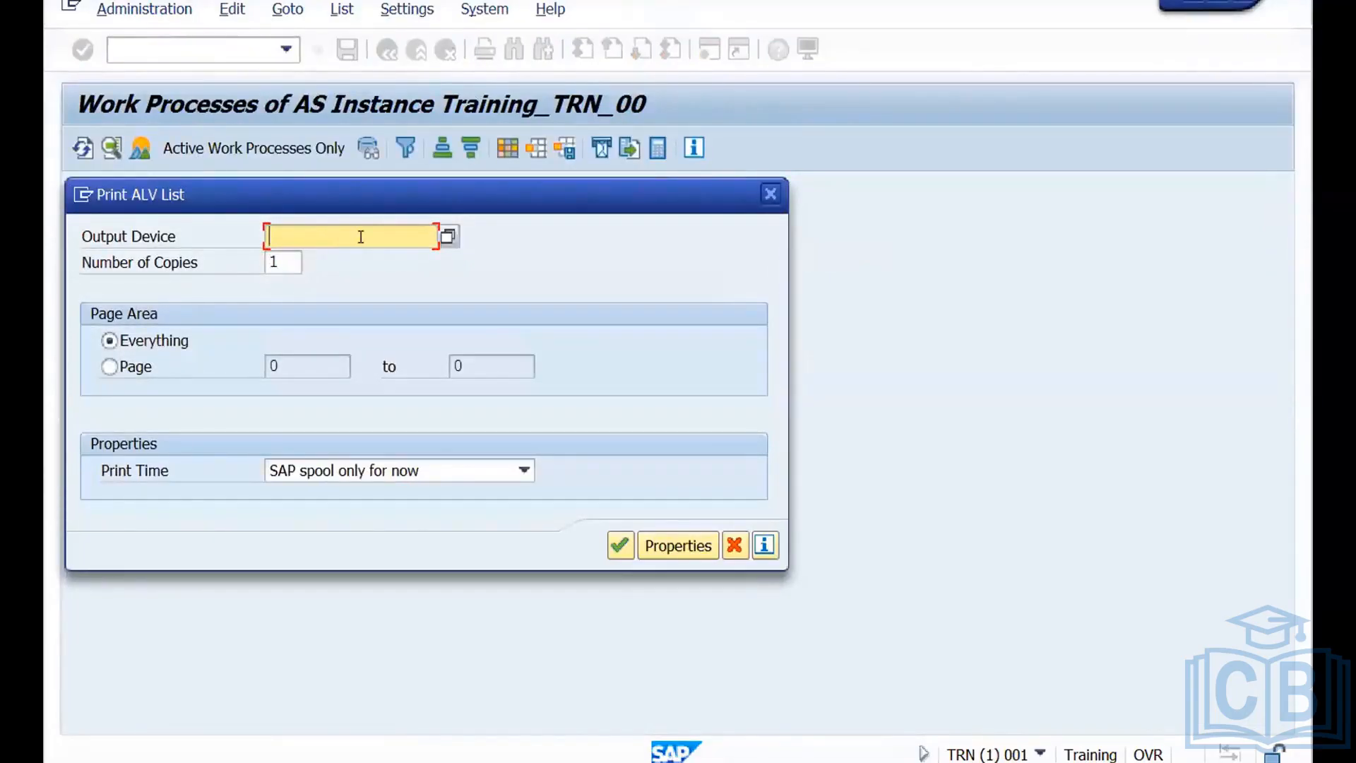
# Print the work process list immediately on output device FP, using Microsoft Print to PDF as the front-end printer.
pyautogui.write('FP')
pyautogui.click(496, 470)
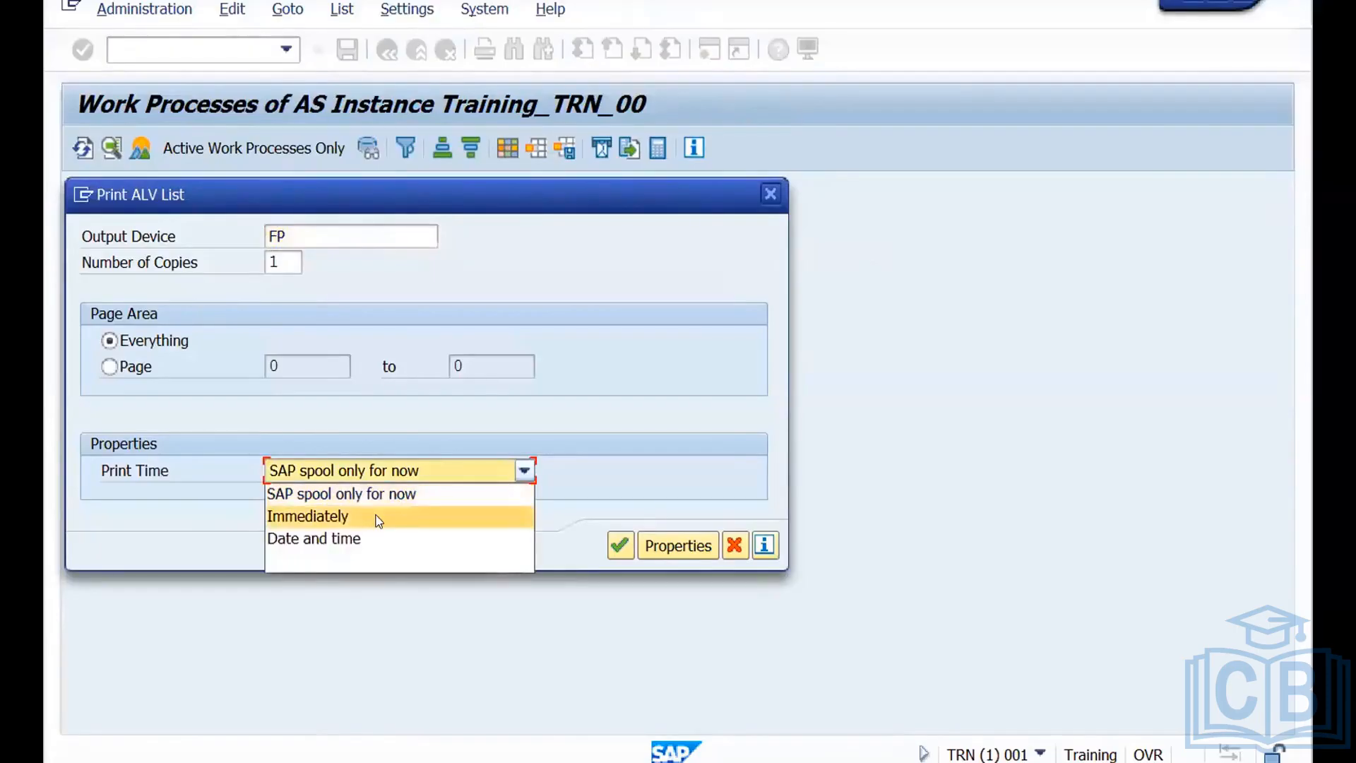
pyautogui.click(379, 518)
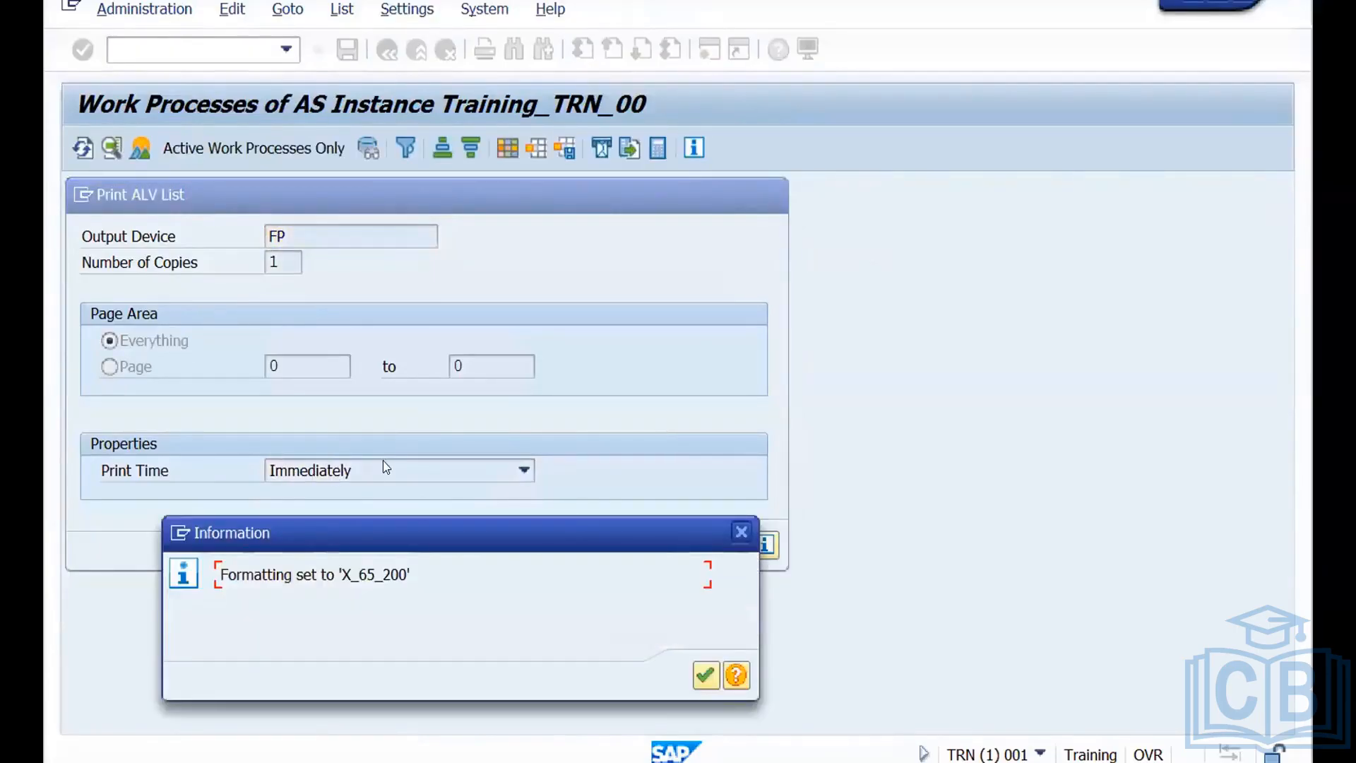
pyautogui.click(705, 676)
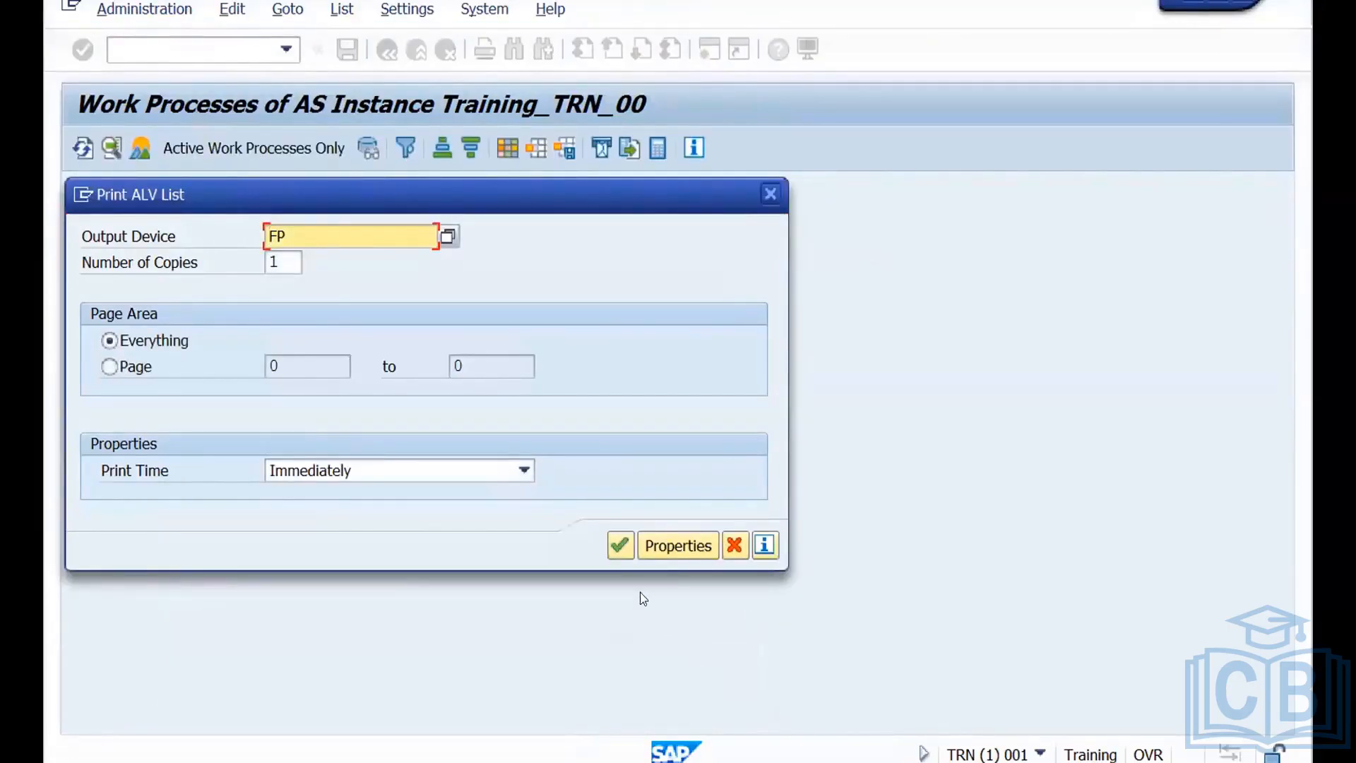
pyautogui.click(618, 546)
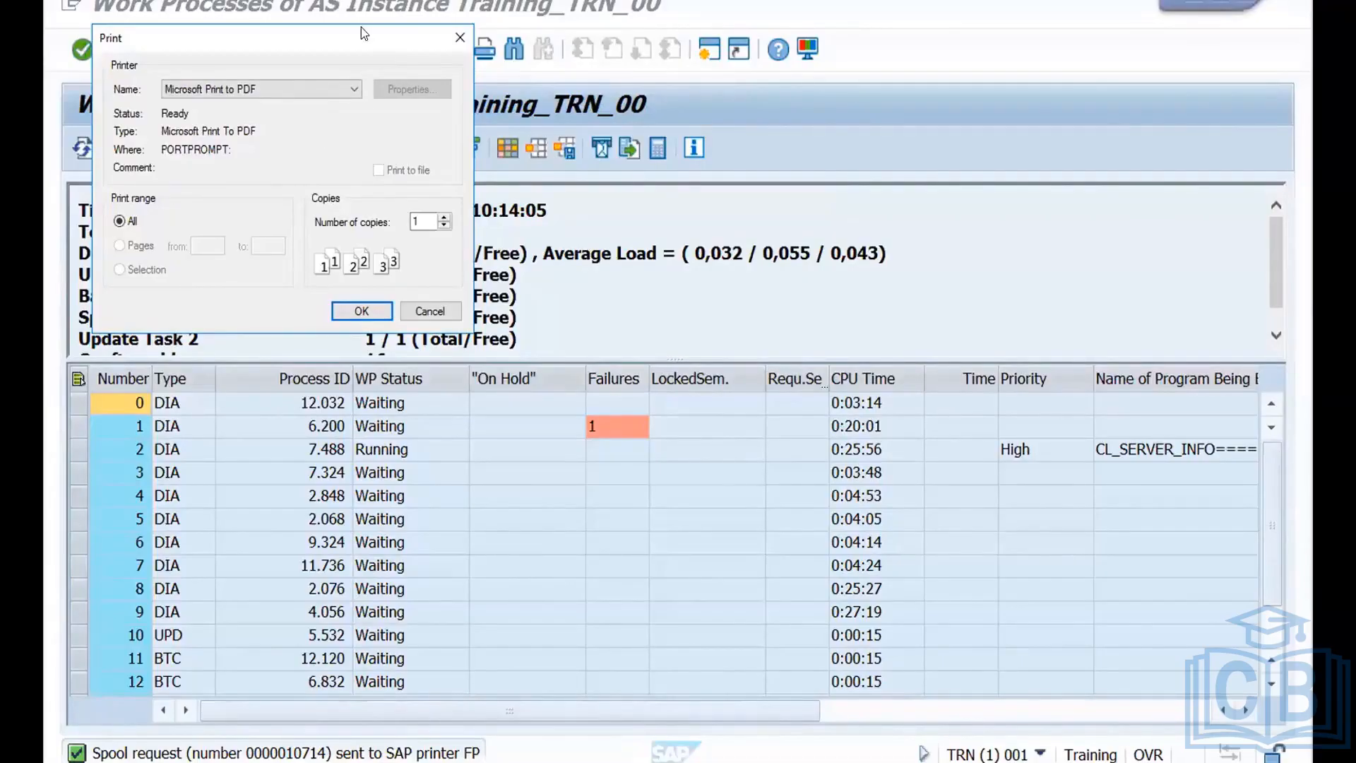
pyautogui.moveTo(387, 53); pyautogui.dragTo(416, 70)
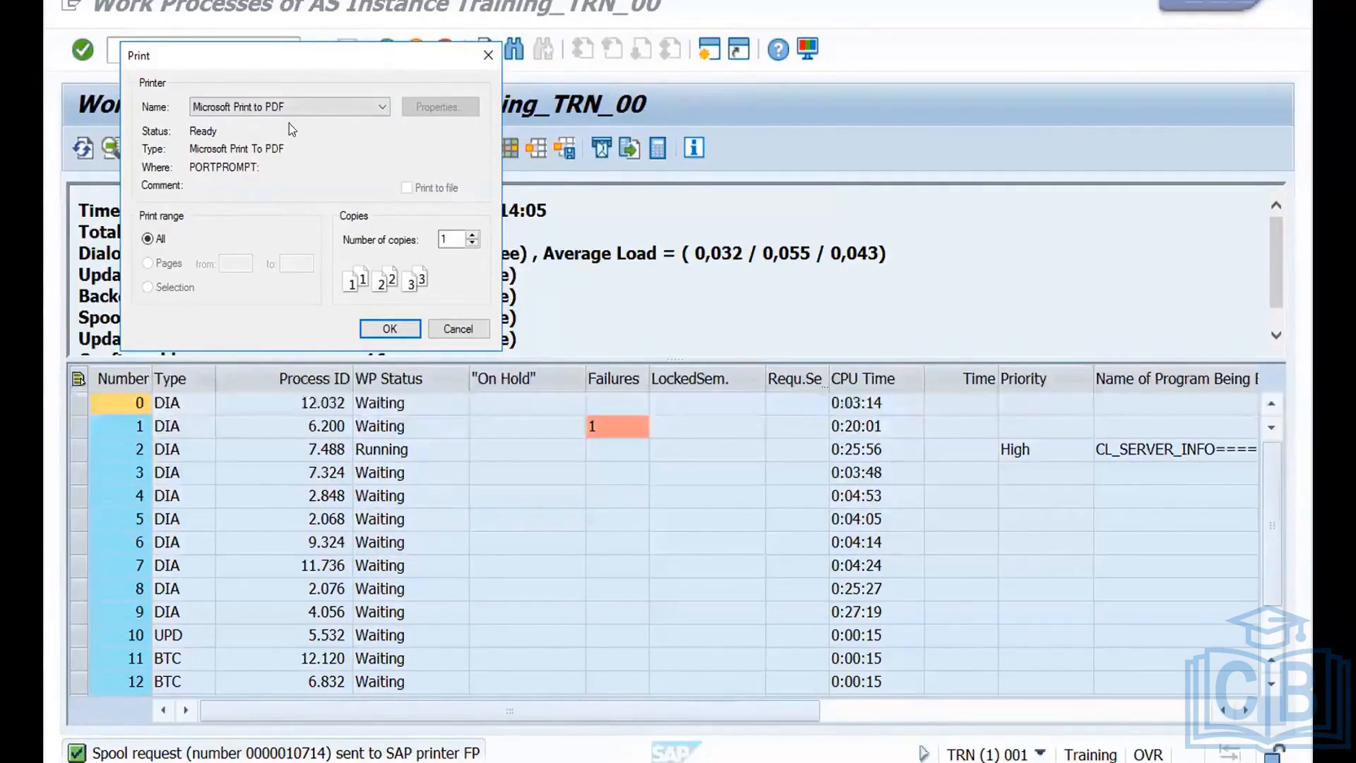
pyautogui.click(388, 329)
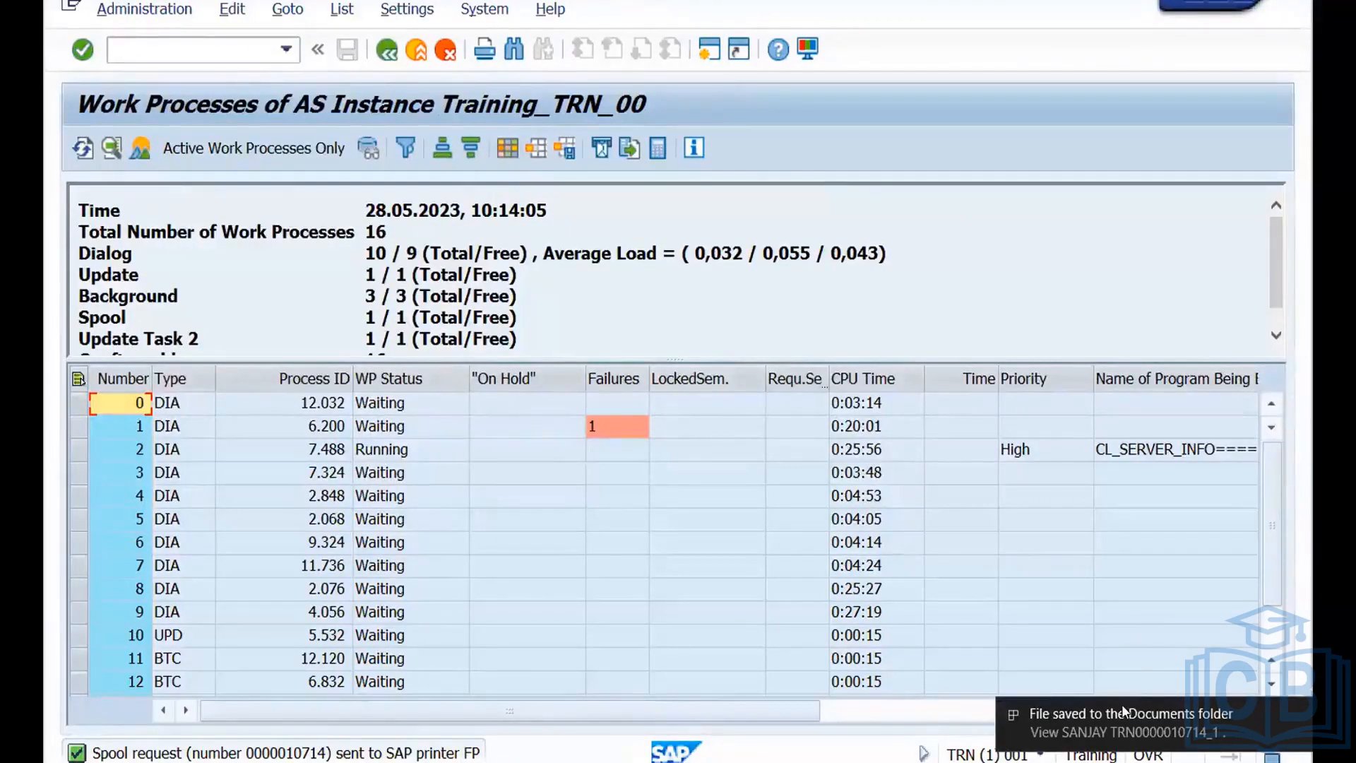
# Switch to File Explorer and try to open the newly printed PDF from the Documents folder in Microsoft Edge.
pyautogui.click(185, 761)
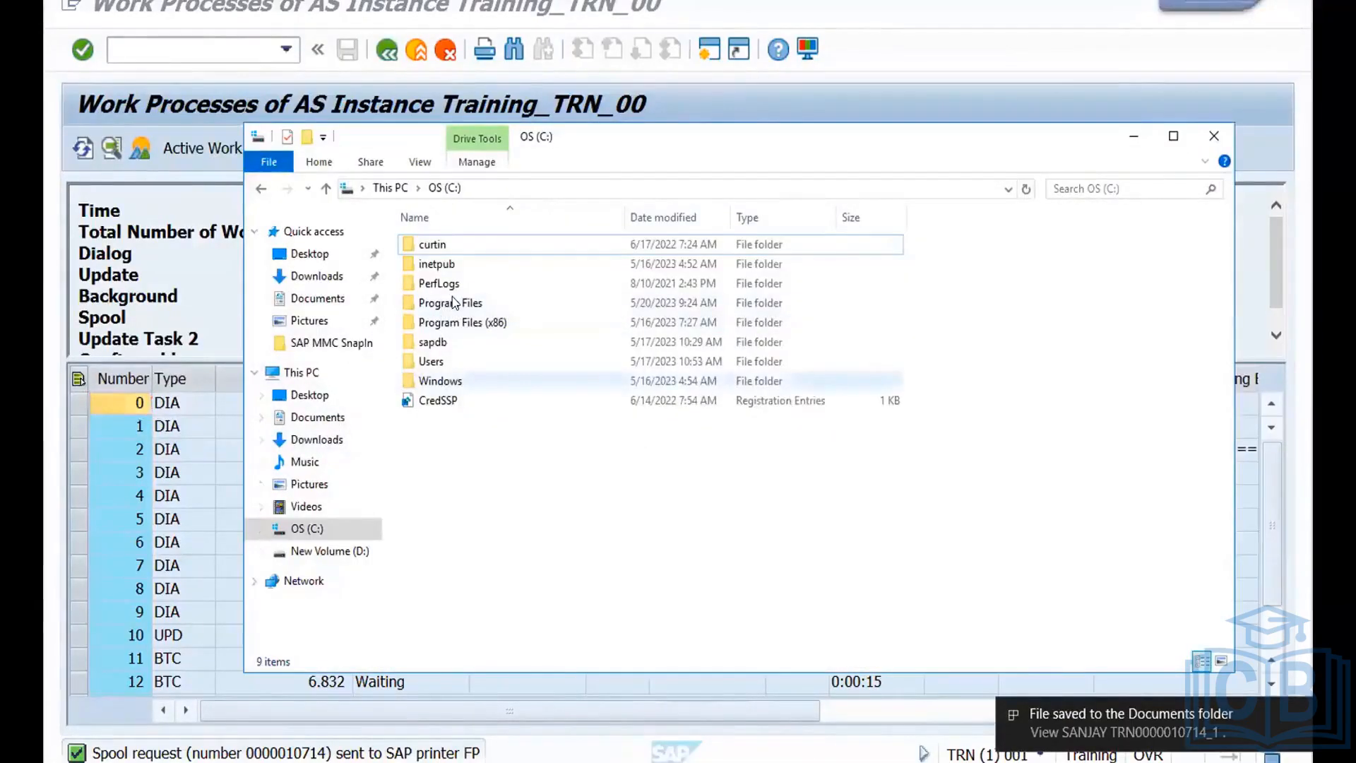
pyautogui.click(322, 277)
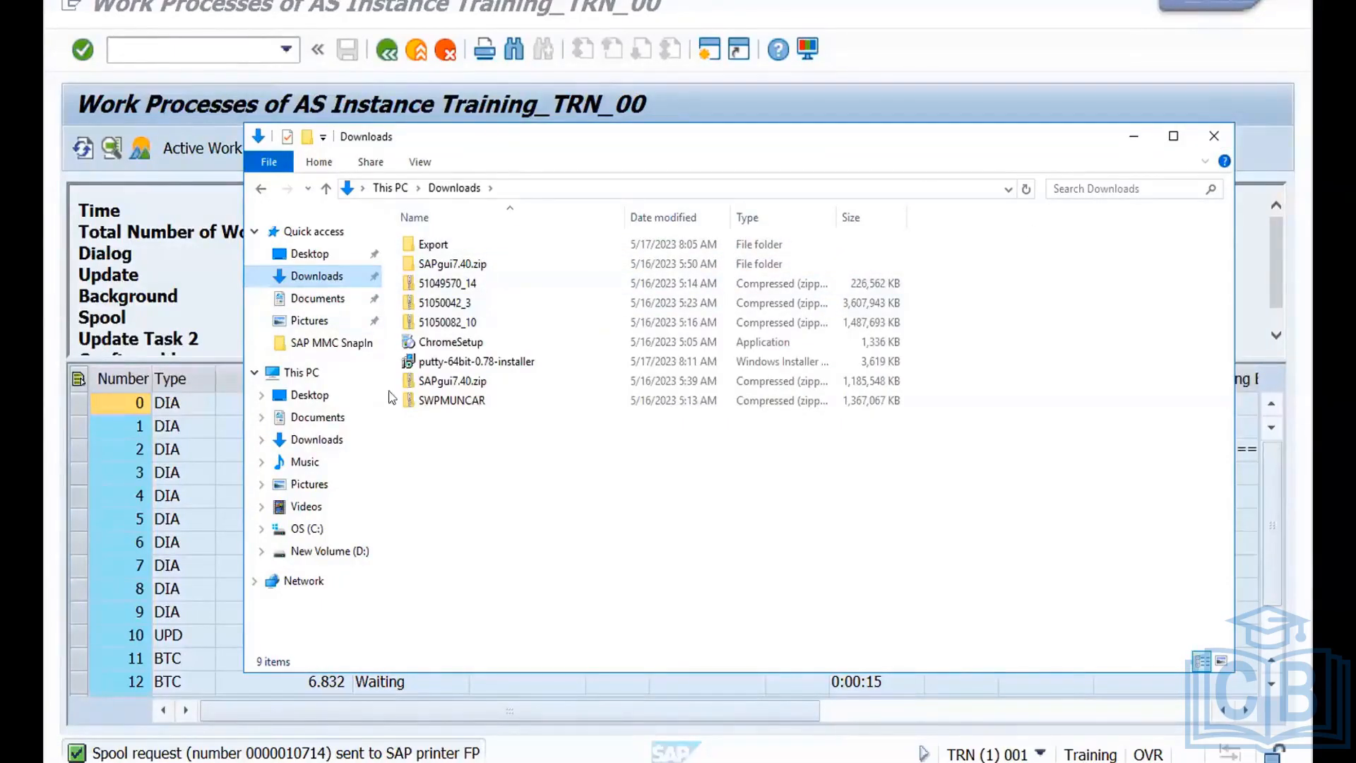
pyautogui.click(331, 308)
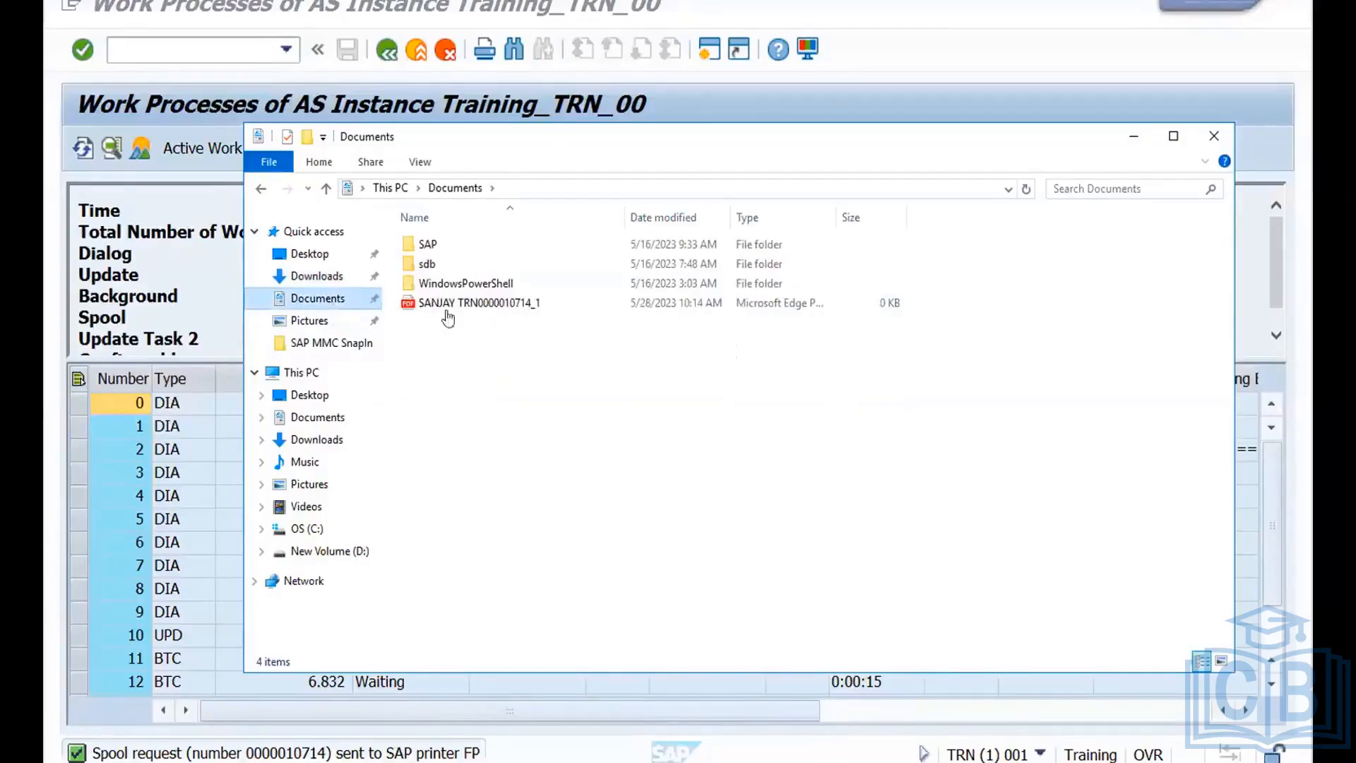
pyautogui.click(488, 302)
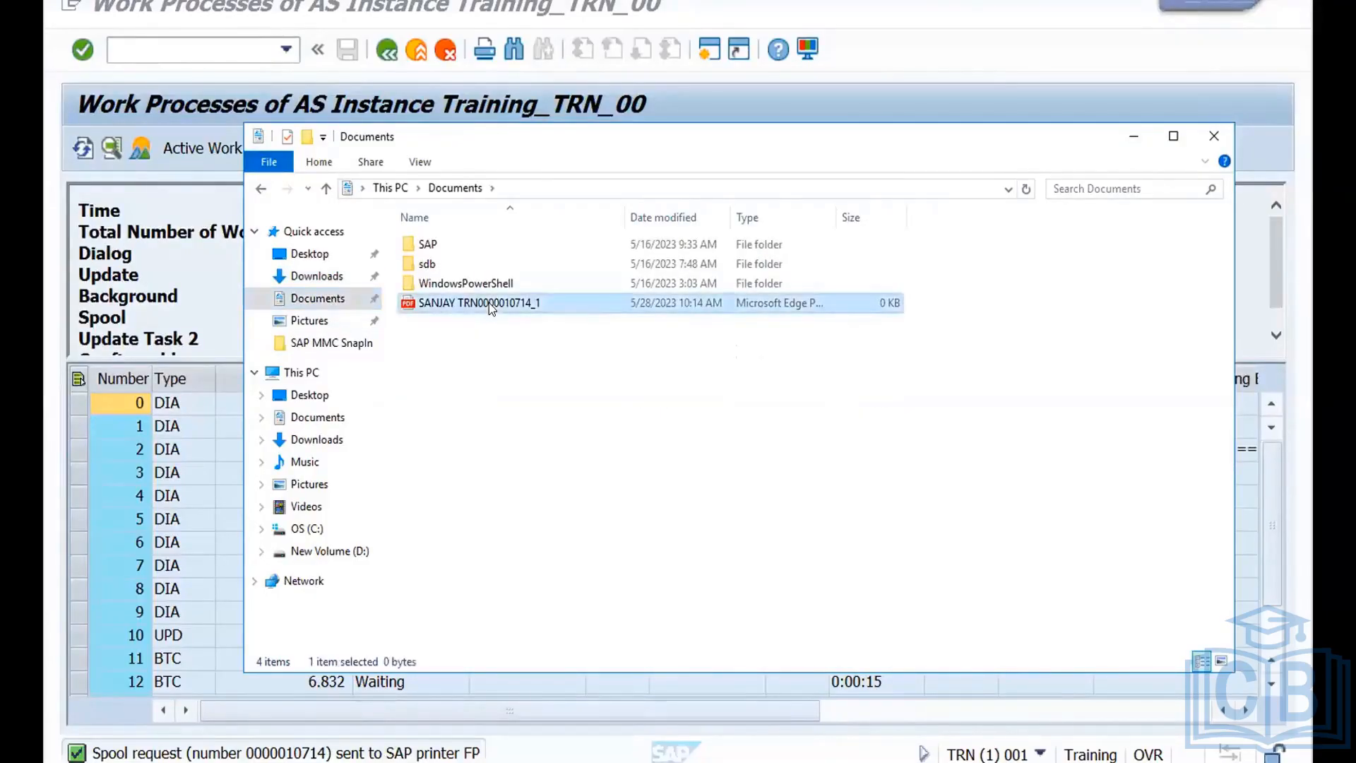
pyautogui.doubleClick(489, 302)
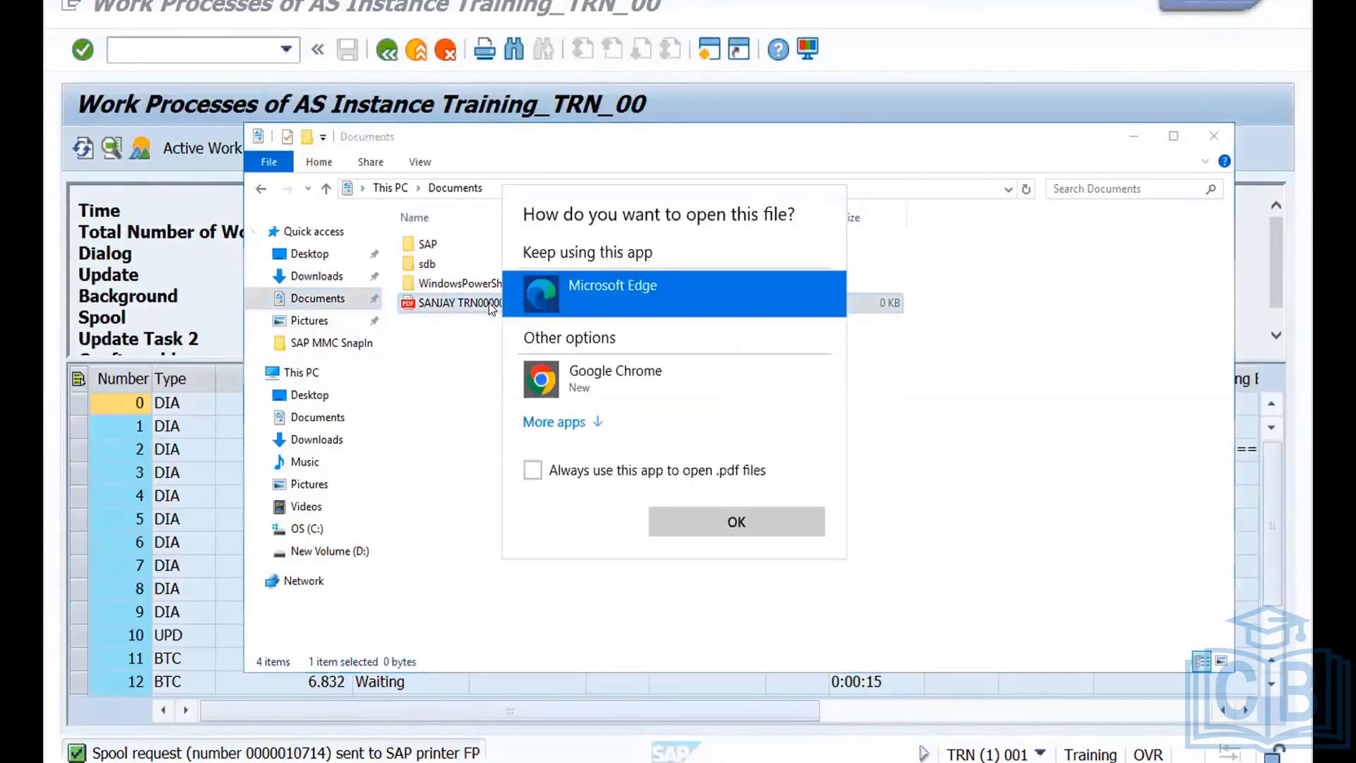
pyautogui.doubleClick(597, 290)
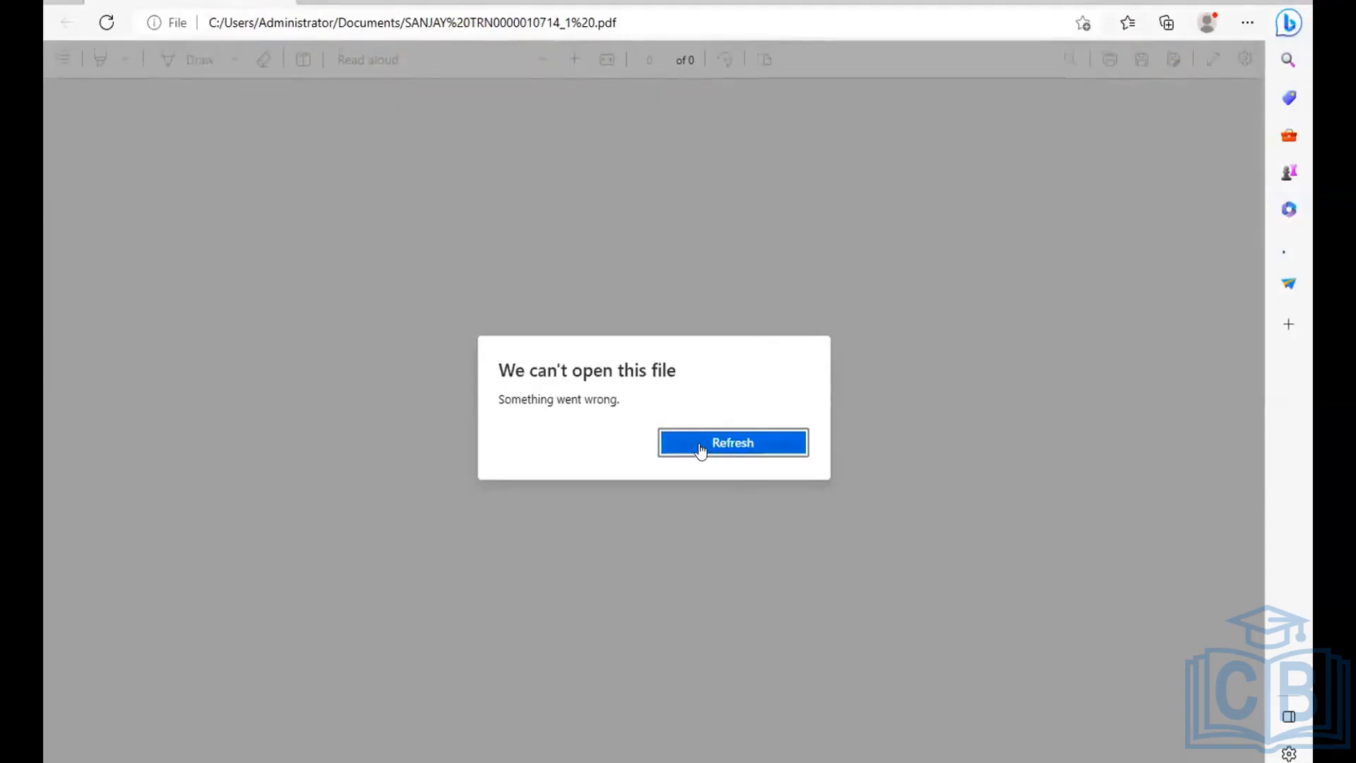
pyautogui.click(699, 447)
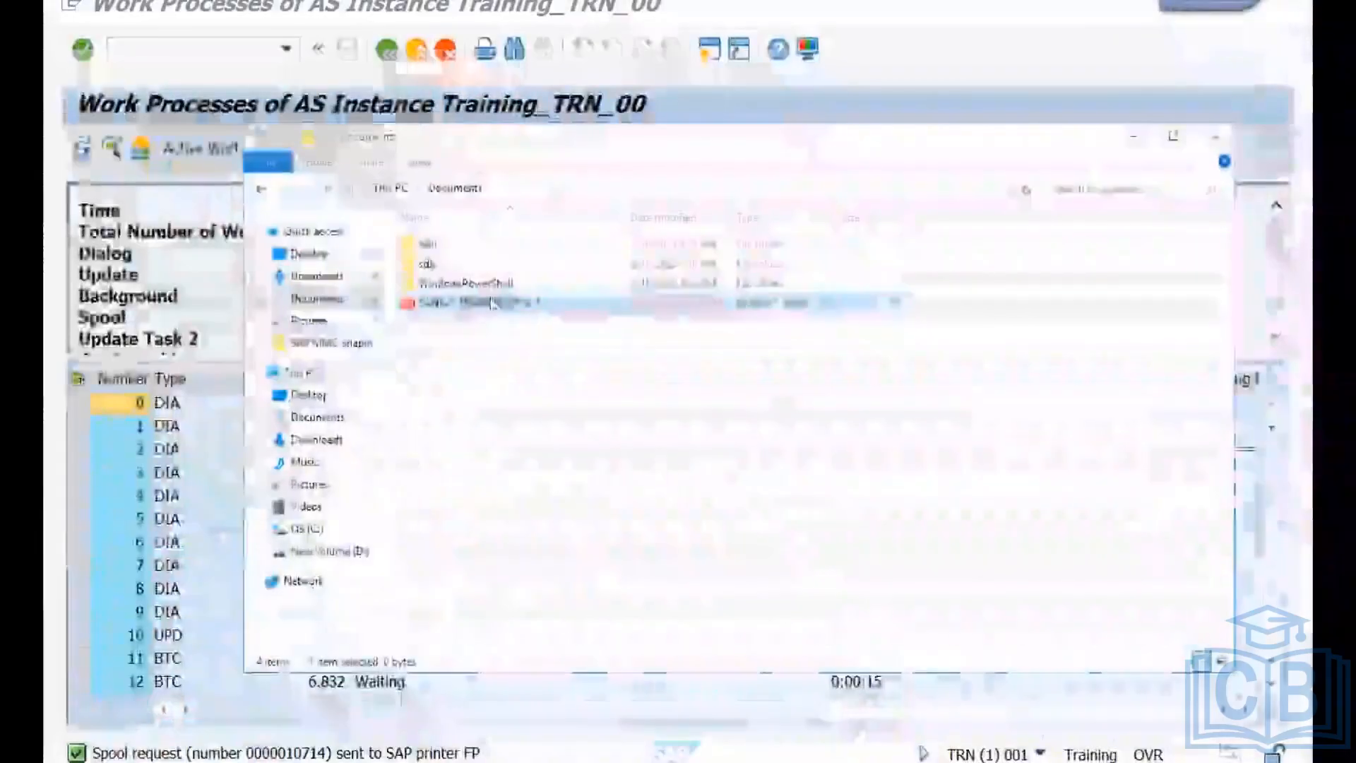
pyautogui.rightClick(493, 304)
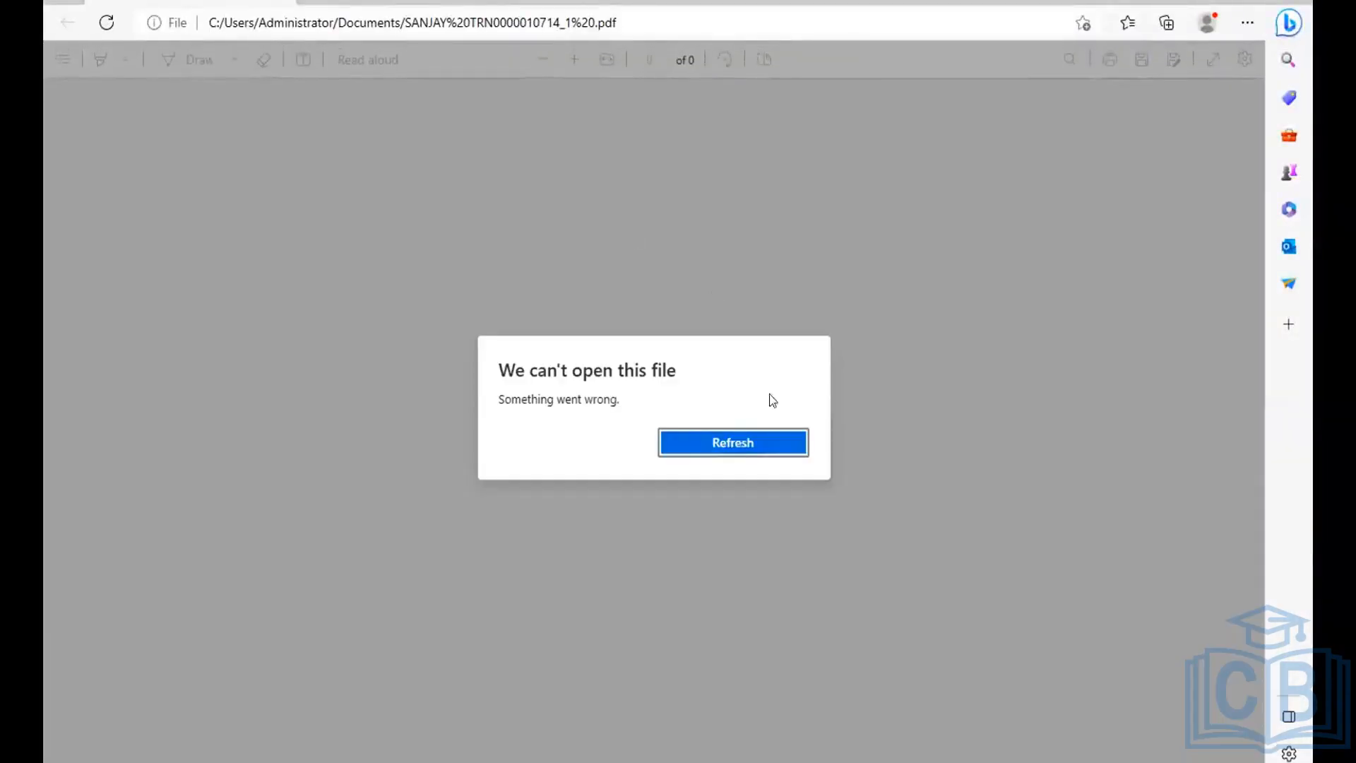
pyautogui.click(716, 445)
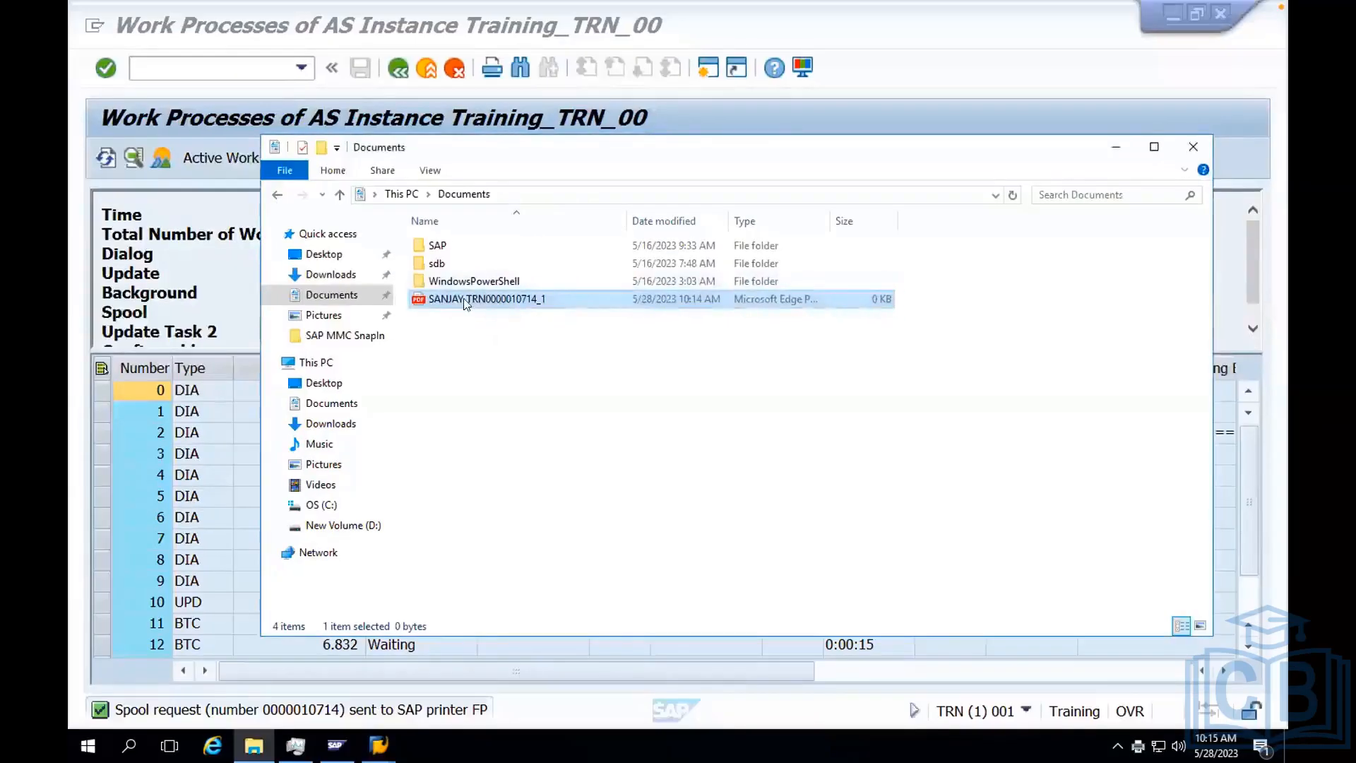
# Try to open the printed PDF in Google Chrome, and close both Chrome and File Explorer.
pyautogui.rightClick(456, 302)
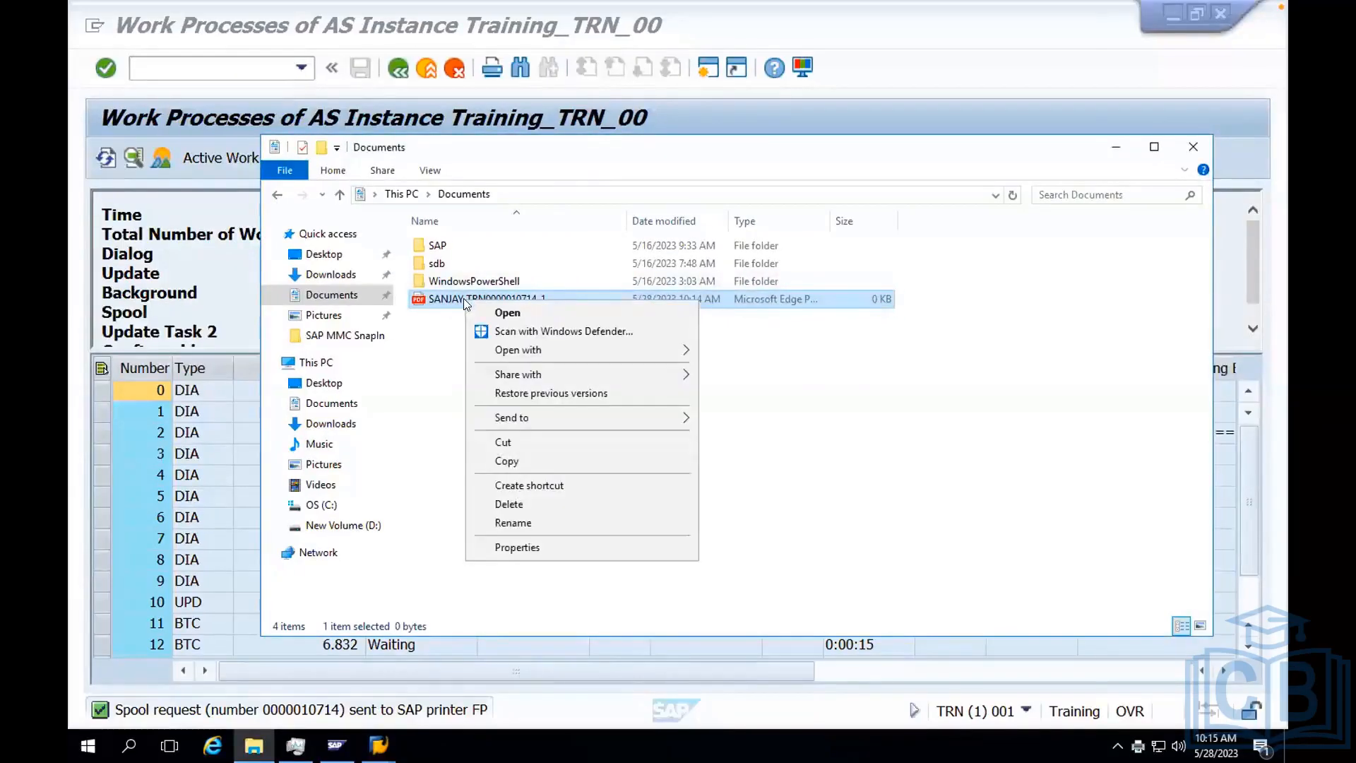
pyautogui.moveTo(530, 351)
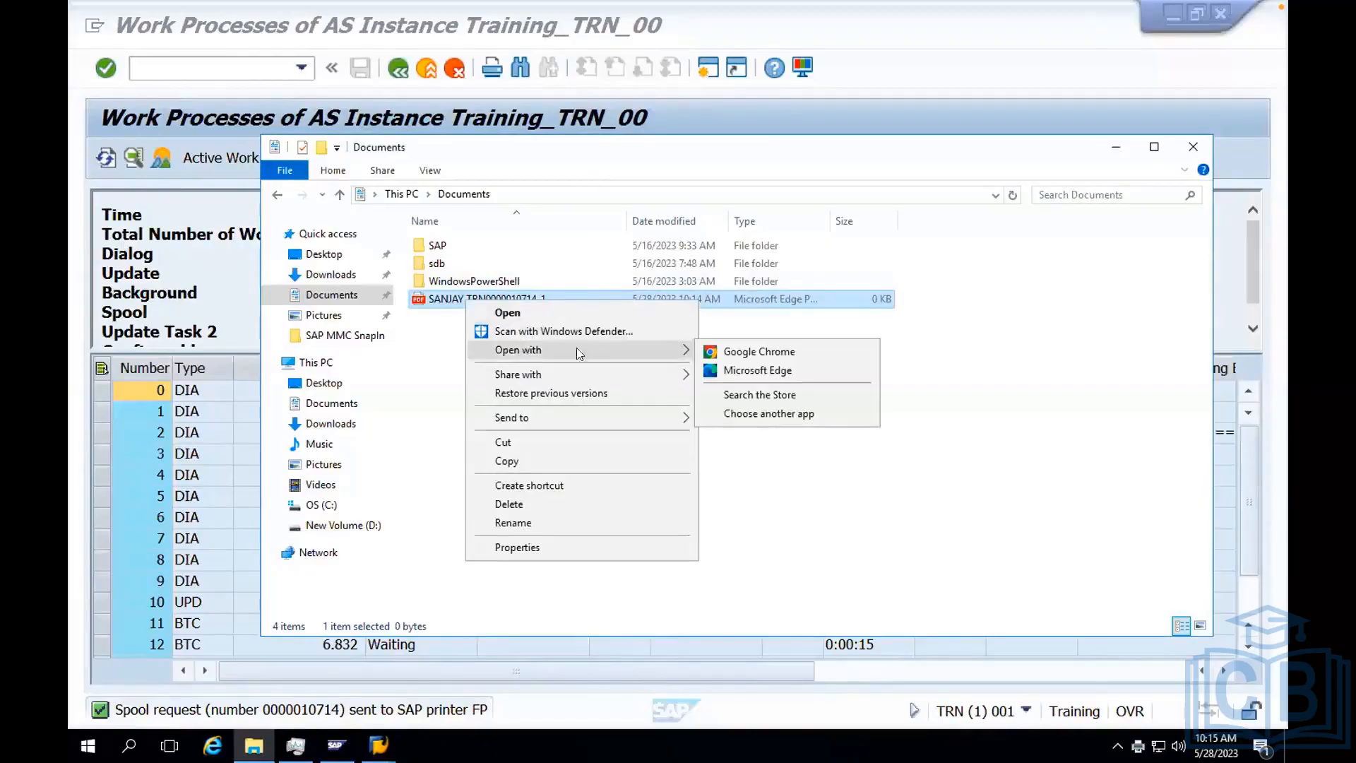
pyautogui.click(765, 353)
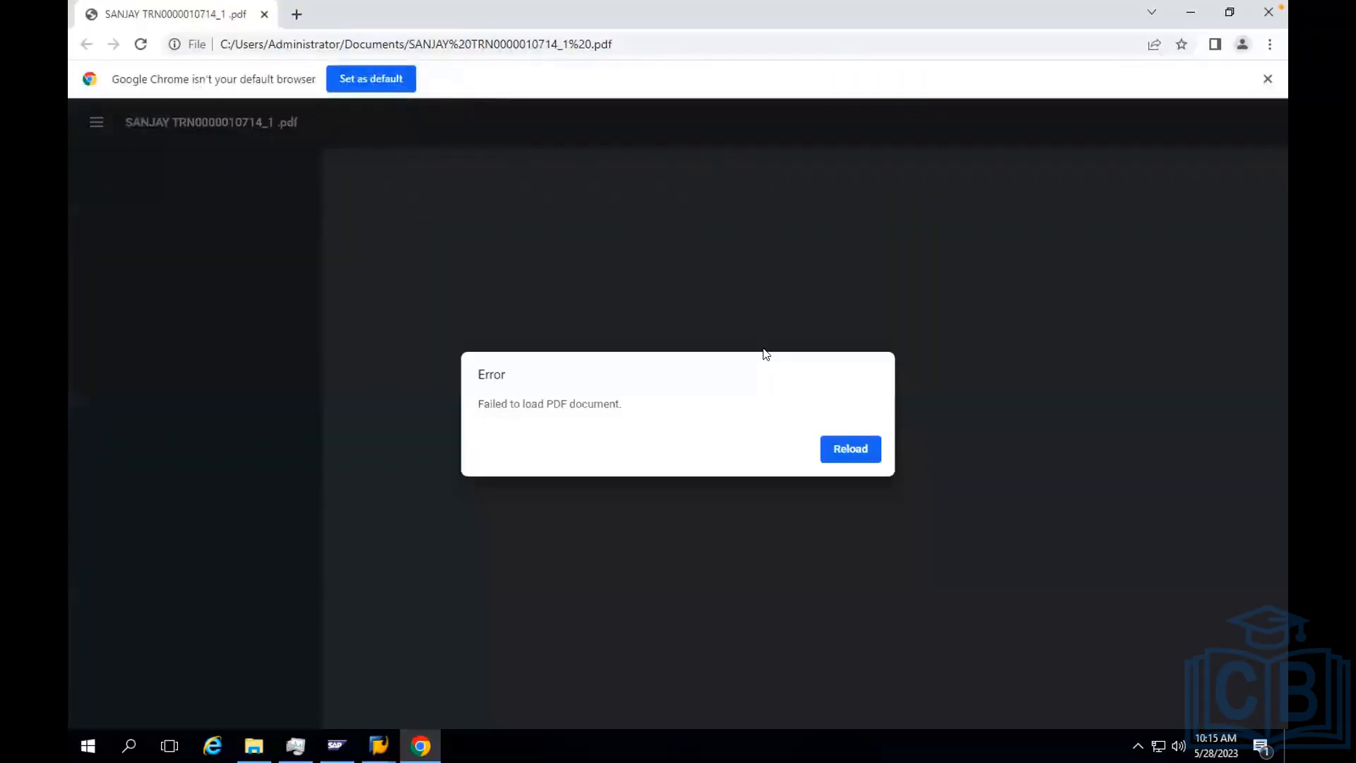
pyautogui.click(845, 444)
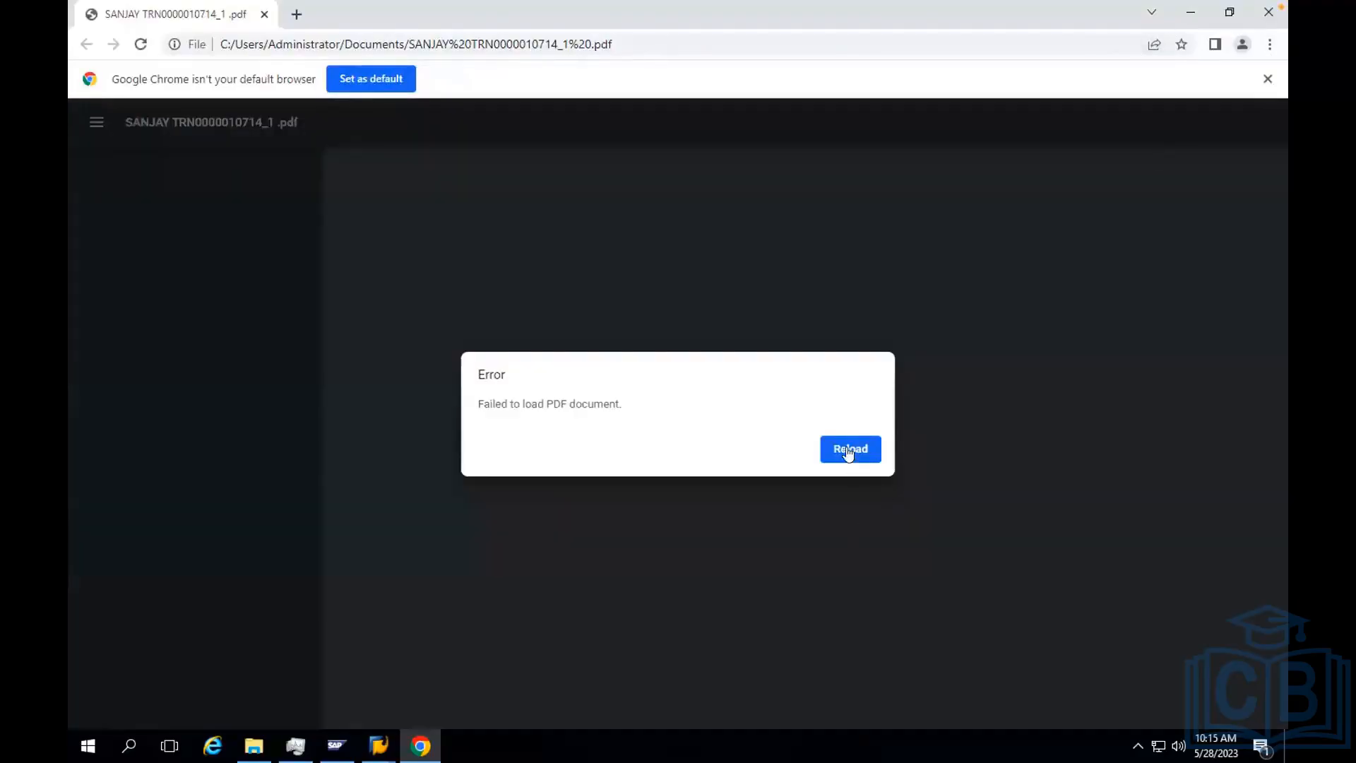
pyautogui.click(849, 454)
pyautogui.click(1269, 12)
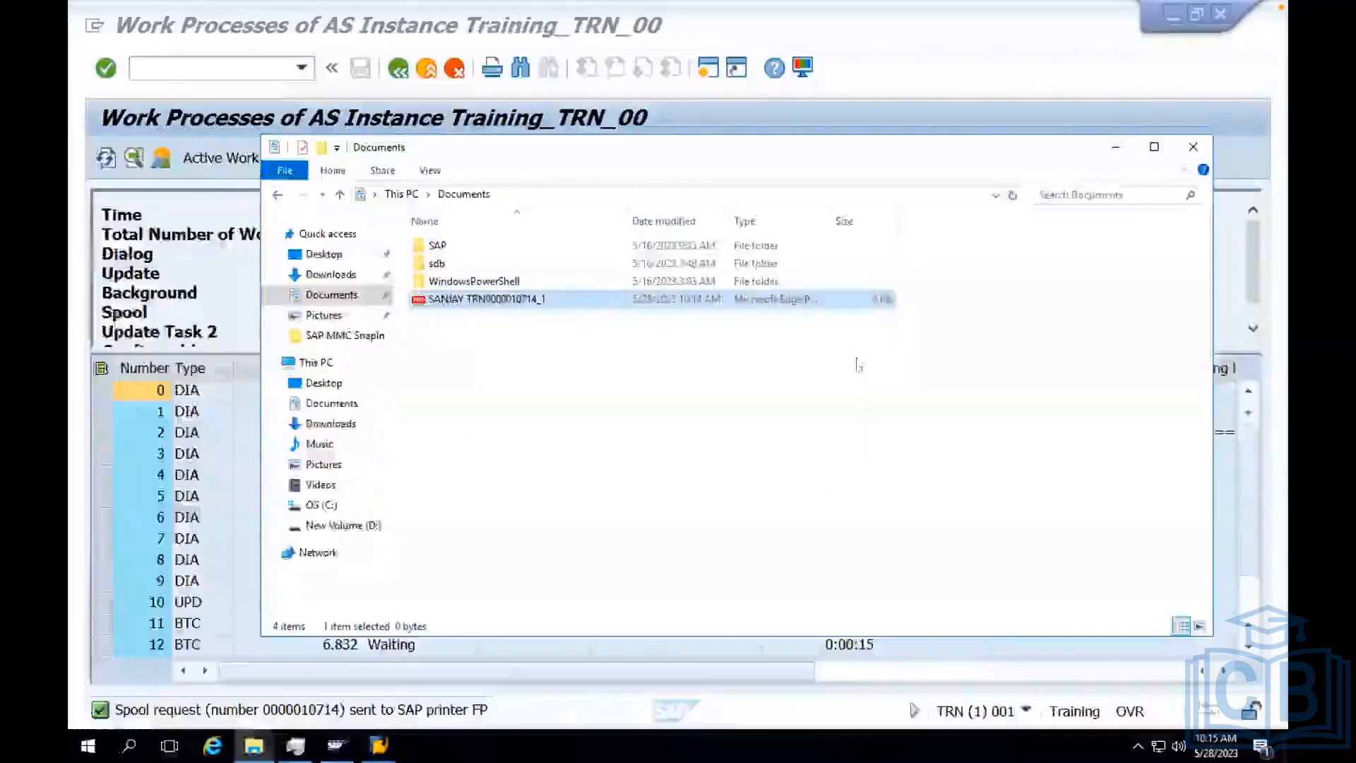
pyautogui.click(1201, 144)
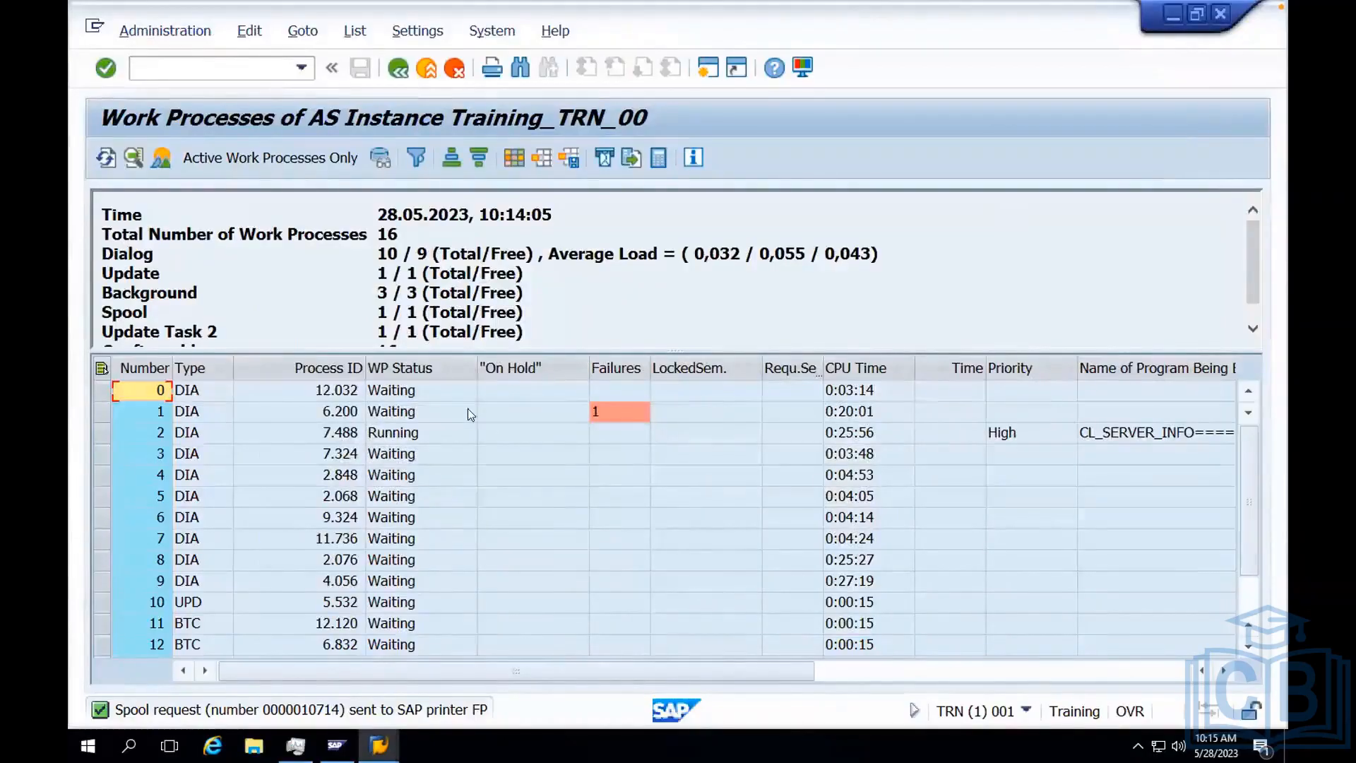
pyautogui.click(178, 34)
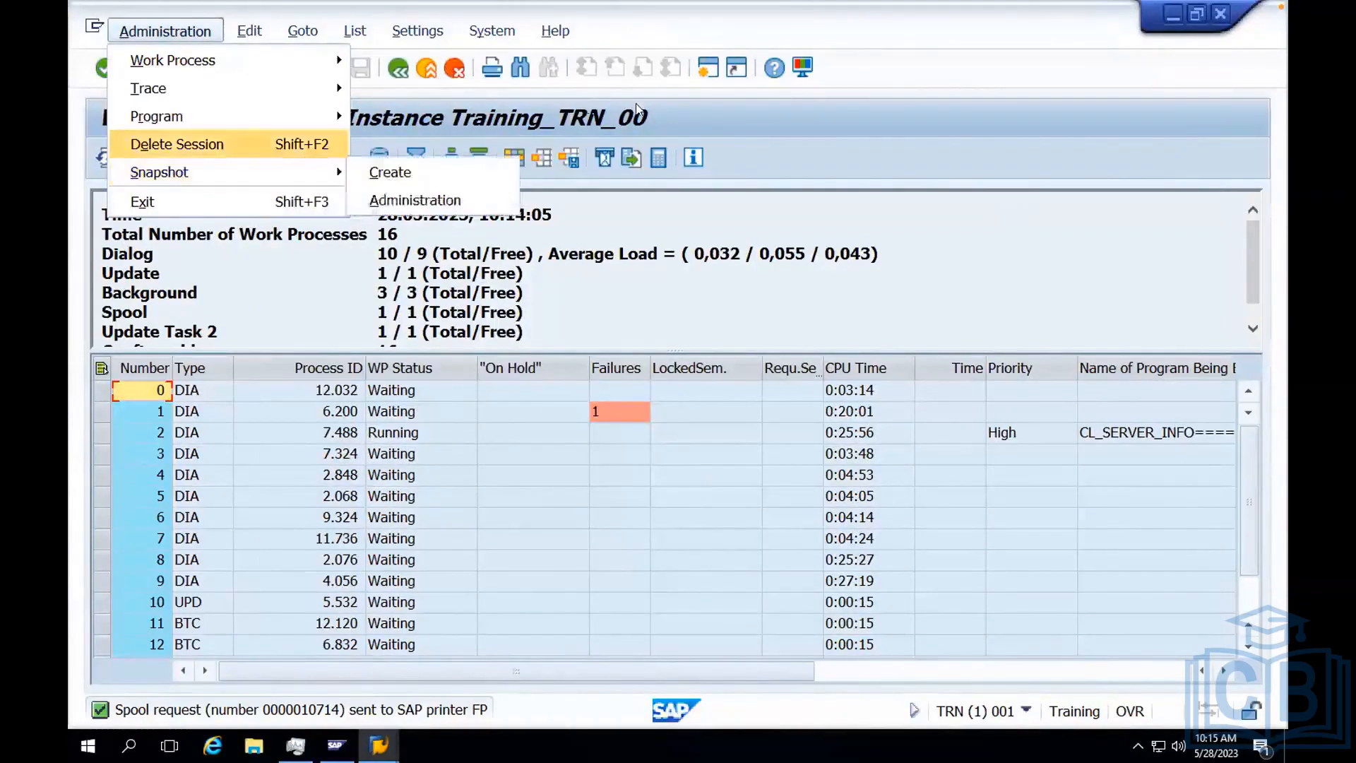
pyautogui.click(937, 162)
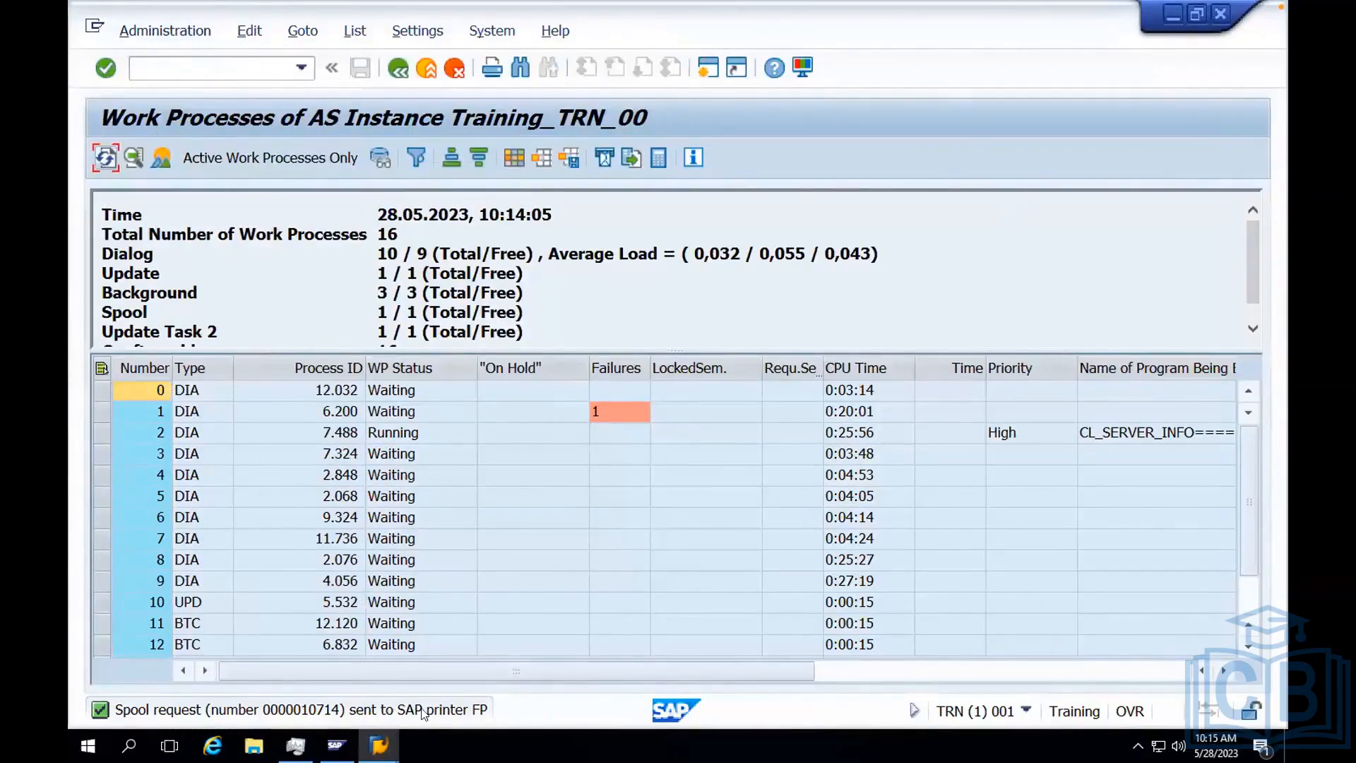
# Leave the work process overview and open the output controller's spool request selection screen.
pyautogui.click(426, 71)
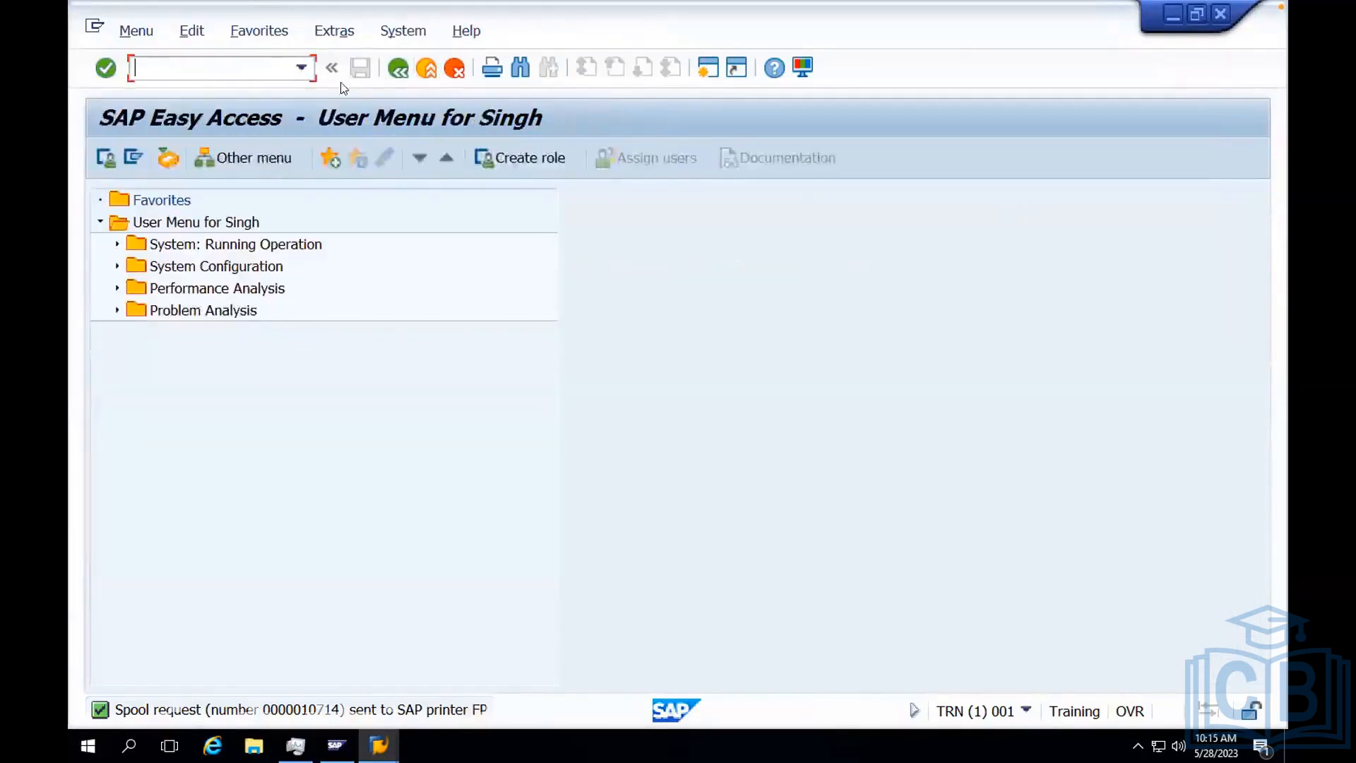
pyautogui.write('sp01')
pyautogui.press('Return')
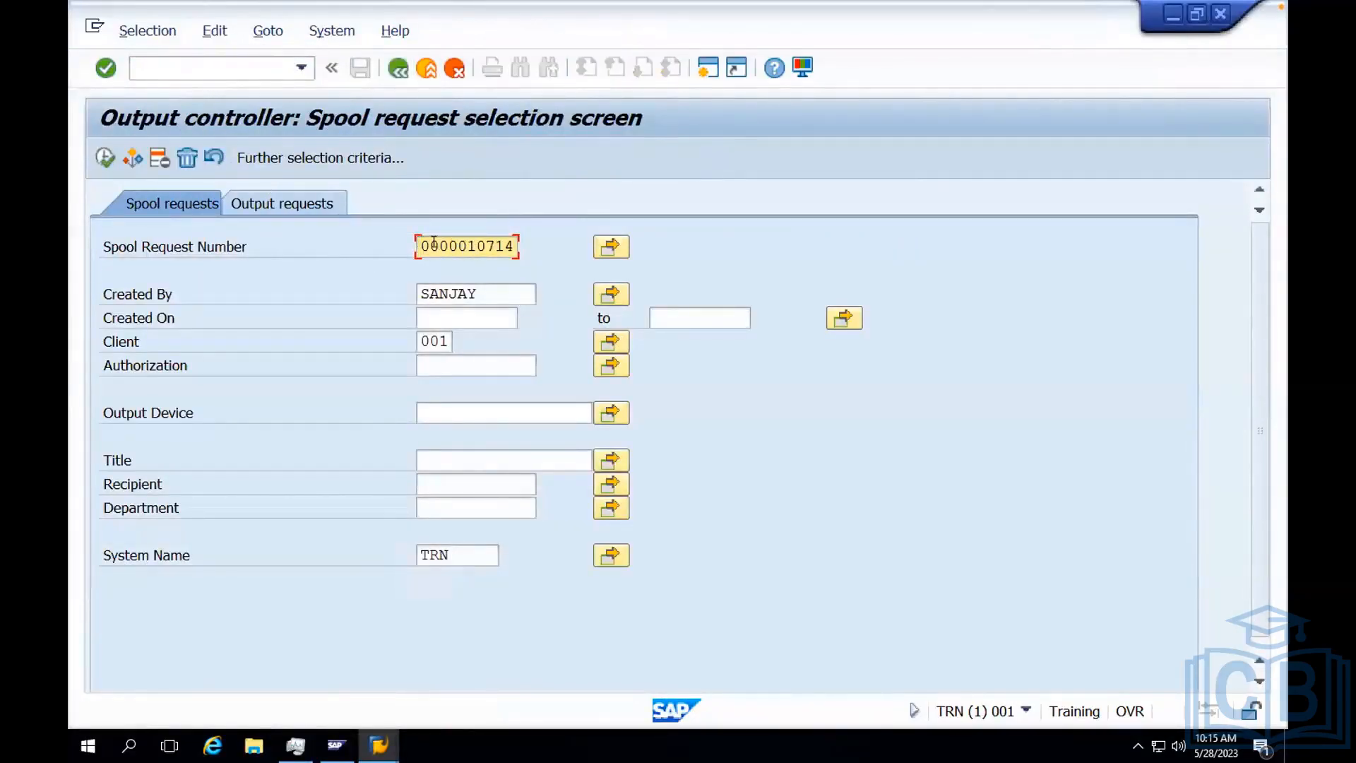
# Try to list the spool requests with * as the spool request number.
pyautogui.moveTo(434, 243); pyautogui.dragTo(513, 238)
pyautogui.press('Delete')
pyautogui.write('*')
pyautogui.click(99, 161)
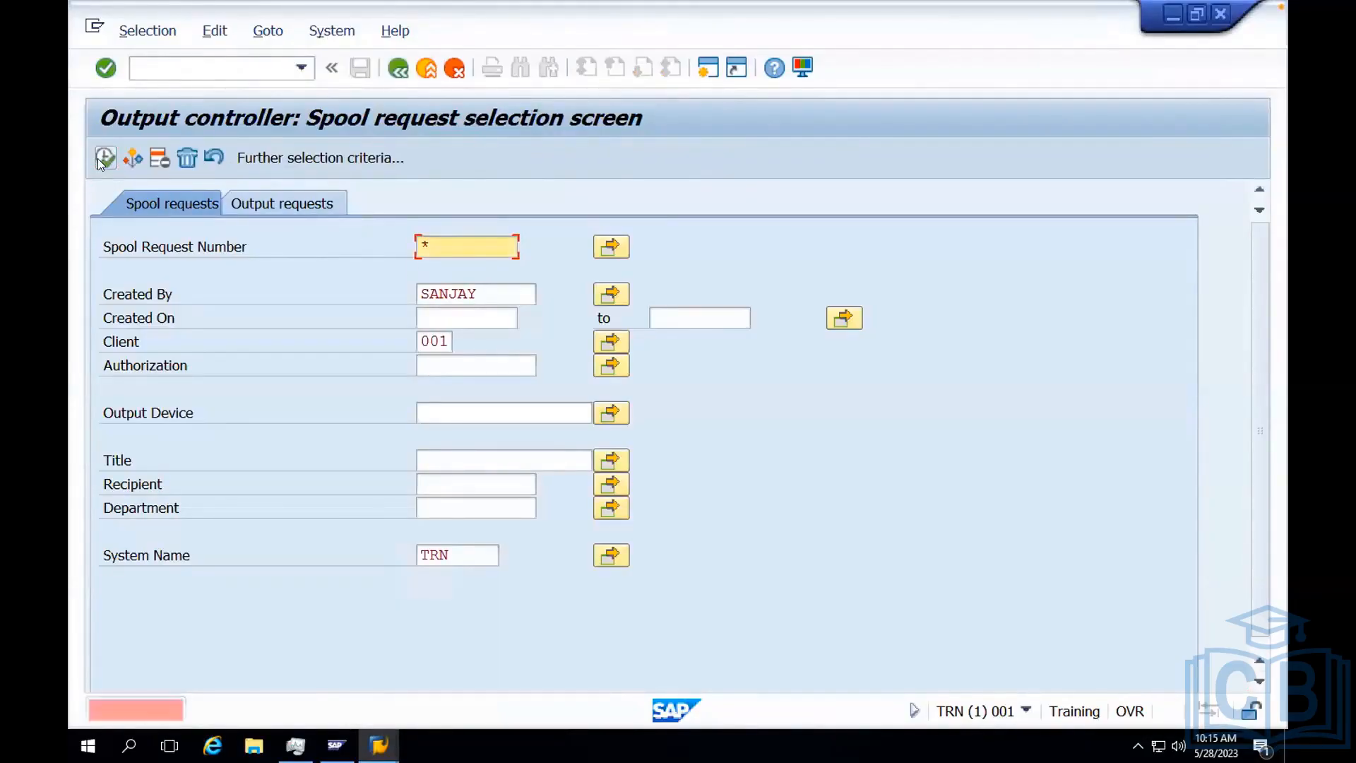
# Clear the spool request number and list the spool requests created by the own user in client 001.
pyautogui.click(478, 291)
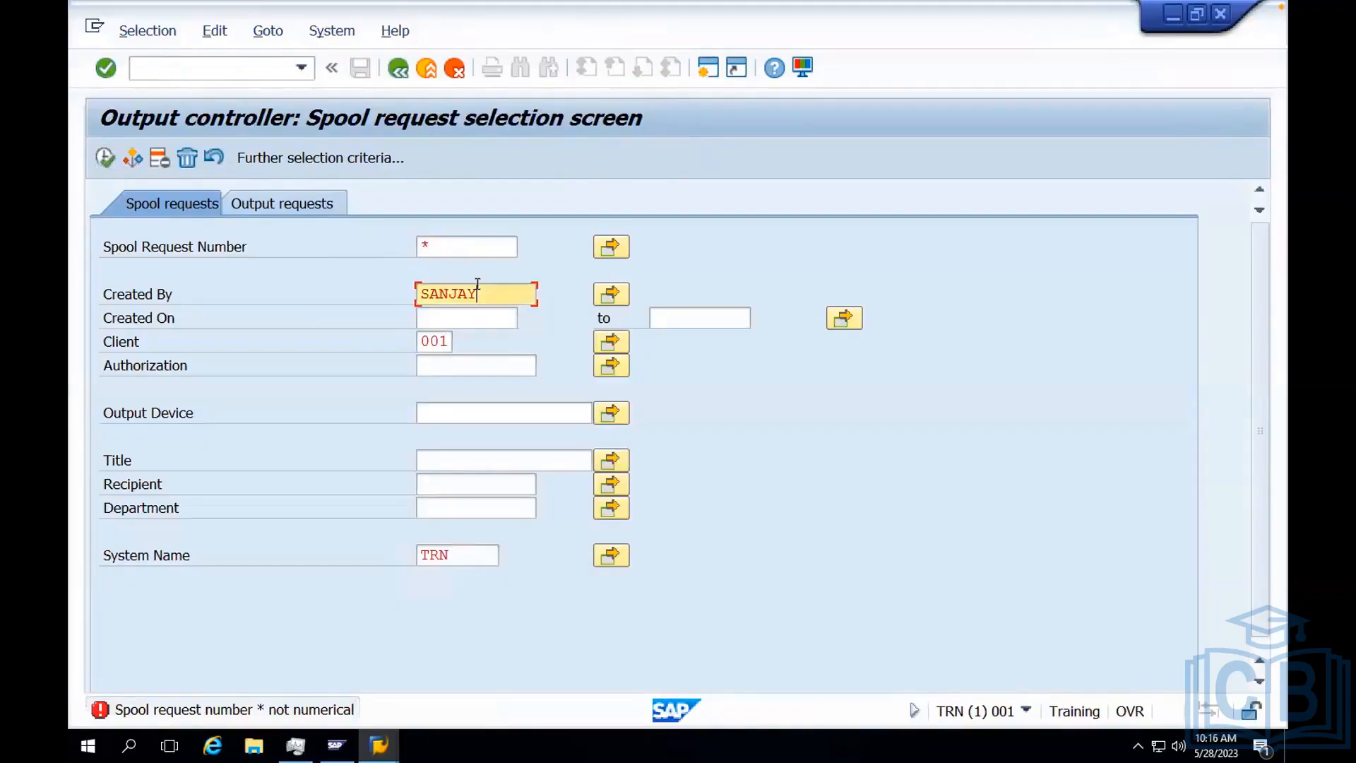
pyautogui.click(432, 243)
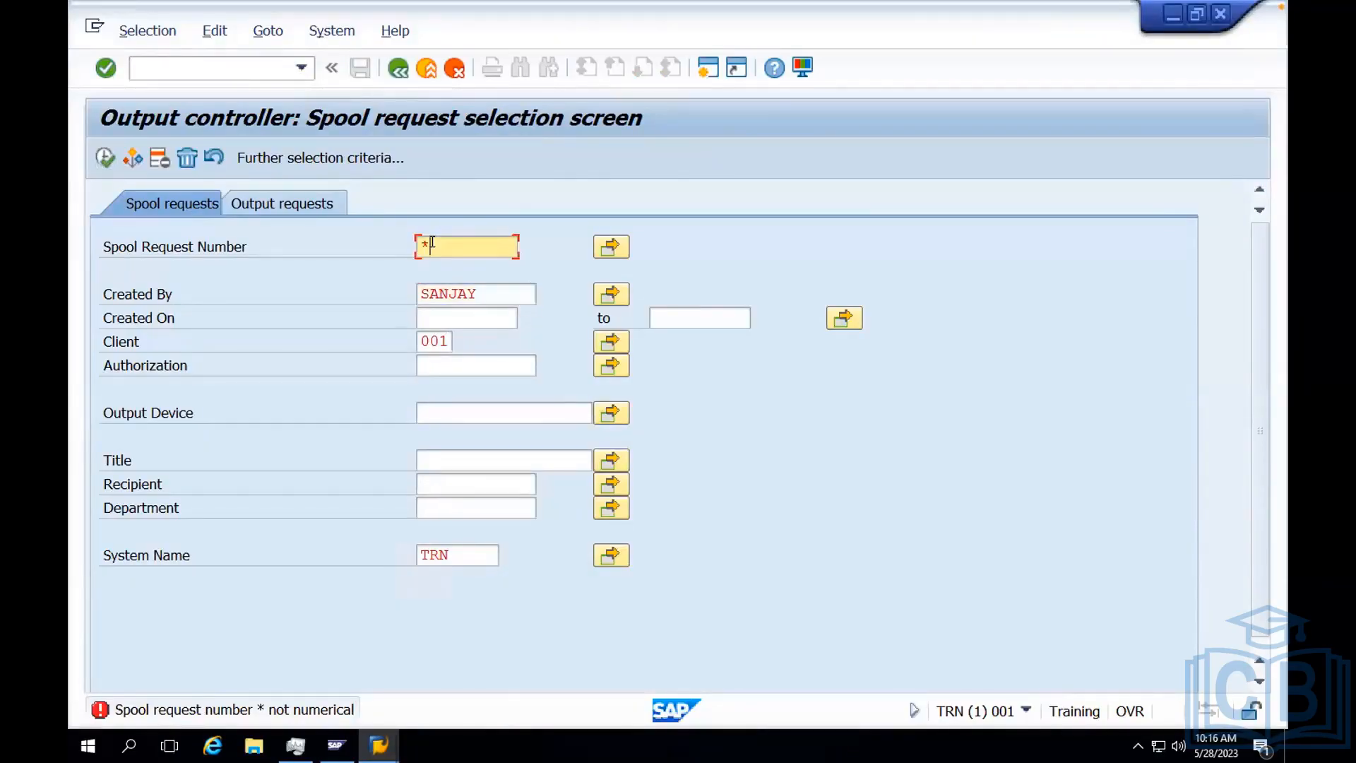
pyautogui.press('BackSpace')
pyautogui.click(431, 267)
pyautogui.click(104, 164)
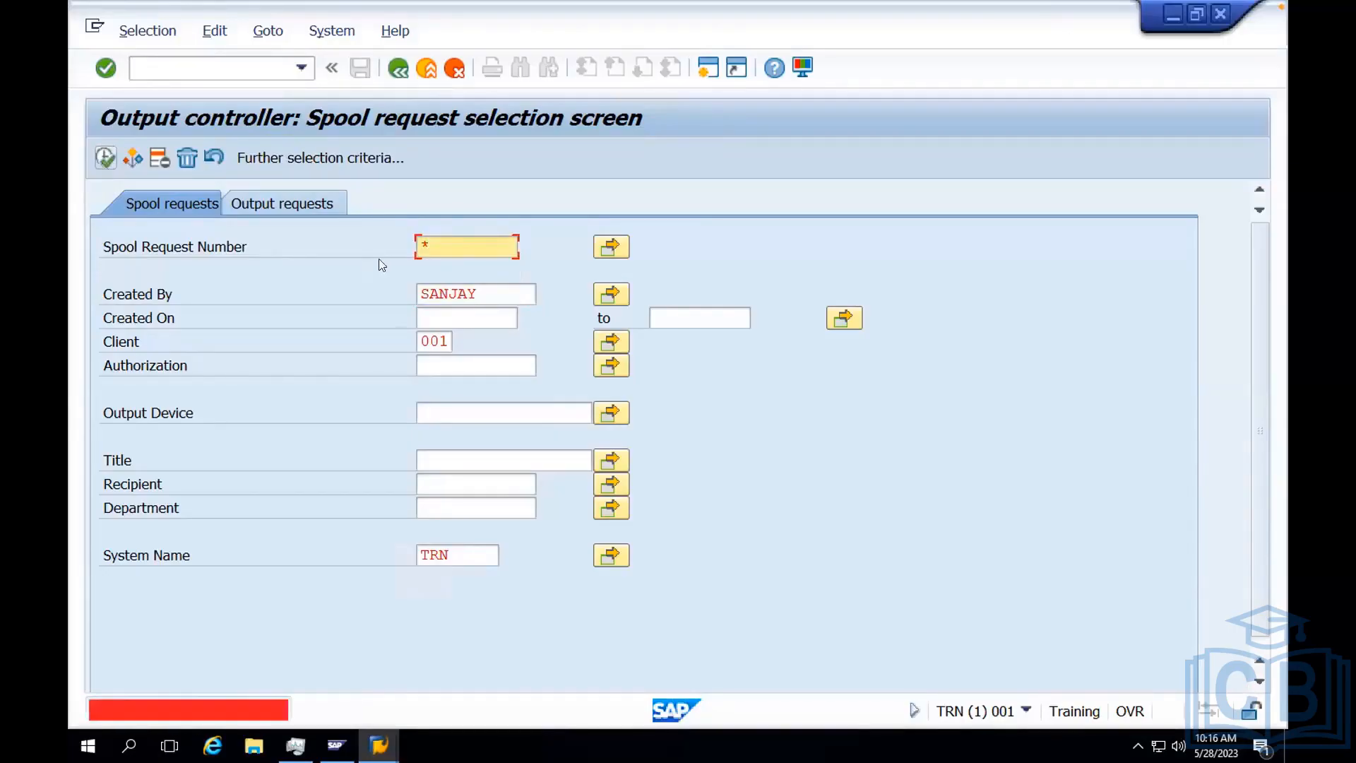
pyautogui.press('BackSpace')
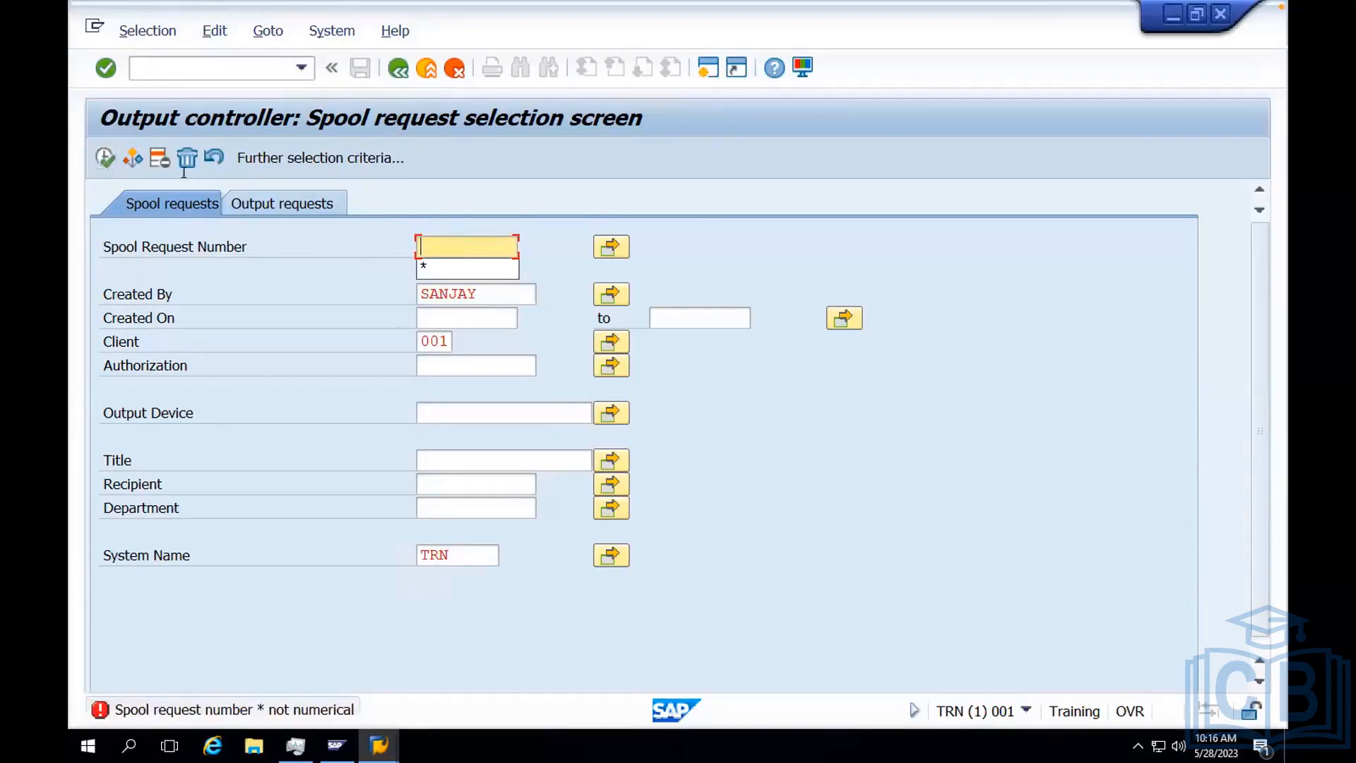
pyautogui.click(103, 156)
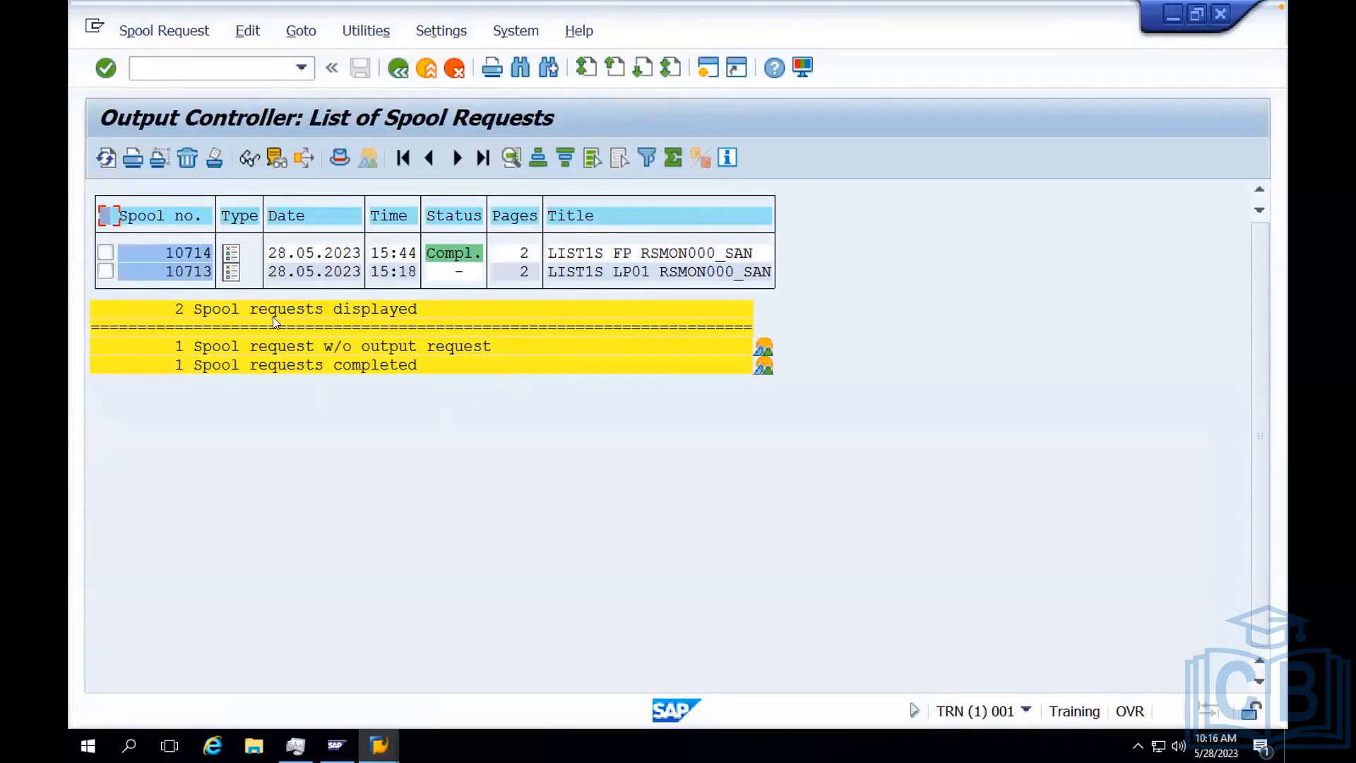
# Display the contents of the spool request sent to FP and examine its work process list.
pyautogui.click(230, 255)
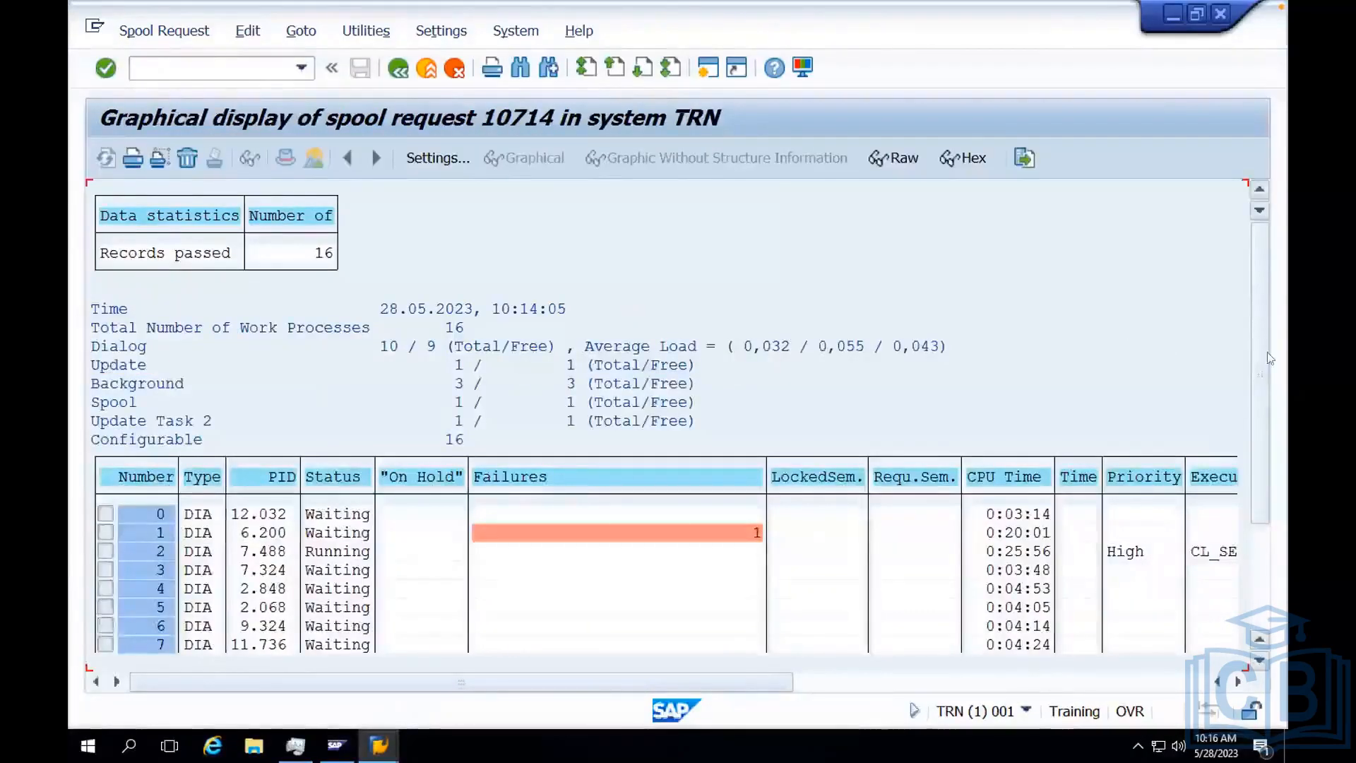
pyautogui.scroll(-4, 1261, 411)
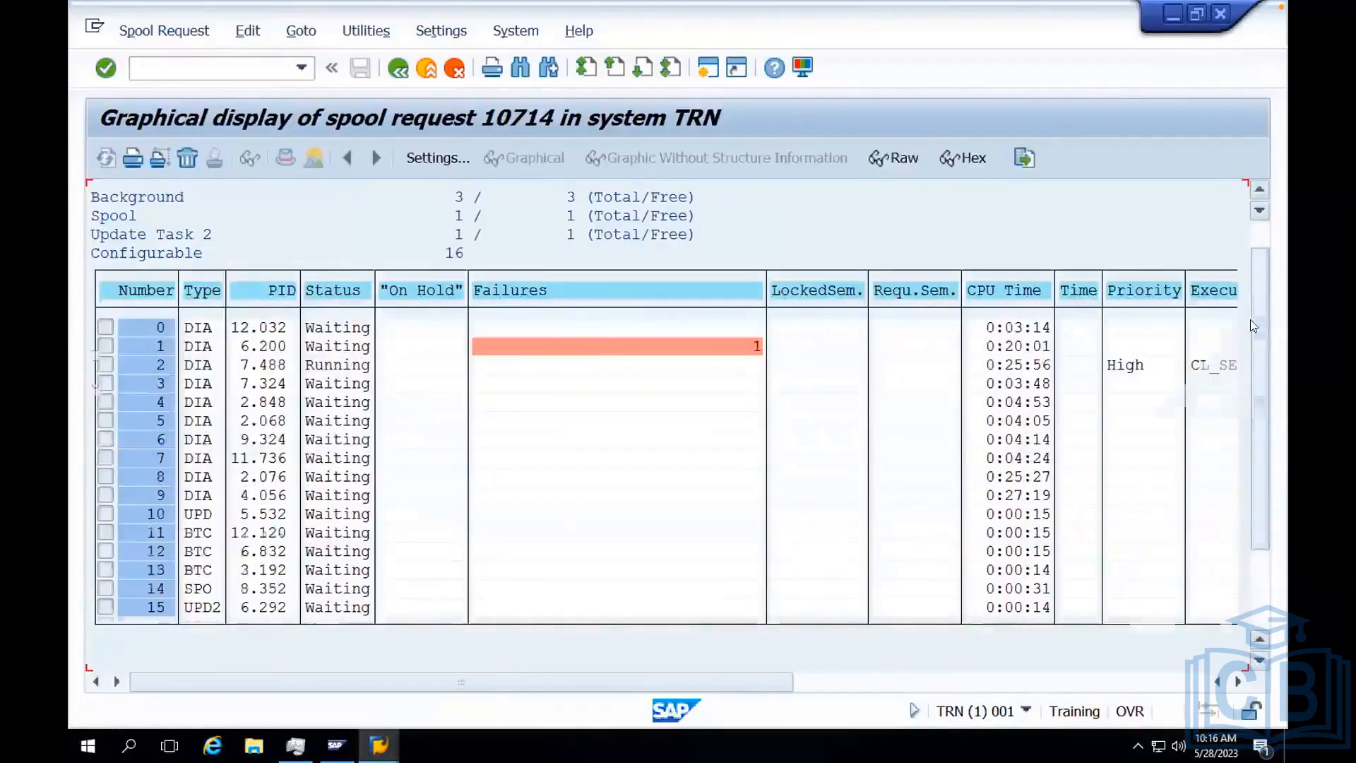
pyautogui.scroll(3, 1250, 319)
pyautogui.scroll(1, 1253, 258)
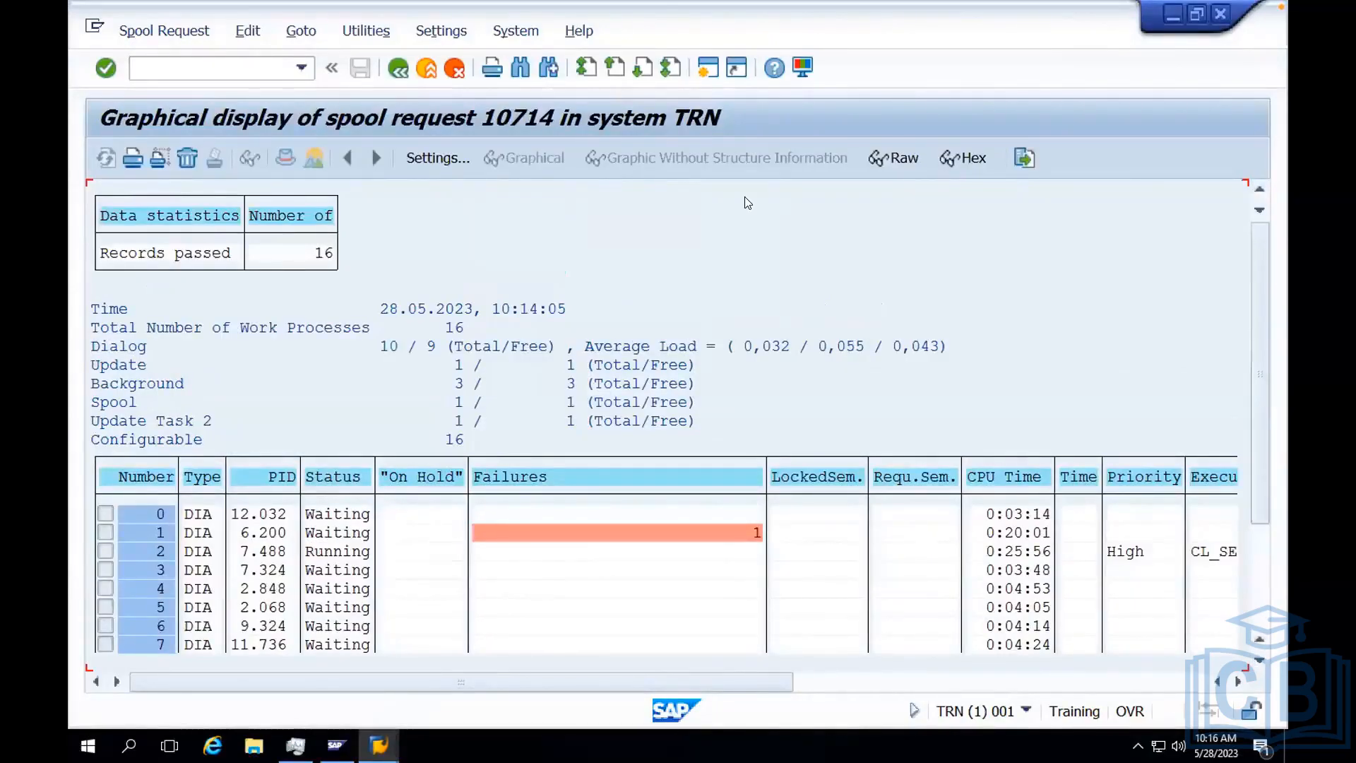
# Return to the list of spool requests and call up the deletion of the FP request, cancelling it and clearing its selection.
pyautogui.click(397, 70)
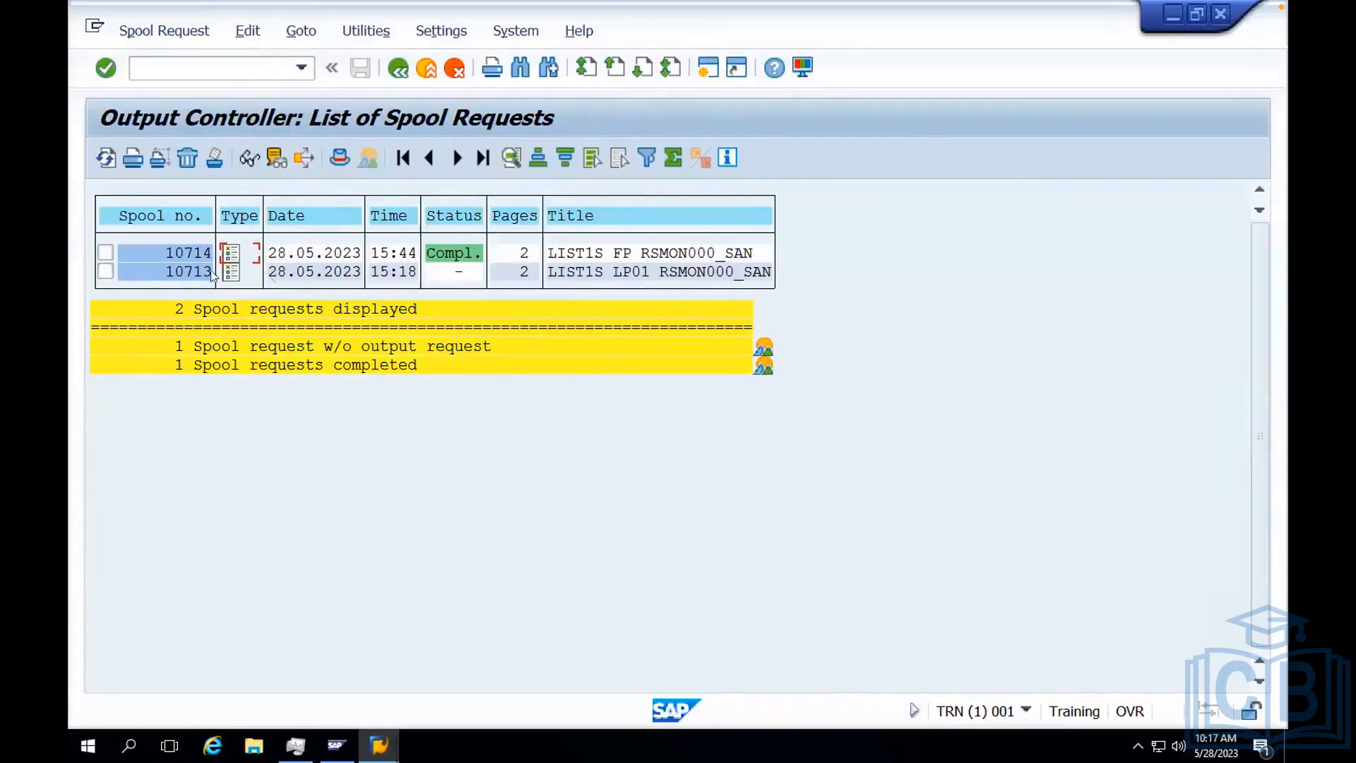
pyautogui.click(106, 253)
pyautogui.click(185, 160)
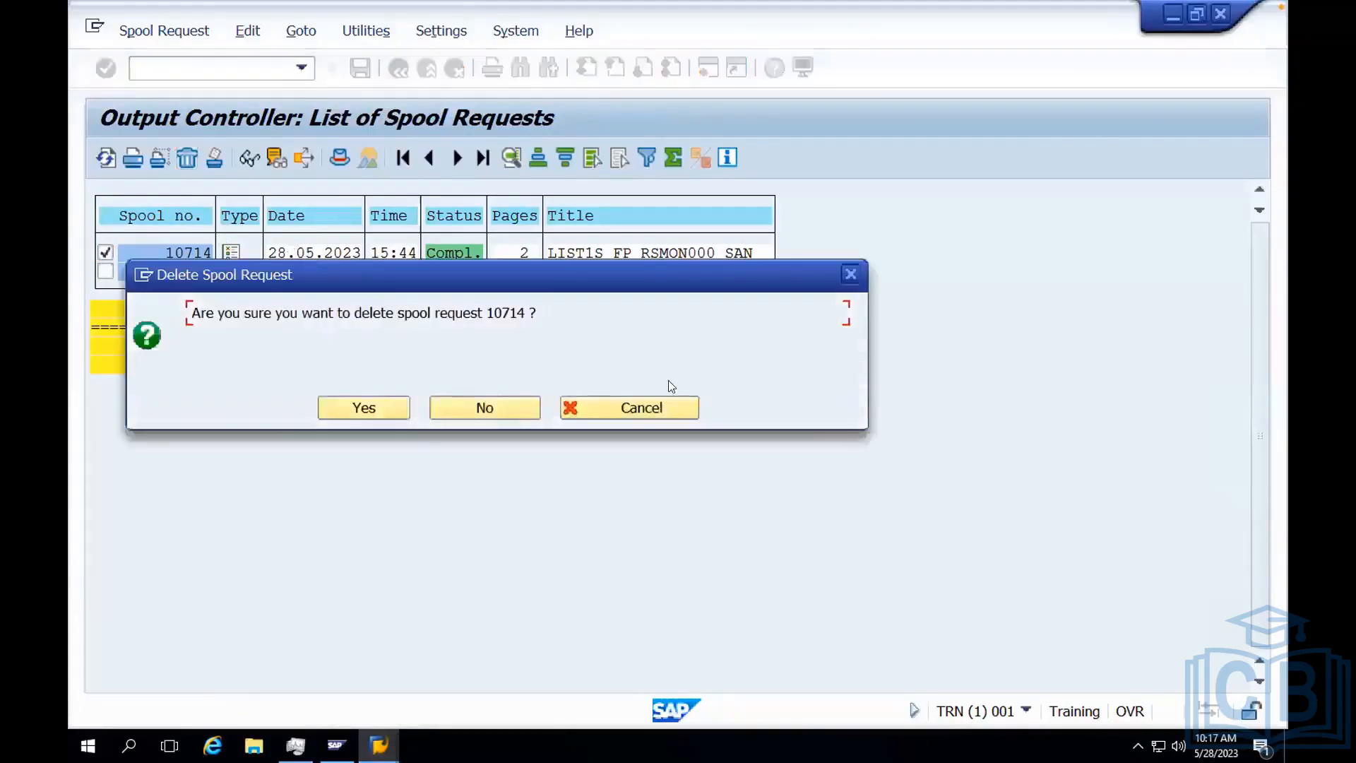
pyautogui.click(639, 408)
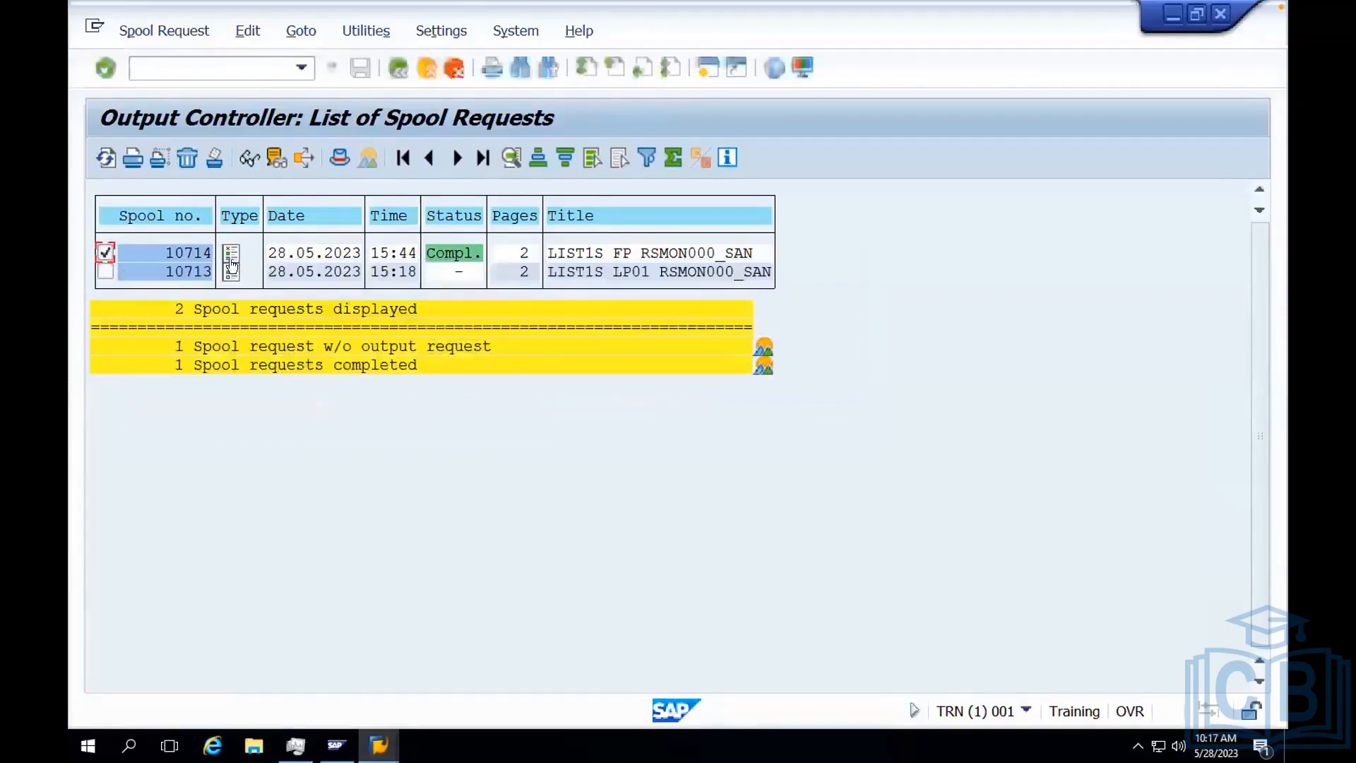
pyautogui.click(106, 253)
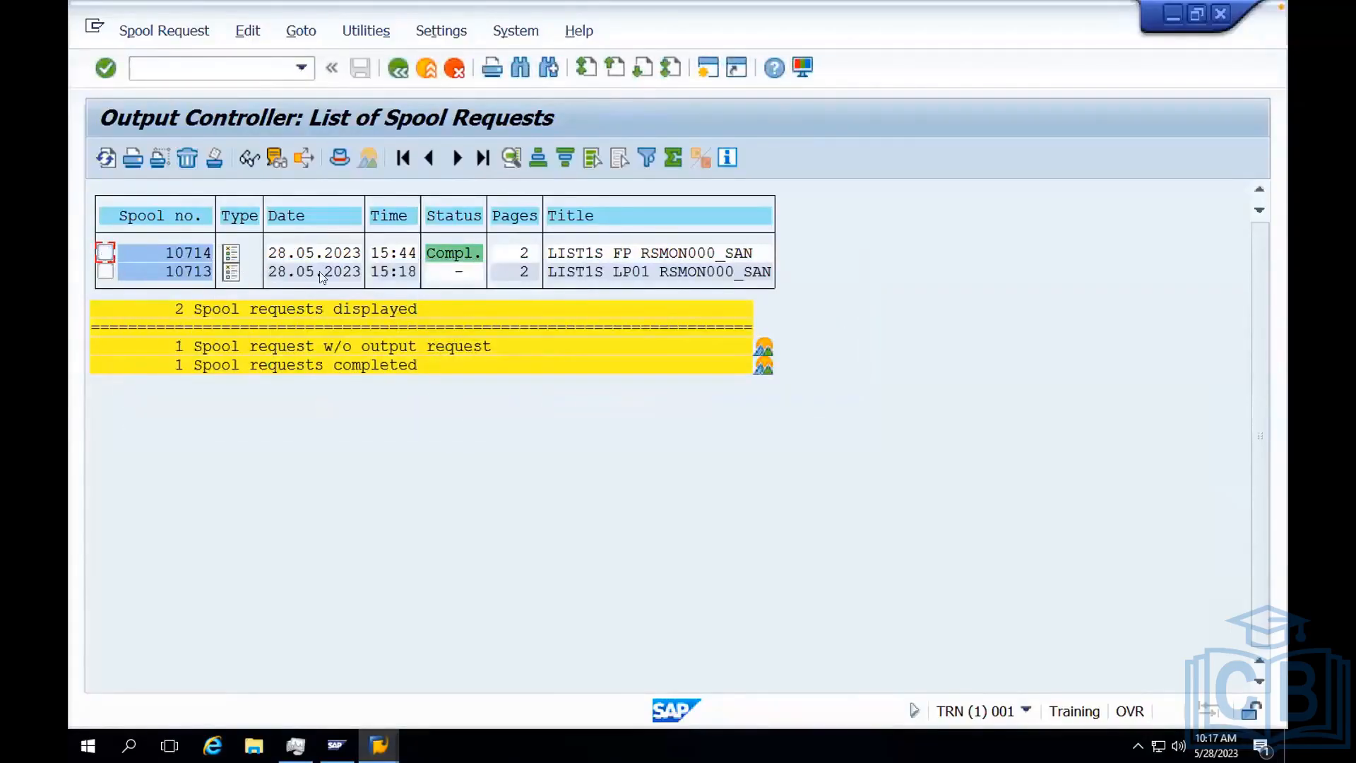
# Display the contents of the FP spool request again, examine its work process rows and return to the list.
pyautogui.click(231, 254)
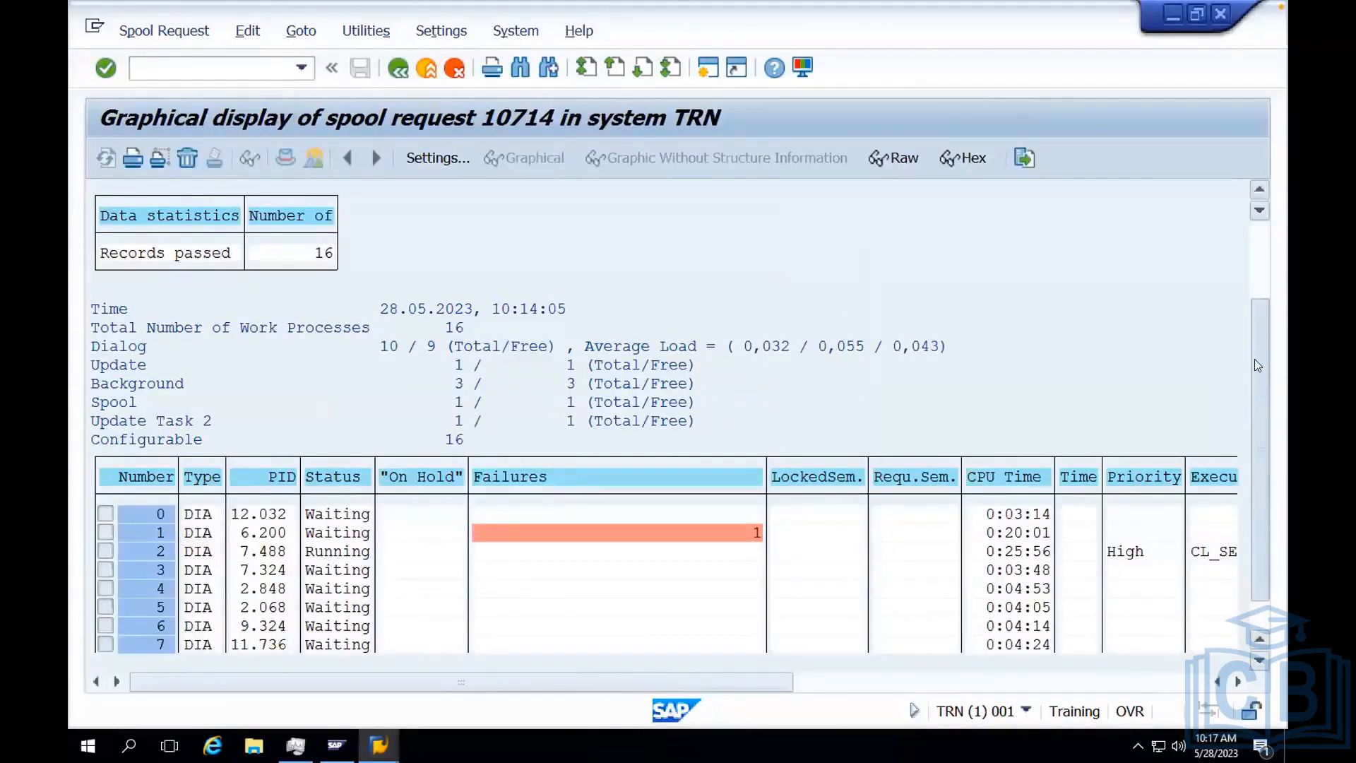
pyautogui.scroll(-3, 1255, 358)
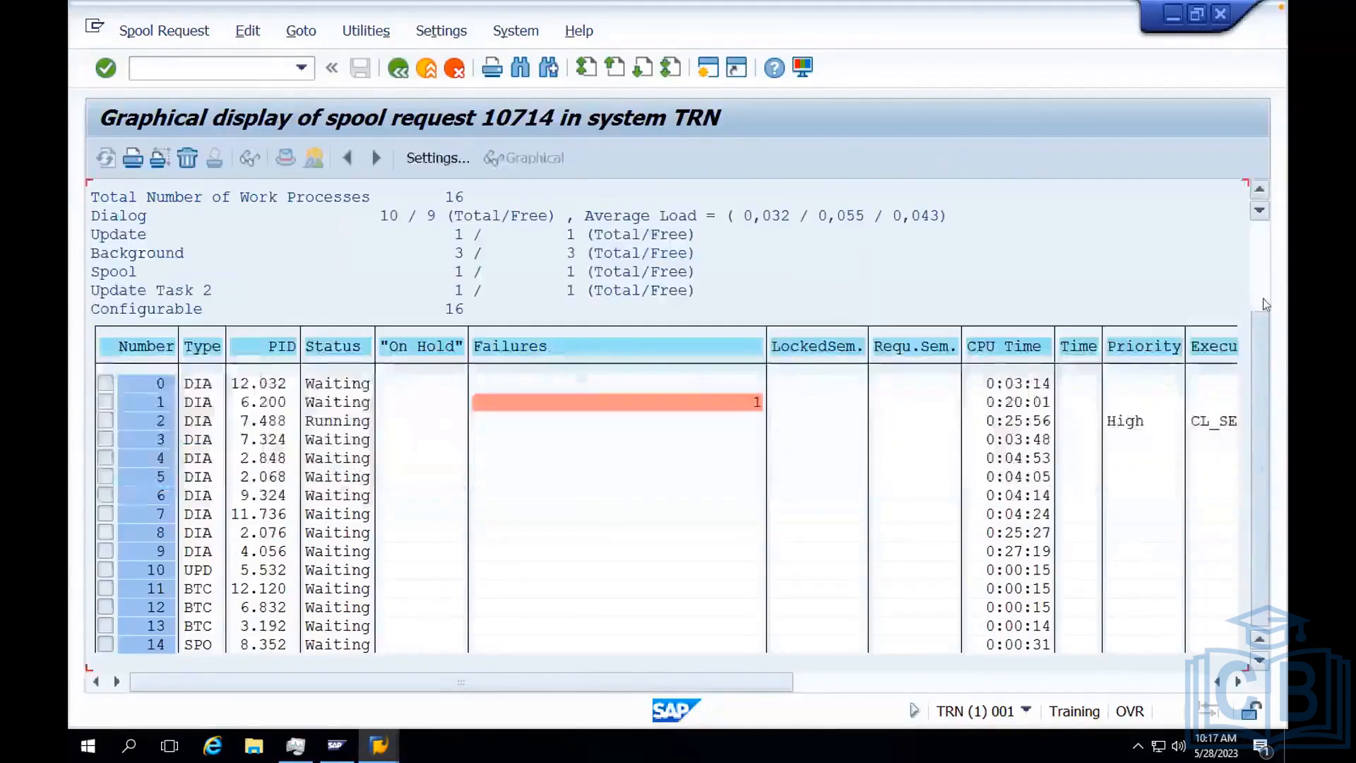
pyautogui.click(398, 71)
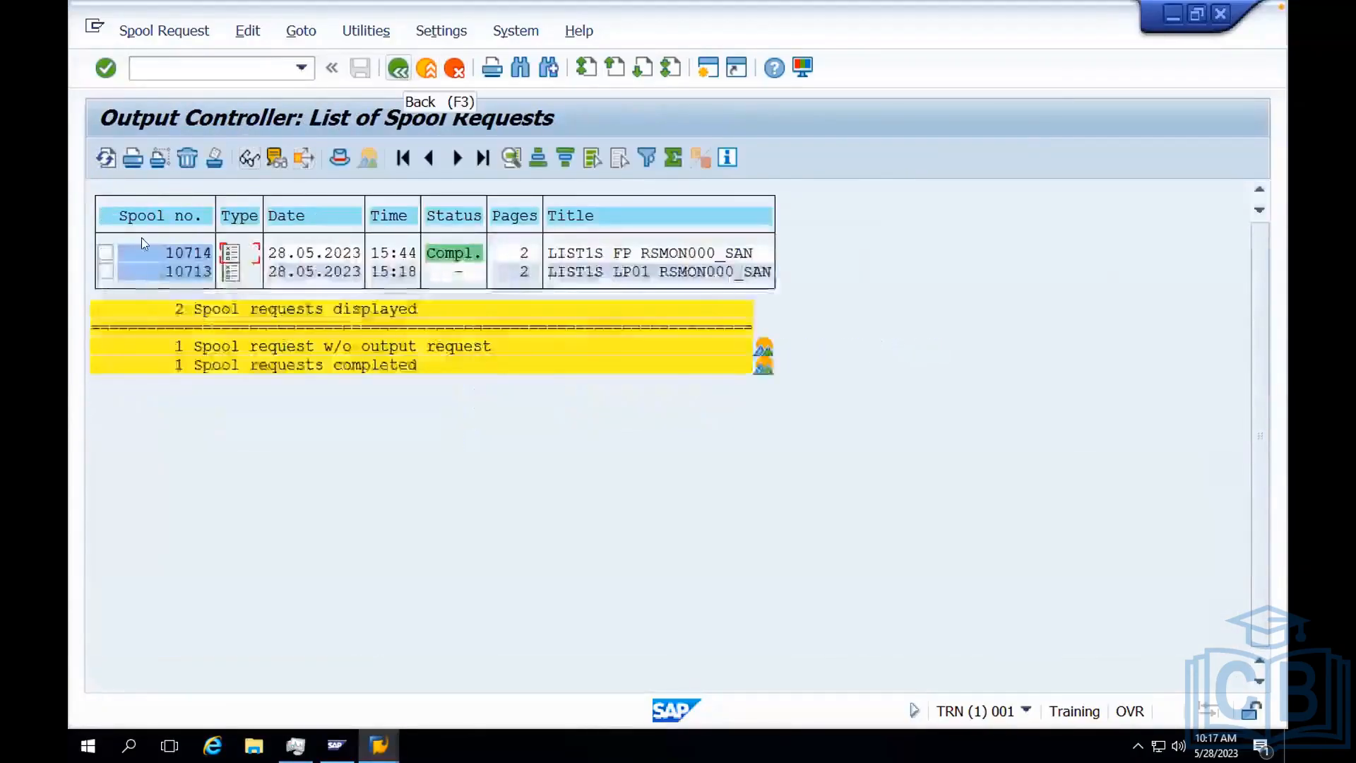
# Delete the completed spool request sent to FP.
pyautogui.click(104, 252)
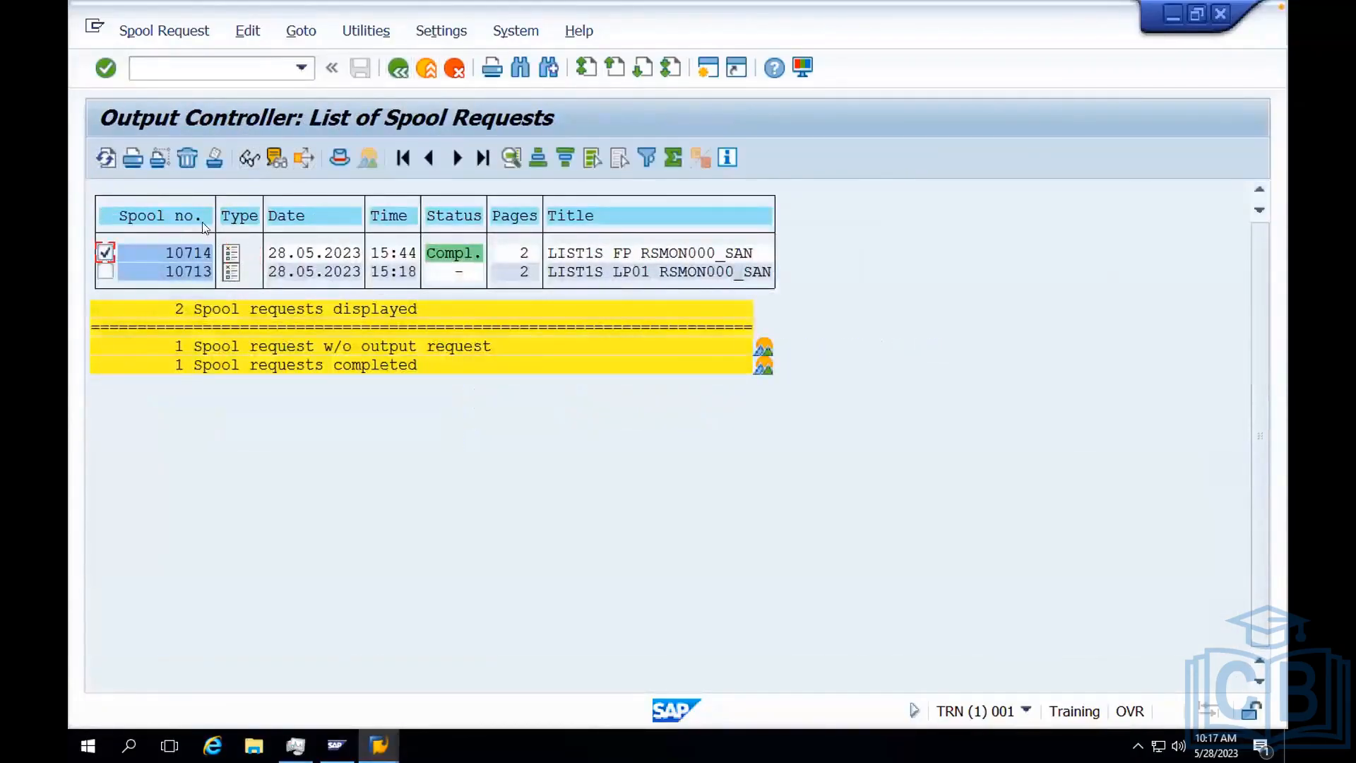
pyautogui.click(184, 160)
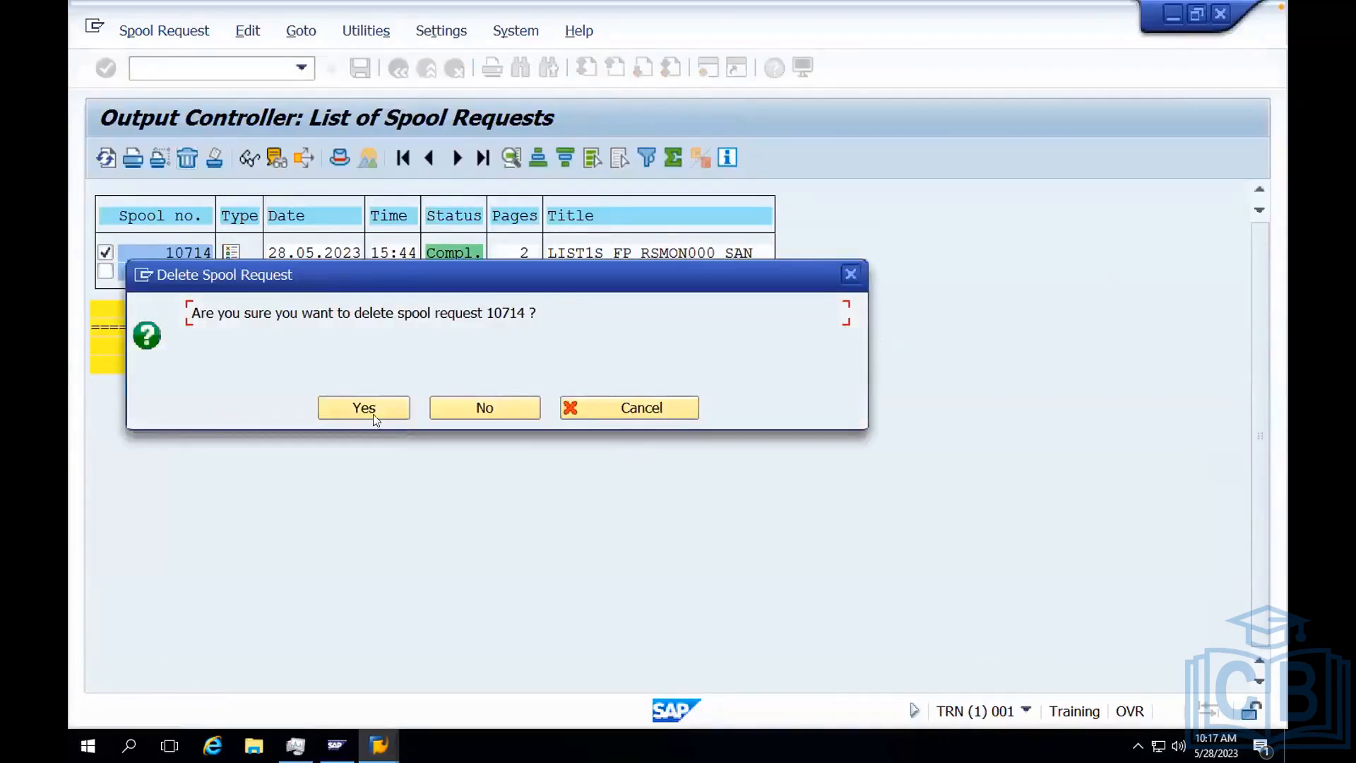
pyautogui.click(370, 408)
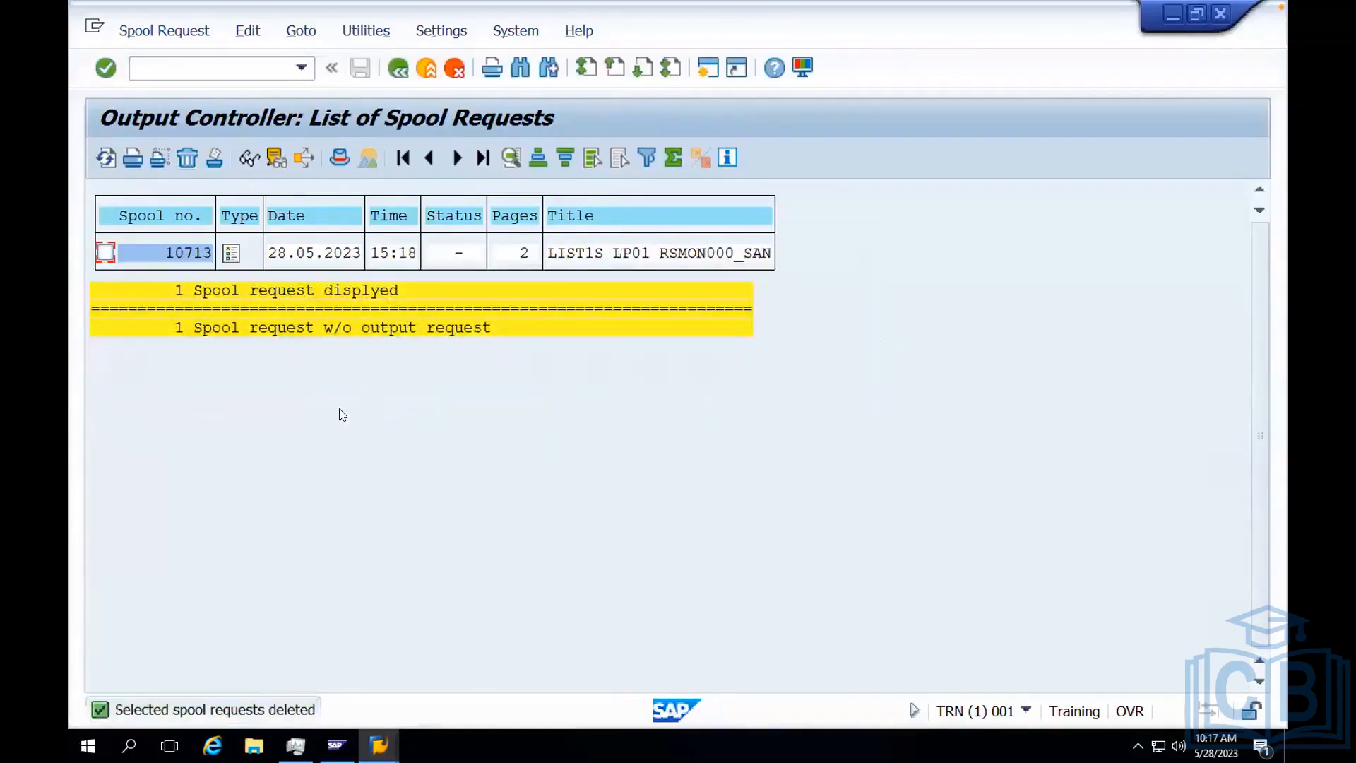
# Leave the output controller and open ABAP program execution with transaction SA38.
pyautogui.click(398, 70)
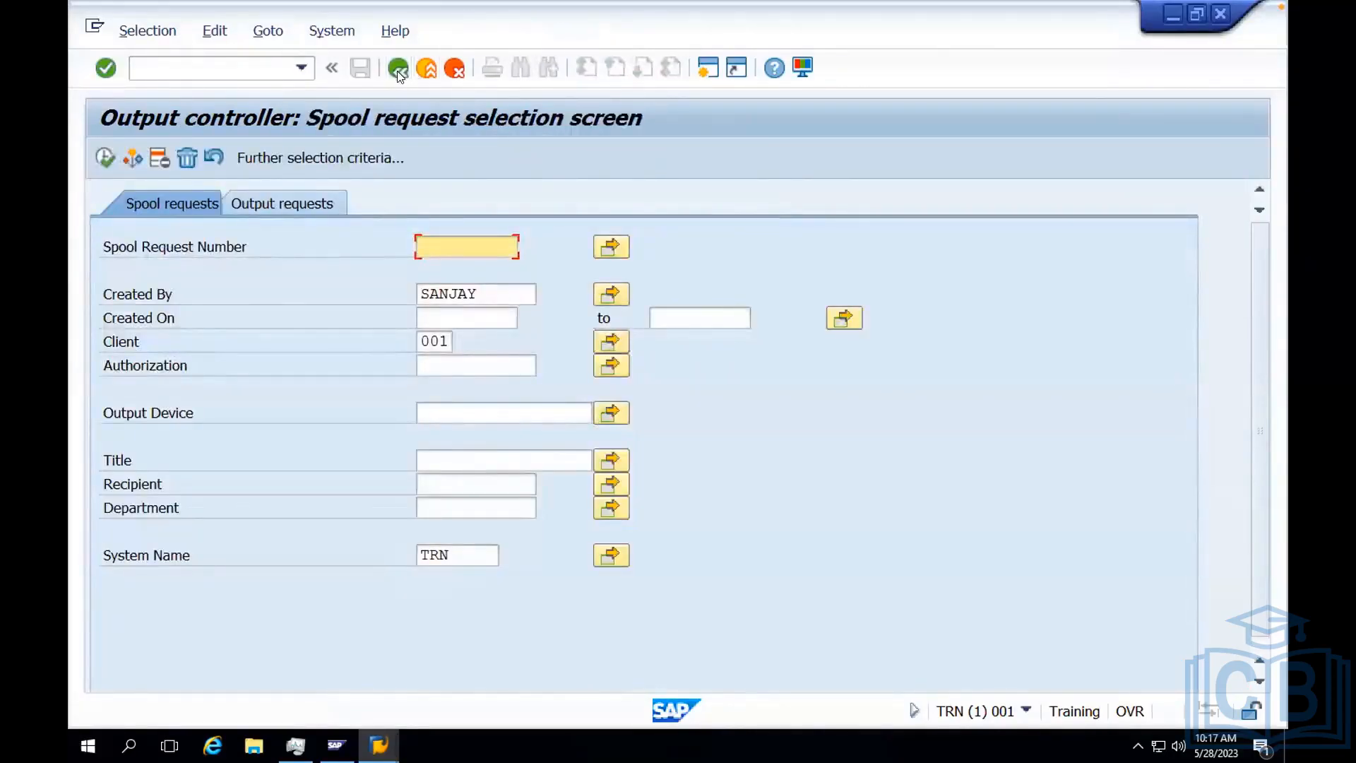
pyautogui.click(398, 69)
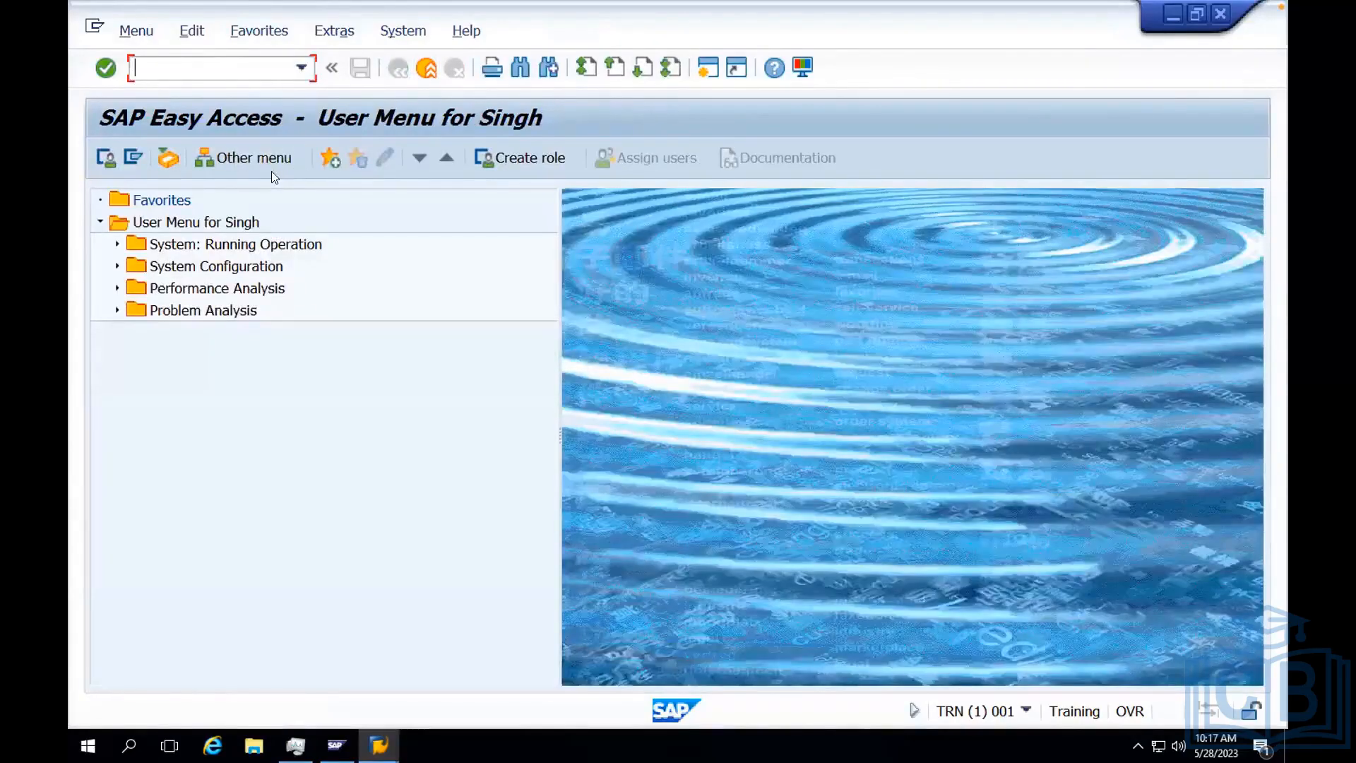
pyautogui.write('sa38')
pyautogui.press('Return')
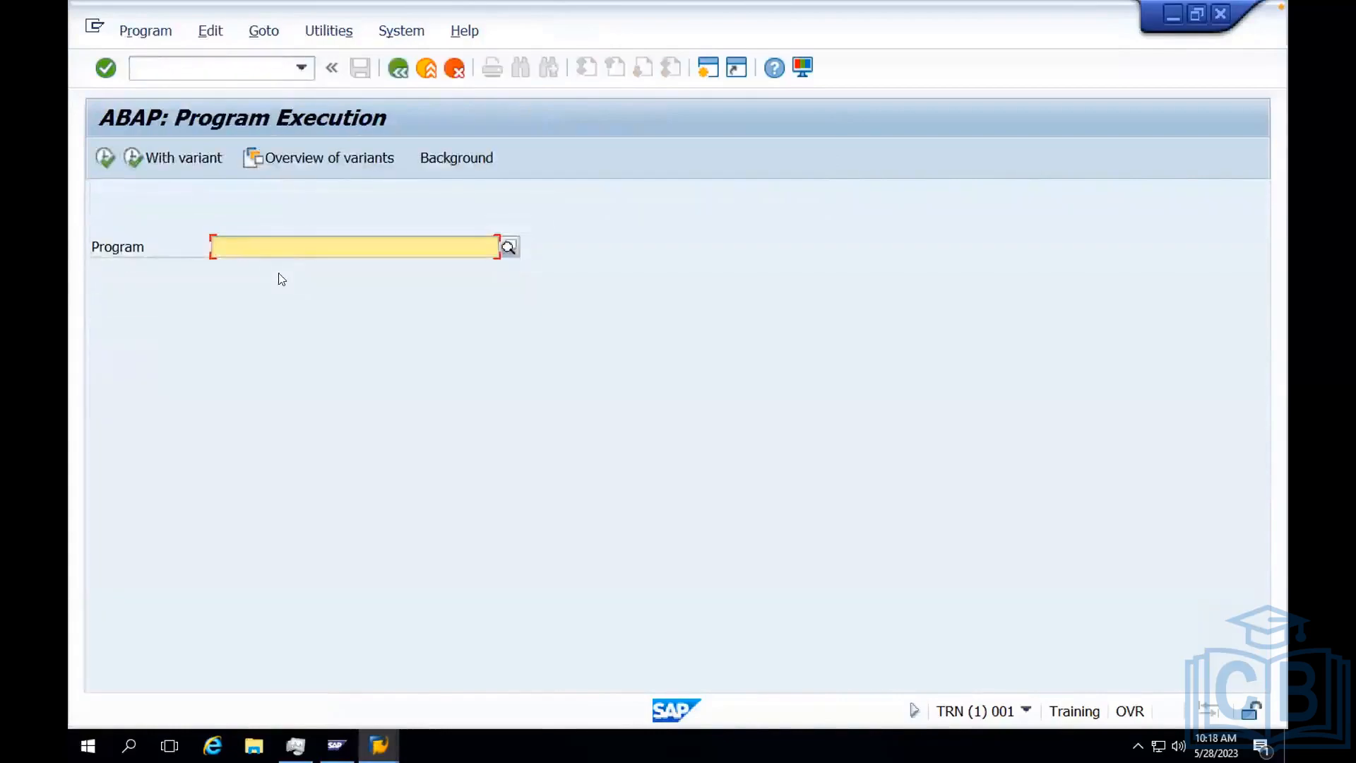
# Execute the program RSPO1041 to open the criteria for deleting old spool requests.
pyautogui.write('r')
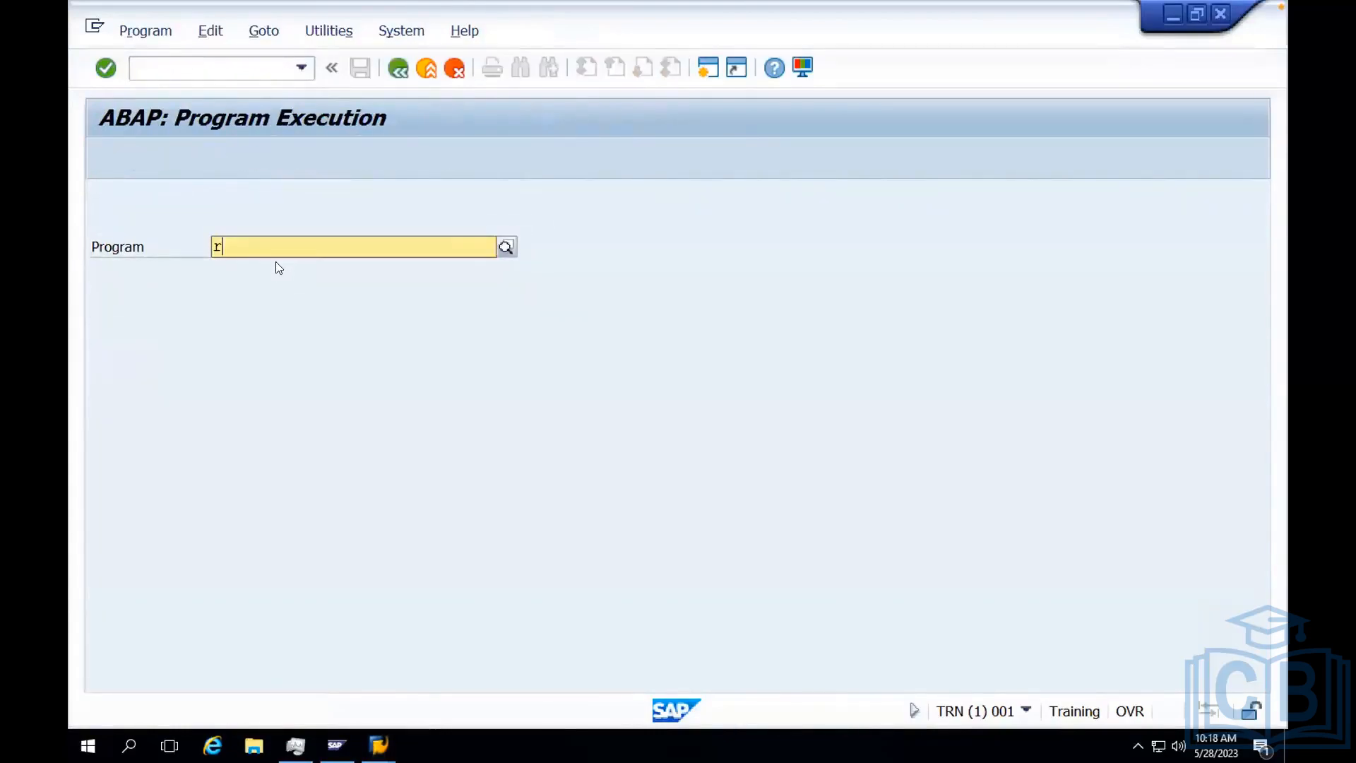
pyautogui.write('spo1041')
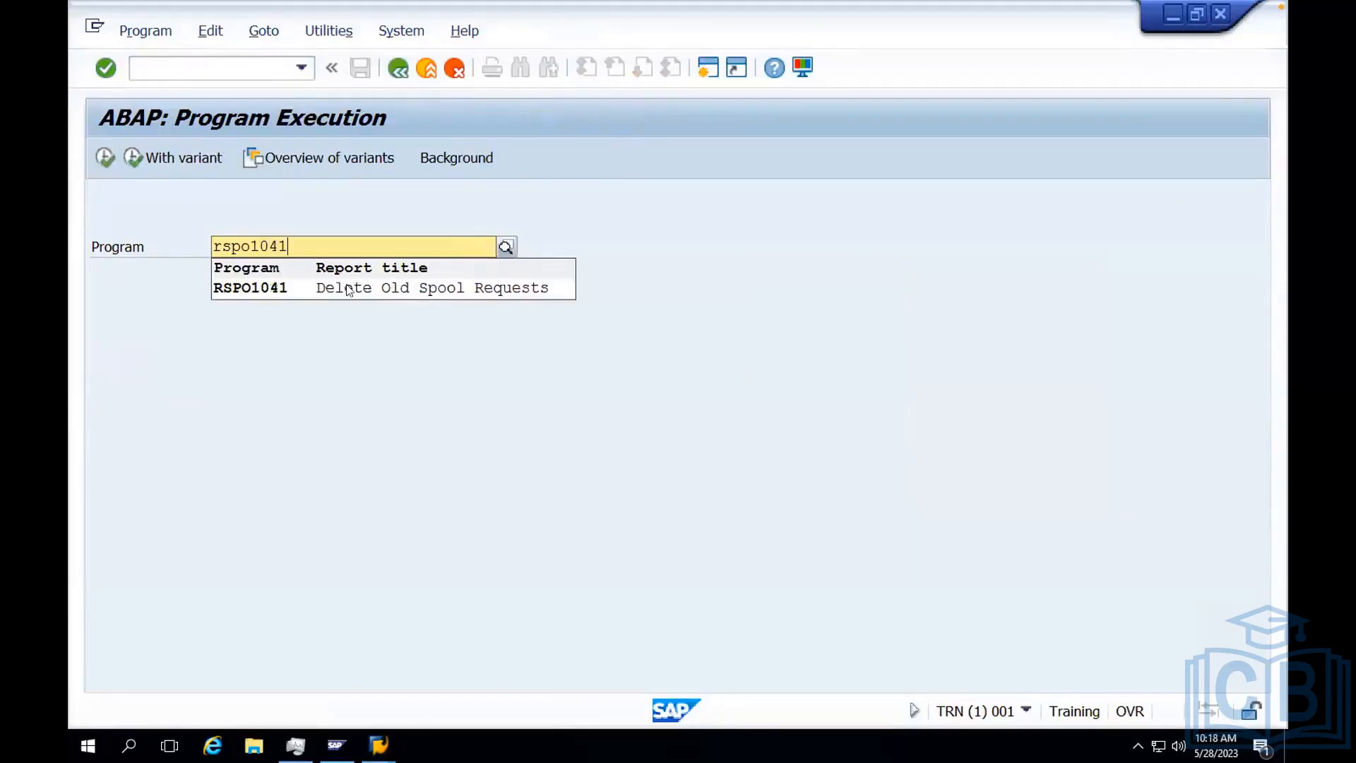
pyautogui.click(382, 290)
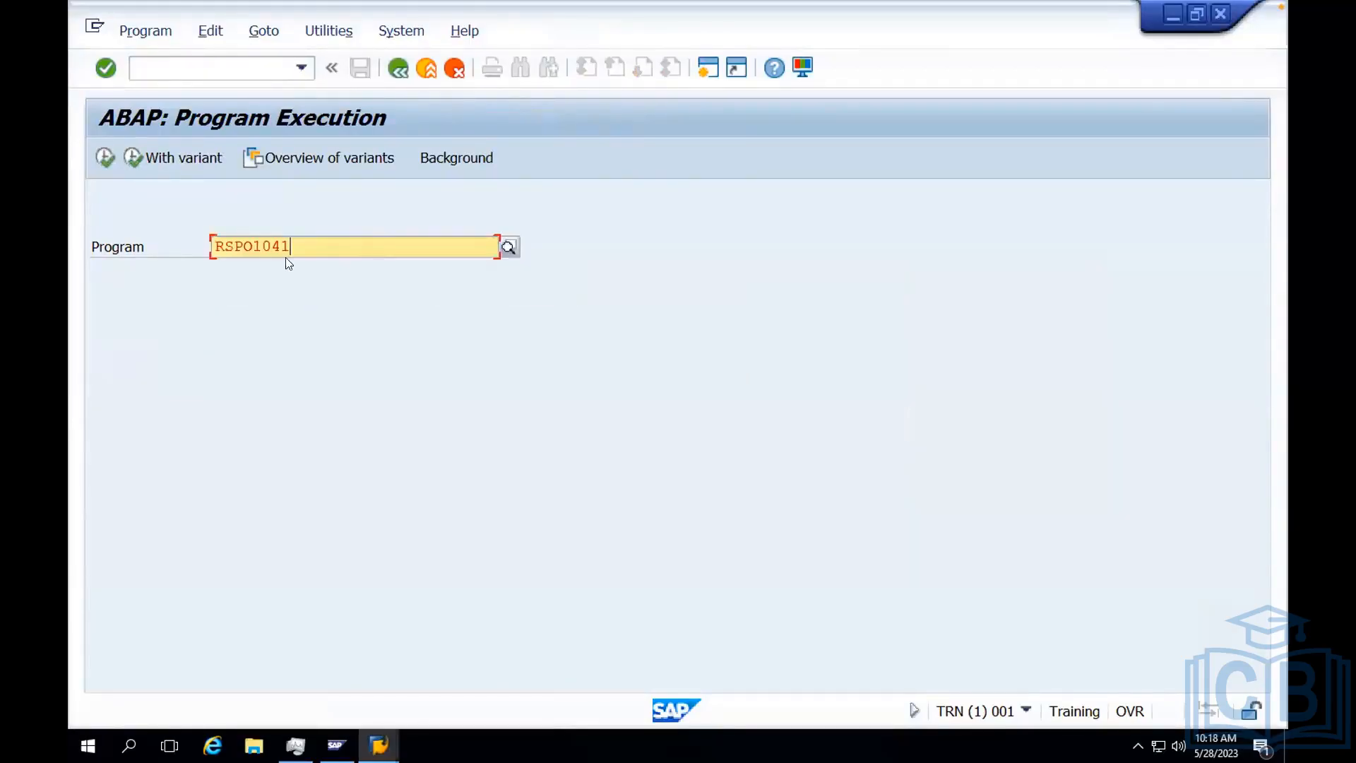
pyautogui.click(103, 160)
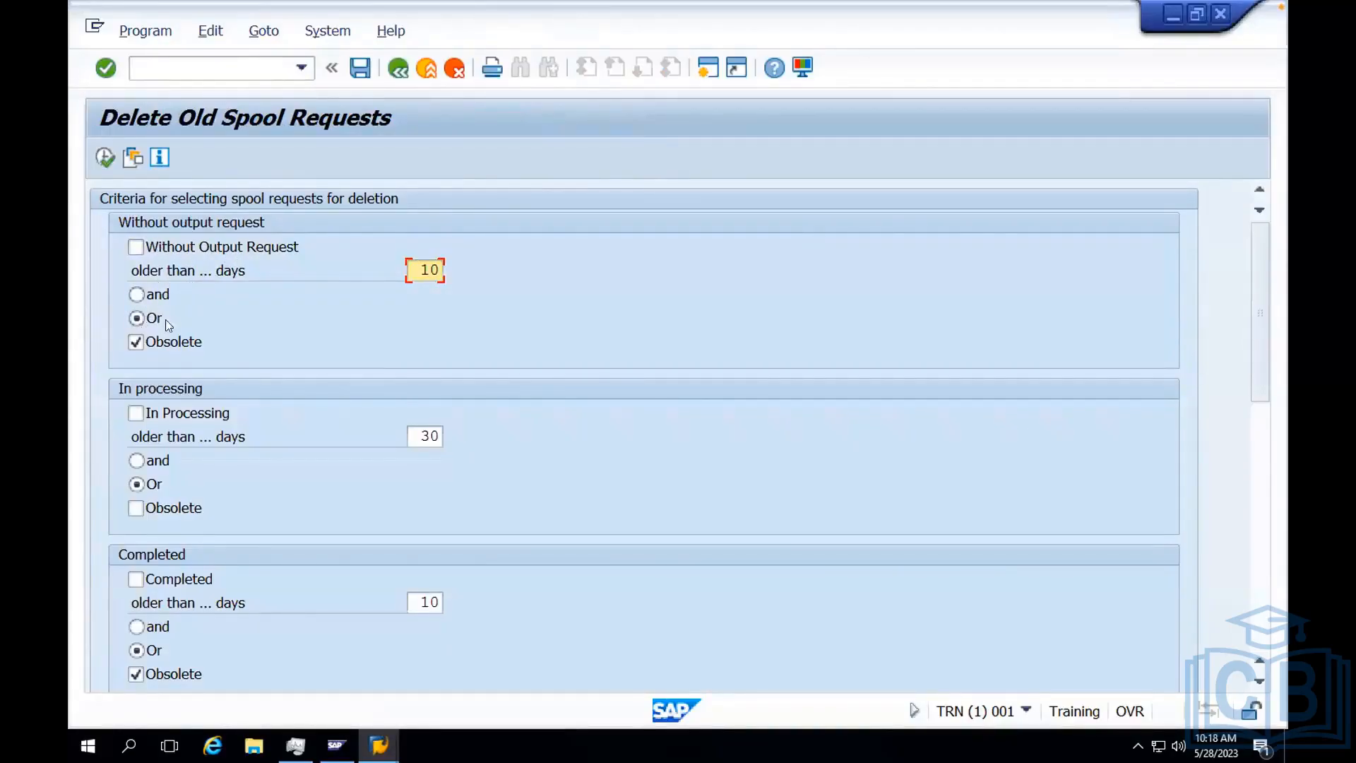
# Set the age limit for spool requests without an output request to 1 day.
pyautogui.doubleClick(418, 267)
pyautogui.press('Delete')
pyautogui.press('Delete')
pyautogui.write('1')
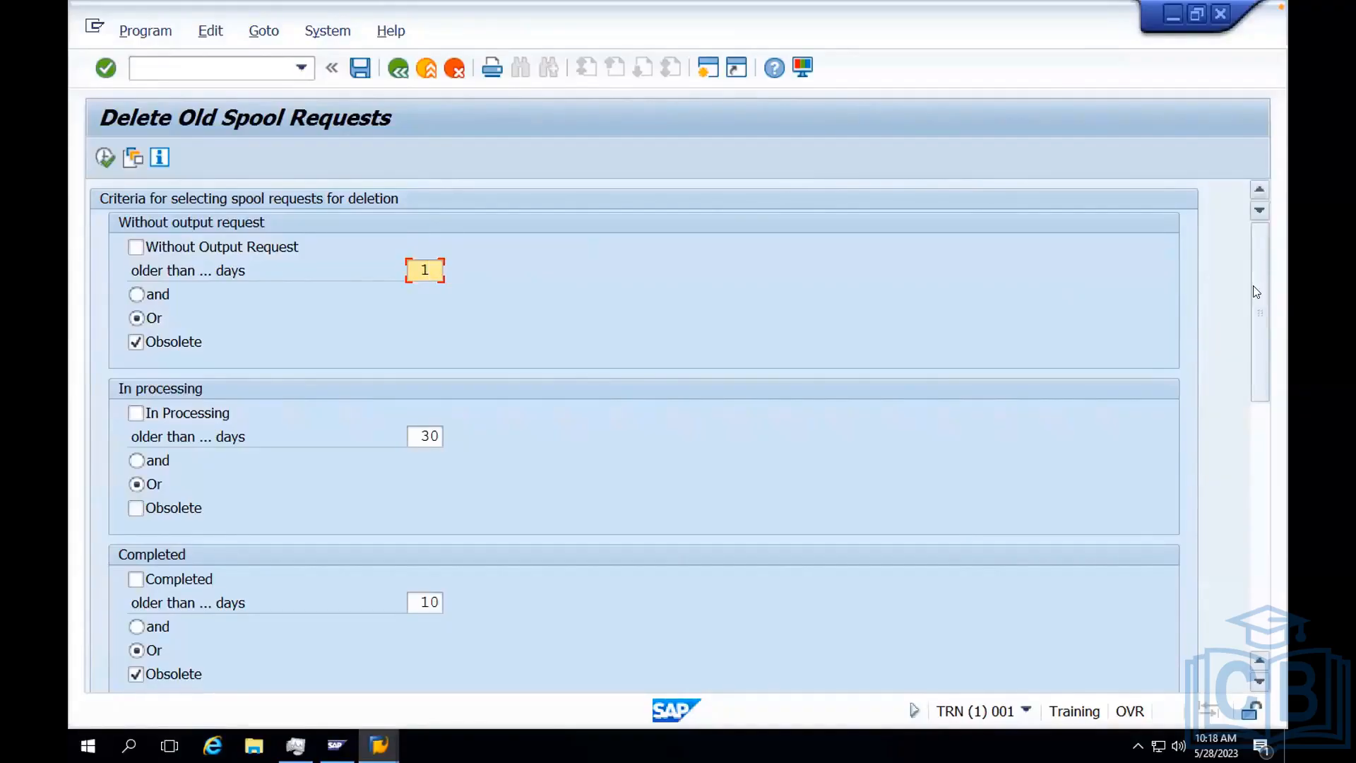
# Include completed spool requests in the deletion and set their age limit to 1 day.
pyautogui.scroll(-1, 1254, 308)
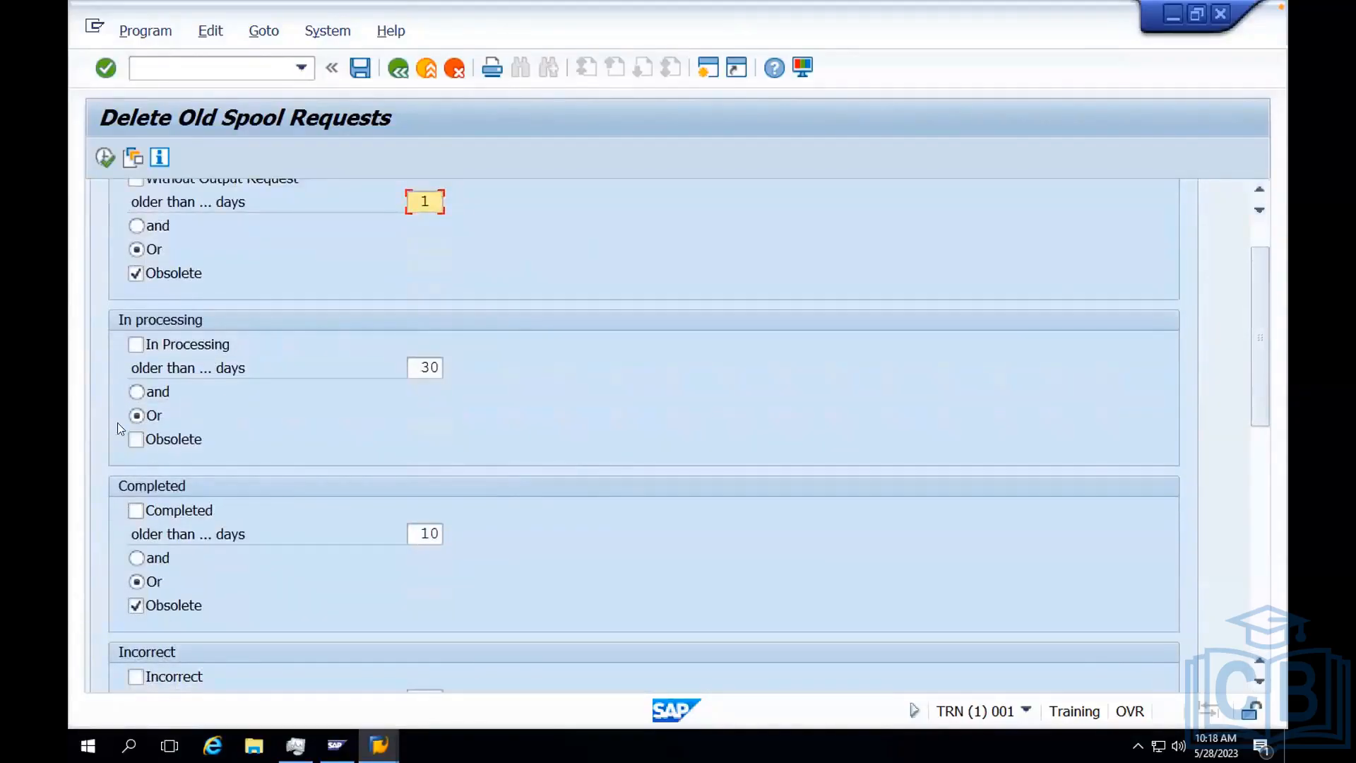
pyautogui.click(135, 509)
pyautogui.click(444, 534)
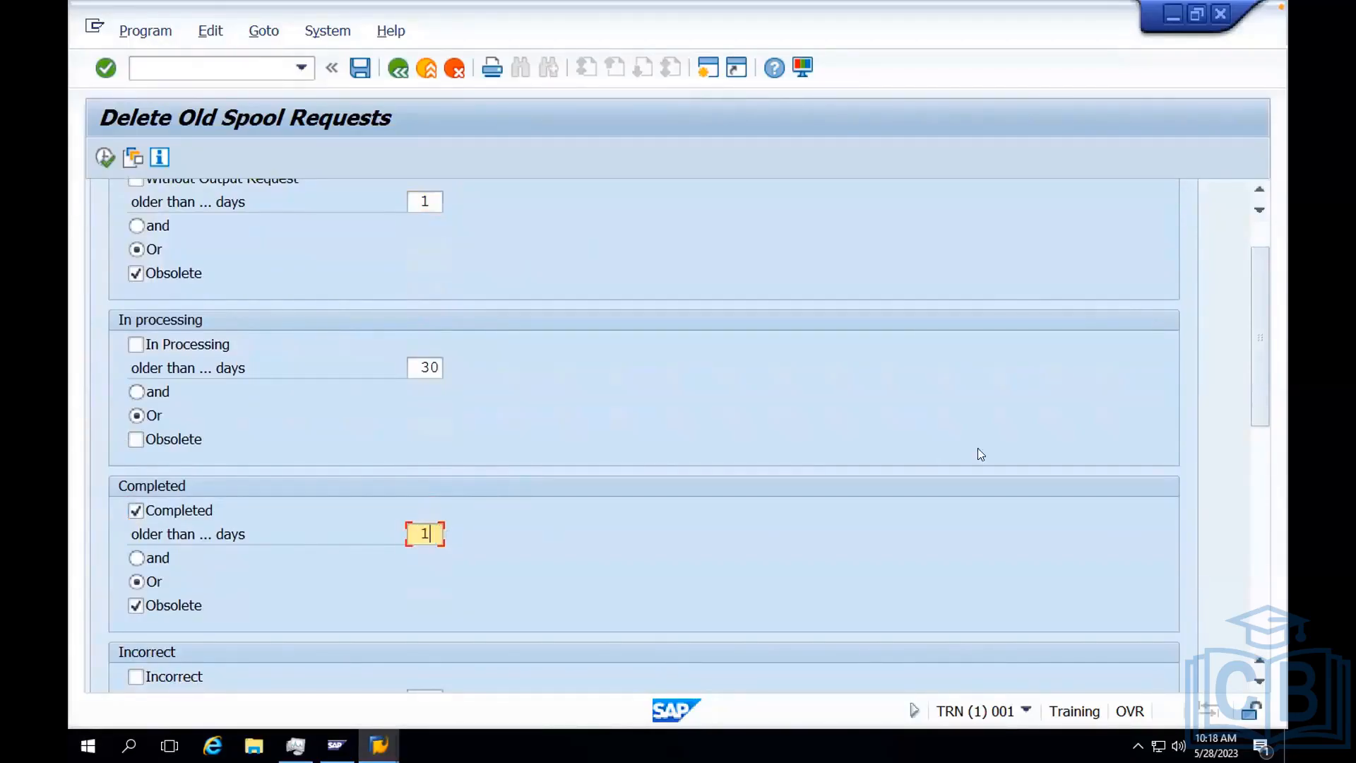
pyautogui.scroll(1, 1250, 289)
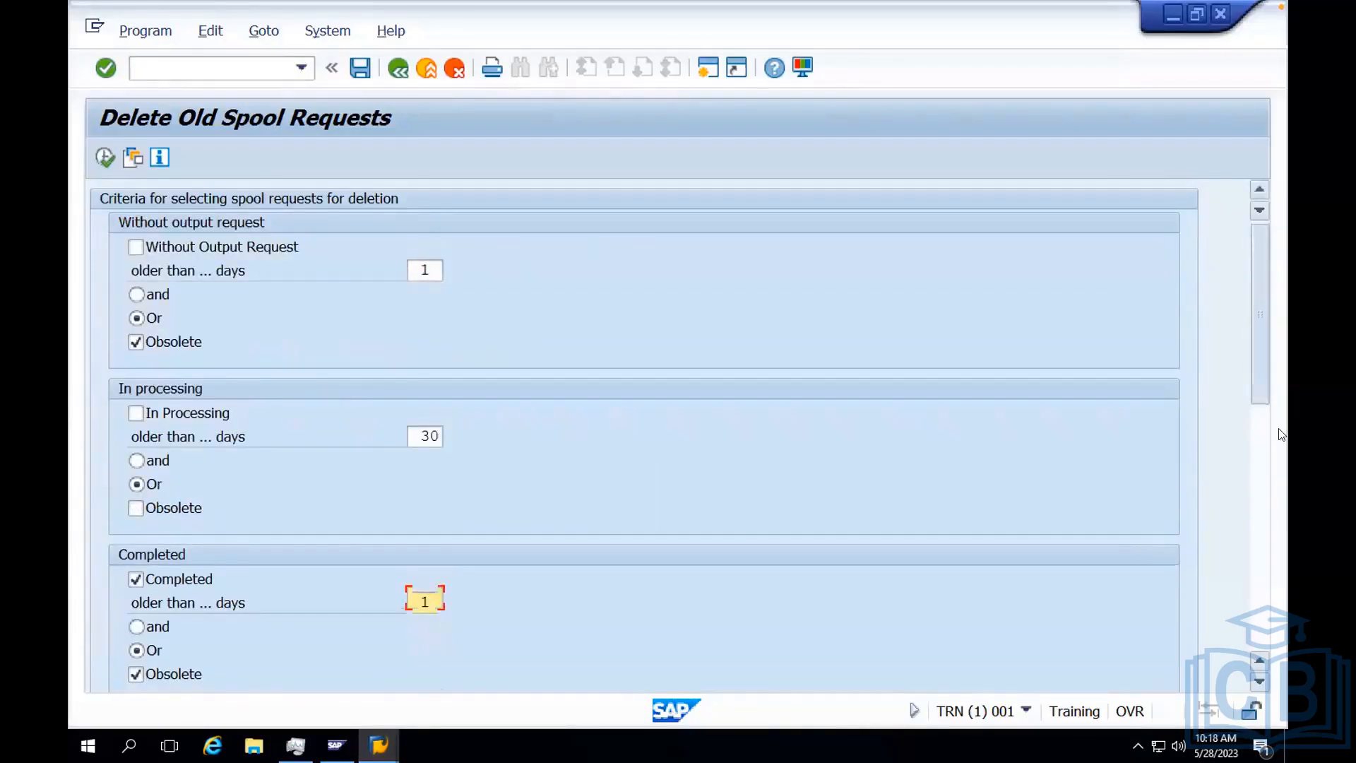
# Include incorrect spool requests in the deletion and set their age limit to 9 days.
pyautogui.scroll(-6, 1282, 435)
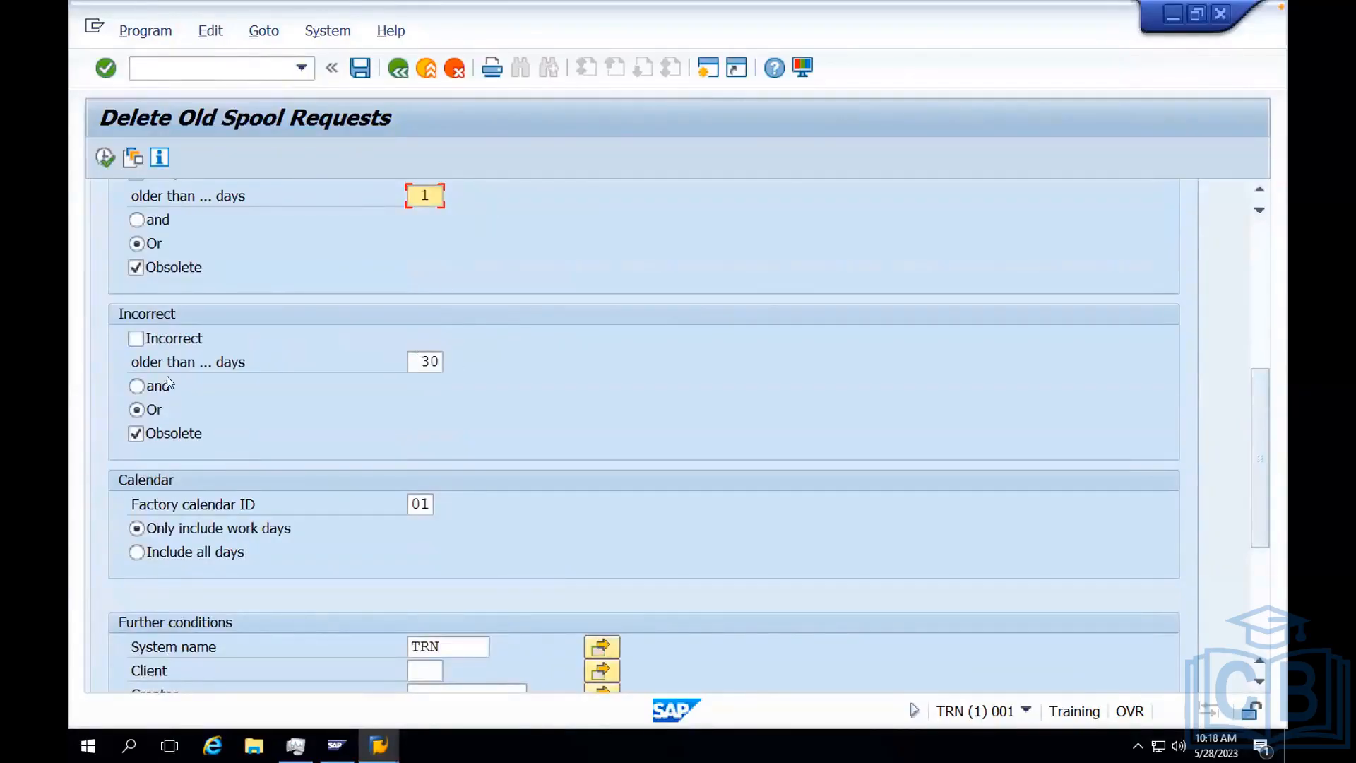
pyautogui.click(136, 341)
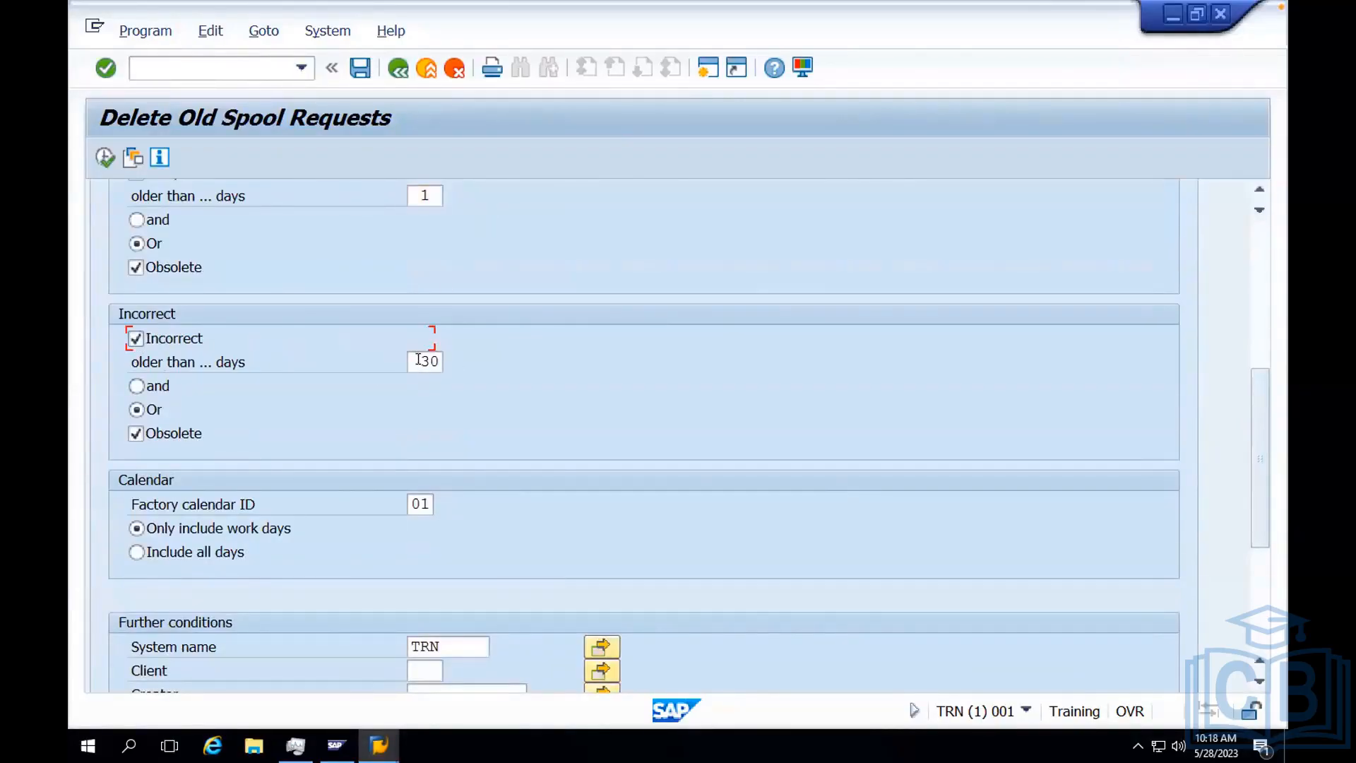
pyautogui.click(422, 362)
pyautogui.moveTo(448, 365); pyautogui.dragTo(449, 367)
# Run the deletion of old spool requests, examine its log and return to the selection criteria.
pyautogui.click(102, 154)
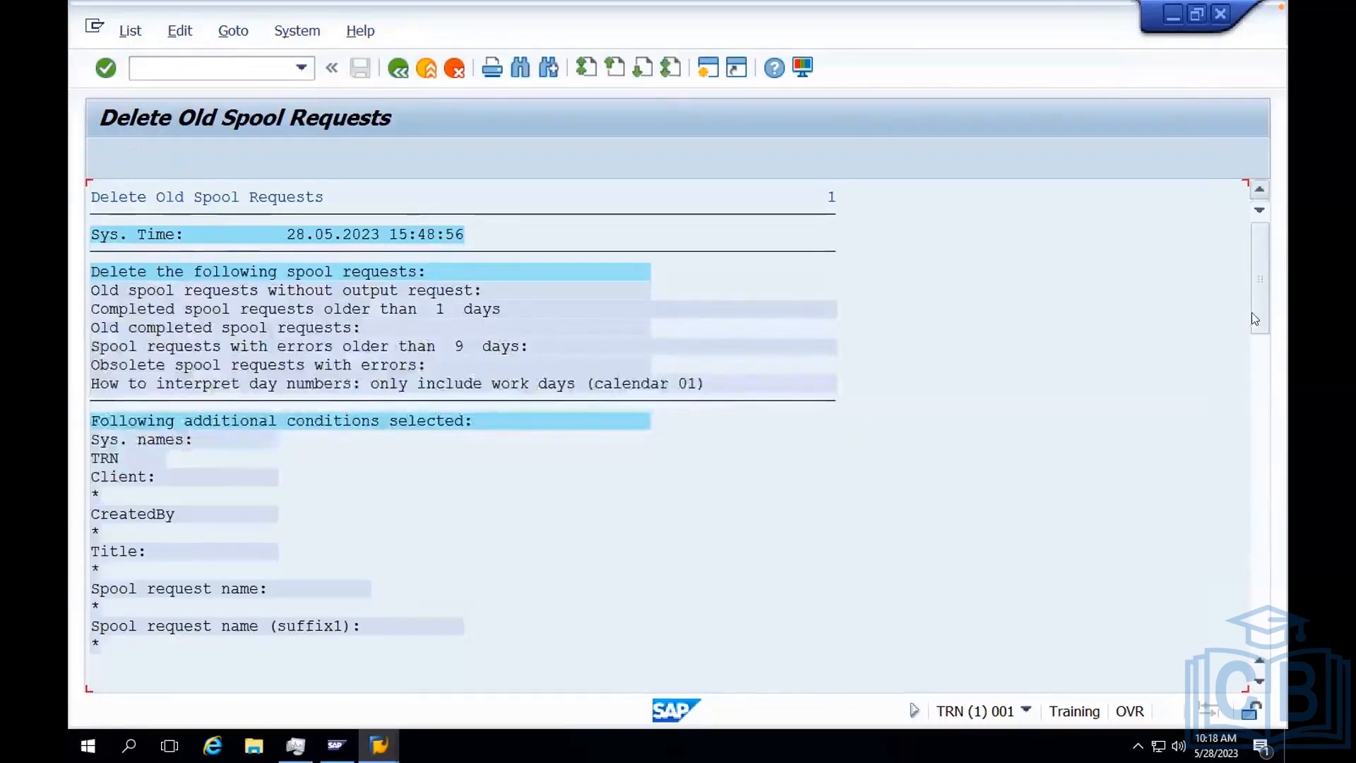
pyautogui.moveTo(1255, 319); pyautogui.dragTo(1251, 225)
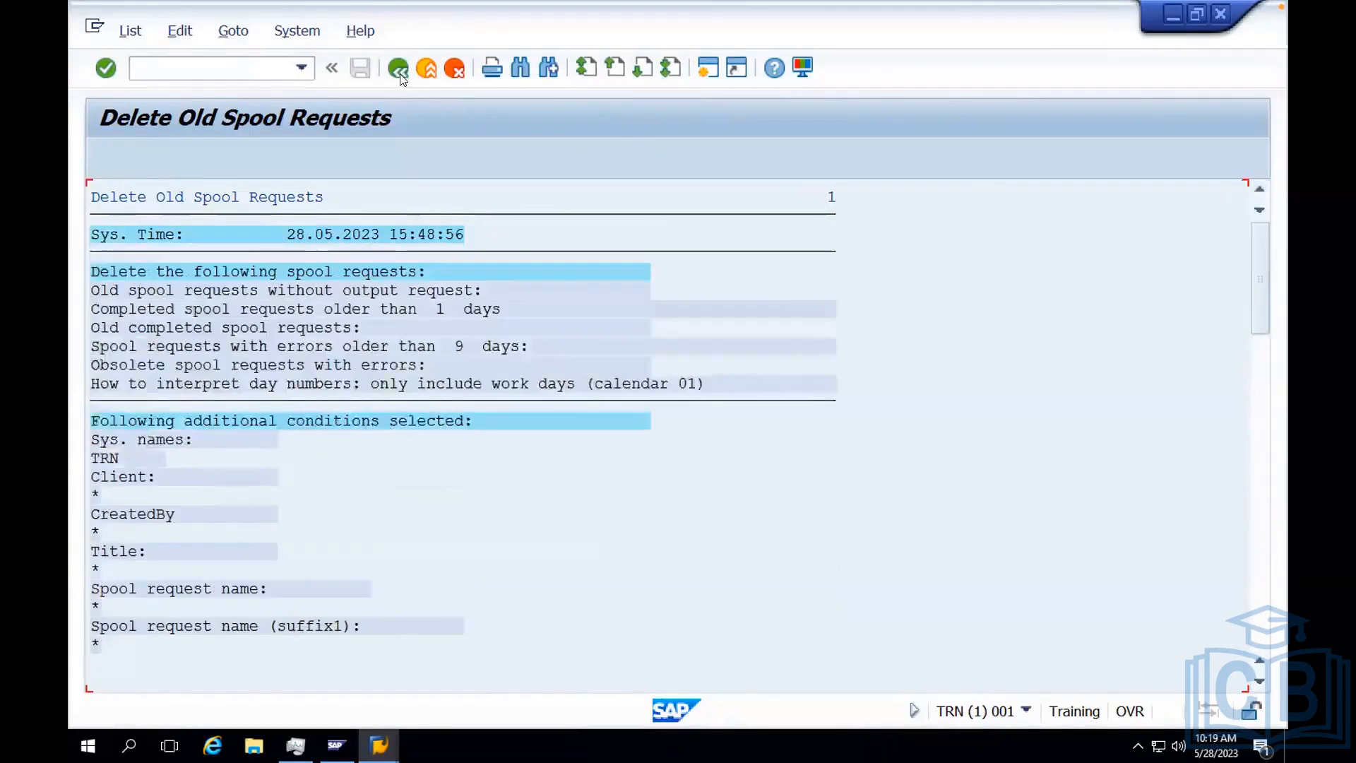
pyautogui.click(398, 68)
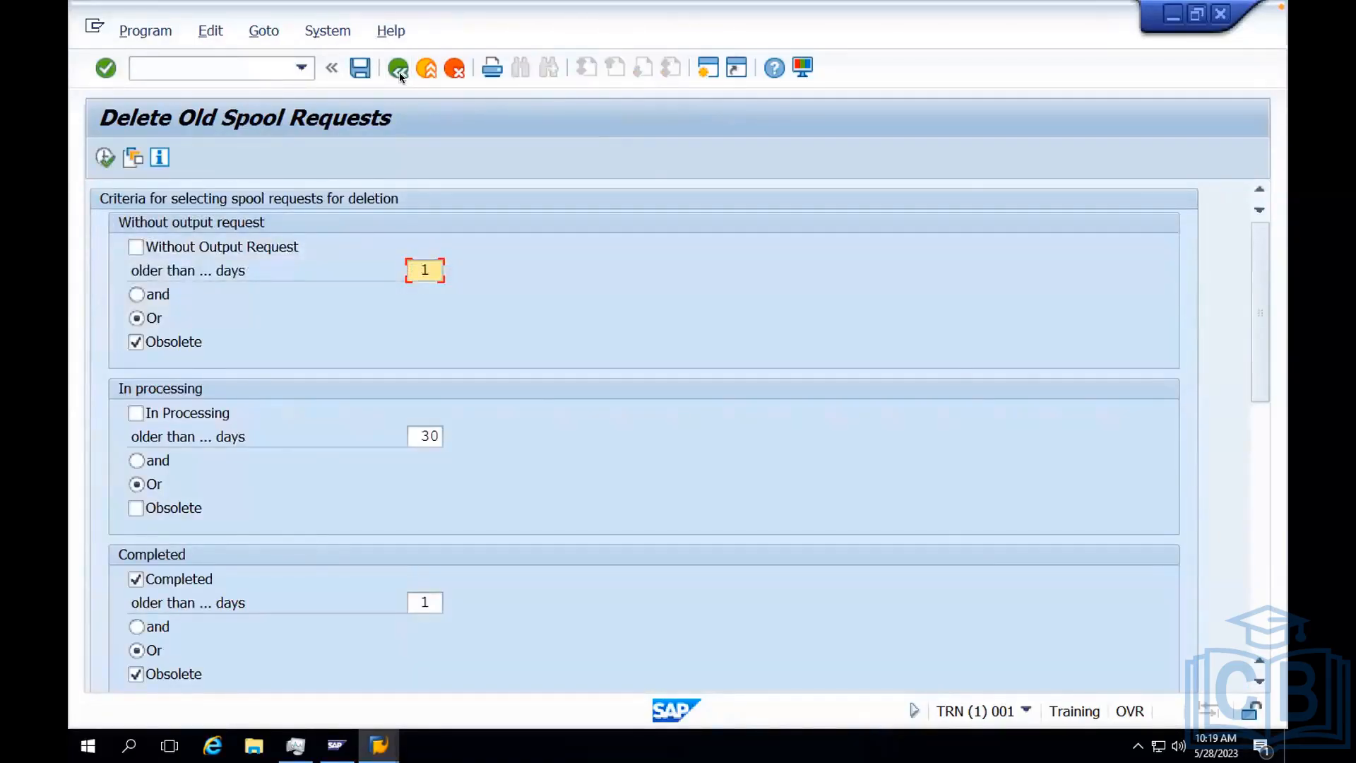
pyautogui.hotkey('ctrl', 'Left')
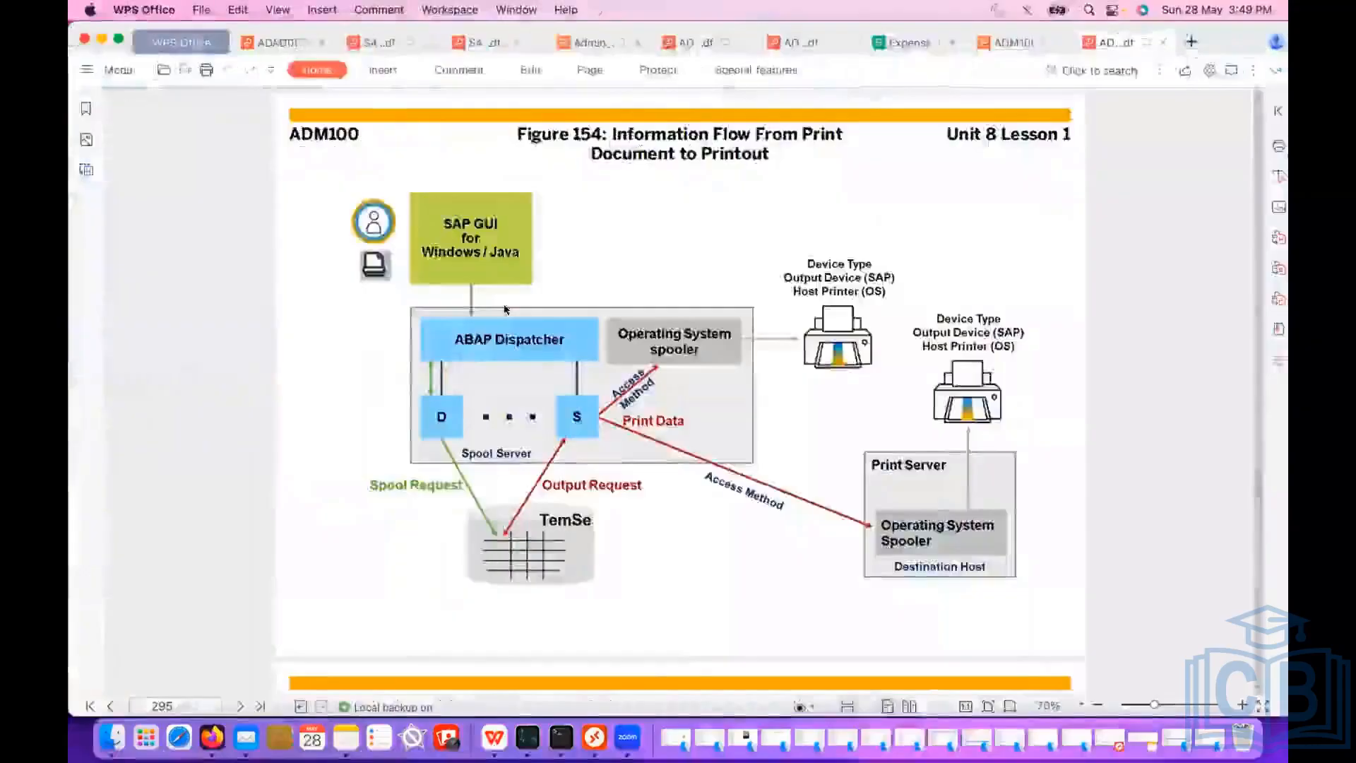
pyautogui.hotkey('ctrl', 'Right')
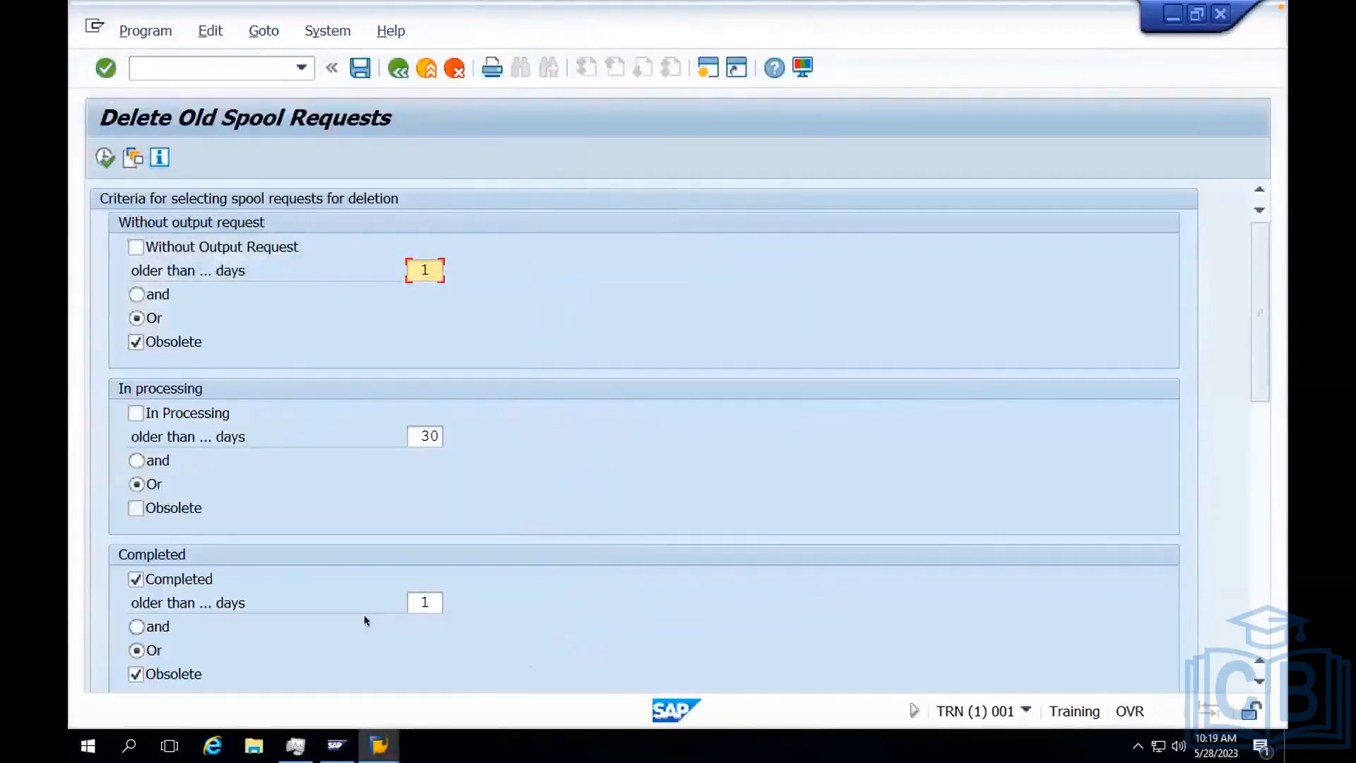
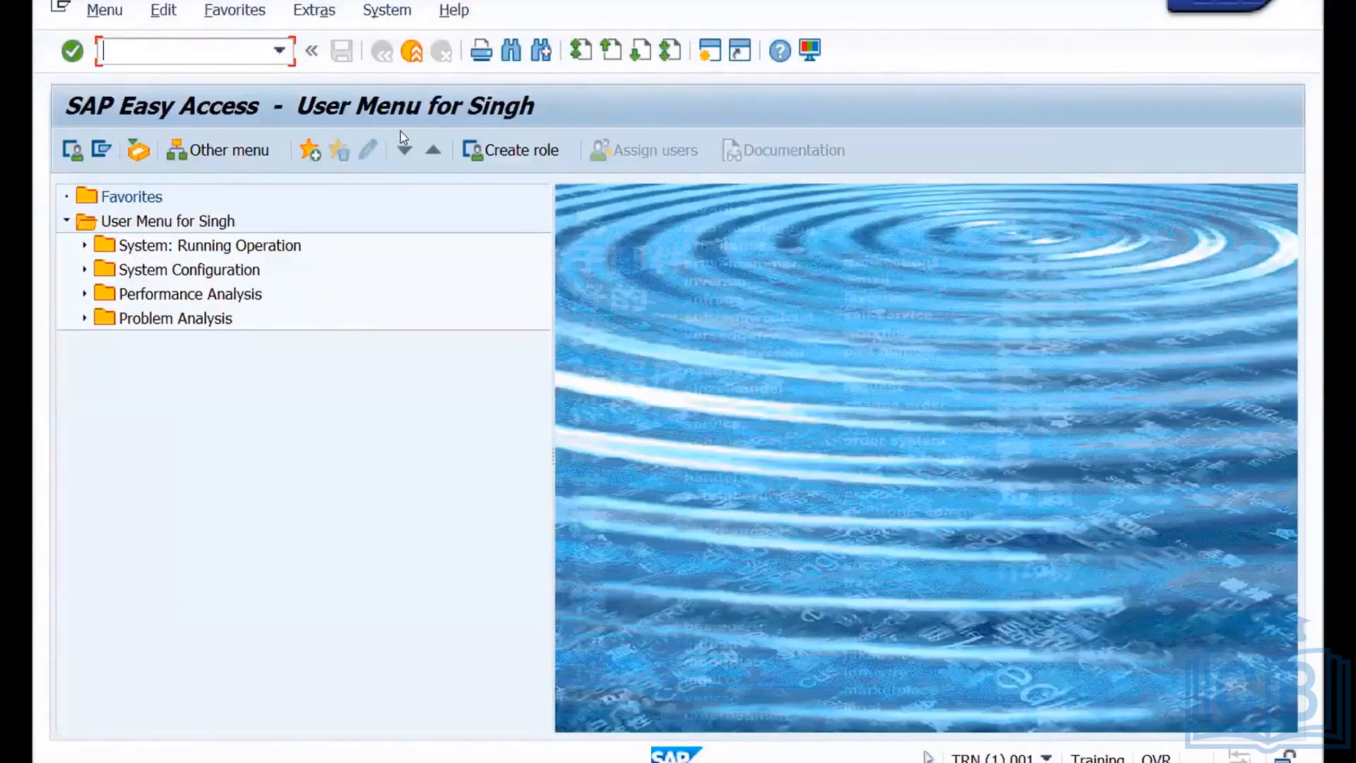
# Check in the system status whether this is a Unicode system and close the status information.
pyautogui.click(394, 13)
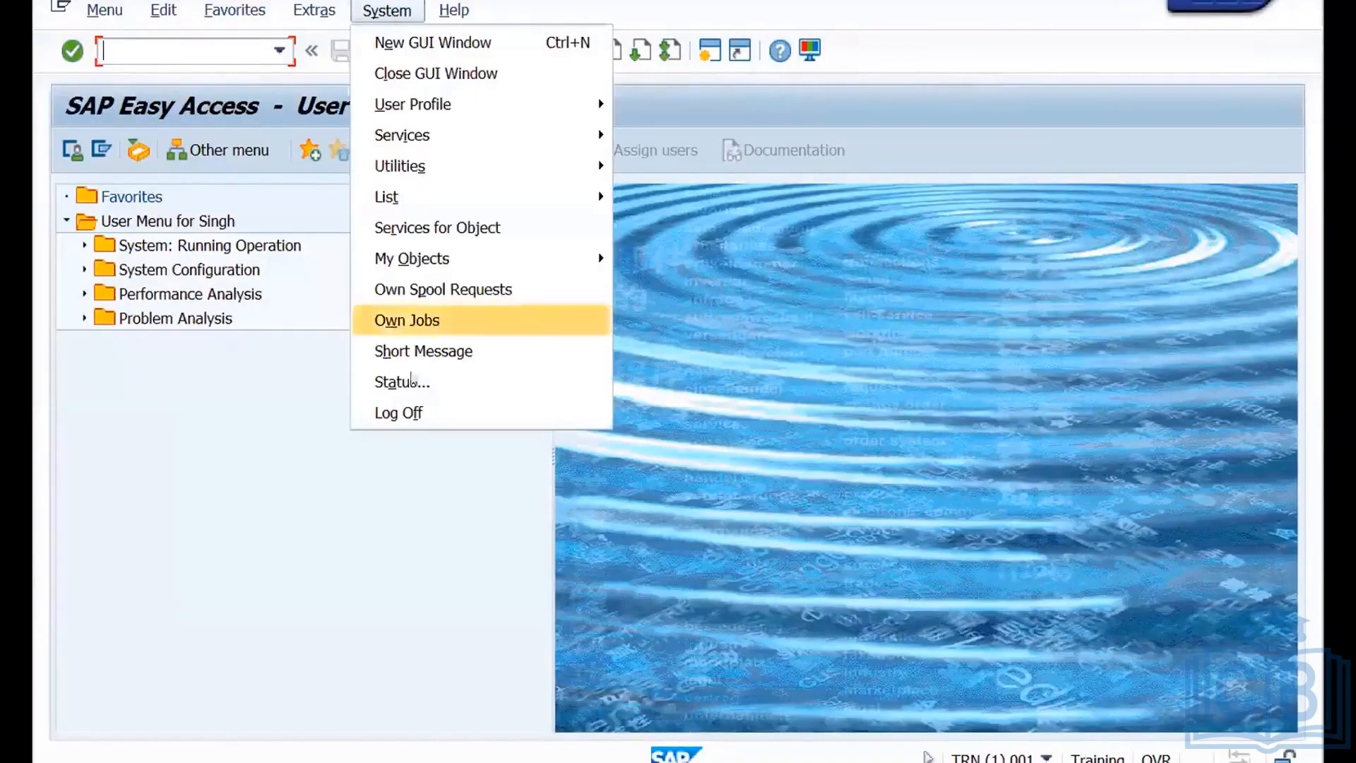
pyautogui.click(400, 382)
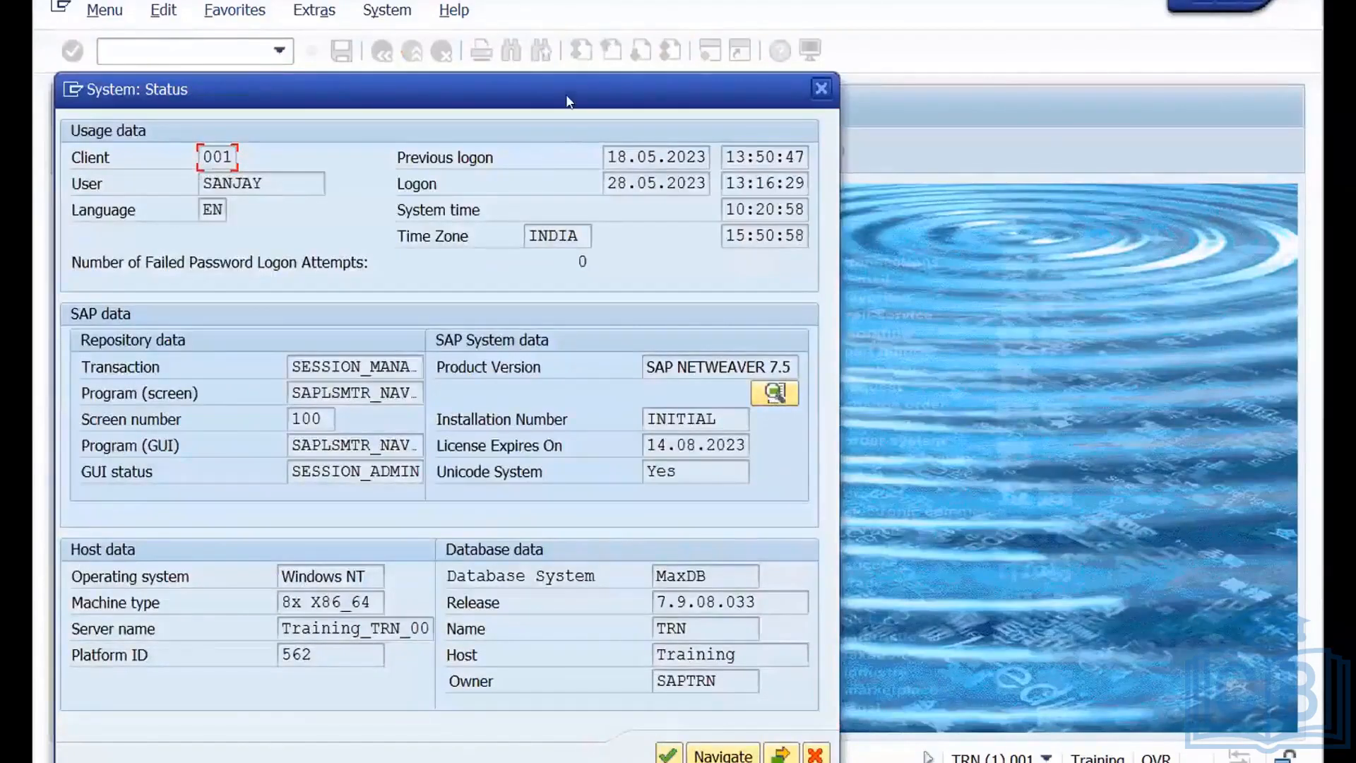
pyautogui.moveTo(564, 92); pyautogui.dragTo(586, 25)
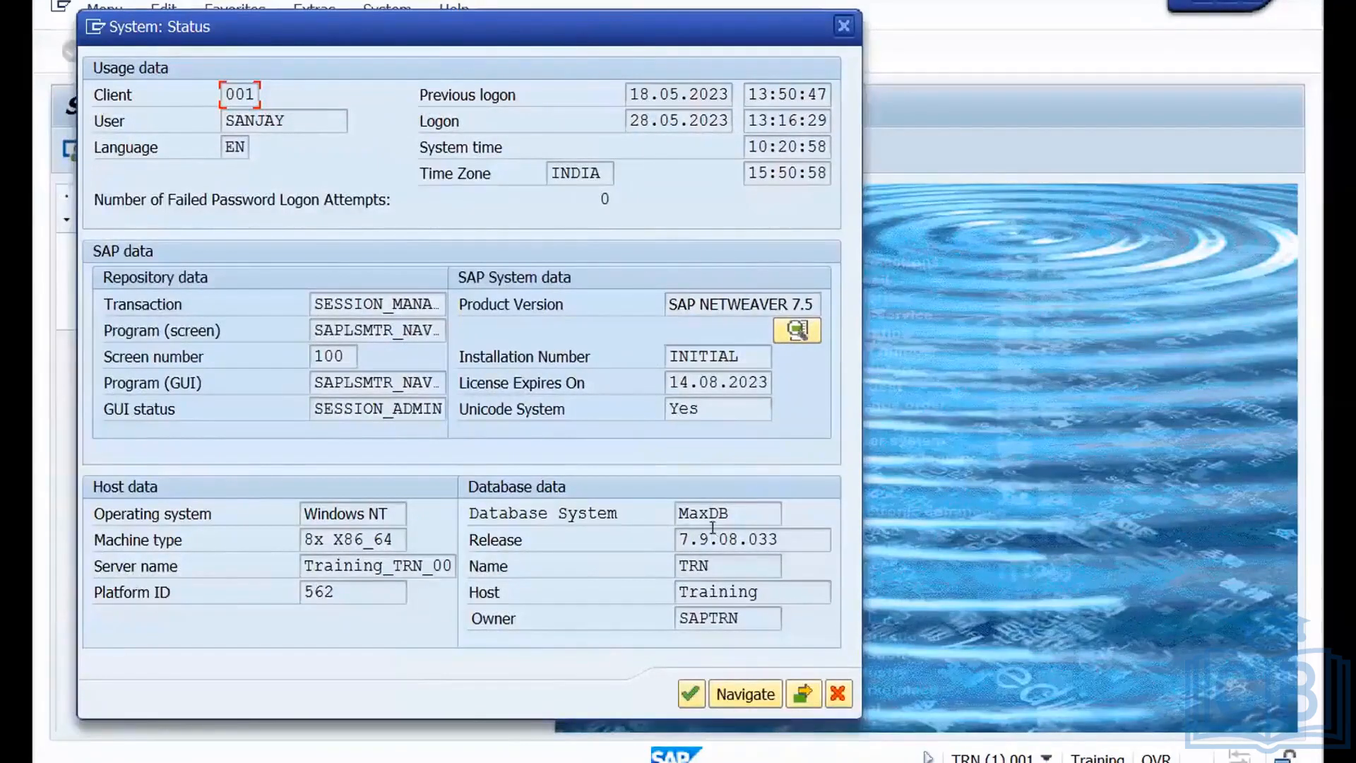
pyautogui.doubleClick(676, 407)
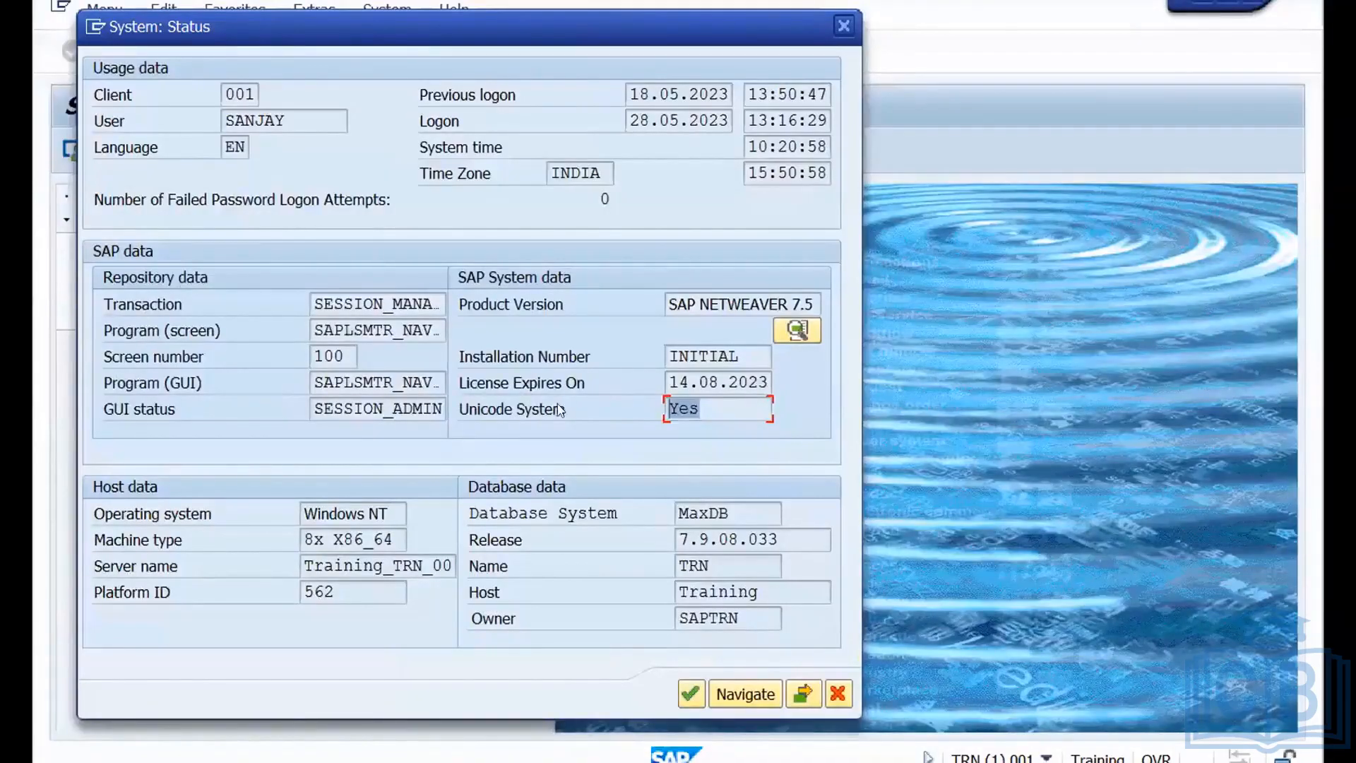
pyautogui.click(844, 26)
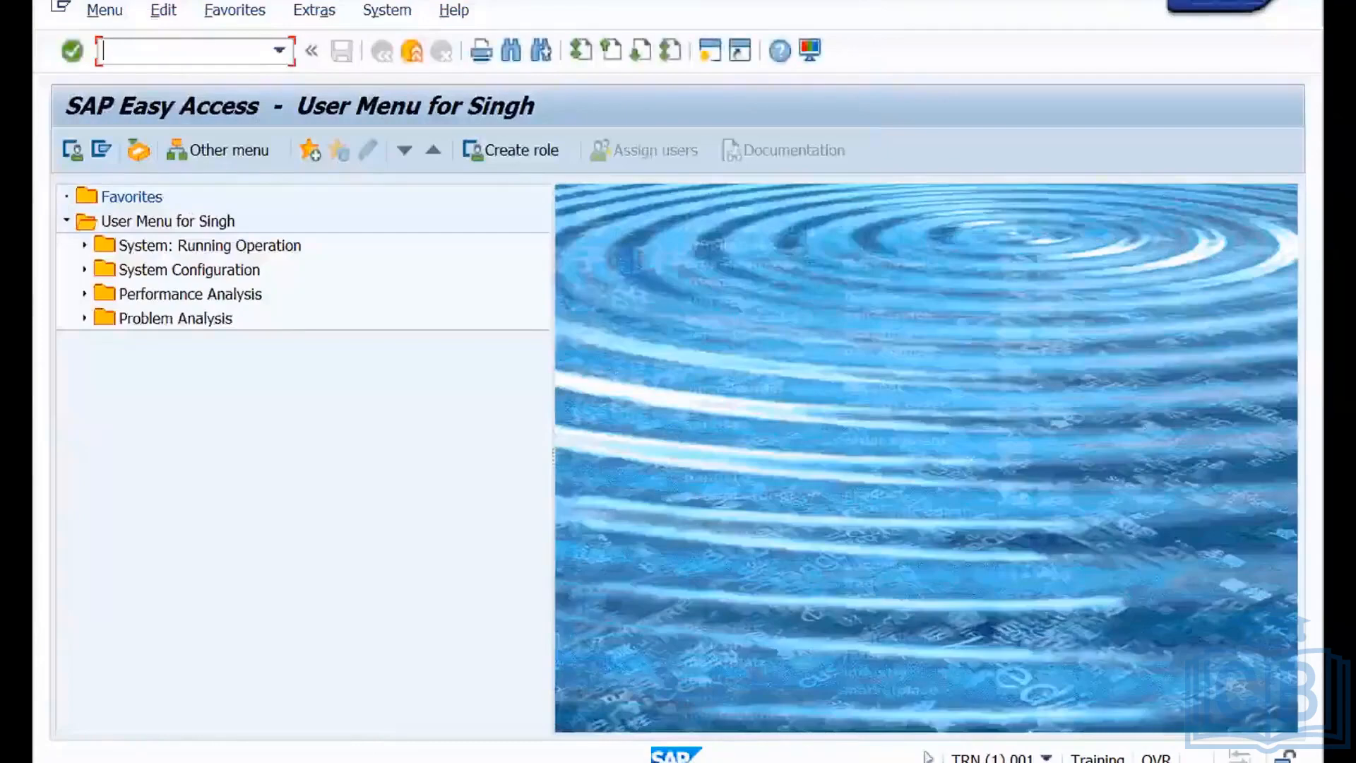
# Open another logon to the TRN system from SAP Logon and enter the user name and password for client 001.
pyautogui.moveTo(309, 617)
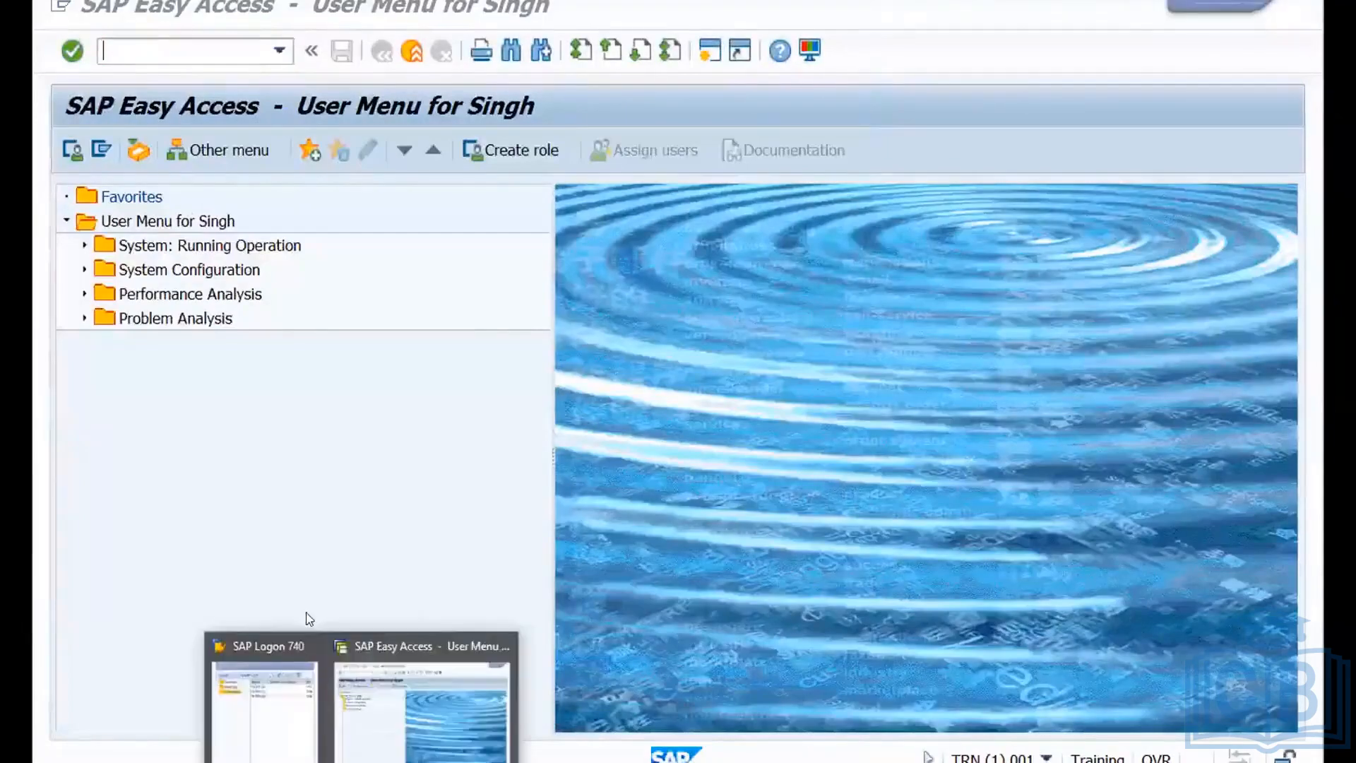
pyautogui.click(290, 653)
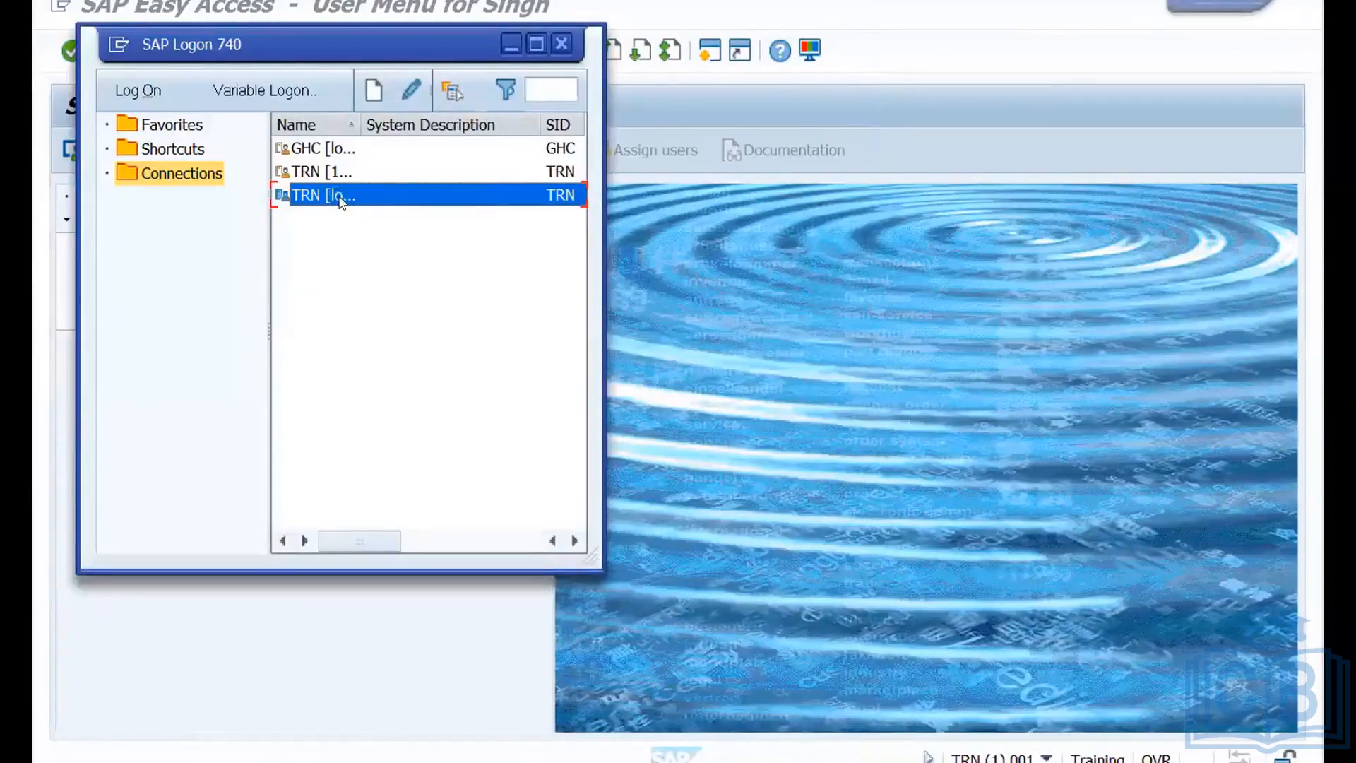
pyautogui.doubleClick(341, 201)
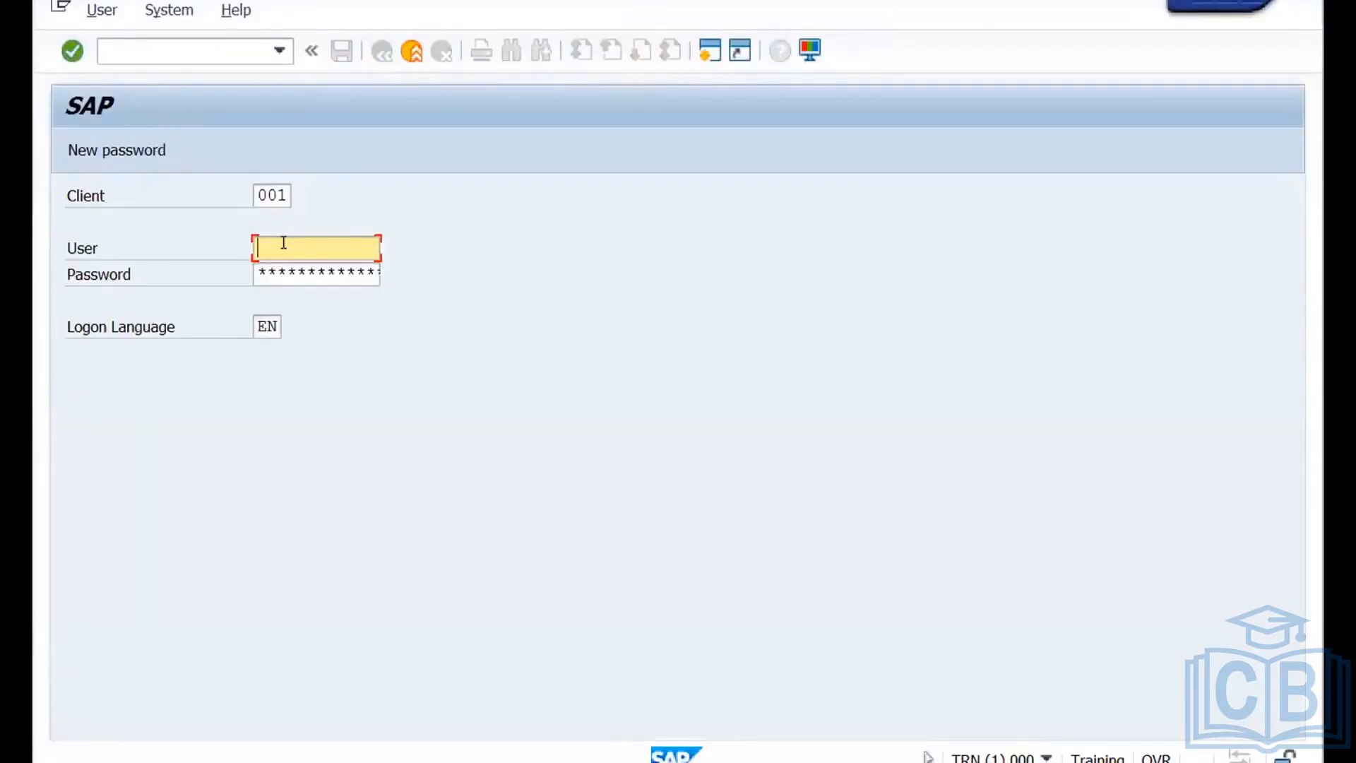
pyautogui.write('sanjay')
pyautogui.press('Tab')
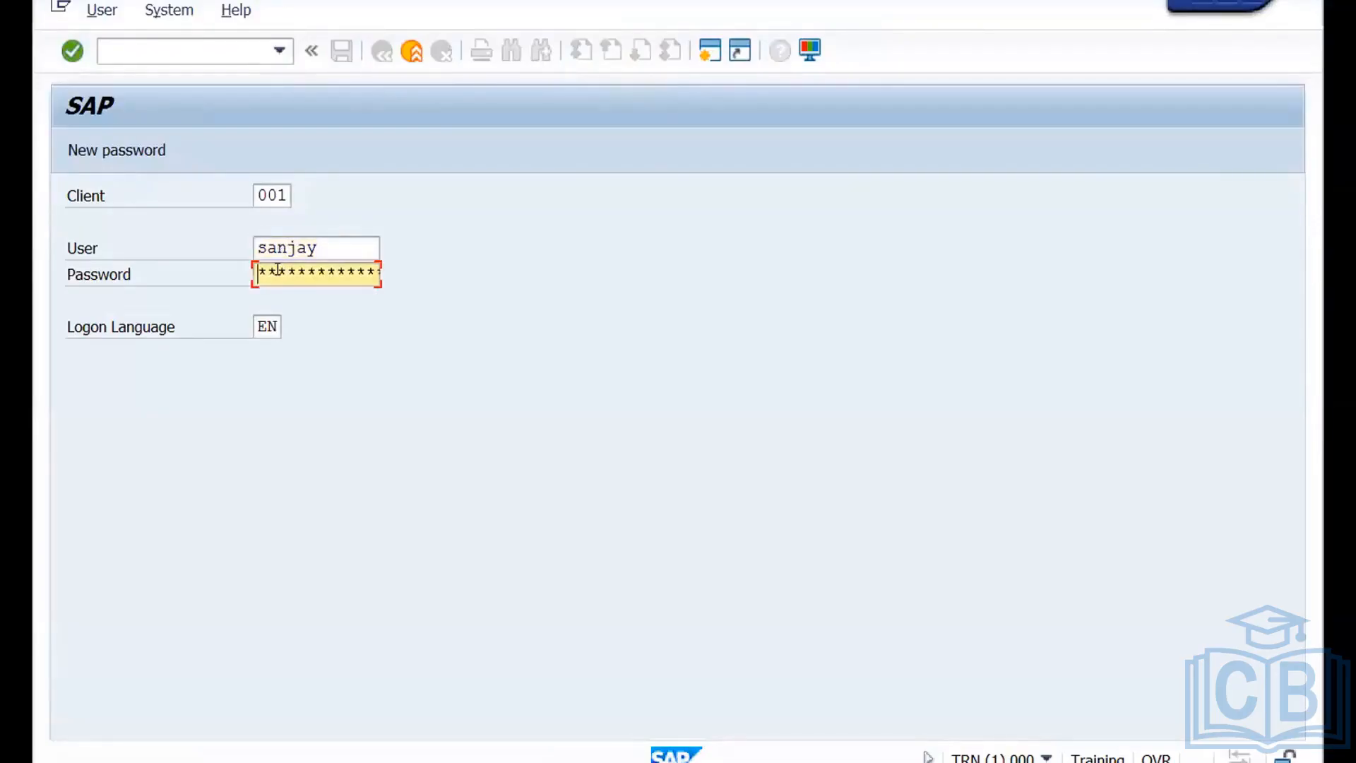
pyautogui.write('*********')
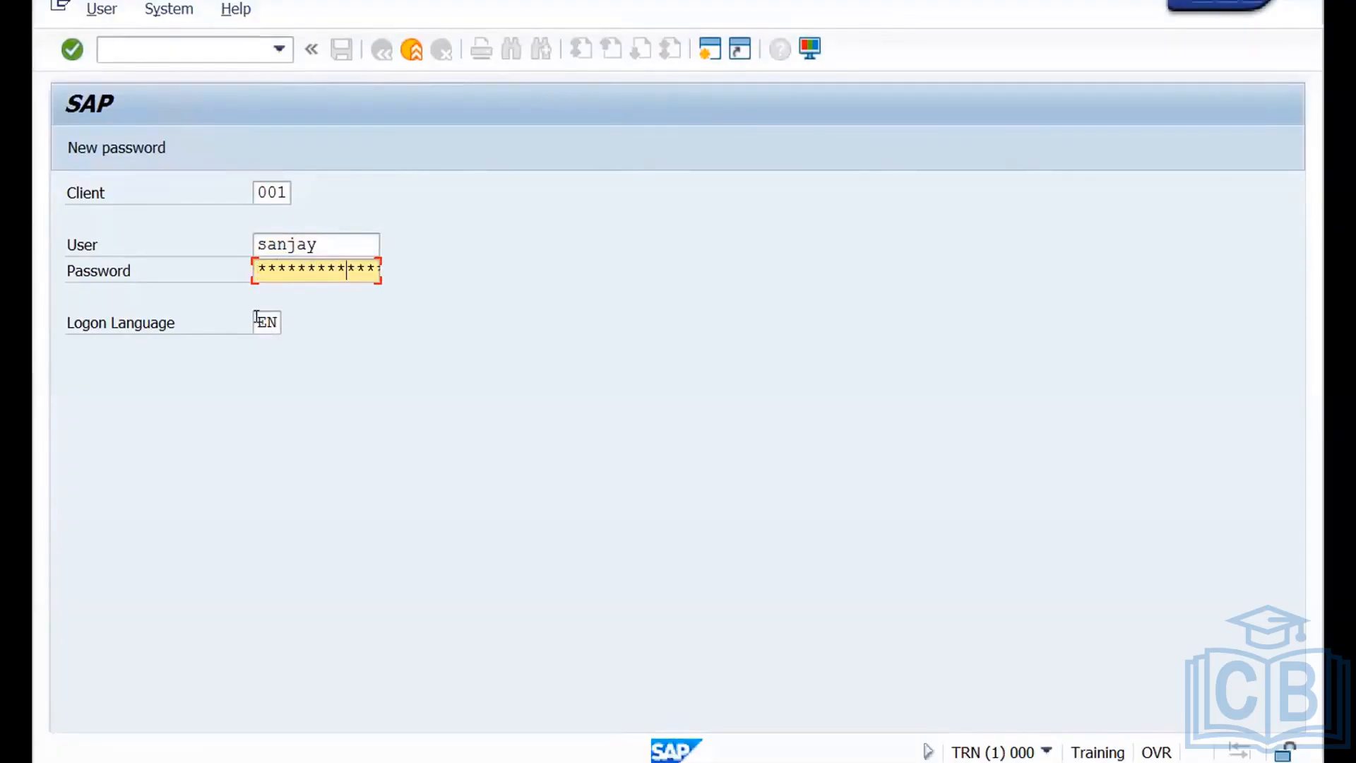
# Set the logon language to DE, log on and acknowledge the copyright notice.
pyautogui.moveTo(257, 317); pyautogui.dragTo(276, 317)
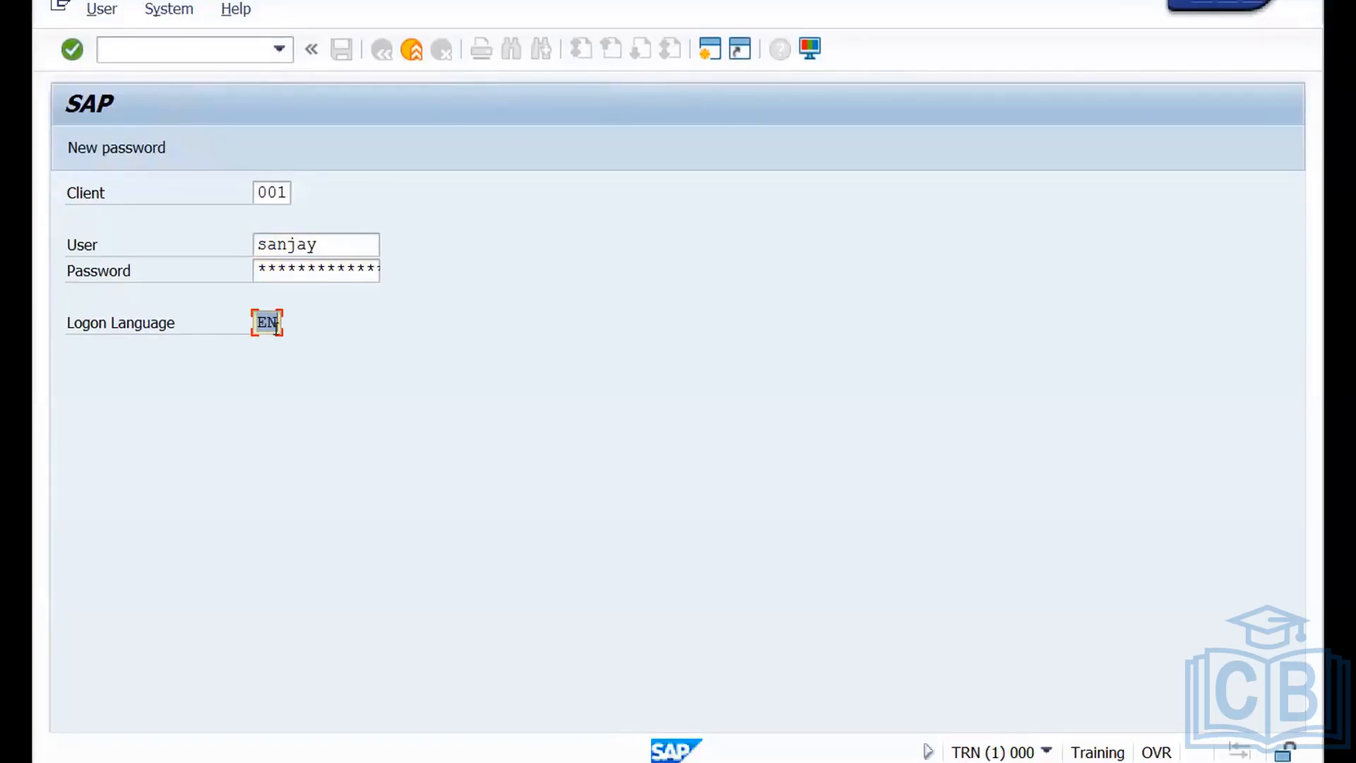
pyautogui.write('DE')
pyautogui.moveTo(257, 321); pyautogui.dragTo(273, 318)
pyautogui.press('Return')
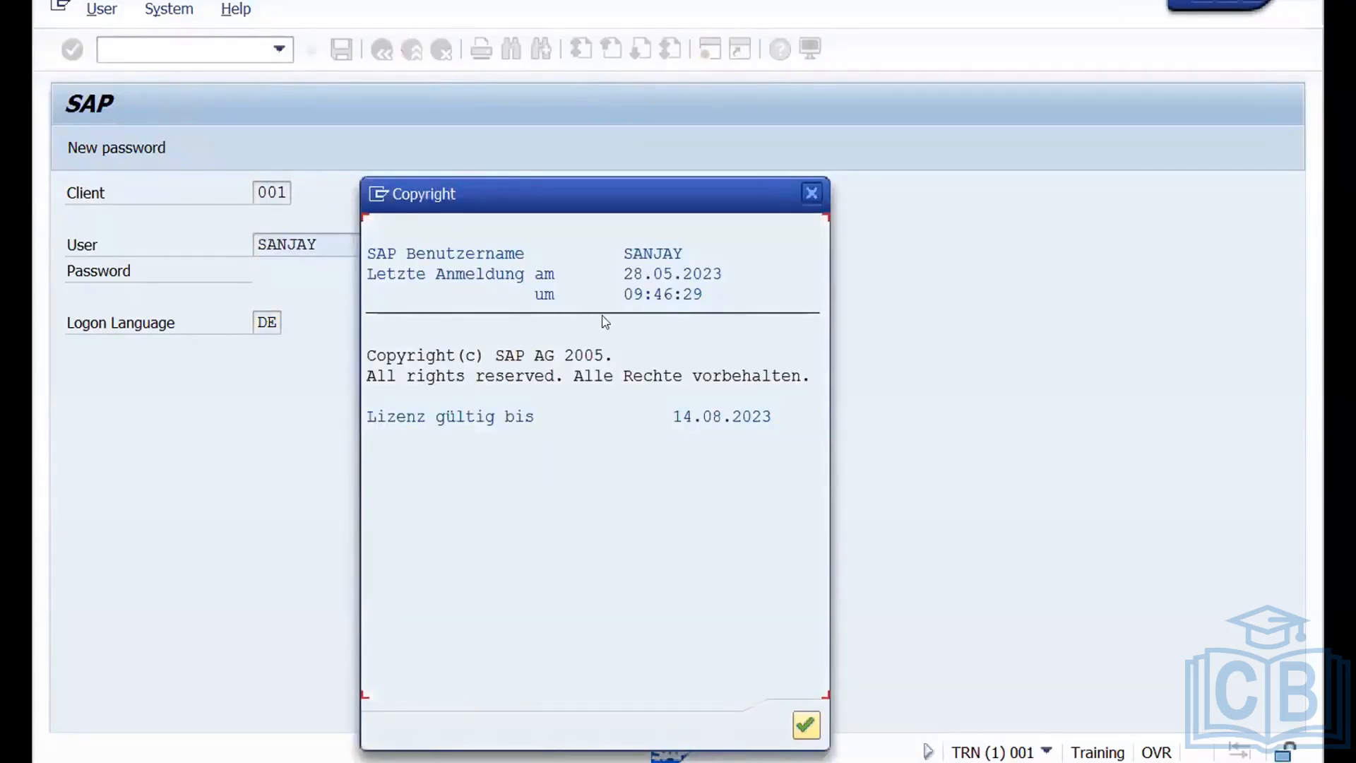
pyautogui.click(811, 729)
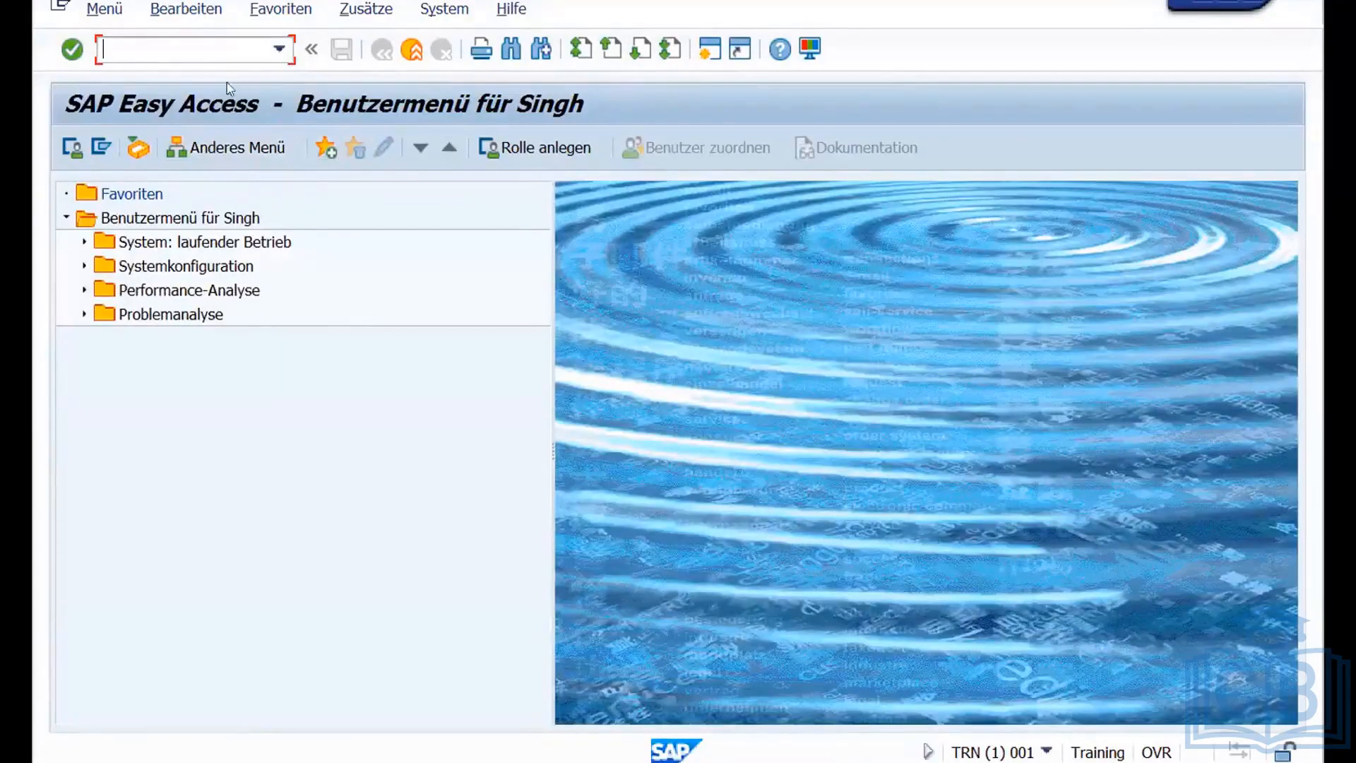
# Open language management in the German session with transaction SMLT.
pyautogui.write('SMIT')
pyautogui.press('Return')
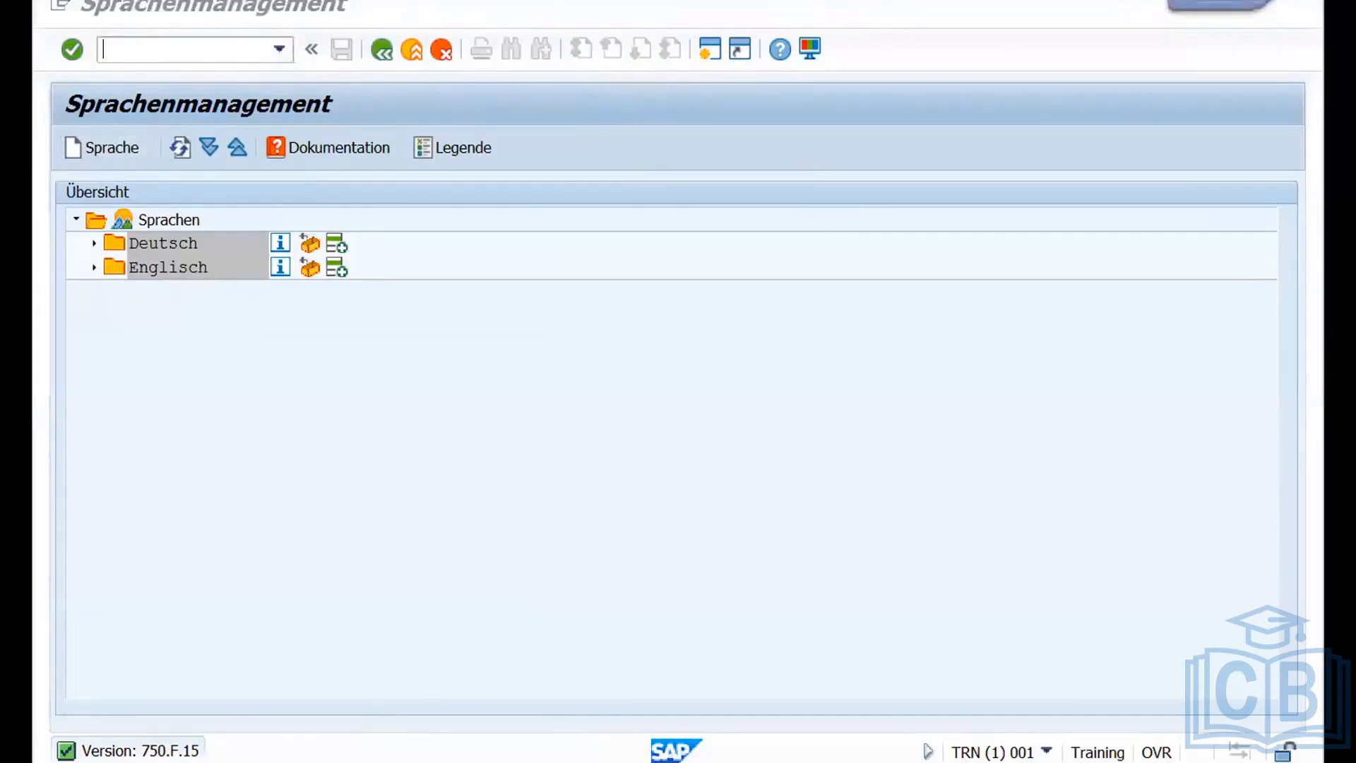
# Switch to the English session and open language management there with transaction SMLT.
pyautogui.moveTo(428, 743)
pyautogui.click(376, 696)
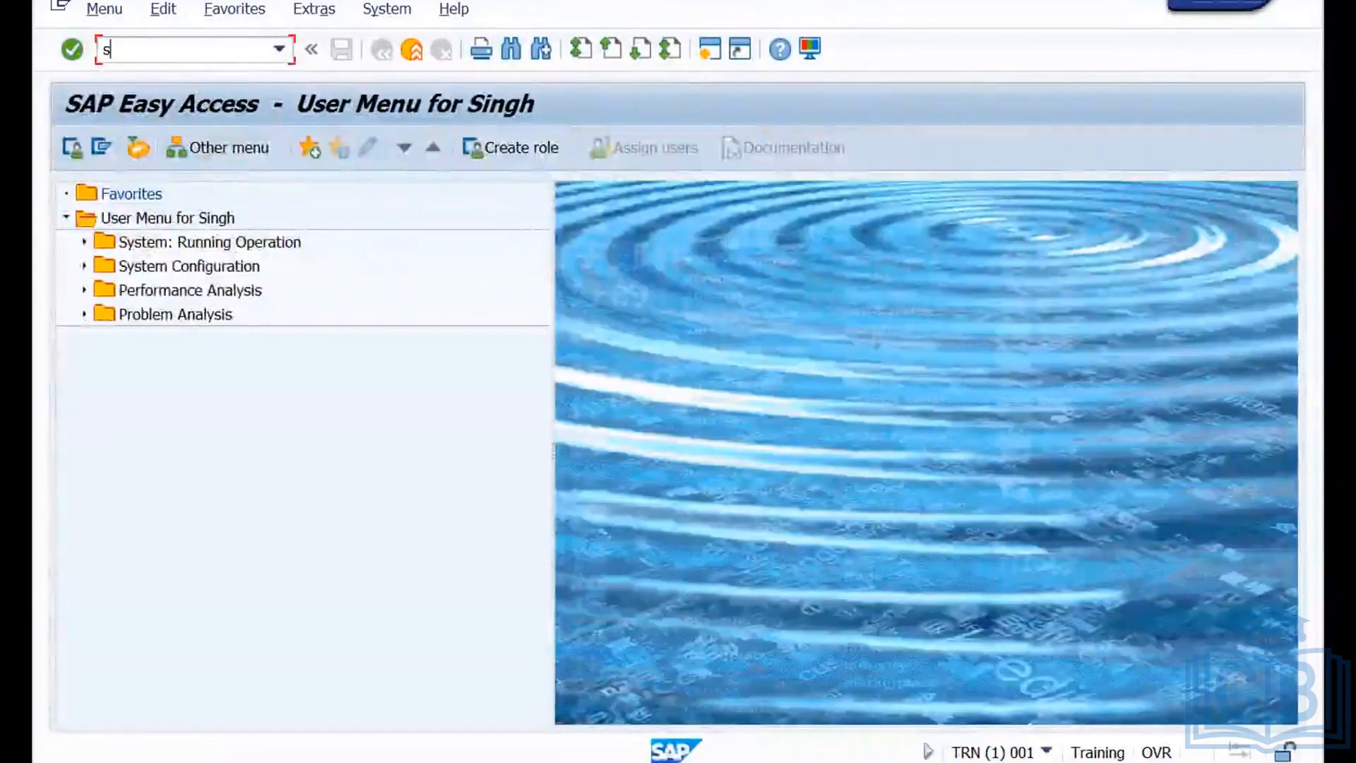
pyautogui.write('smlt')
pyautogui.press('Return')
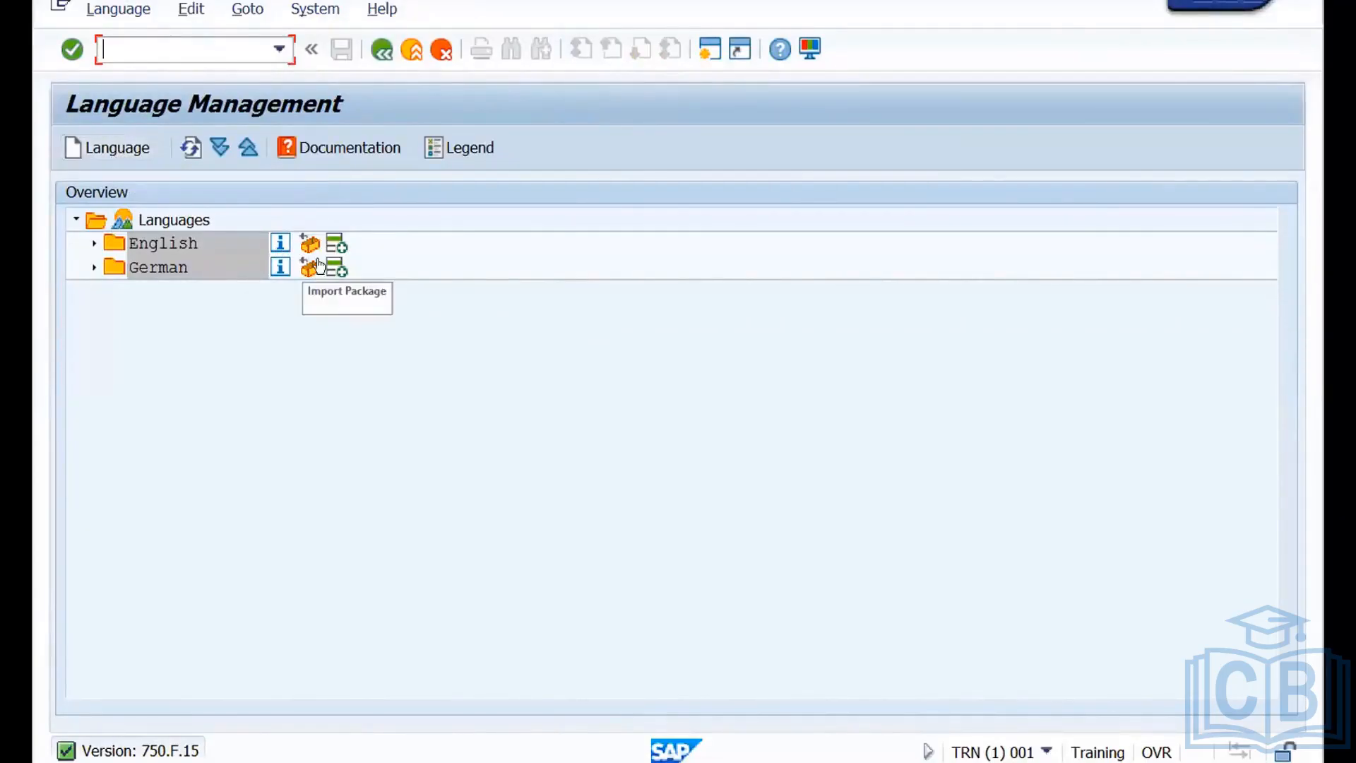
# Examine the supplementation language choices for classifying a new language, cancel without creating one and leave language management.
pyautogui.click(101, 149)
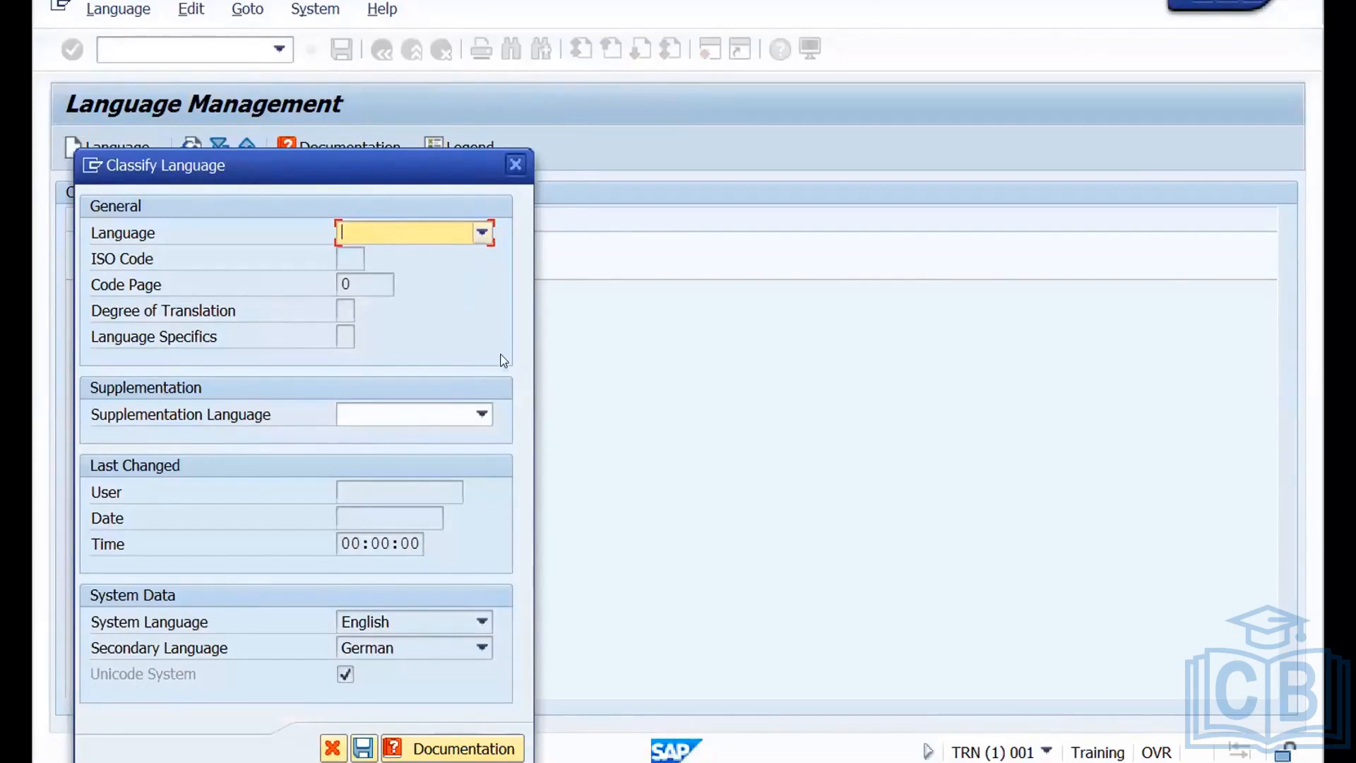
pyautogui.click(481, 415)
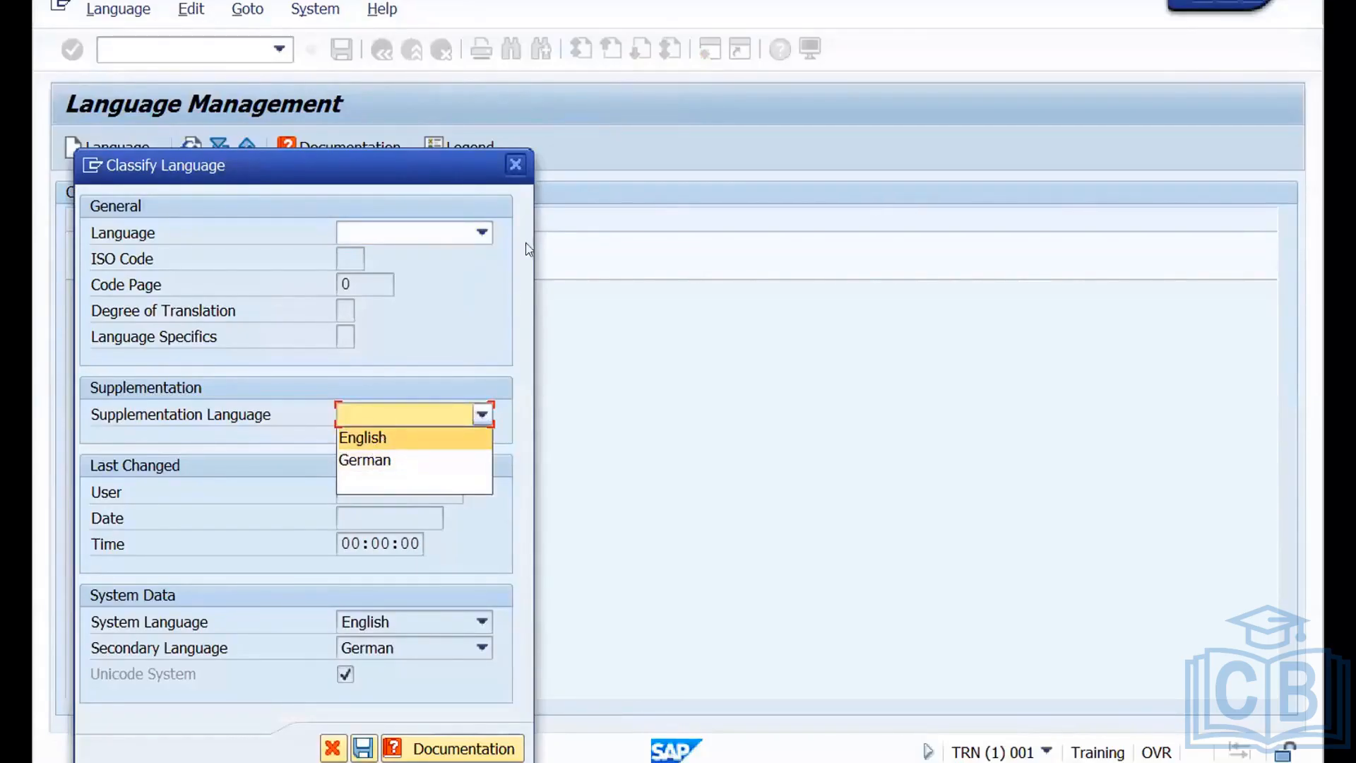
pyautogui.click(521, 161)
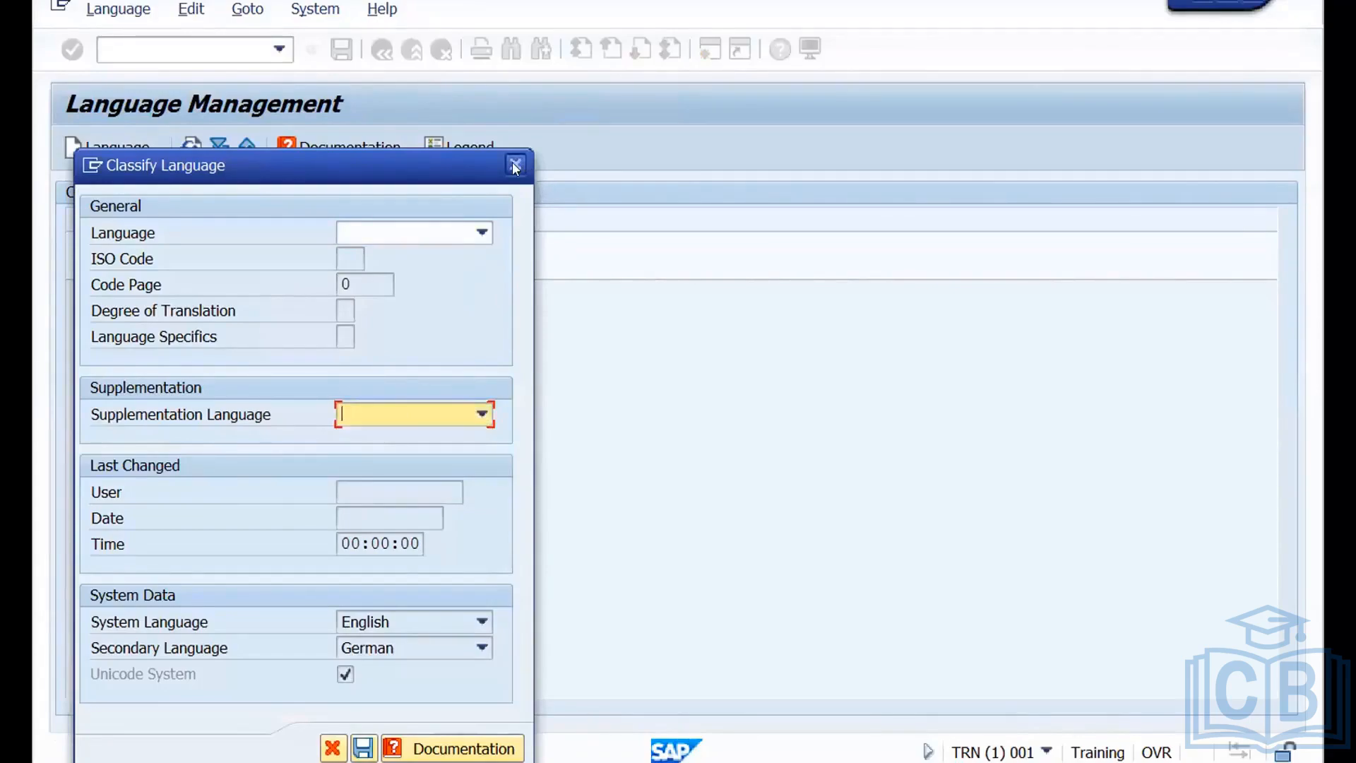
pyautogui.click(515, 165)
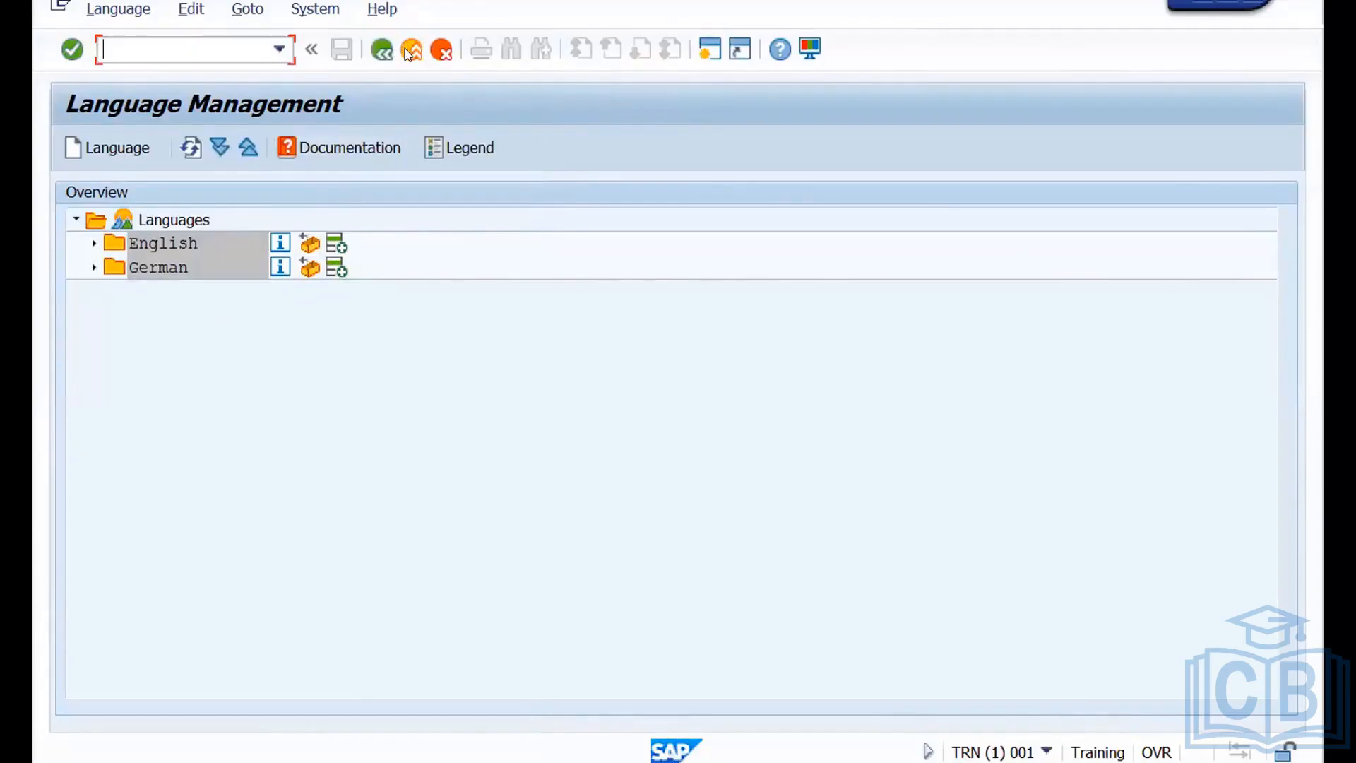
pyautogui.click(410, 50)
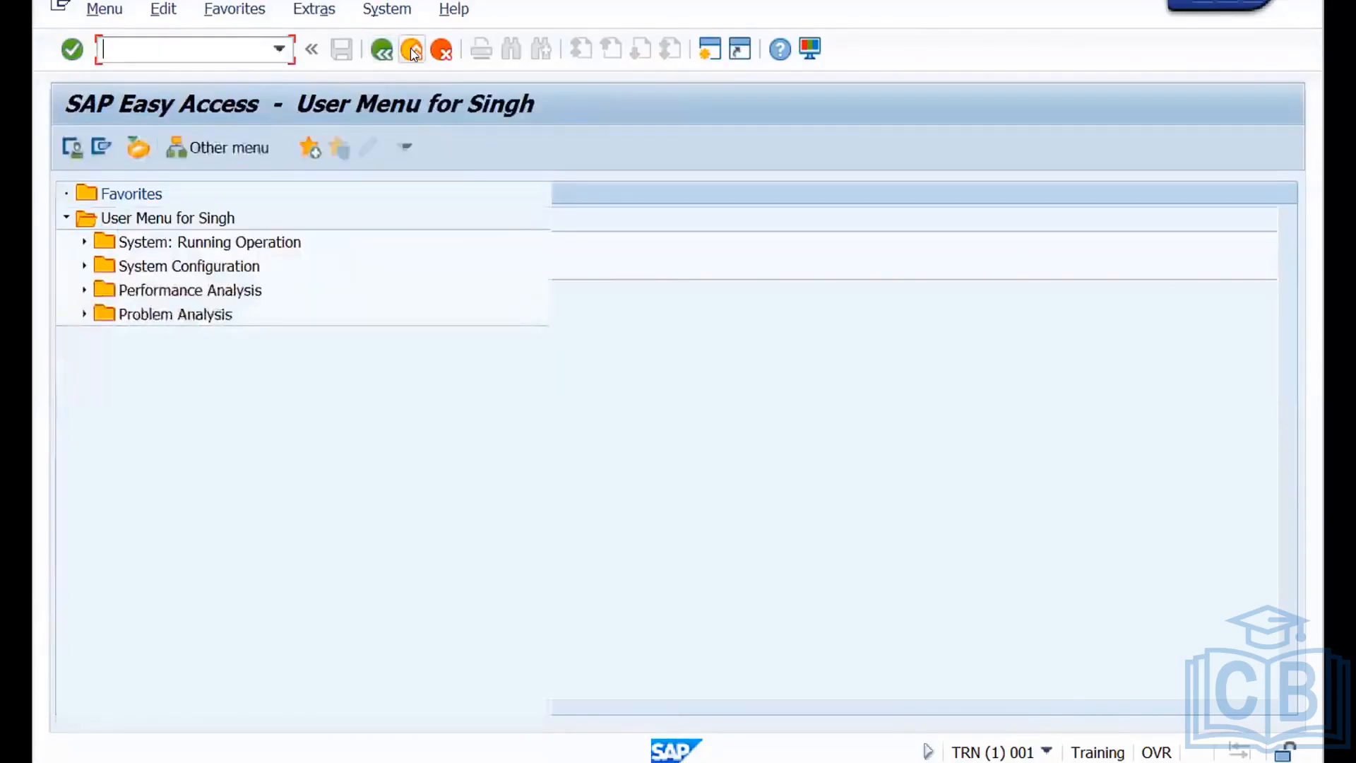
# Open the internationalization tools with transaction I18N.
pyautogui.write('i1')
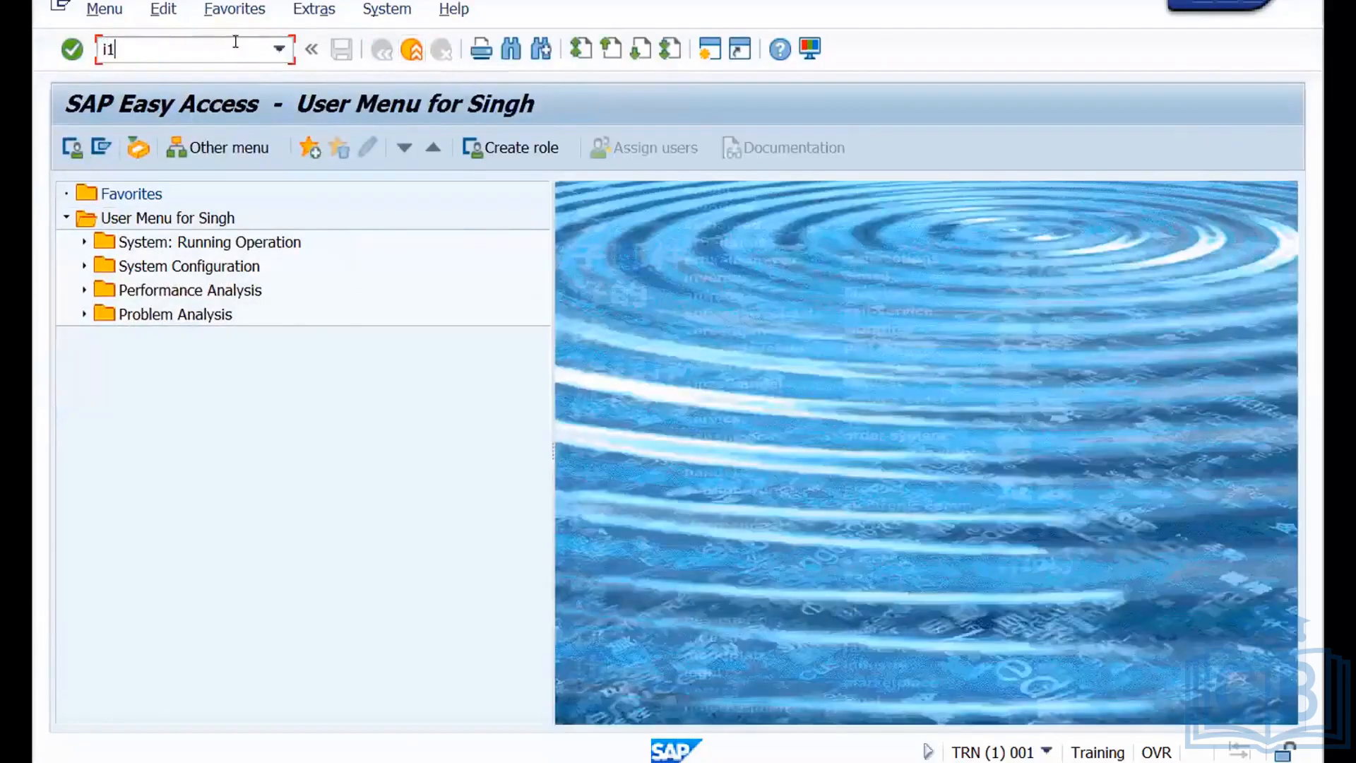
pyautogui.write('8n')
pyautogui.press('Return')
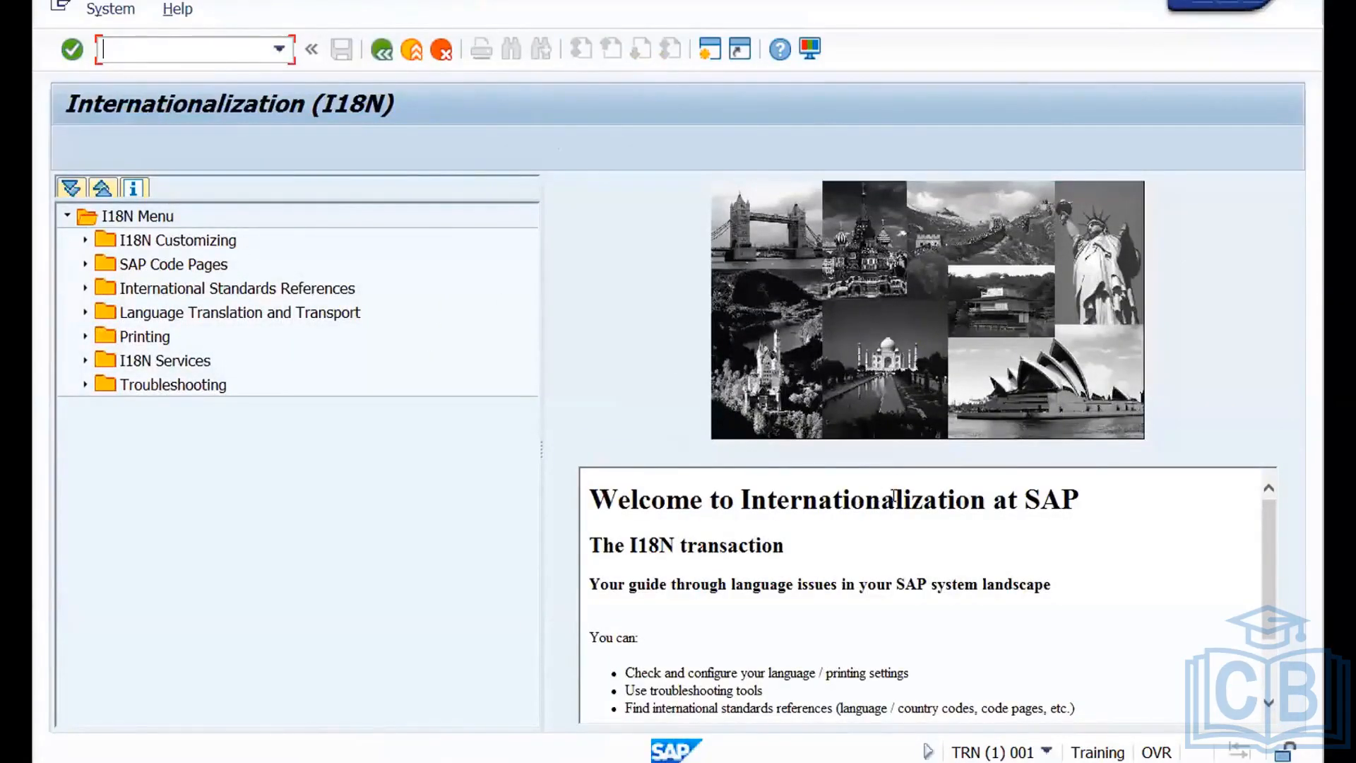
# Start the Multiple Scripts test for SAPscript from the printing tests under Troubleshooting.
pyautogui.click(84, 385)
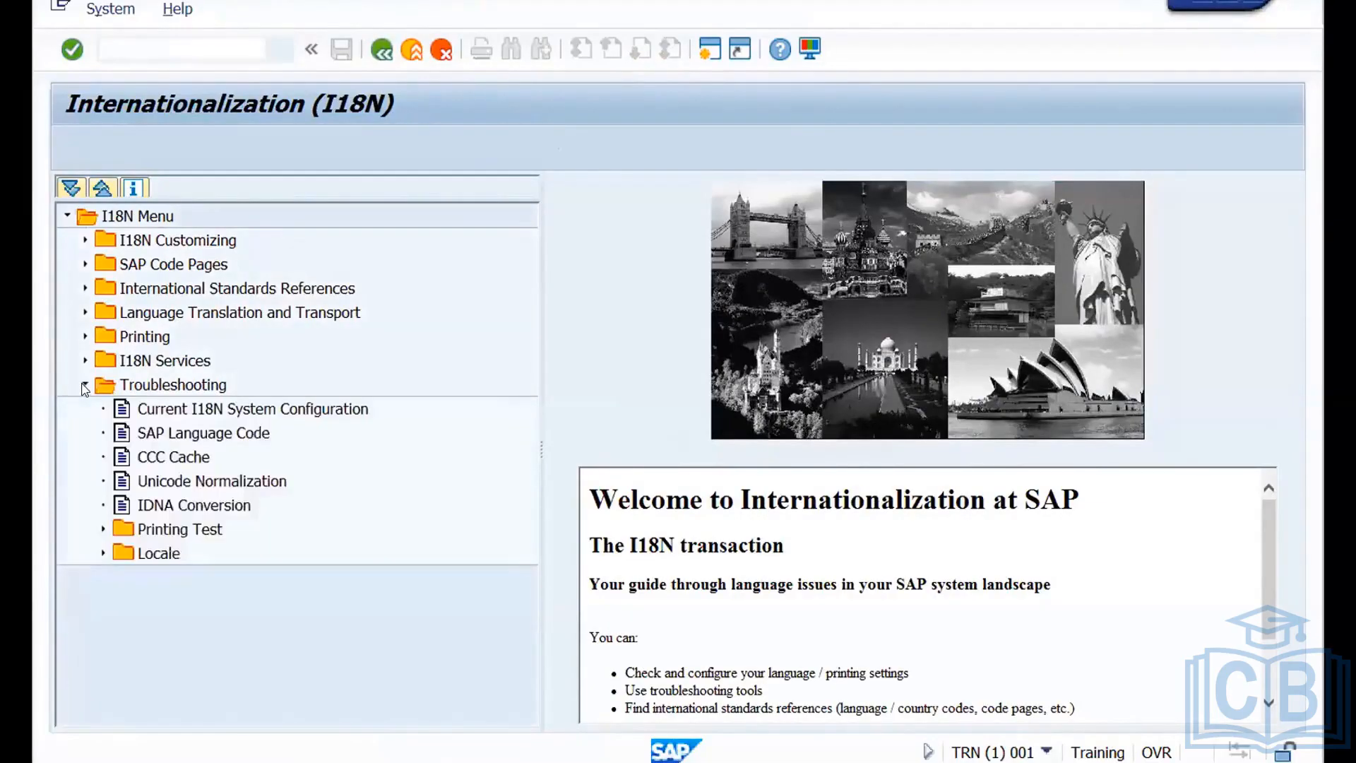
pyautogui.click(103, 529)
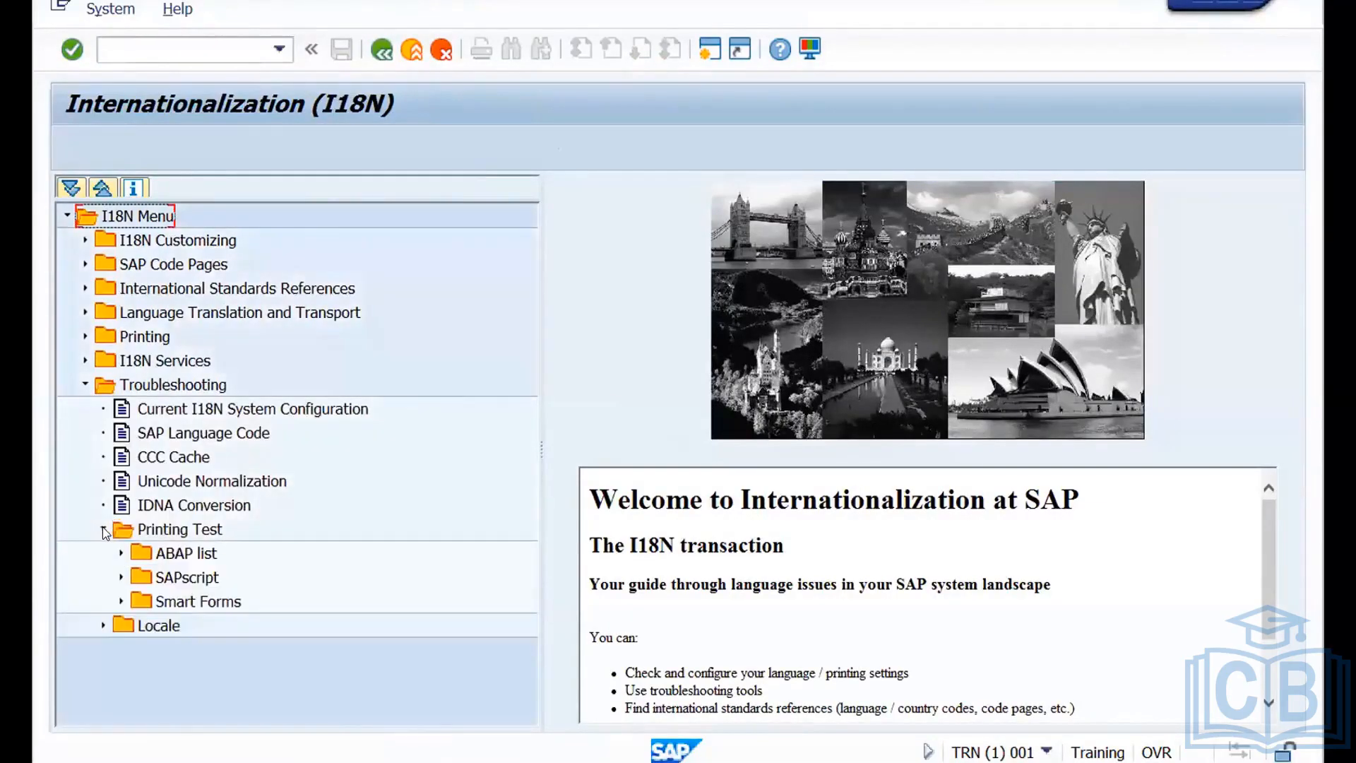
pyautogui.click(122, 578)
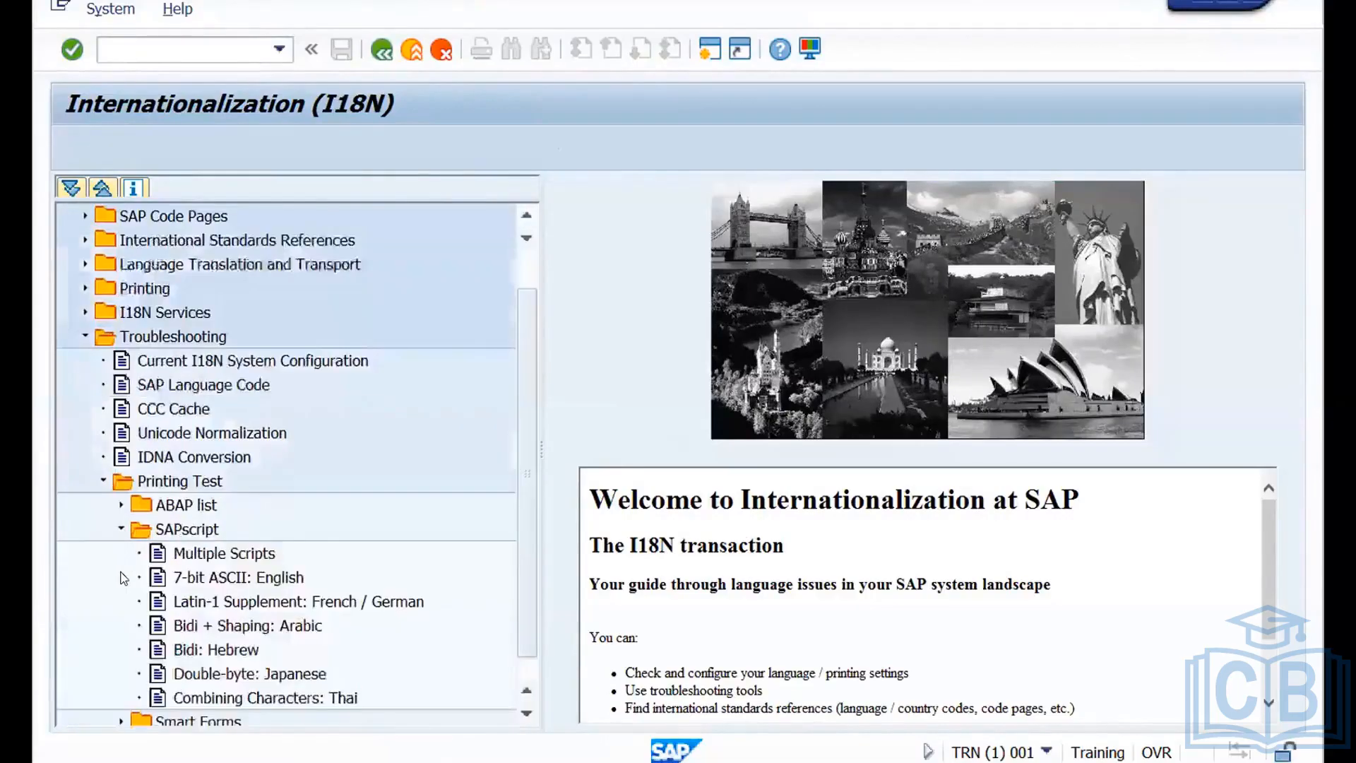
pyautogui.doubleClick(220, 554)
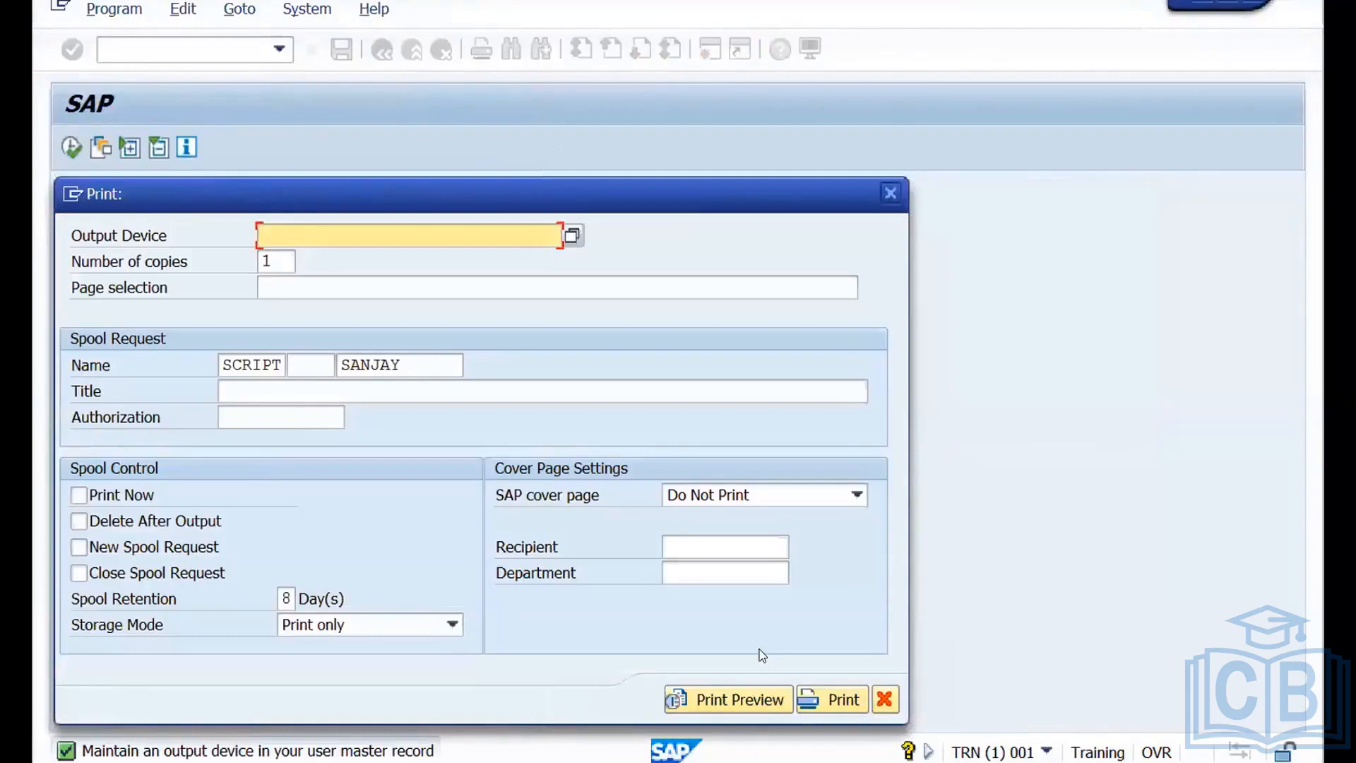
# Preview the Multiple Scripts print test with output device RP, examine its text in the different languages and leave the preview.
pyautogui.click(726, 701)
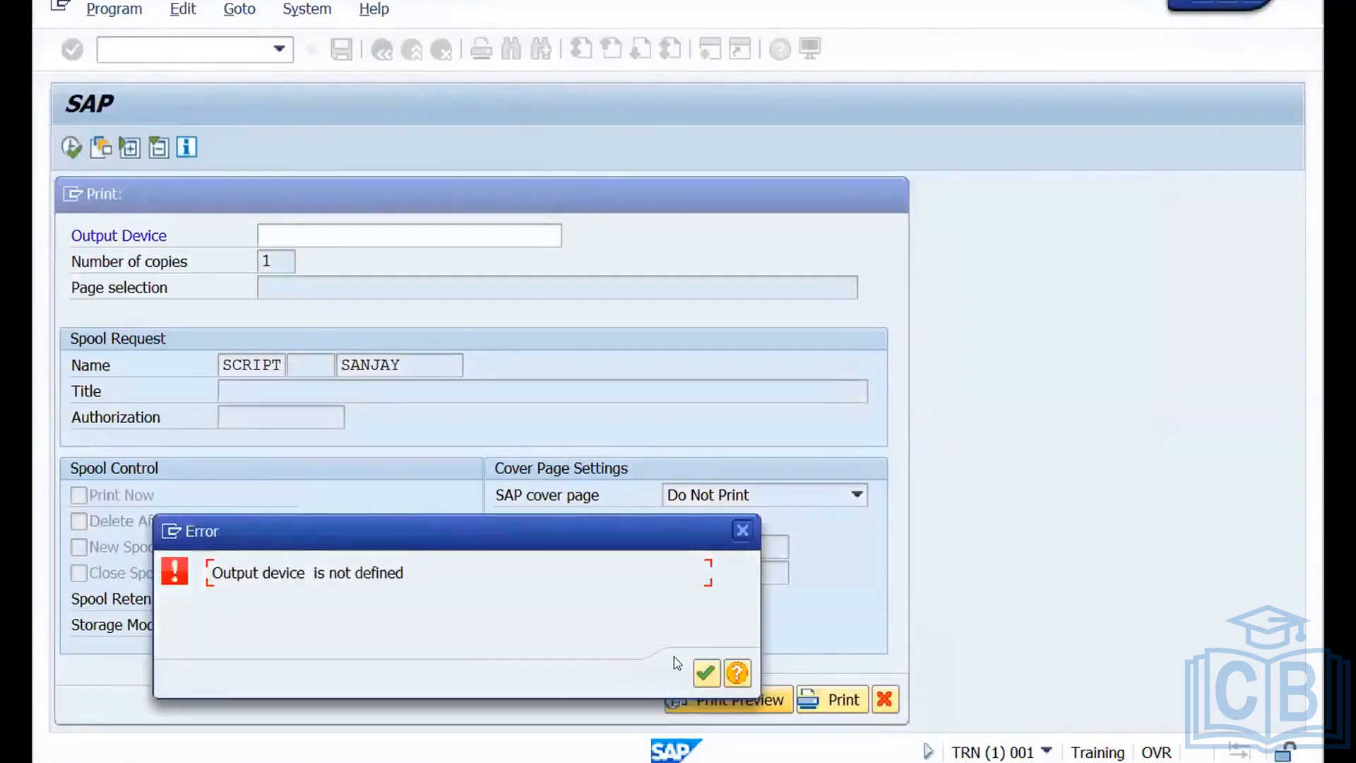
pyautogui.press('Return')
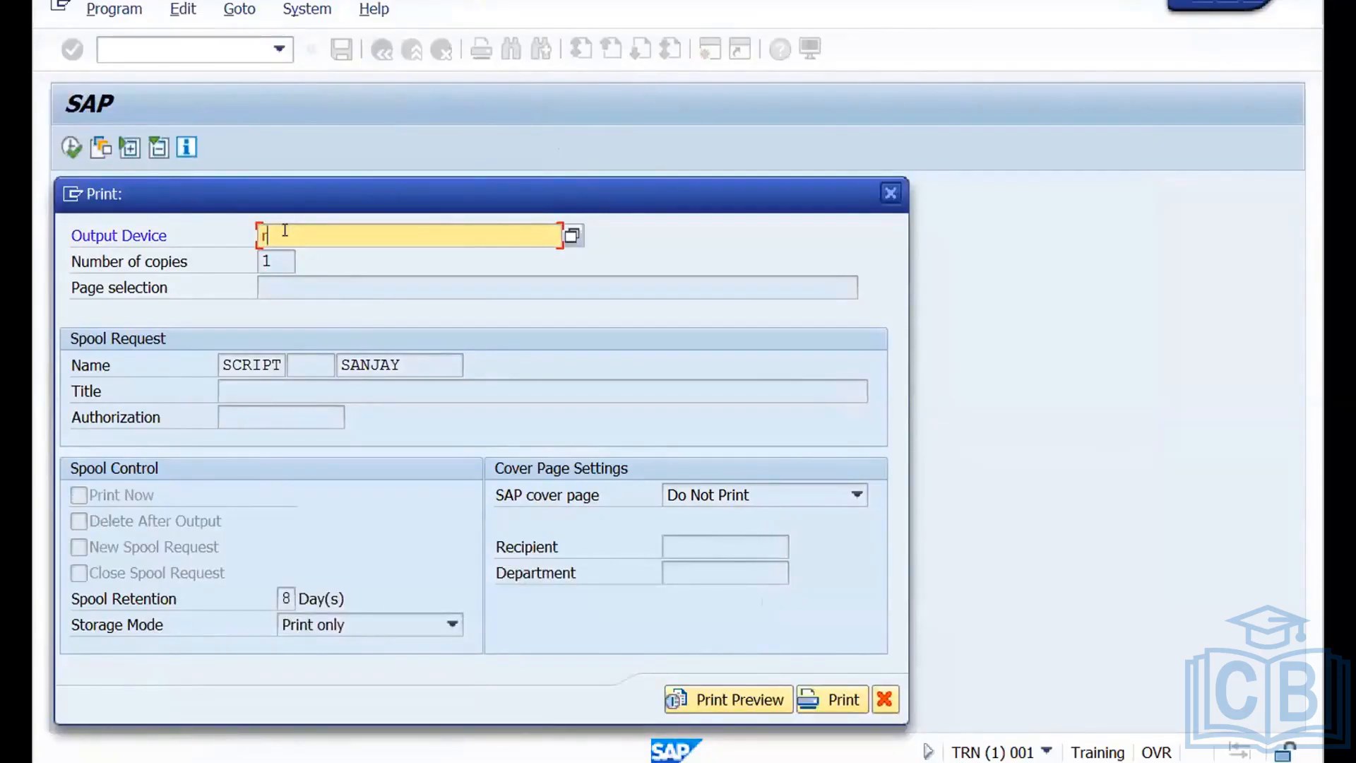
pyautogui.click(728, 699)
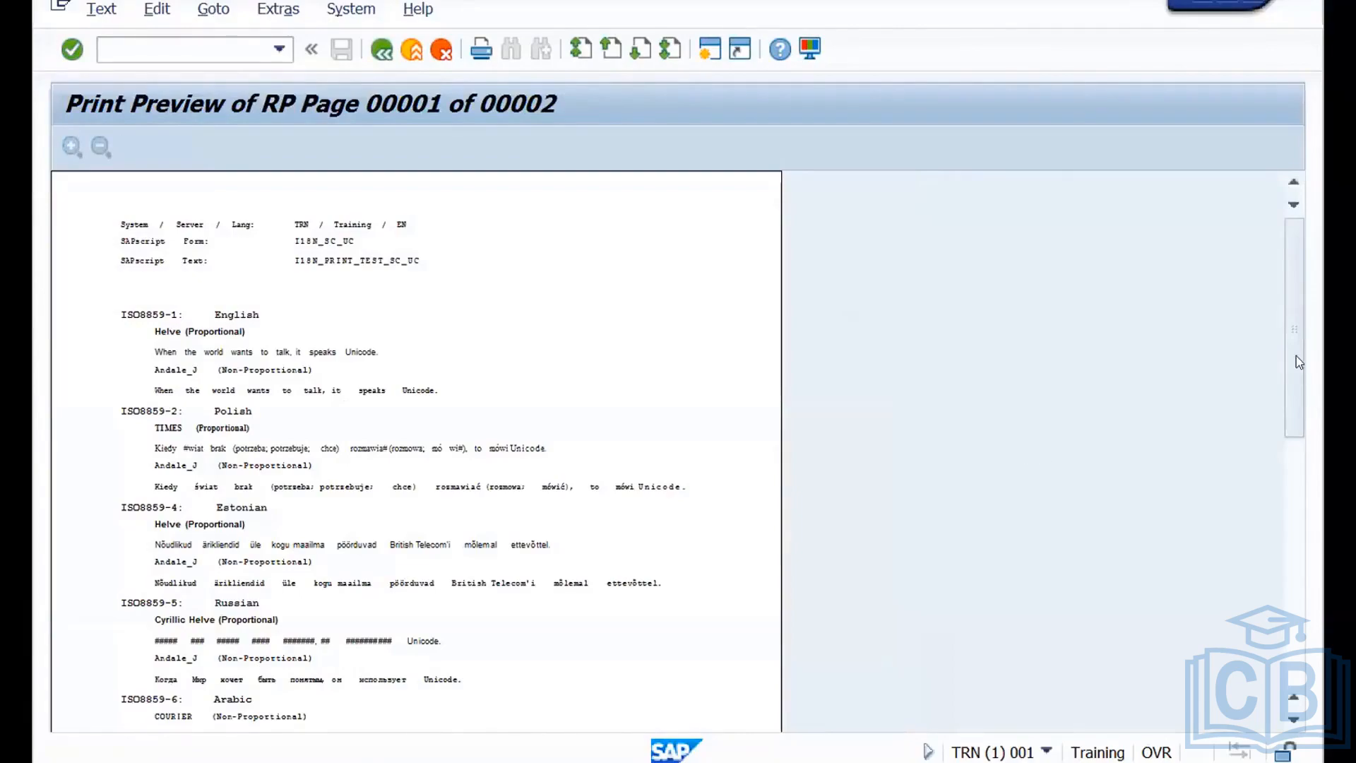
pyautogui.moveTo(1298, 361); pyautogui.dragTo(1303, 441)
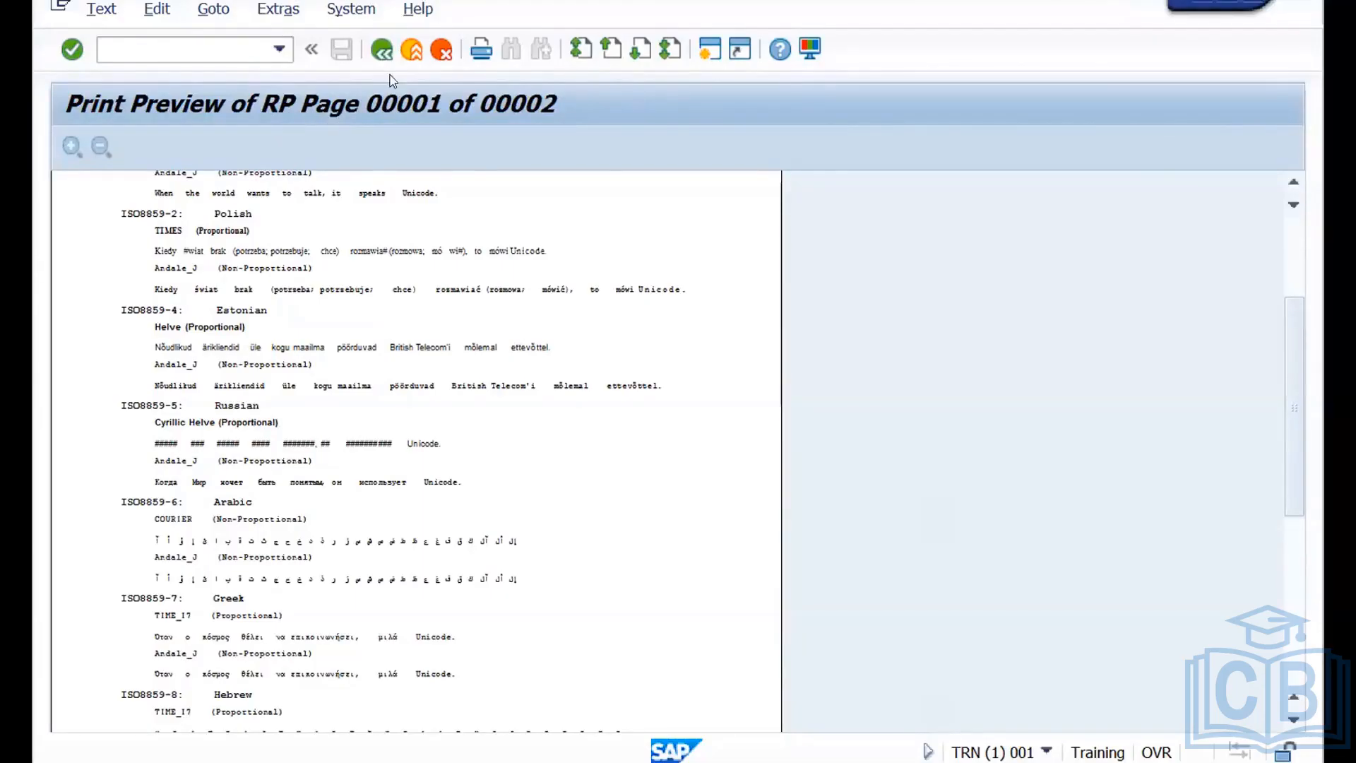
pyautogui.click(379, 54)
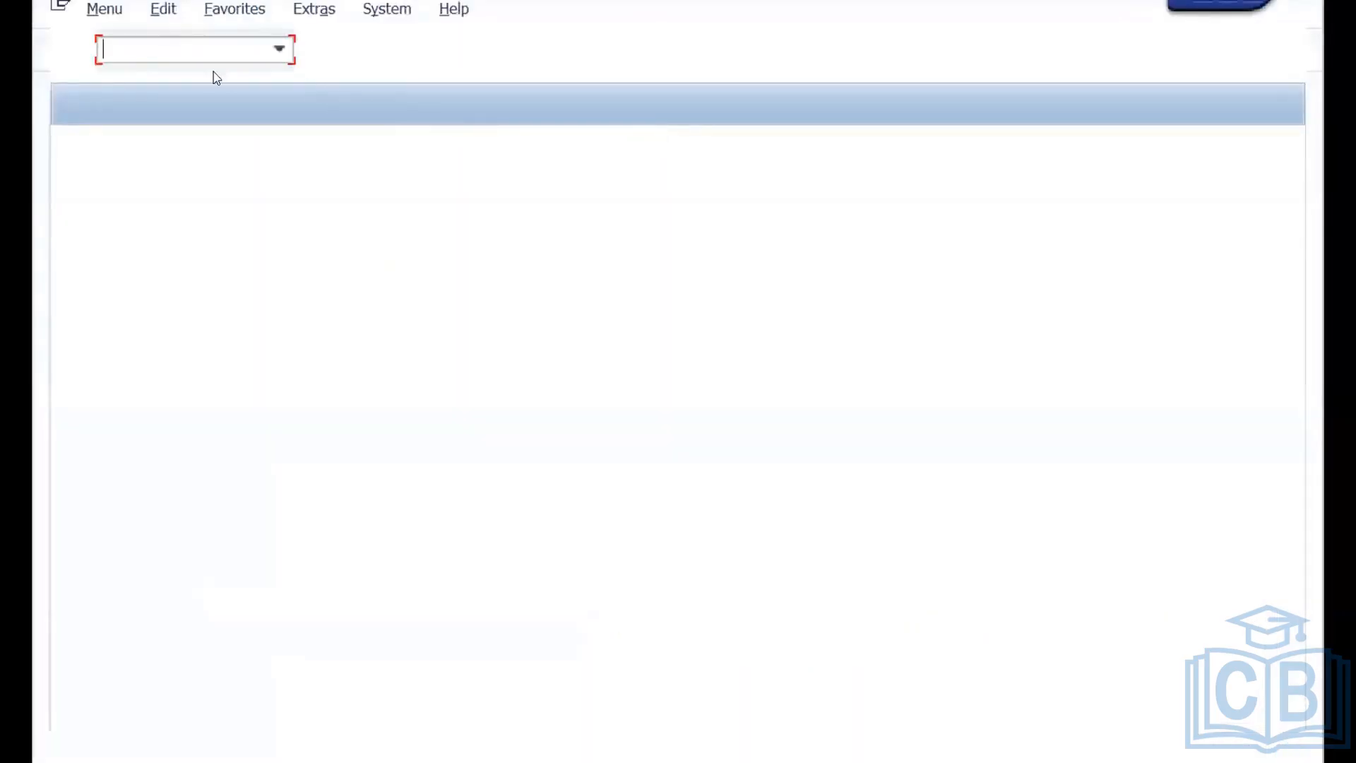
# Open spool administration with transaction SPAD and display the definition of output device RP.
pyautogui.write('spad')
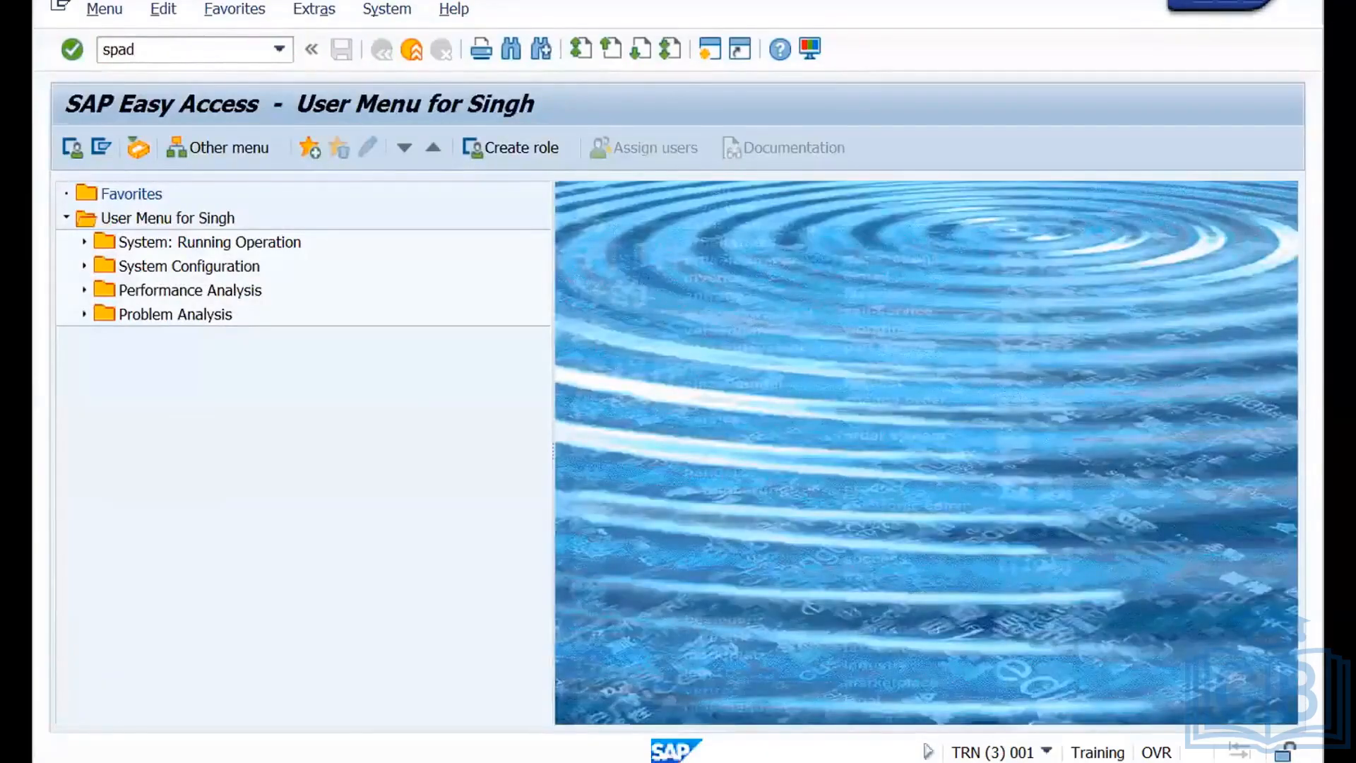
pyautogui.press('Return')
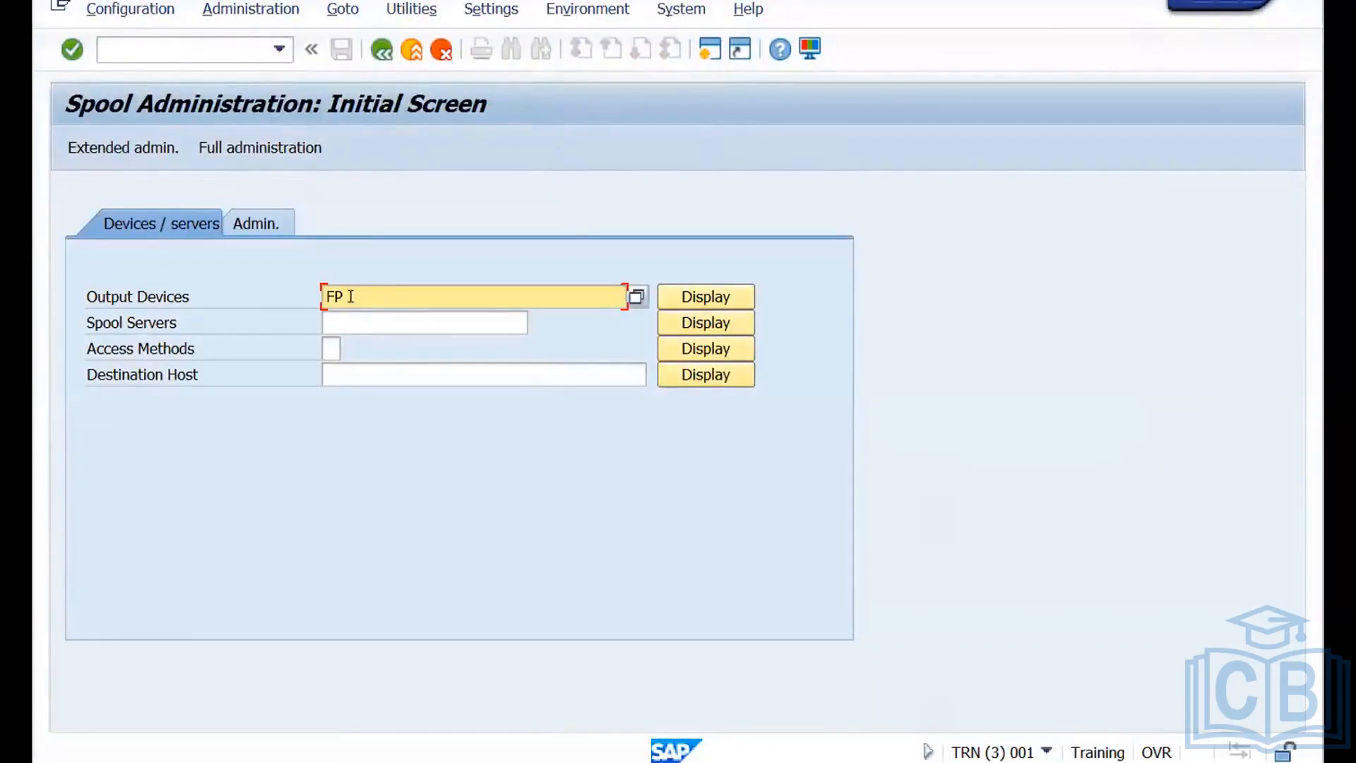
pyautogui.moveTo(350, 296); pyautogui.dragTo(312, 294)
pyautogui.write('RP')
pyautogui.press('Return')
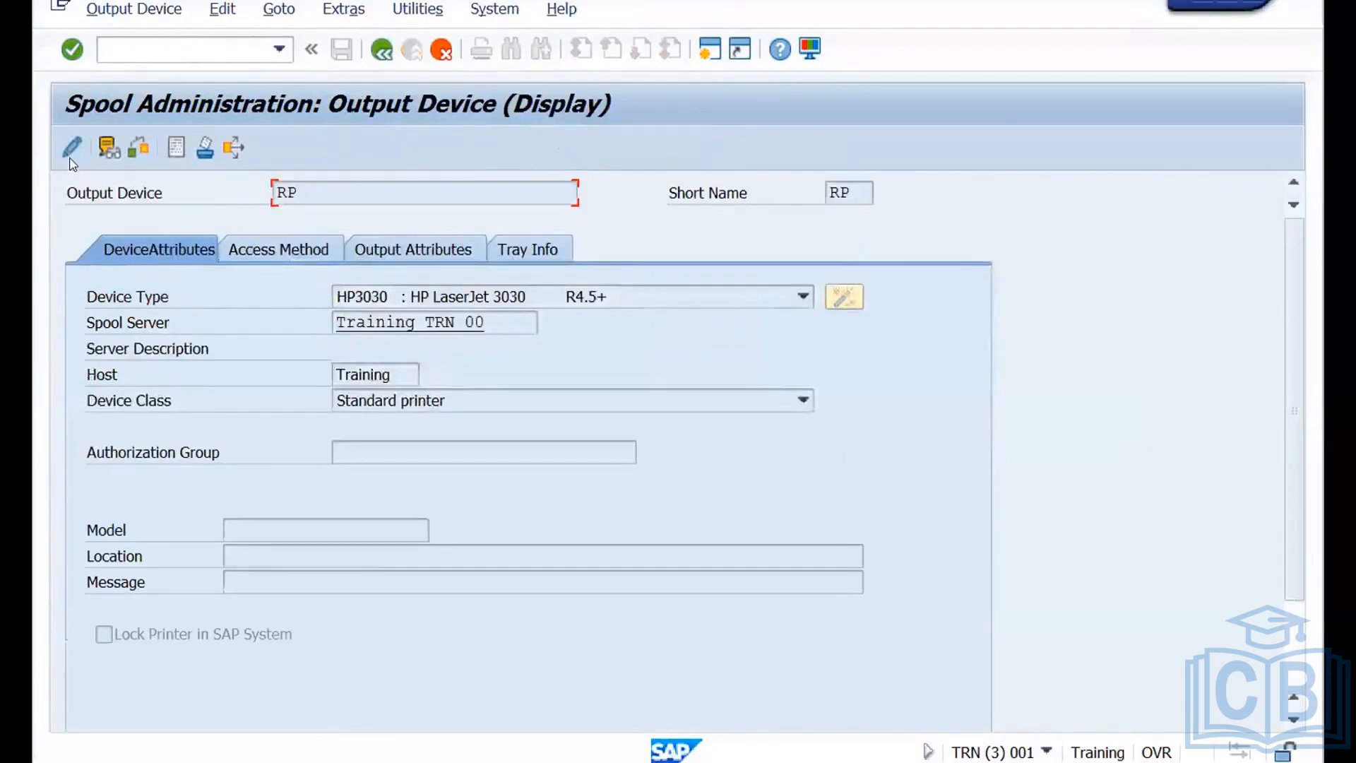
# Assign the Unicode reference device type URDTC (Standard URDT Chinese Flavor) to output device RP and save the device definition.
pyautogui.click(70, 150)
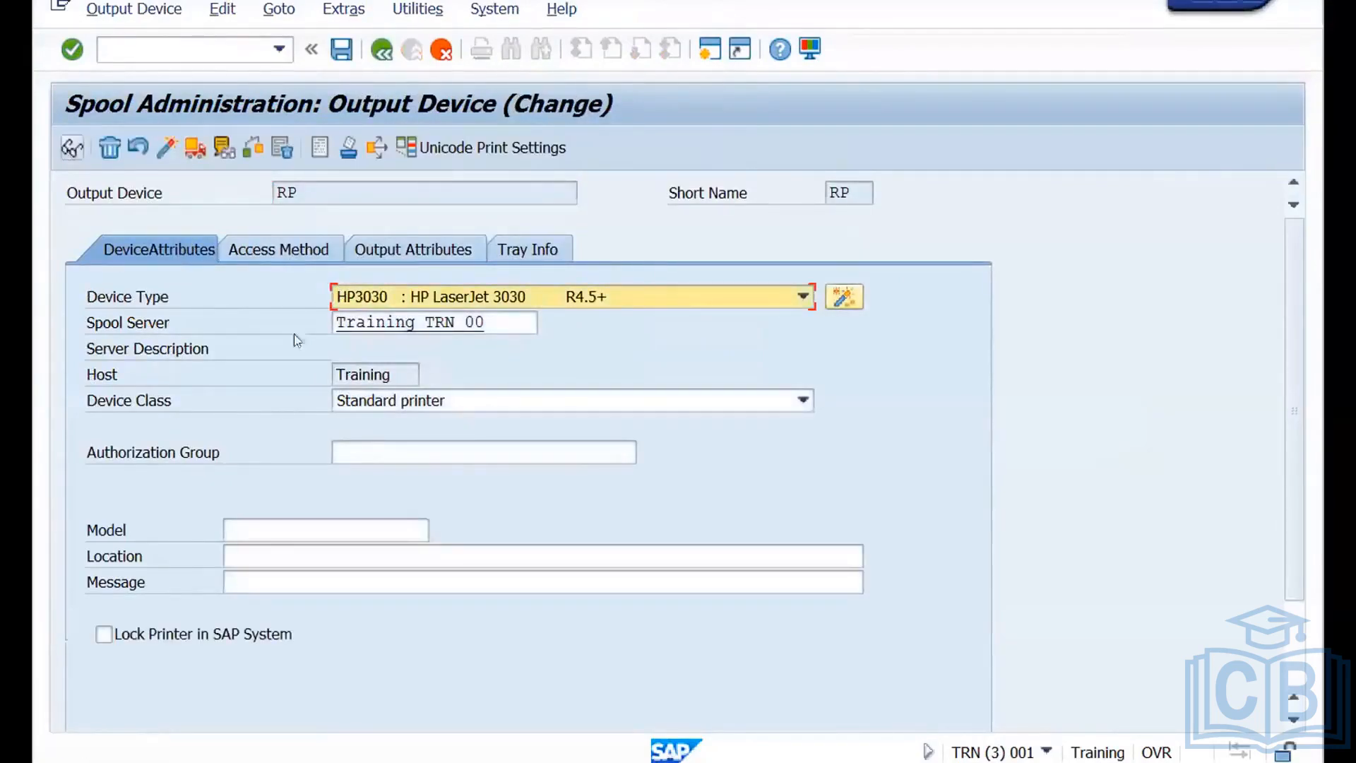
pyautogui.click(482, 150)
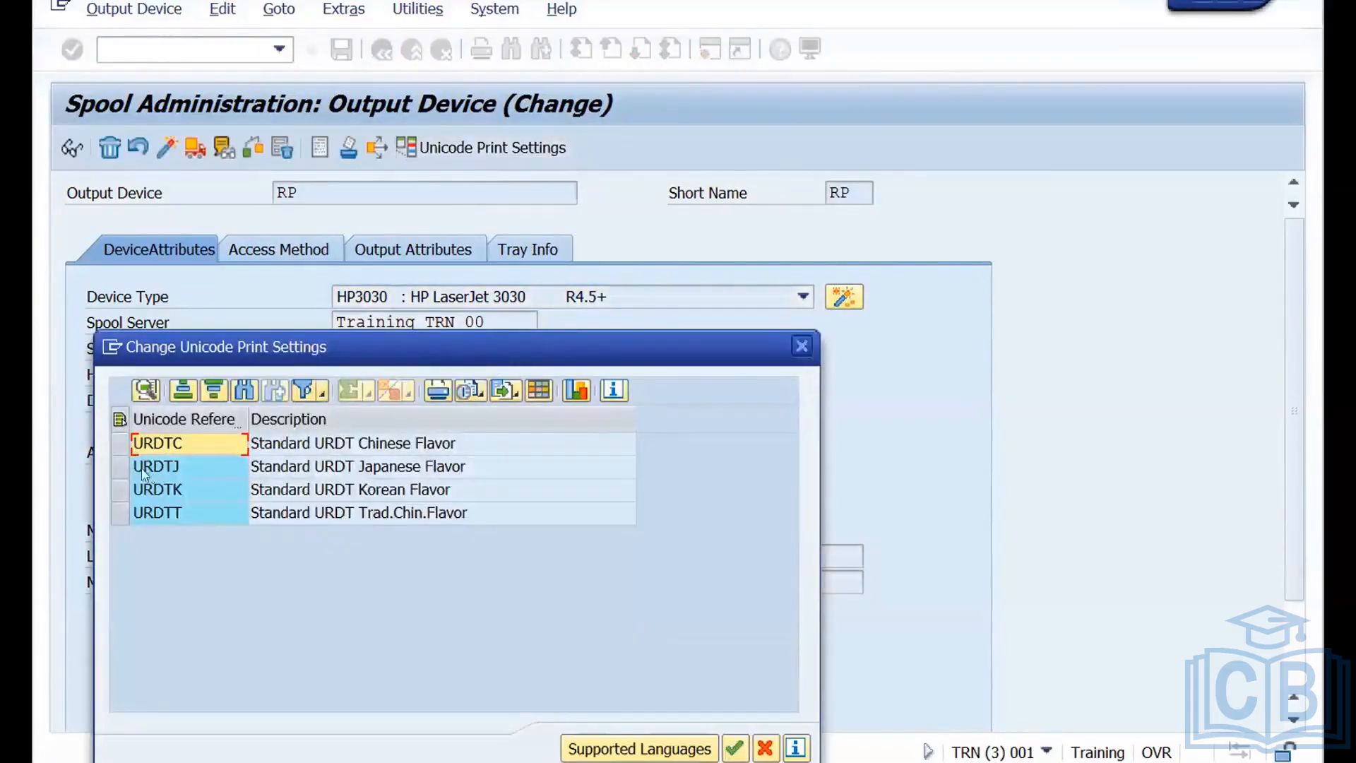
pyautogui.click(121, 443)
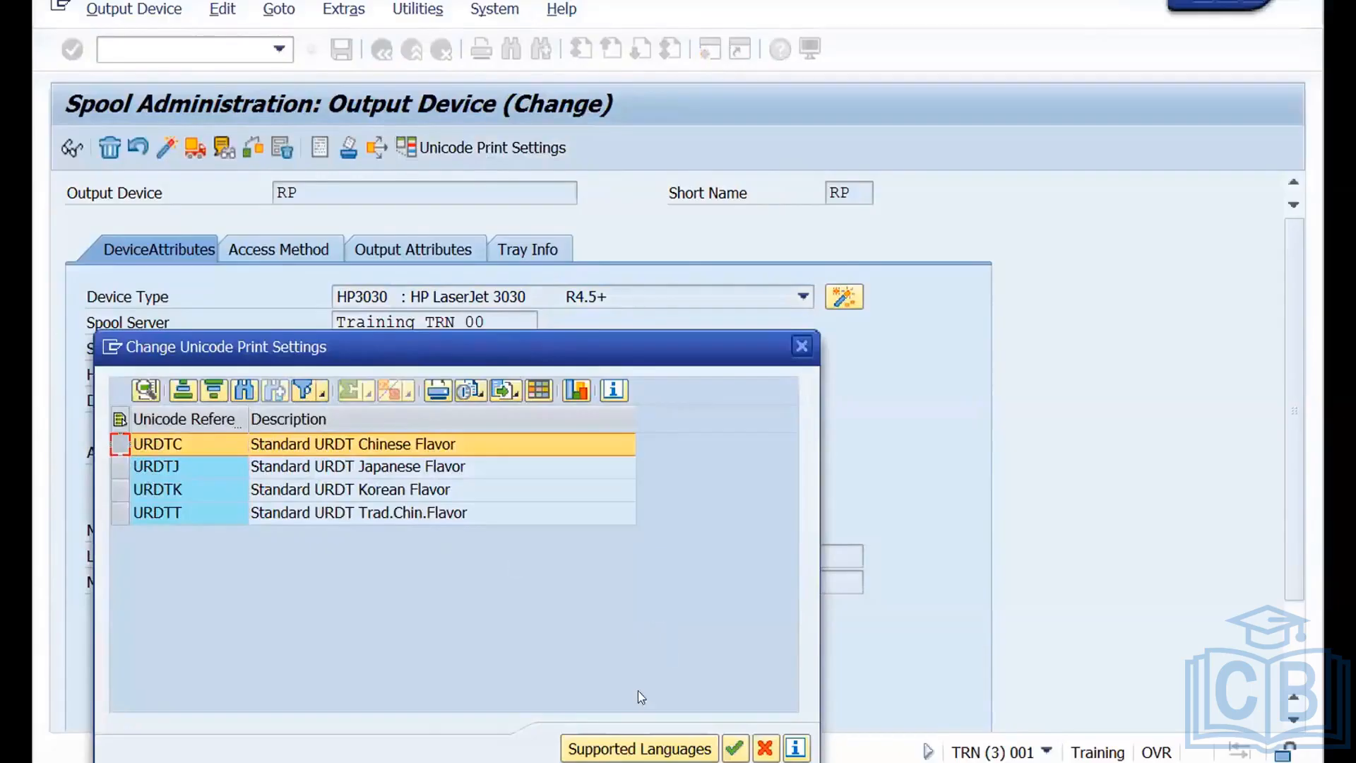
pyautogui.click(735, 748)
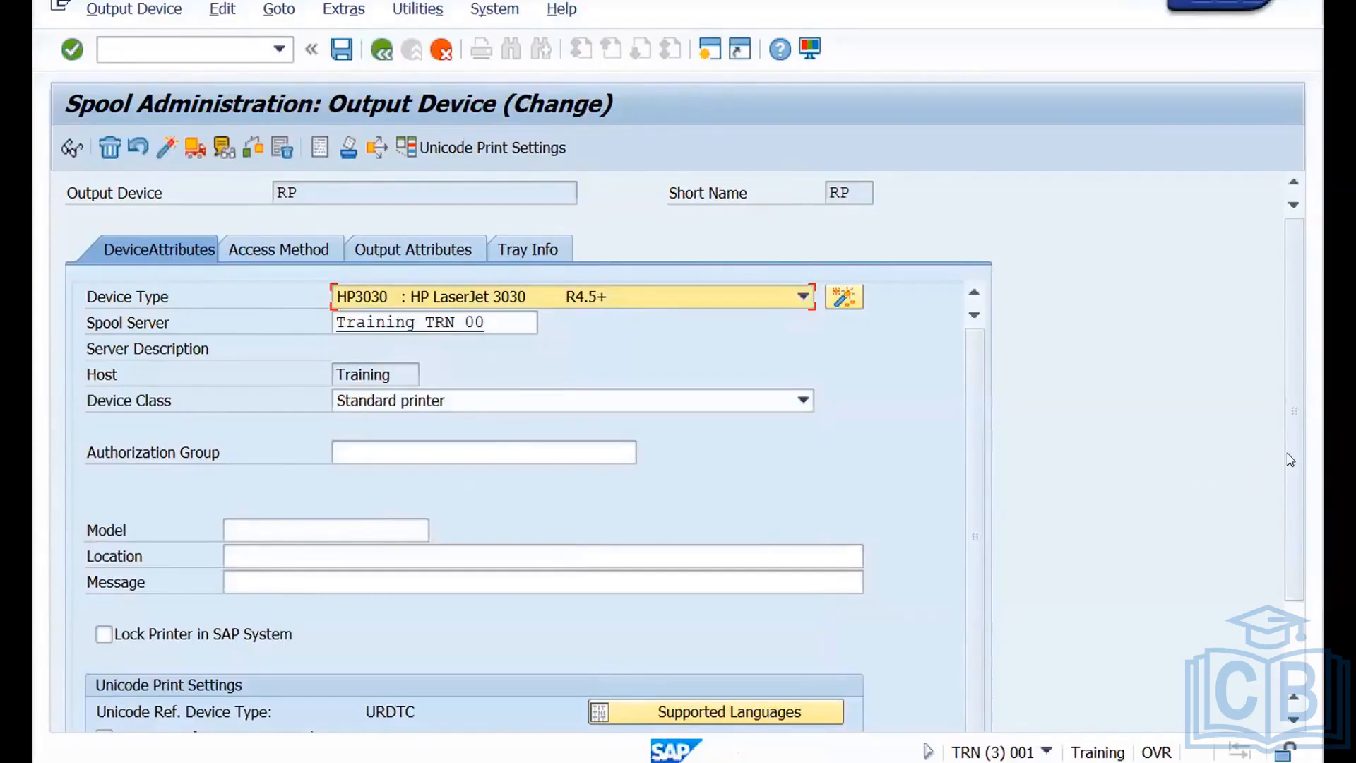
pyautogui.moveTo(1286, 452); pyautogui.dragTo(1298, 583)
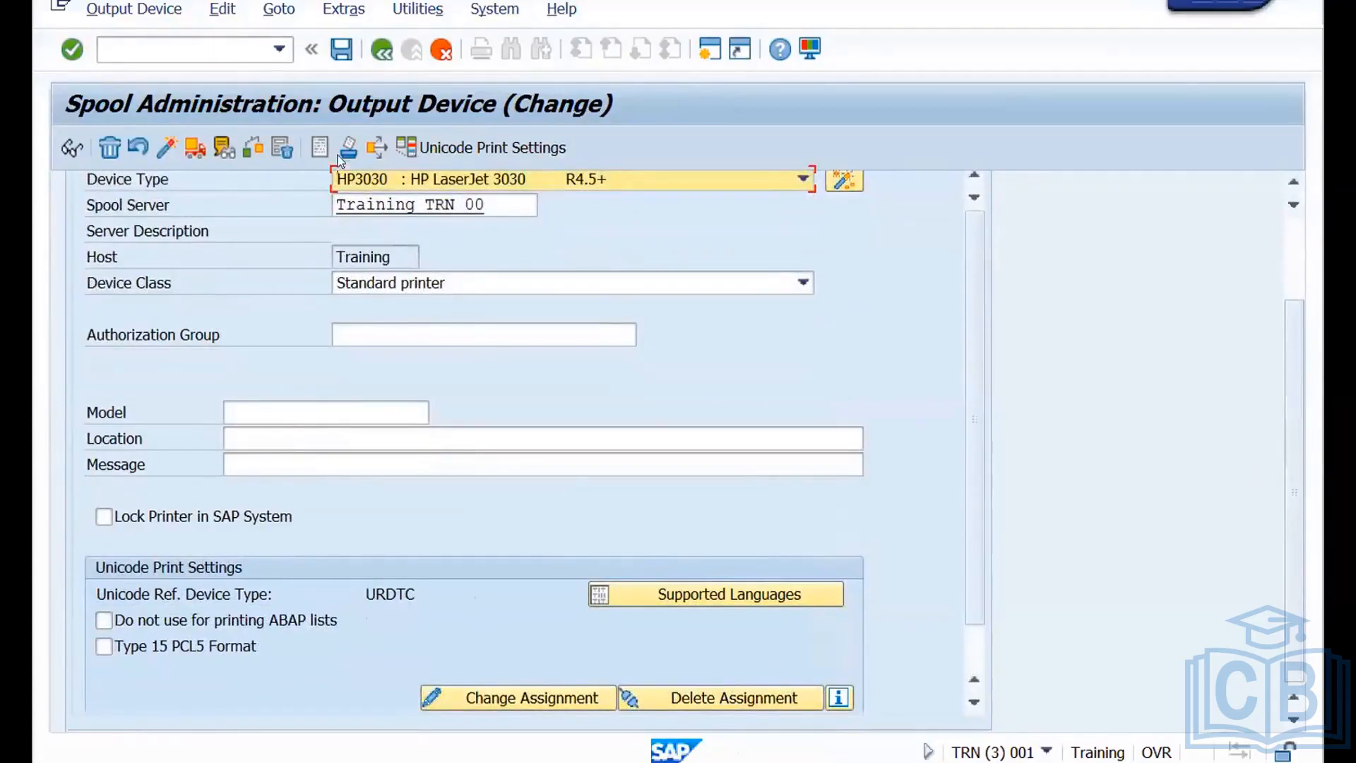
pyautogui.click(341, 50)
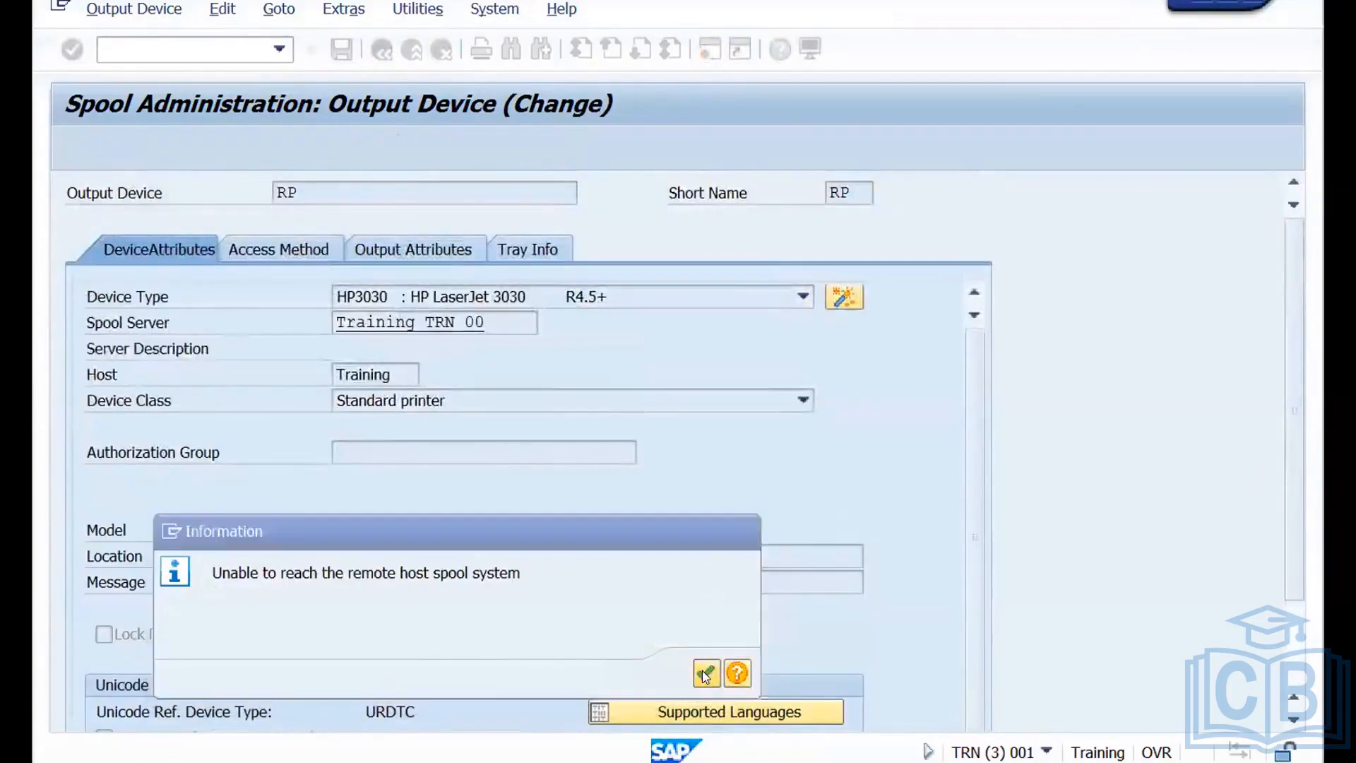
pyautogui.click(706, 672)
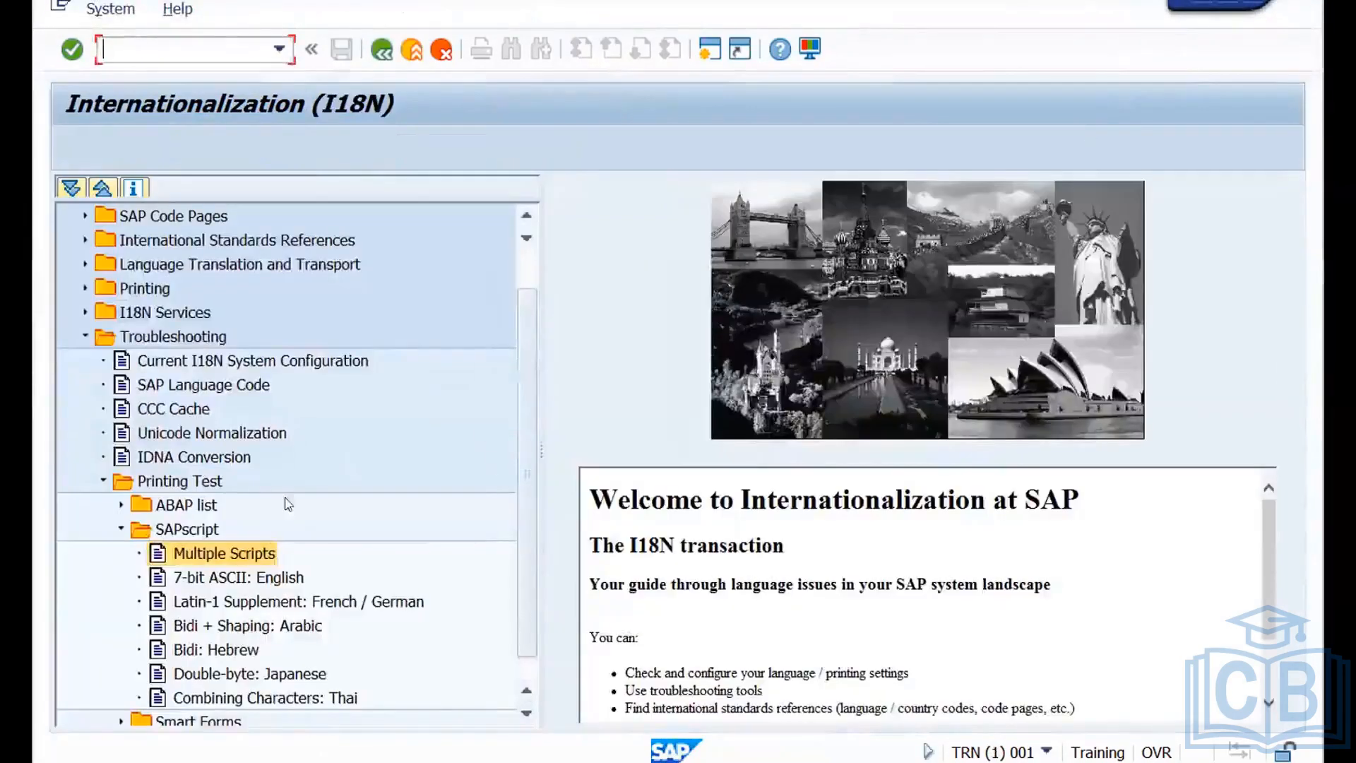
# Rerun the SAPscript Multiple Scripts test from the I18N tools with output device RP and examine the languages in its print preview.
pyautogui.doubleClick(223, 554)
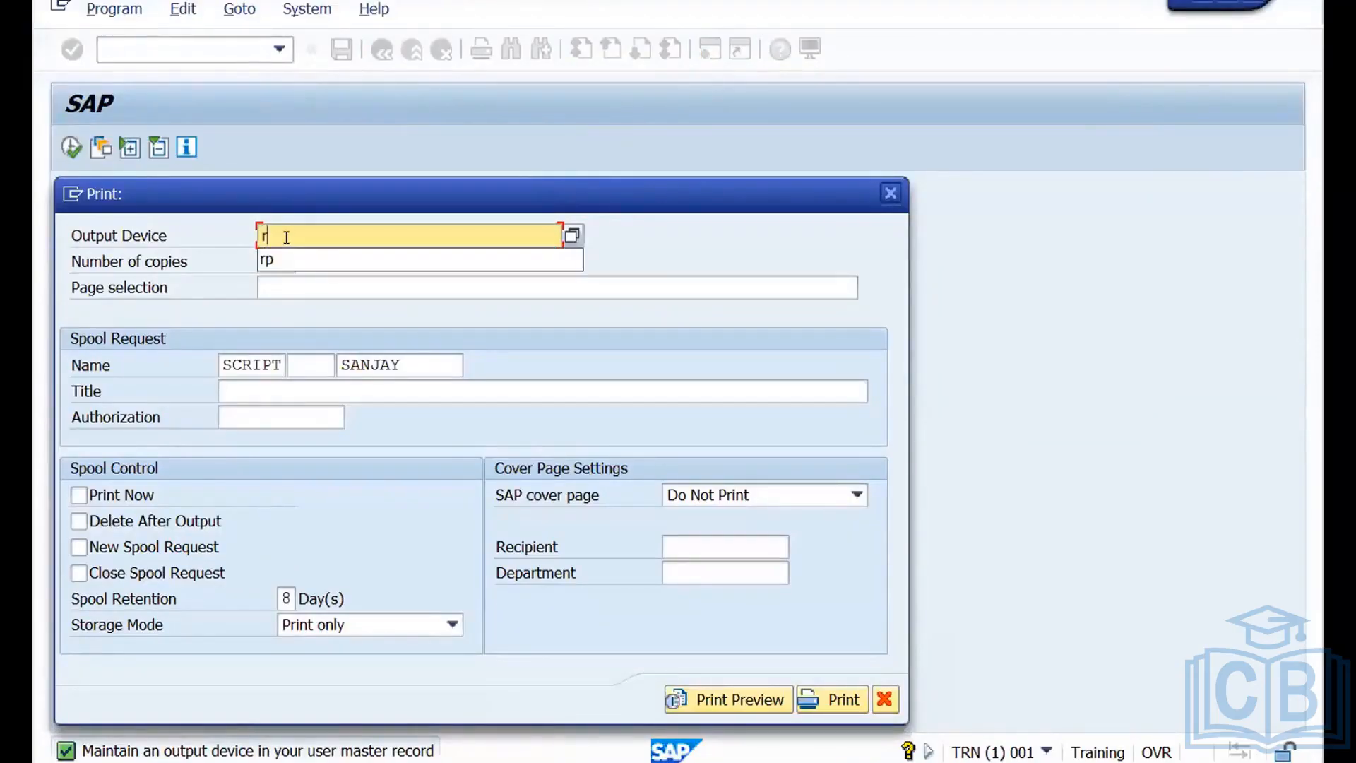
pyautogui.write('rp')
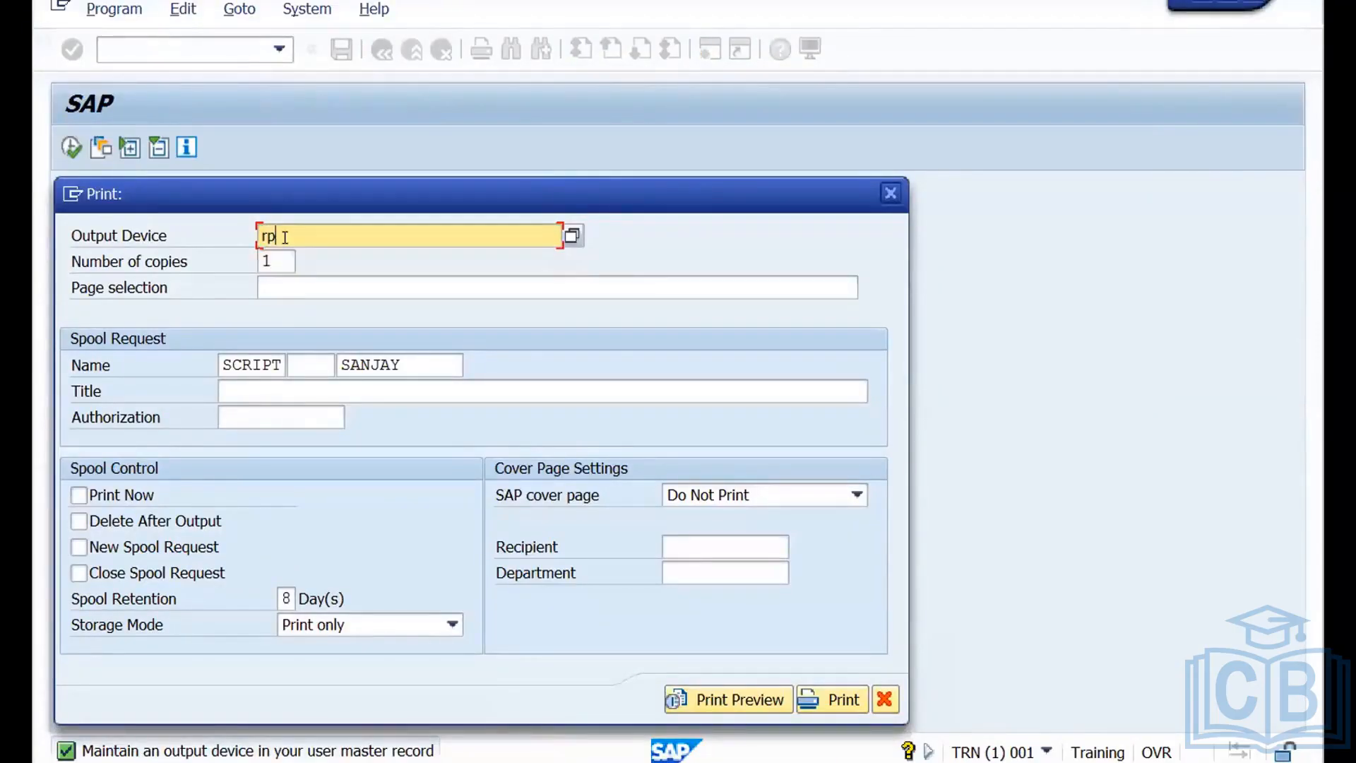
pyautogui.click(735, 699)
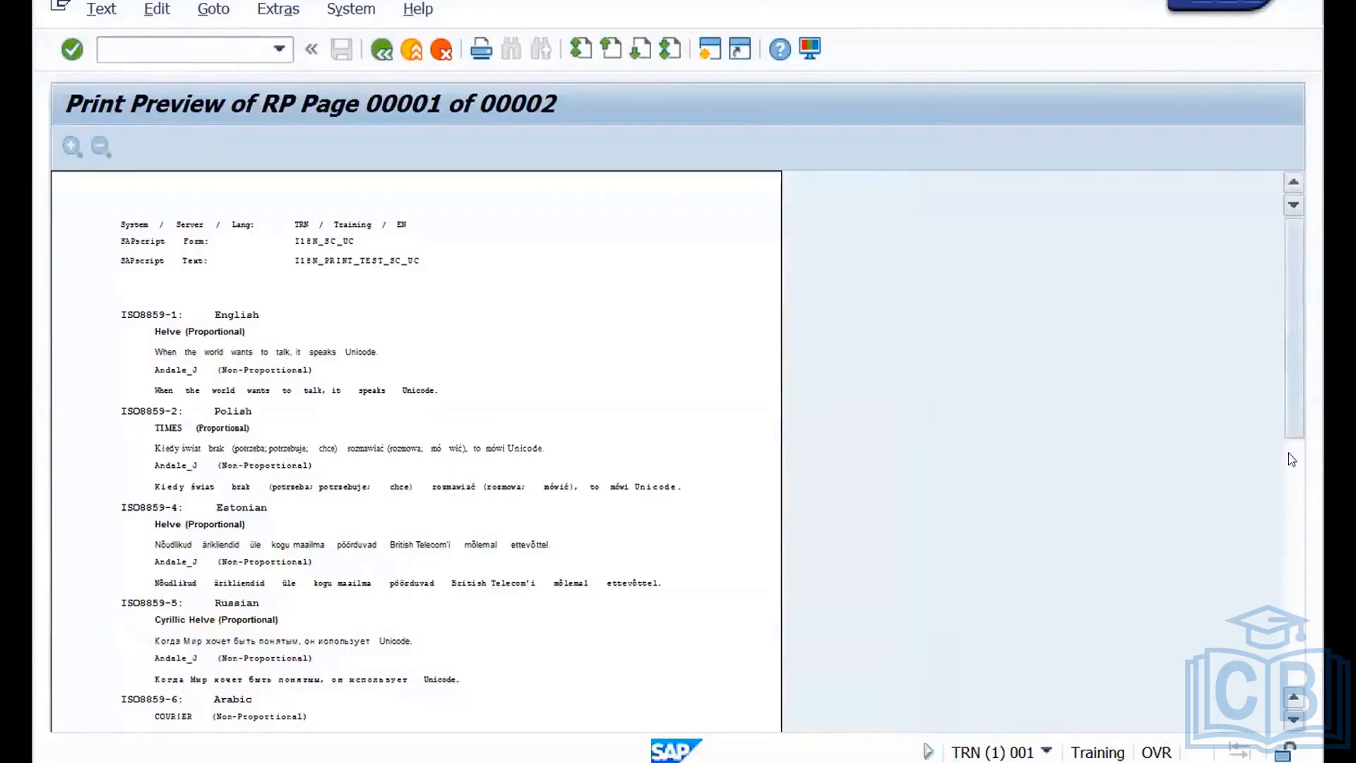
pyautogui.scroll(-3, 1292, 459)
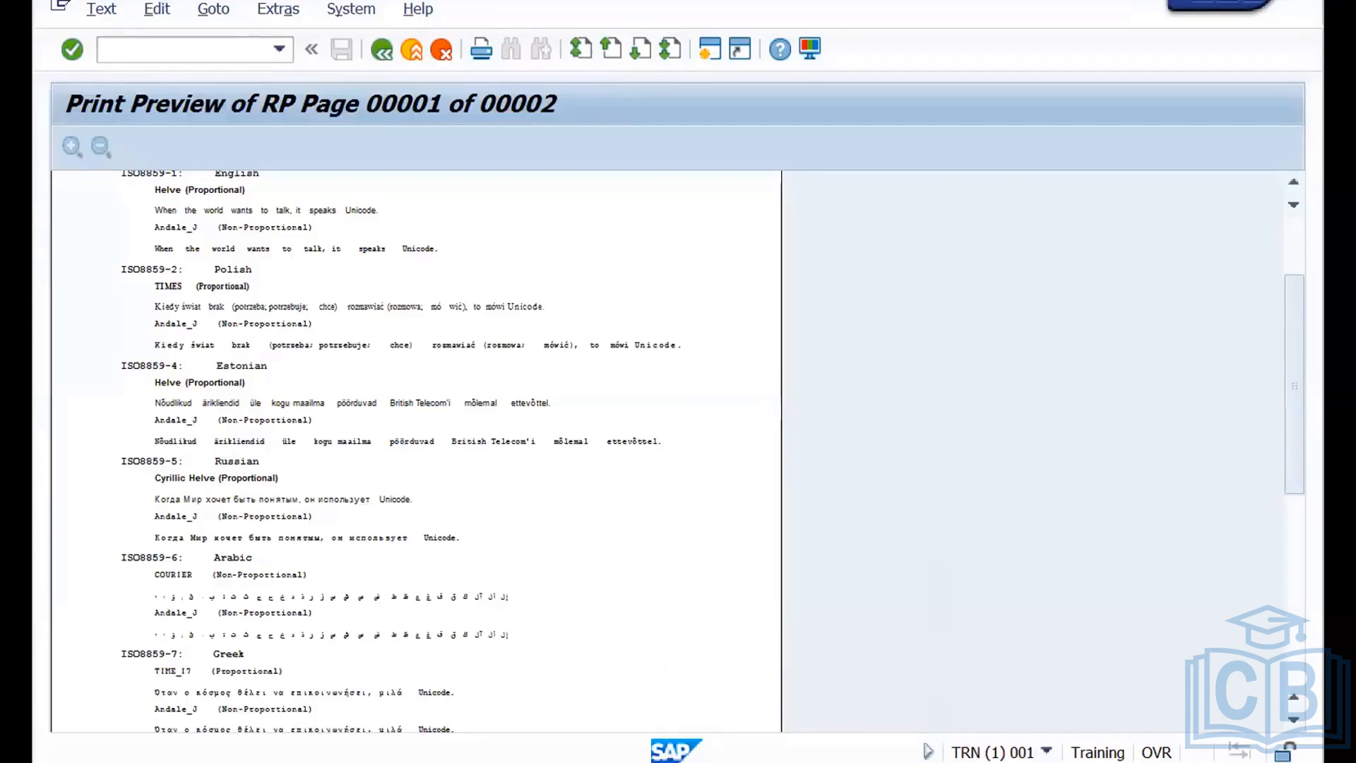
# Return to the spool administration session, review the Unicode reference device types offered for RP and close the list without changes.
pyautogui.moveTo(362, 757)
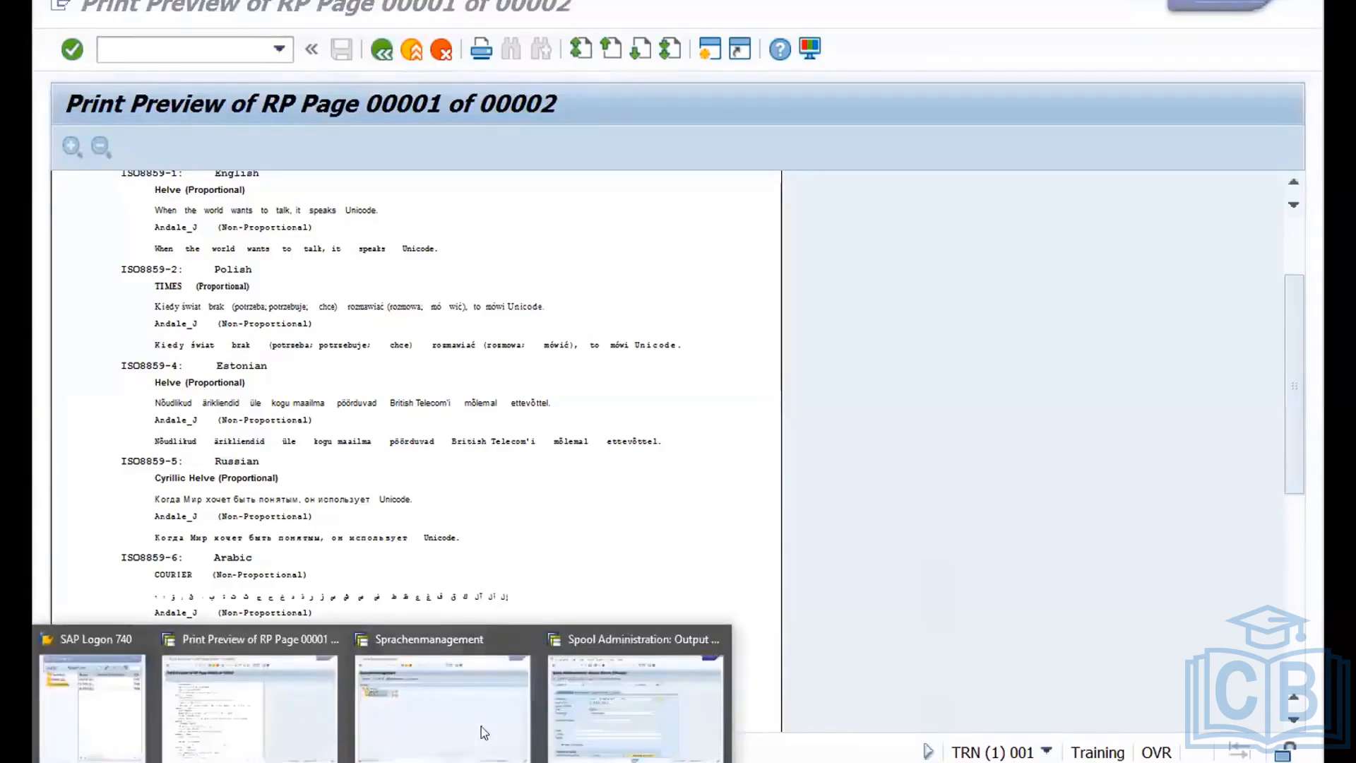
pyautogui.click(598, 702)
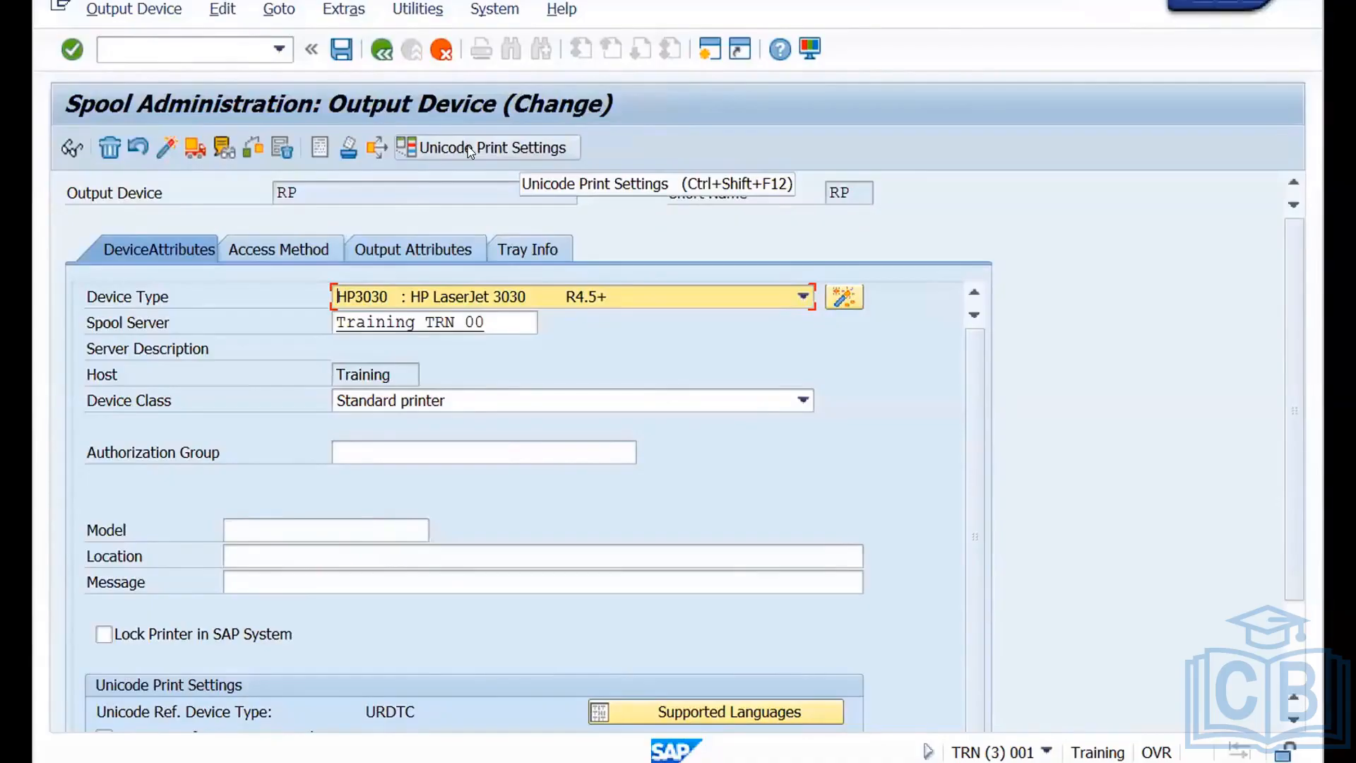
pyautogui.click(467, 149)
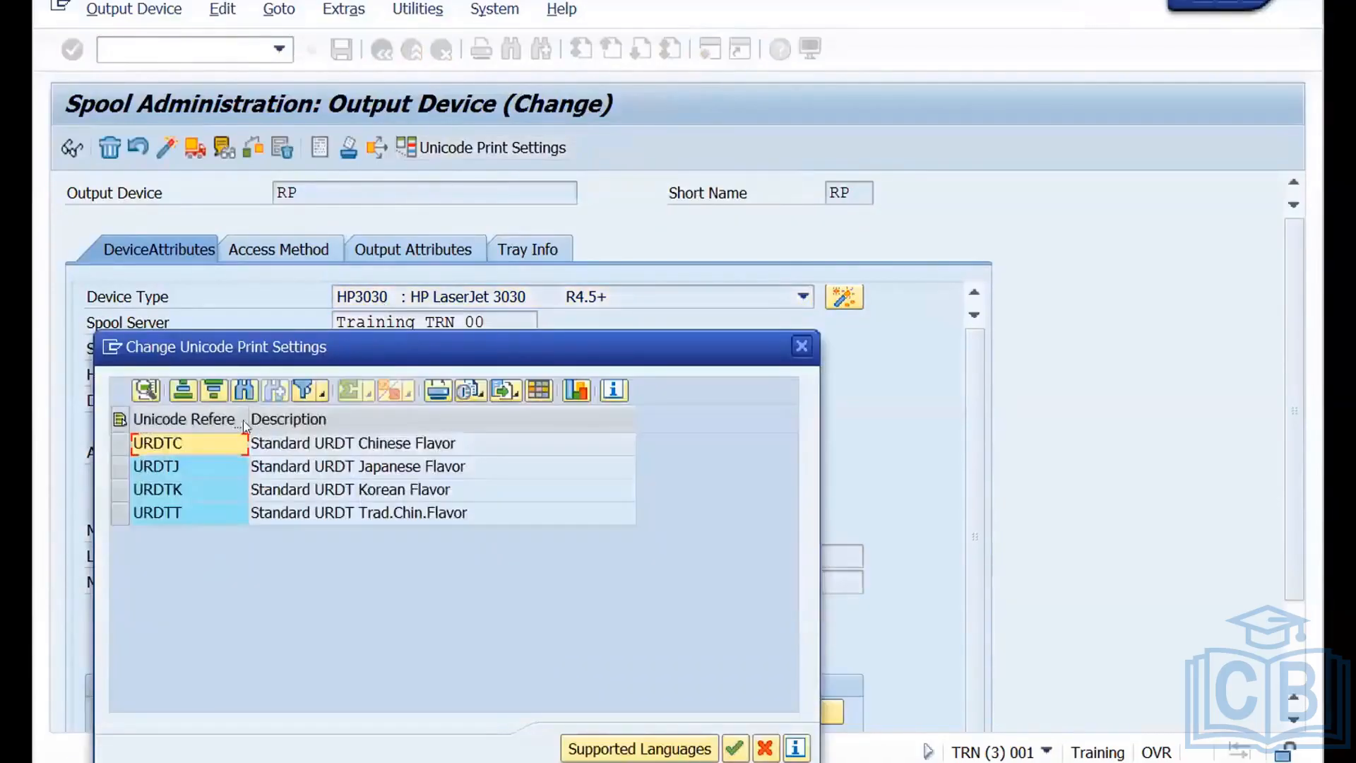
pyautogui.click(119, 445)
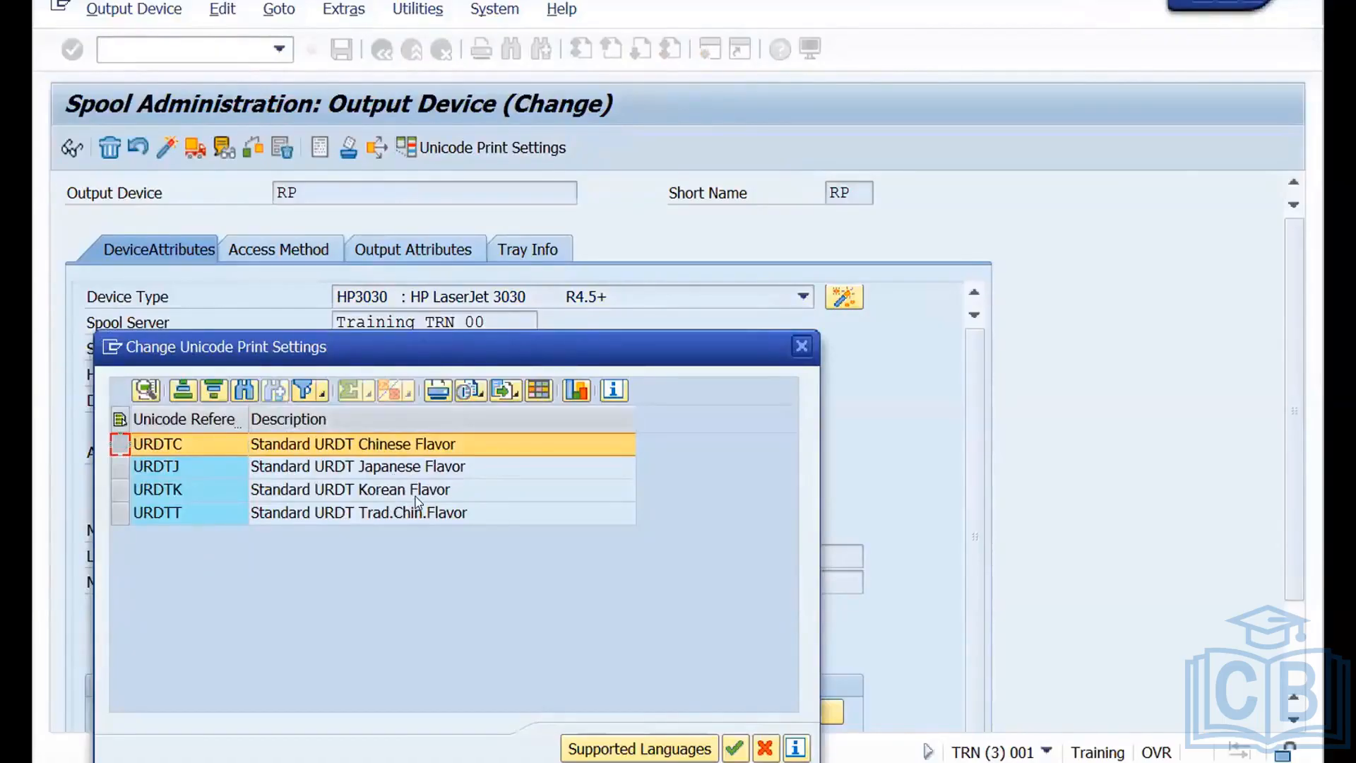
pyautogui.click(799, 350)
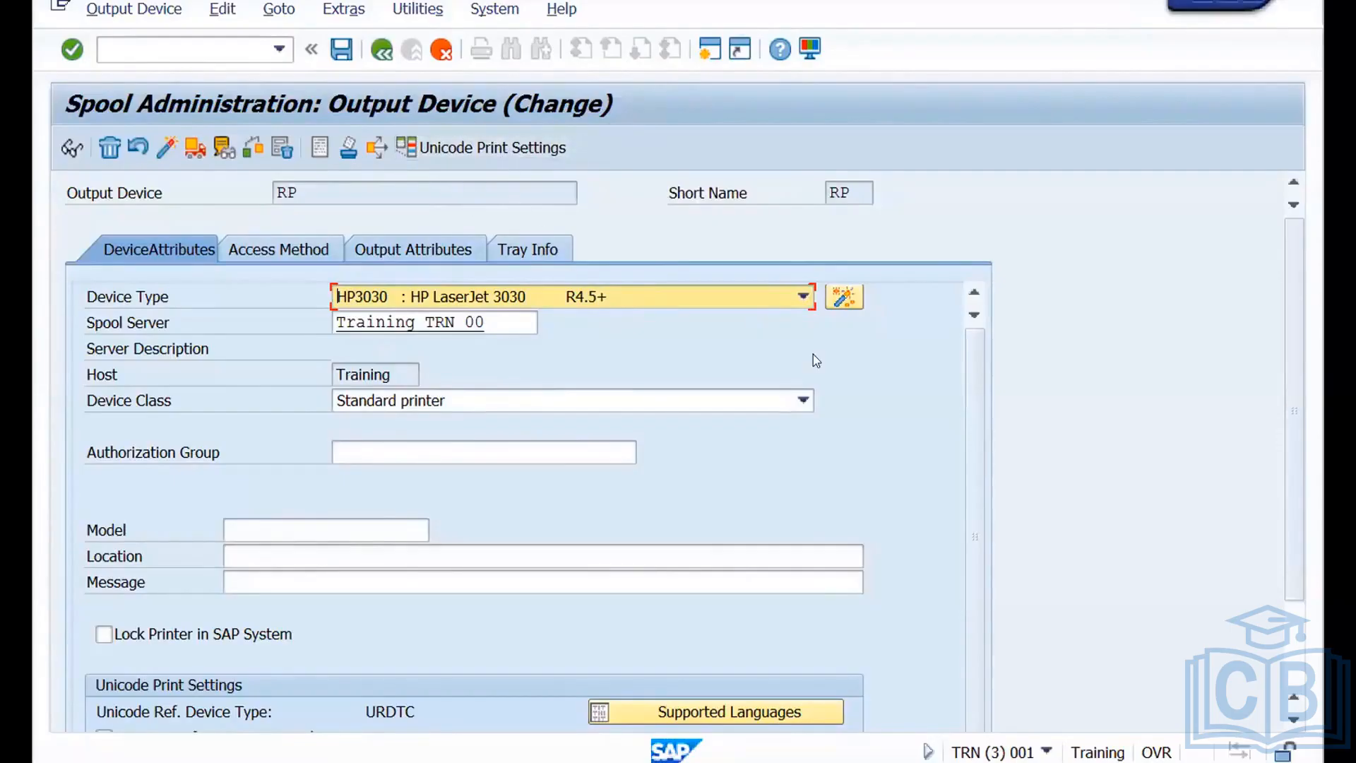
# Review the output attributes and the access method of output device RP.
pyautogui.click(443, 248)
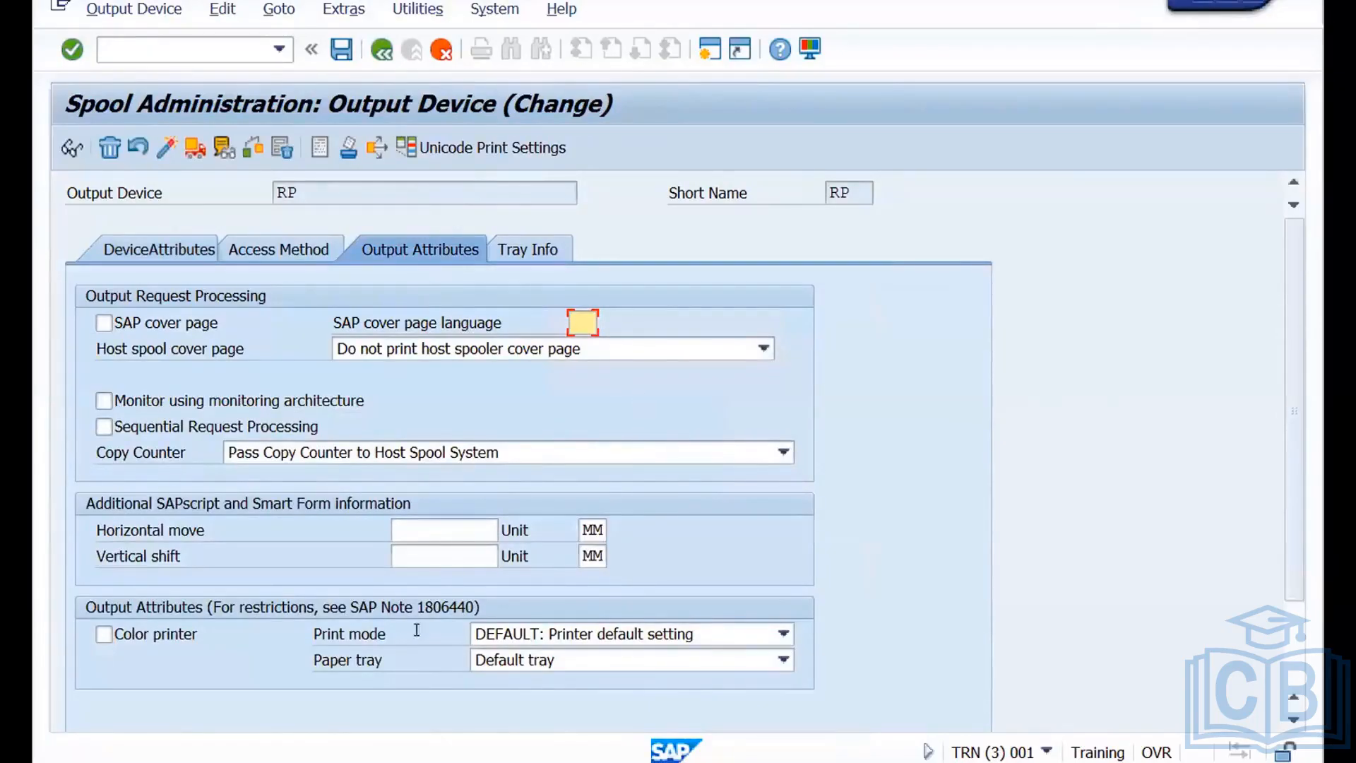
pyautogui.click(288, 253)
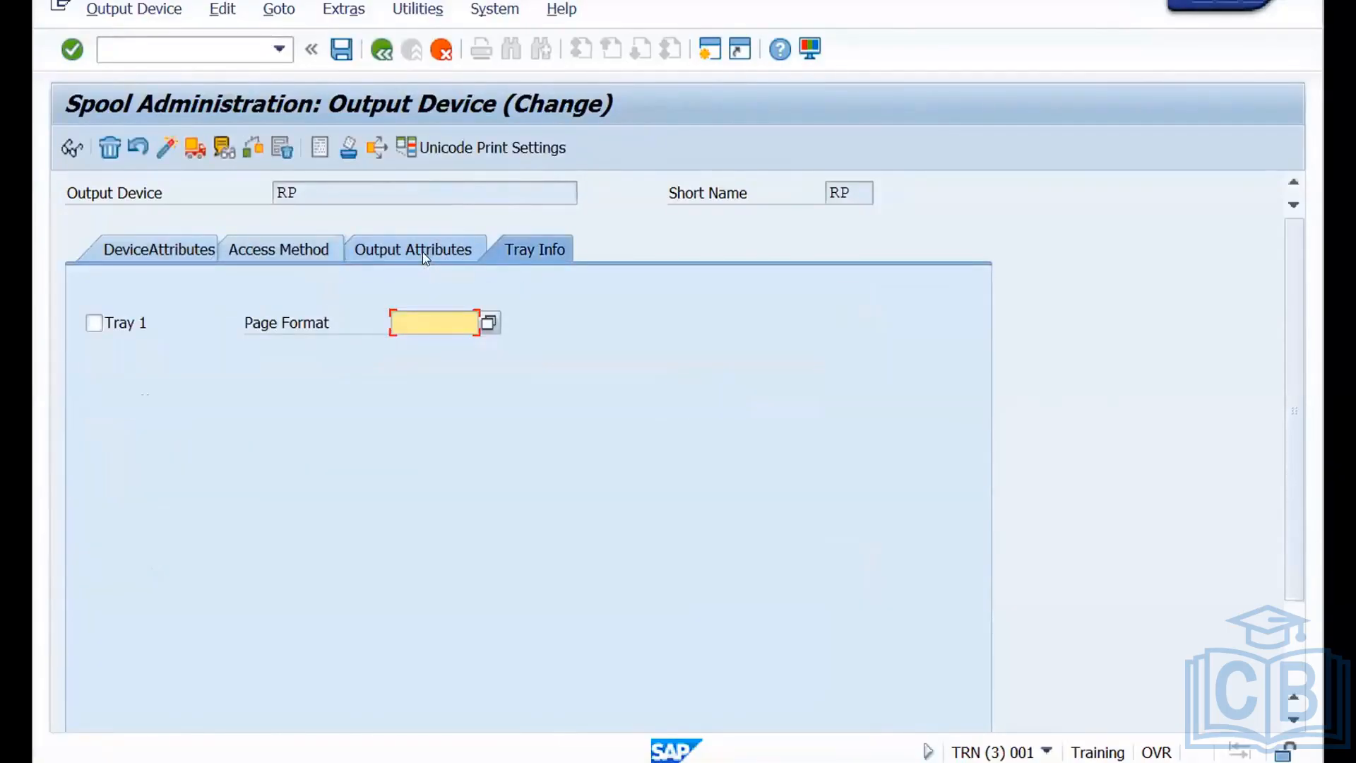
pyautogui.click(417, 250)
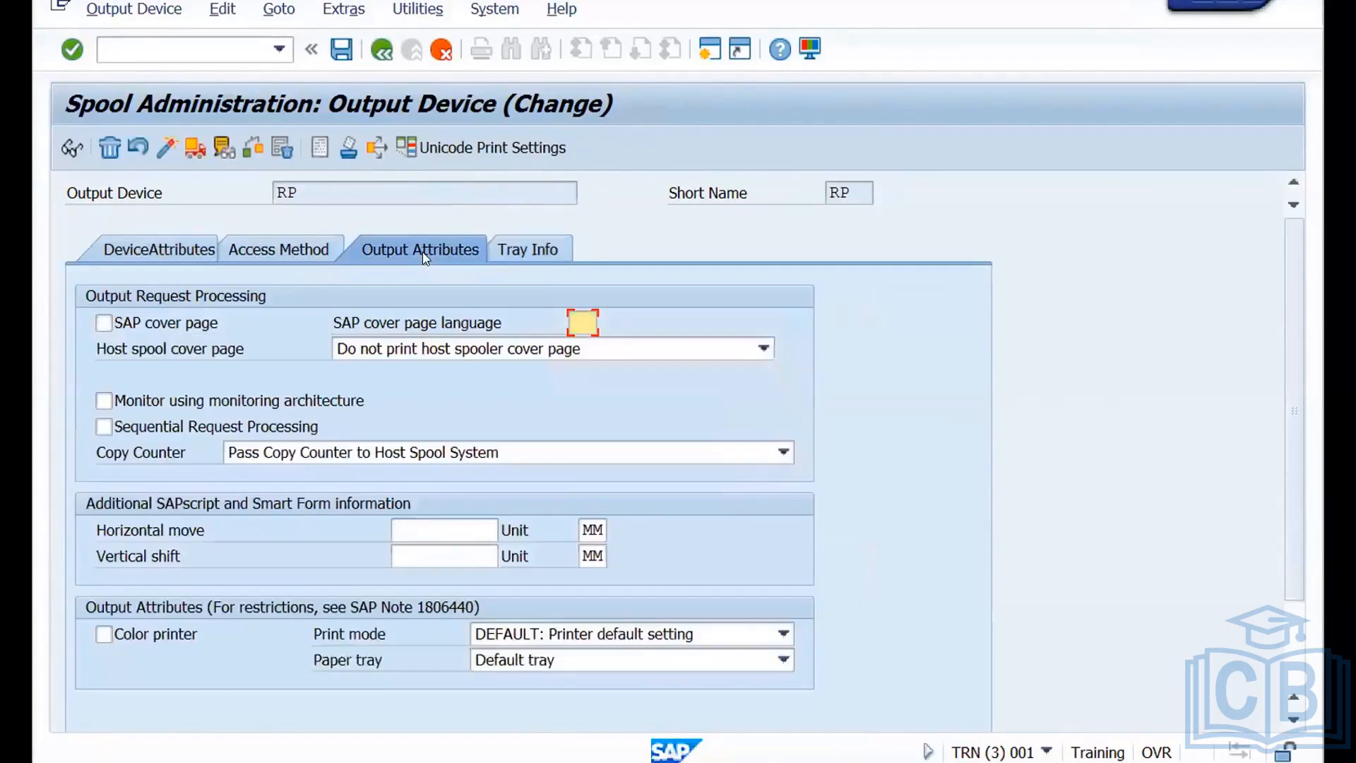
# Switch to the Miro board and add the text note "SPAD" above the Server B OS Spool box.
pyautogui.hotkey('ctrl', 'Left')
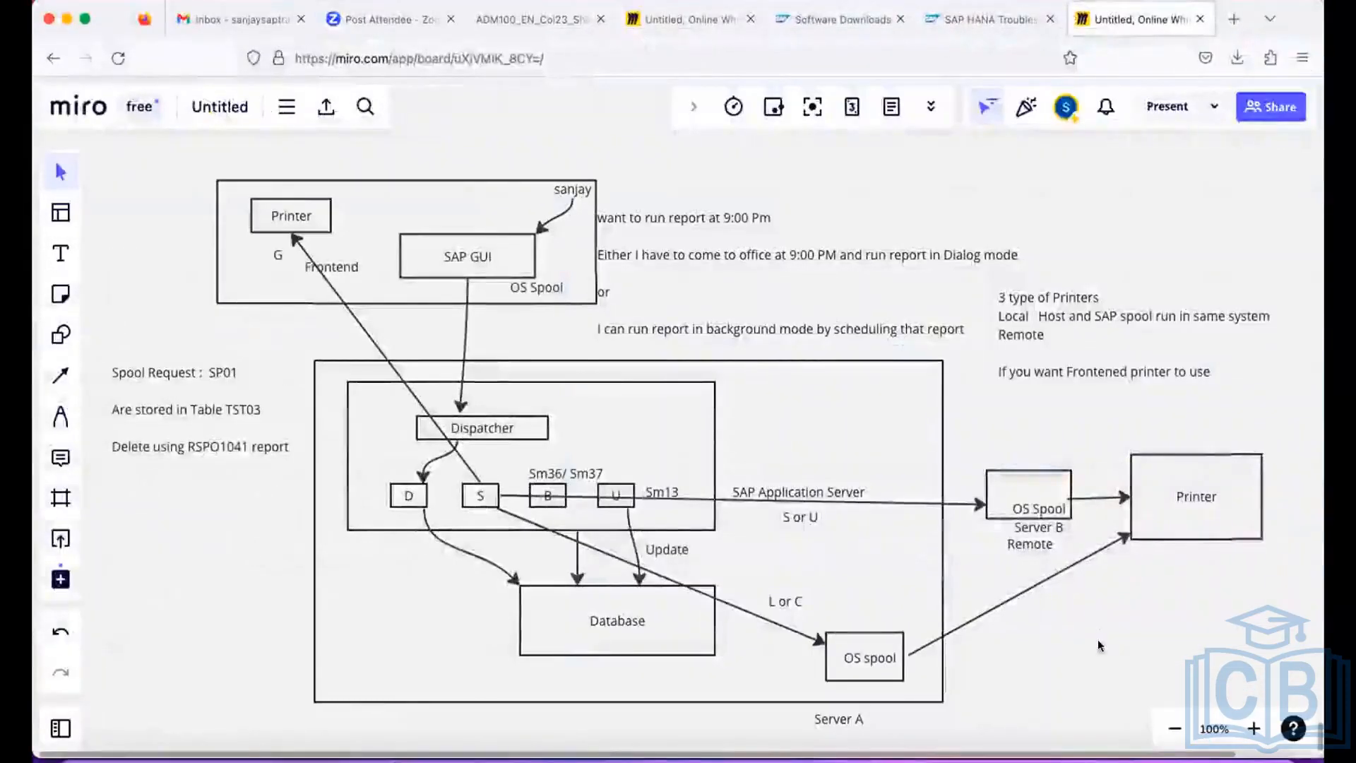
pyautogui.press('t')
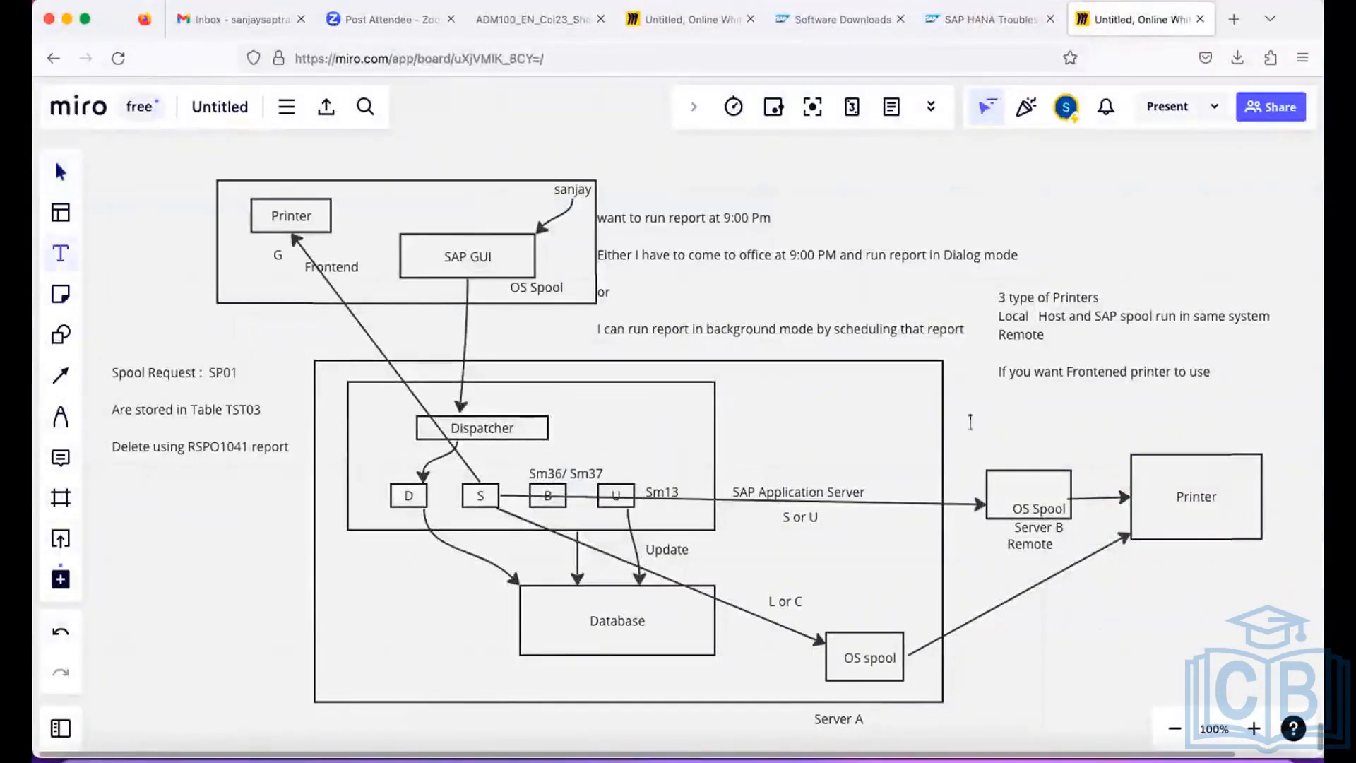
pyautogui.click(961, 420)
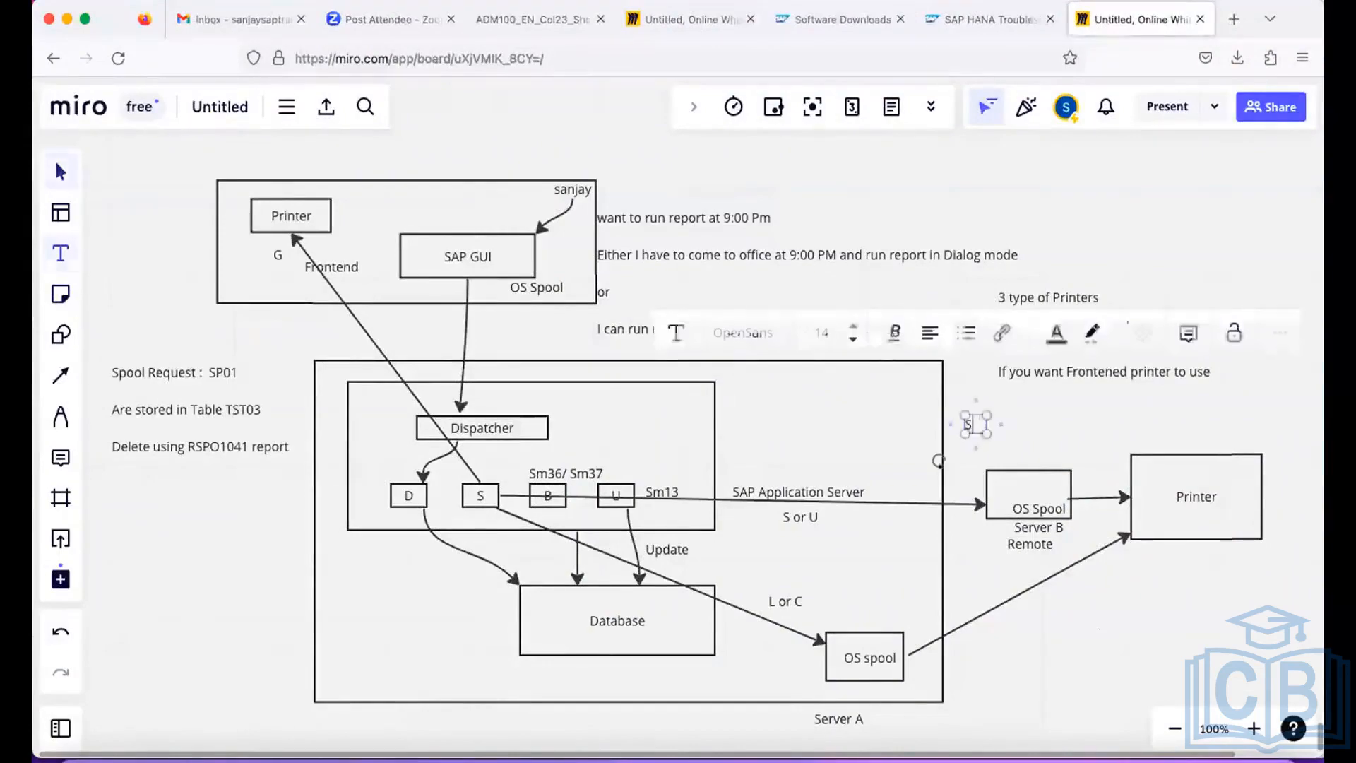
pyautogui.write('SPAN')
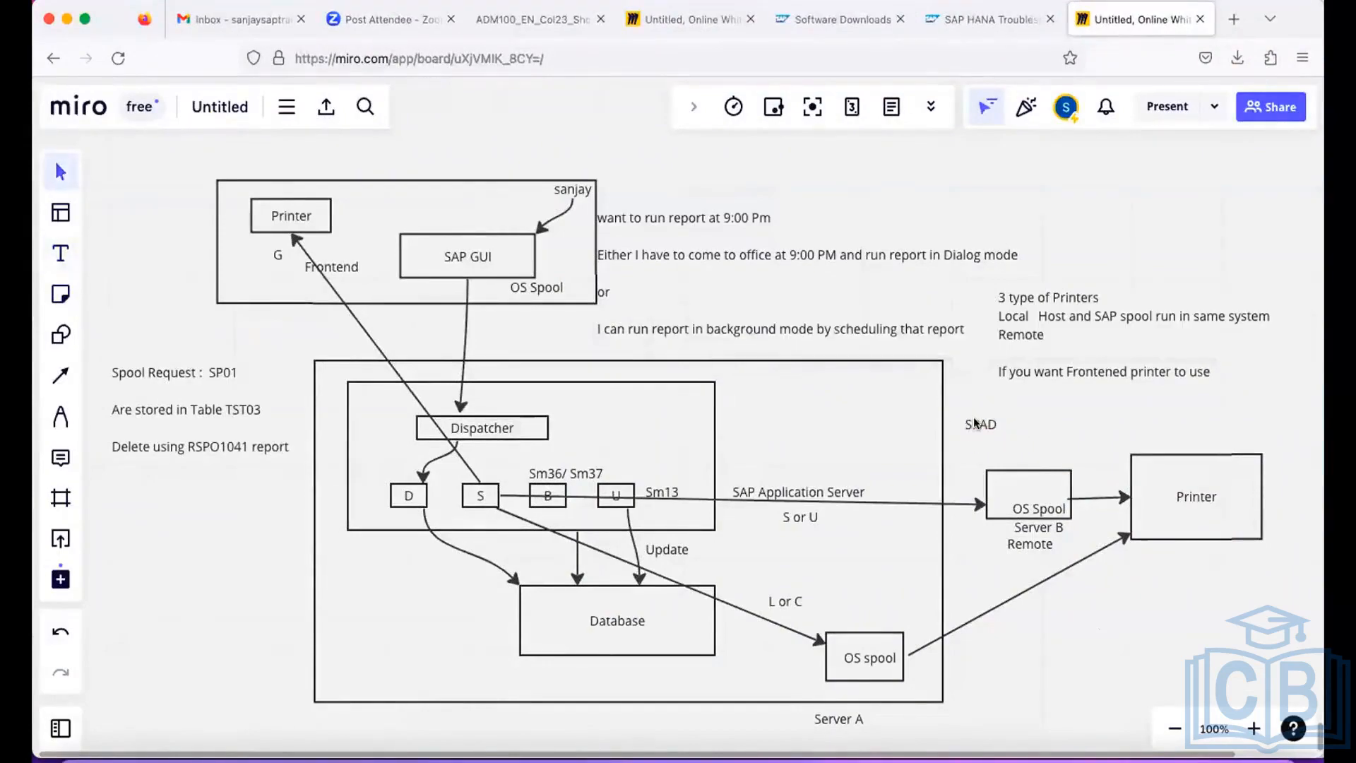
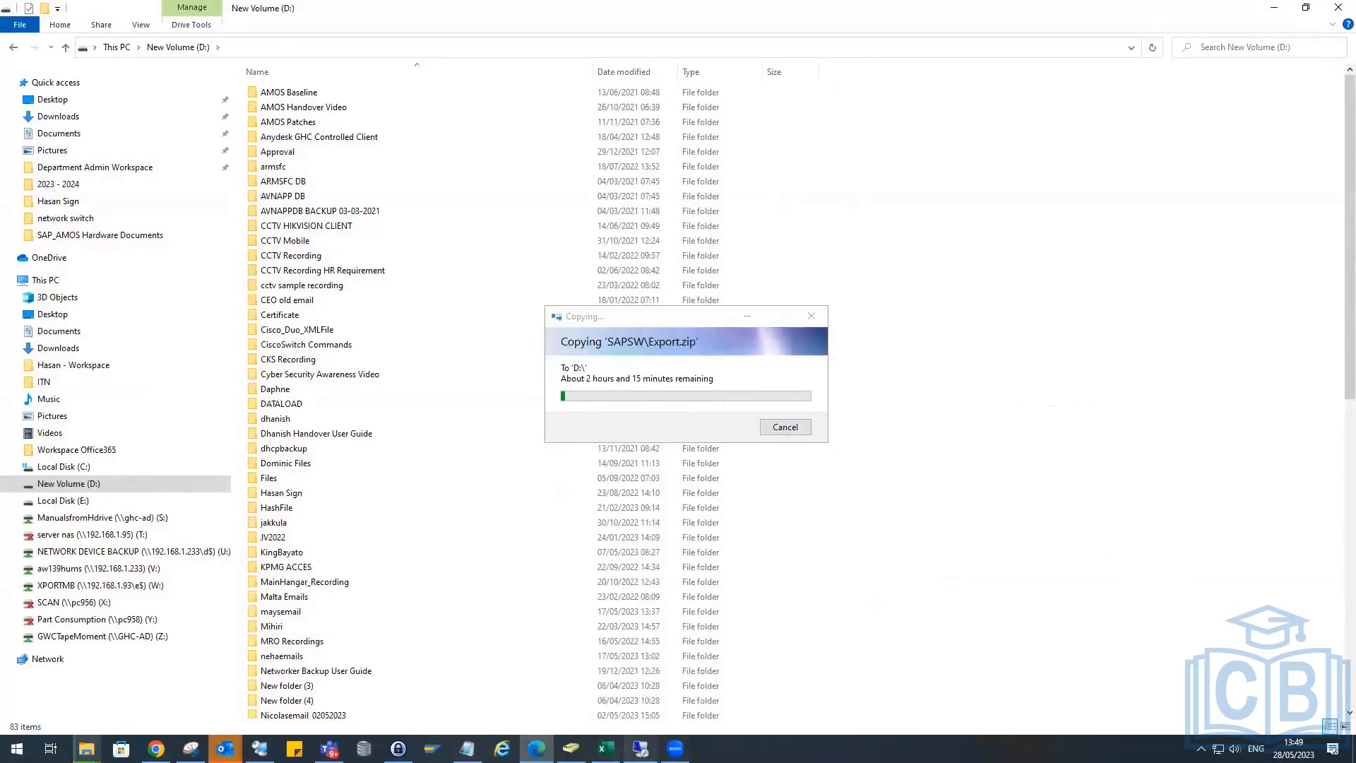
# Switch to the remote desktop session, close the open SAP logon screen and open the TRN connection from SAP Logon.
pyautogui.click(642, 747)
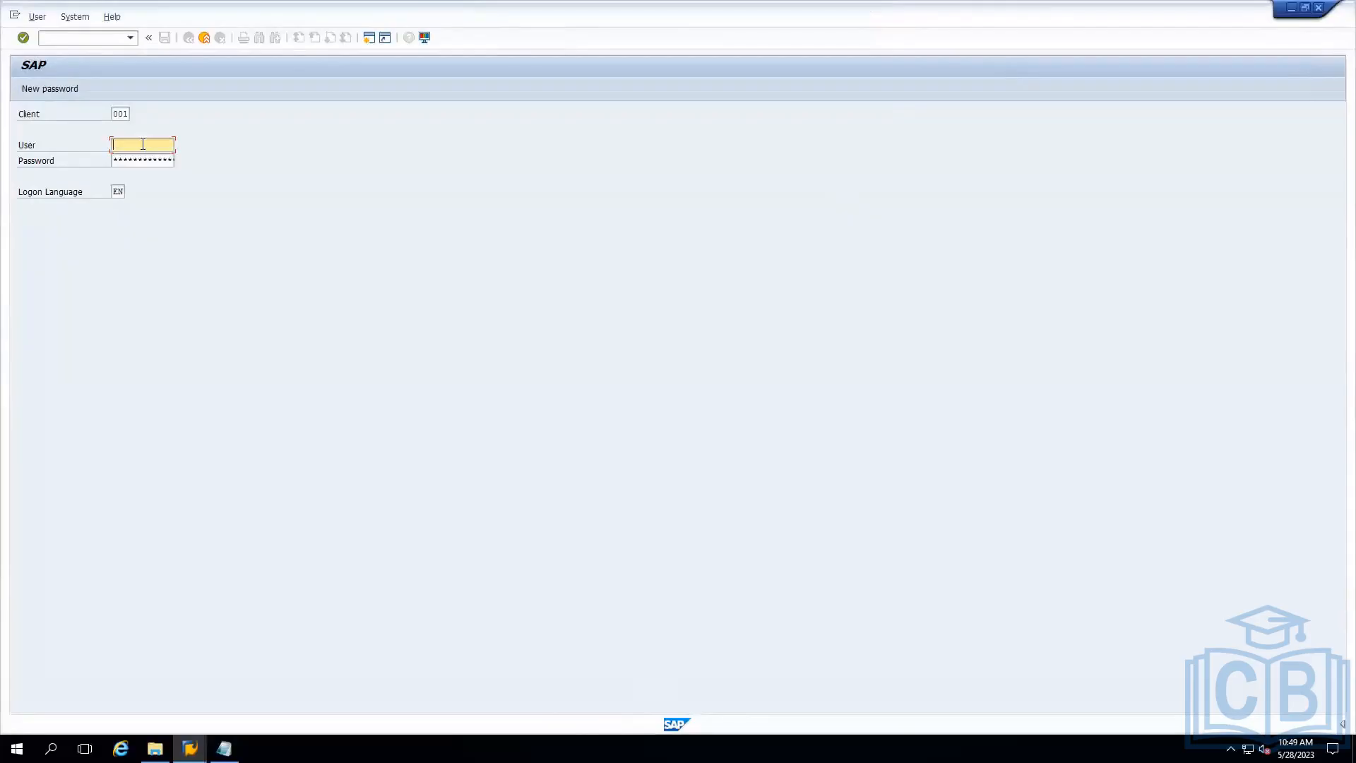
pyautogui.click(1320, 8)
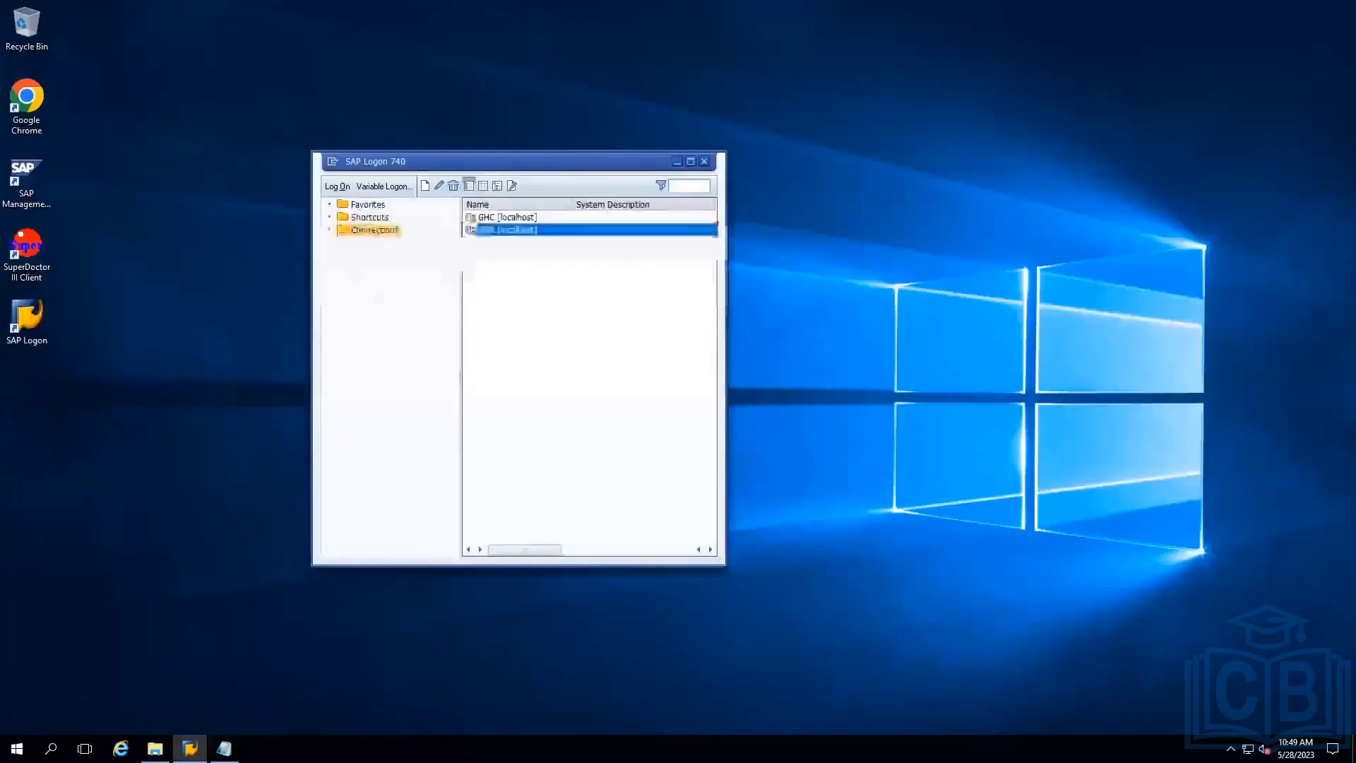
pyautogui.click(495, 219)
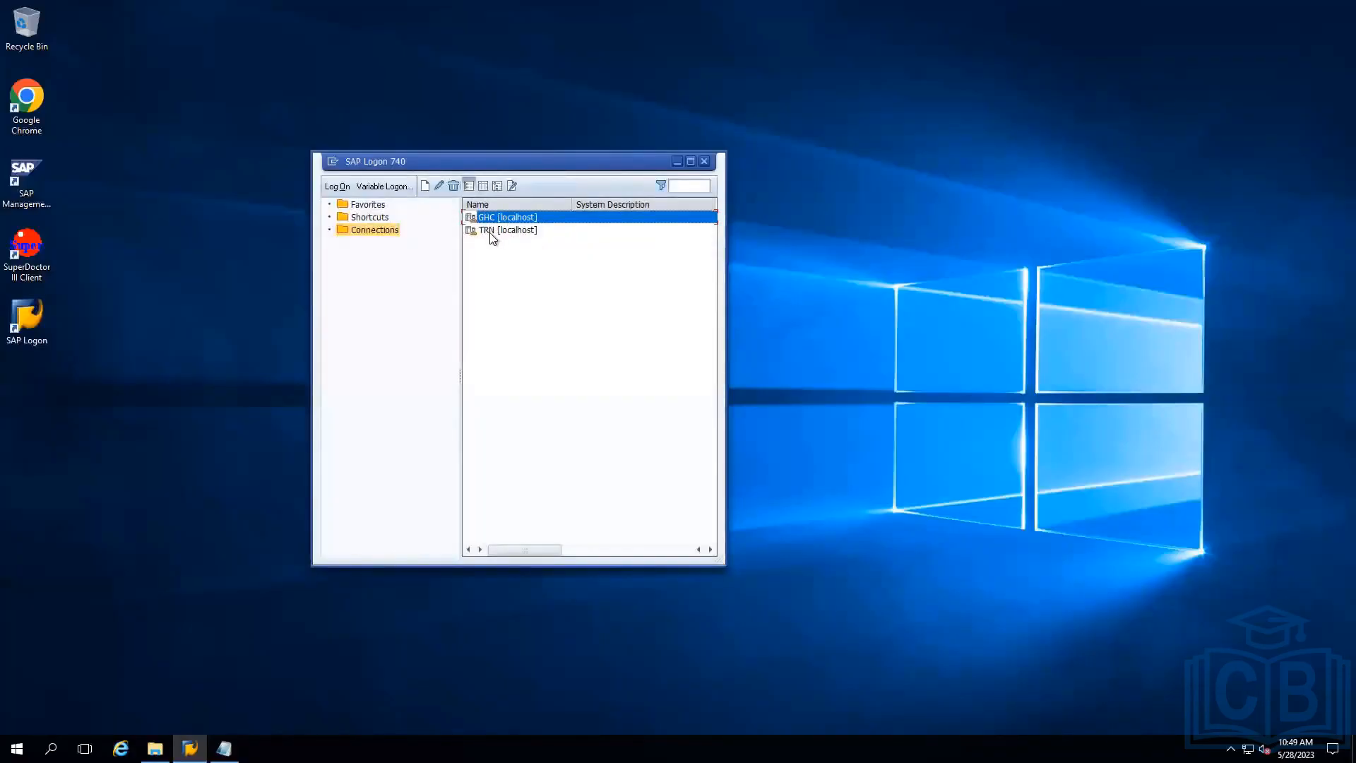
pyautogui.click(489, 229)
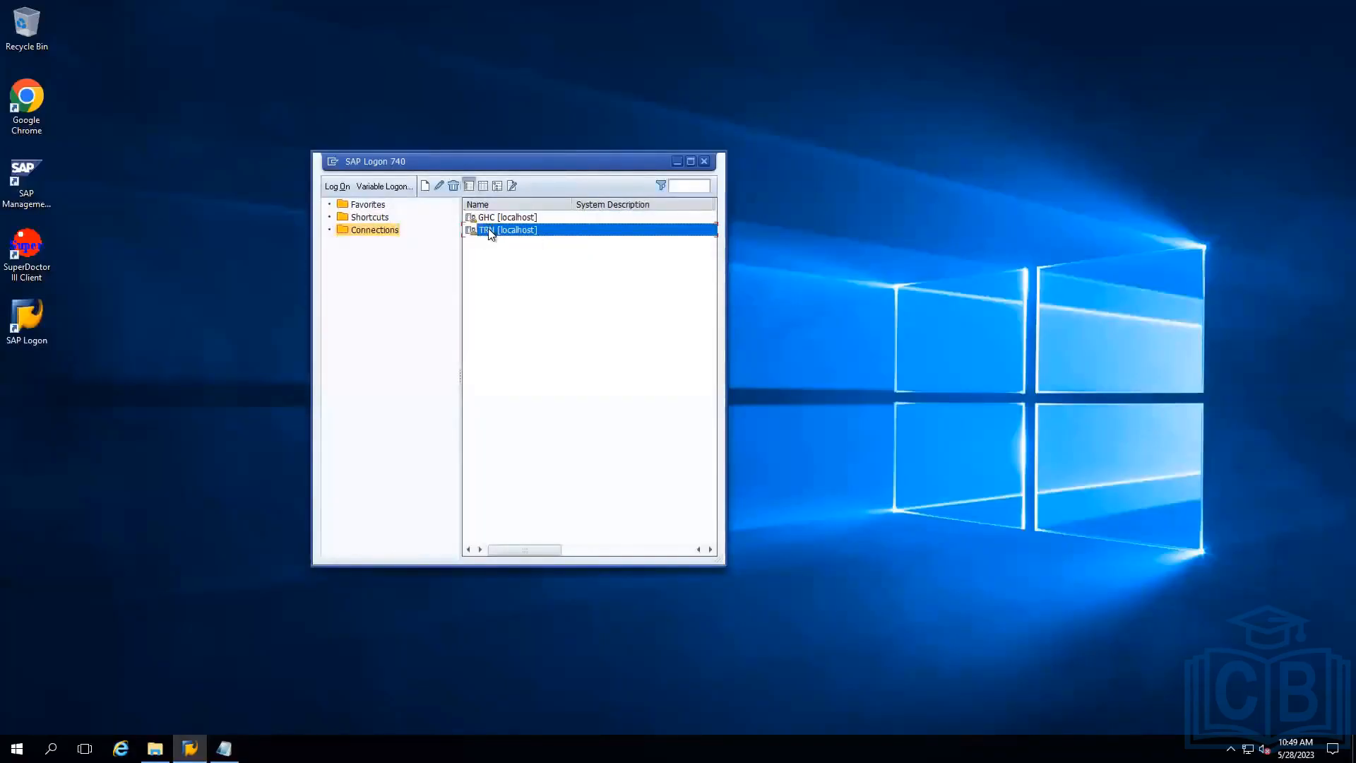
pyautogui.doubleClick(489, 229)
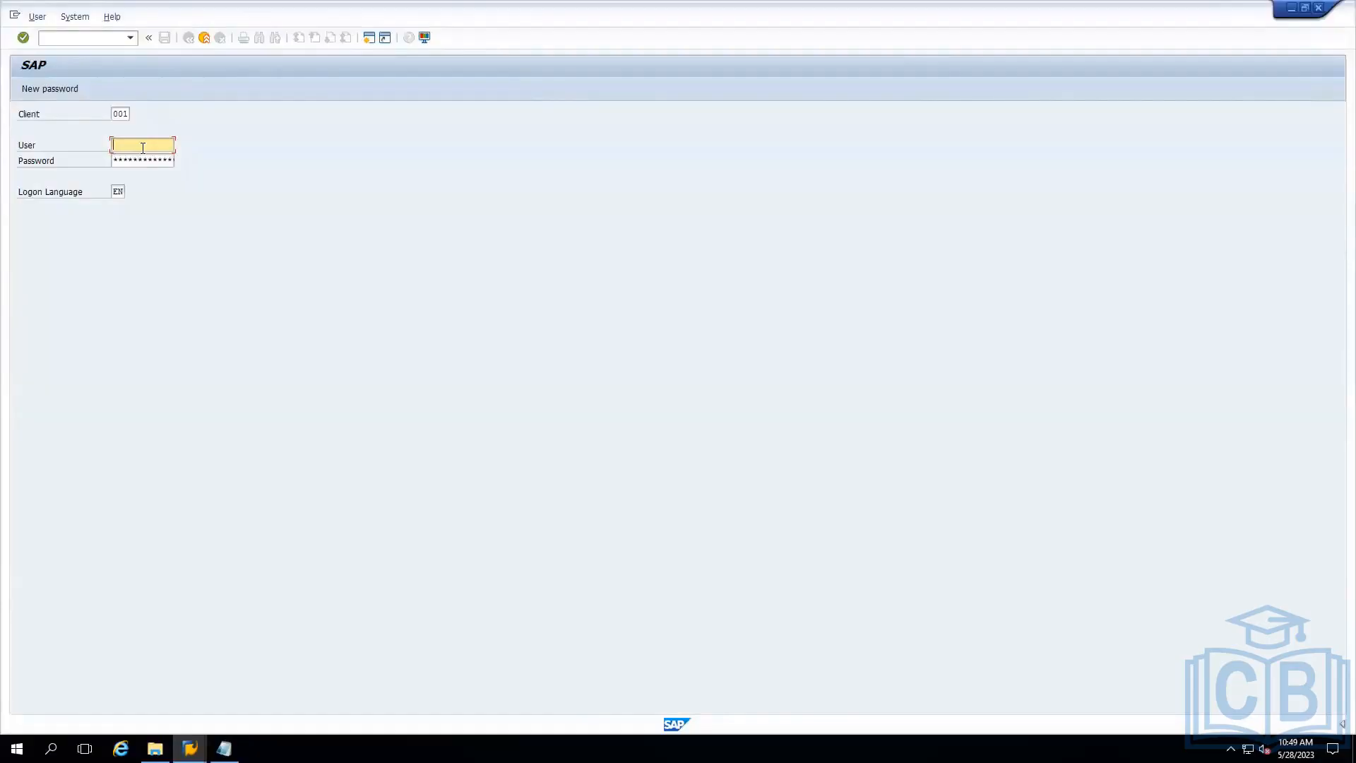
# Enter ddic as the user on the TRN logon screen and move on to the password field.
pyautogui.write('ddic')
pyautogui.press('Tab')
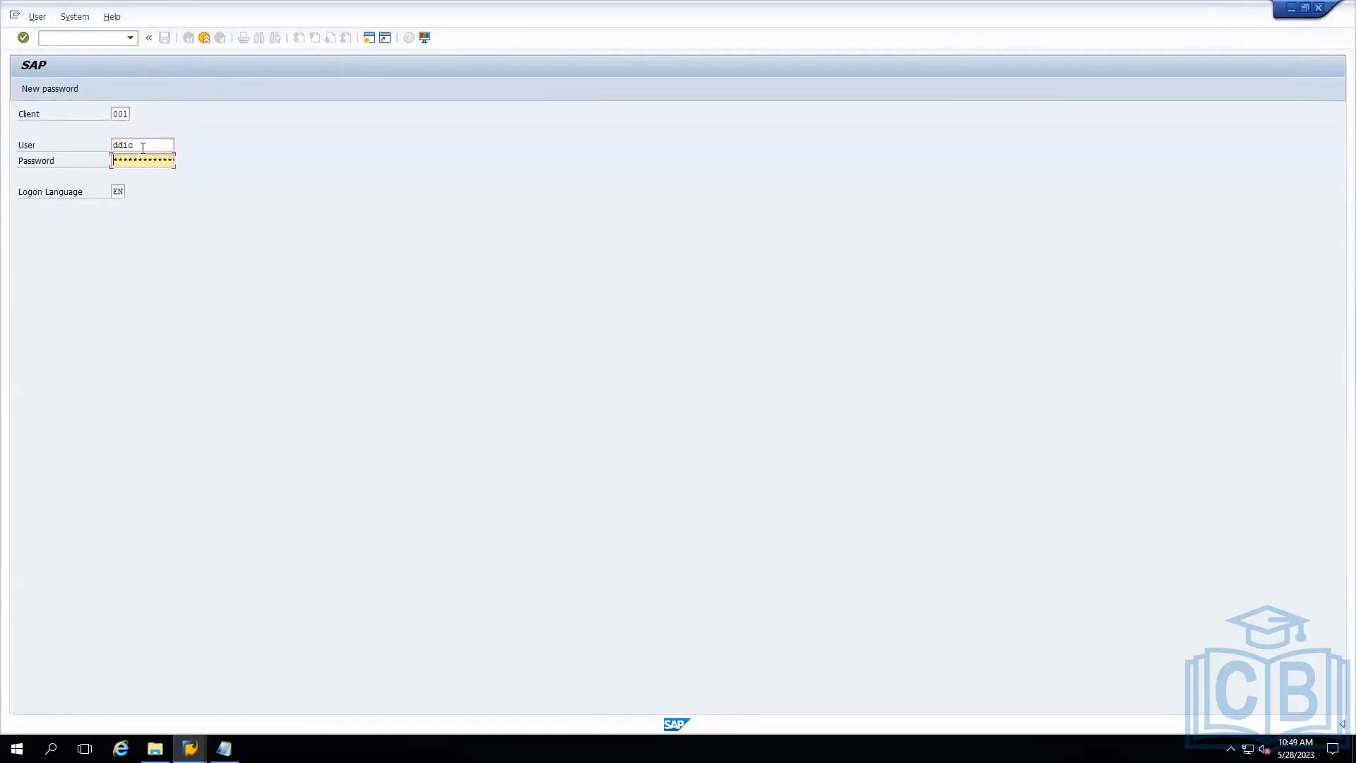
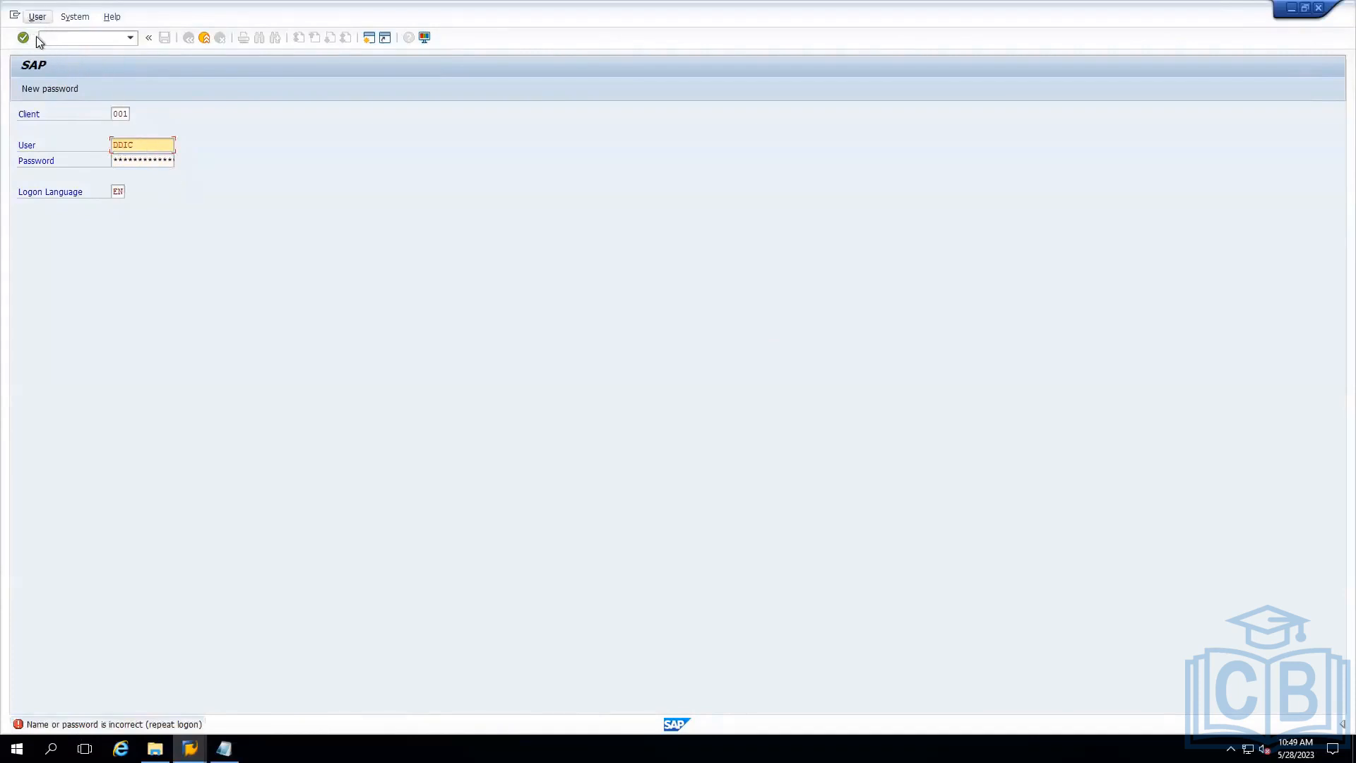
# Replace the user with user4 on the client 001 logon screen and log on with the account password.
pyautogui.click(141, 160)
pyautogui.doubleClick(146, 139)
pyautogui.write('user')
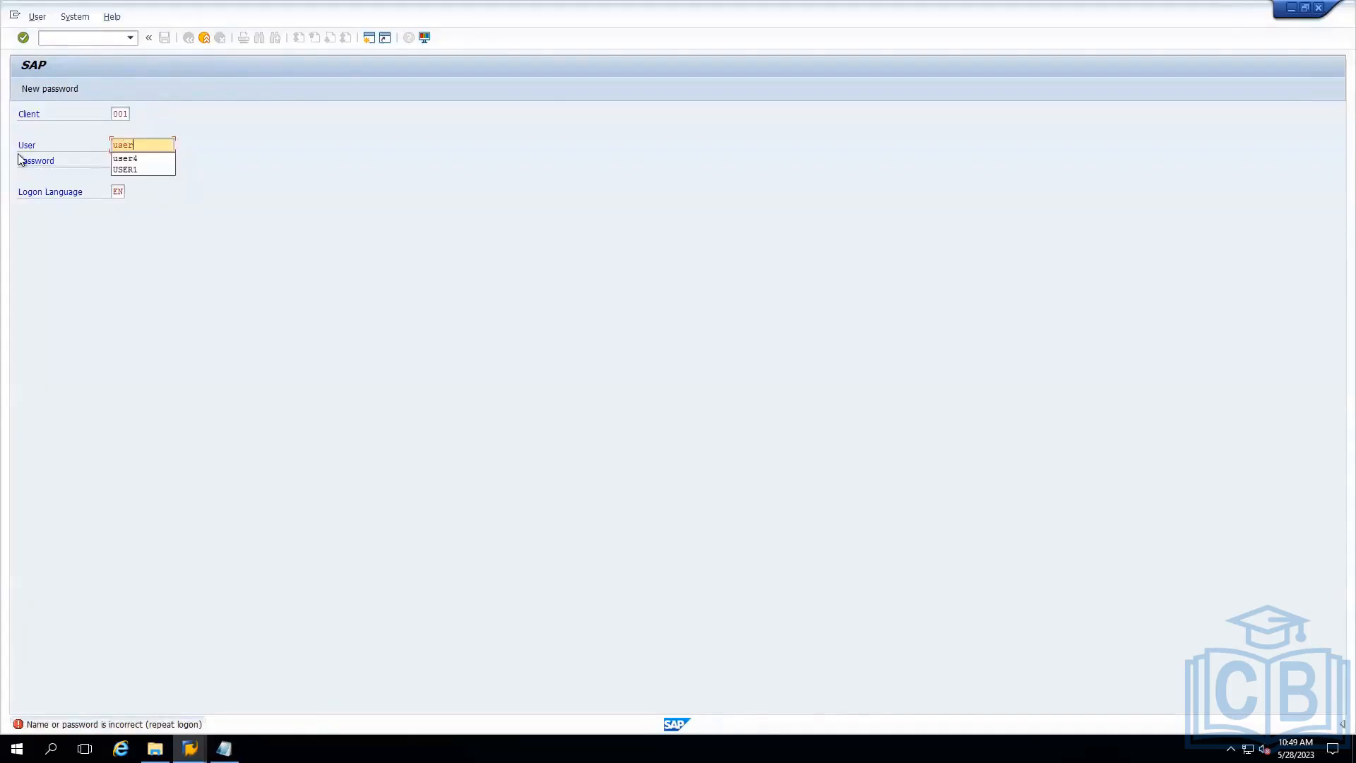
pyautogui.write('4')
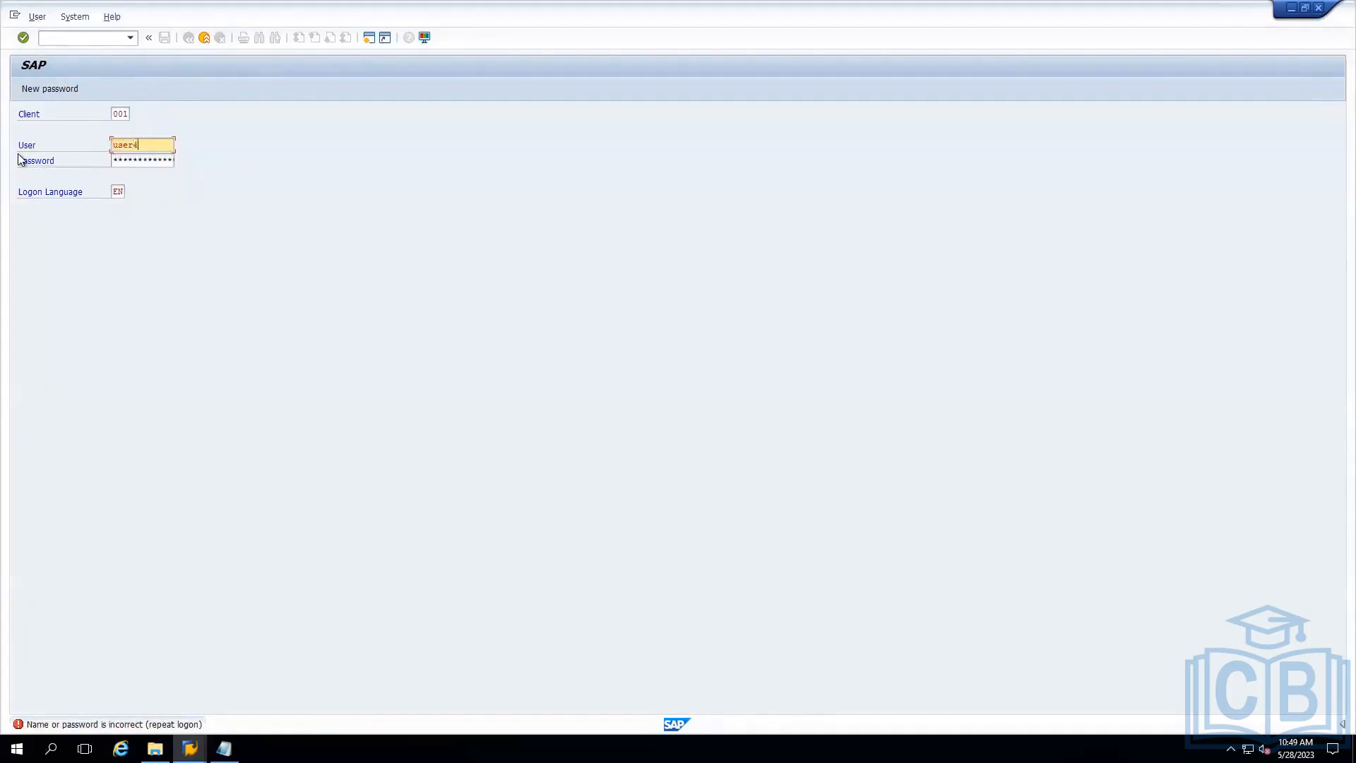
pyautogui.click(133, 160)
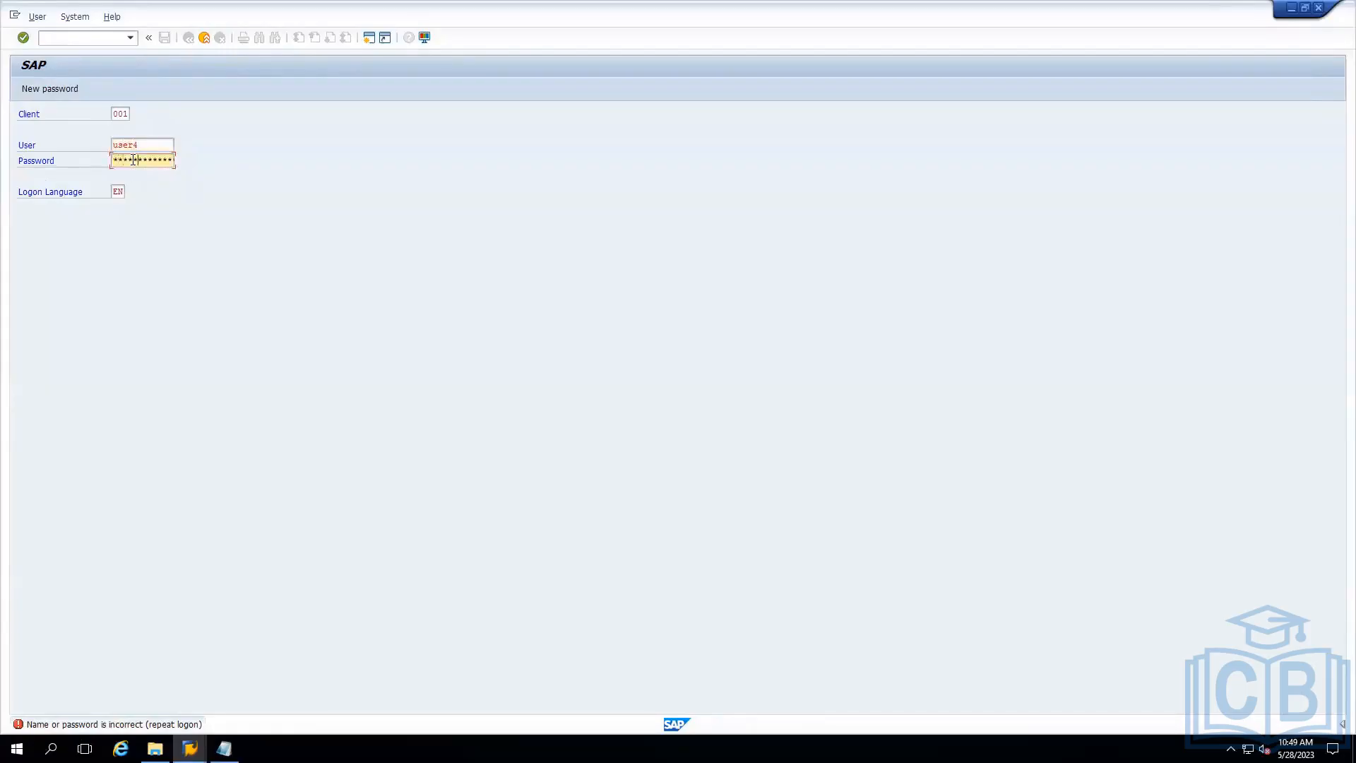
pyautogui.press('Return')
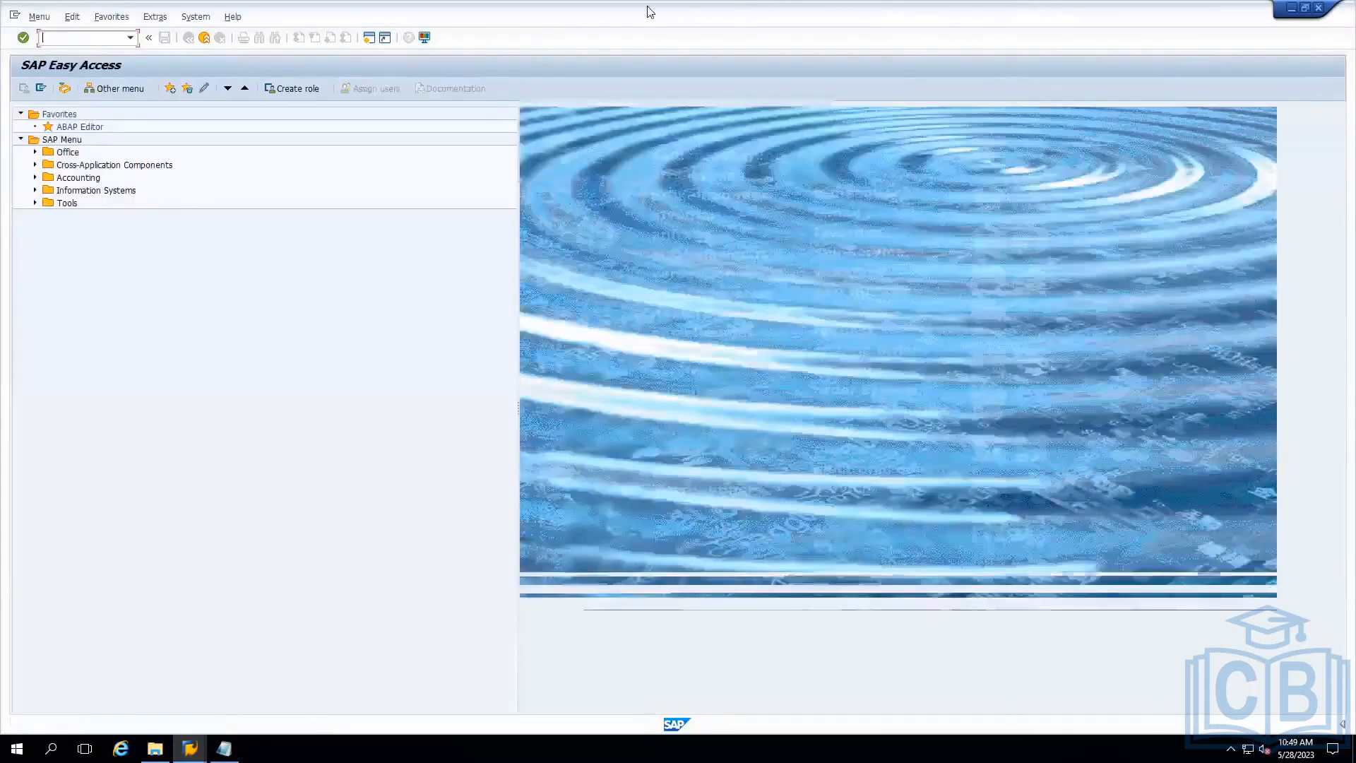
# Open Spool Administration with transaction spad, list all output devices and switch the list to change mode.
pyautogui.moveTo(770, 10)
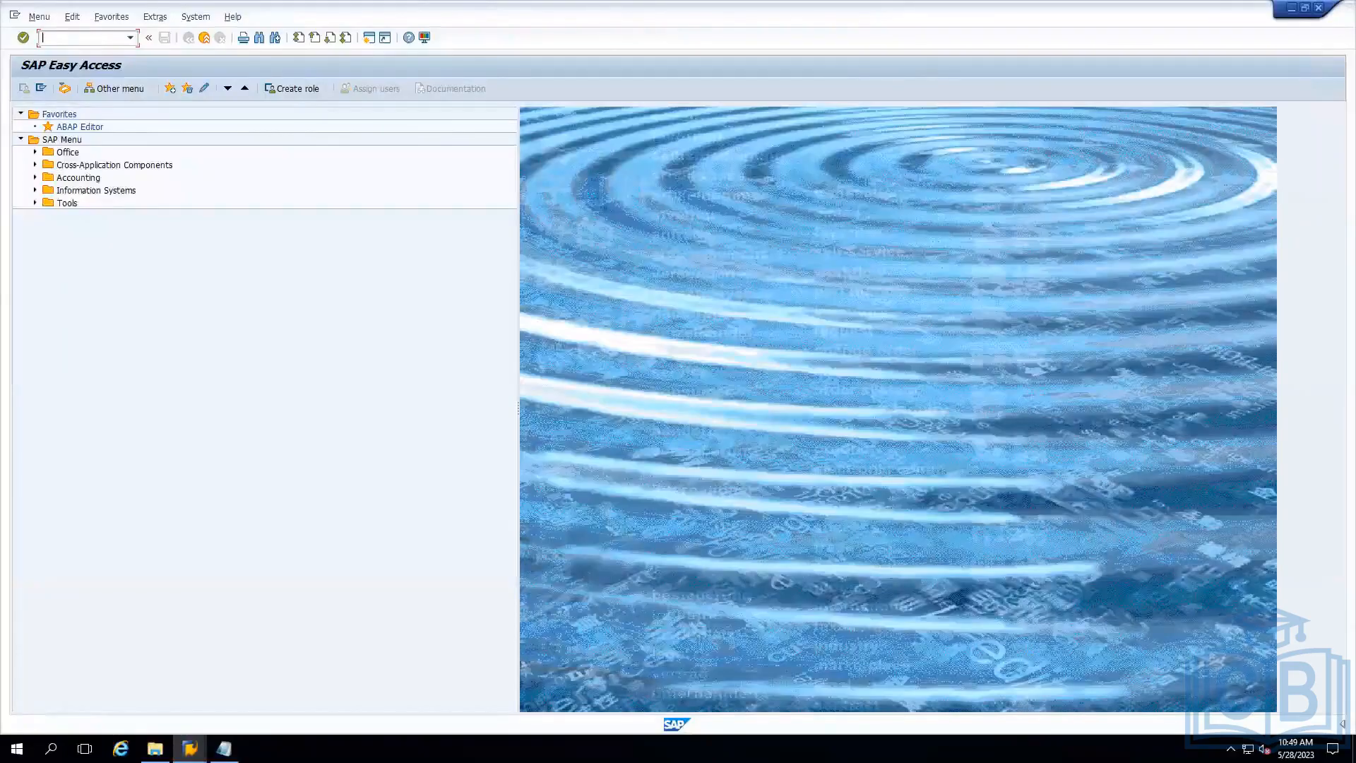
pyautogui.write('spad')
pyautogui.press('Return')
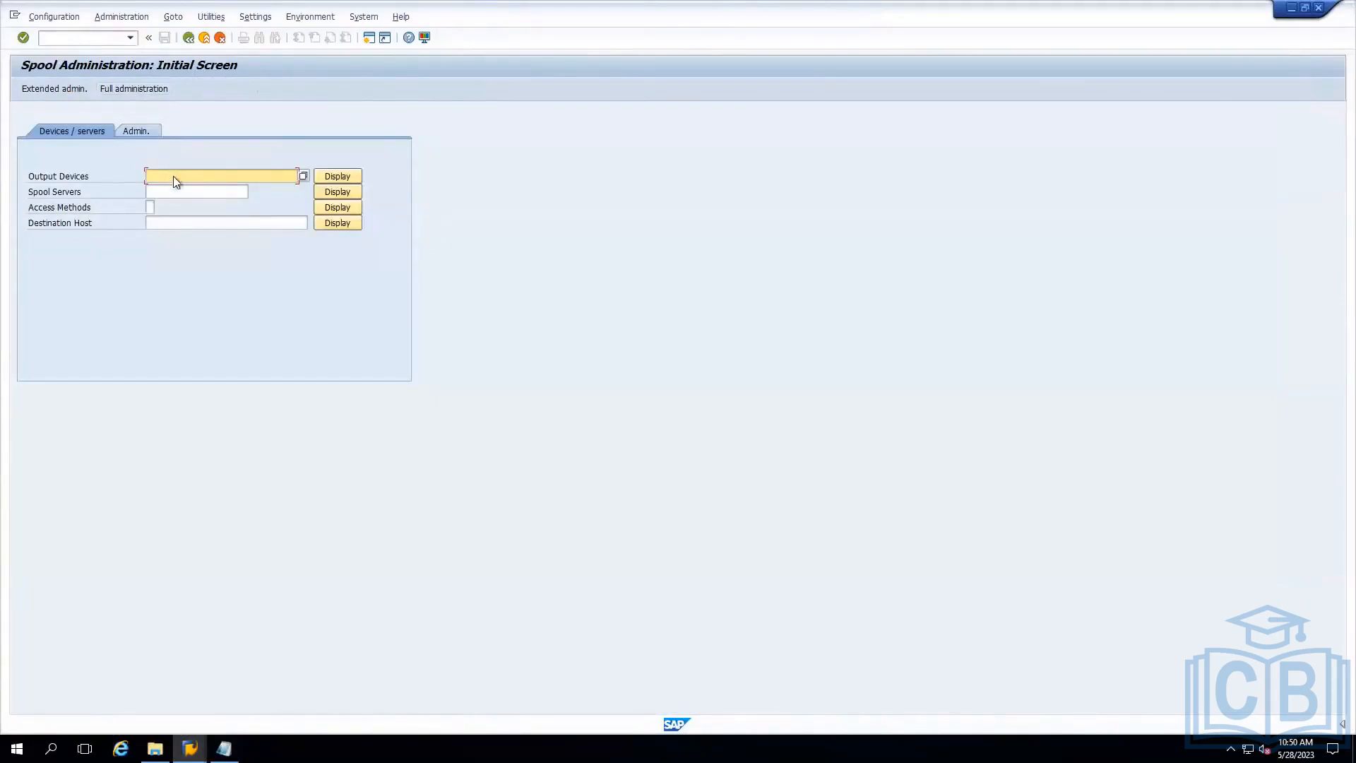
pyautogui.press('Return')
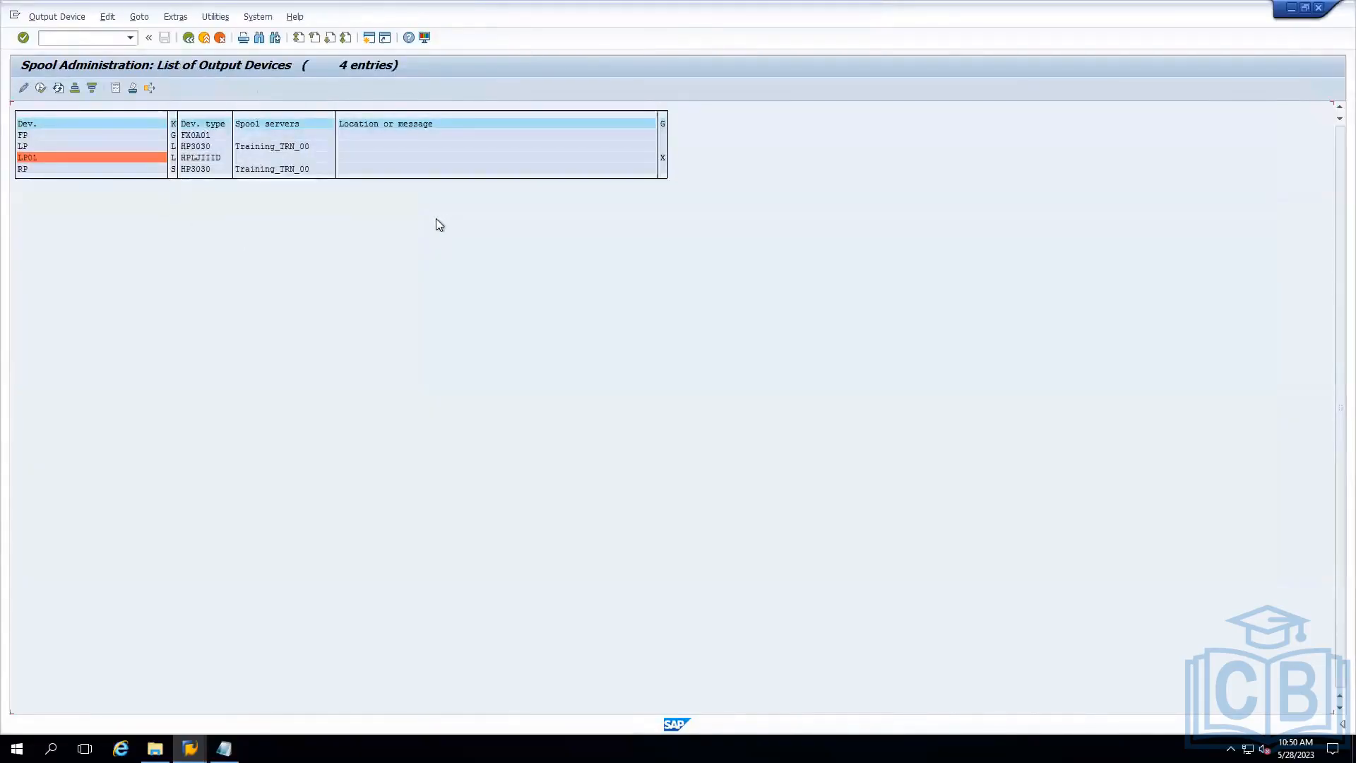
pyautogui.click(24, 93)
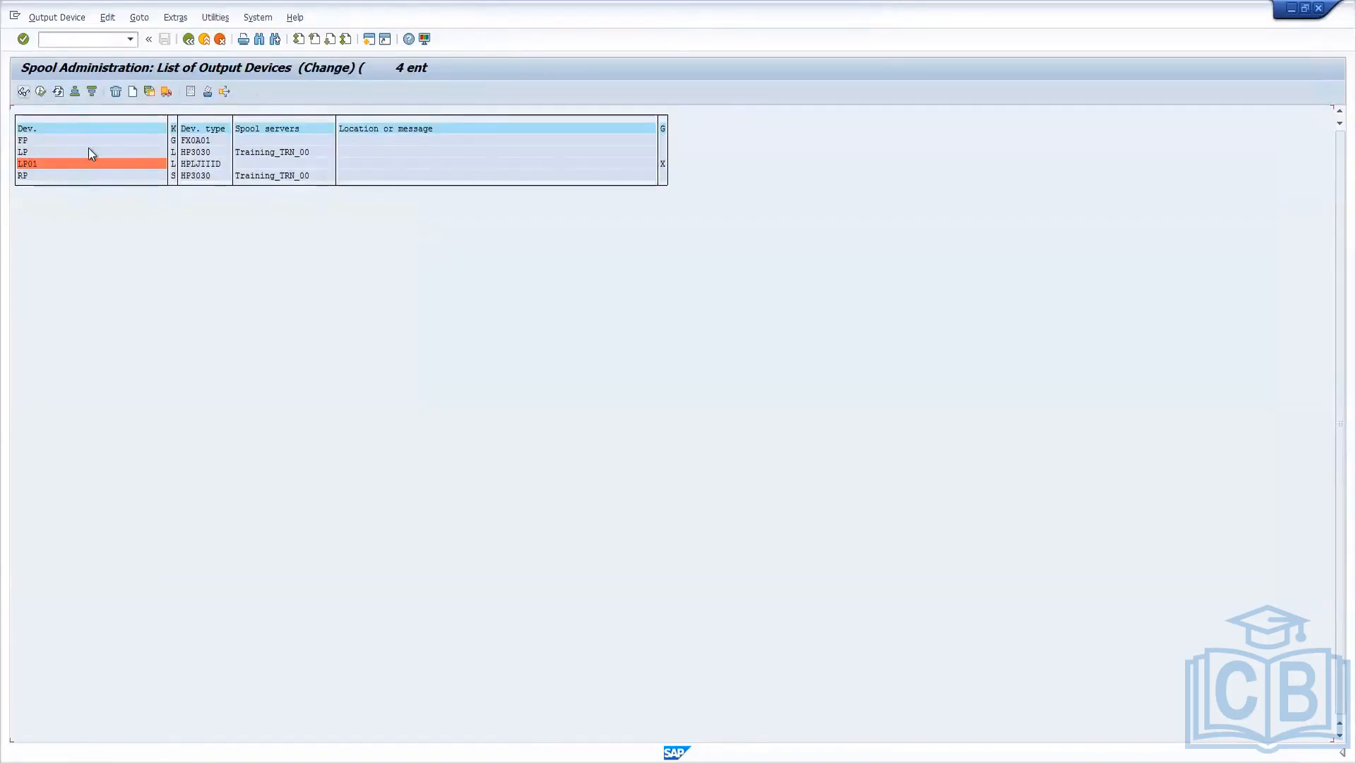
# Create an output device named FP plus the person's first name, with Training_TRN_00 as the spool server.
pyautogui.click(134, 92)
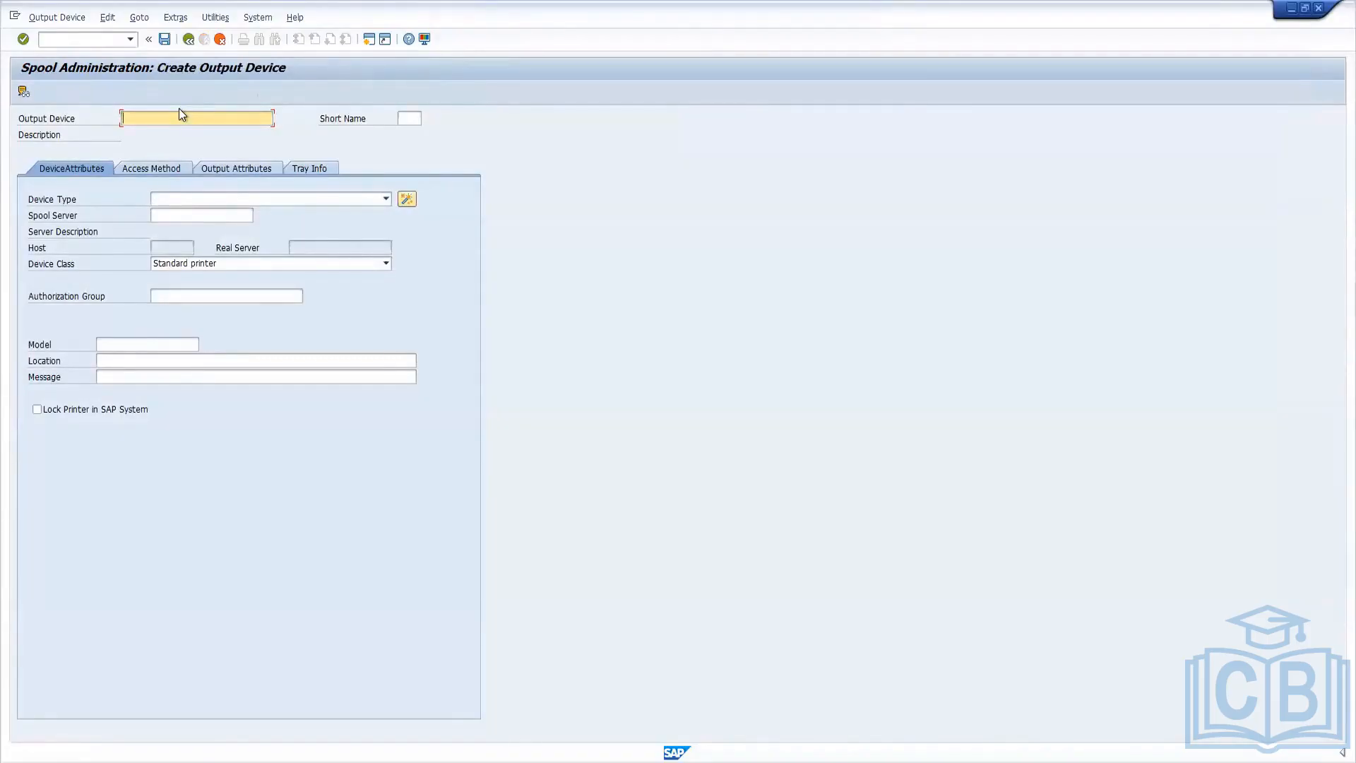
pyautogui.write('FPHasan')
pyautogui.click(387, 199)
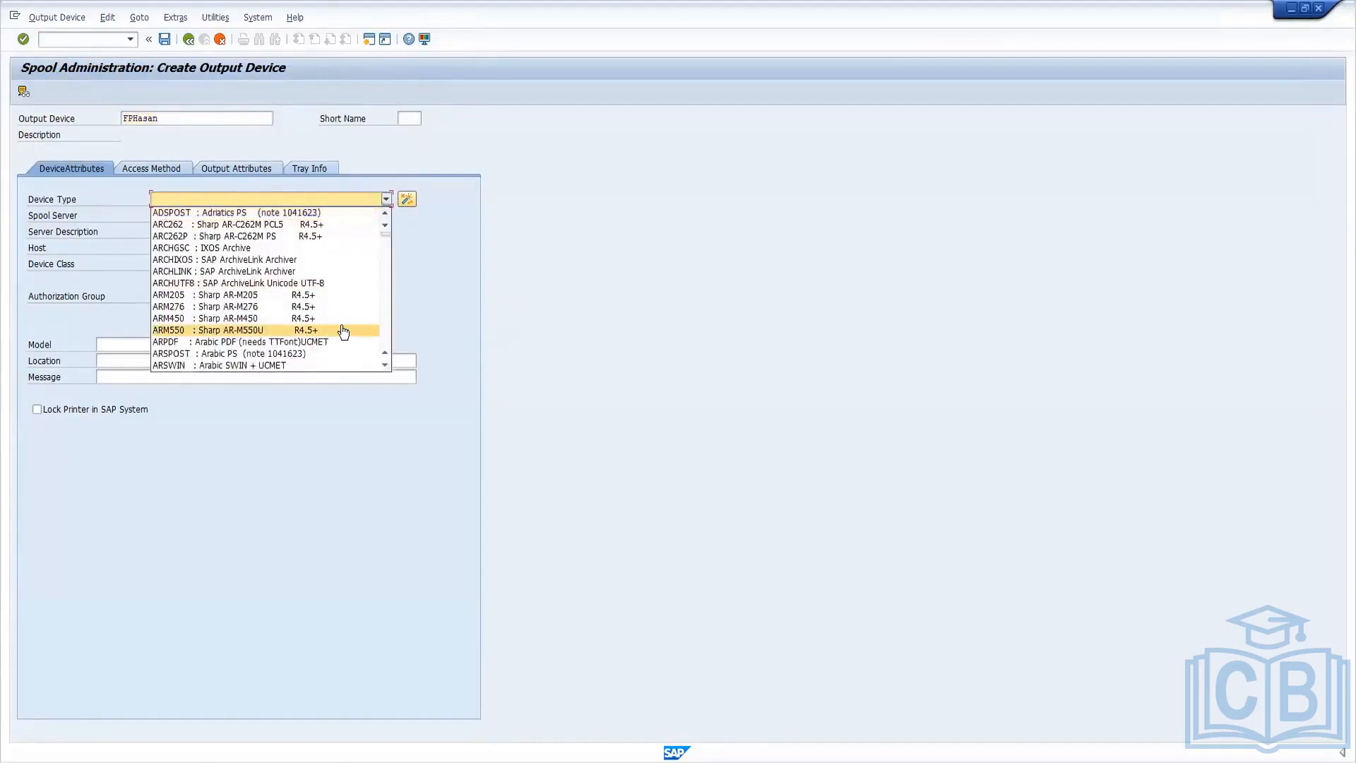
pyautogui.click(418, 256)
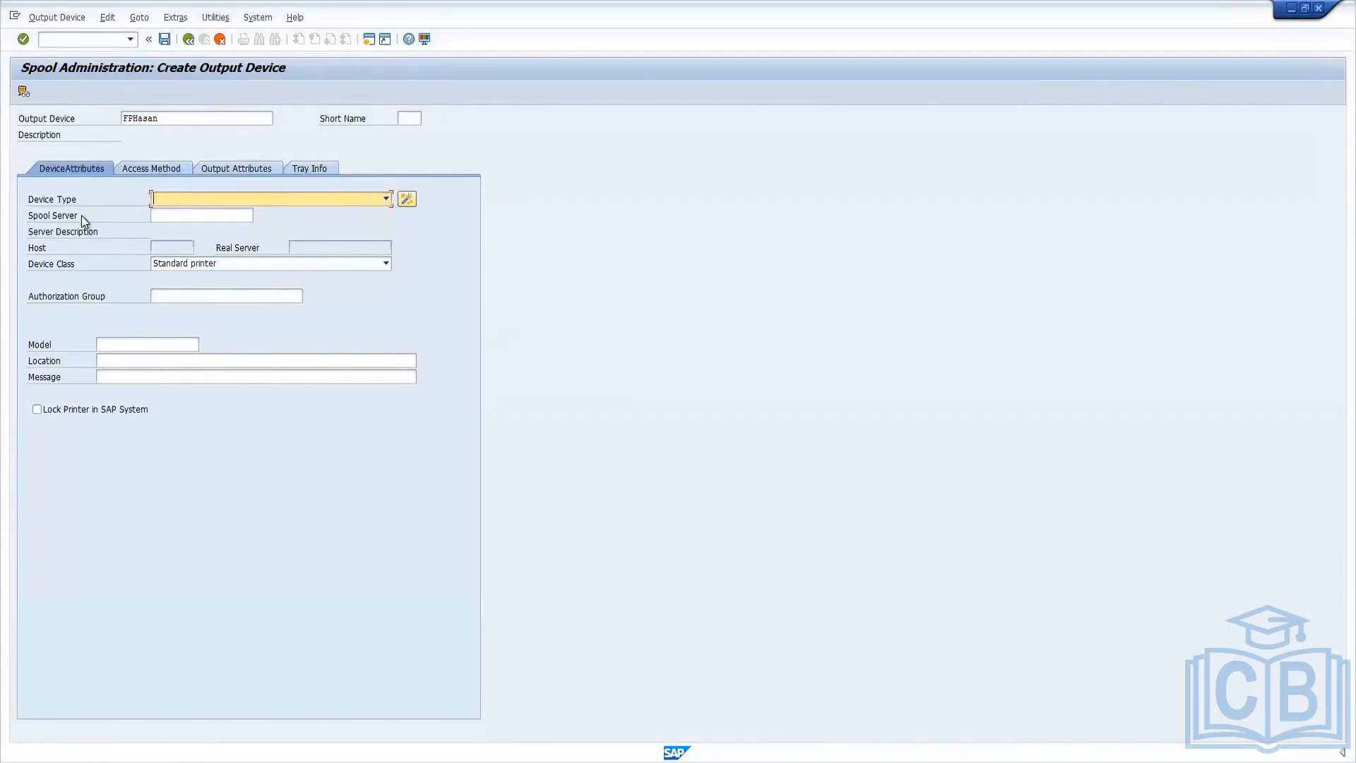
pyautogui.click(183, 214)
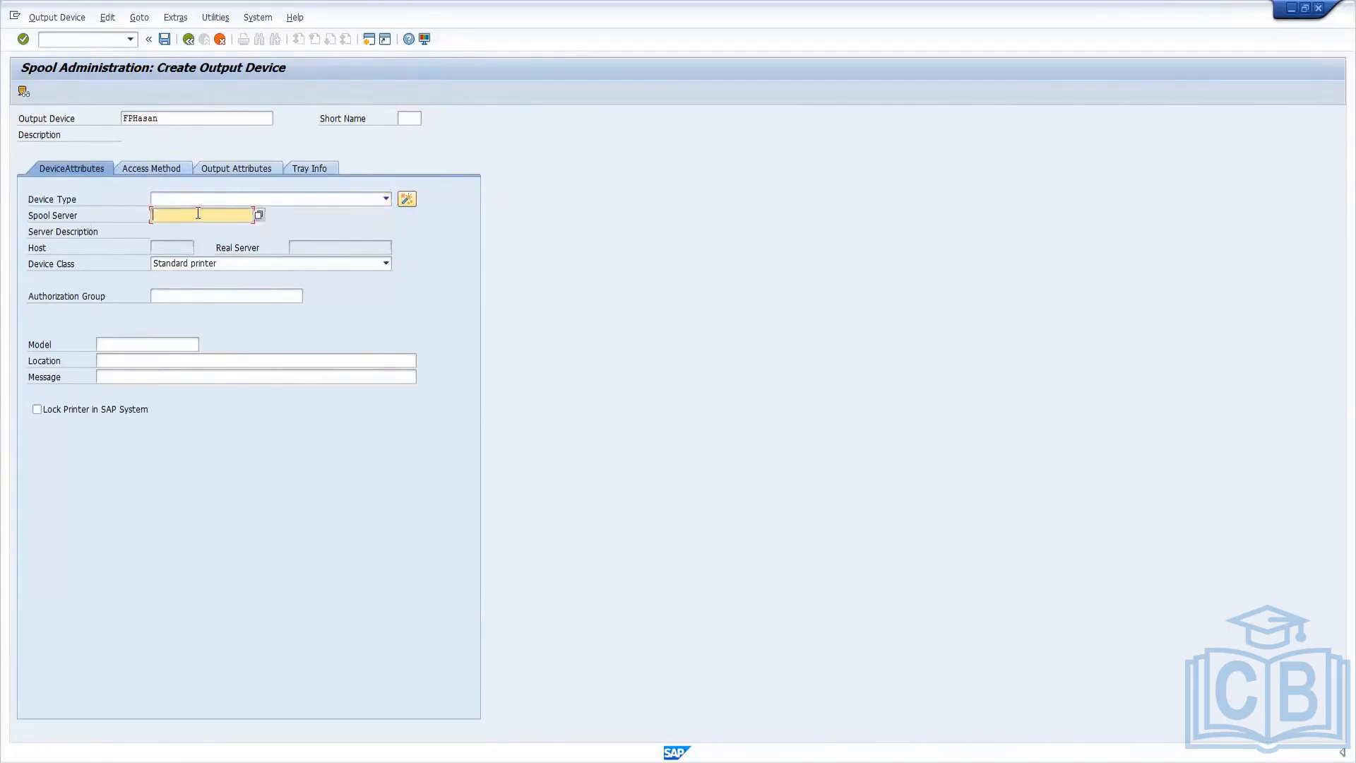
pyautogui.click(259, 216)
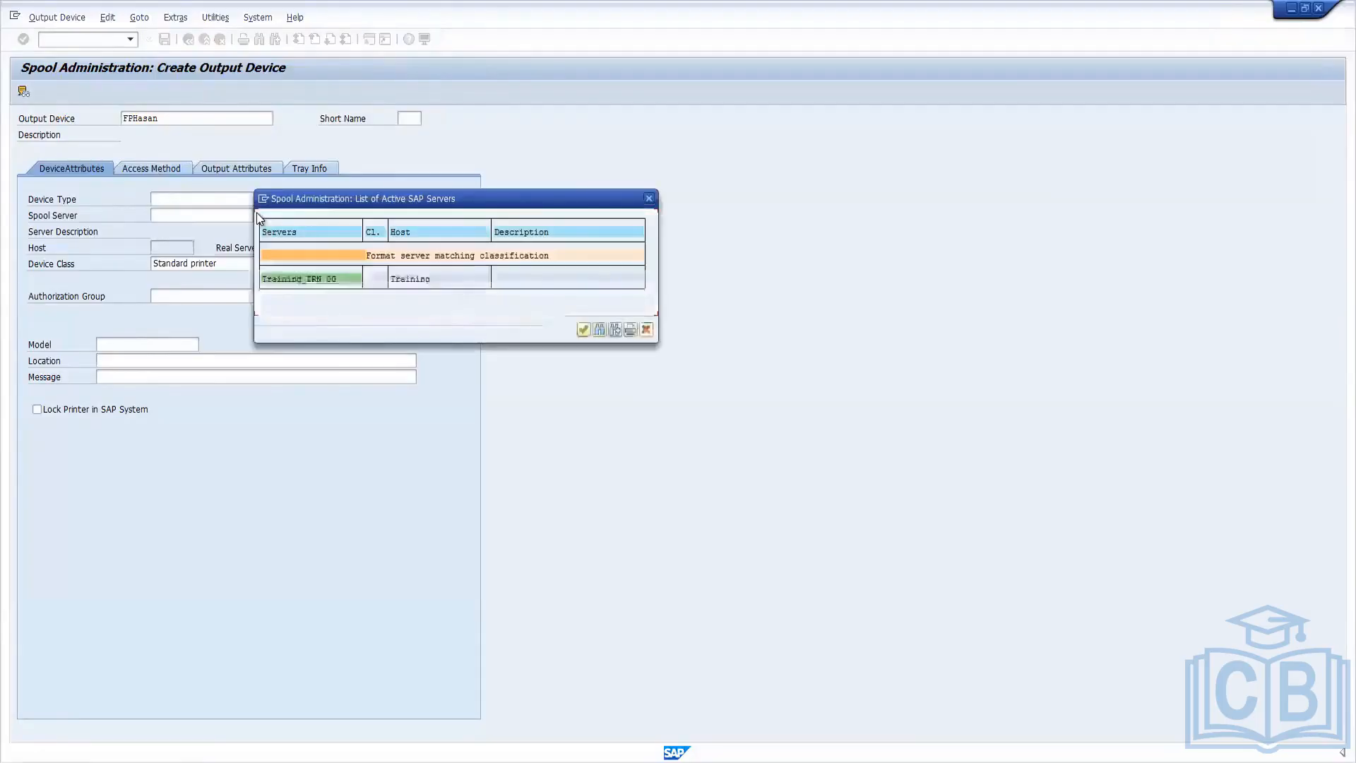
pyautogui.doubleClick(317, 279)
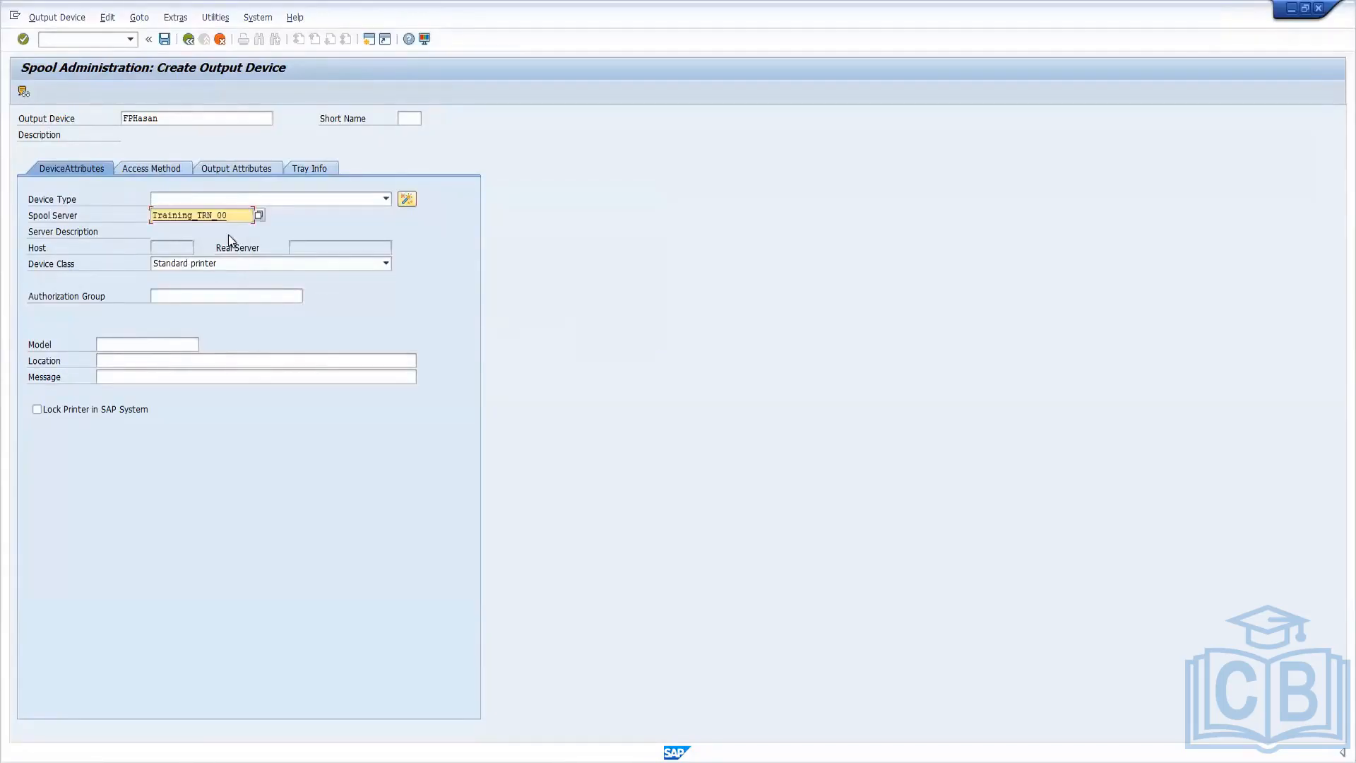
# Set the host spool access method to G: Front End Printing with Control Tech. and the host printer to __Default.
pyautogui.click(162, 169)
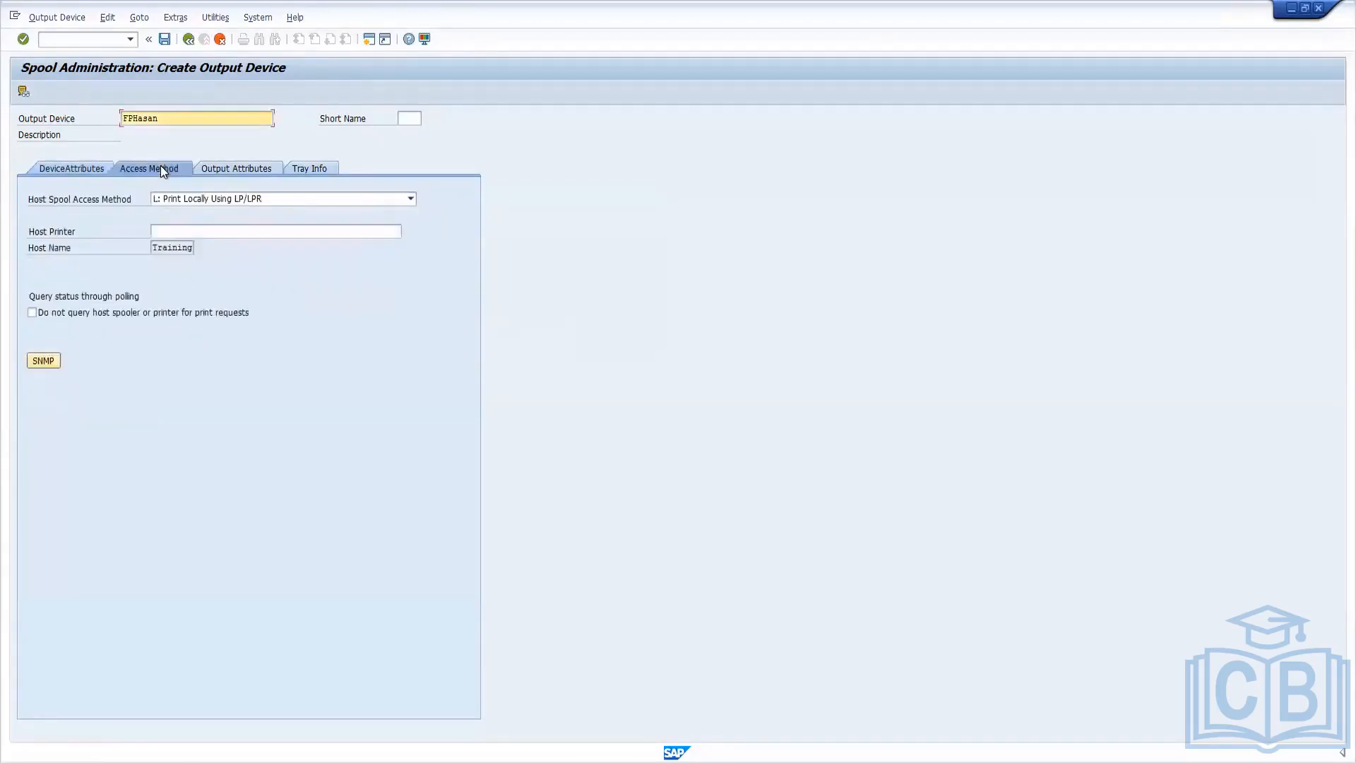
pyautogui.click(411, 199)
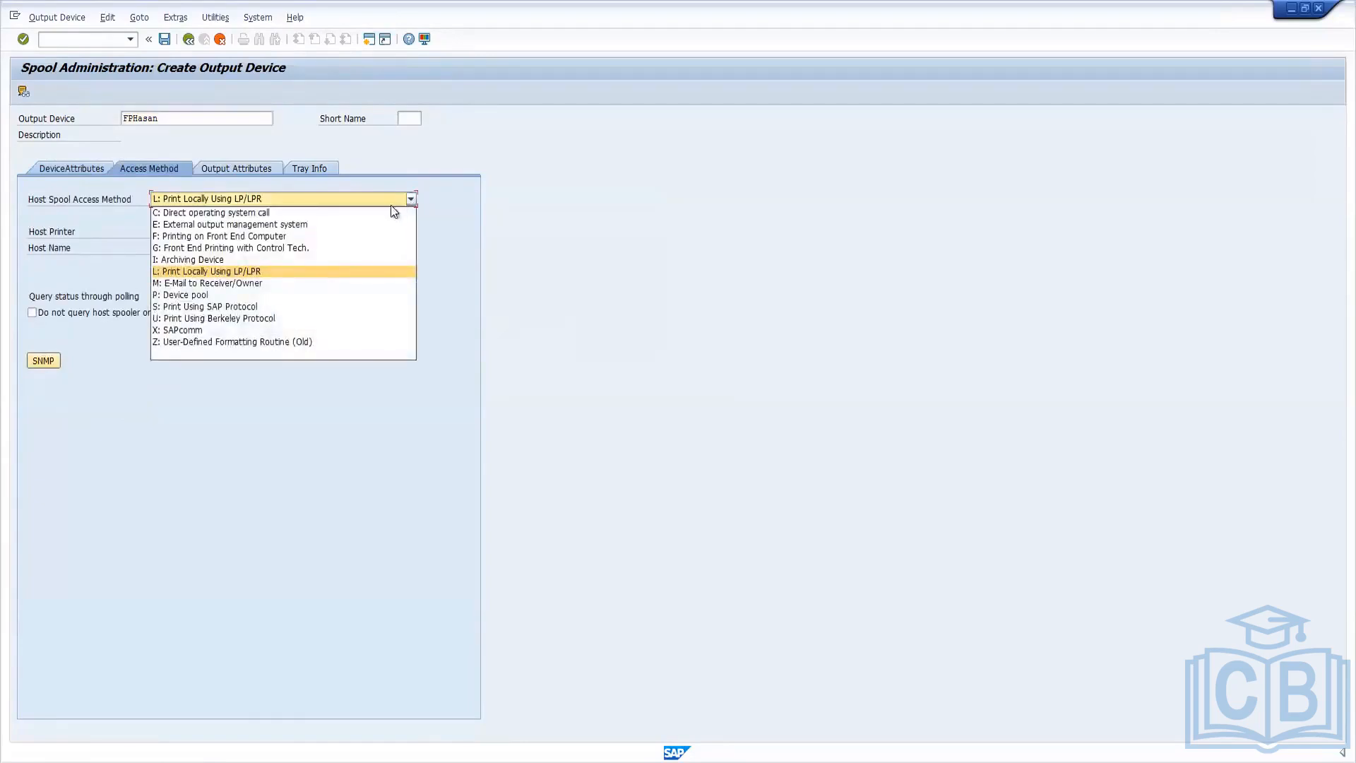
pyautogui.click(197, 248)
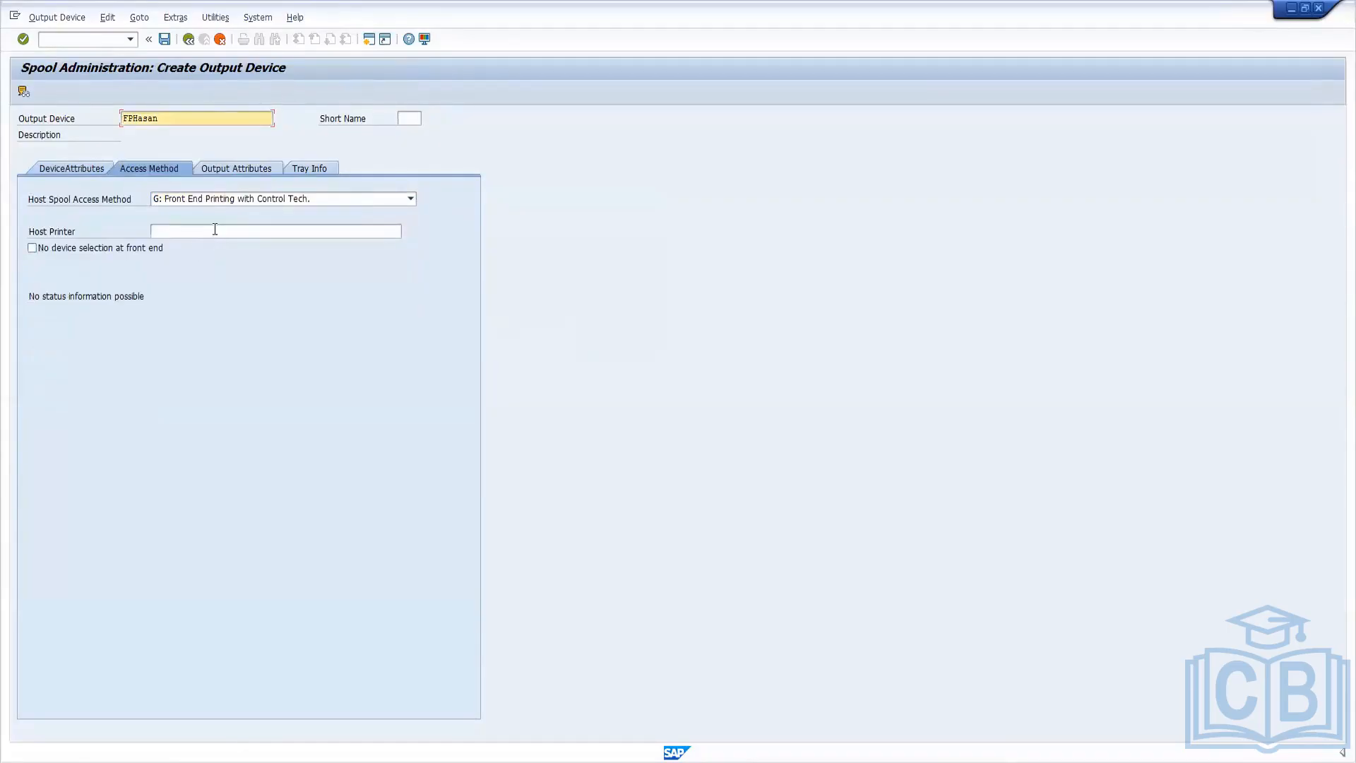
pyautogui.click(215, 229)
pyautogui.write('FPHASAN')
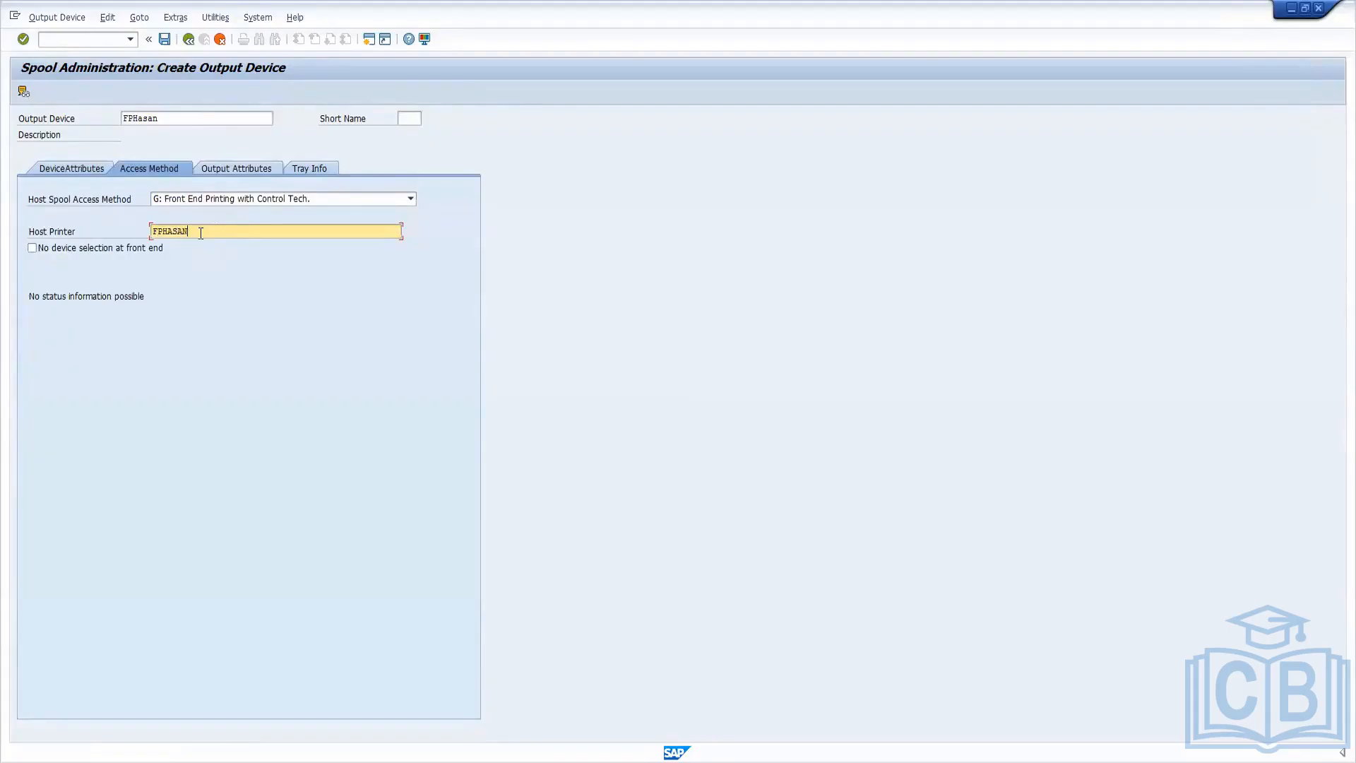
pyautogui.moveTo(200, 232); pyautogui.dragTo(108, 231)
pyautogui.press('BackSpace')
pyautogui.write('__De')
pyautogui.write('fault')
# Save the output device with an automatically determined short name and return to the SAP Easy Access screen.
pyautogui.click(243, 170)
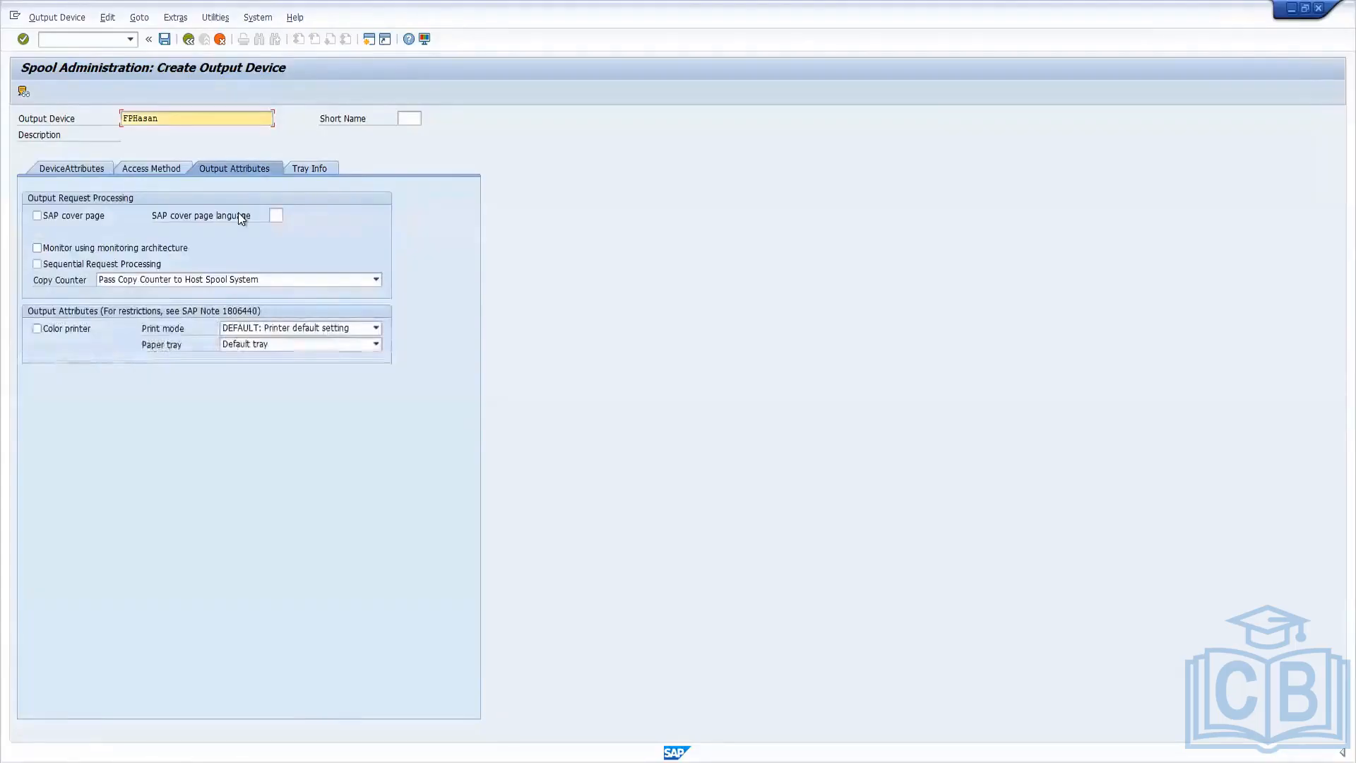
pyautogui.click(65, 163)
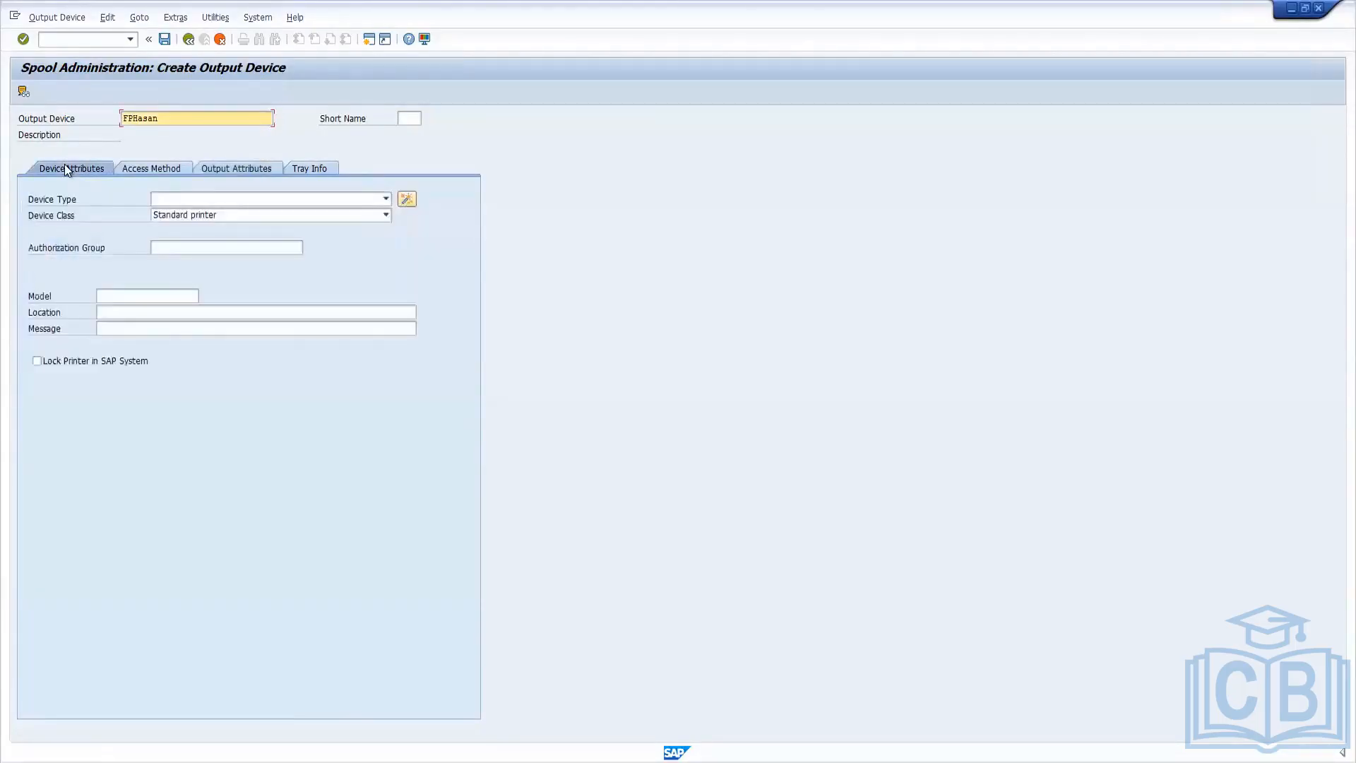
pyautogui.click(163, 39)
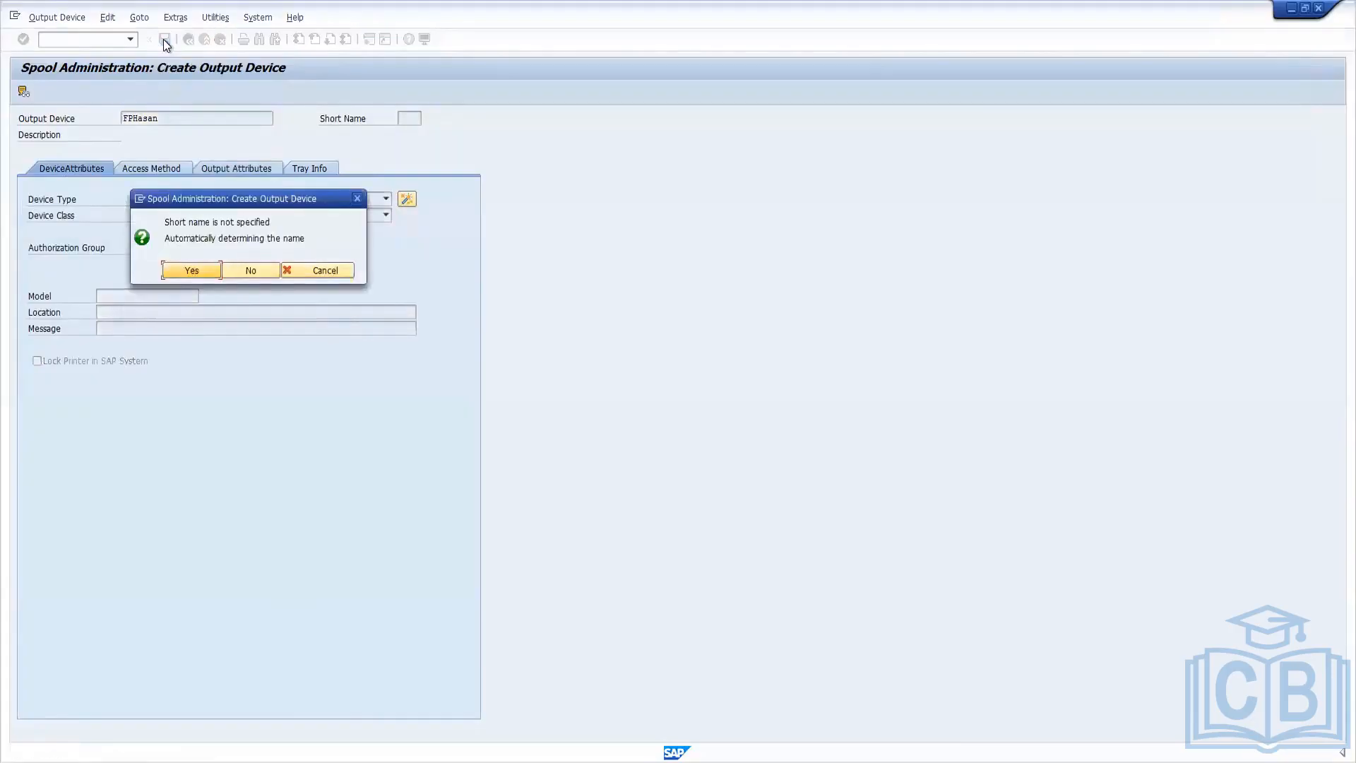
pyautogui.click(188, 272)
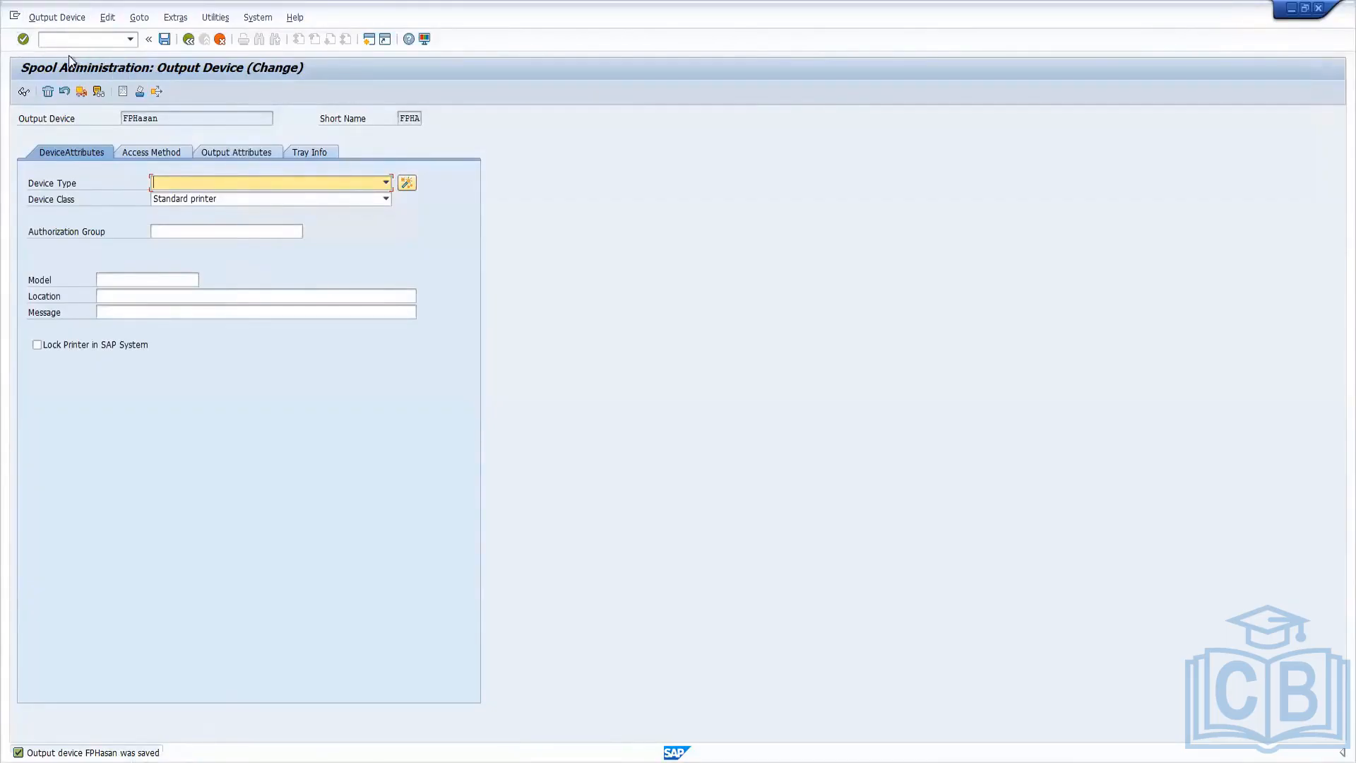
pyautogui.click(190, 41)
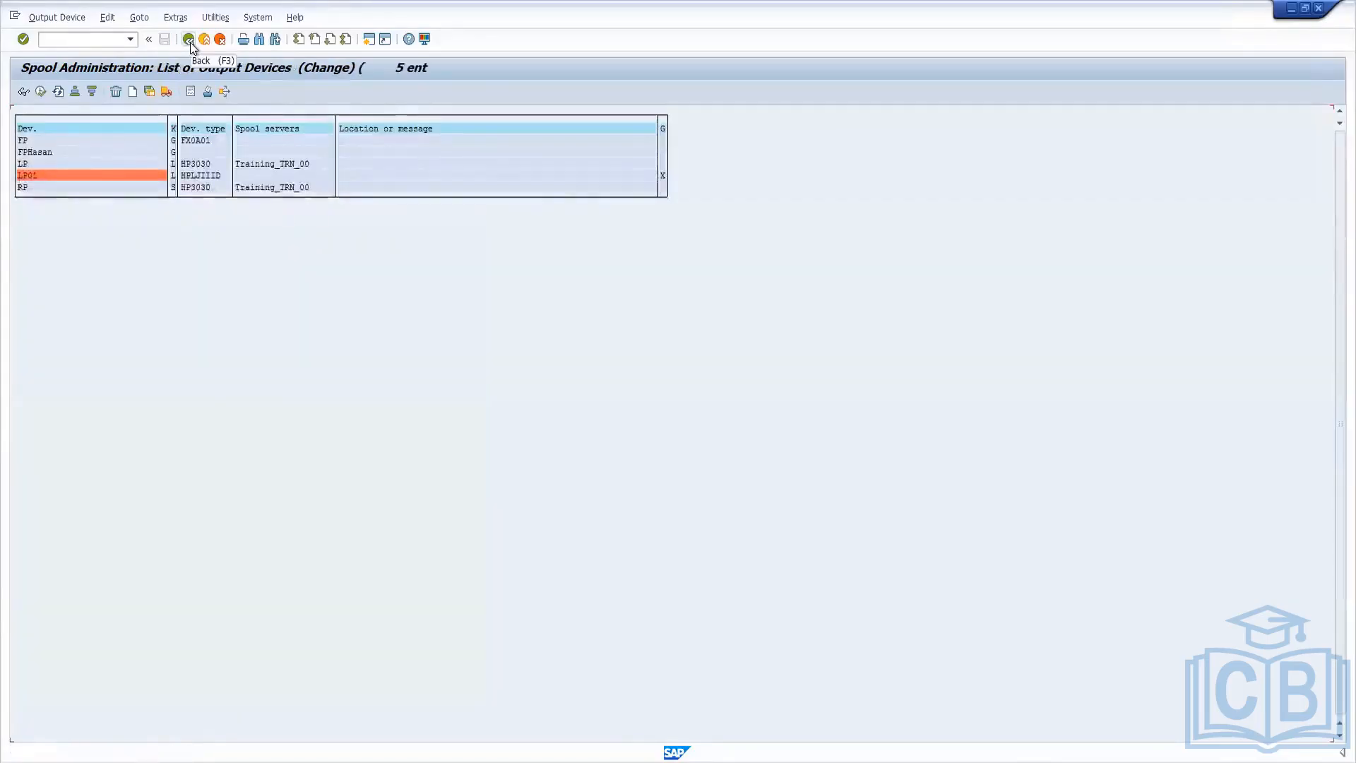
pyautogui.click(190, 41)
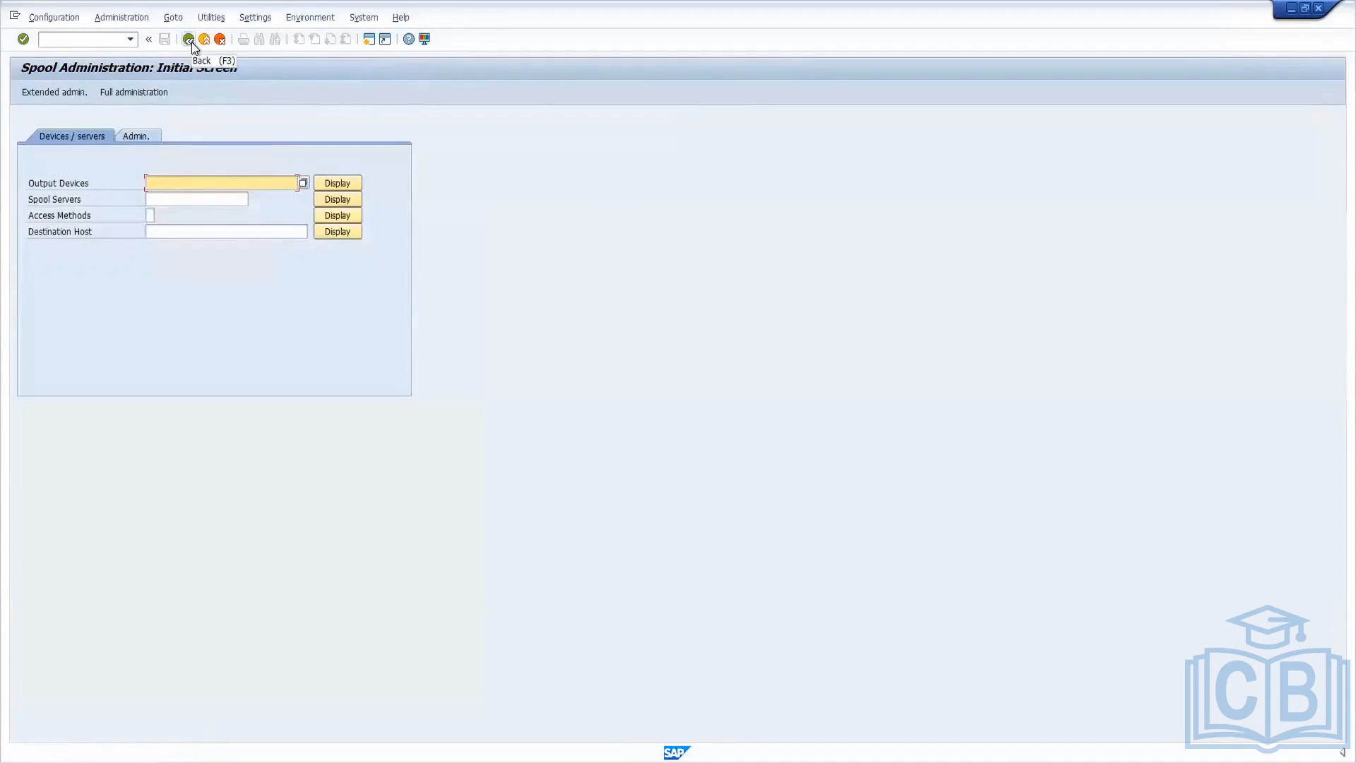
pyautogui.click(192, 41)
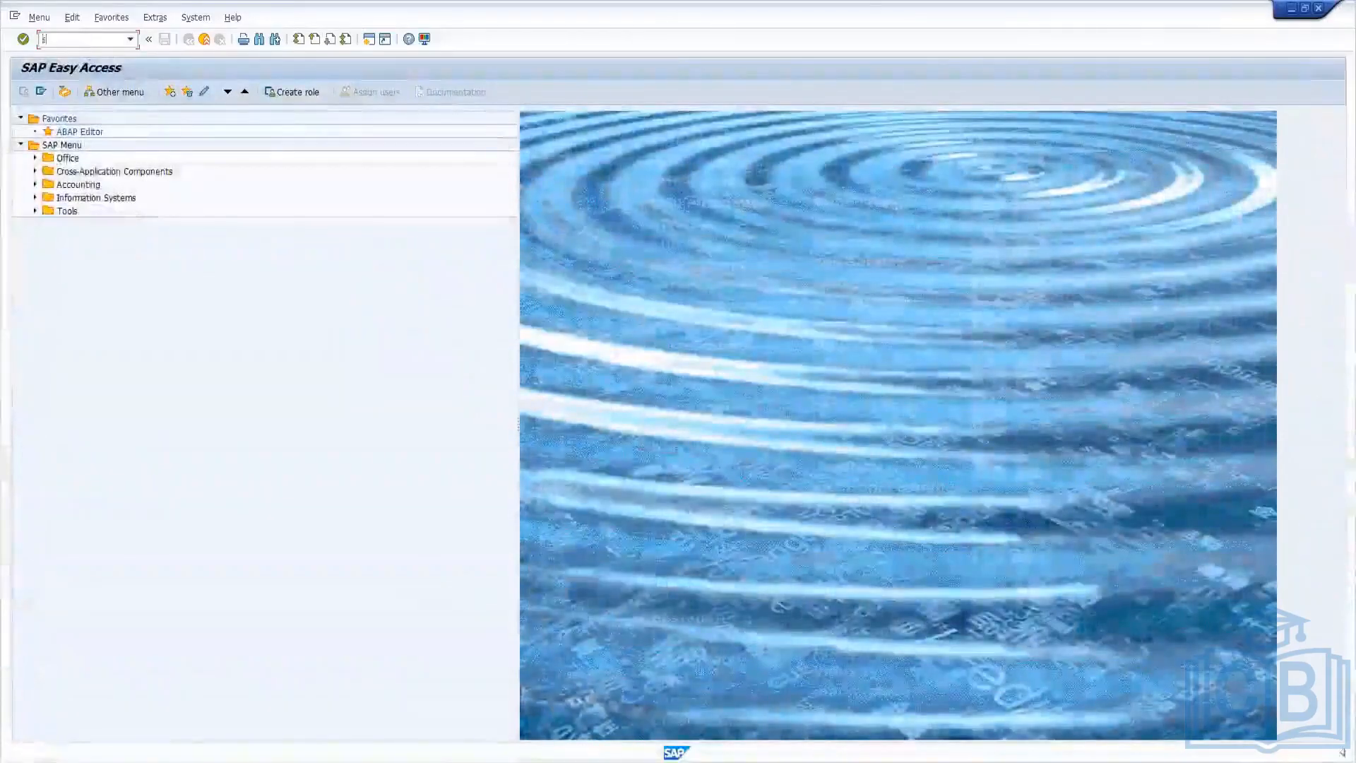
# Open the work process overview with transaction sm50 and call up the print dialog for its list.
pyautogui.write('sm50')
pyautogui.press('Return')
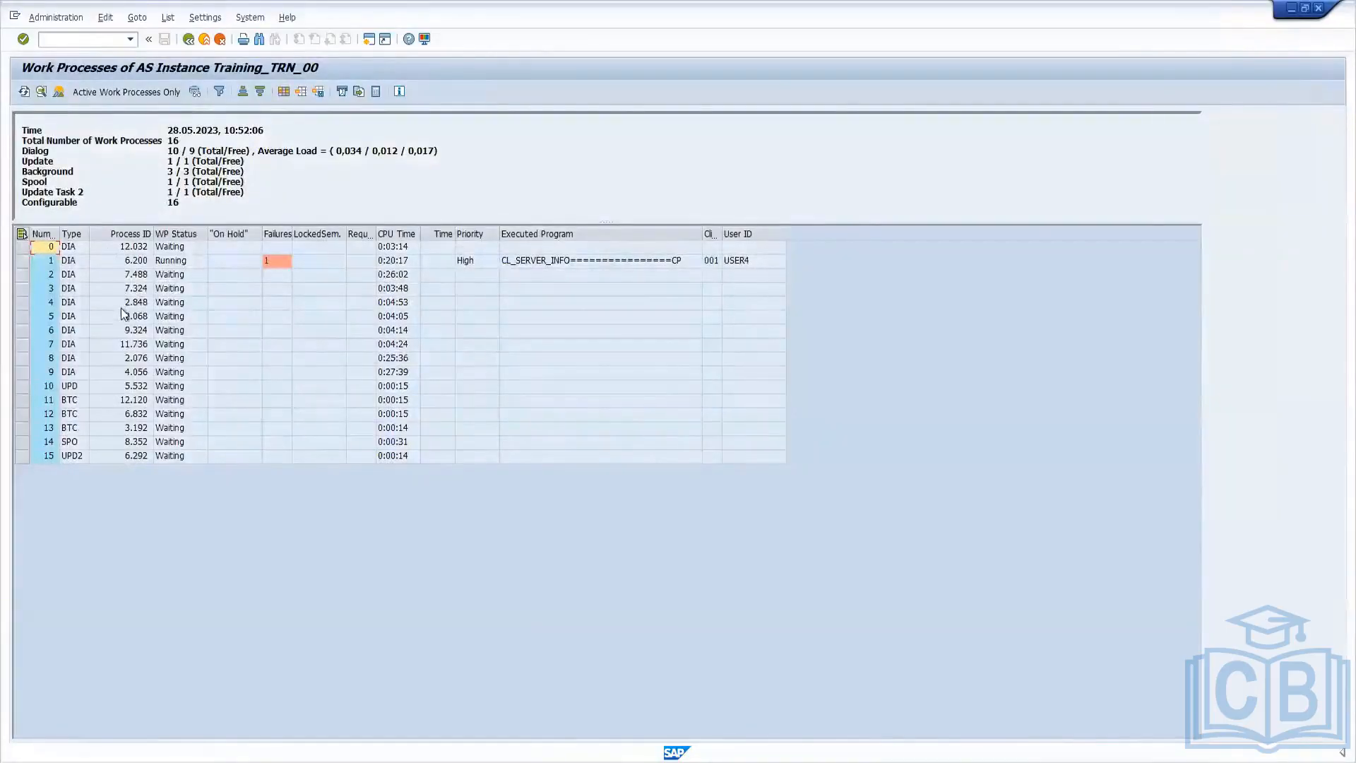
pyautogui.click(83, 443)
pyautogui.click(243, 41)
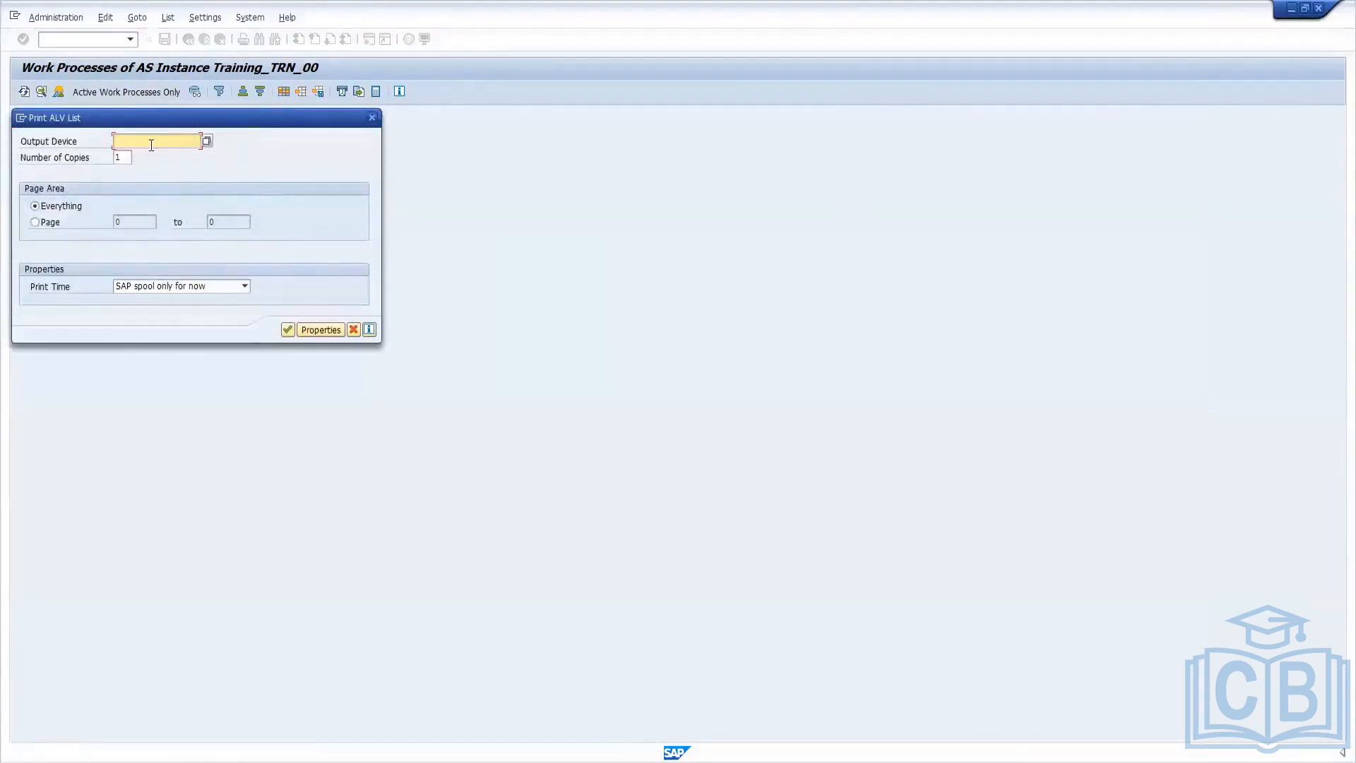
pyautogui.click(206, 142)
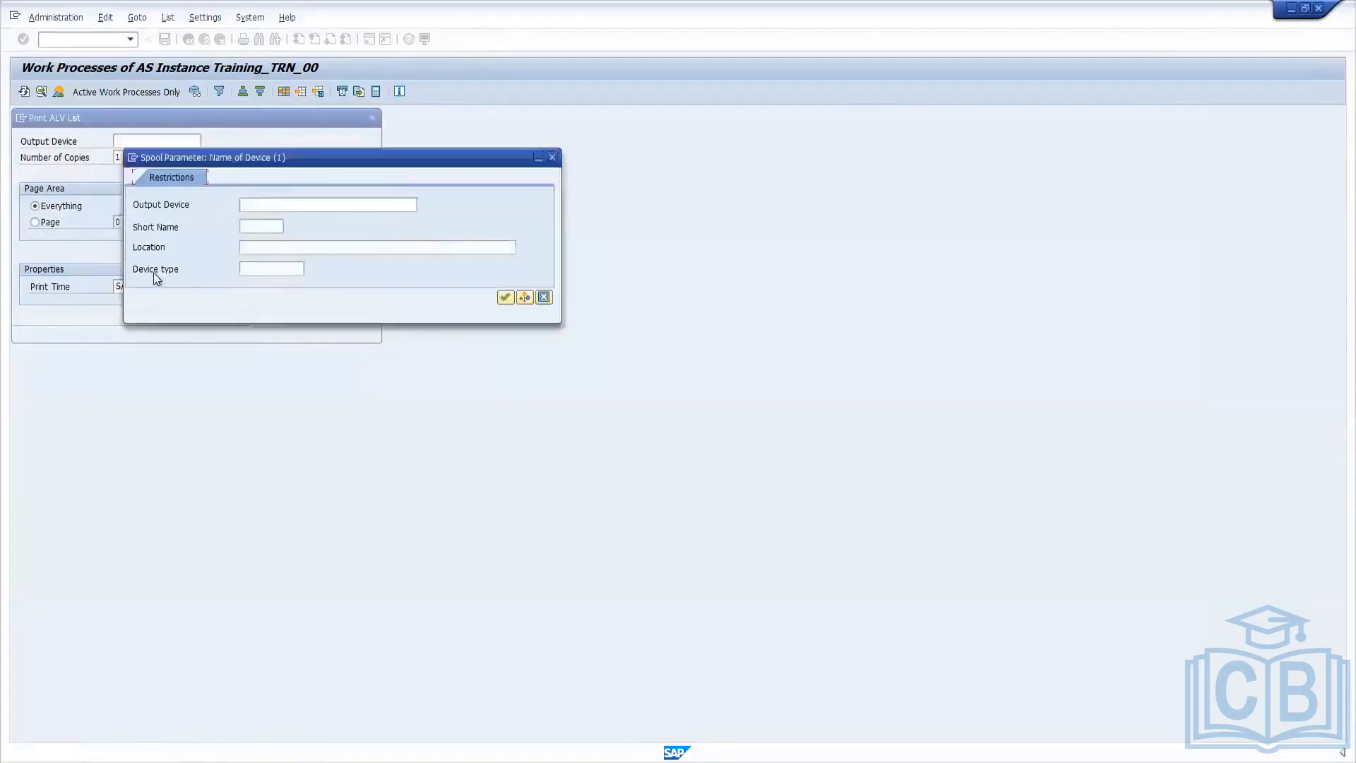
pyautogui.click(367, 205)
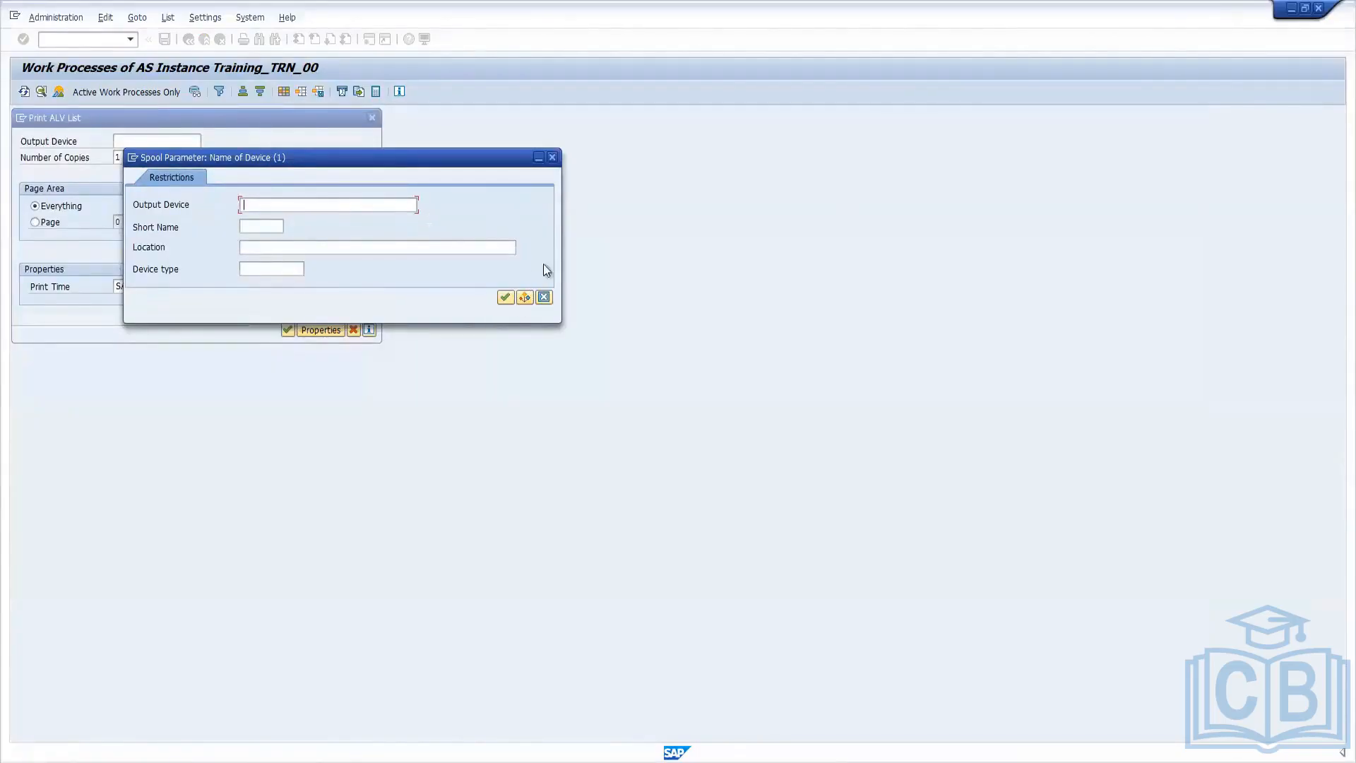
pyautogui.click(552, 157)
# Try to print the work process list on the newly created front-end output device with the print time set to Immediately.
pyautogui.click(148, 141)
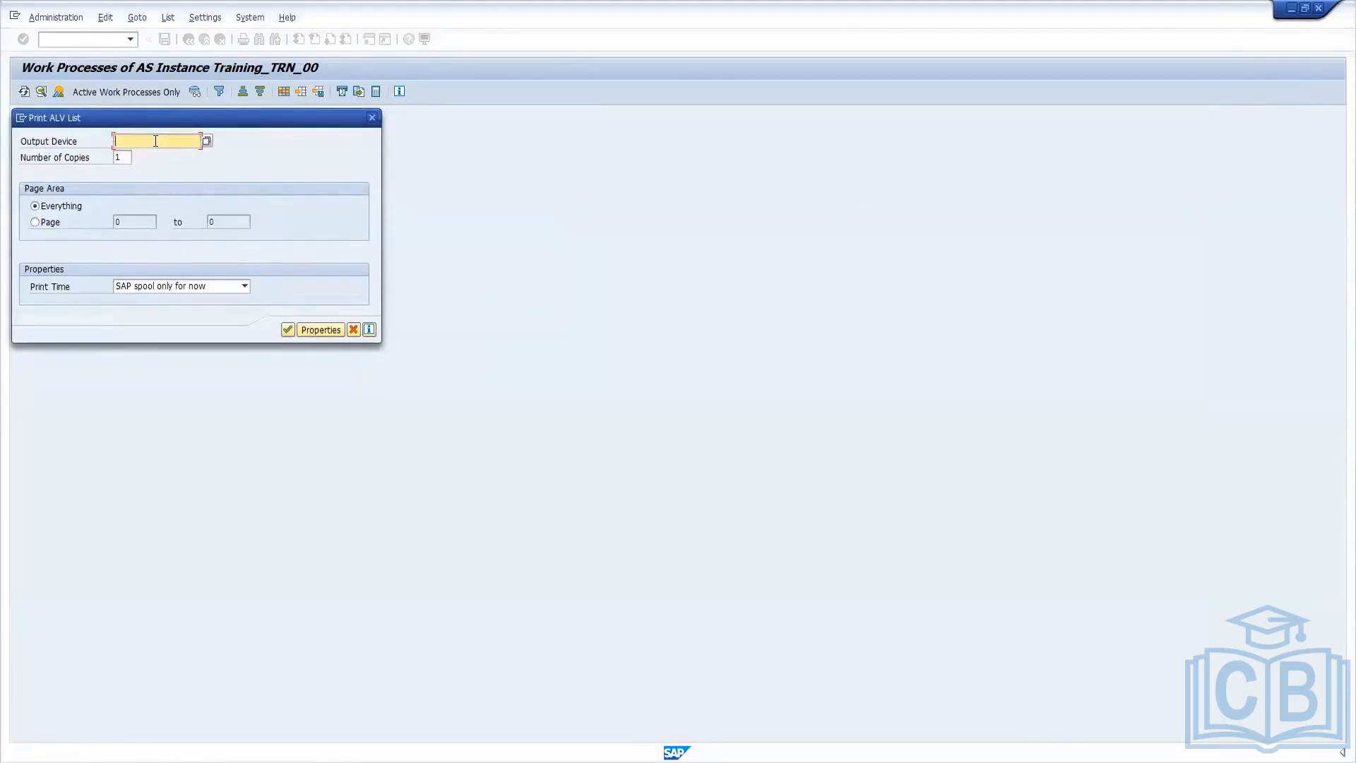
pyautogui.click(204, 141)
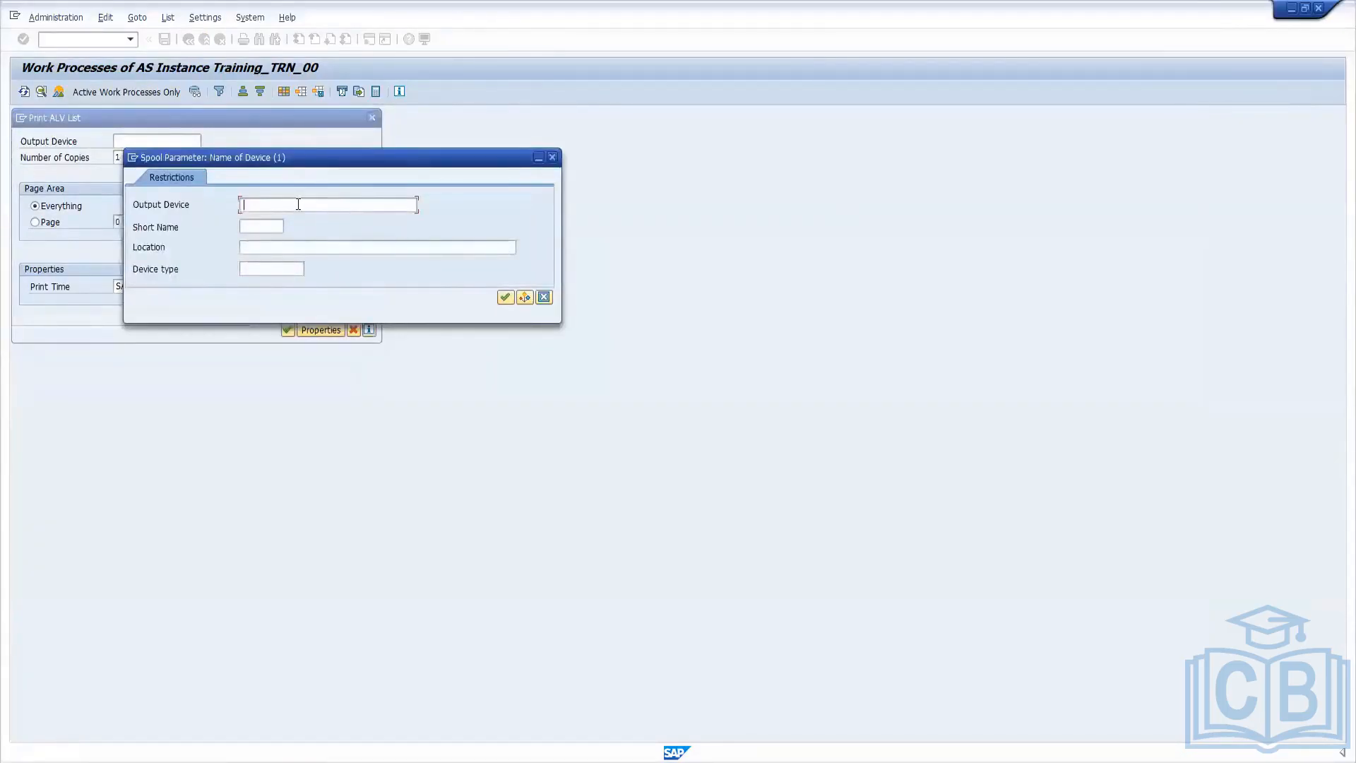
pyautogui.click(505, 298)
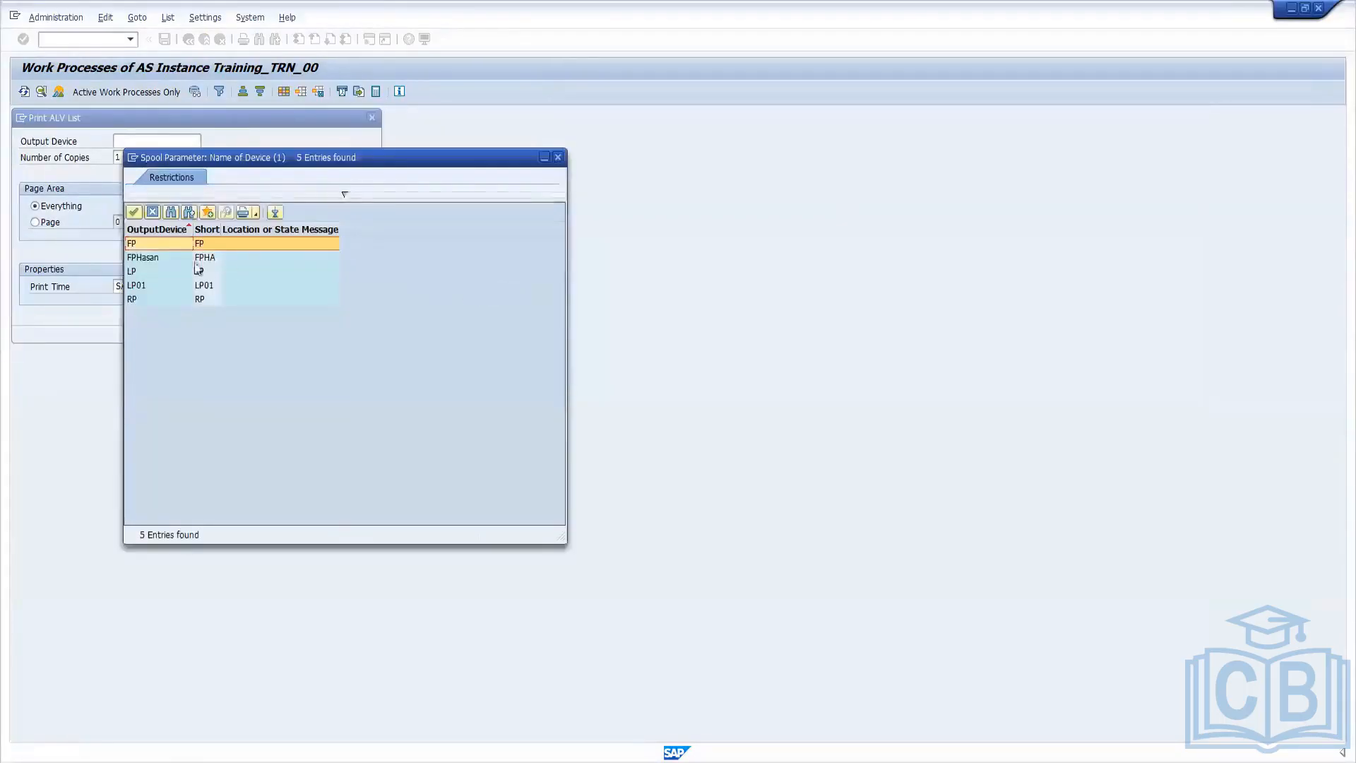
pyautogui.doubleClick(137, 258)
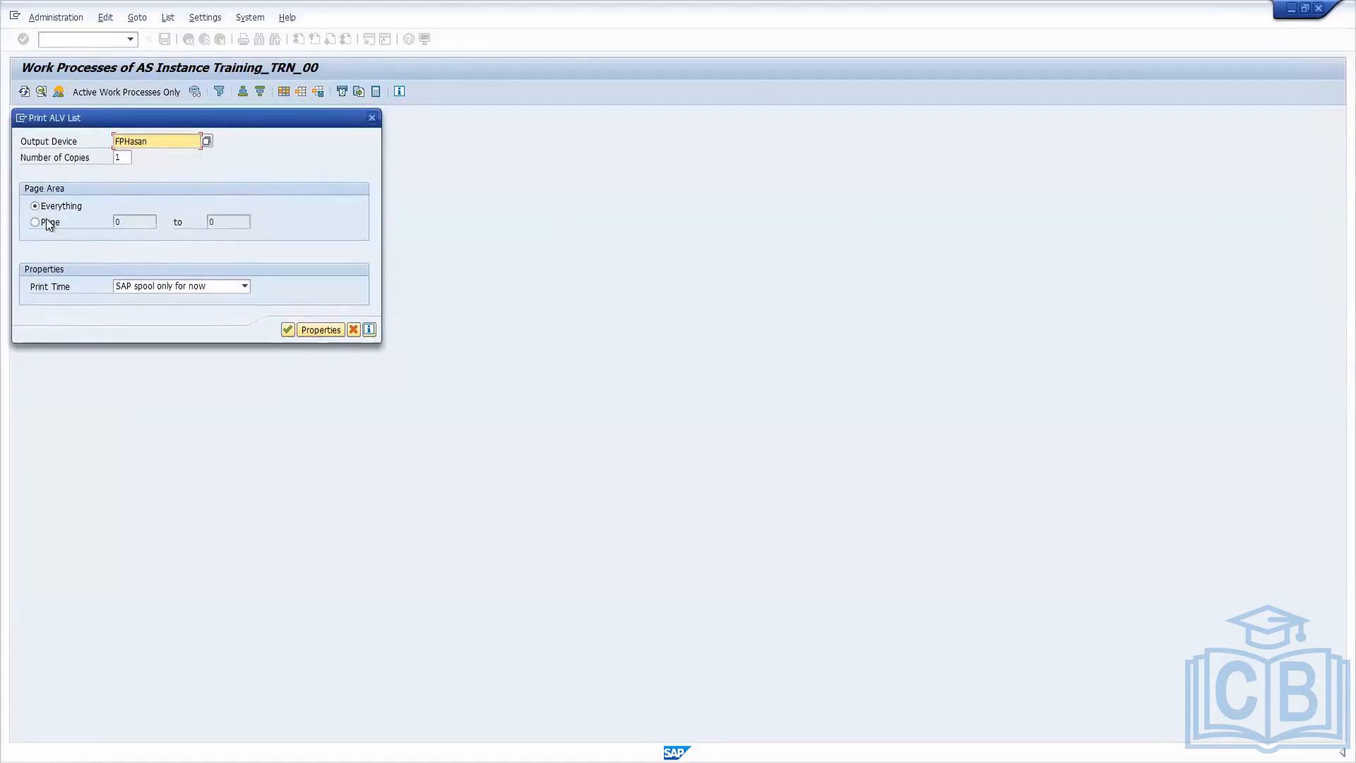
pyautogui.click(199, 289)
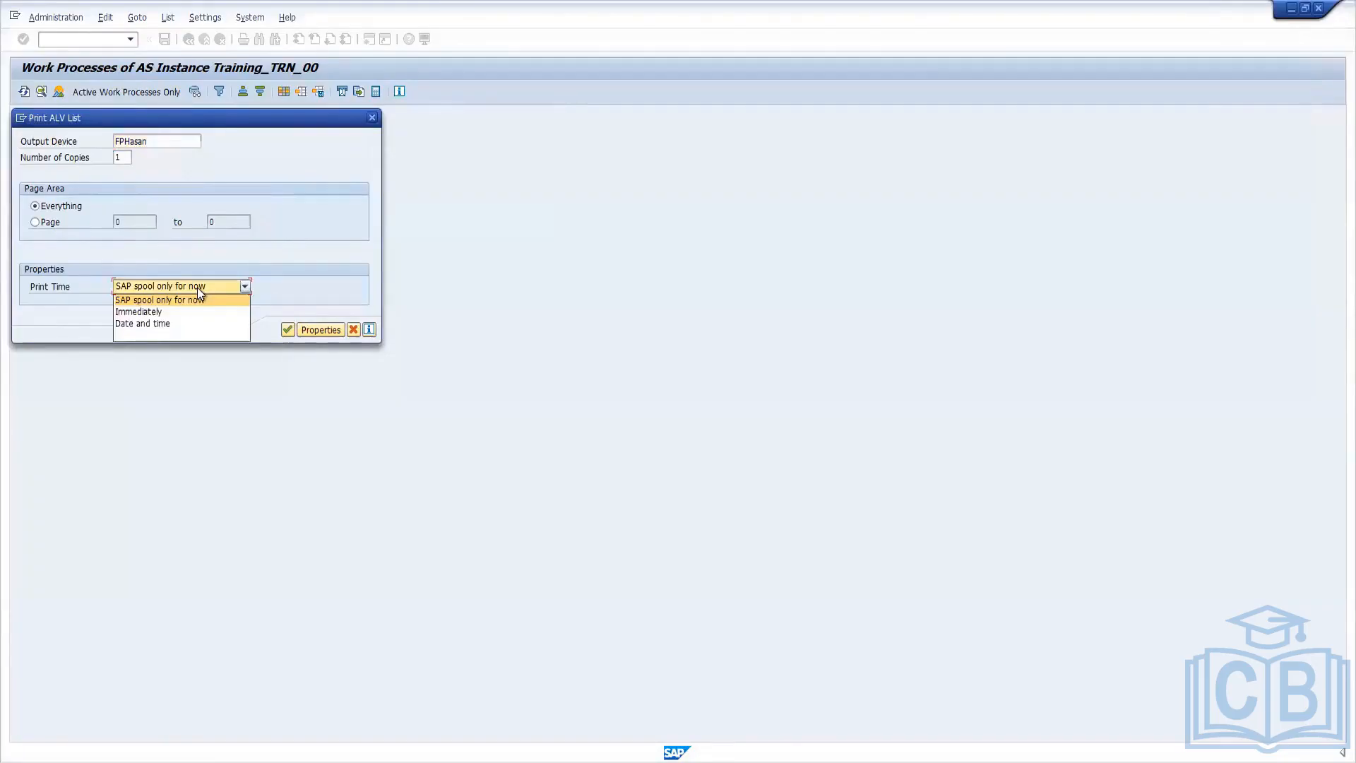
pyautogui.click(151, 311)
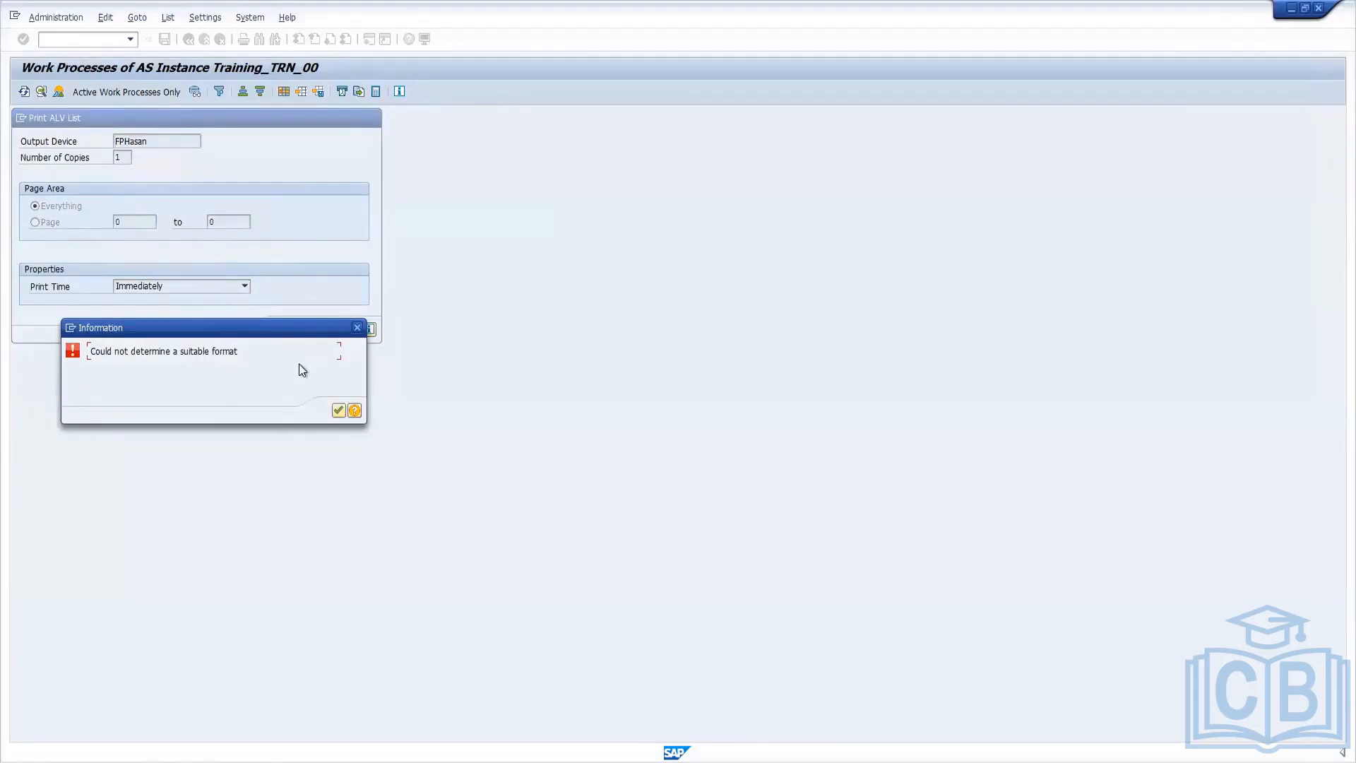
# Try again to print the work process list on the new front-end output device and close the print dialog.
pyautogui.click(338, 411)
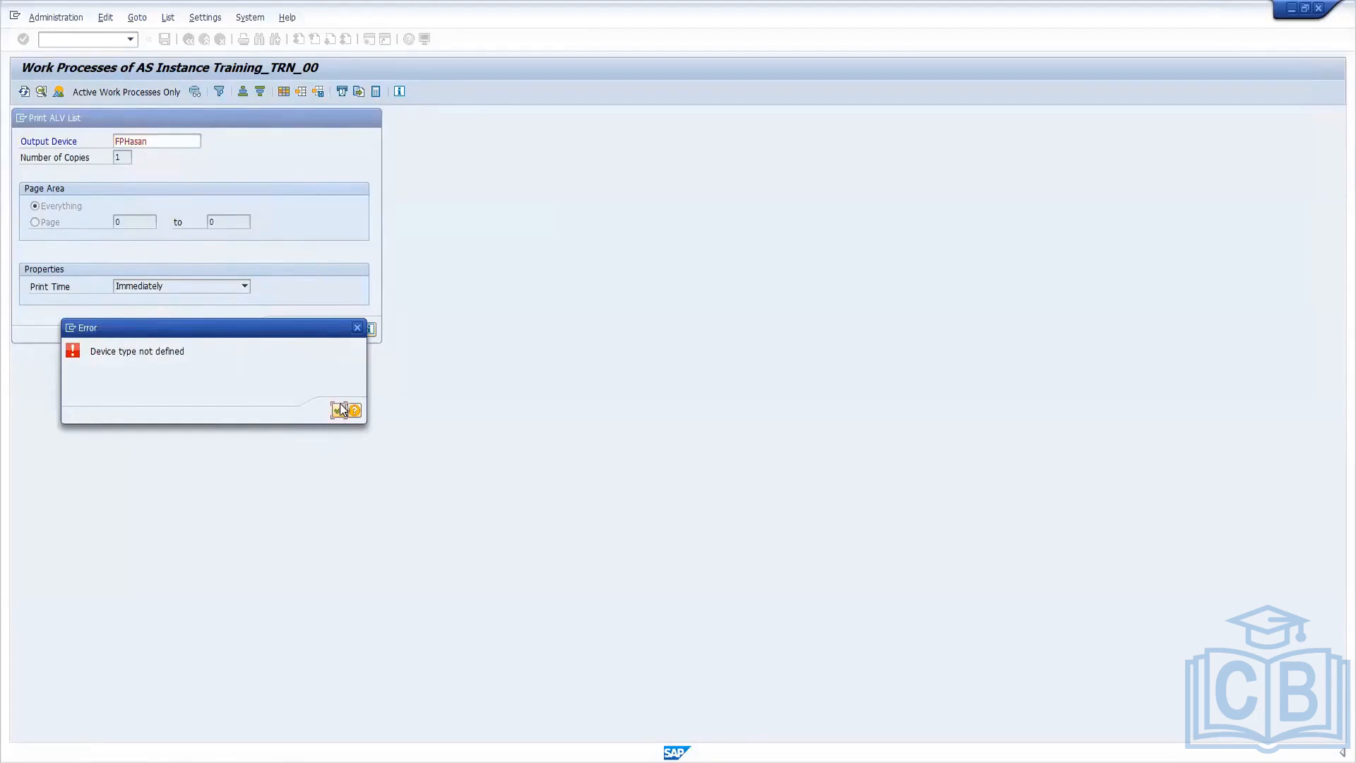
pyautogui.click(339, 410)
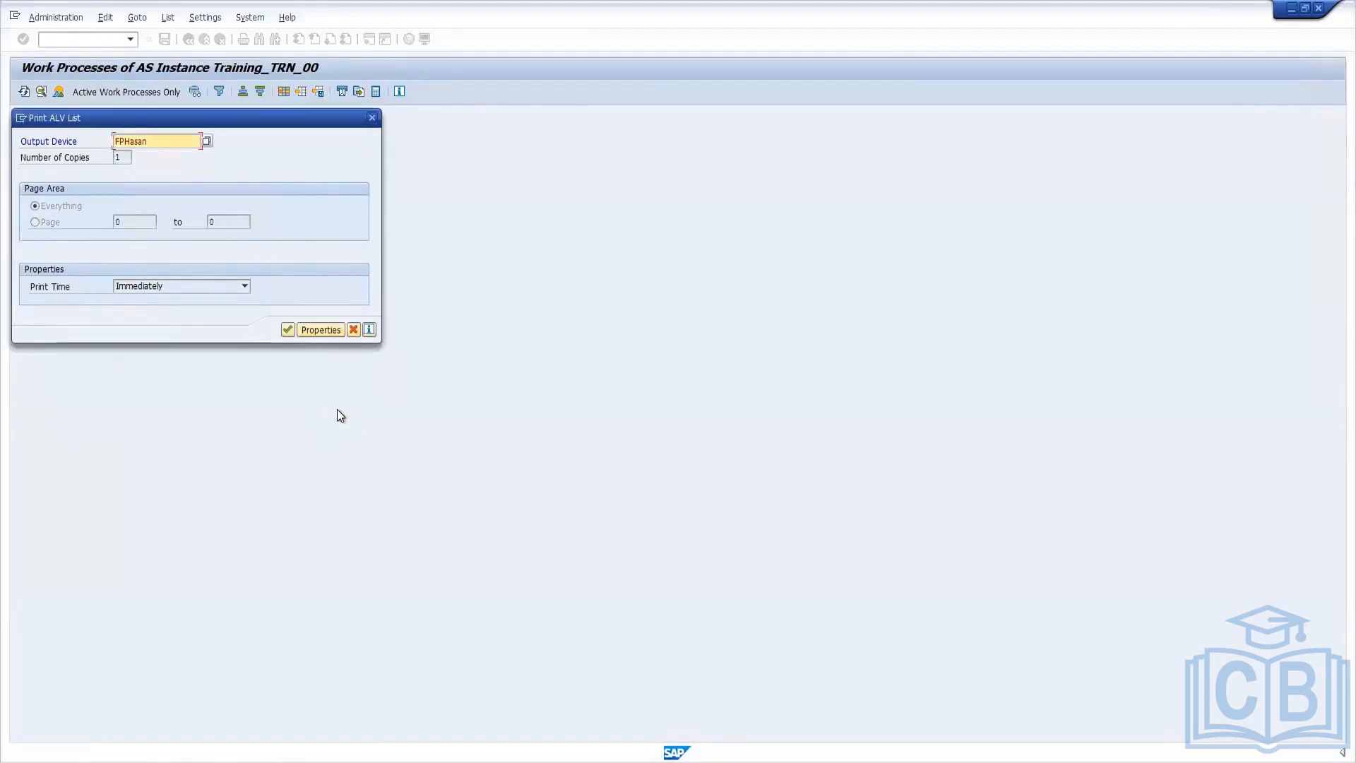
pyautogui.click(288, 331)
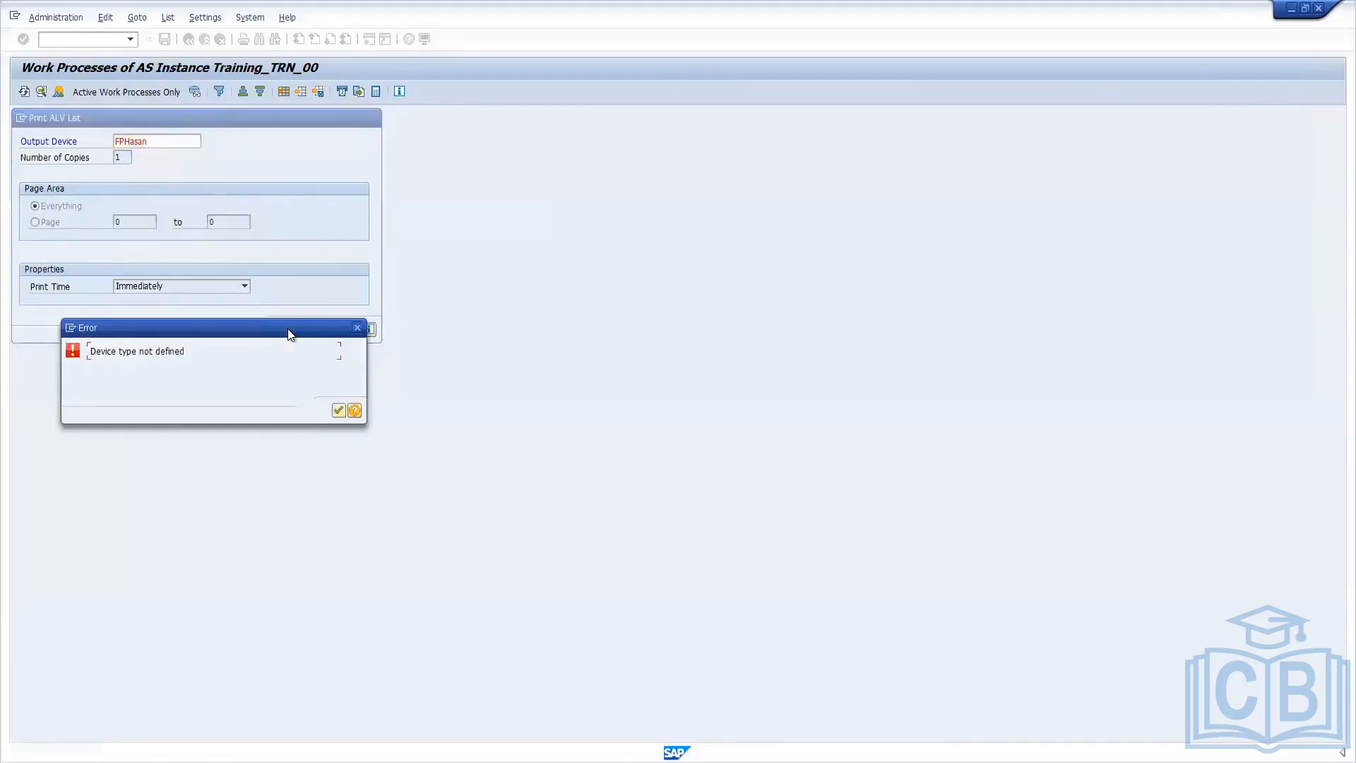
pyautogui.click(339, 412)
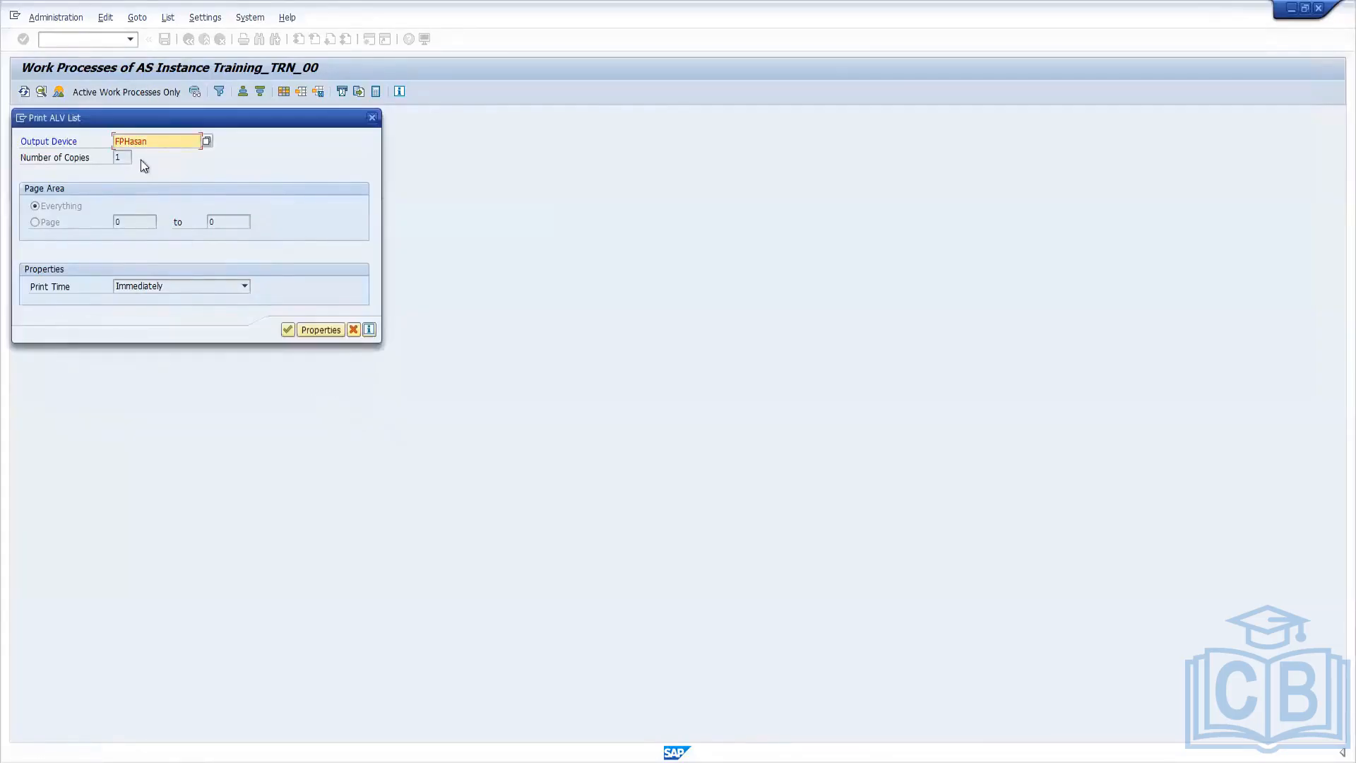
pyautogui.click(375, 117)
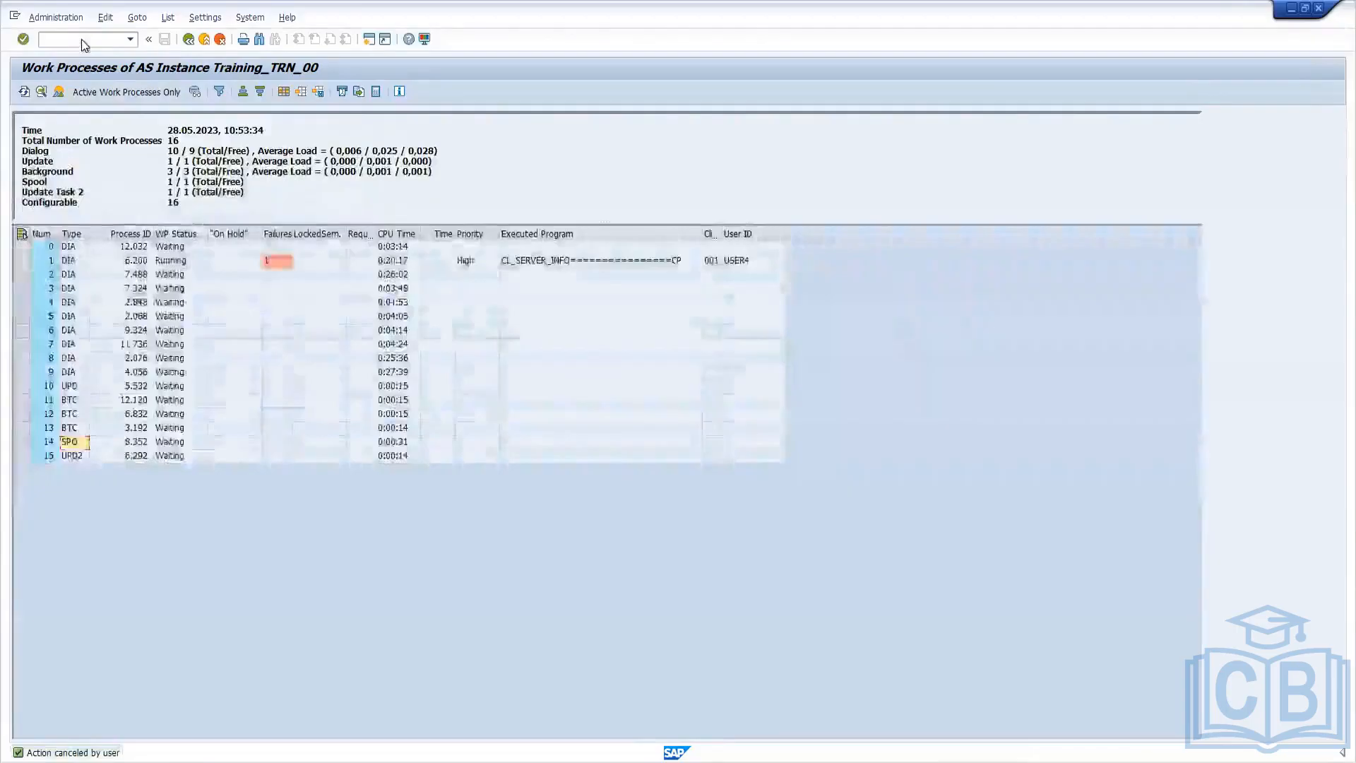
pyautogui.click(98, 40)
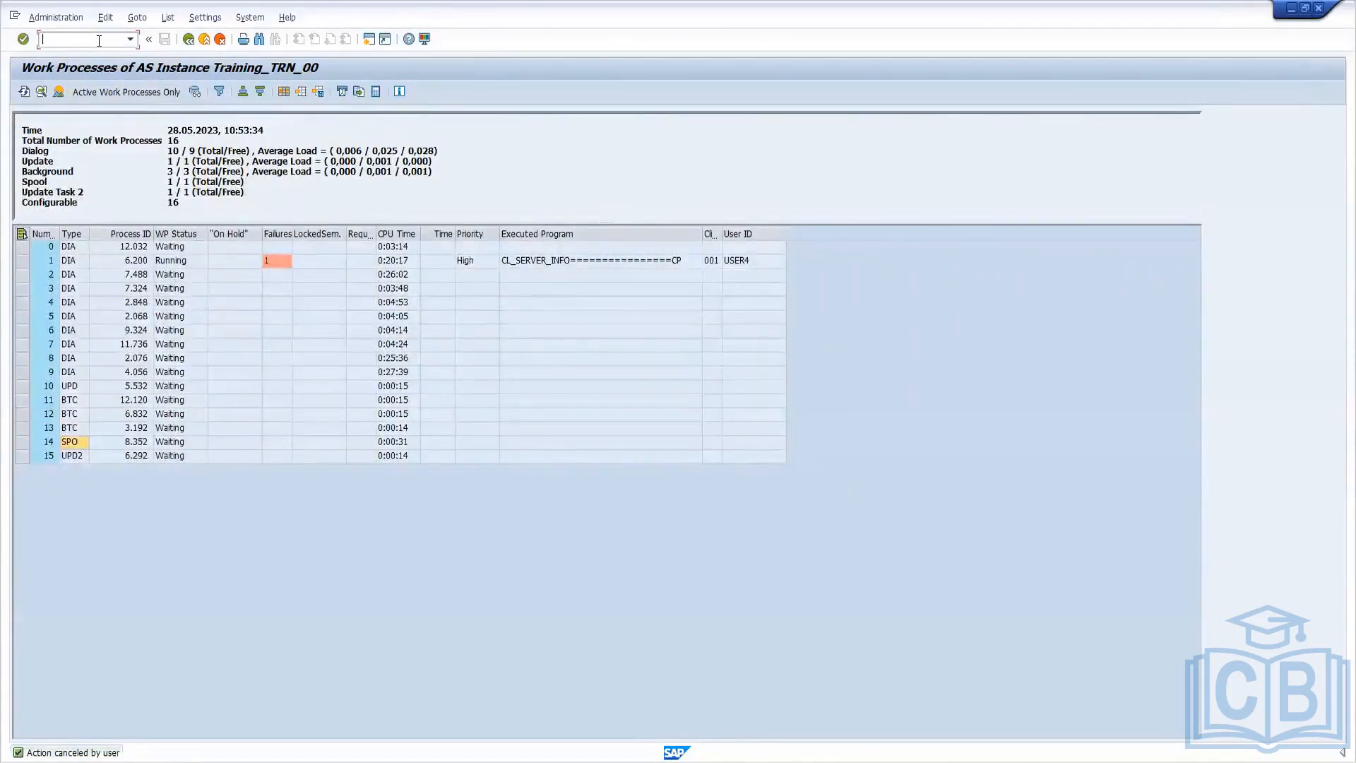
pyautogui.write('/o')
pyautogui.press('Return')
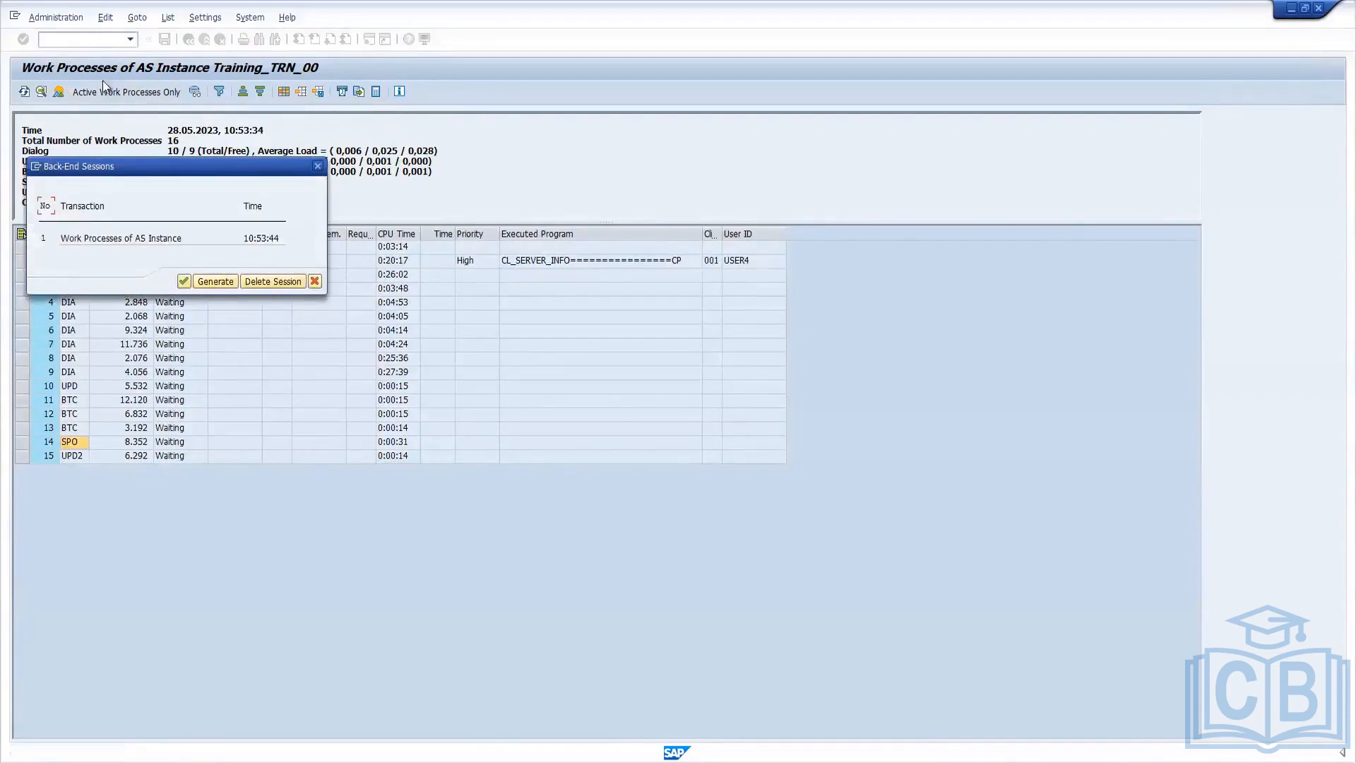
pyautogui.click(185, 286)
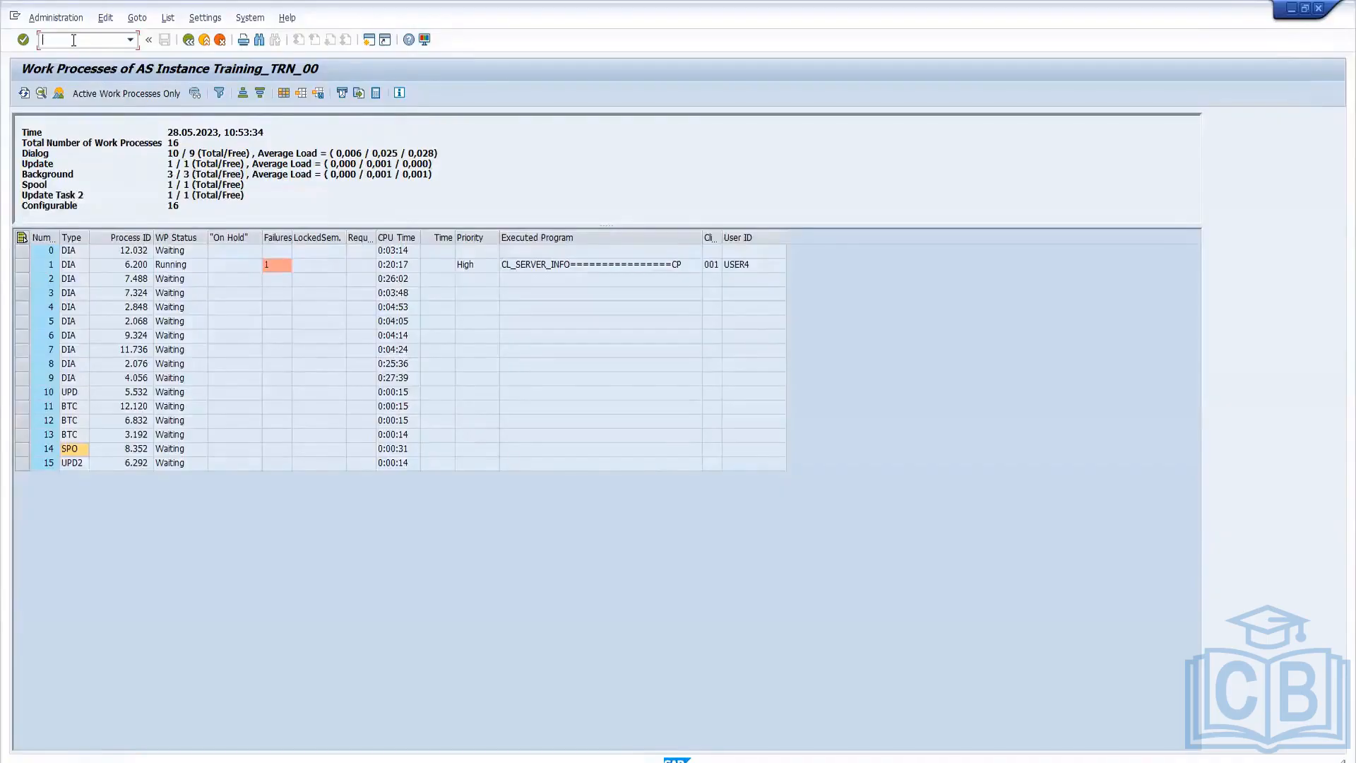
# Generate a new session from the back-end session list and open spool administration in it with transaction spad.
pyautogui.write('o')
pyautogui.press('Return')
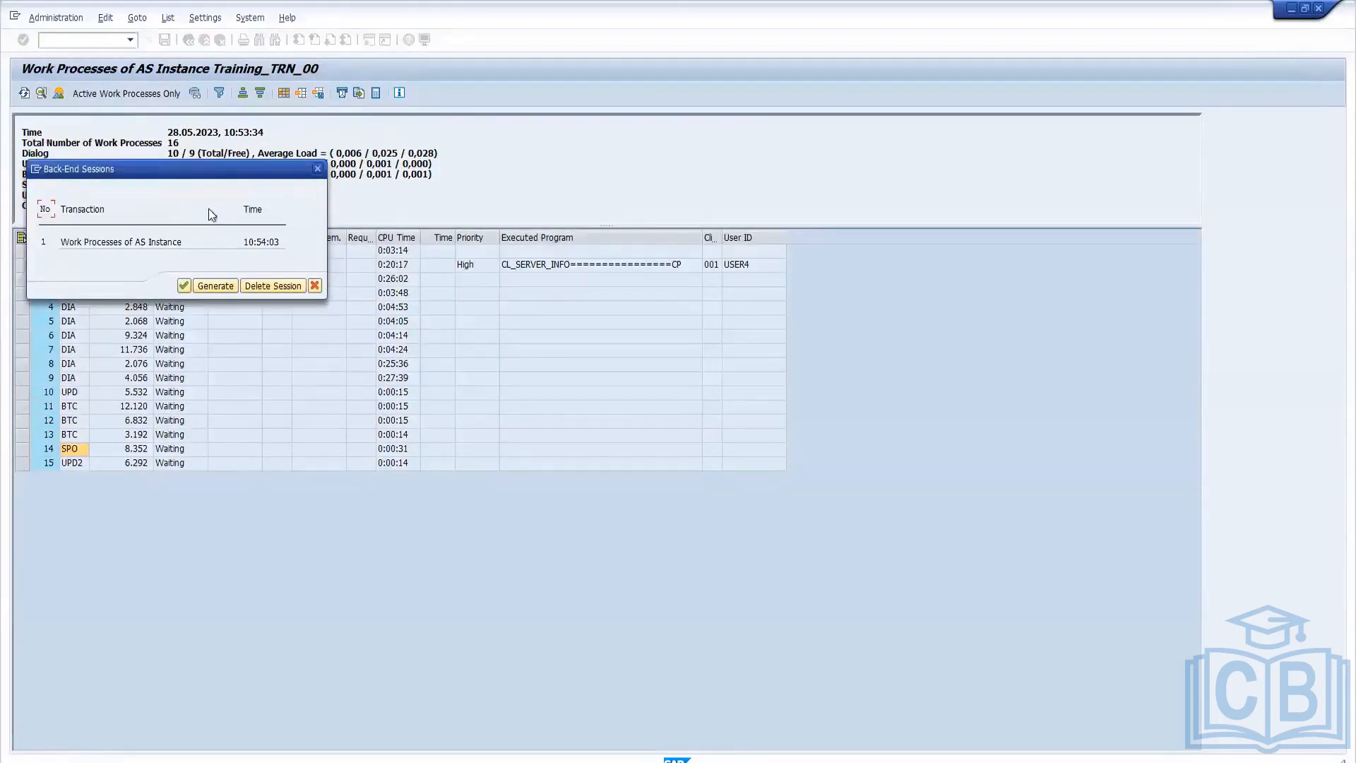
pyautogui.click(215, 286)
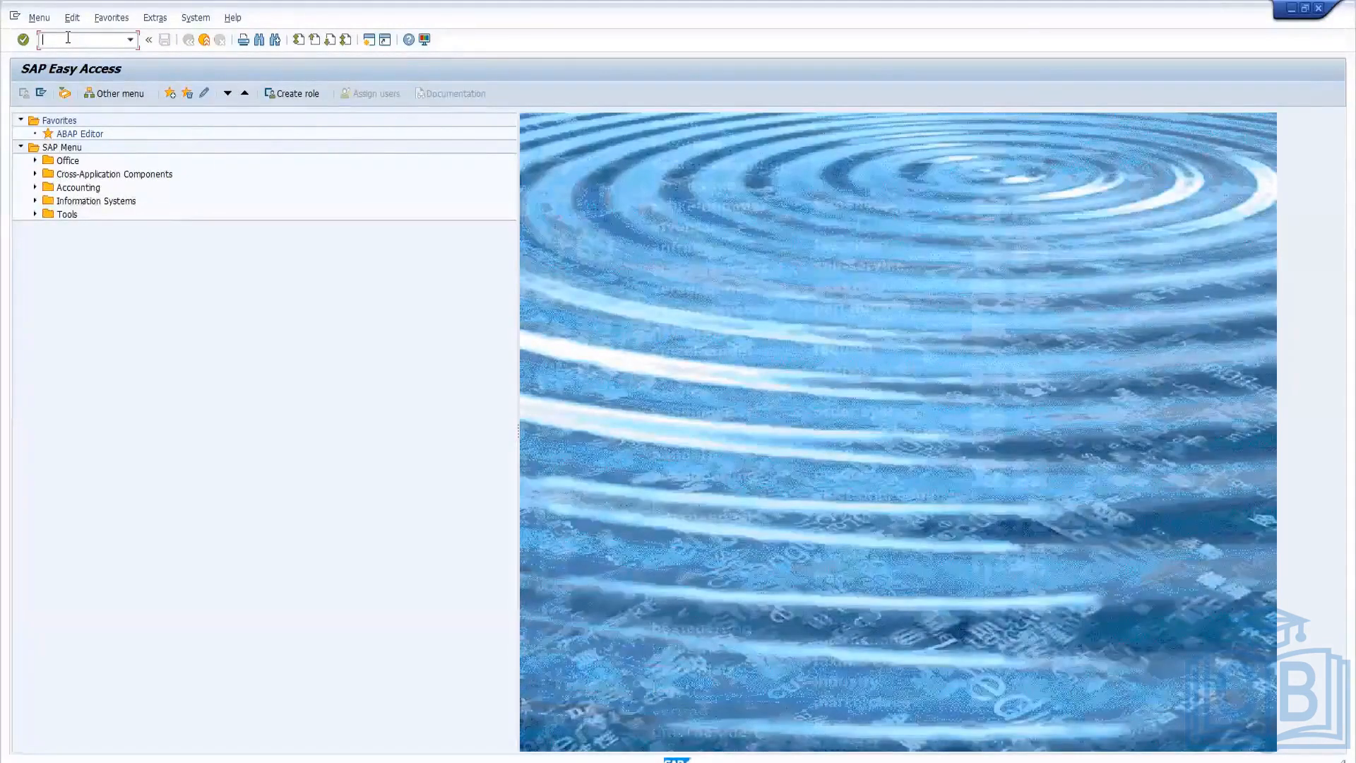
pyautogui.write('spad')
pyautogui.press('Return')
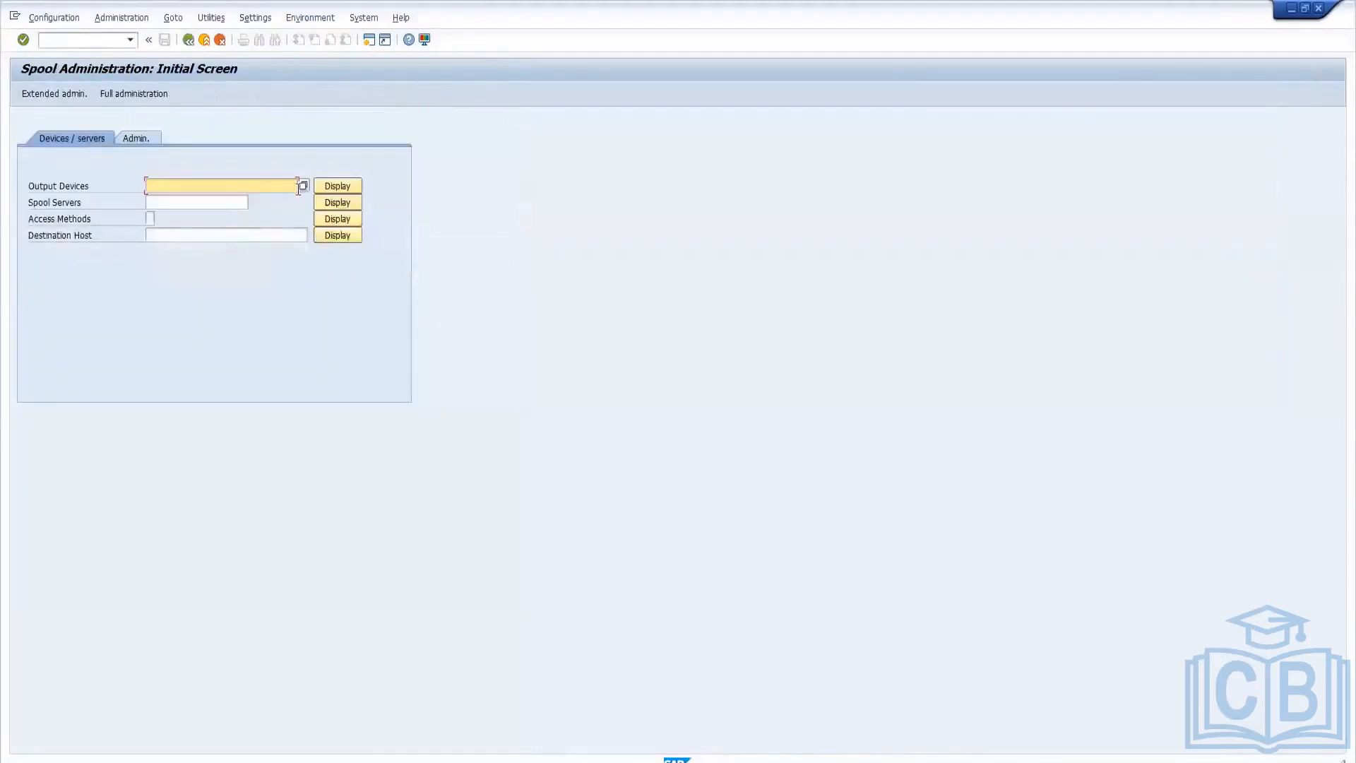
# Look up the newly created front-end output device, display it and switch its definition to change mode.
pyautogui.click(303, 186)
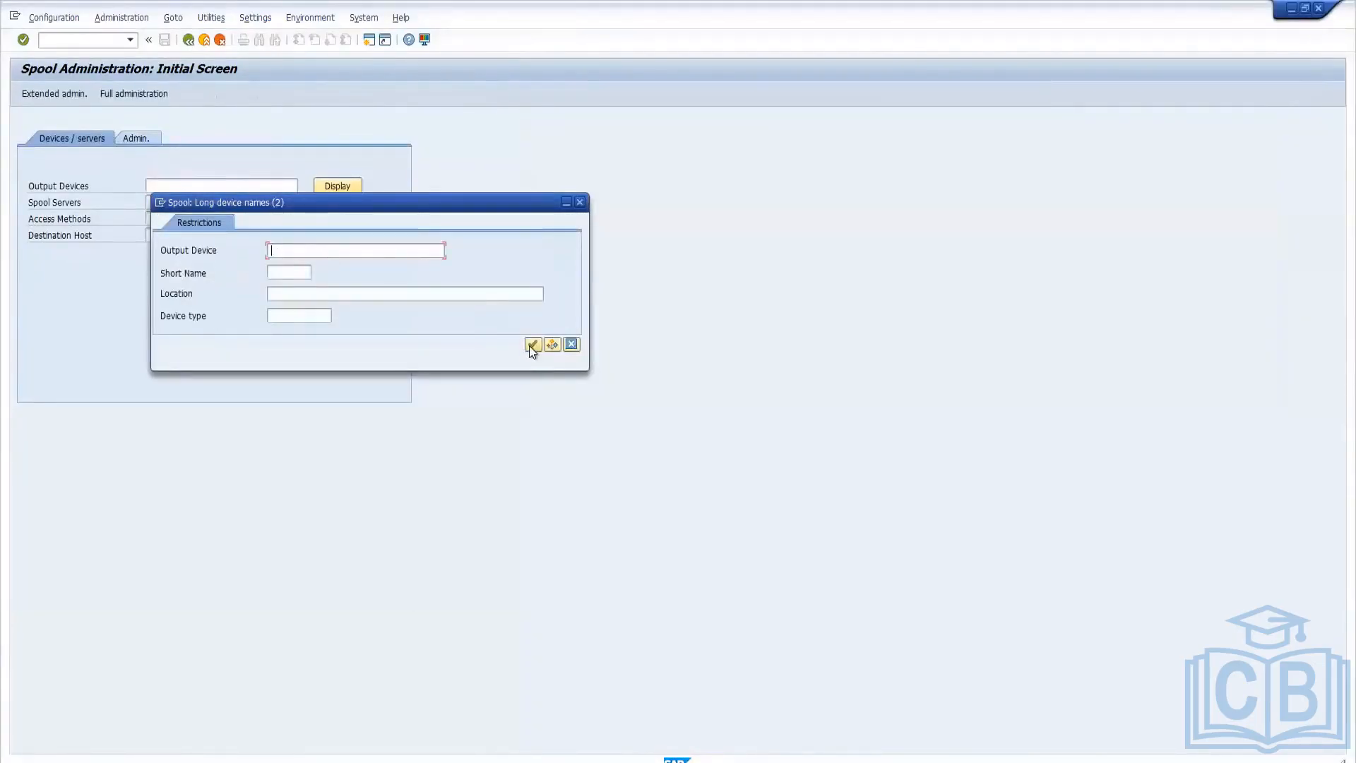
pyautogui.click(532, 345)
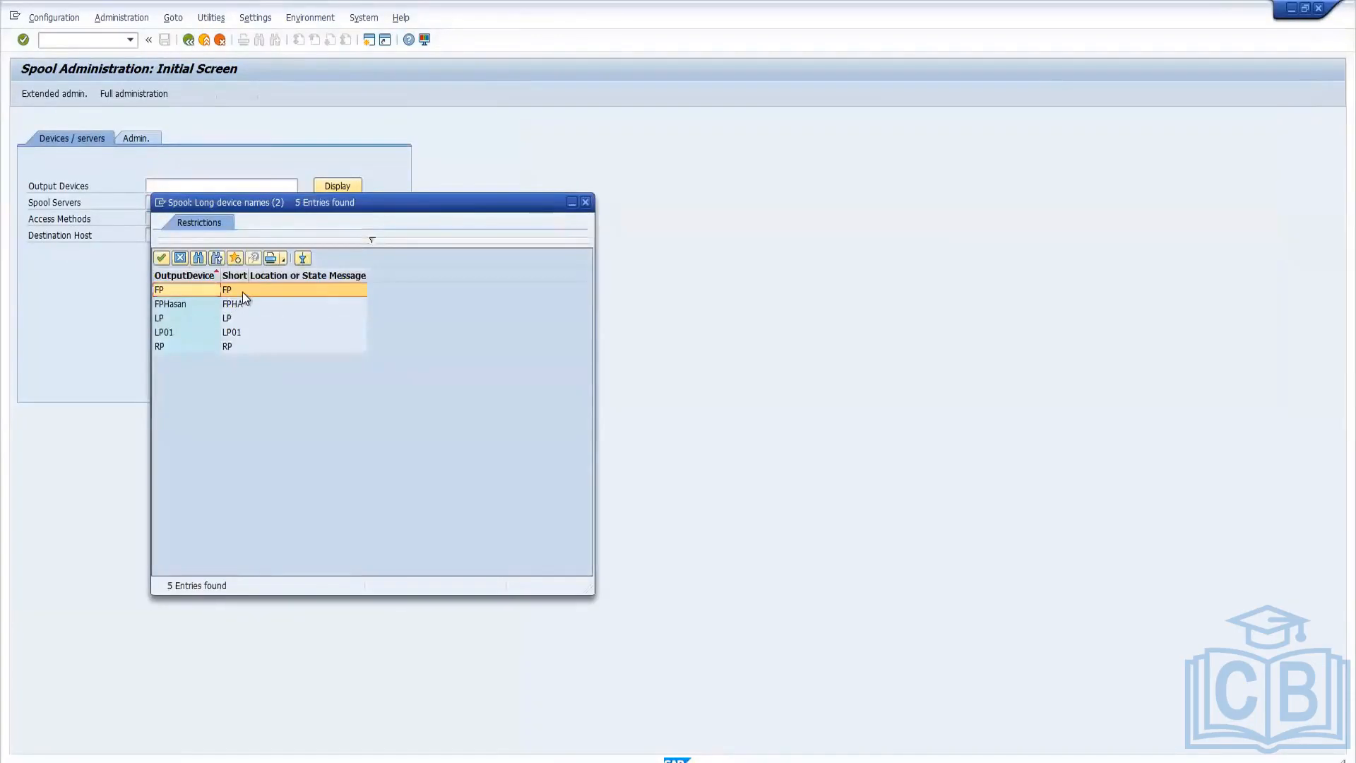
pyautogui.doubleClick(211, 302)
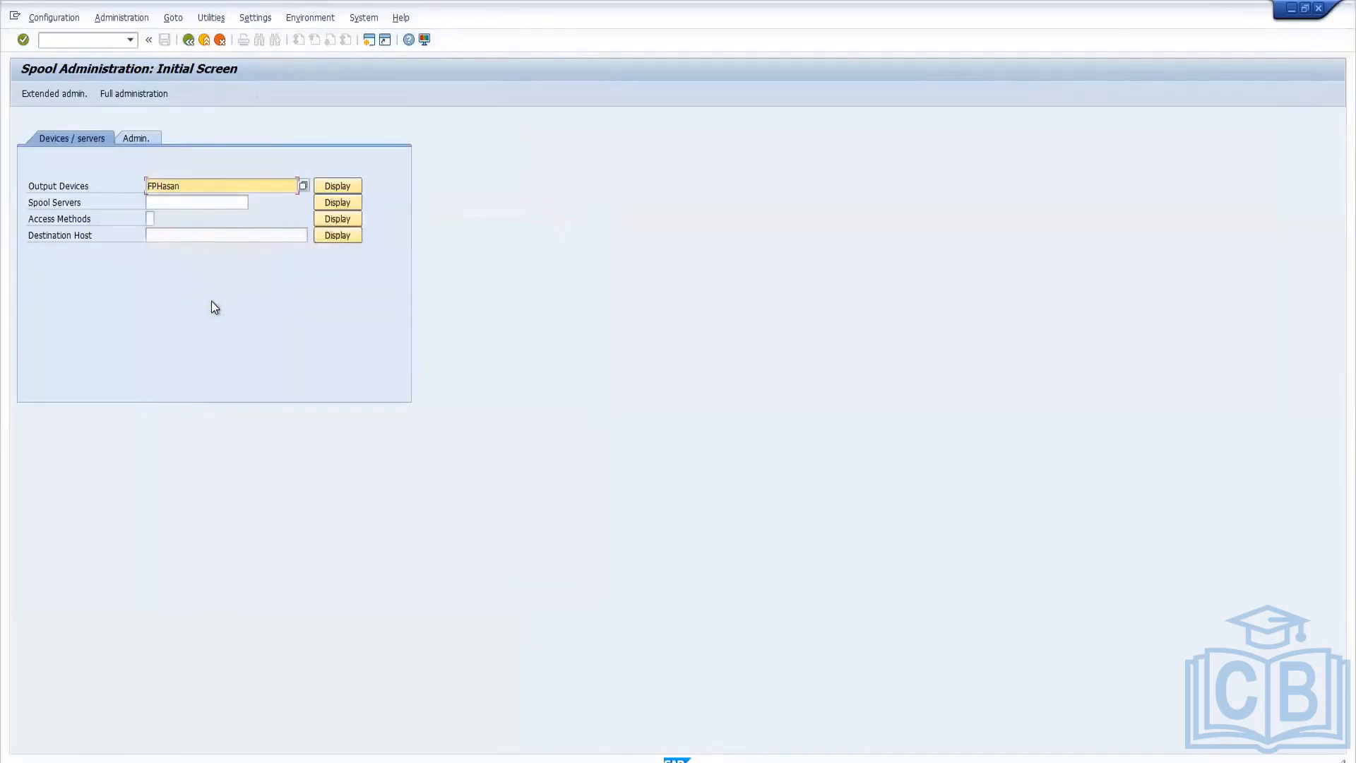
pyautogui.click(337, 186)
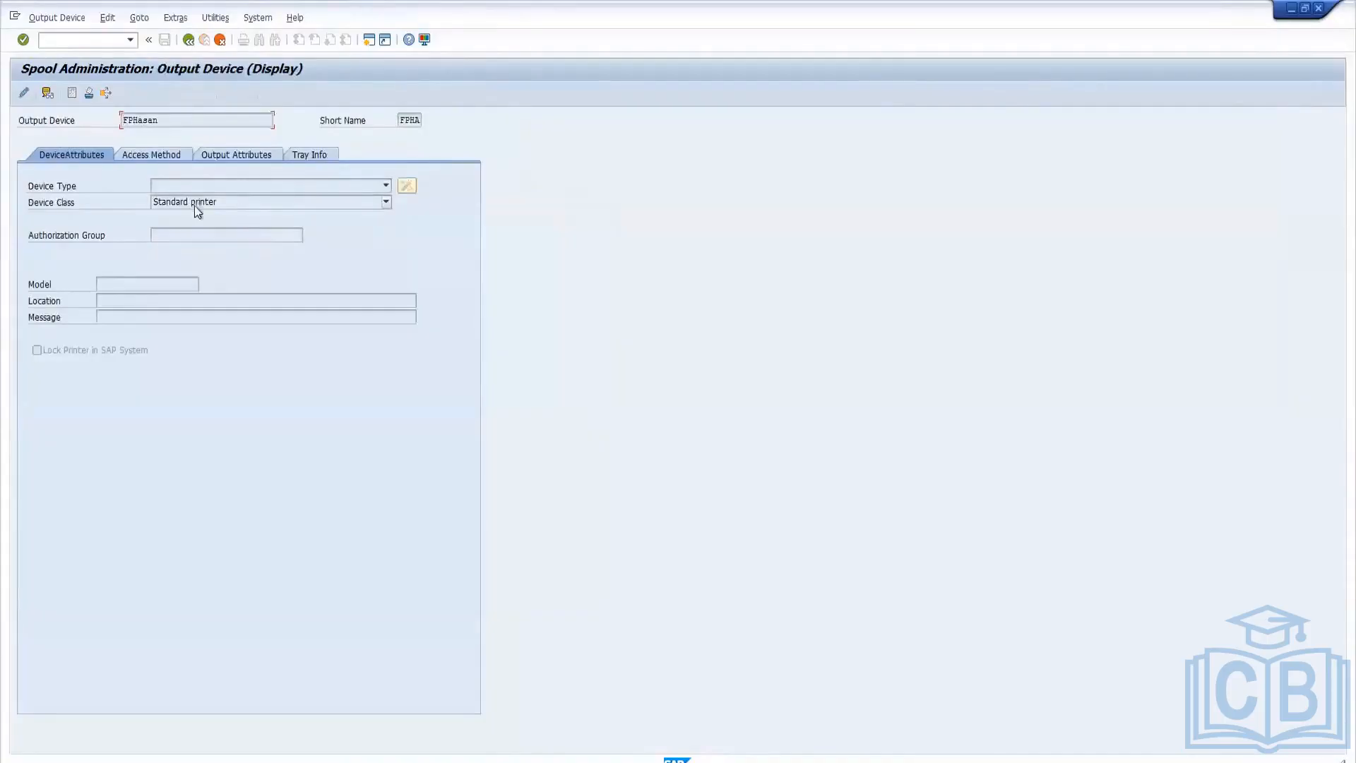
pyautogui.click(23, 94)
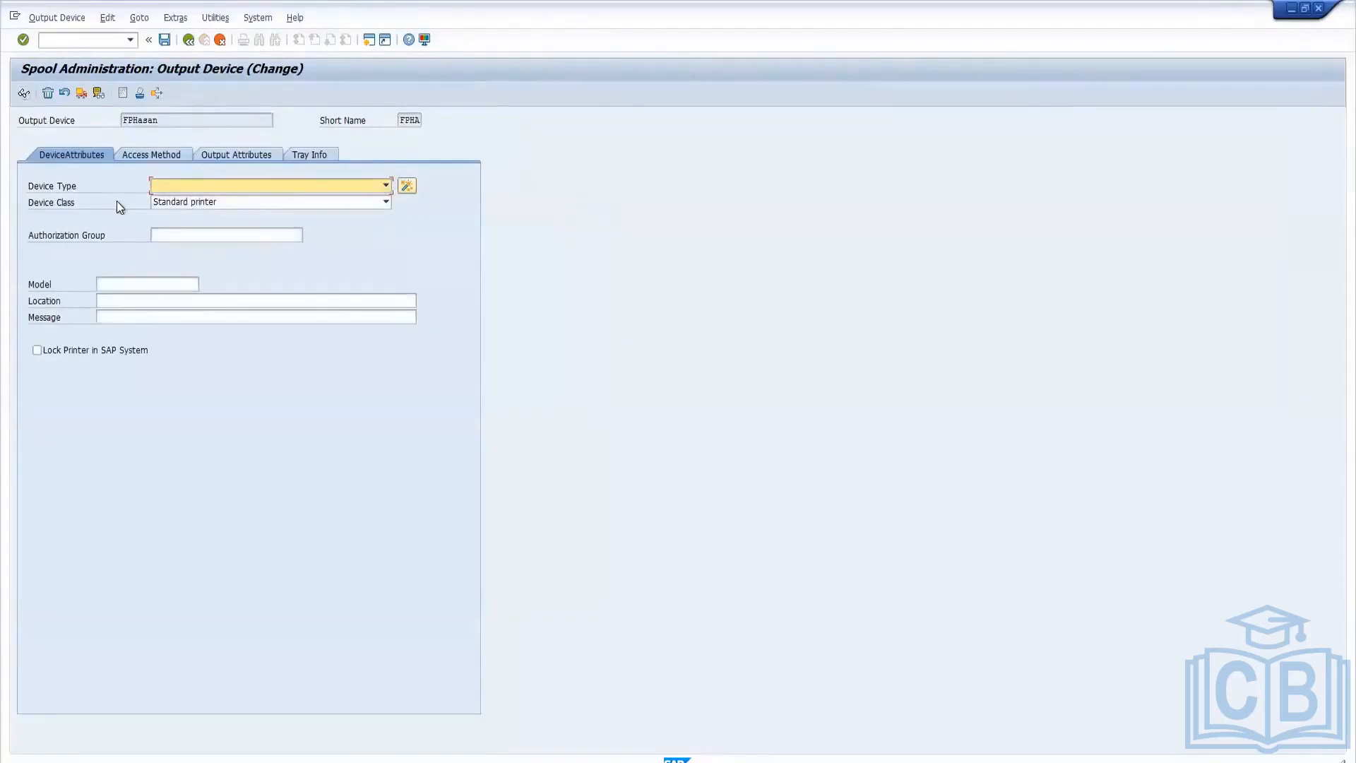
# Look through the device types available for the output device, down to the end of the list.
pyautogui.click(388, 188)
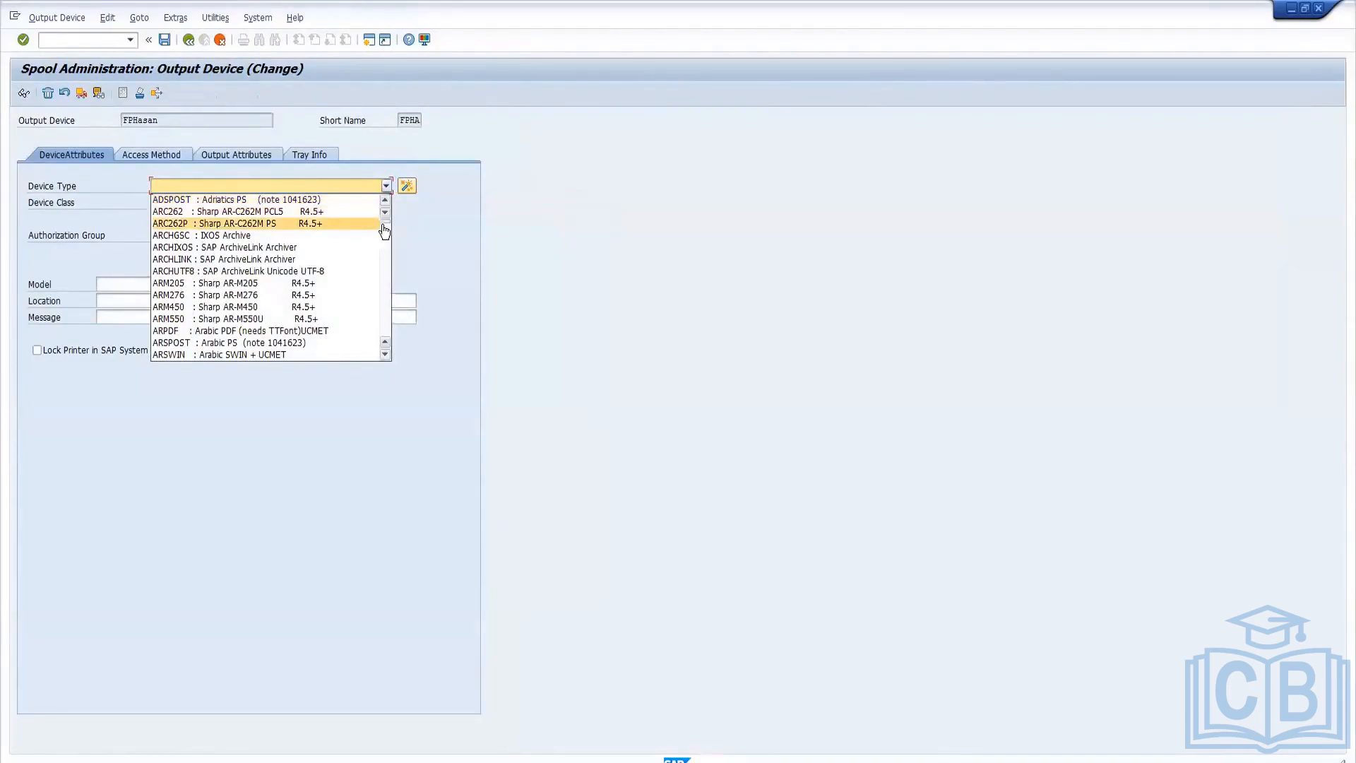
pyautogui.scroll(-10, 384, 233)
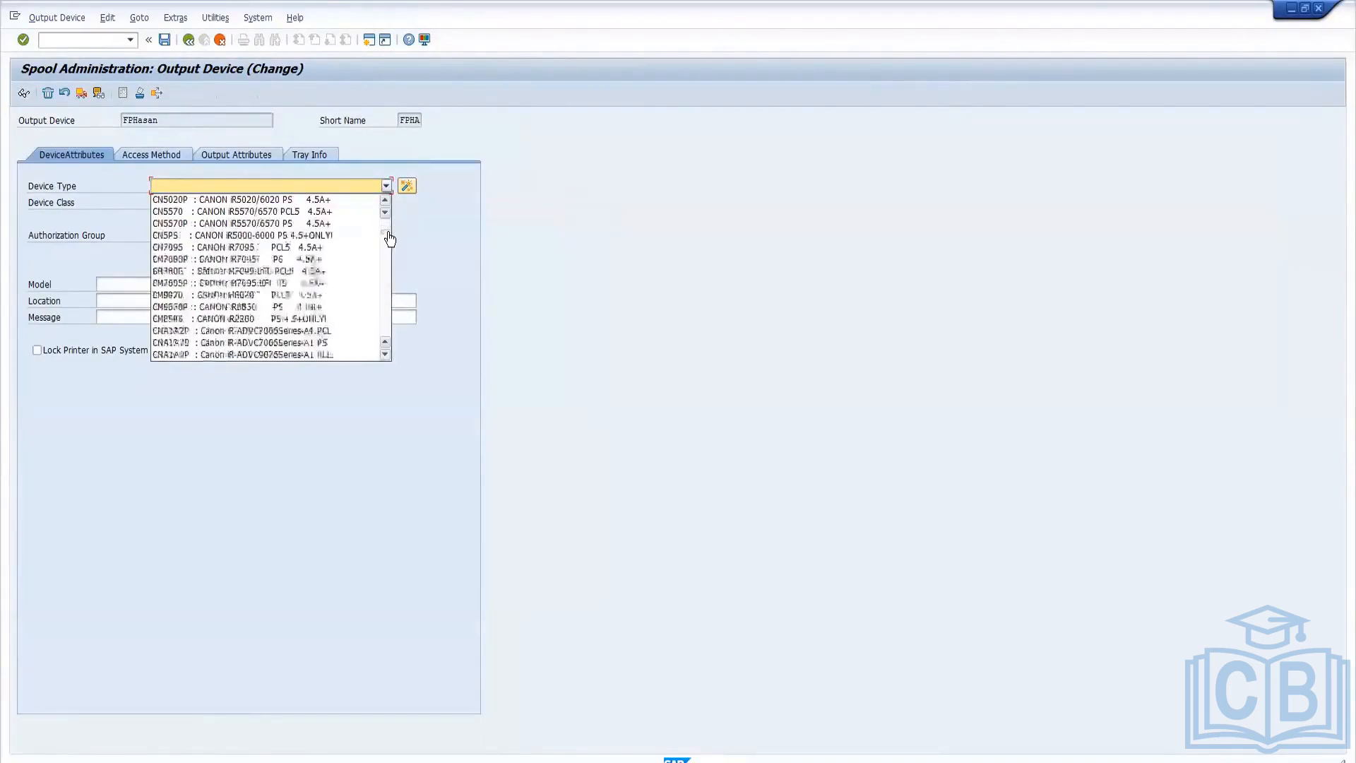
pyautogui.scroll(-6, 390, 240)
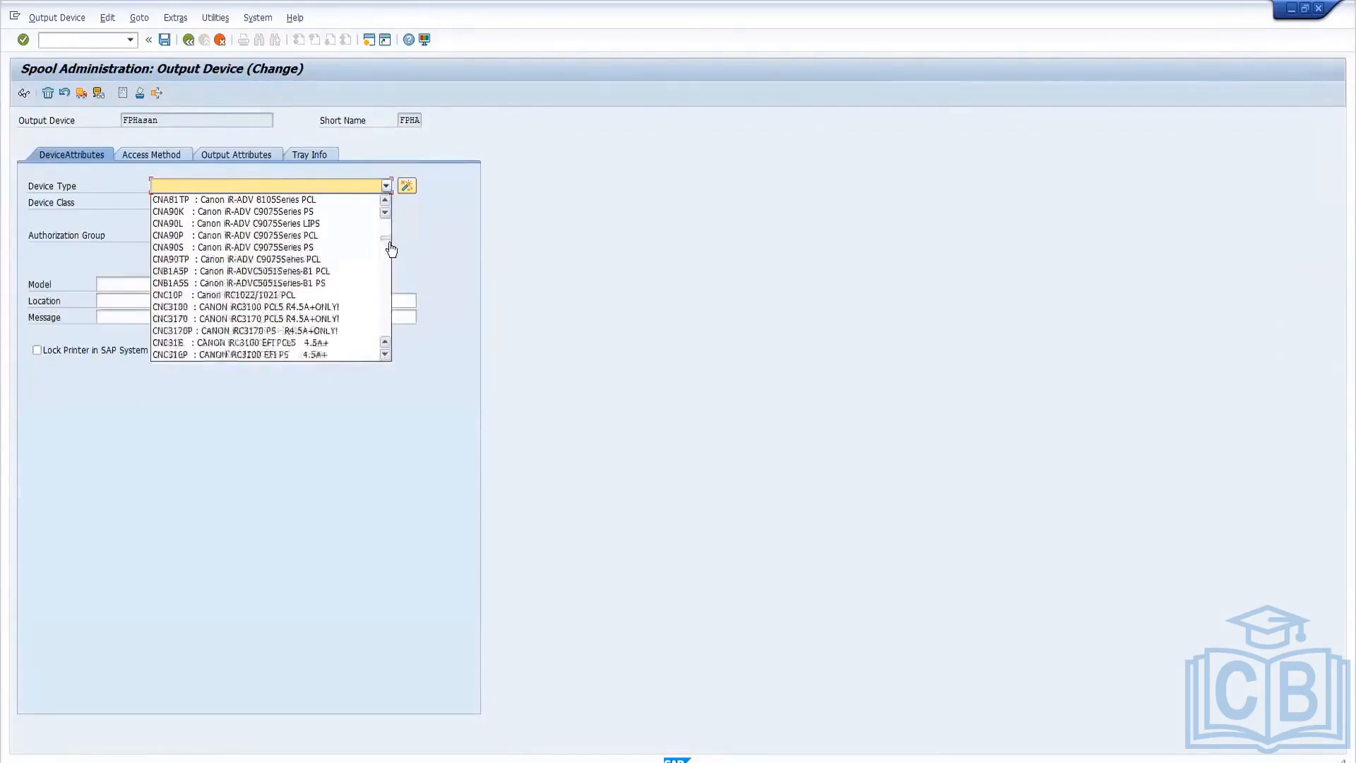
pyautogui.scroll(-8, 391, 251)
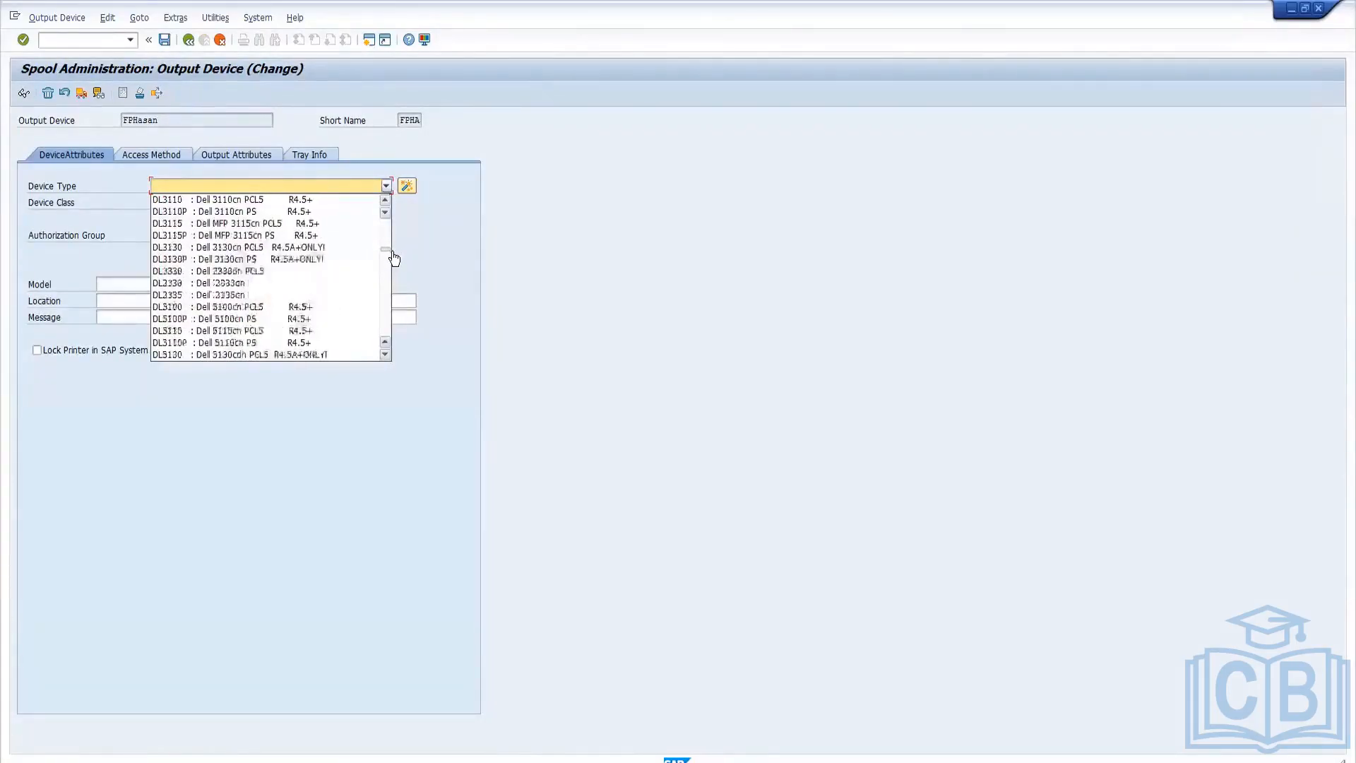
pyautogui.scroll(-8, 394, 261)
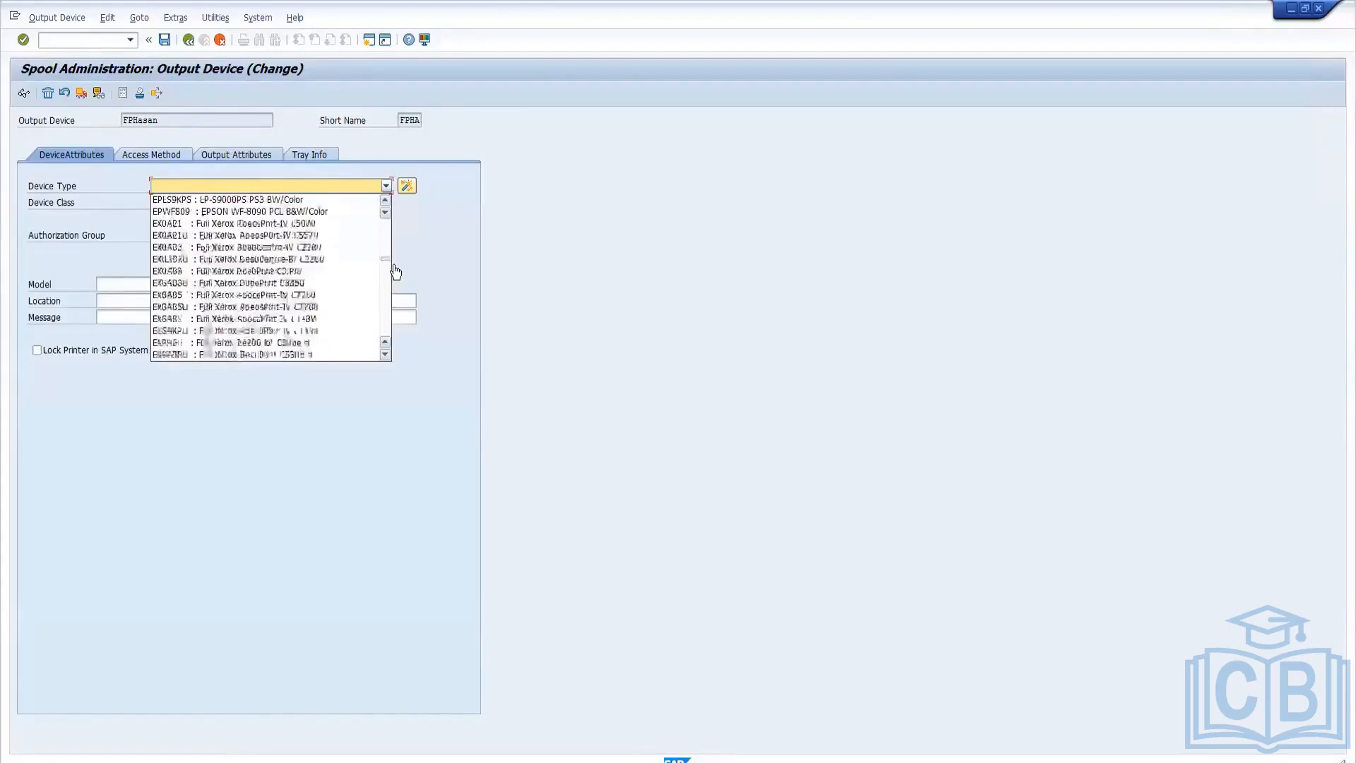
pyautogui.scroll(-8, 395, 275)
pyautogui.scroll(-10, 395, 281)
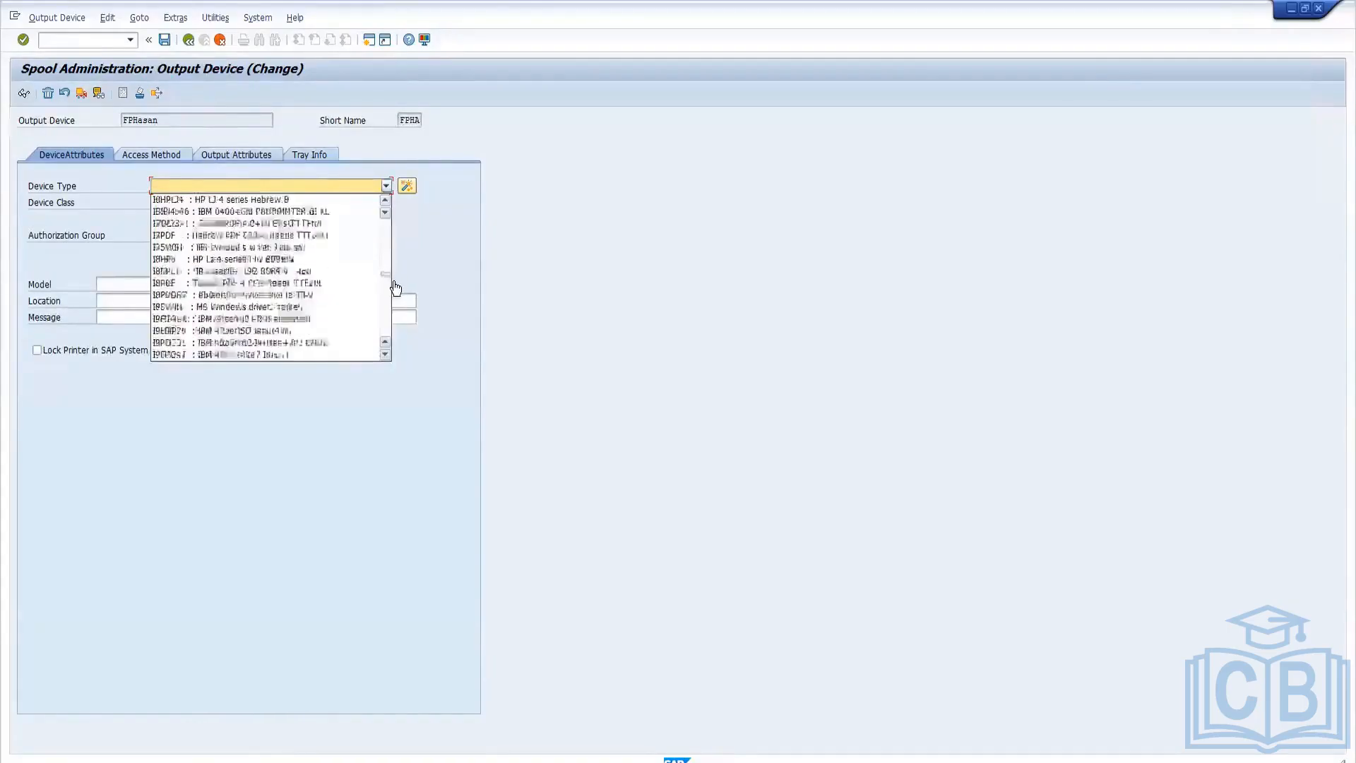
pyautogui.scroll(-10, 394, 296)
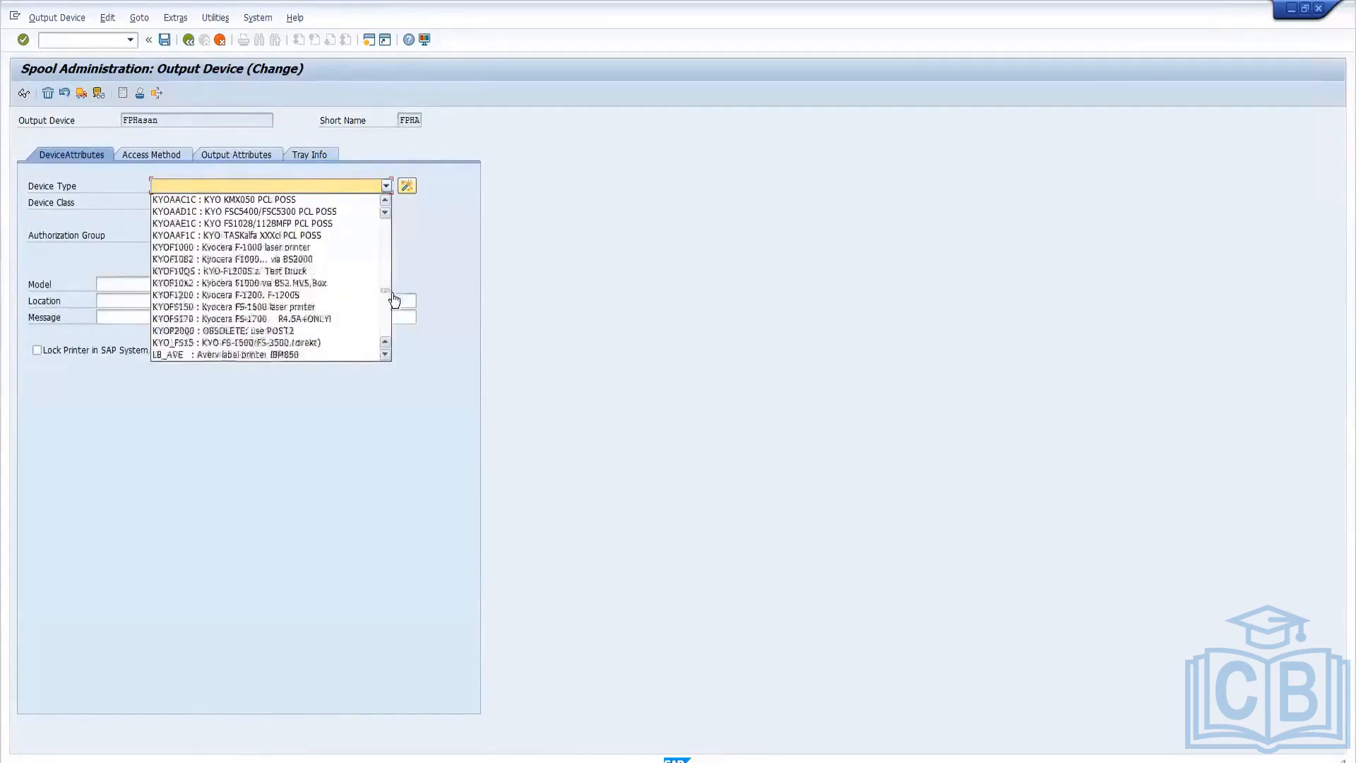
pyautogui.moveTo(392, 311); pyautogui.dragTo(392, 339)
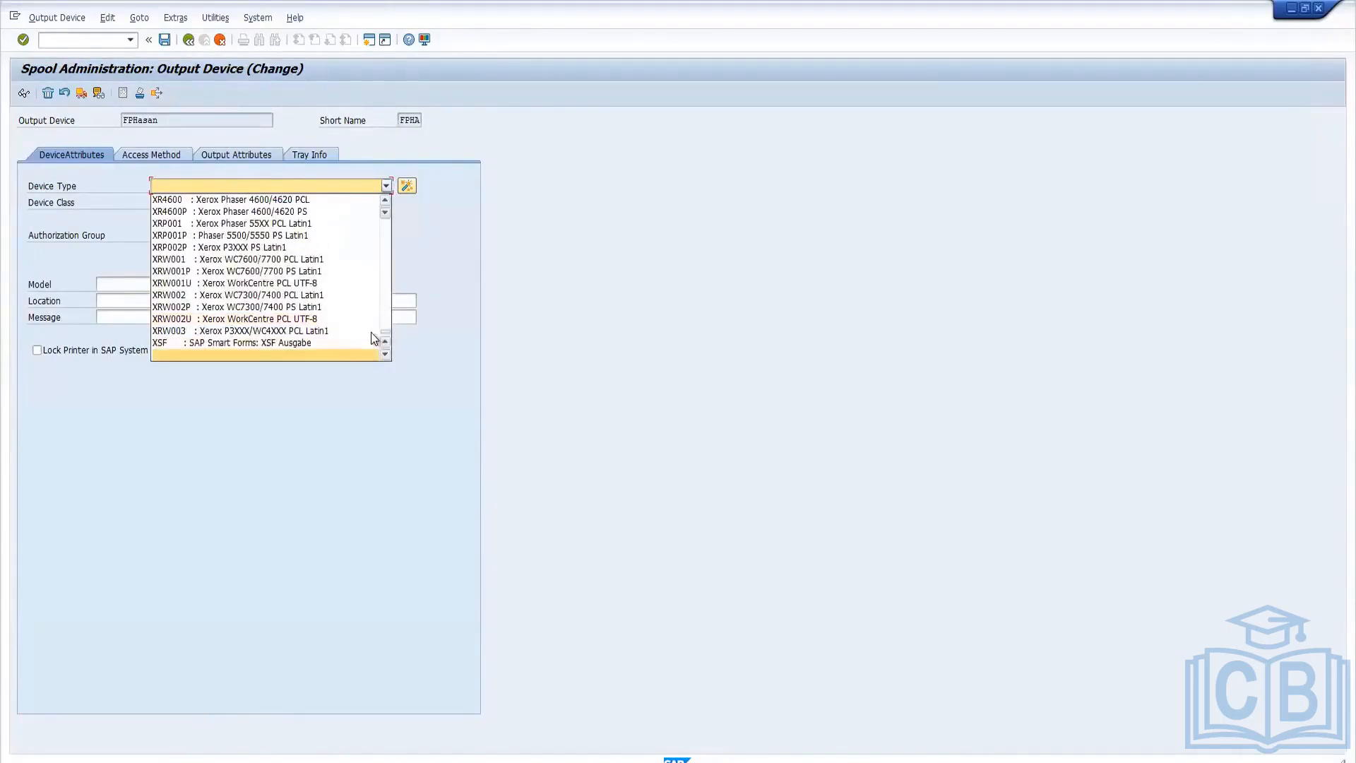
pyautogui.click(209, 187)
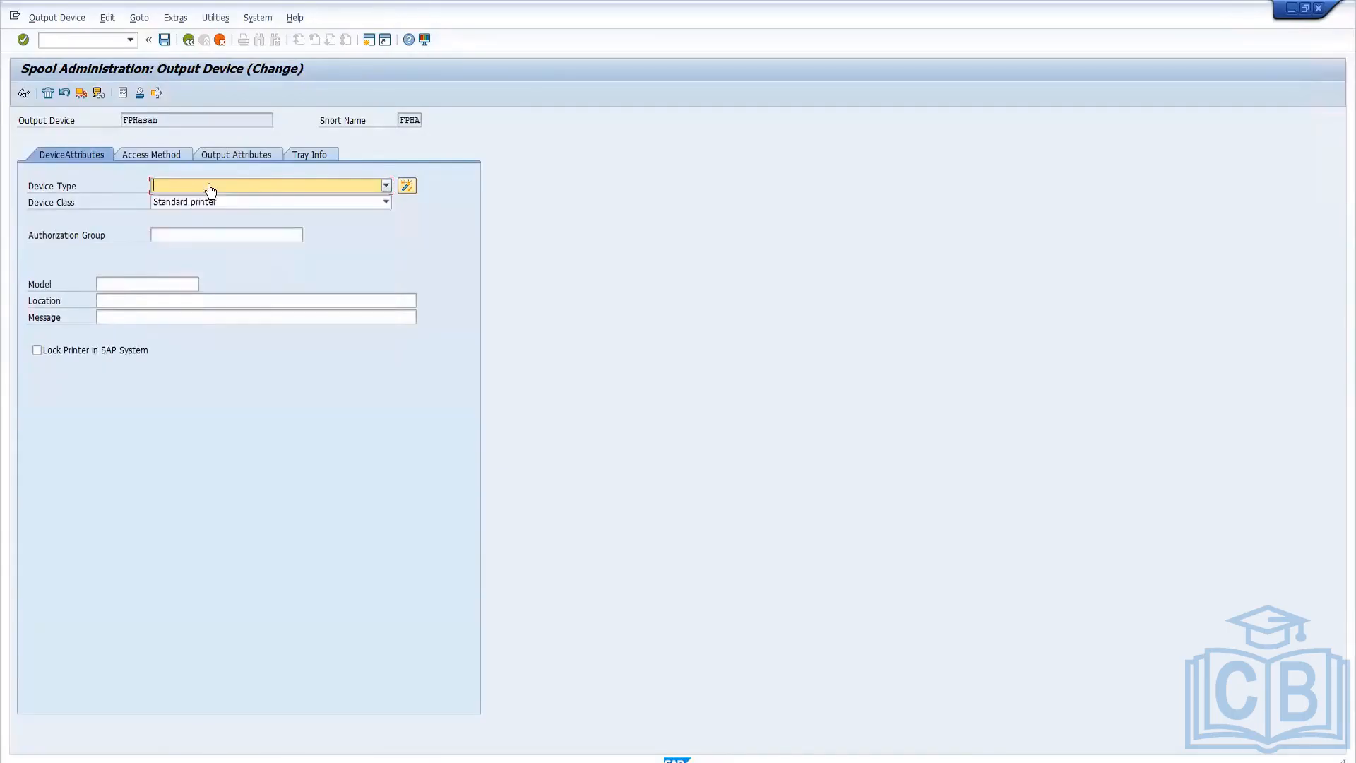
# Set the output device's device type to SWIN : MS Windows driver, Latin-1.
pyautogui.press('m')
pyautogui.press('i')
pyautogui.press('m')
pyautogui.click(386, 185)
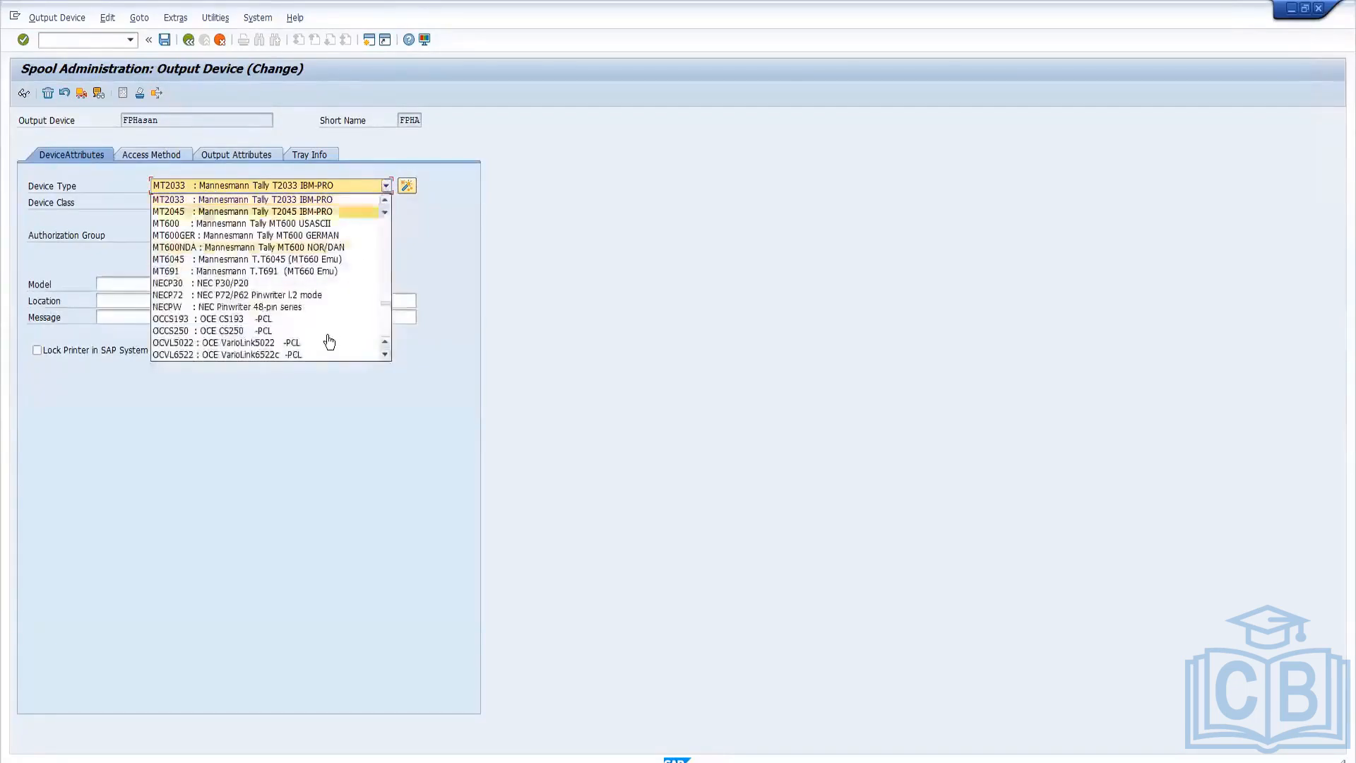
pyautogui.scroll(-2, 328, 345)
pyautogui.scroll(-6, 329, 344)
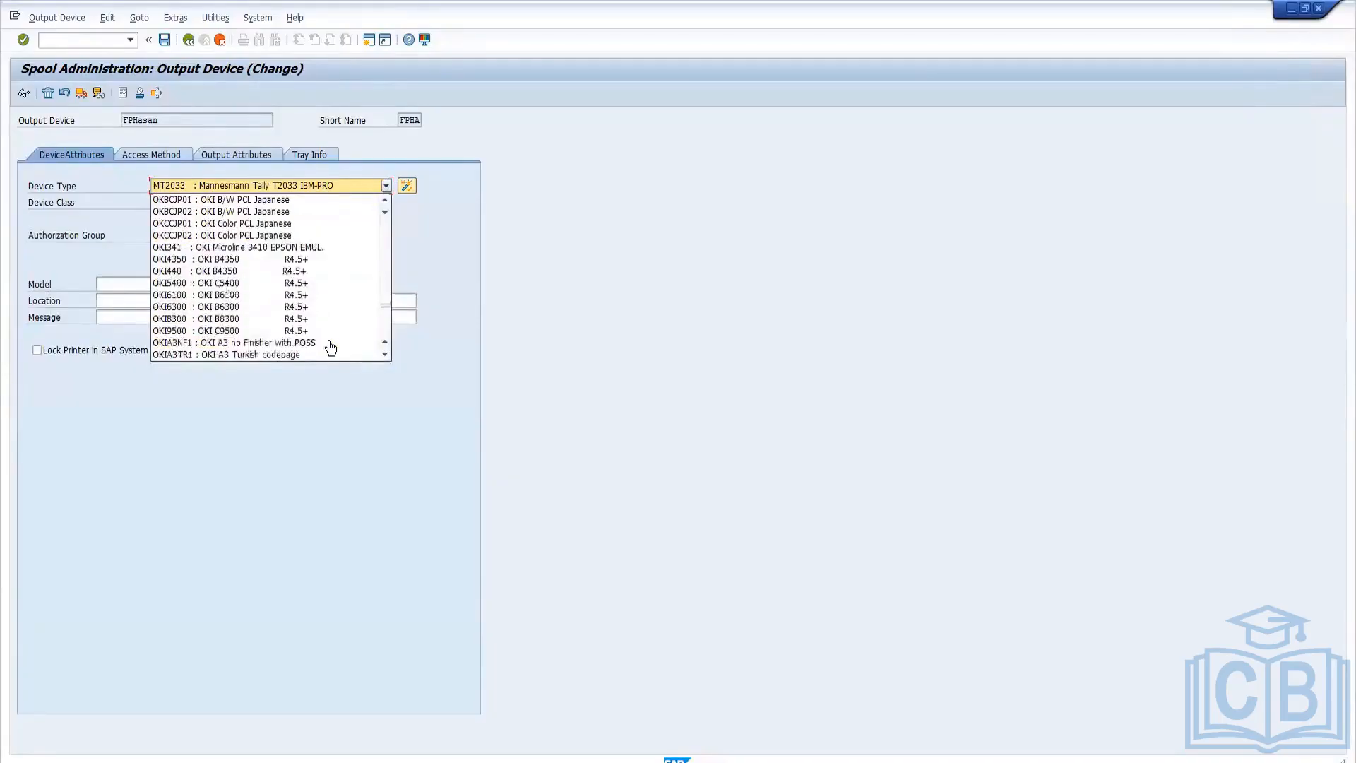
pyautogui.scroll(-8, 334, 345)
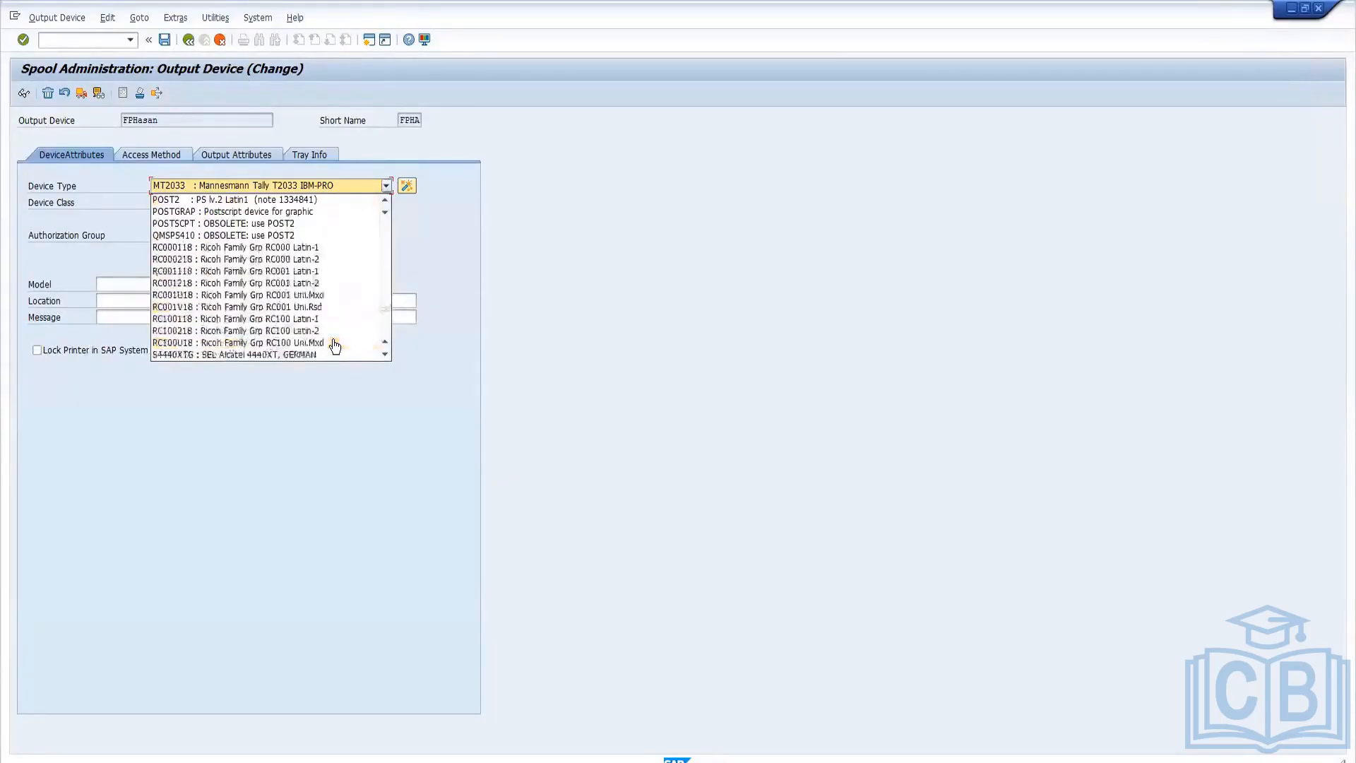
pyautogui.scroll(-5, 335, 345)
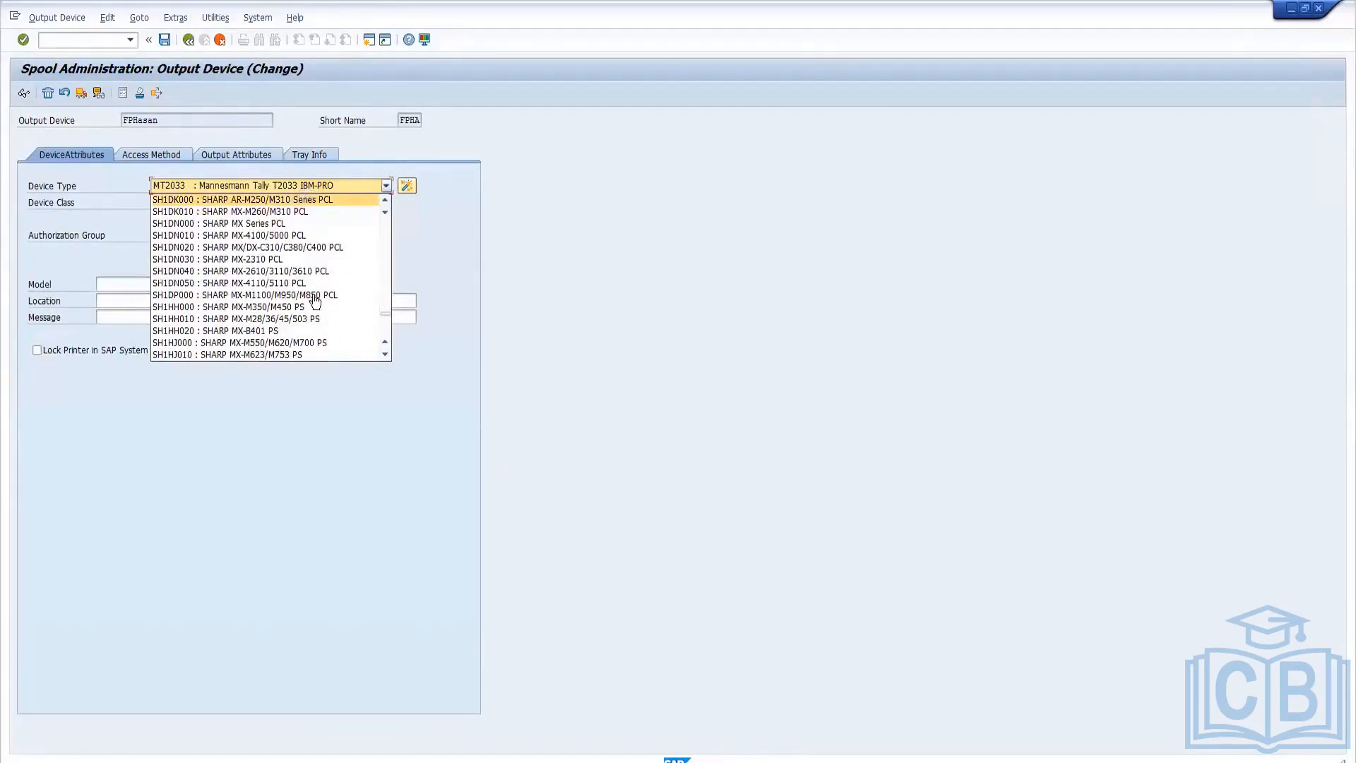
pyautogui.scroll(-4, 324, 300)
pyautogui.scroll(-10, 324, 299)
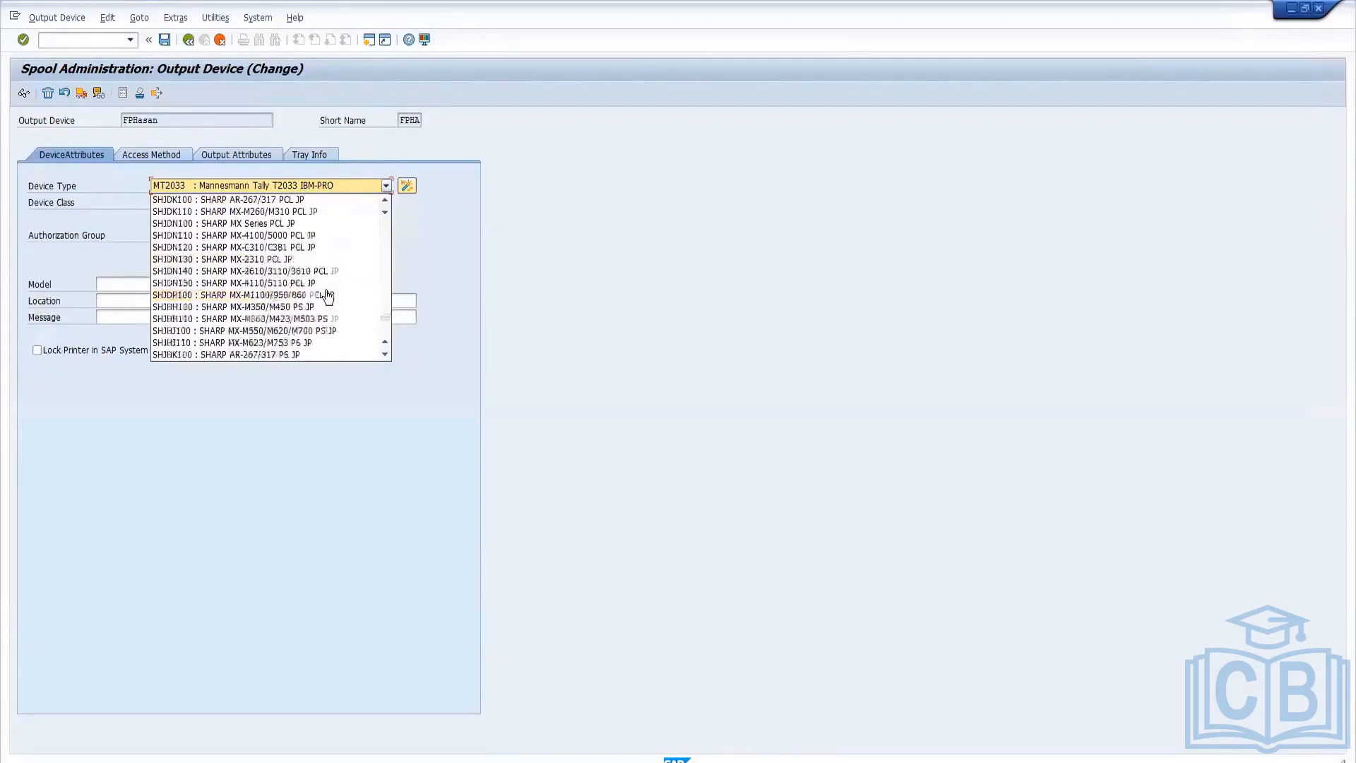
pyautogui.scroll(-7, 328, 297)
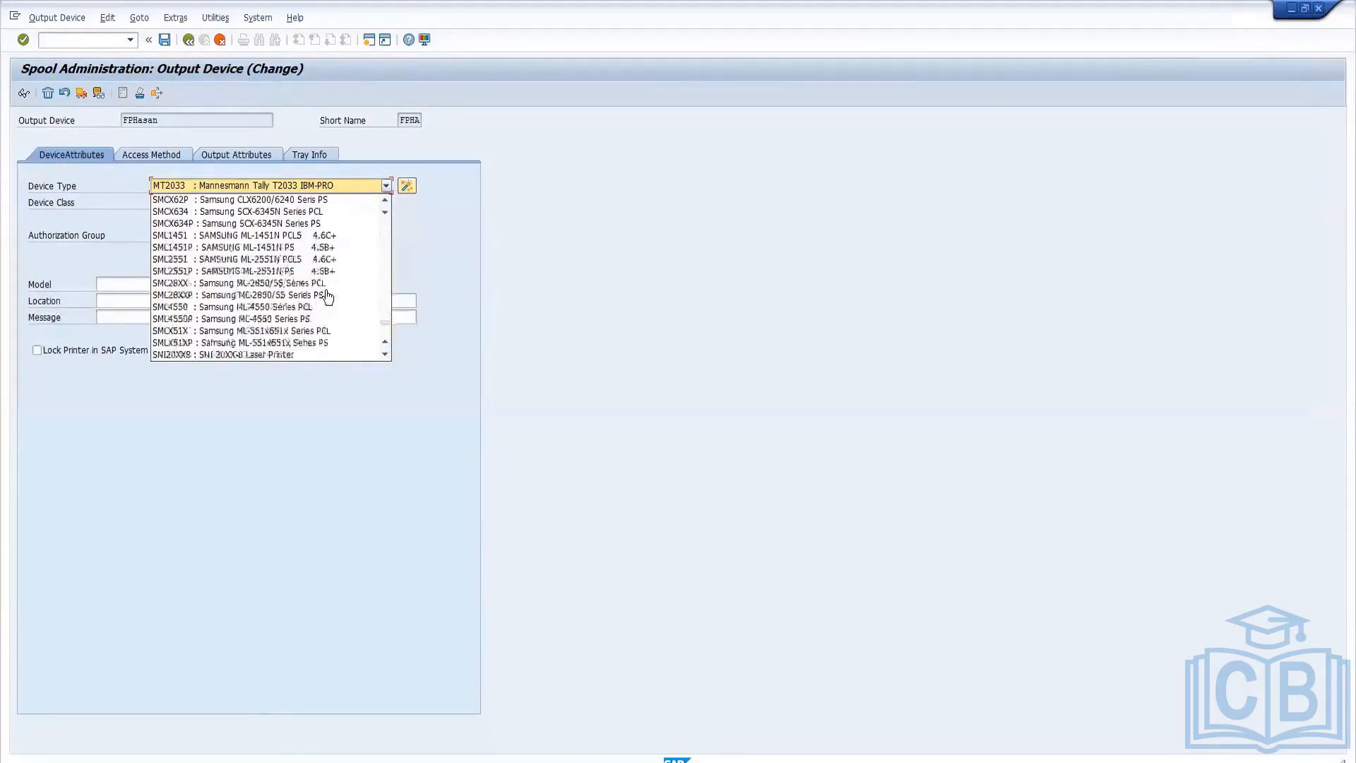
pyautogui.scroll(-2, 327, 298)
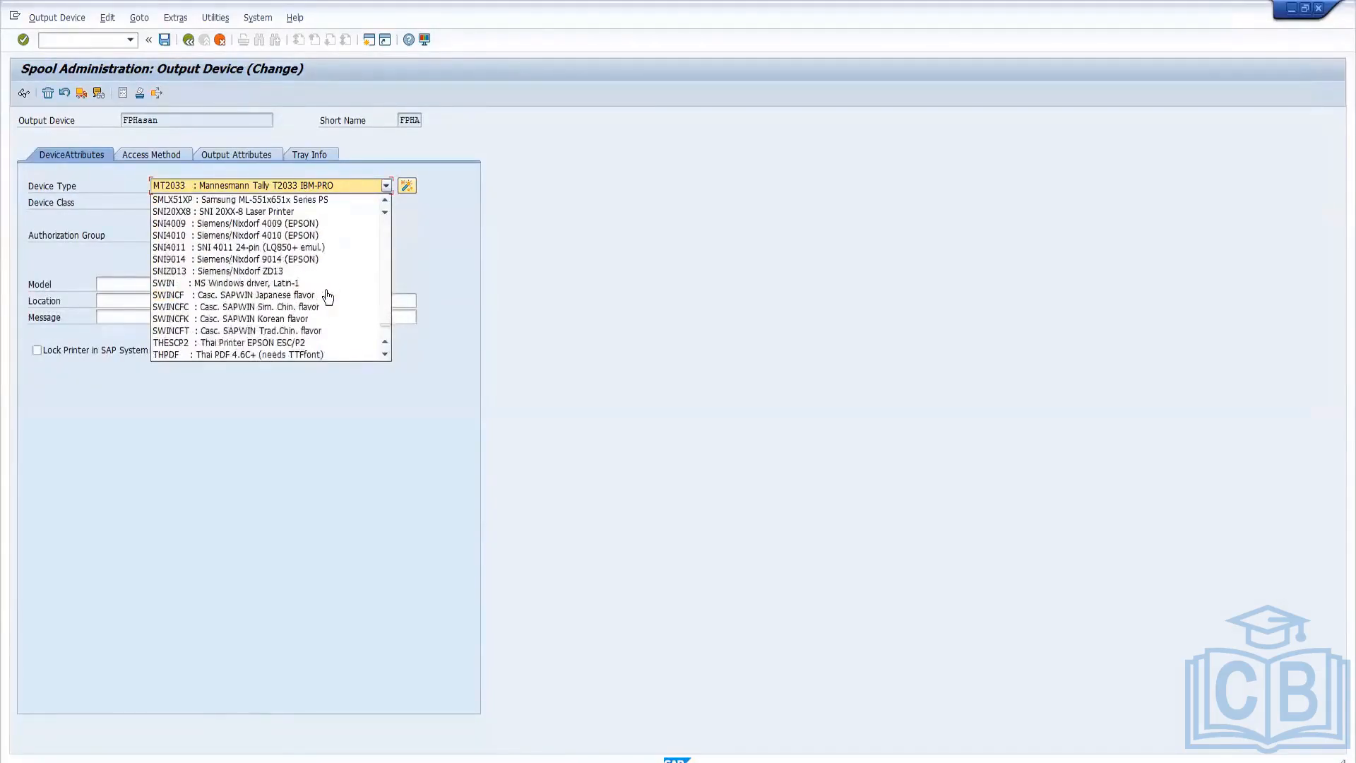
pyautogui.click(260, 284)
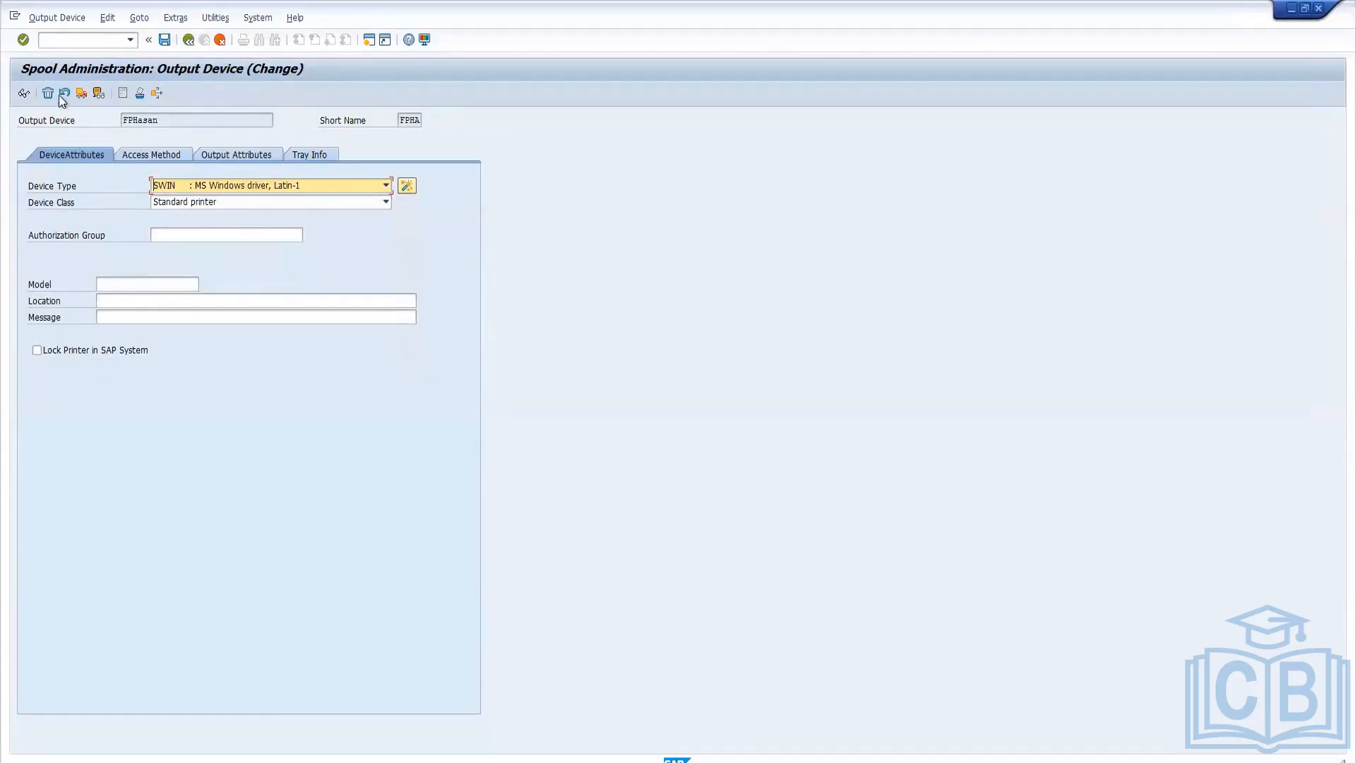
# Save the changed output device and switch back to the session showing the work process overview.
pyautogui.click(164, 41)
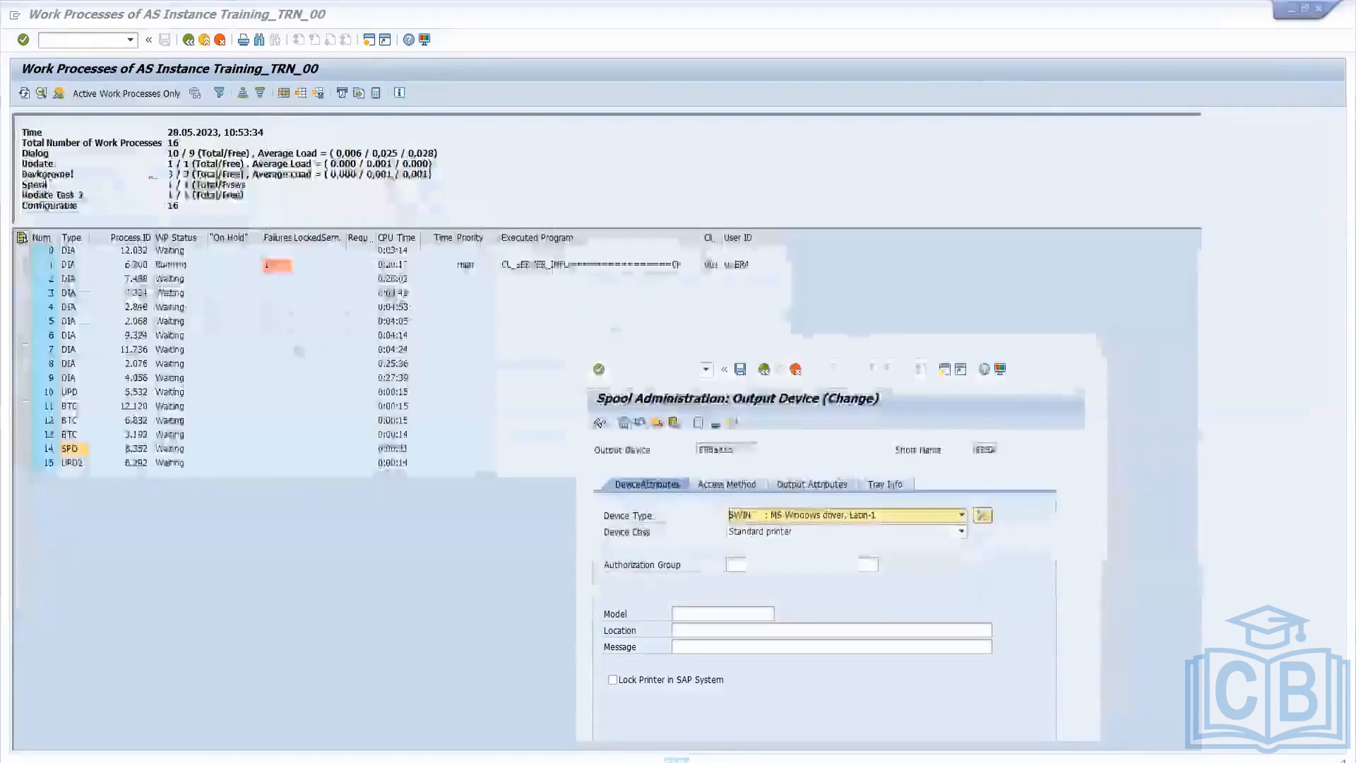
pyautogui.click(1305, 8)
pyautogui.click(377, 502)
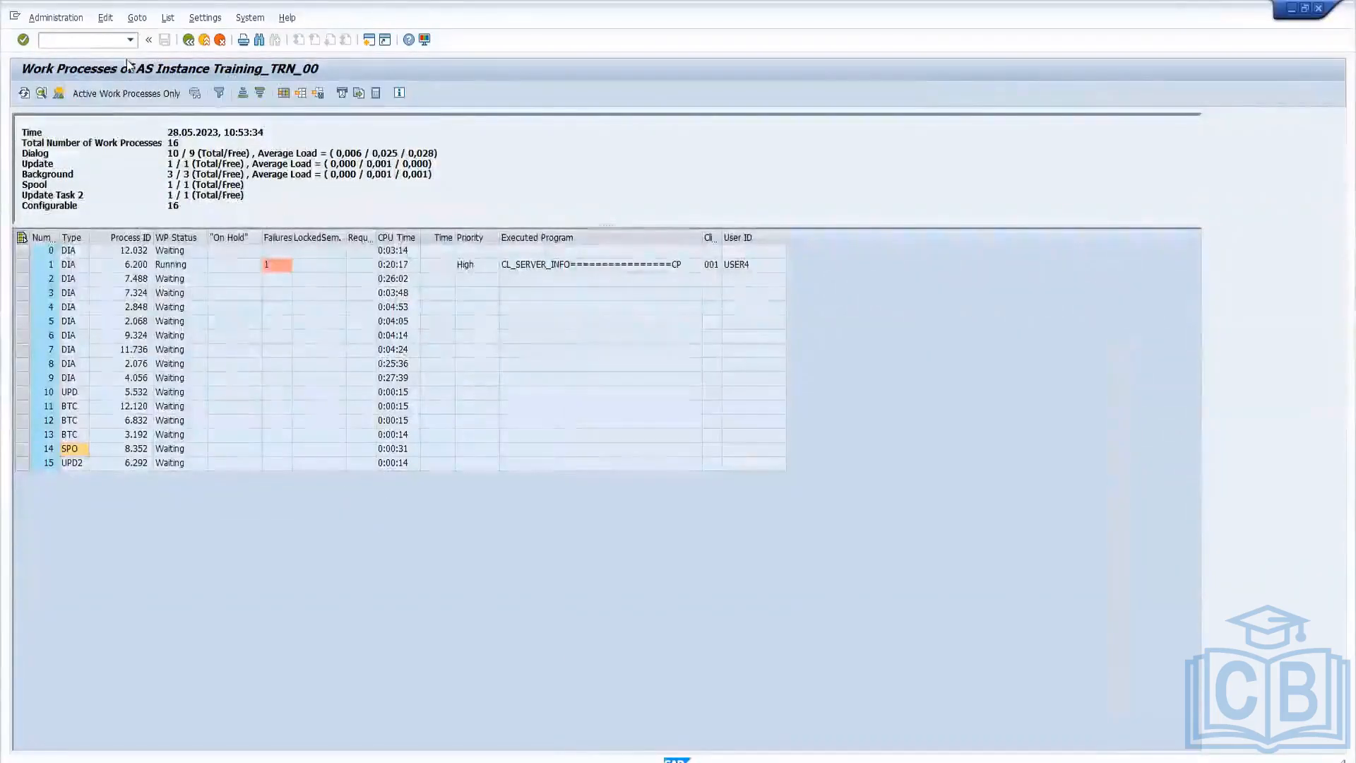
# Start printing the work process list and choose the newly created front-end printer as its output device.
pyautogui.click(246, 38)
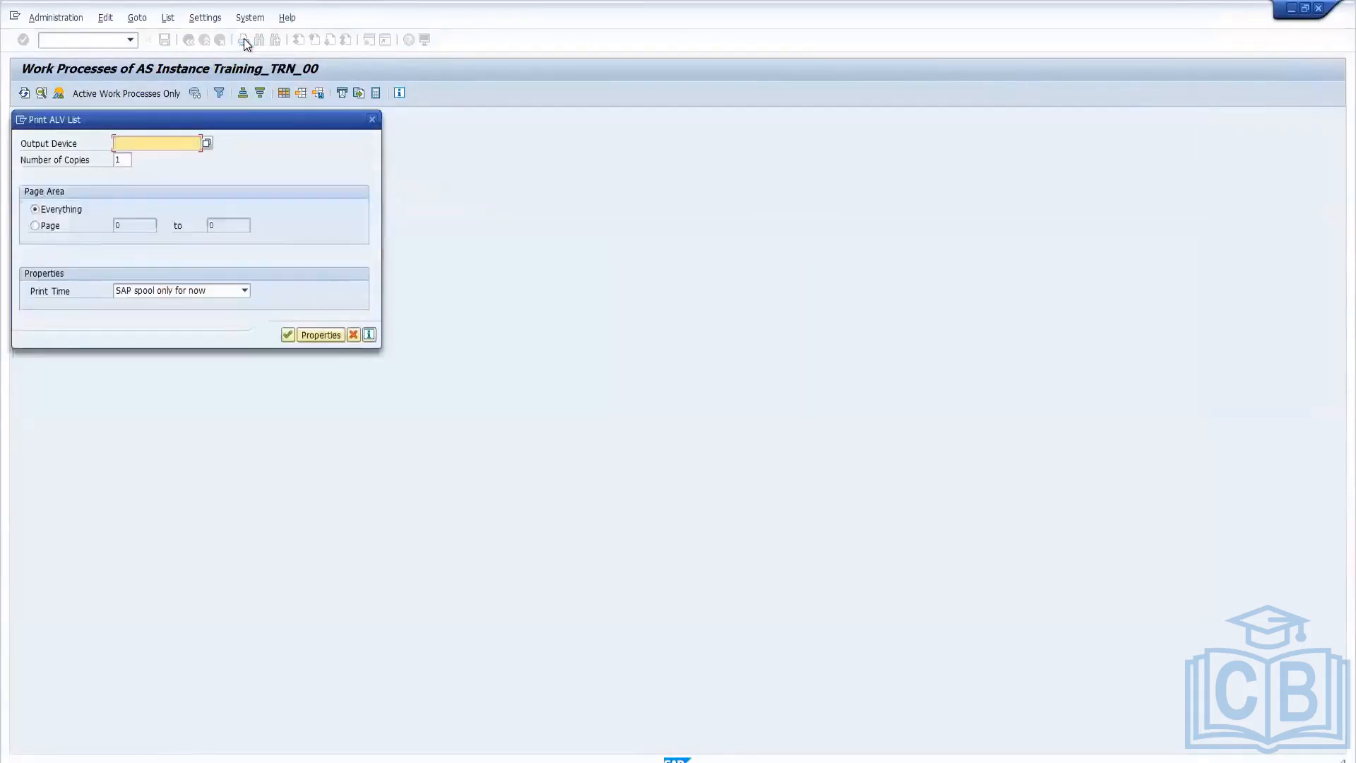
pyautogui.click(207, 143)
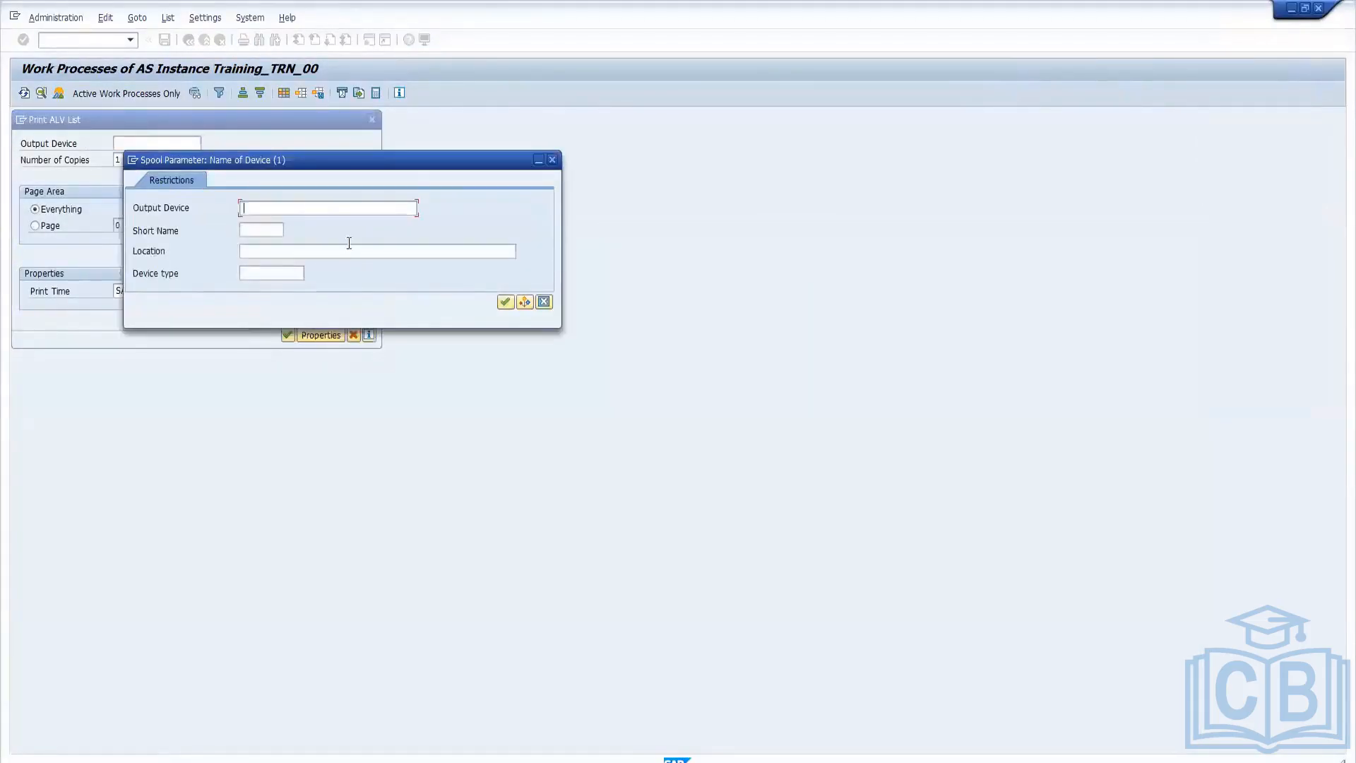
pyautogui.click(505, 303)
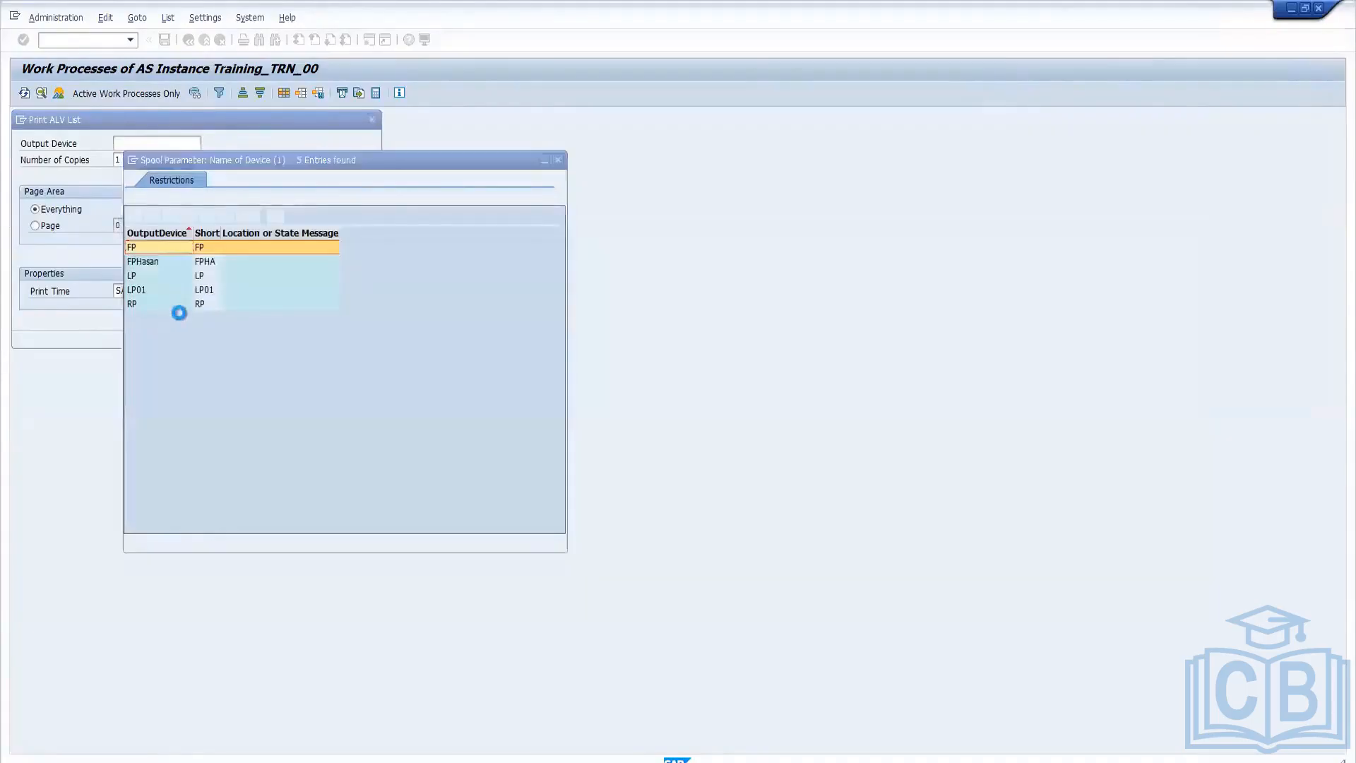
pyautogui.click(165, 262)
pyautogui.doubleClick(164, 262)
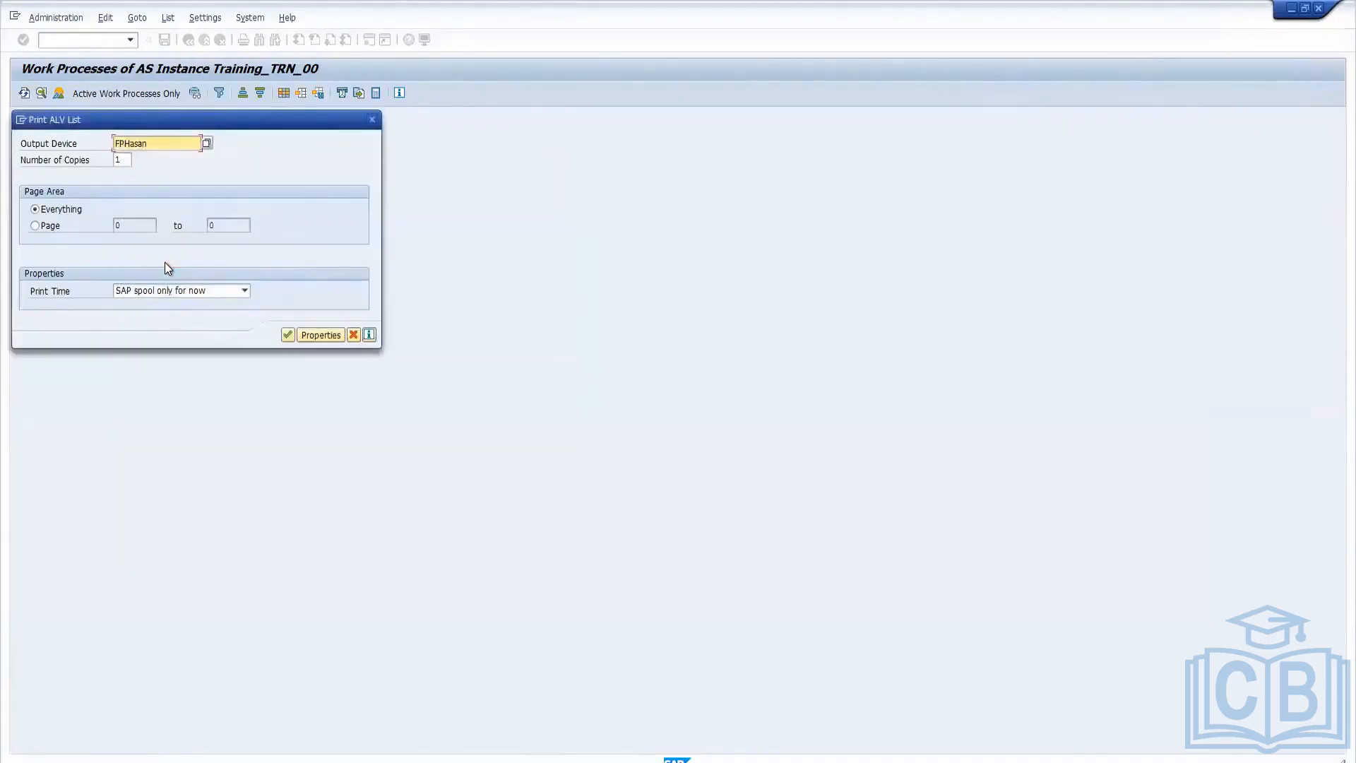
# Set the print time to Immediately and submit the print job, accepting the proposed formatting.
pyautogui.click(201, 287)
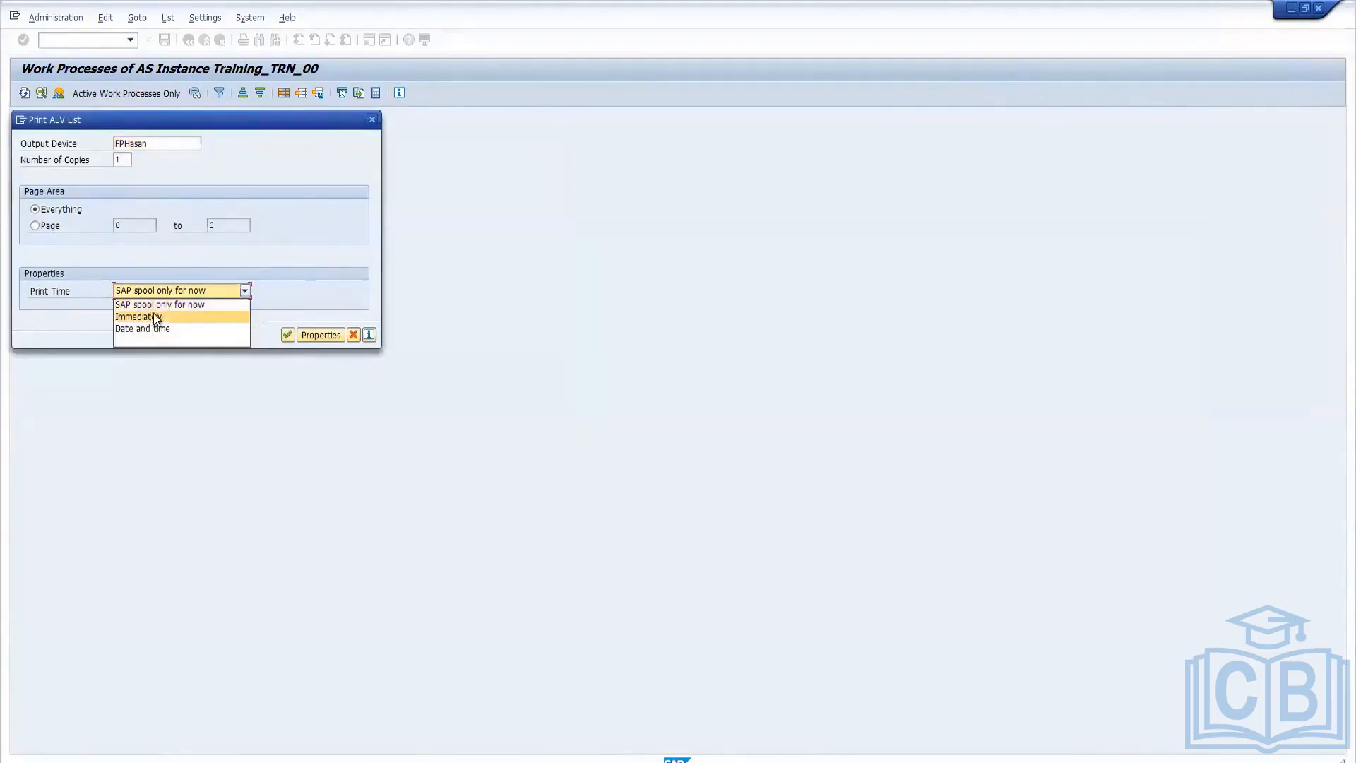
pyautogui.click(151, 324)
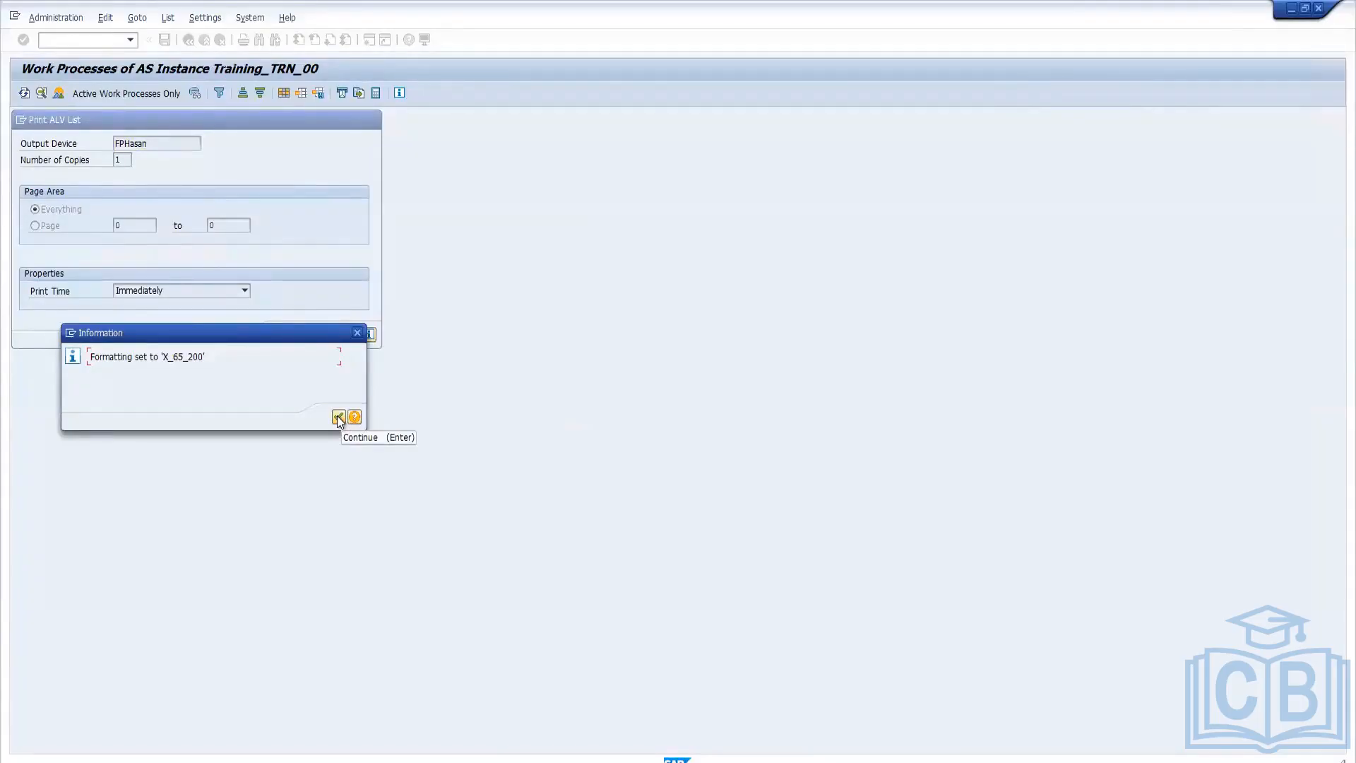
pyautogui.click(338, 418)
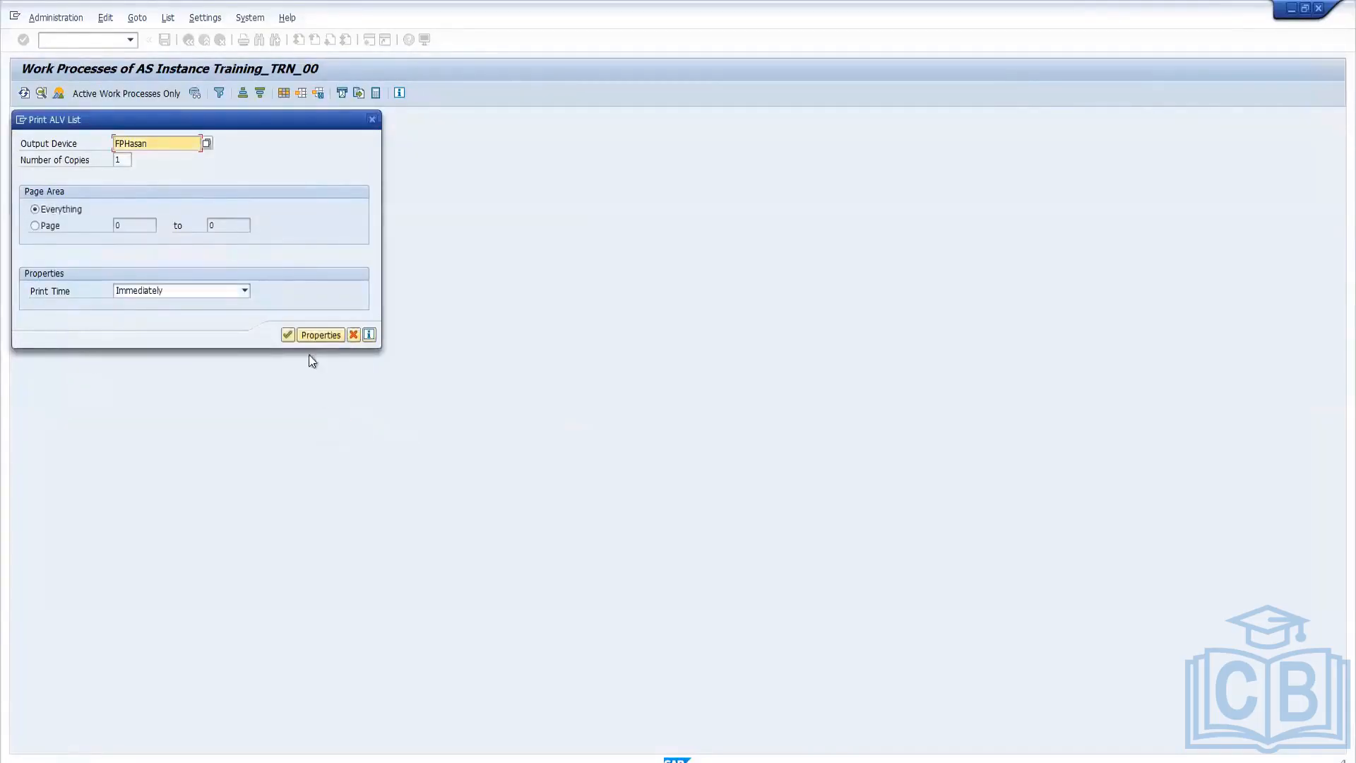
pyautogui.click(287, 335)
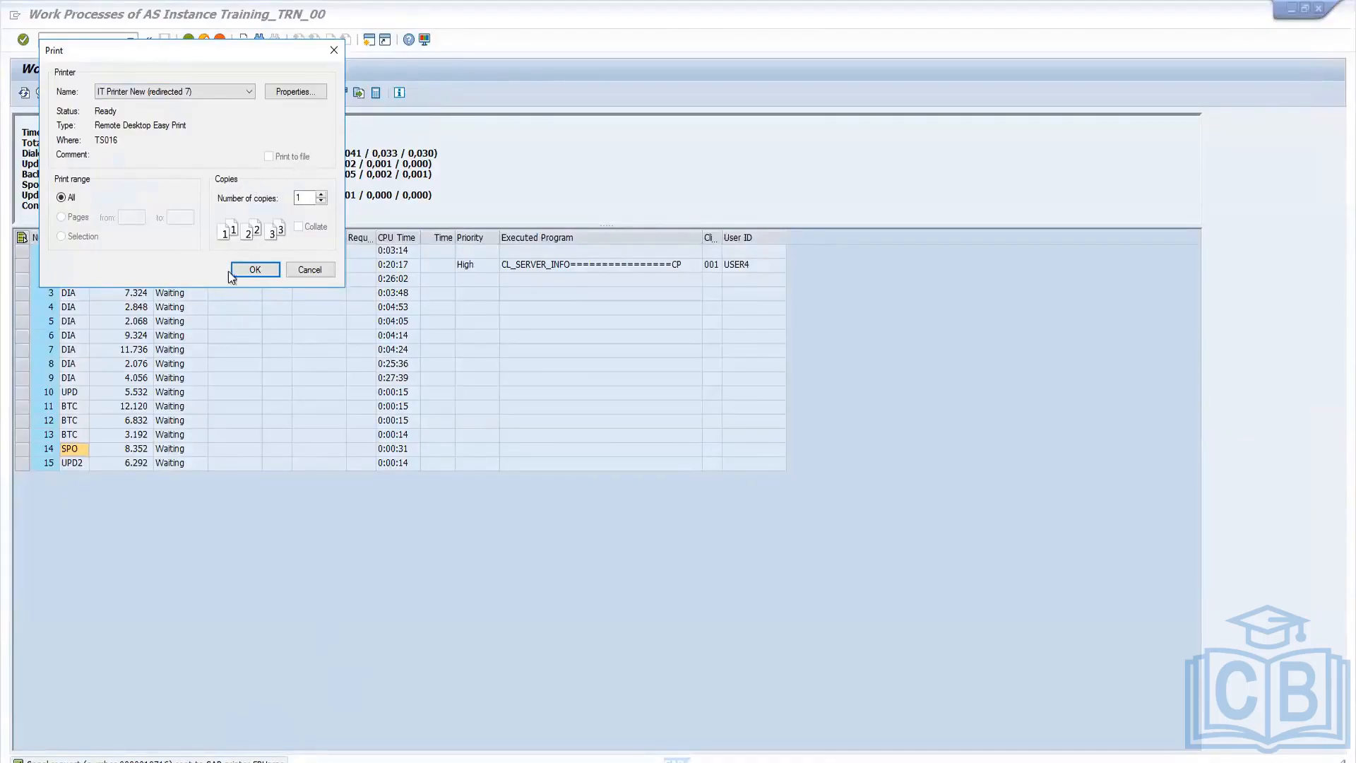
# Choose a different Windows printer for the job and send the whole list to it.
pyautogui.click(249, 92)
pyautogui.click(187, 105)
pyautogui.click(257, 269)
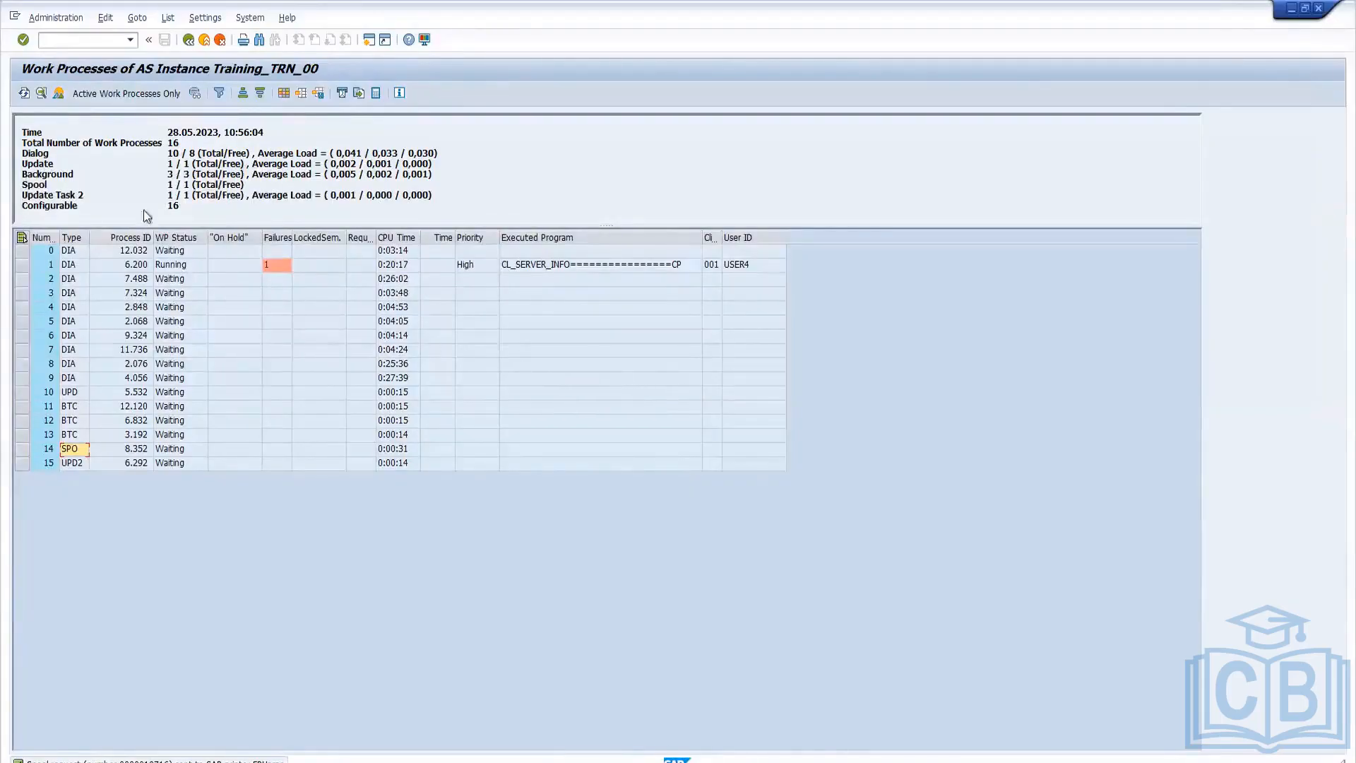
# Save the redirected printout on the Desktop as Remote Desktop Redirected Printer Doc.pdf and return to the work process overview.
pyautogui.click(109, 41)
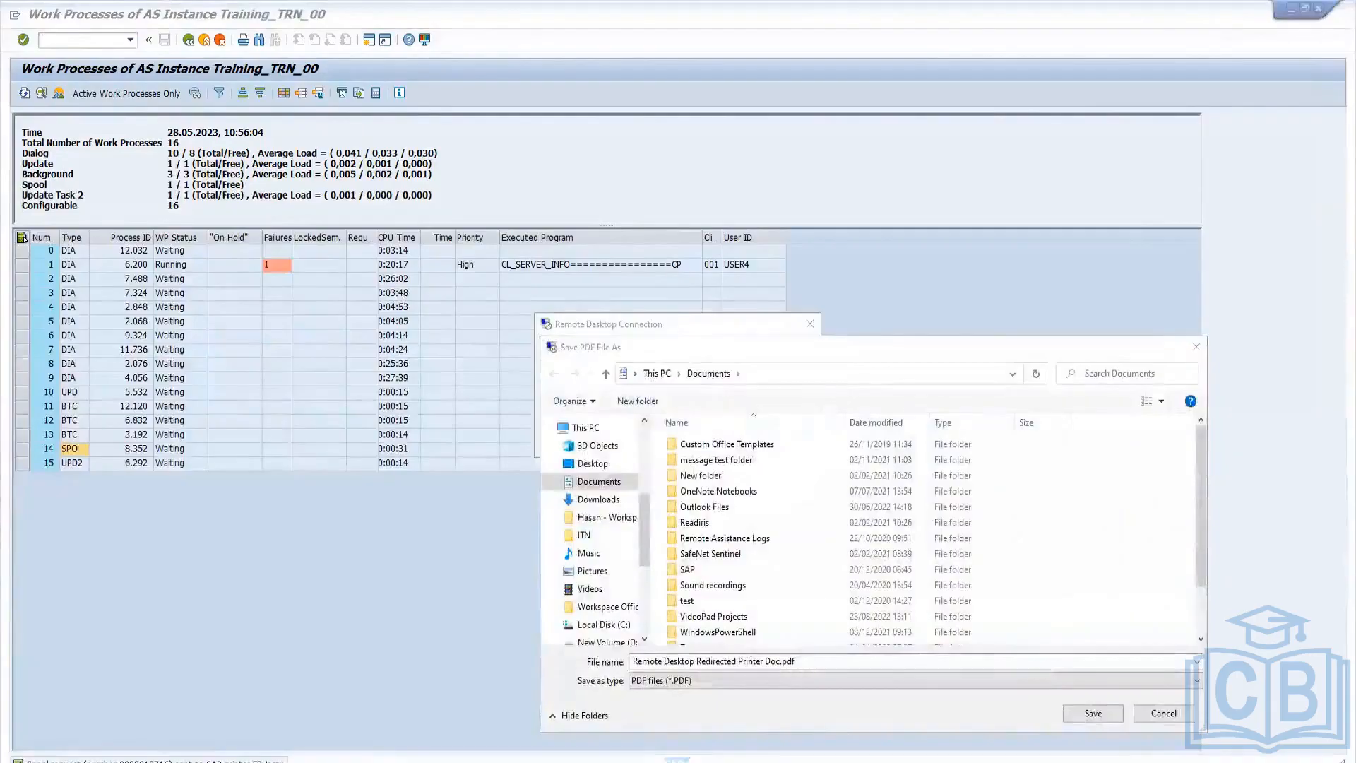
pyautogui.moveTo(190, 762)
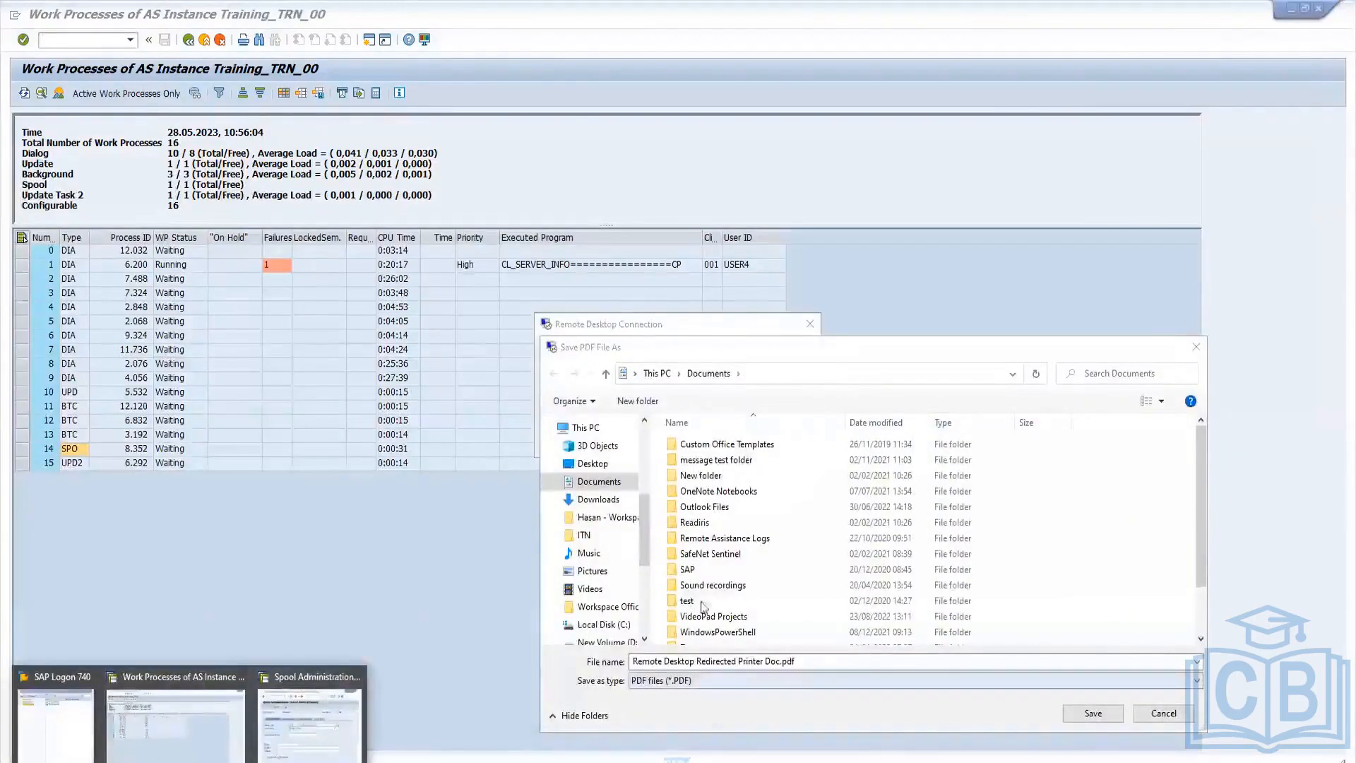
pyautogui.click(592, 463)
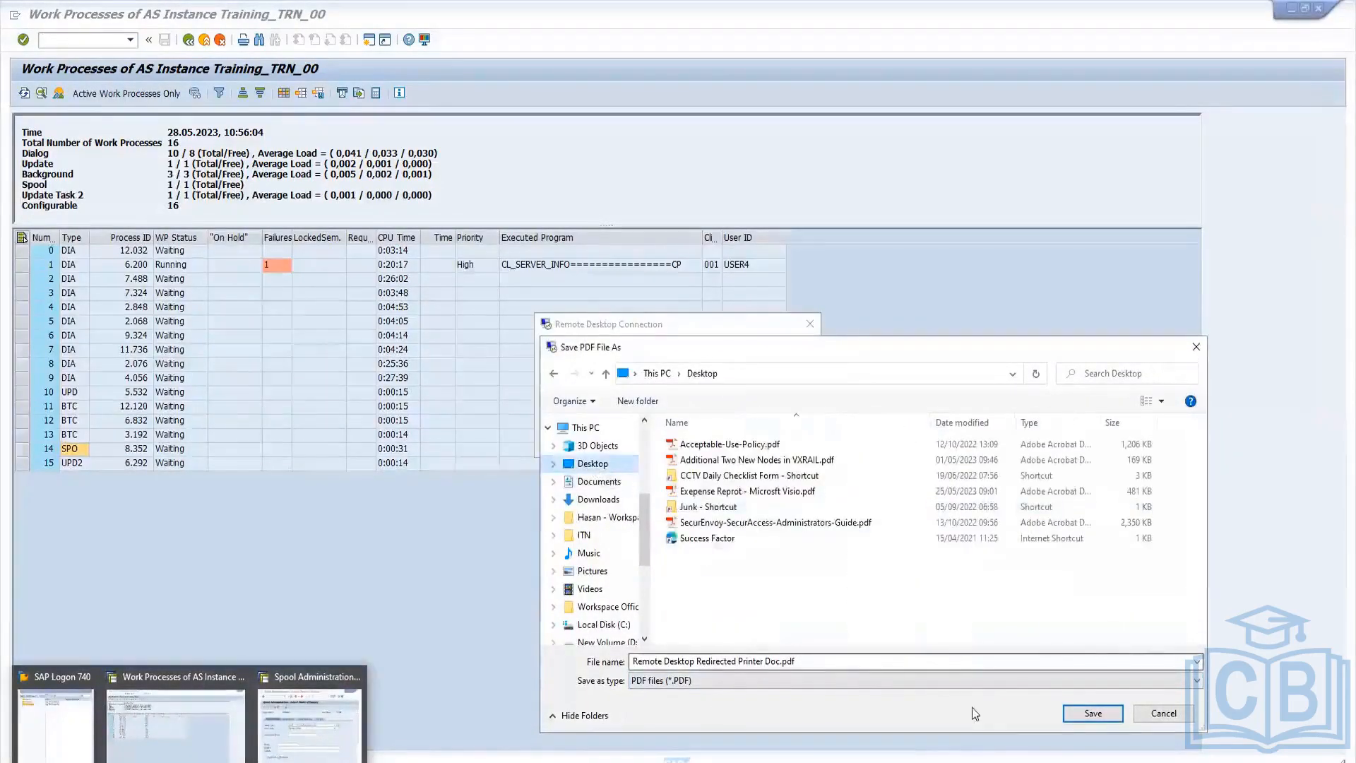
pyautogui.click(1092, 713)
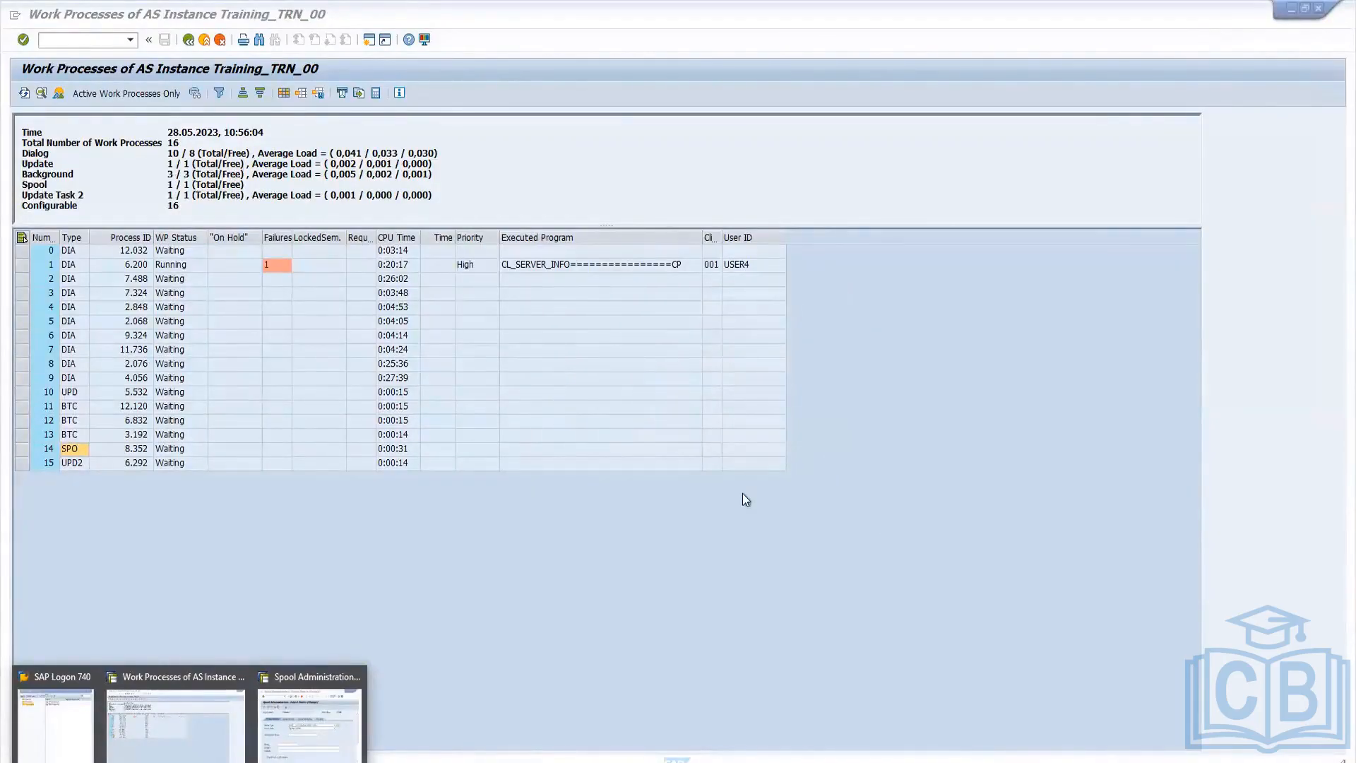
pyautogui.click(529, 548)
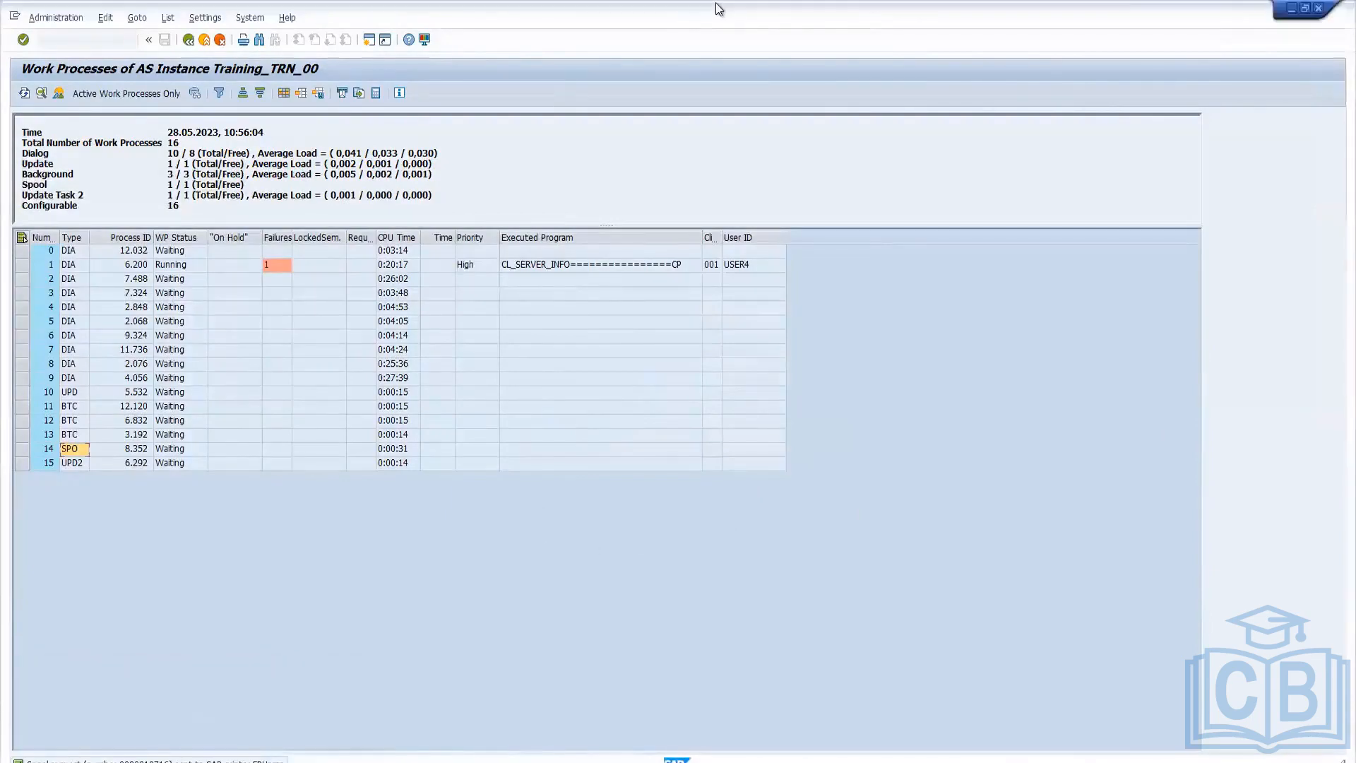
pyautogui.click(820, 10)
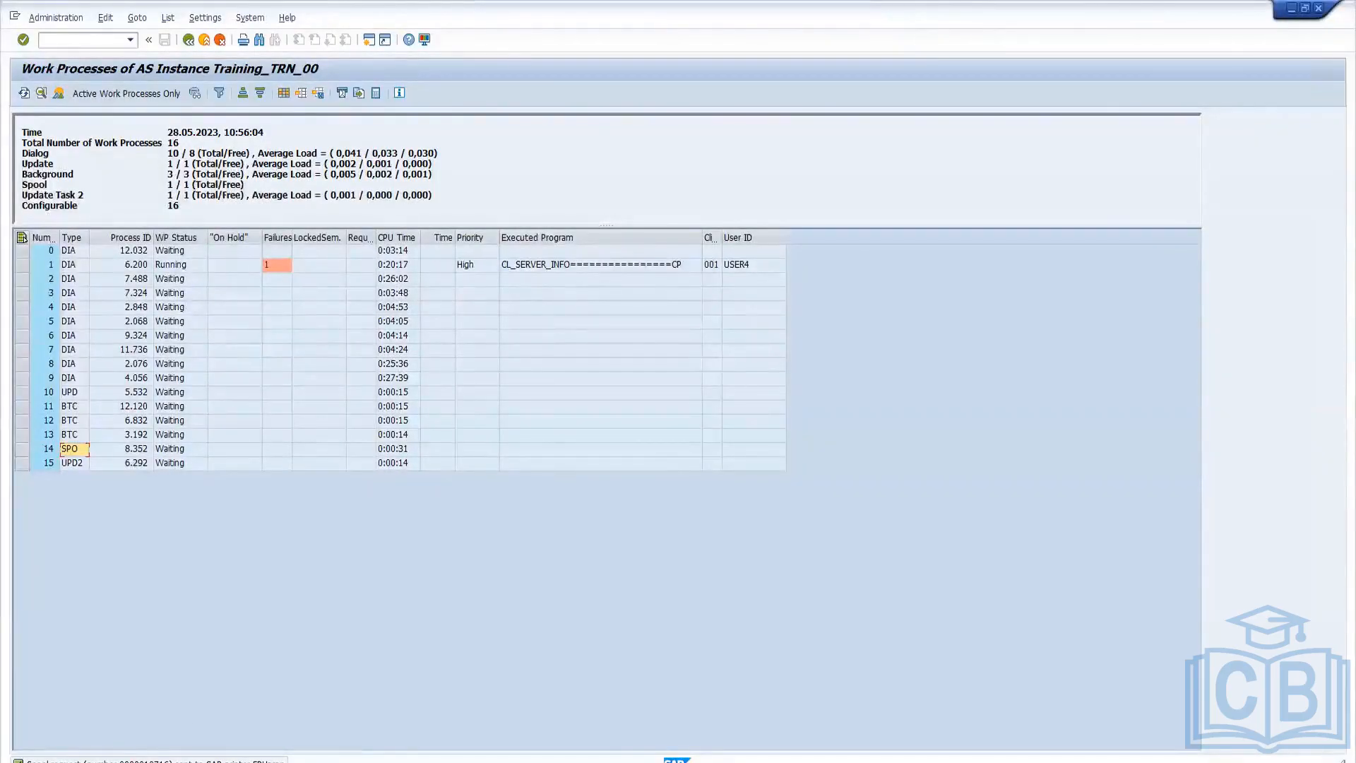
# Open transaction SP01 with /nsp01 and list the spool requests for the preset selection criteria.
pyautogui.click(69, 40)
pyautogui.write('/sp01')
pyautogui.press('Return')
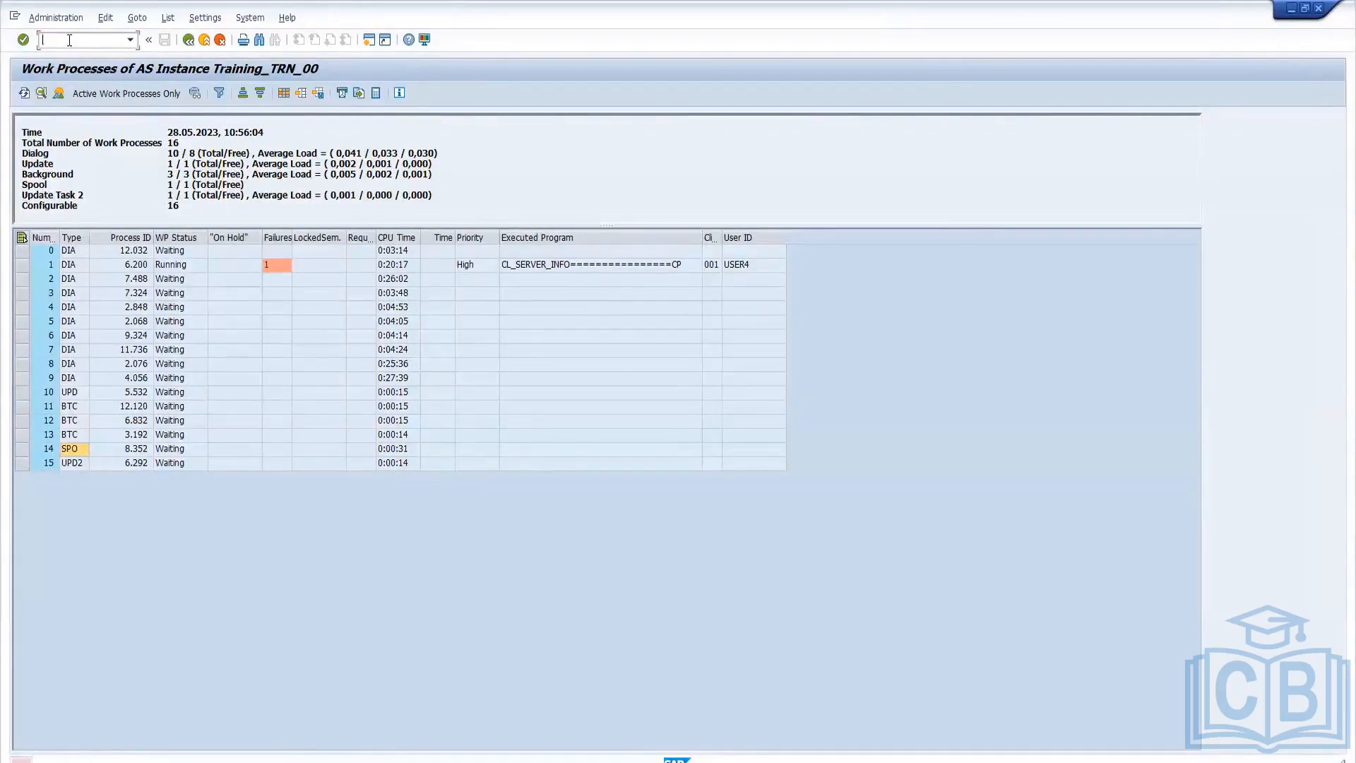
pyautogui.write('/nsp01')
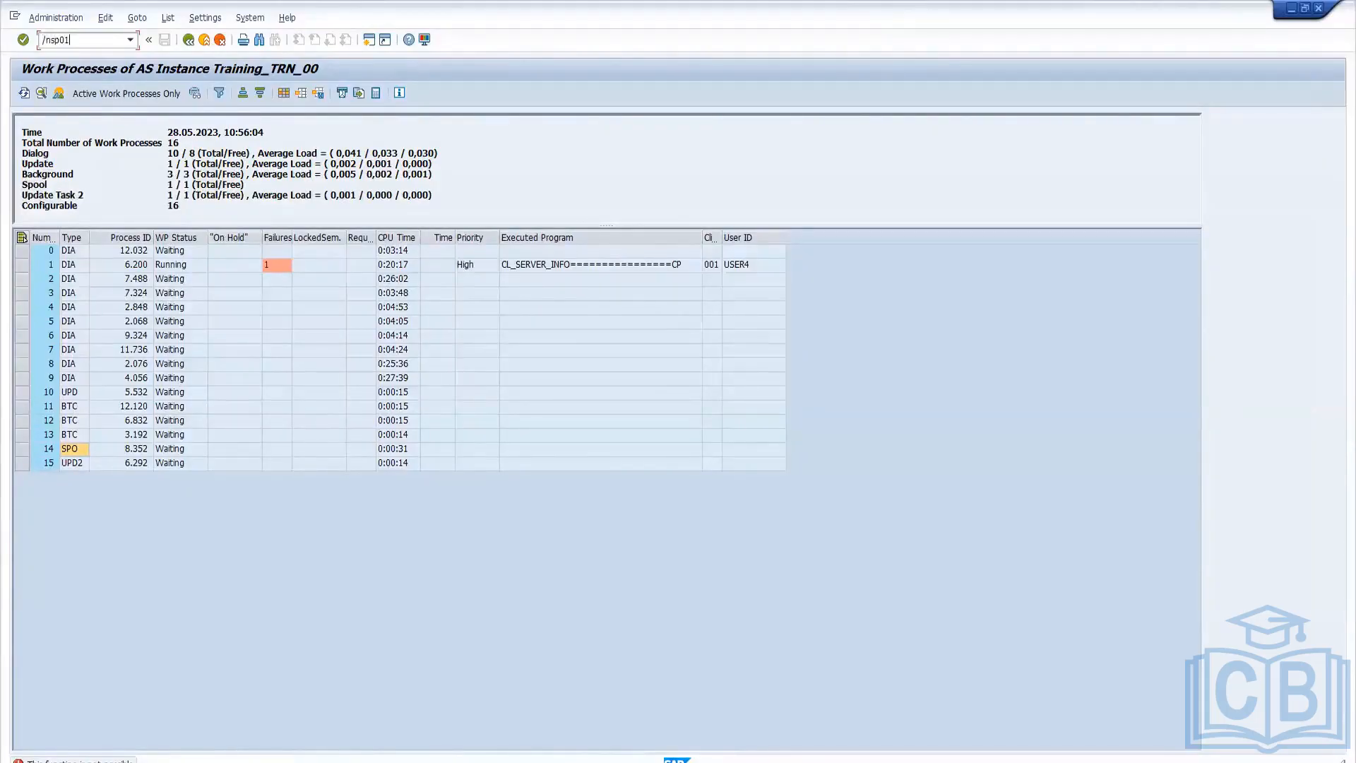
pyautogui.press('Return')
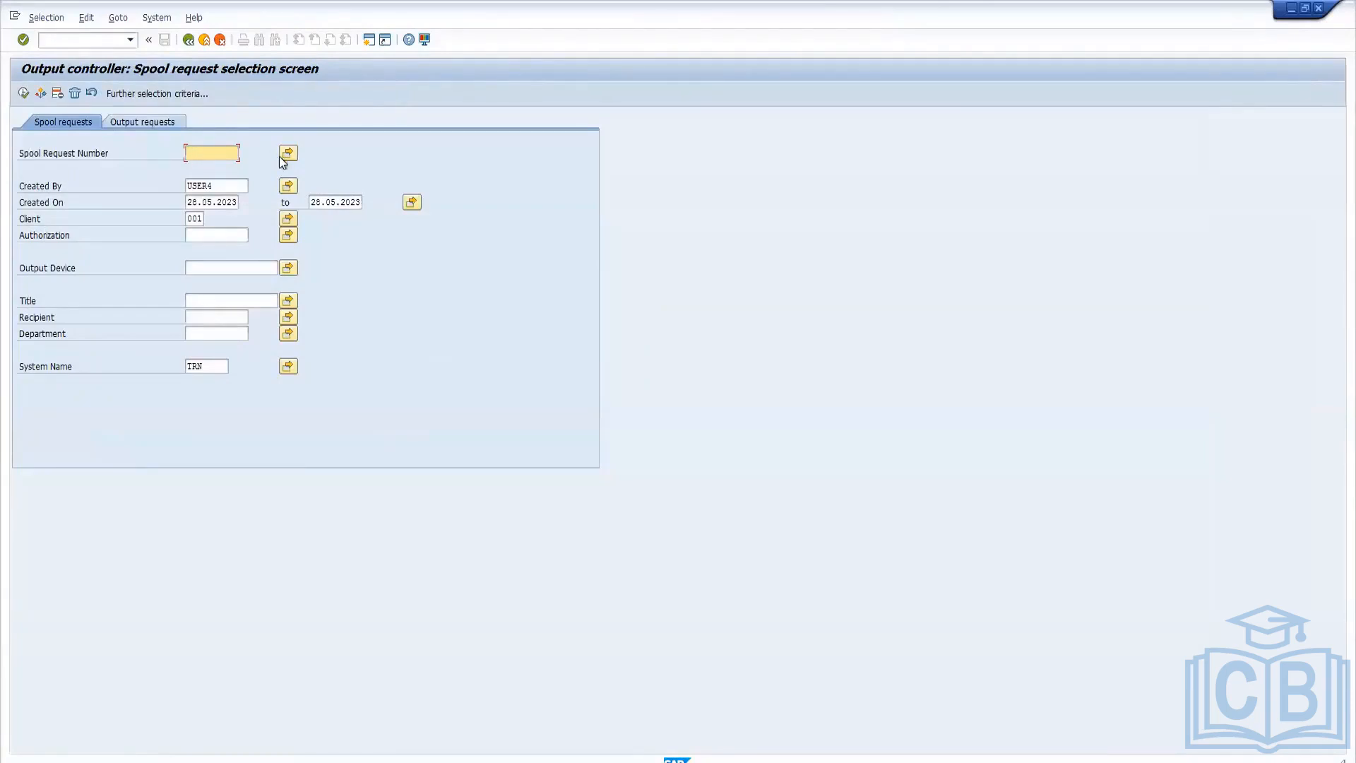
pyautogui.click(24, 94)
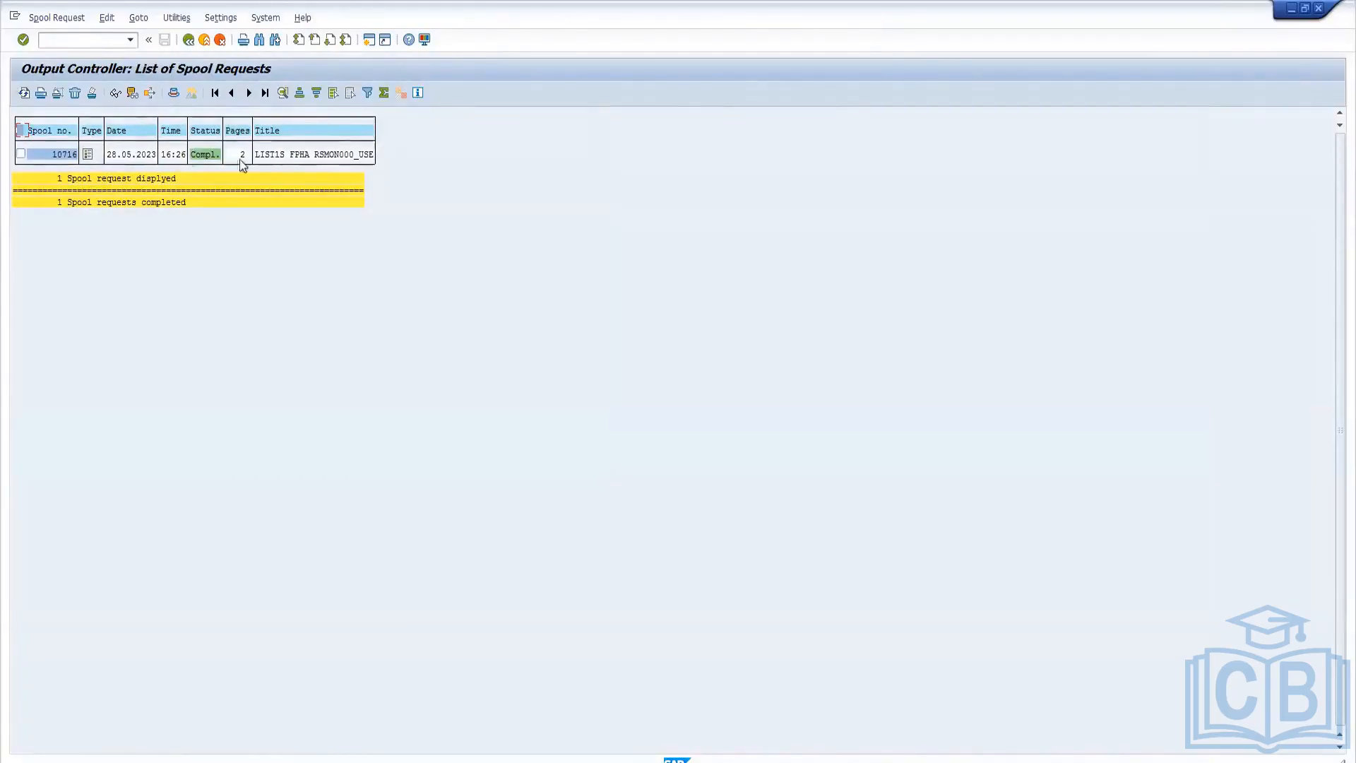
# Delete the completed spool request of the printed list, confirm the deletion and close the session window.
pyautogui.click(21, 155)
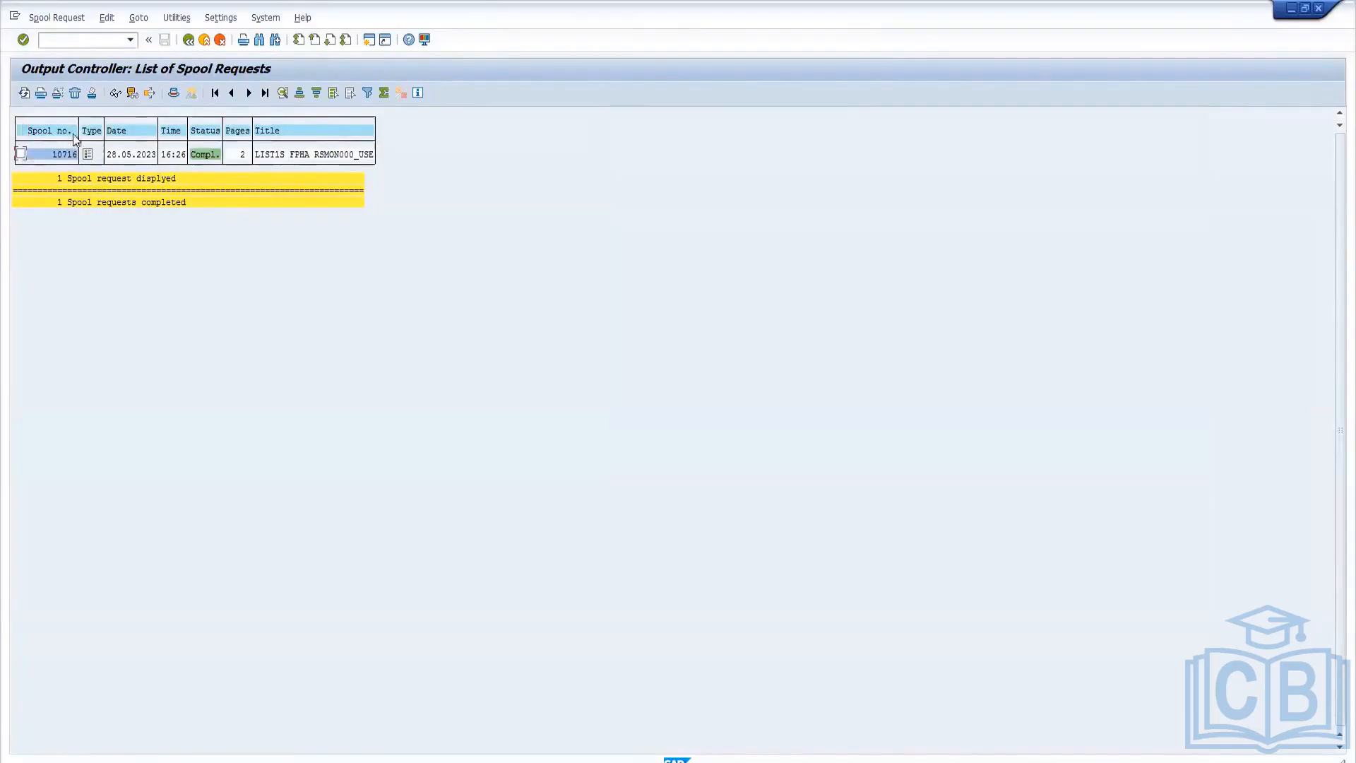
pyautogui.click(74, 92)
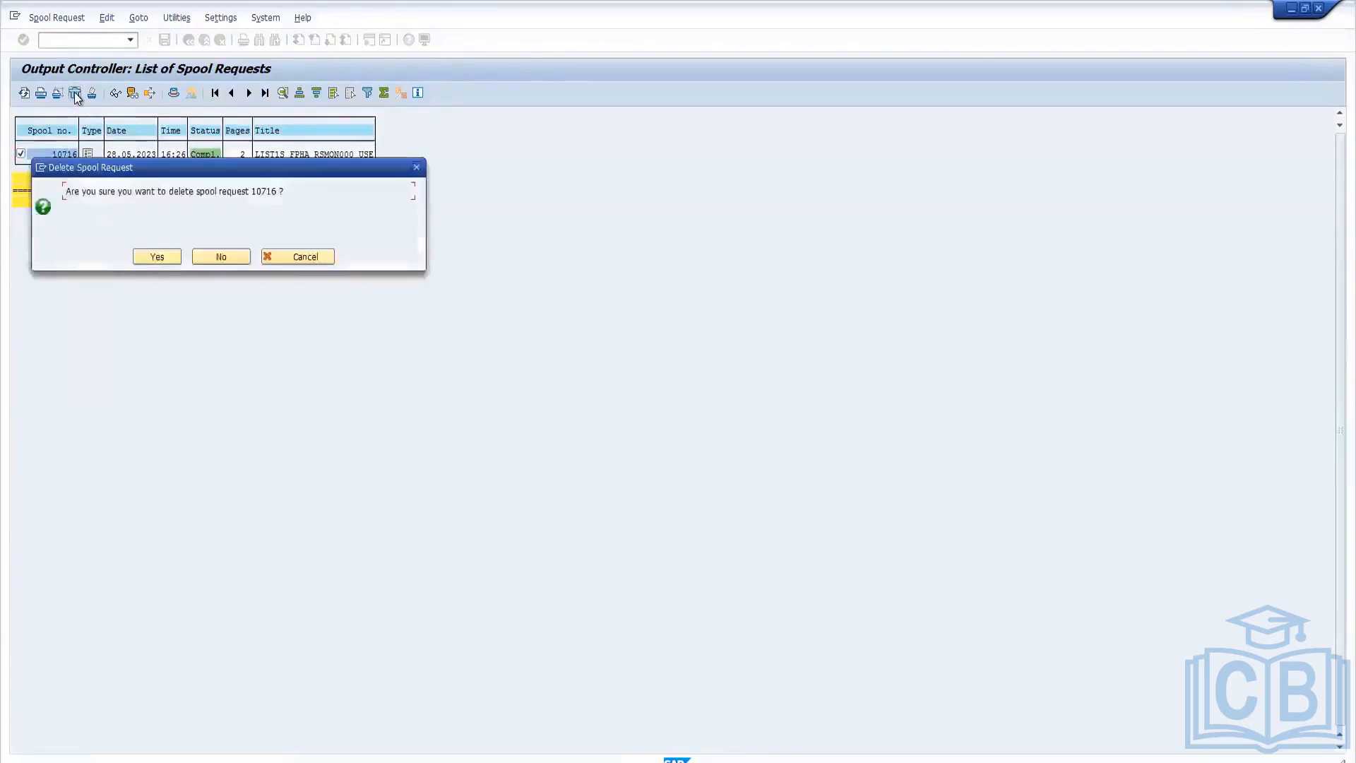
pyautogui.click(155, 257)
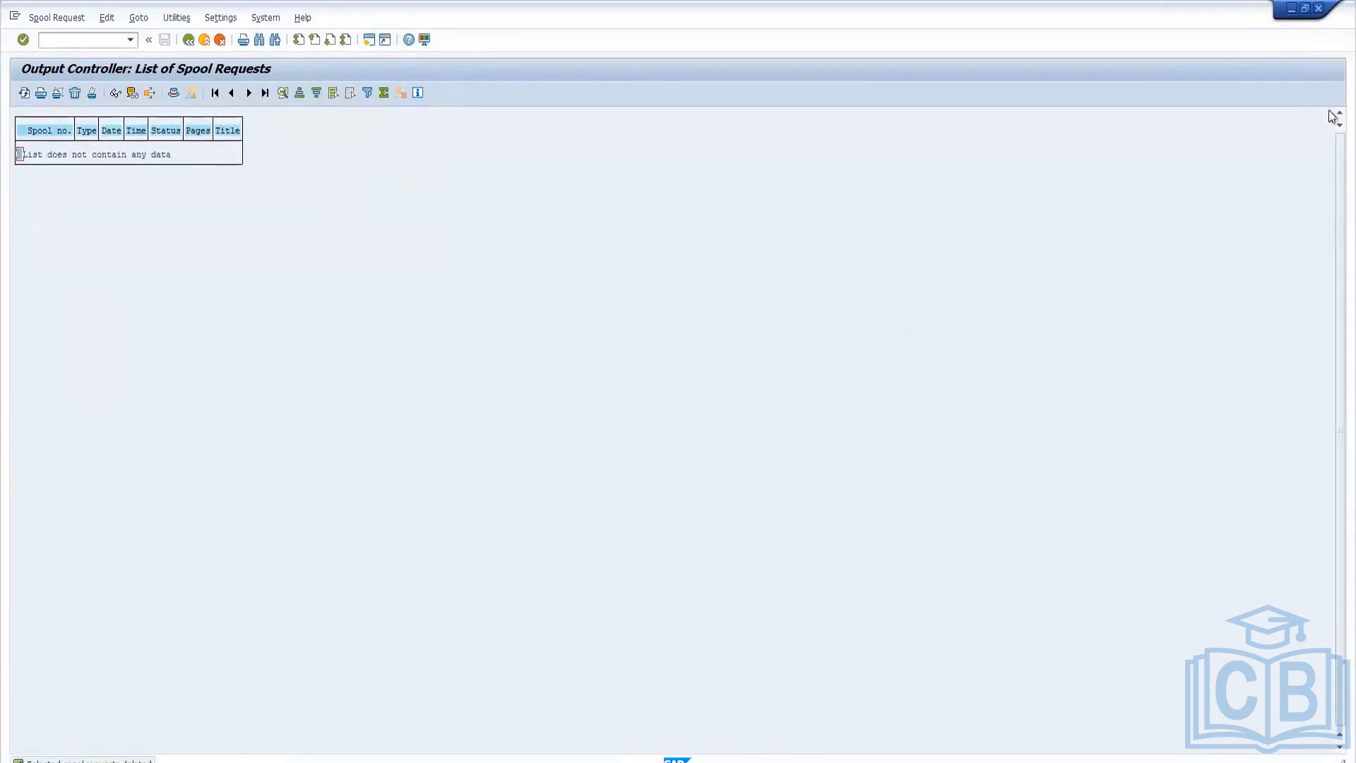
pyautogui.click(1318, 9)
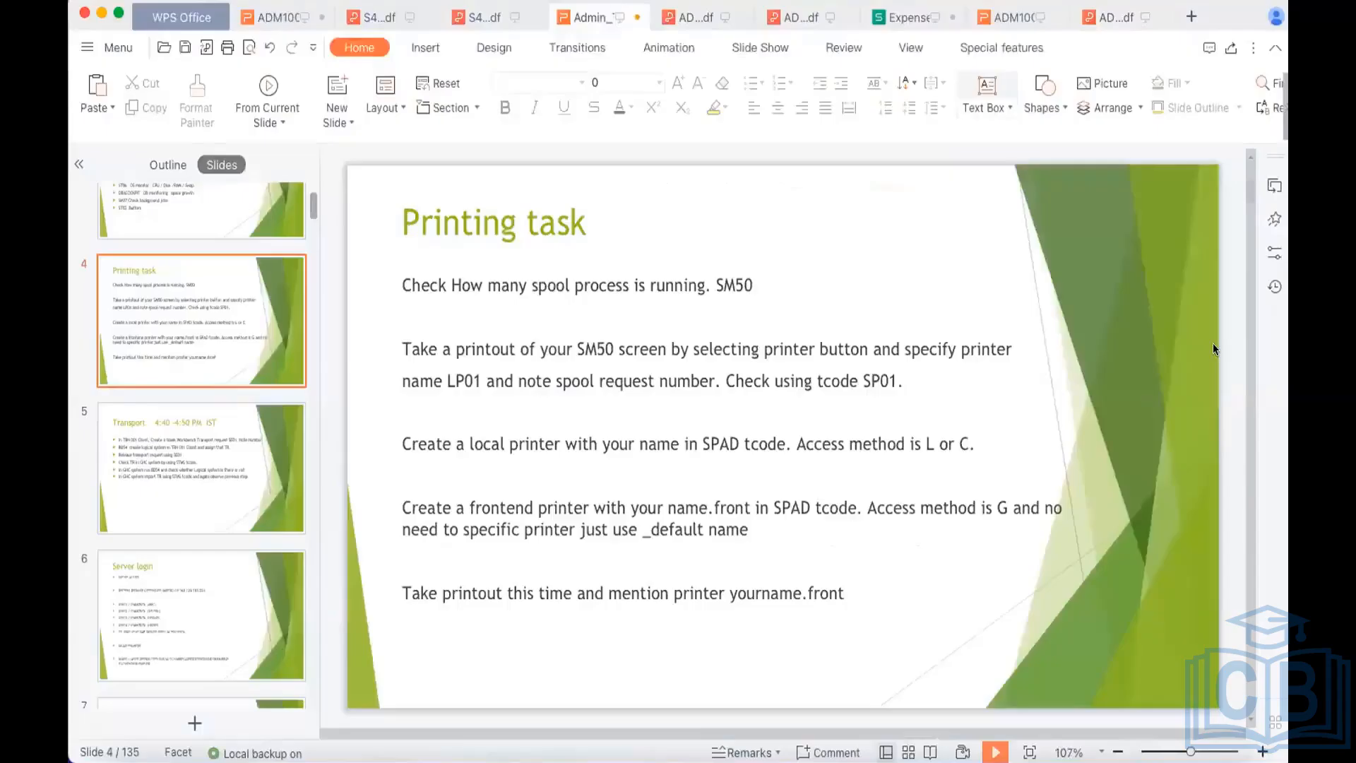
# In the WPS Office presentation, go to the Topics slide and highlight the item "Background jobs".
pyautogui.scroll(2, 1213, 343)
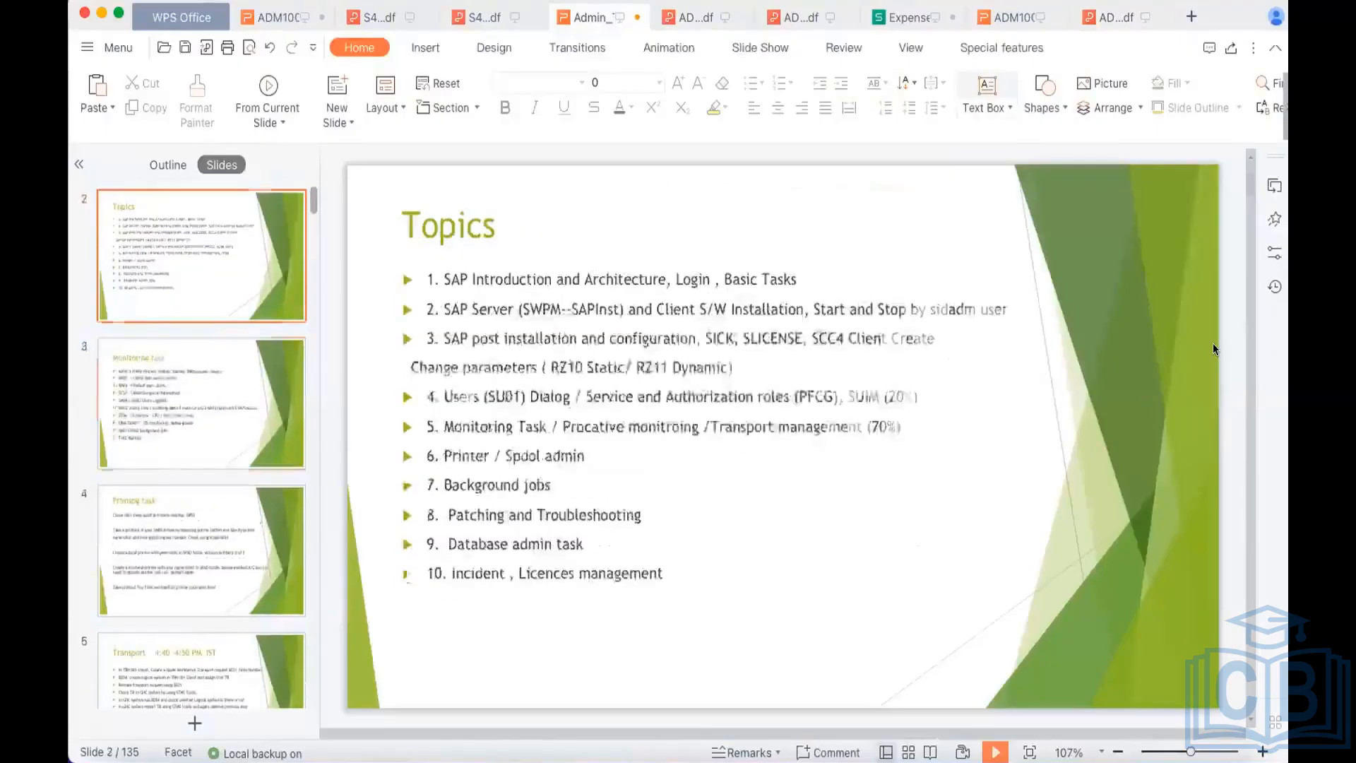
pyautogui.scroll(-1, 1214, 343)
pyautogui.scroll(1, 1213, 349)
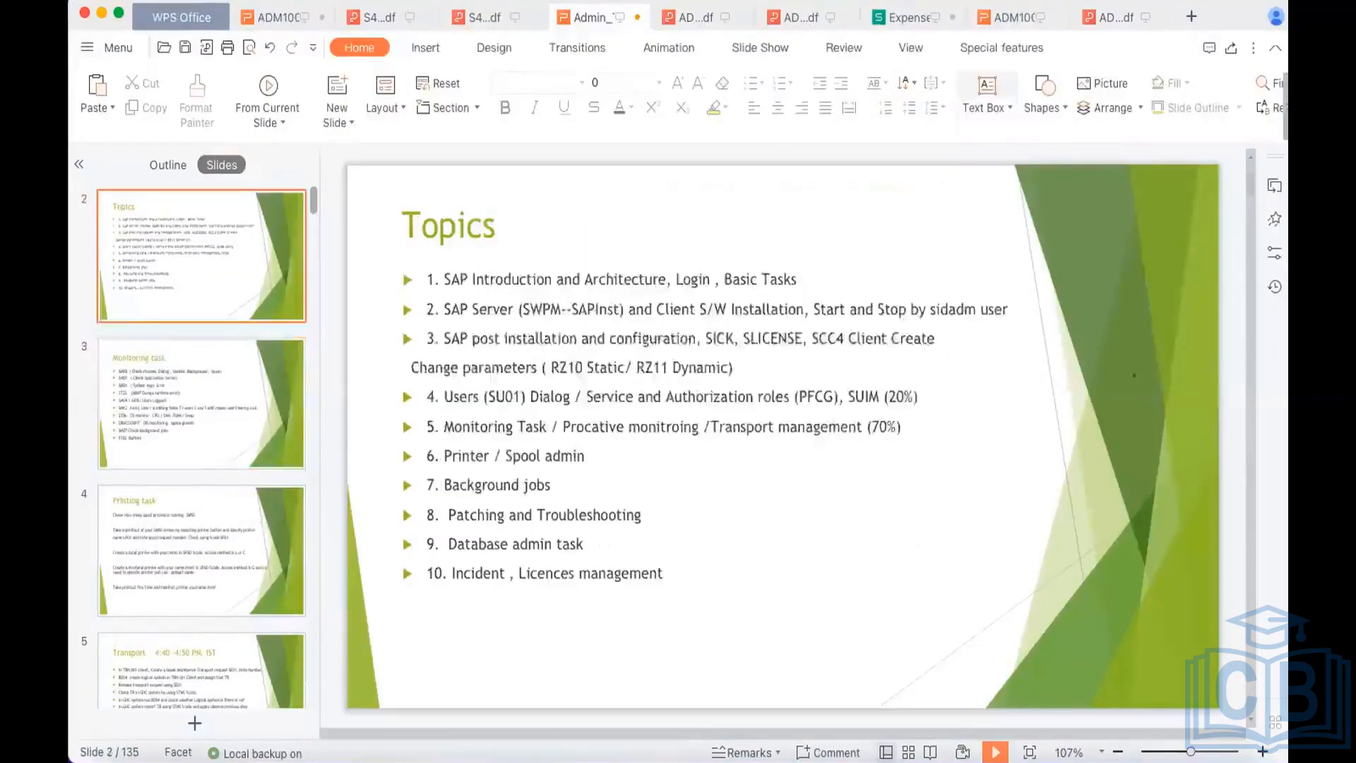
pyautogui.click(550, 485)
pyautogui.moveTo(465, 481); pyautogui.dragTo(444, 482)
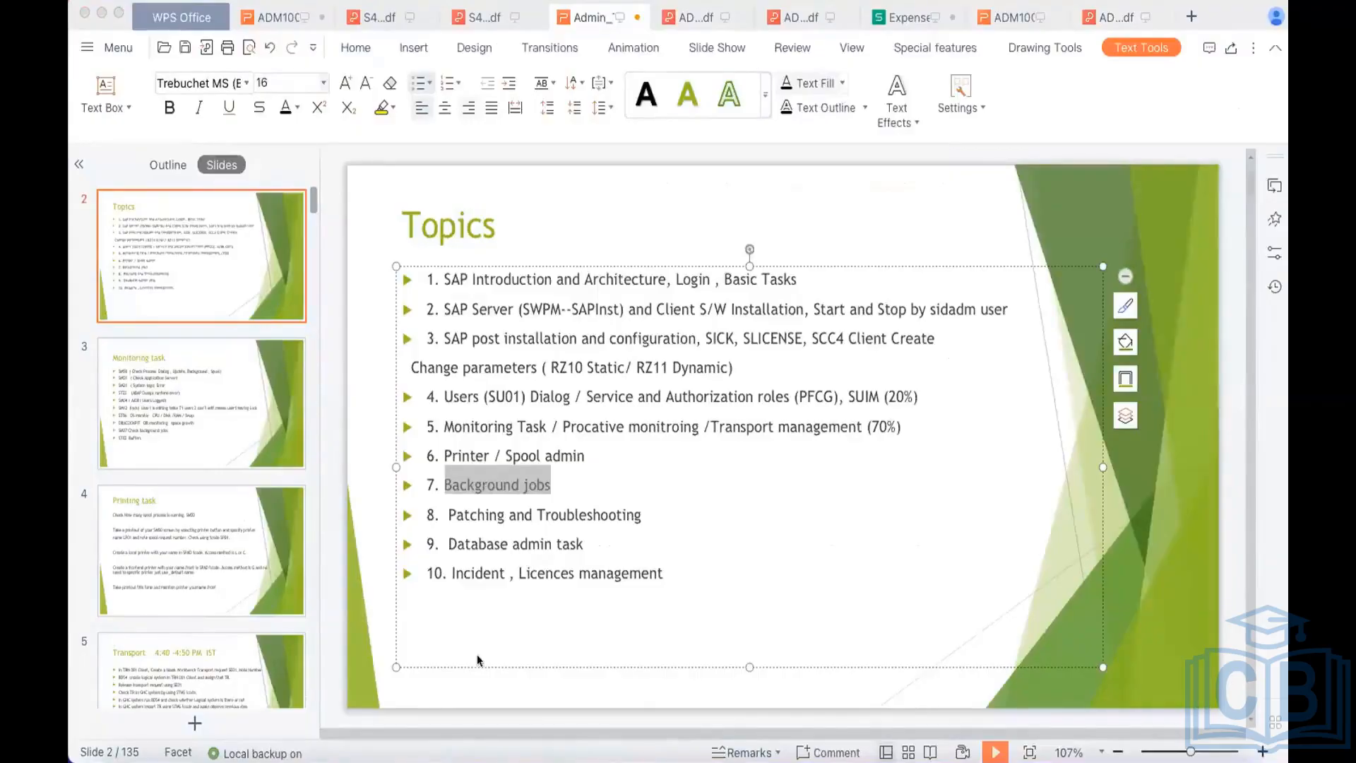
# Switch to the Miro whiteboard and add a text below the Server A diagram reading "Background job is collection of steps".
pyautogui.click(195, 734)
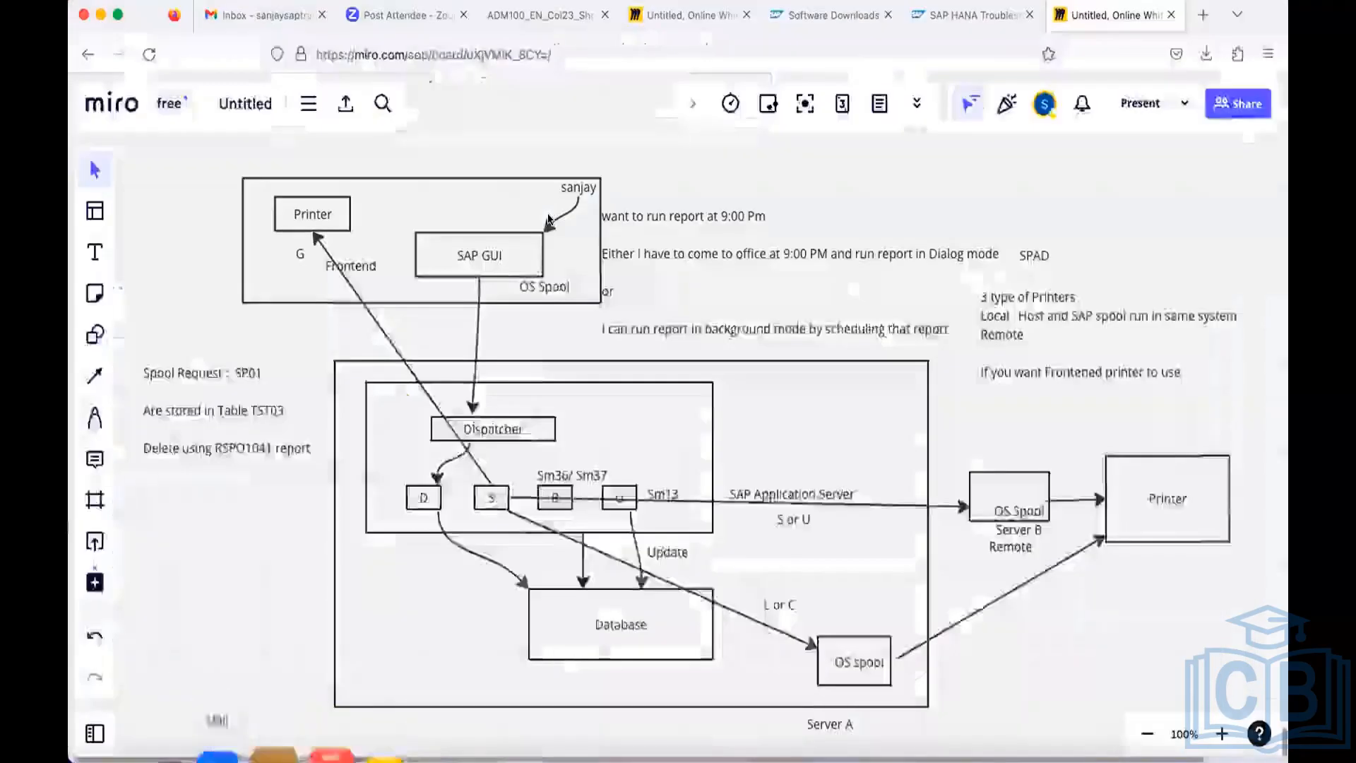
pyautogui.scroll(-8, 434, 204)
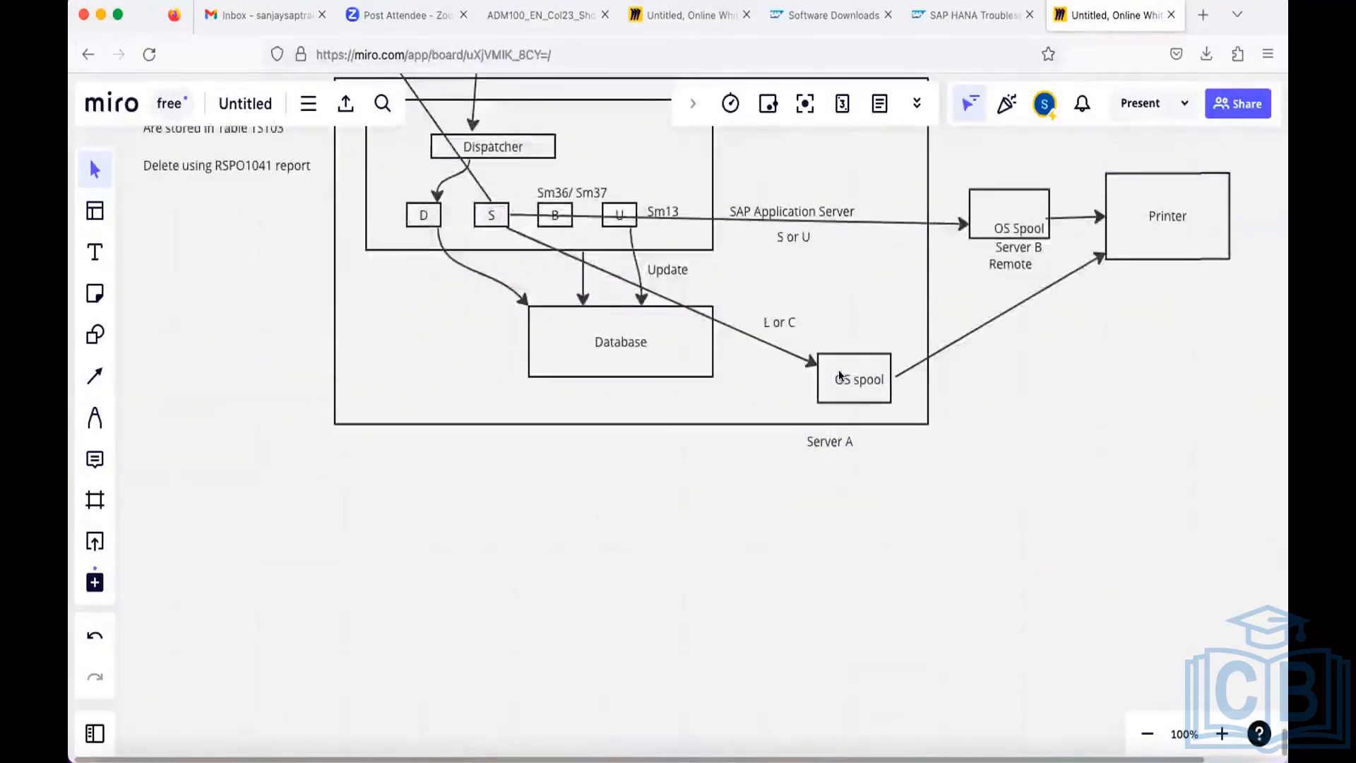
pyautogui.scroll(-2, 434, 205)
pyautogui.click(96, 254)
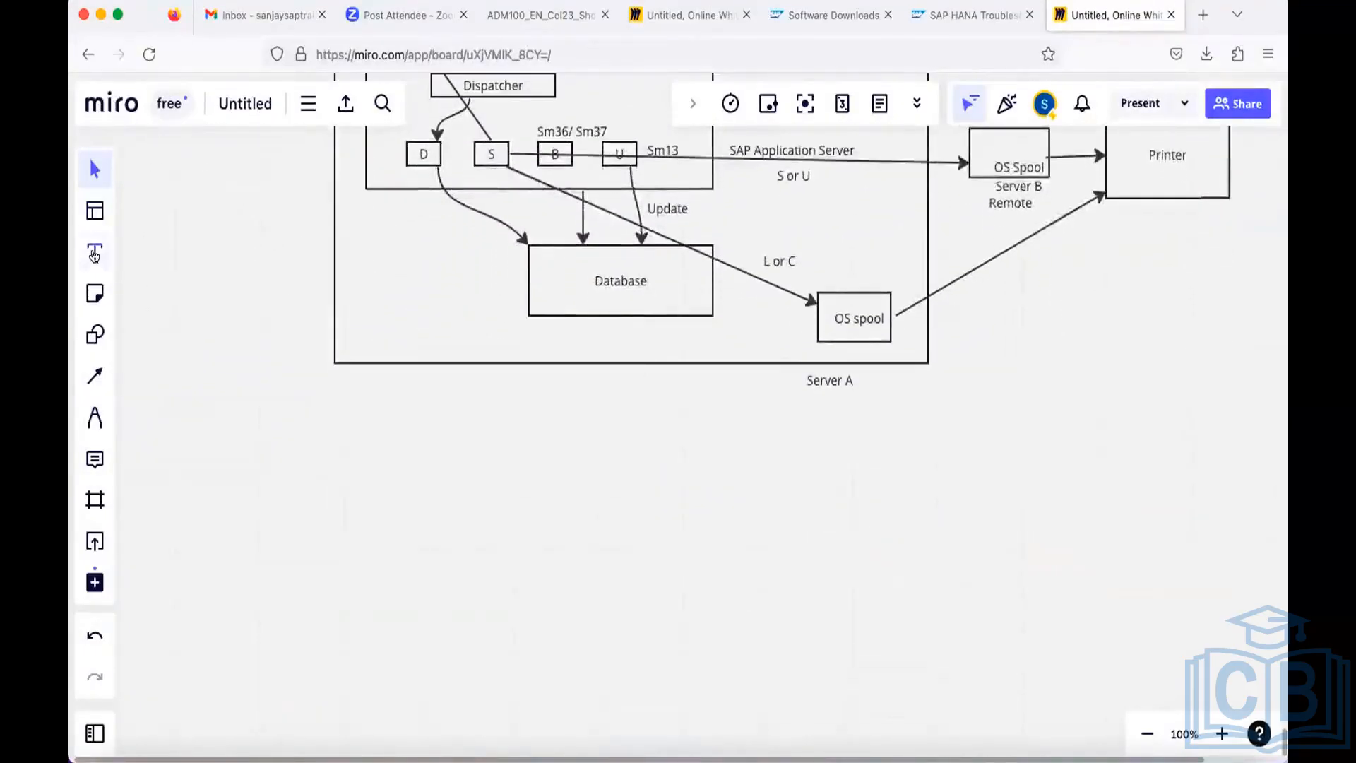
pyautogui.click(225, 476)
pyautogui.write('Ba')
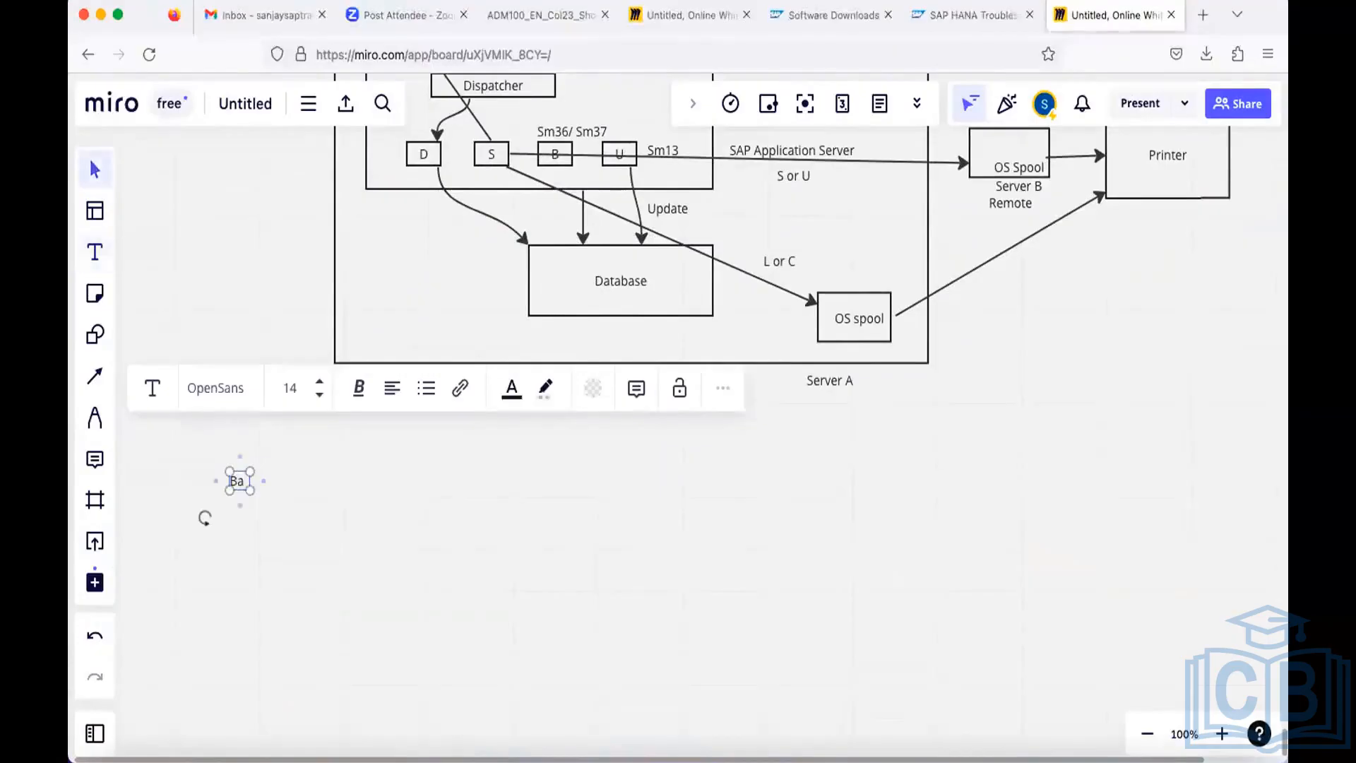
pyautogui.write('ckgroundfd ji')
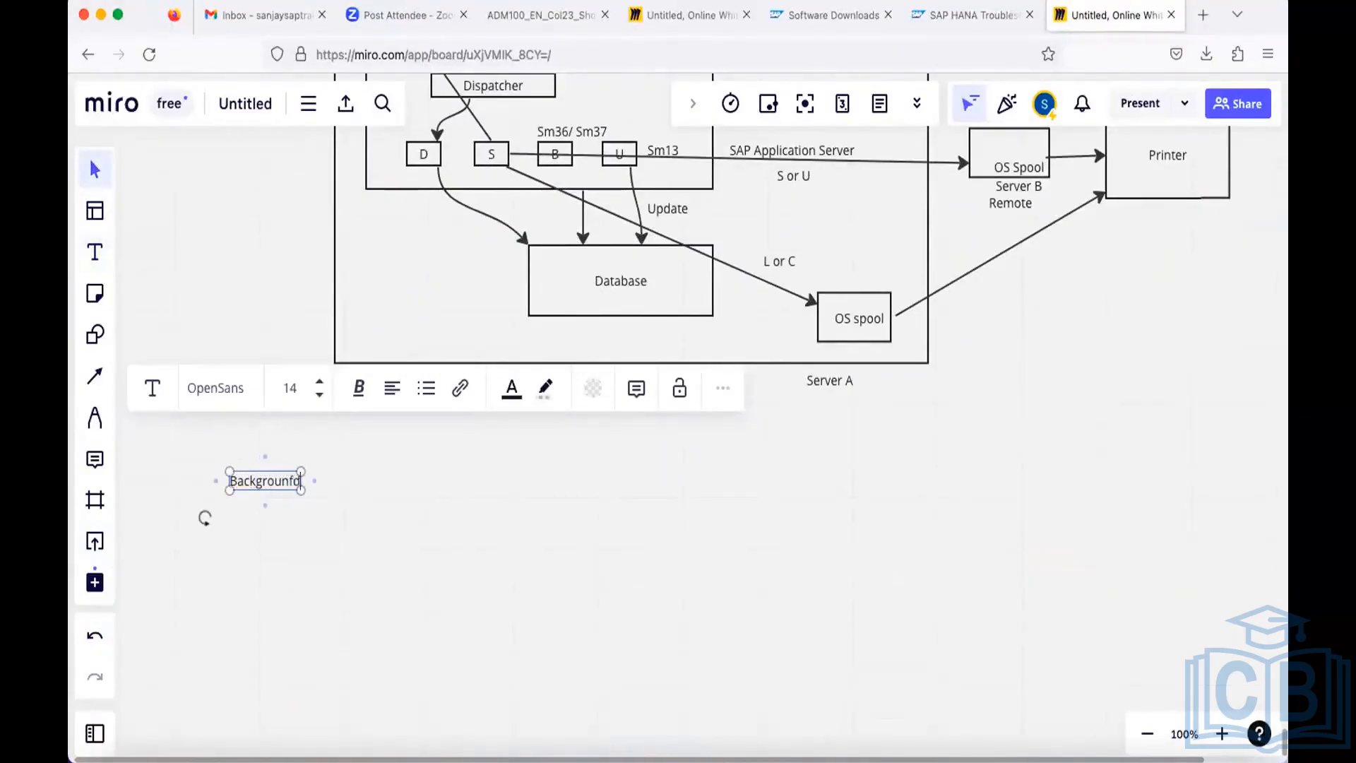
pyautogui.press('BackSpace')
pyautogui.press('BackSpace')
pyautogui.press('BackSpace')
pyautogui.press('BackSpace')
pyautogui.press('BackSpace')
pyautogui.write('d jos')
pyautogui.press('BackSpace')
pyautogui.write('b is collect')
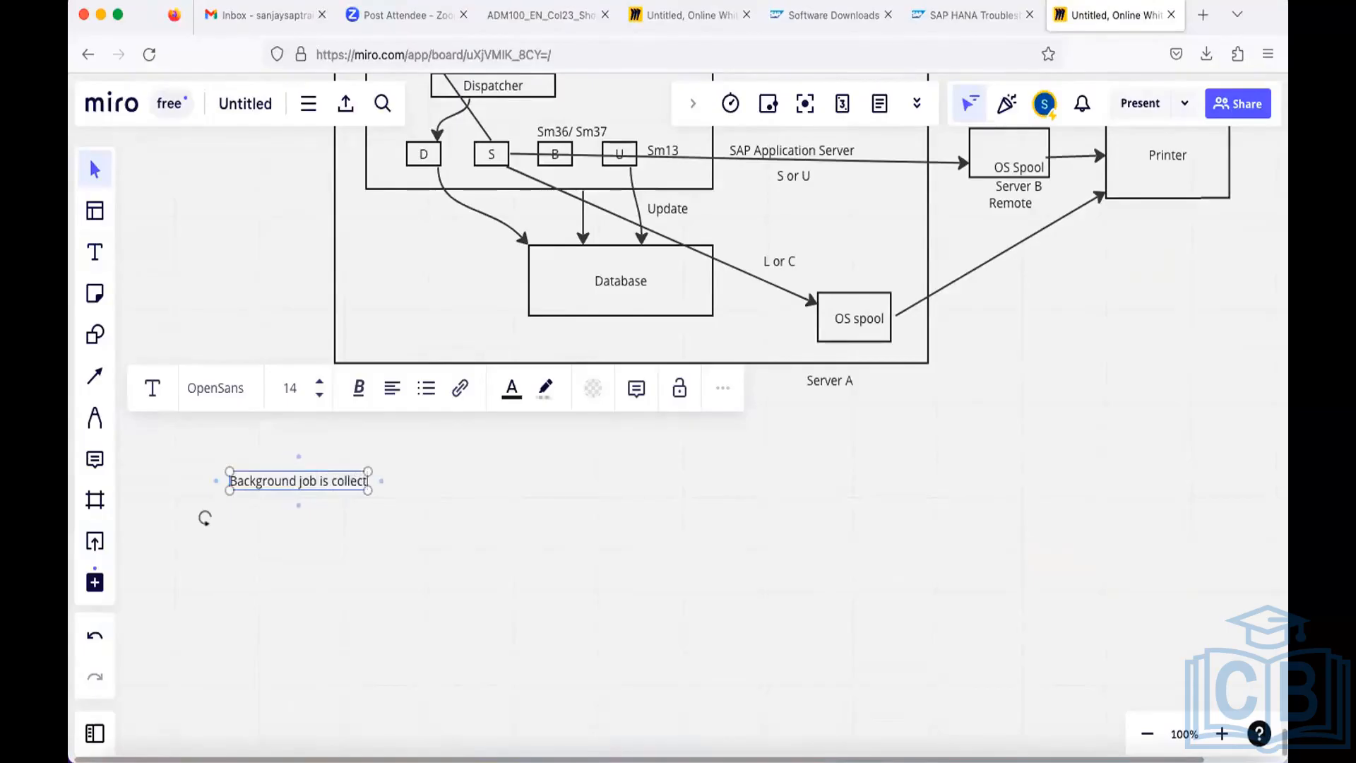
pyautogui.write('ion of steps')
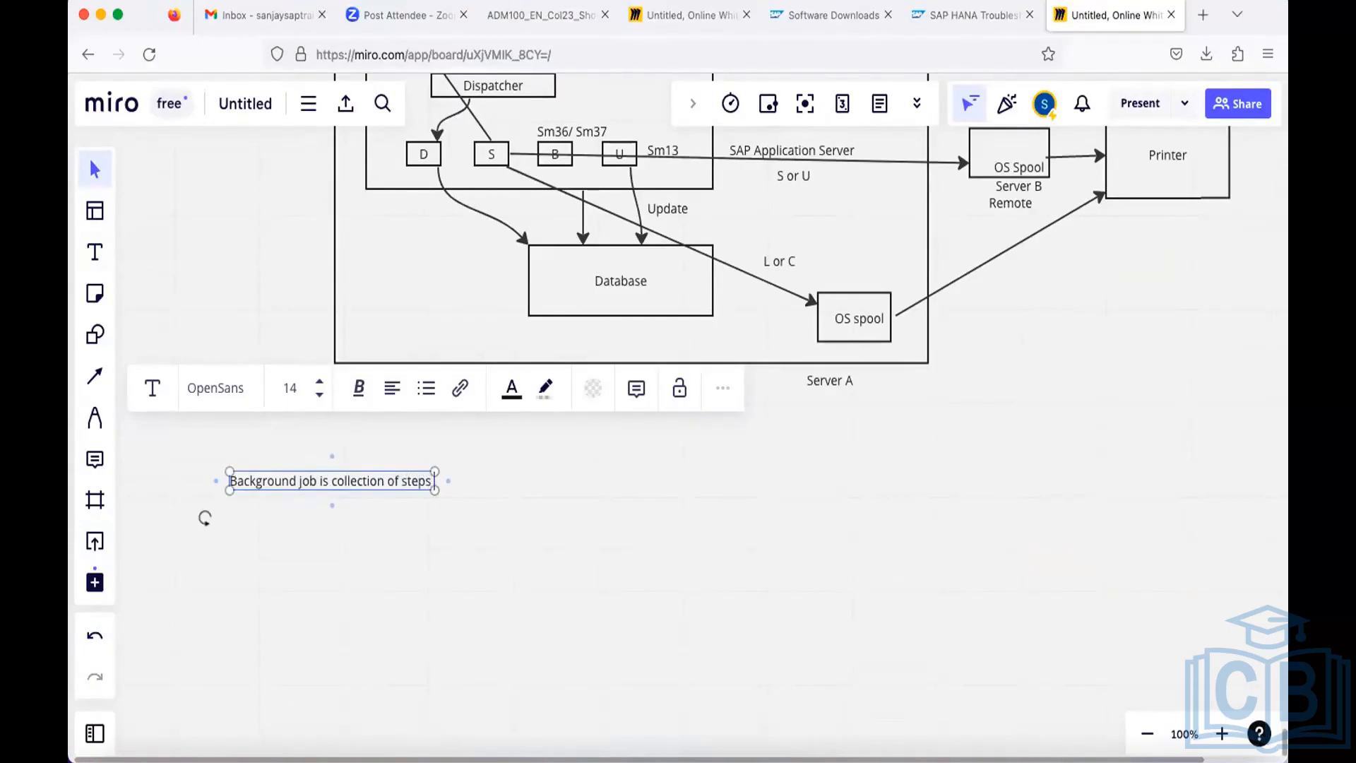
# Leave a blank line below the sentence and start a numbered list with "ABAP Program" as item 1.
pyautogui.press('Return')
pyautogui.press('Return')
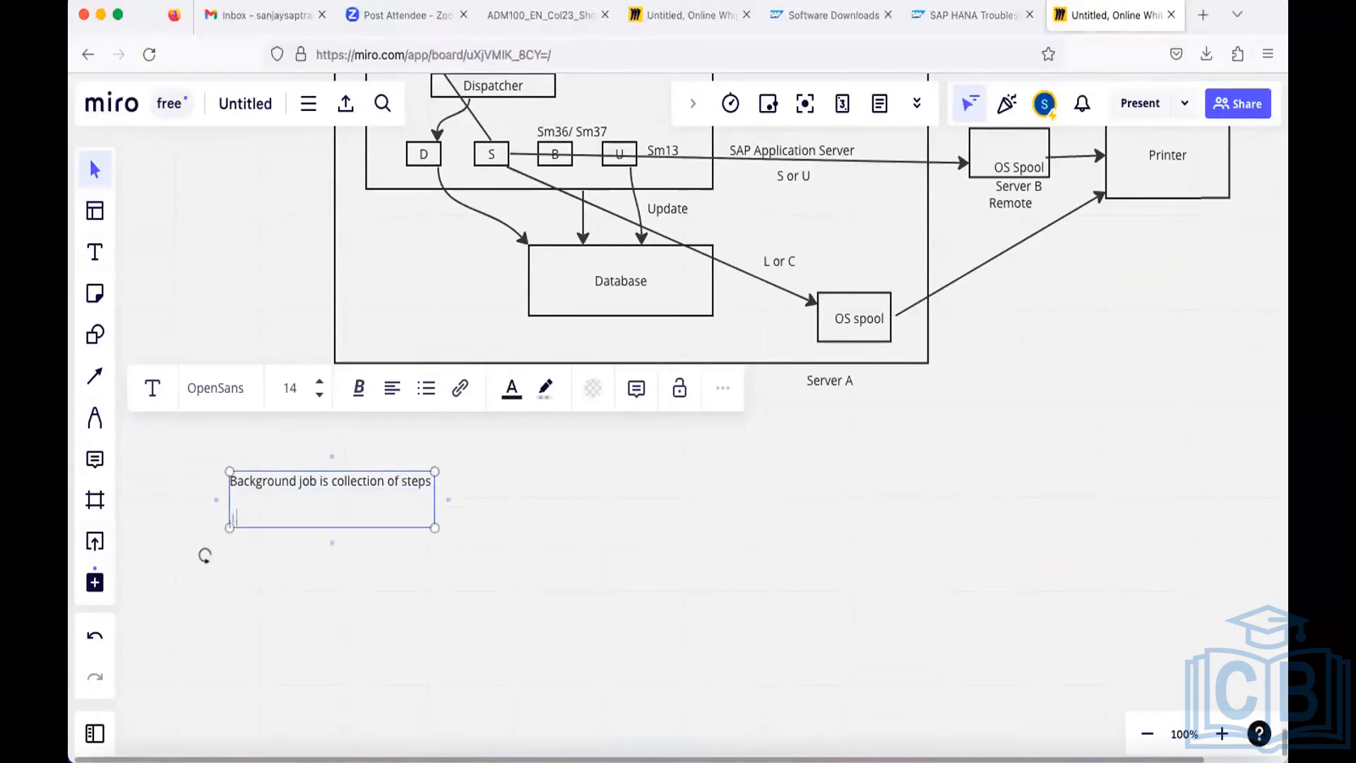
pyautogui.write('1. ABAP Program')
pyautogui.press('Return')
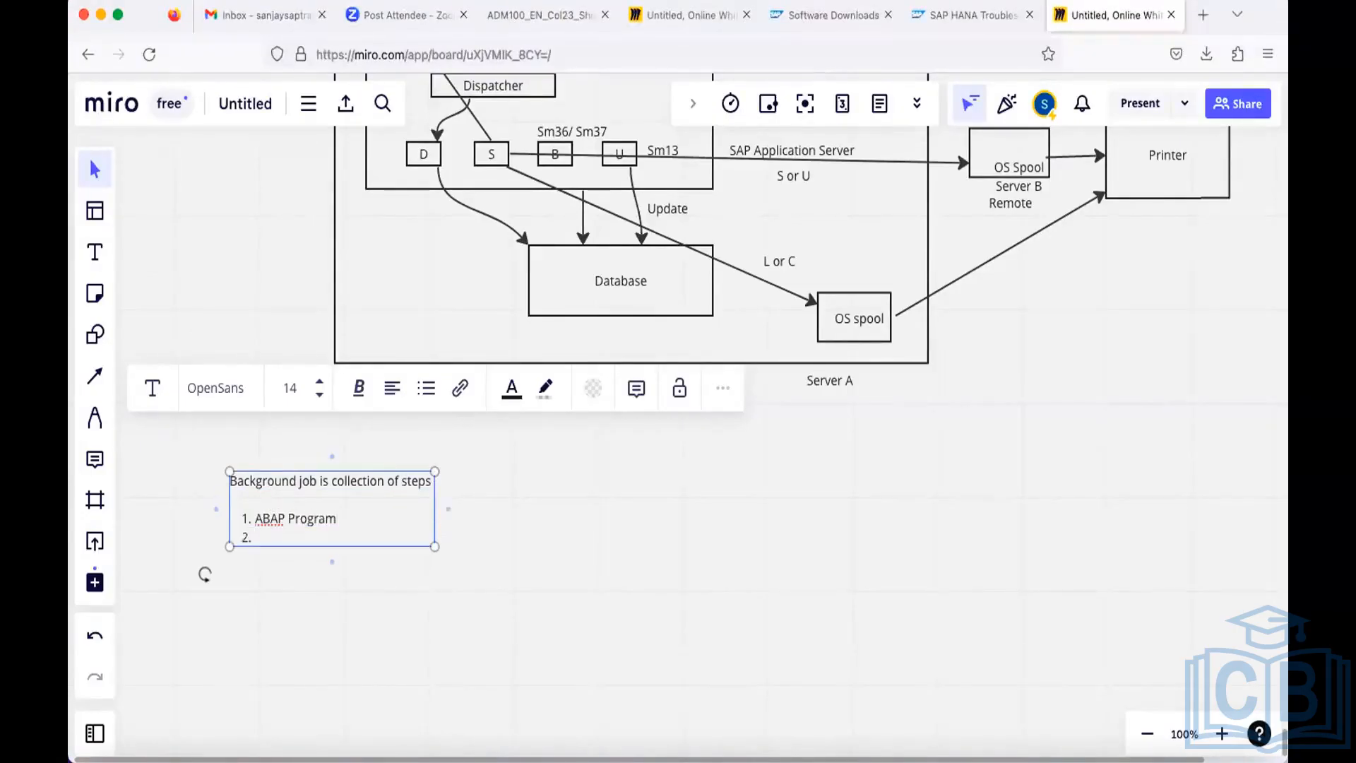
# Add "OS Program" as item 2 of the numbered list and start a third item.
pyautogui.write('OS Programam')
pyautogui.press('Return')
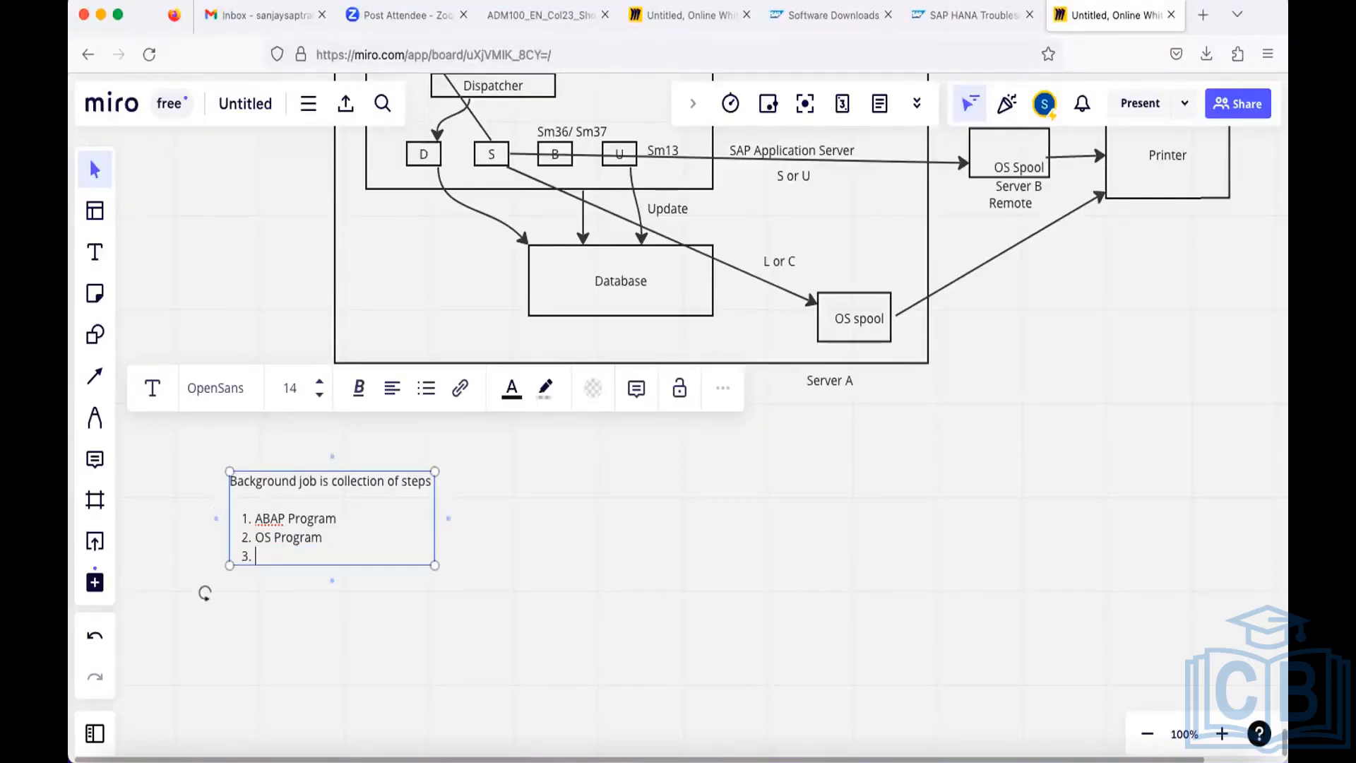
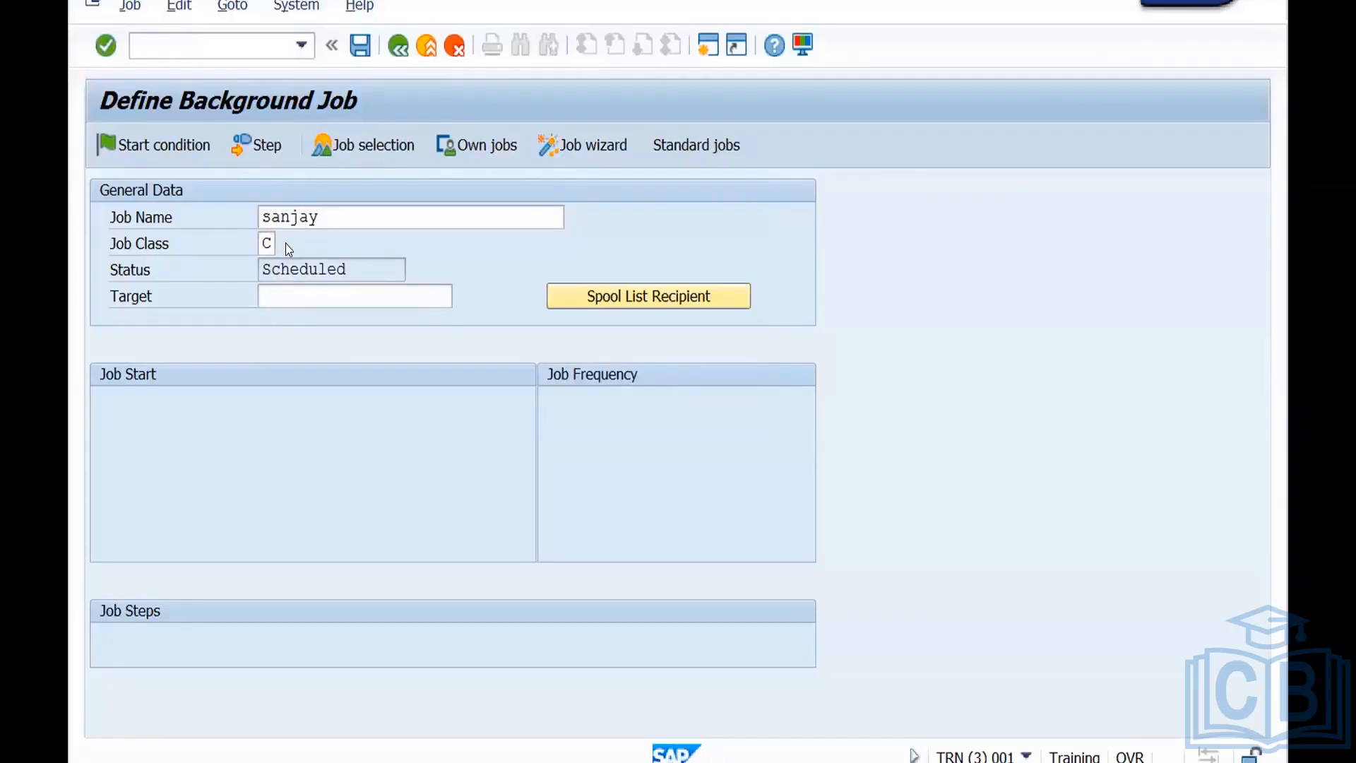
# Set the job class of the background job to A - High priority.
pyautogui.click(285, 243)
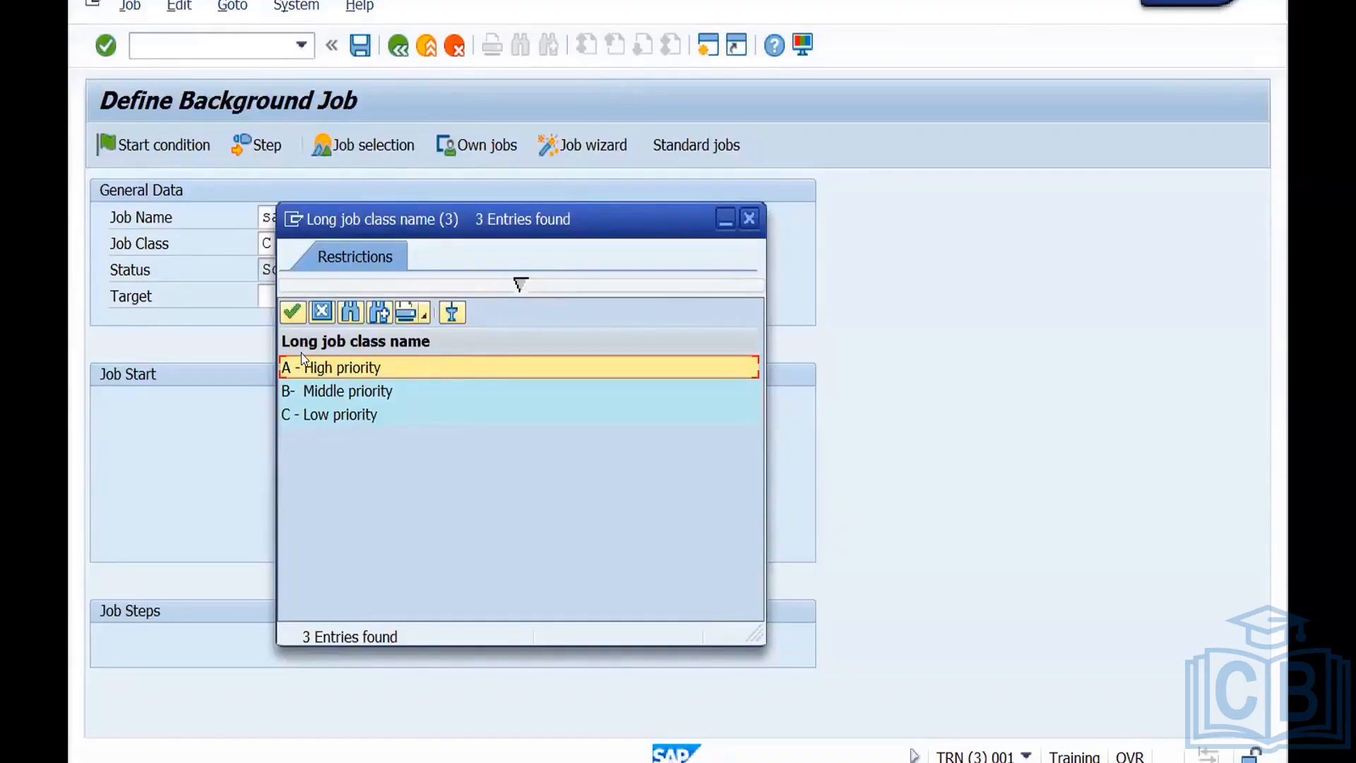
pyautogui.click(293, 316)
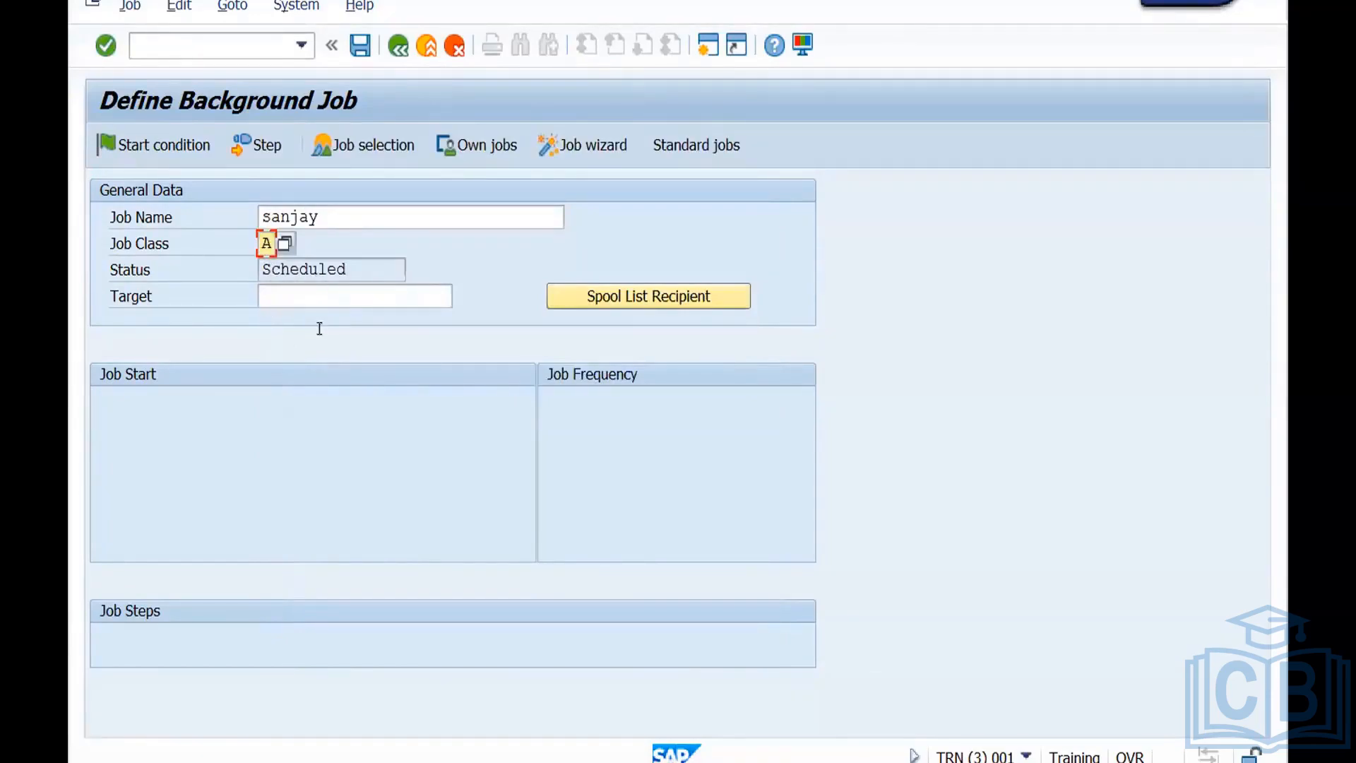
# Add a job step that runs the ABAP program RSPO1043, and save the background job.
pyautogui.click(257, 147)
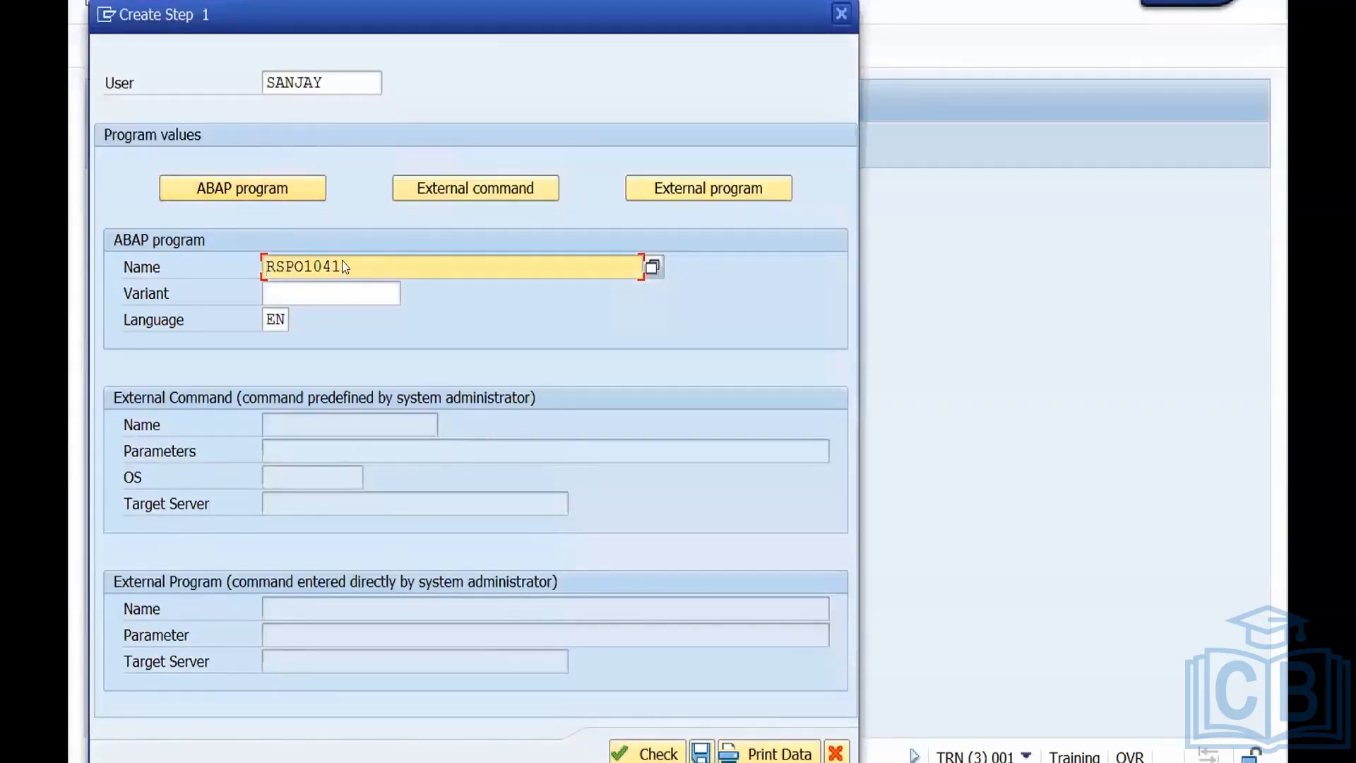
pyautogui.moveTo(344, 267); pyautogui.dragTo(266, 267)
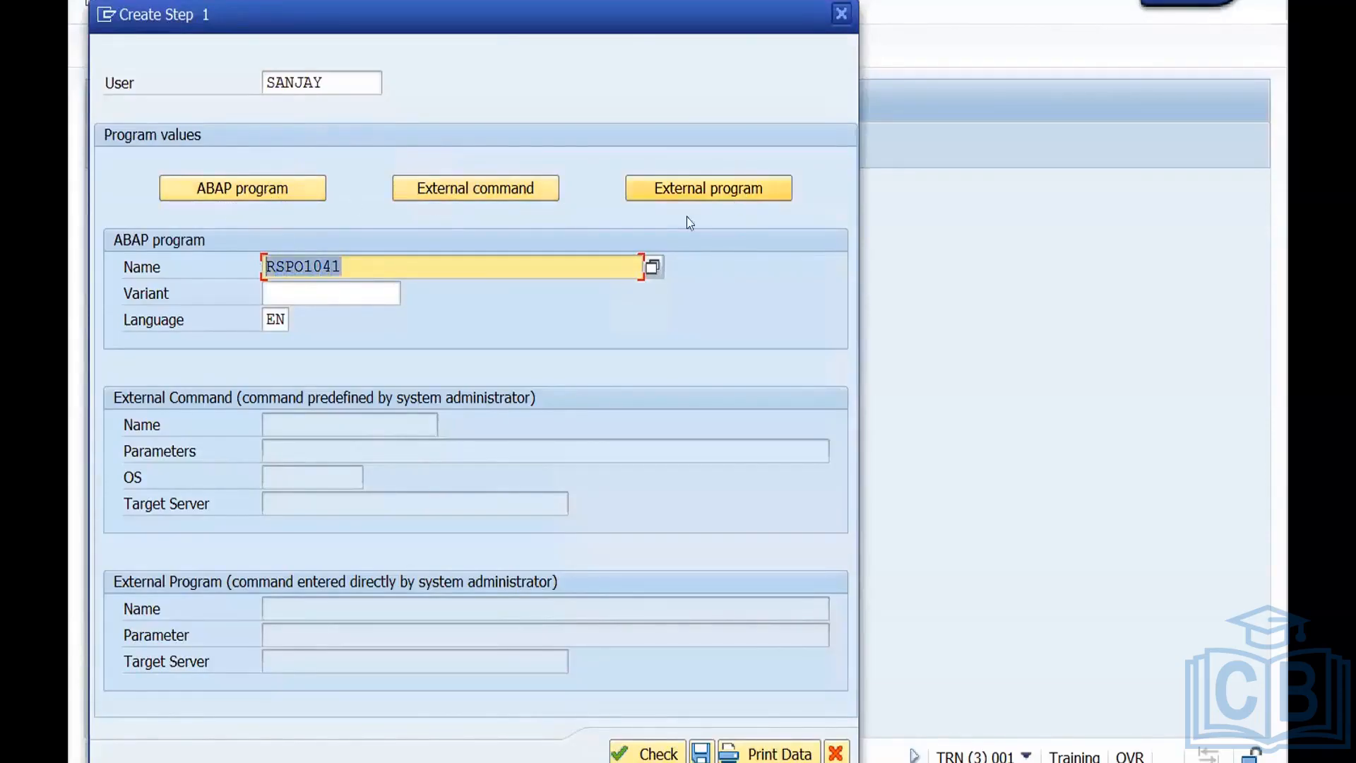
pyautogui.click(361, 270)
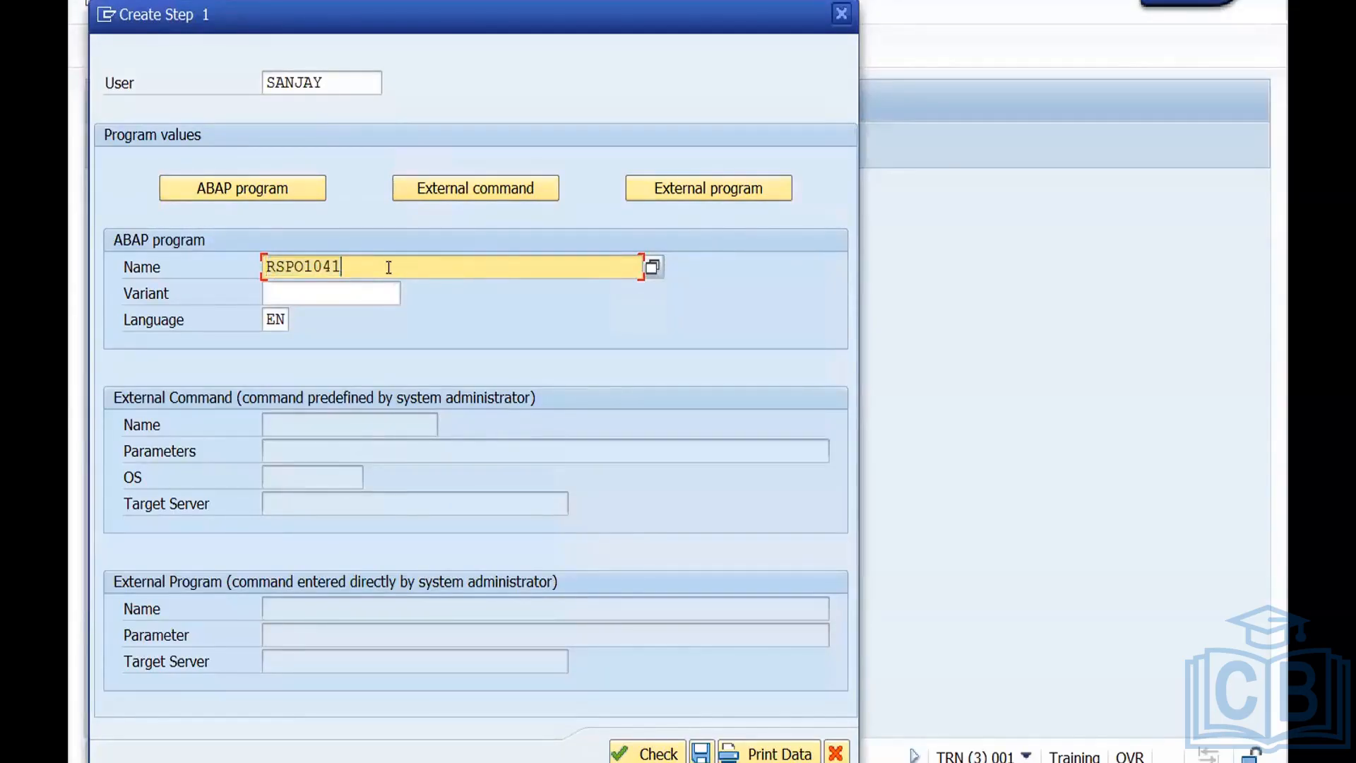
pyautogui.press('BackSpace')
pyautogui.press('BackSpace')
pyautogui.press('BackSpace')
pyautogui.press('BackSpace')
pyautogui.press('BackSpace')
pyautogui.press('BackSpace')
pyautogui.press('BackSpace')
pyautogui.press('BackSpace')
pyautogui.write('rs')
pyautogui.press('BackSpace')
pyautogui.write('spo1043')
pyautogui.click(303, 266)
pyautogui.press('BackSpace')
pyautogui.write('o1043')
pyautogui.click(700, 755)
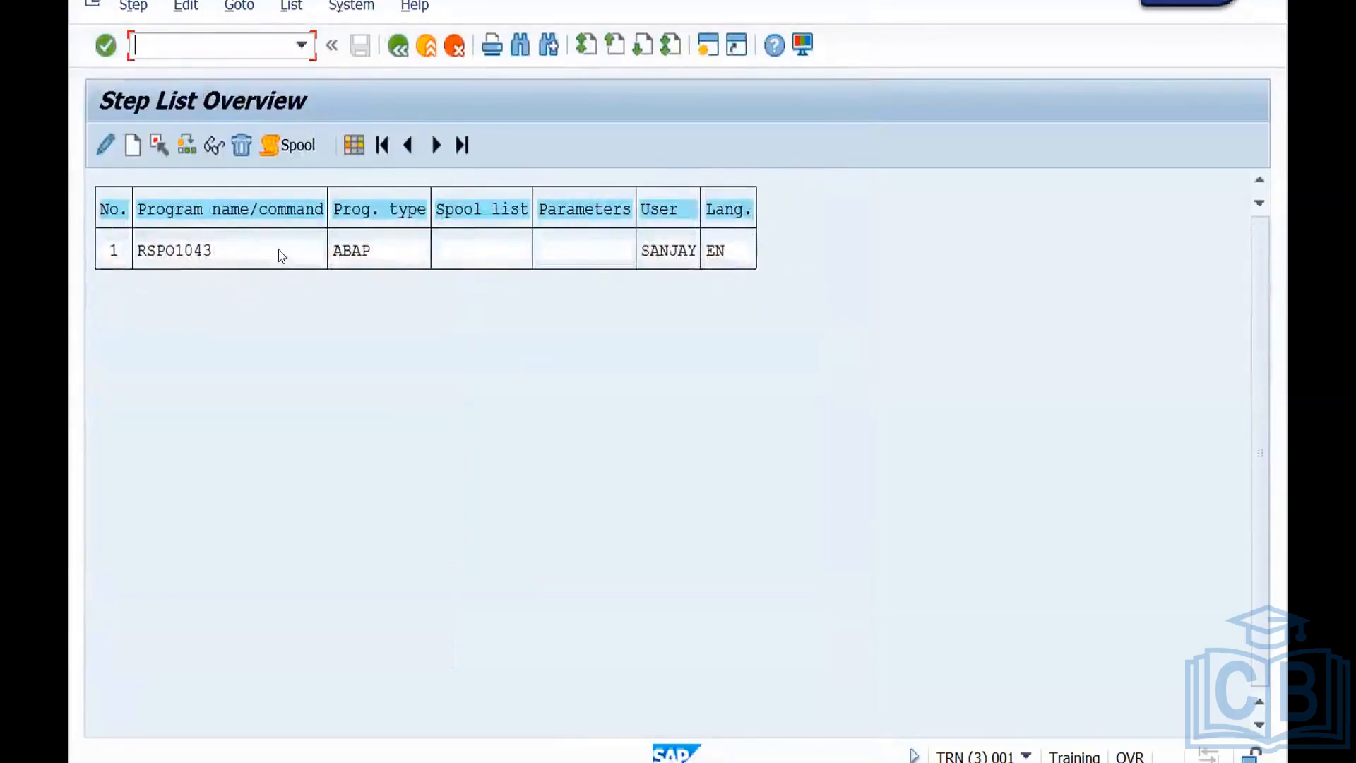
pyautogui.click(395, 53)
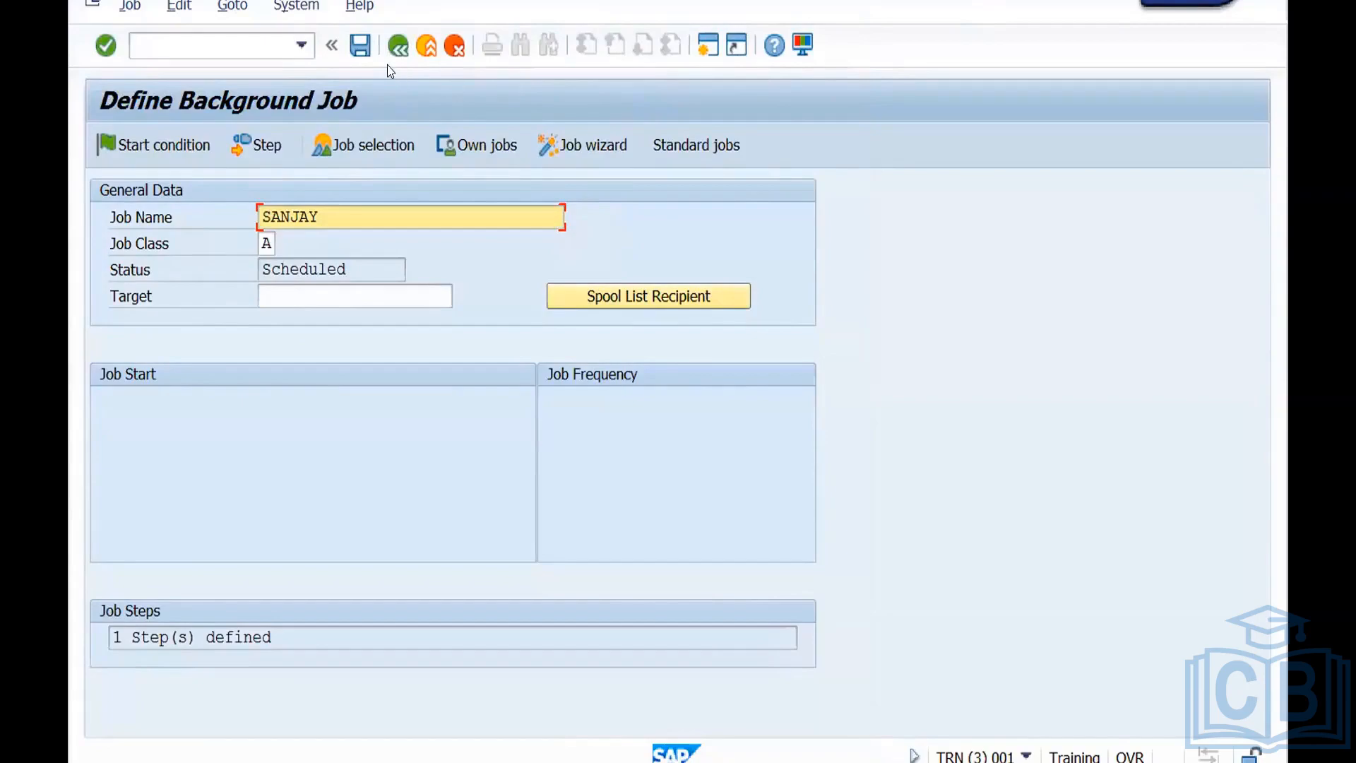
pyautogui.click(360, 48)
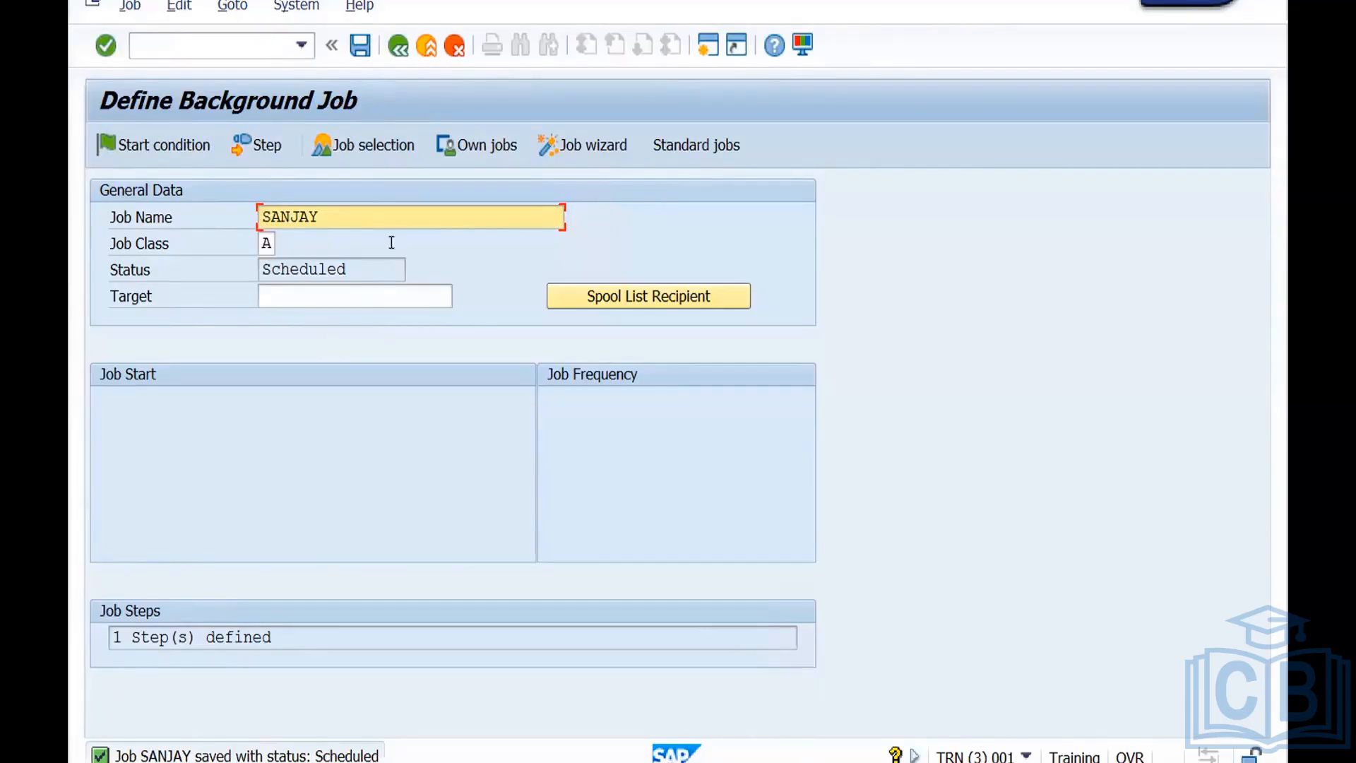
# Set the job's start condition to immediate and periodic with a period of 1 minute, and save the job.
pyautogui.click(157, 146)
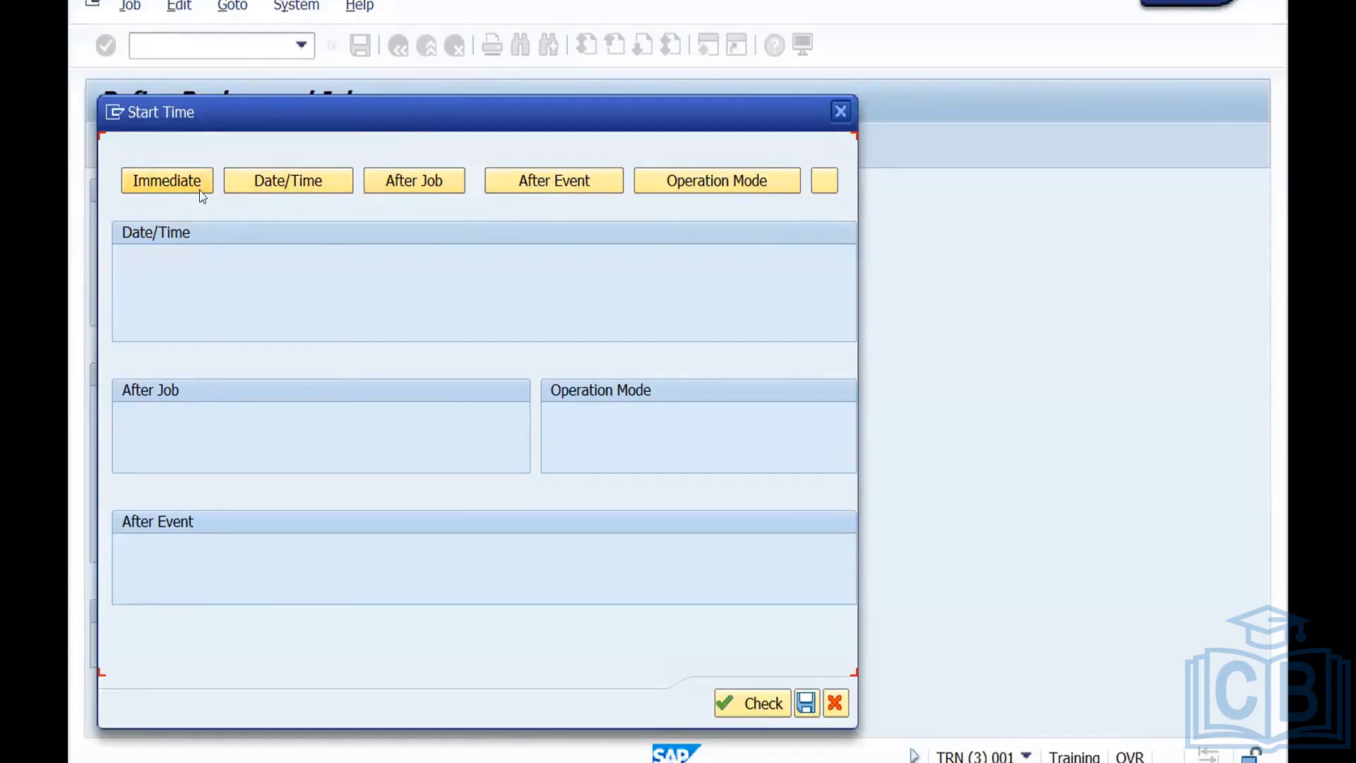
pyautogui.click(175, 184)
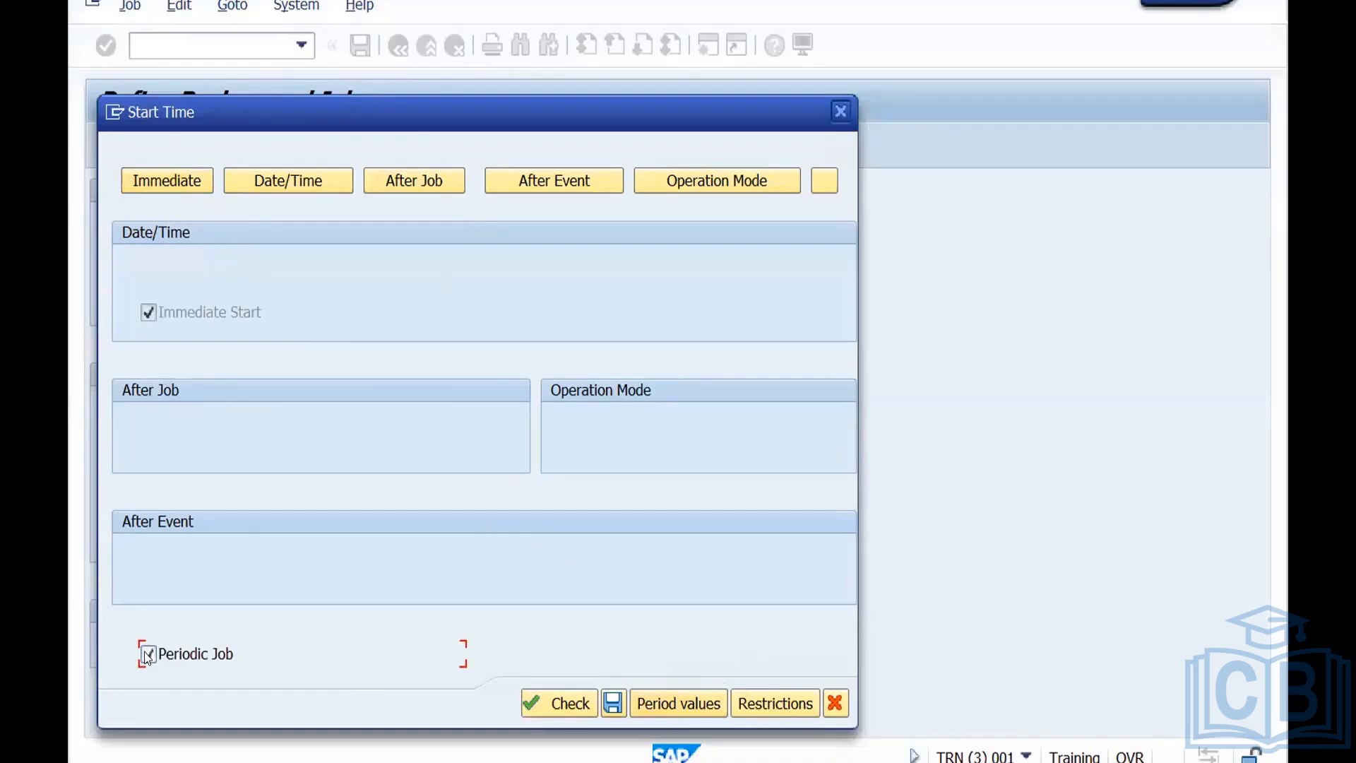
pyautogui.click(680, 704)
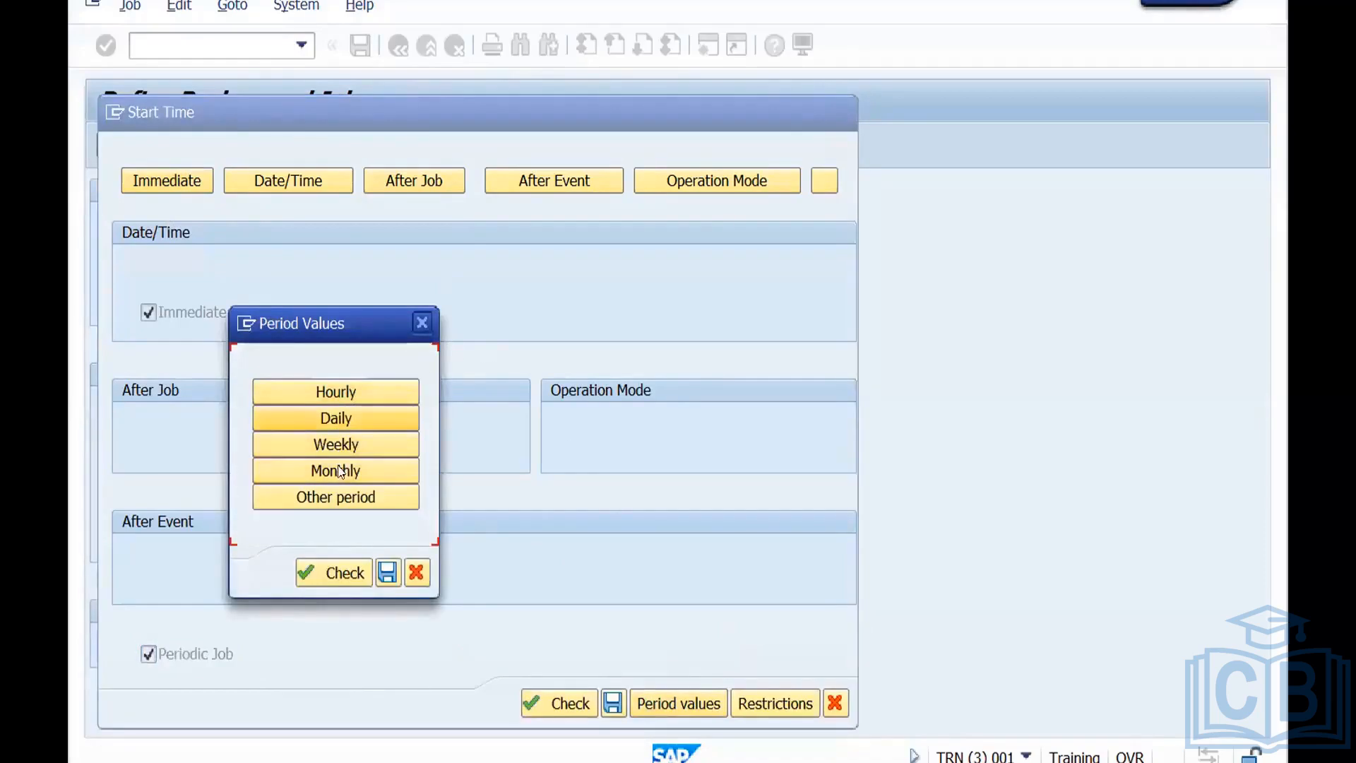
pyautogui.click(342, 497)
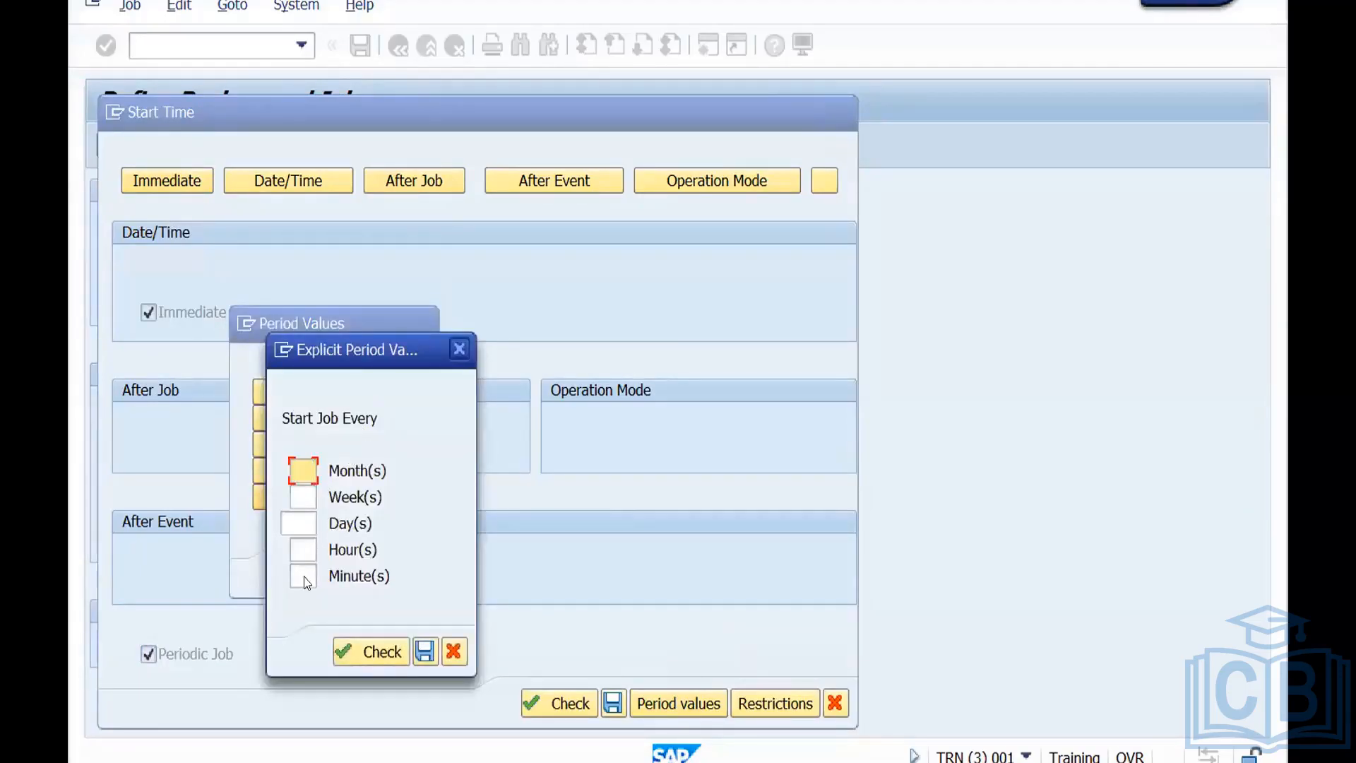
pyautogui.click(305, 574)
pyautogui.write('1')
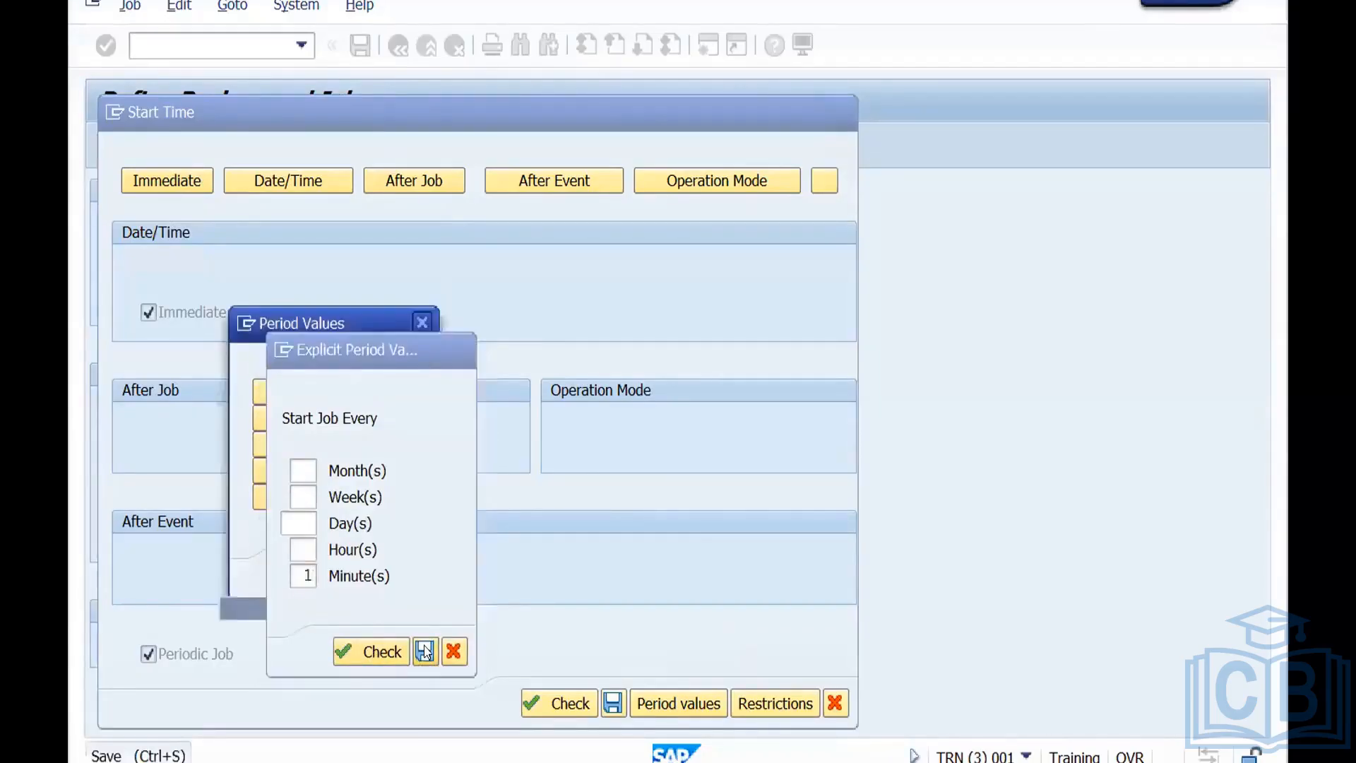
pyautogui.click(424, 651)
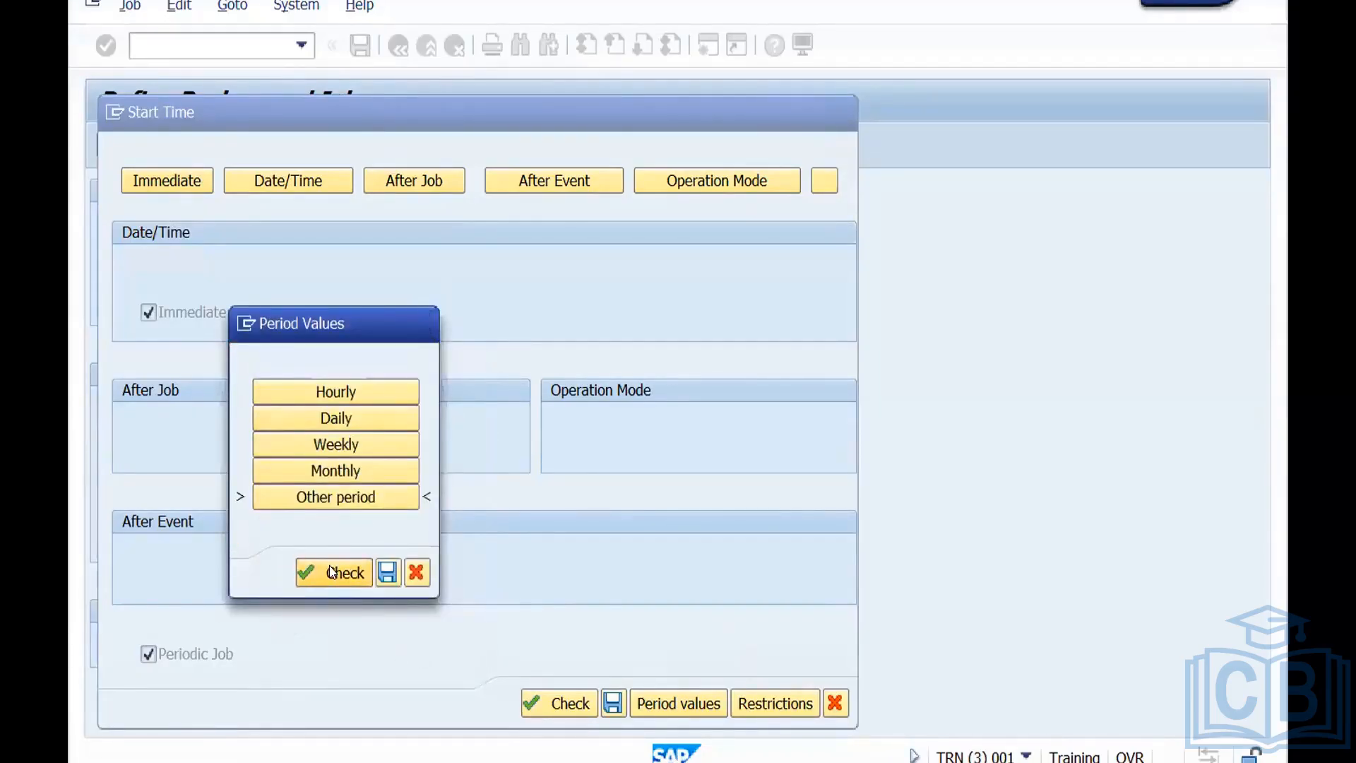
pyautogui.click(387, 573)
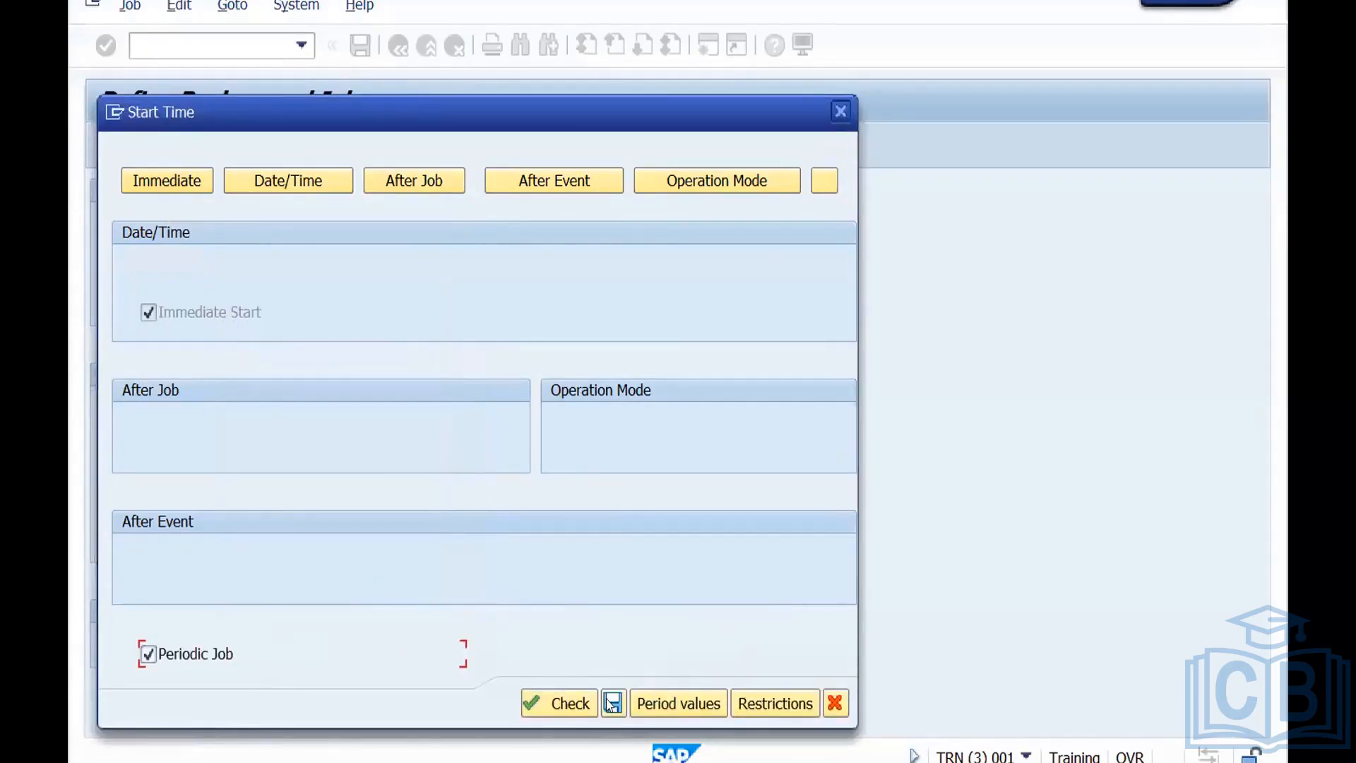
pyautogui.click(612, 705)
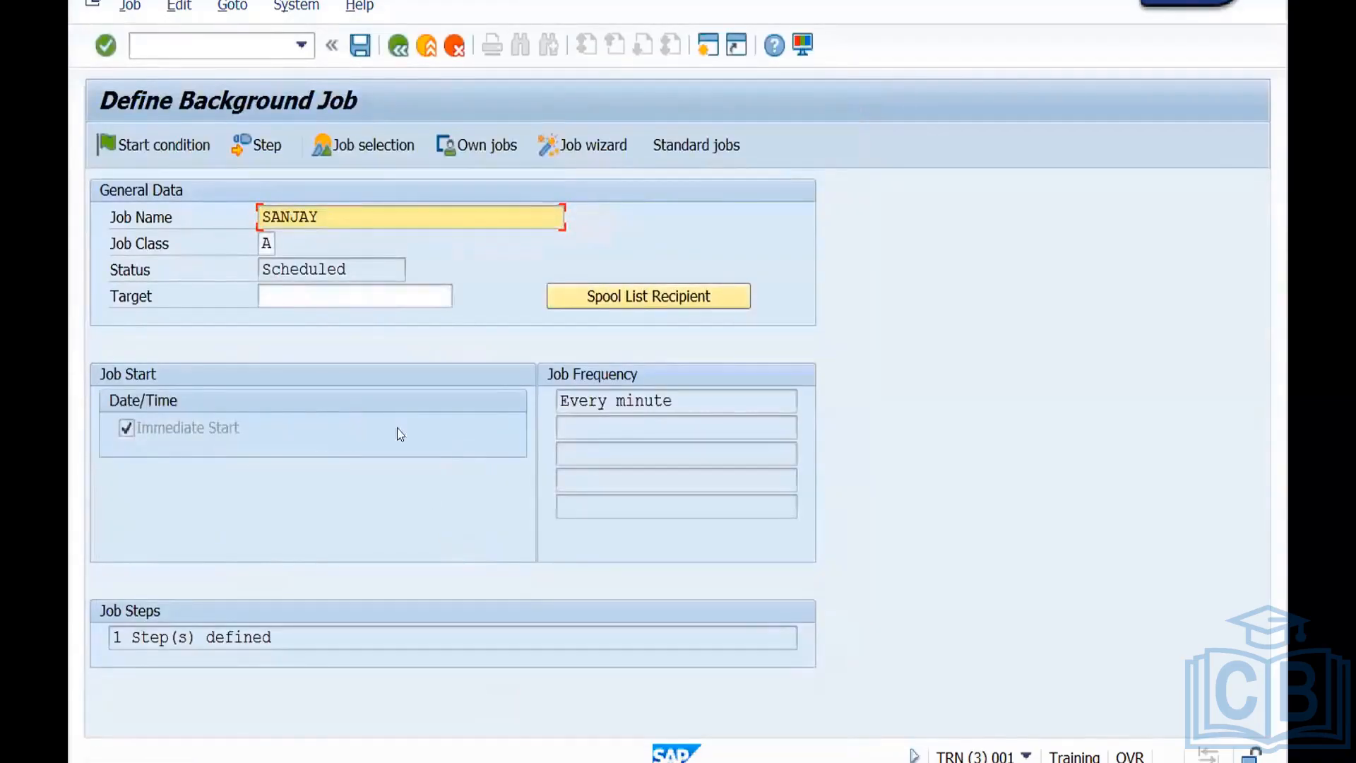
pyautogui.click(360, 47)
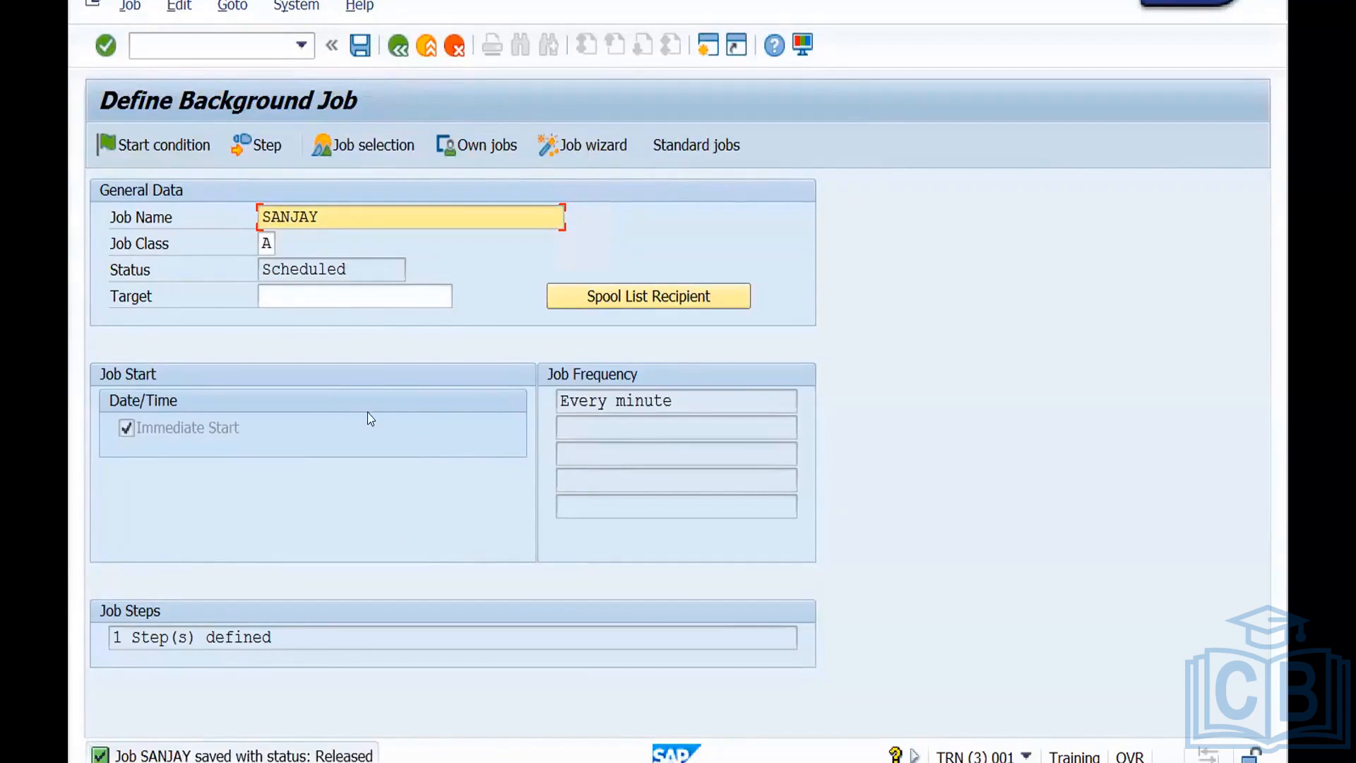
# Leave the job definition and open transaction SM37.
pyautogui.click(427, 45)
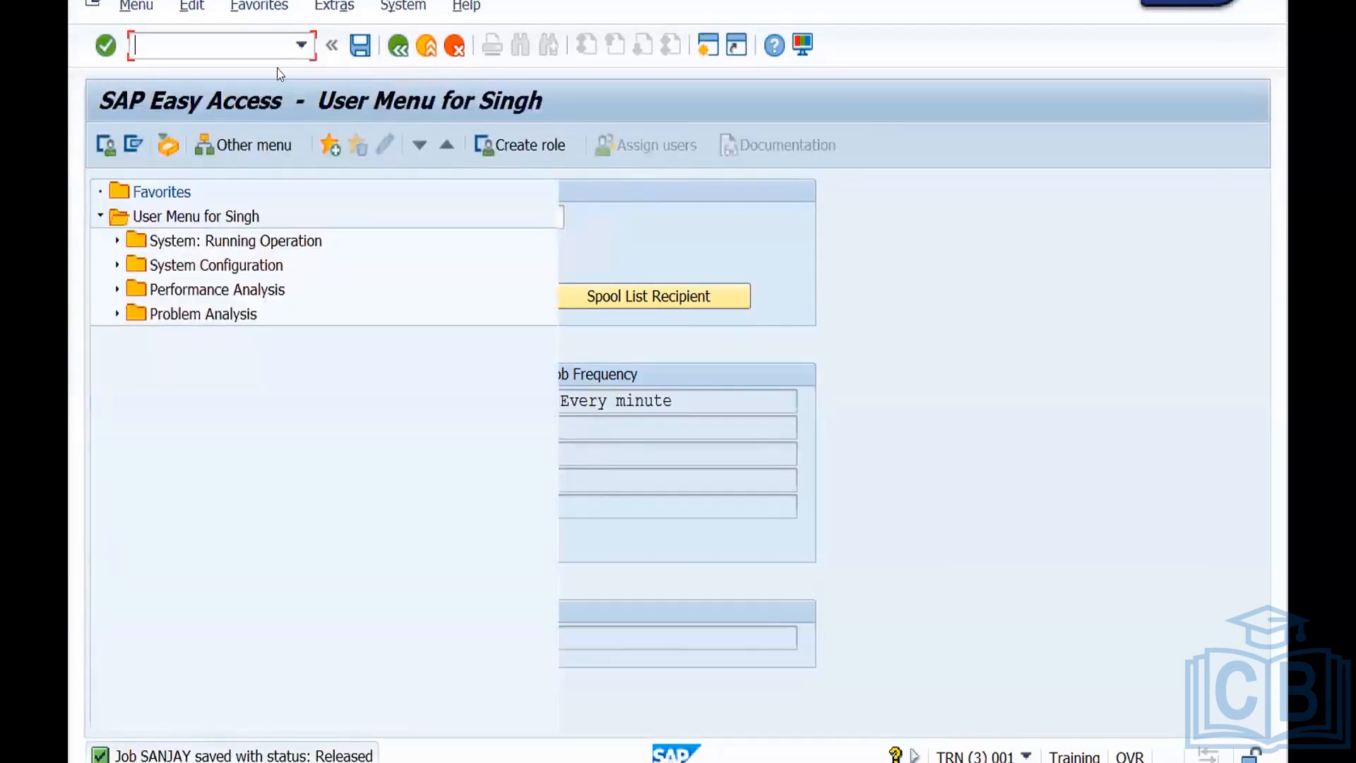
pyautogui.write('sm')
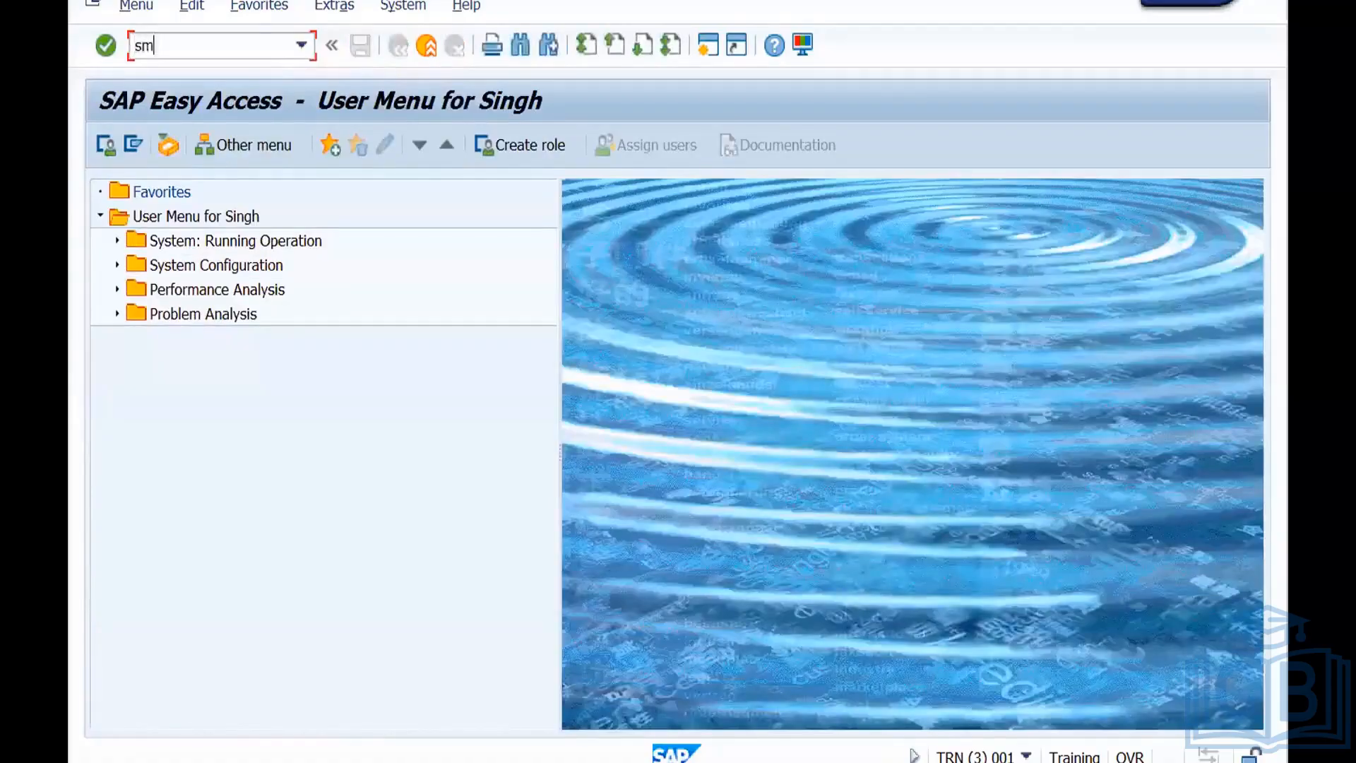
pyautogui.write('37')
pyautogui.press('Return')
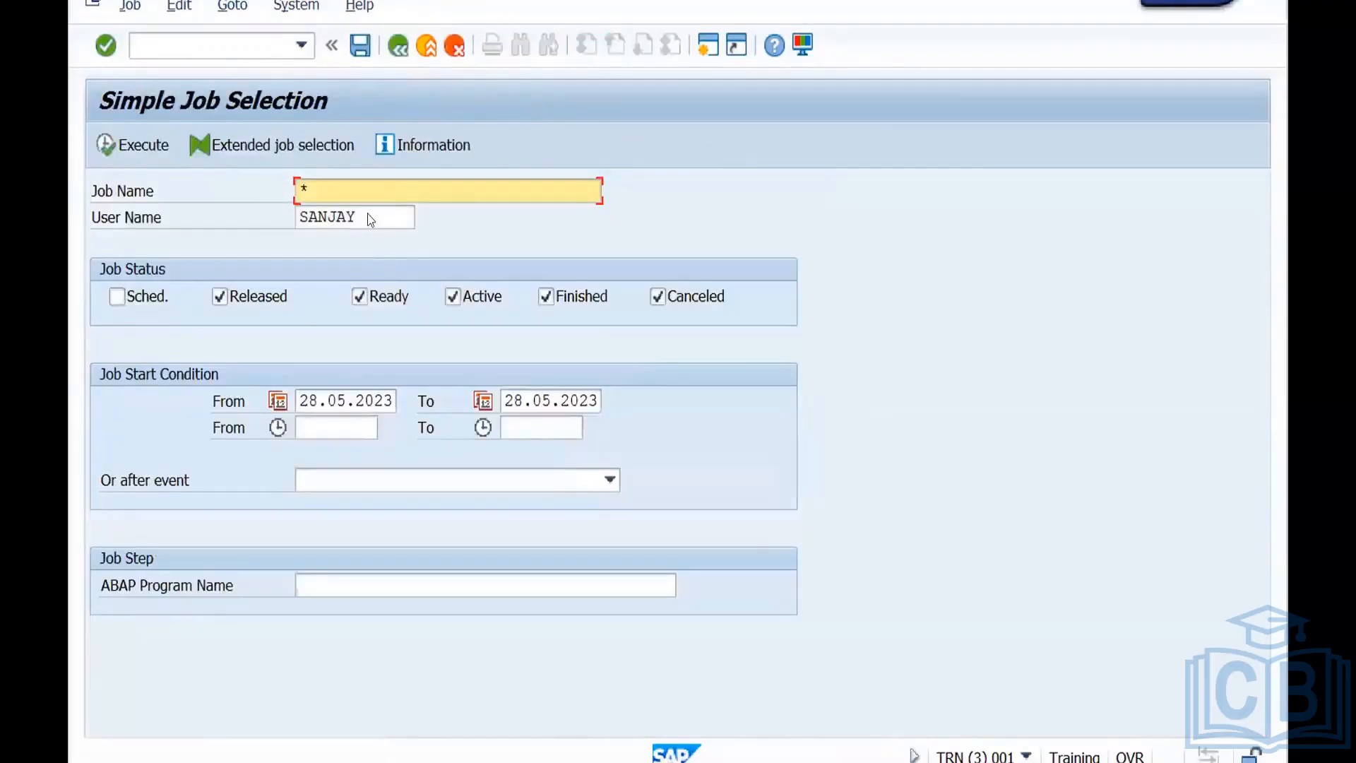
# Enter the job creator's user name, include scheduled jobs in the status selection, and execute the job search.
pyautogui.moveTo(366, 211); pyautogui.dragTo(305, 211)
pyautogui.press('BackSpace')
pyautogui.press('BackSpace')
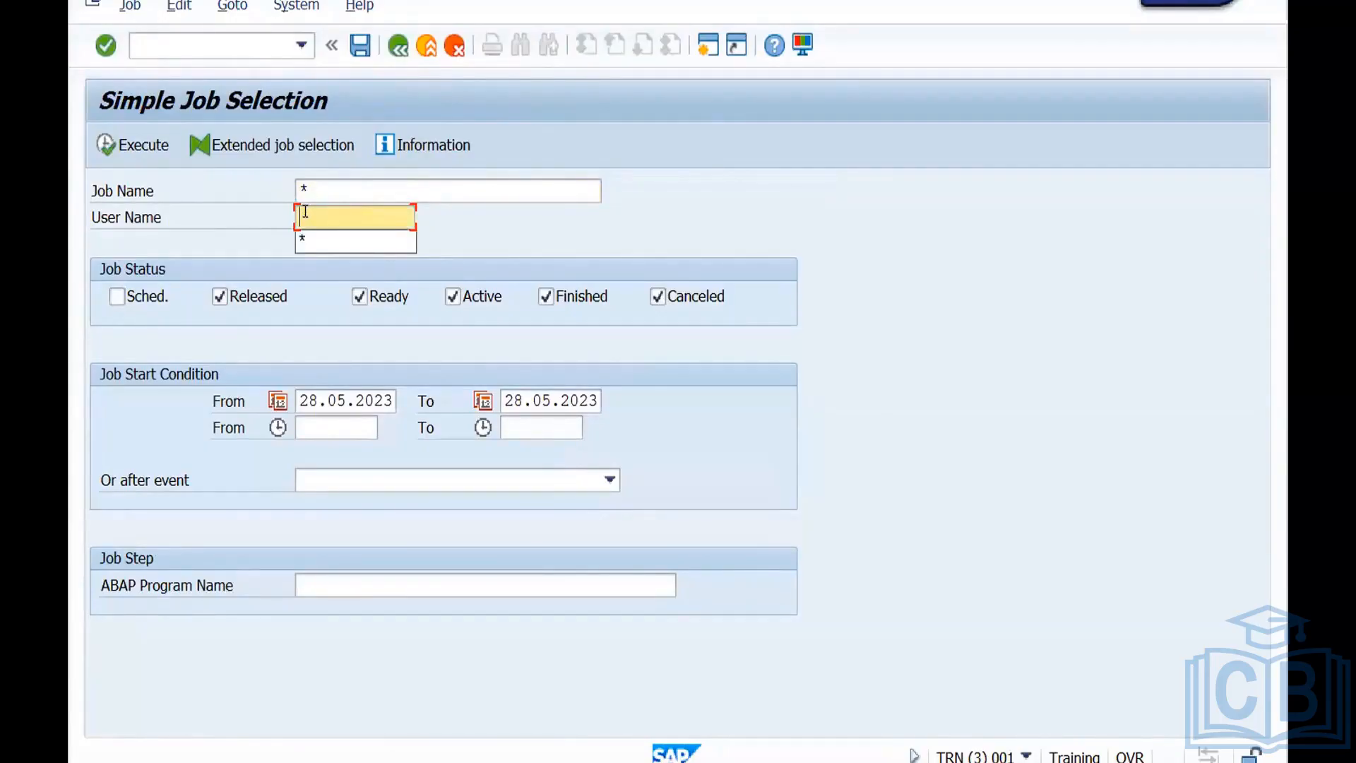
pyautogui.write('*')
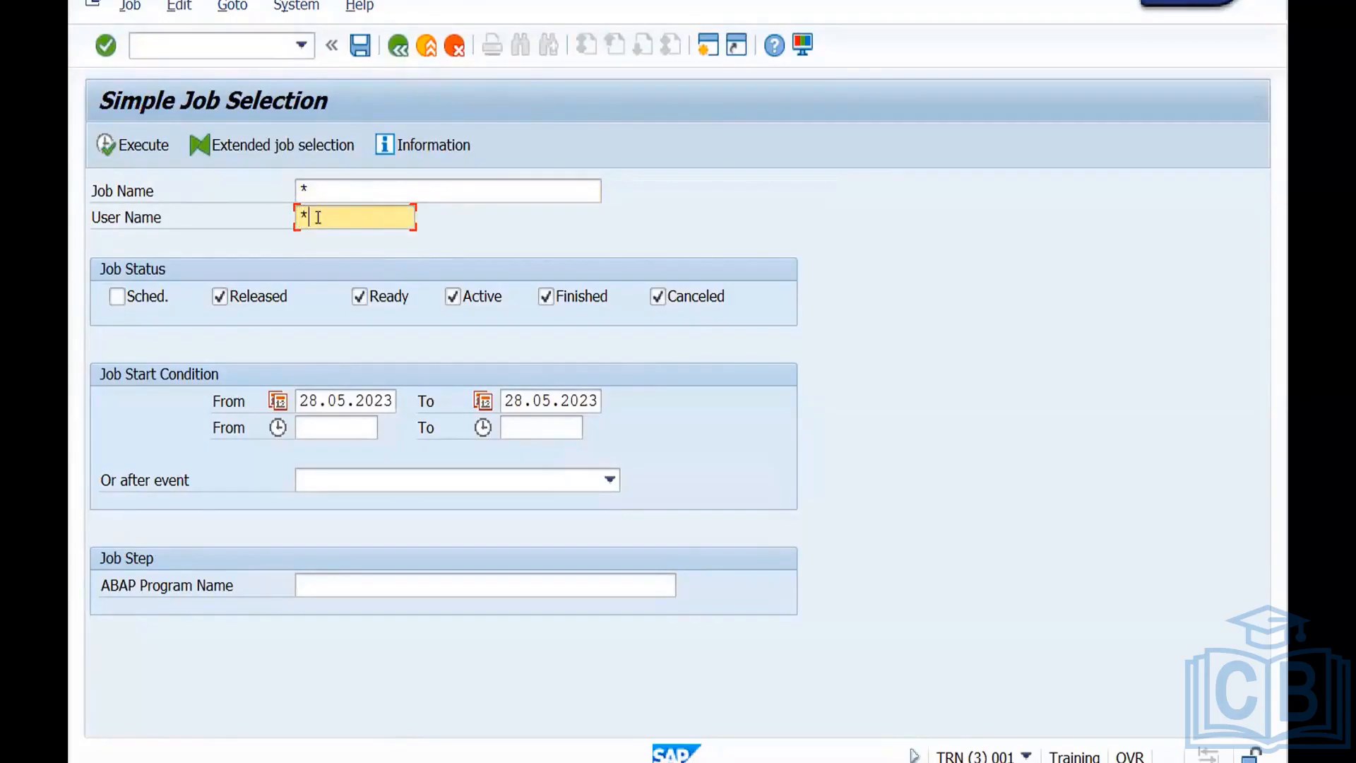
pyautogui.press('BackSpace')
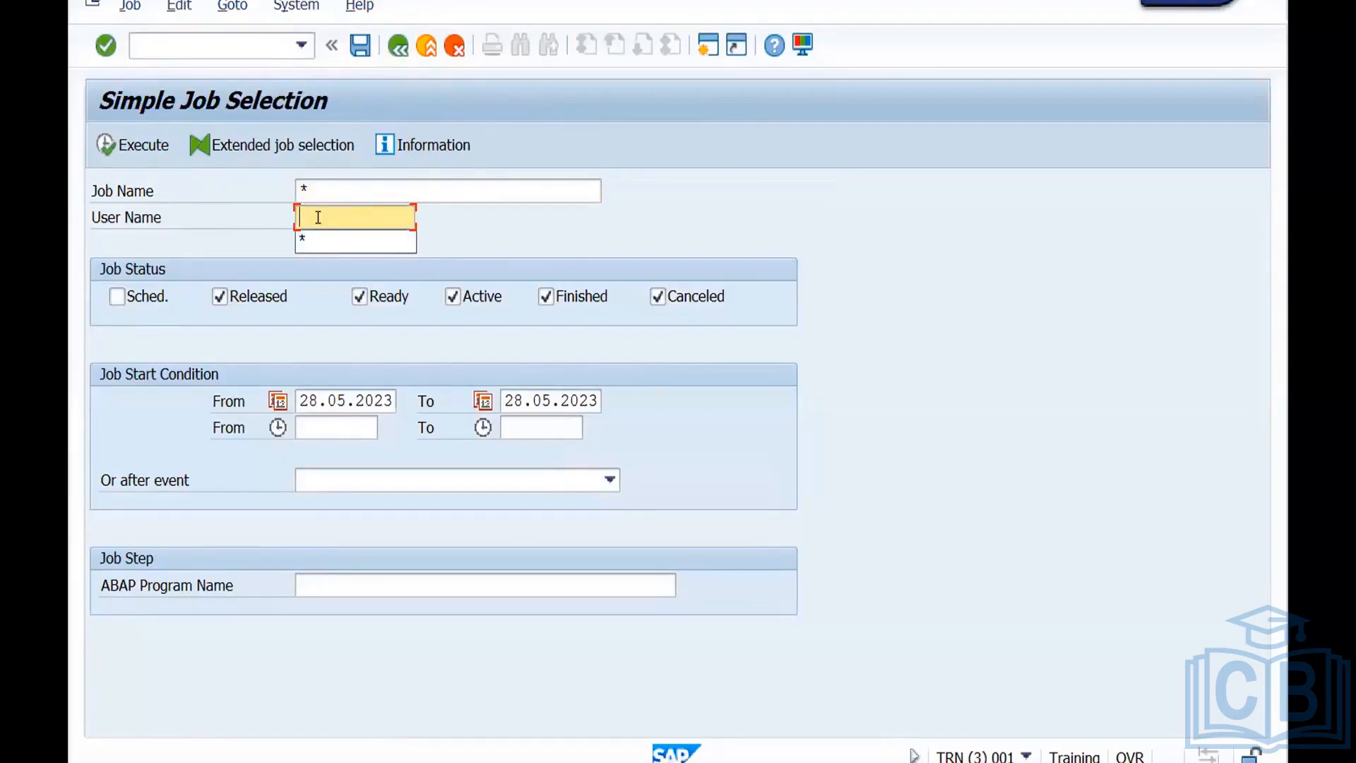
pyautogui.write('Sanjay')
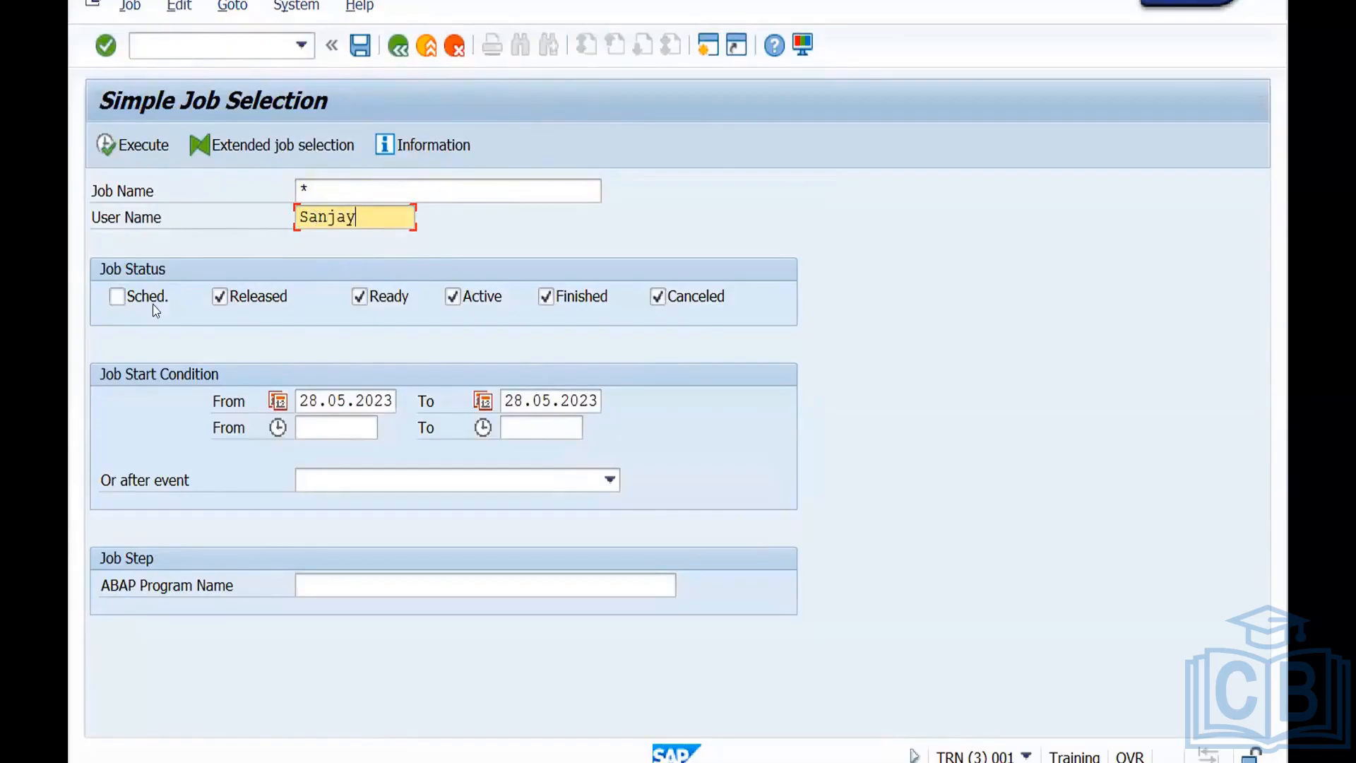
pyautogui.click(118, 296)
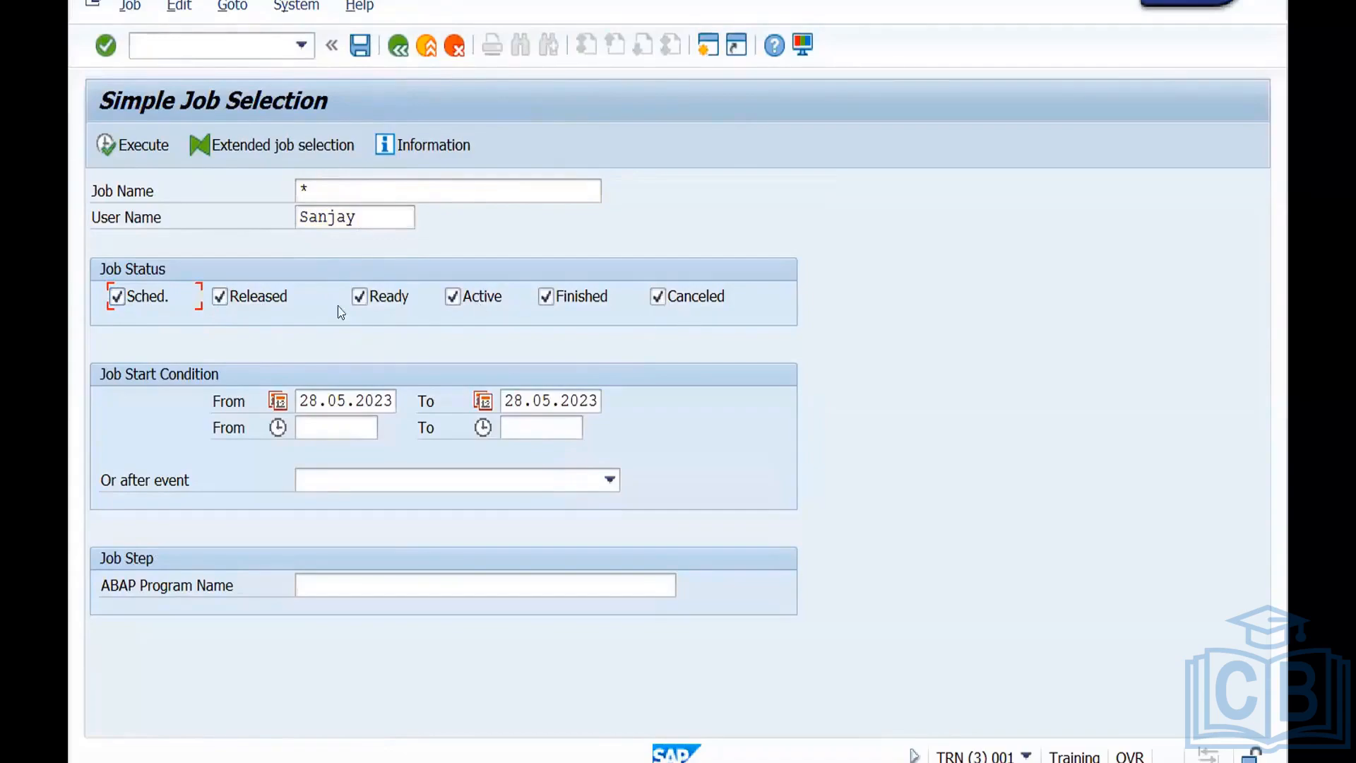
pyautogui.click(129, 147)
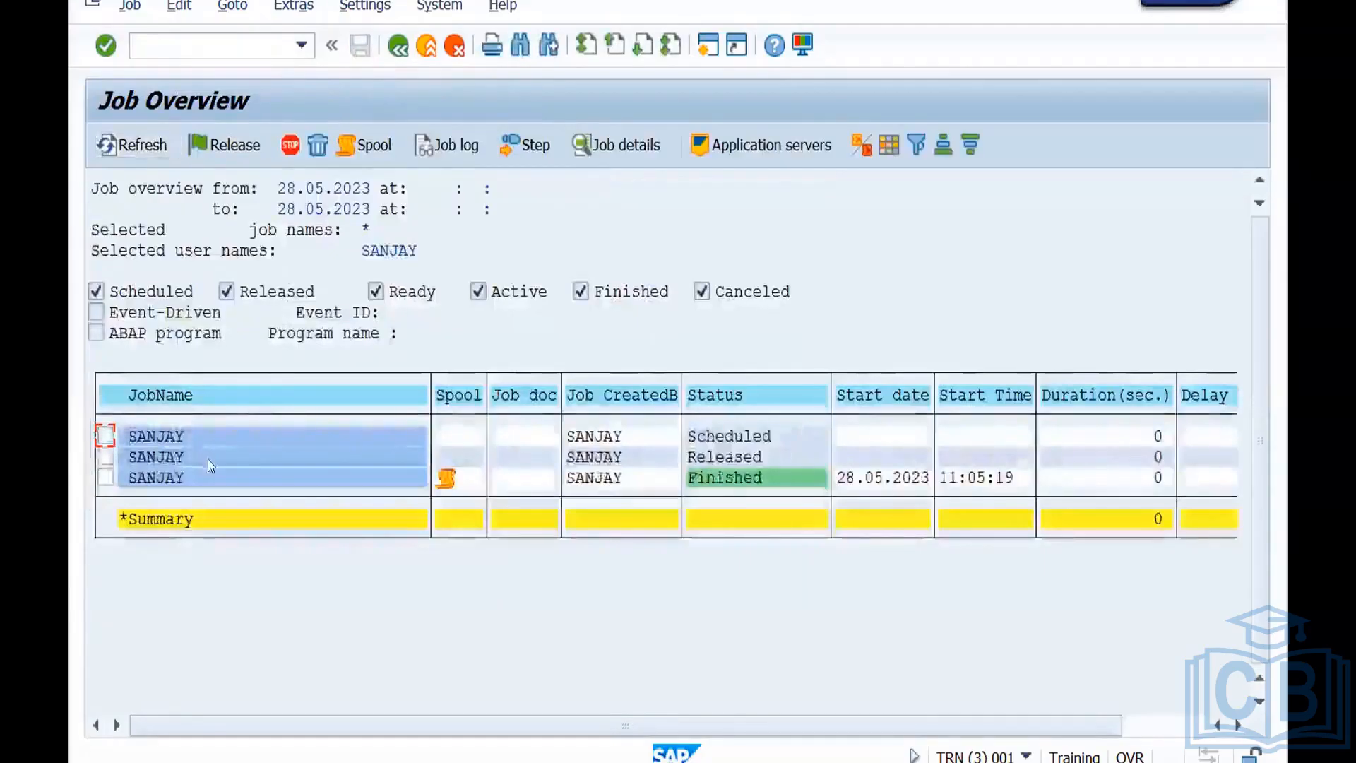
# Select the finished job, view its job log, and return to the job overview.
pyautogui.click(208, 459)
pyautogui.click(216, 477)
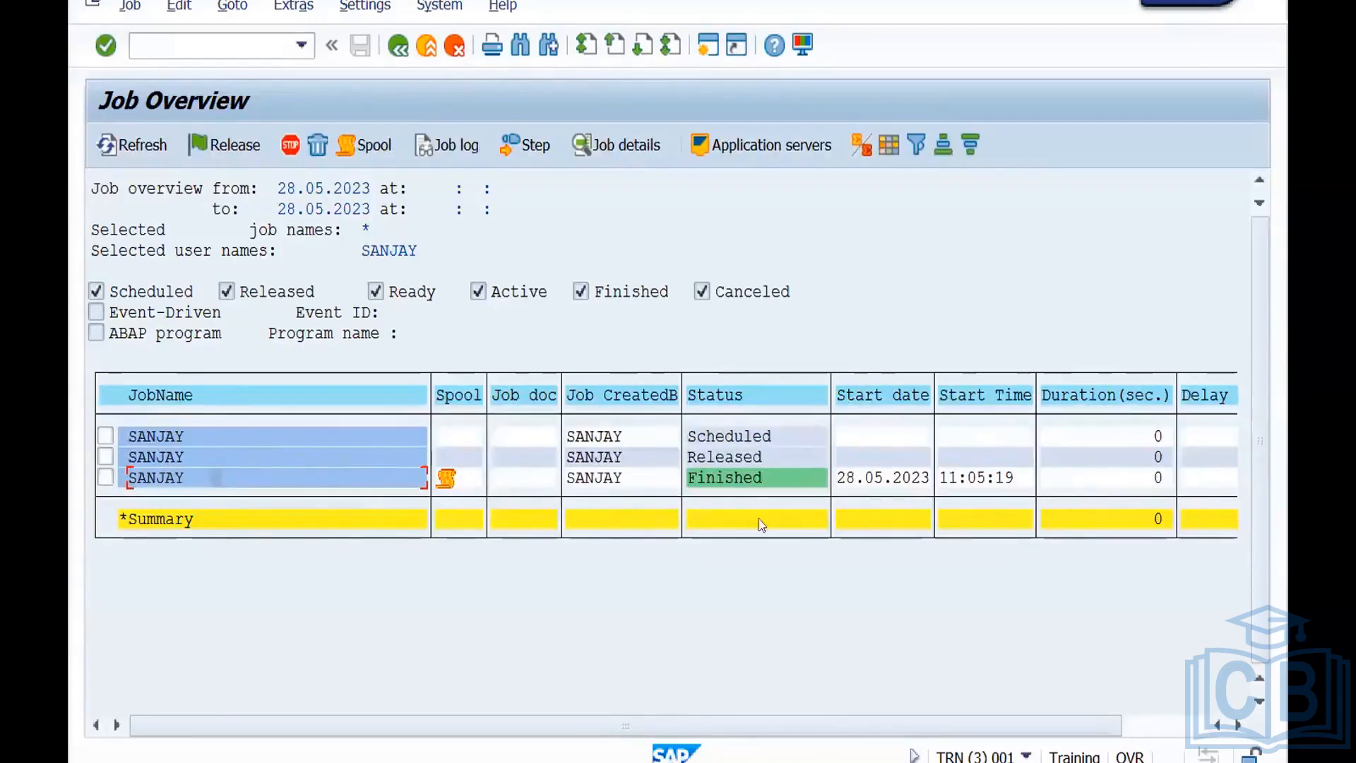
pyautogui.click(105, 478)
pyautogui.click(455, 141)
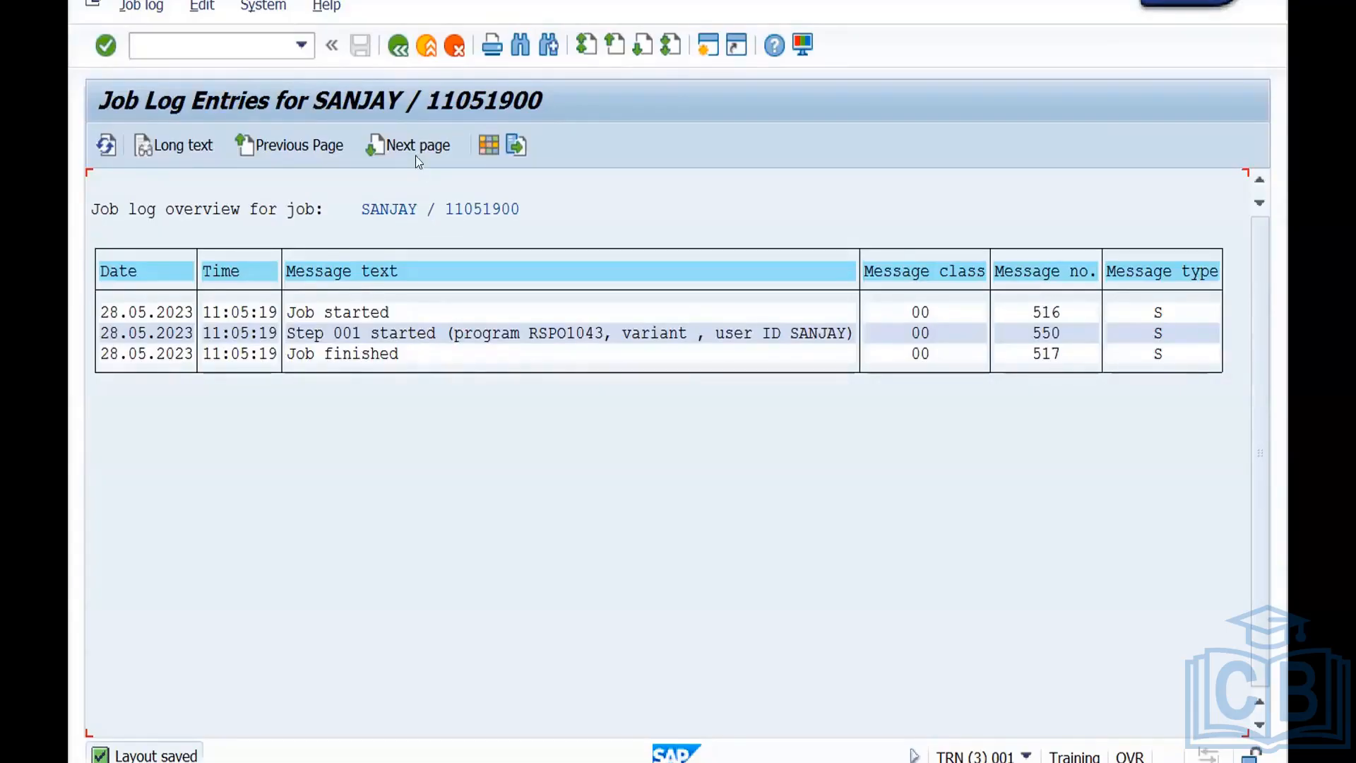
pyautogui.click(397, 46)
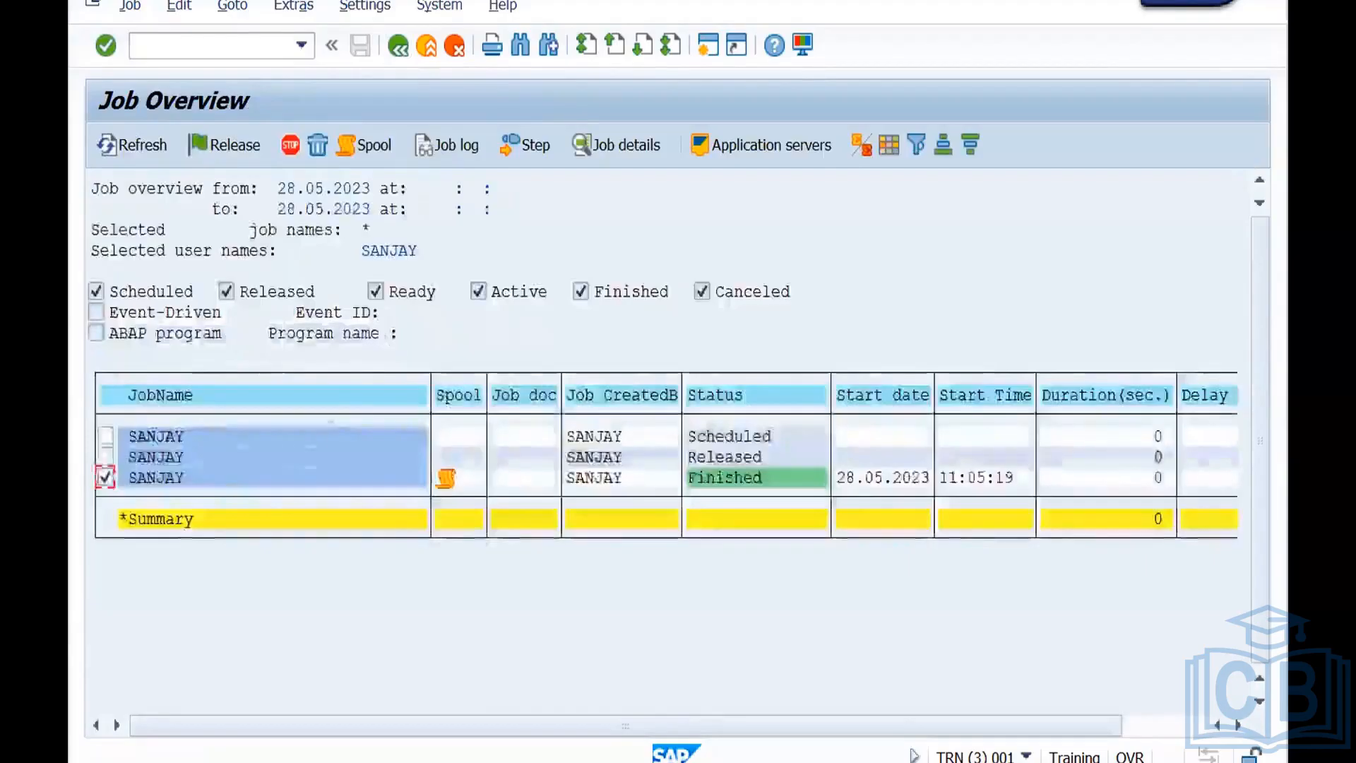
# Open the finished job's spool request, look through its output, and return to SAP Easy Access.
pyautogui.click(368, 145)
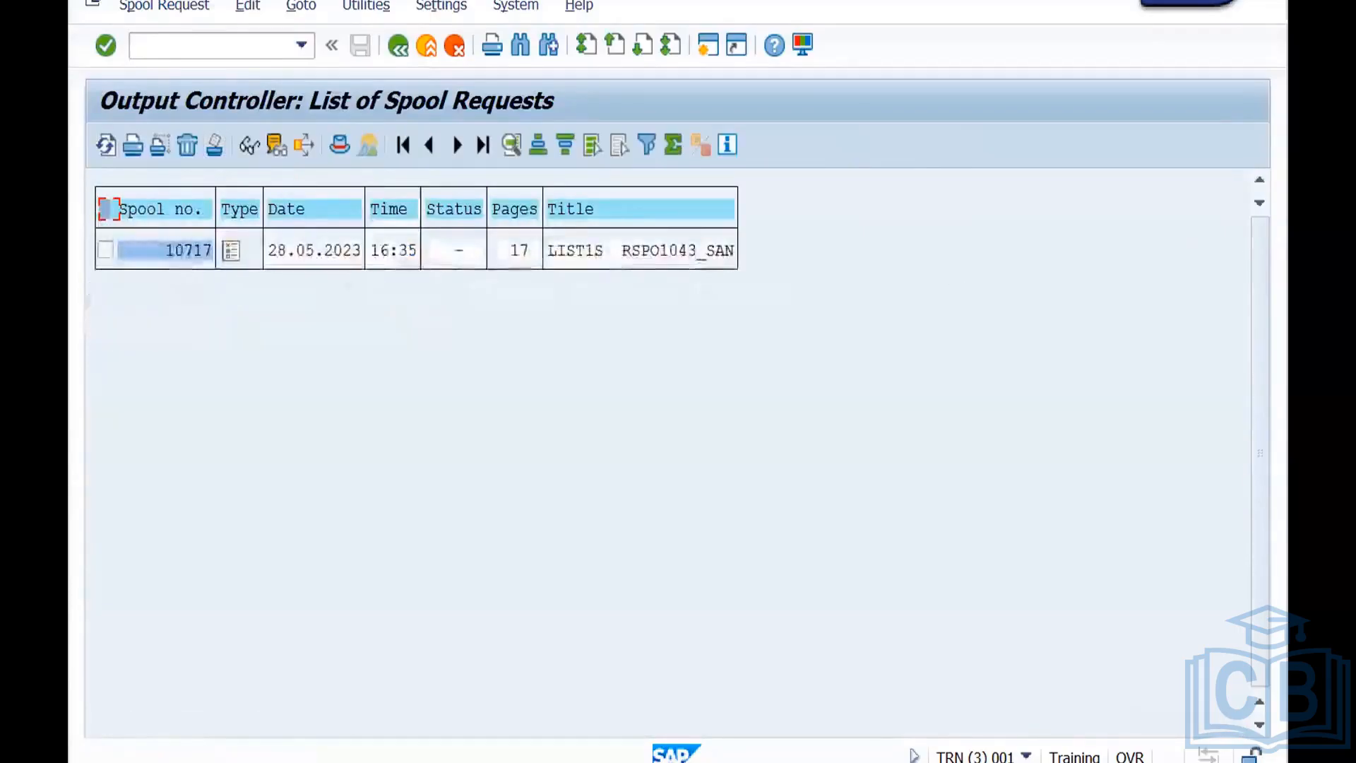
pyautogui.click(232, 259)
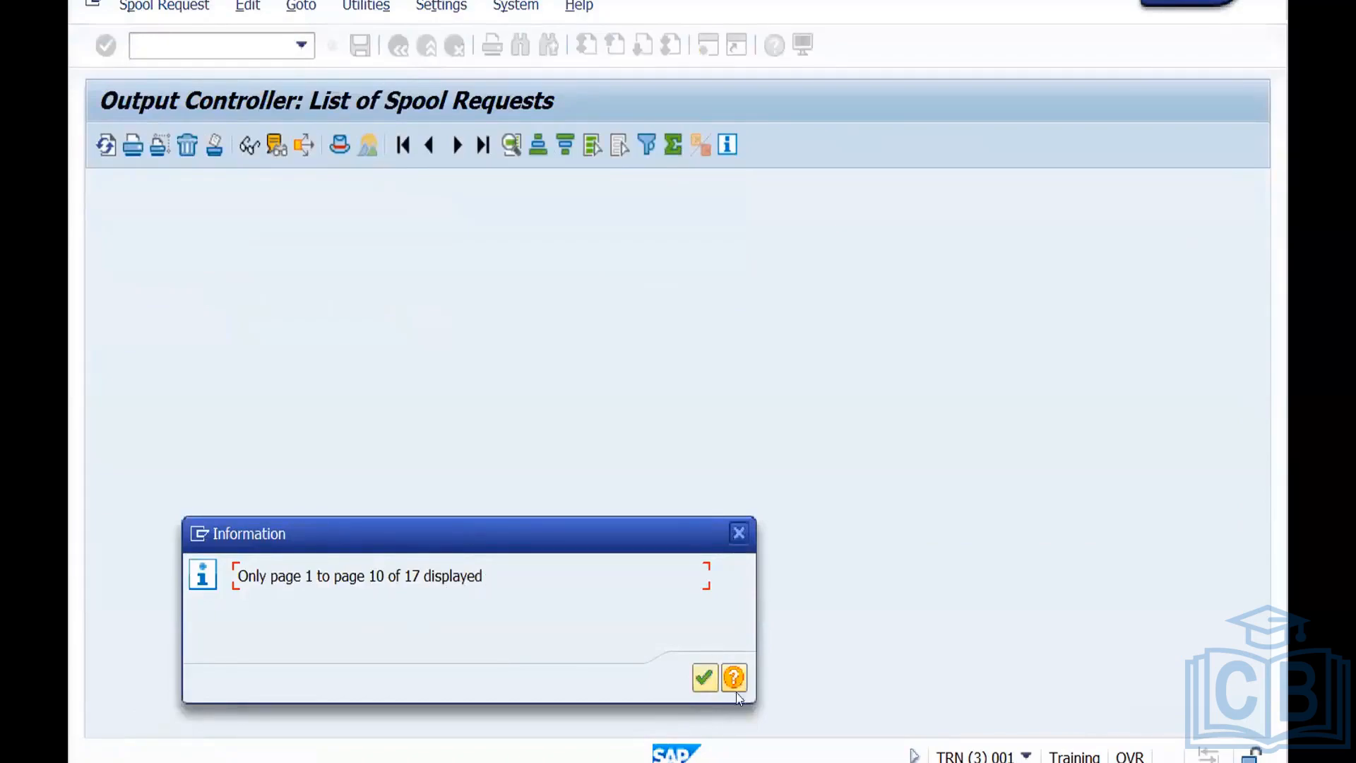
pyautogui.click(704, 678)
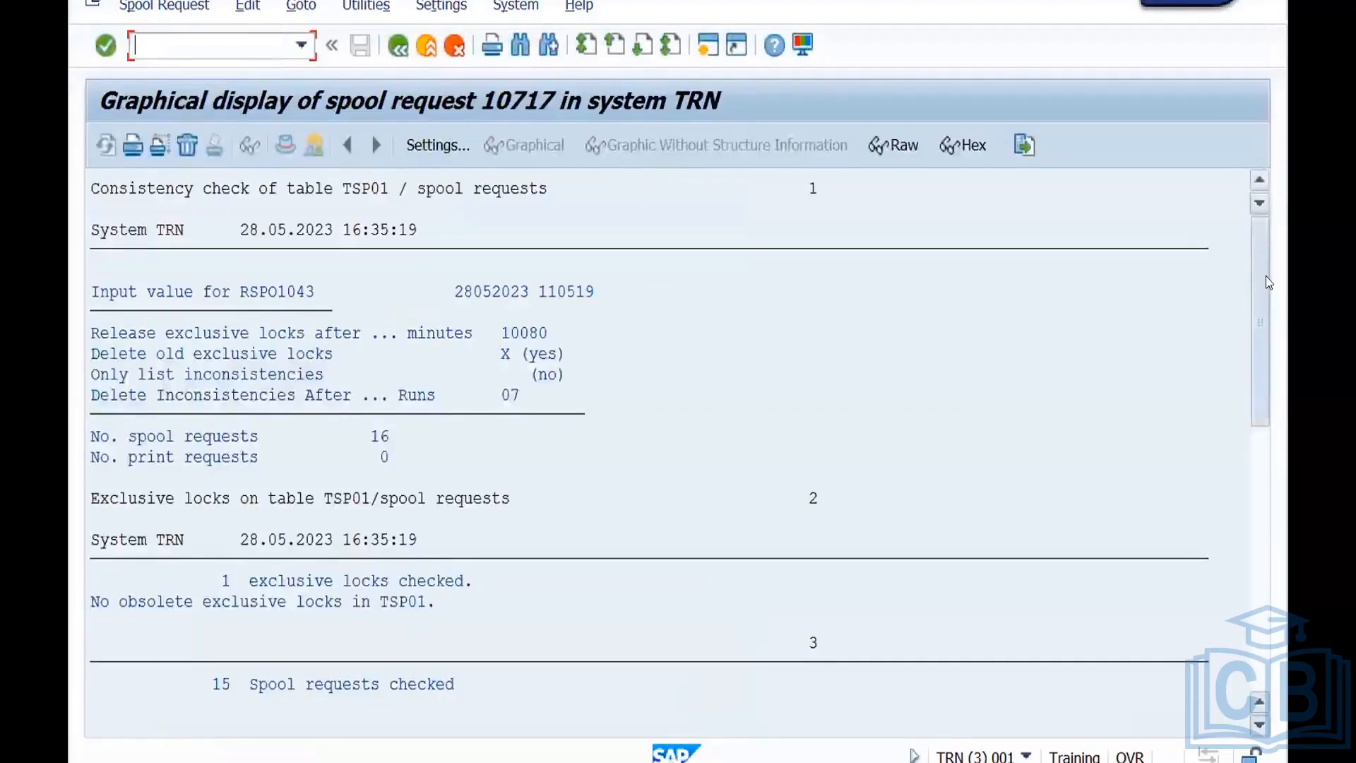
pyautogui.moveTo(1265, 249); pyautogui.dragTo(1248, 589)
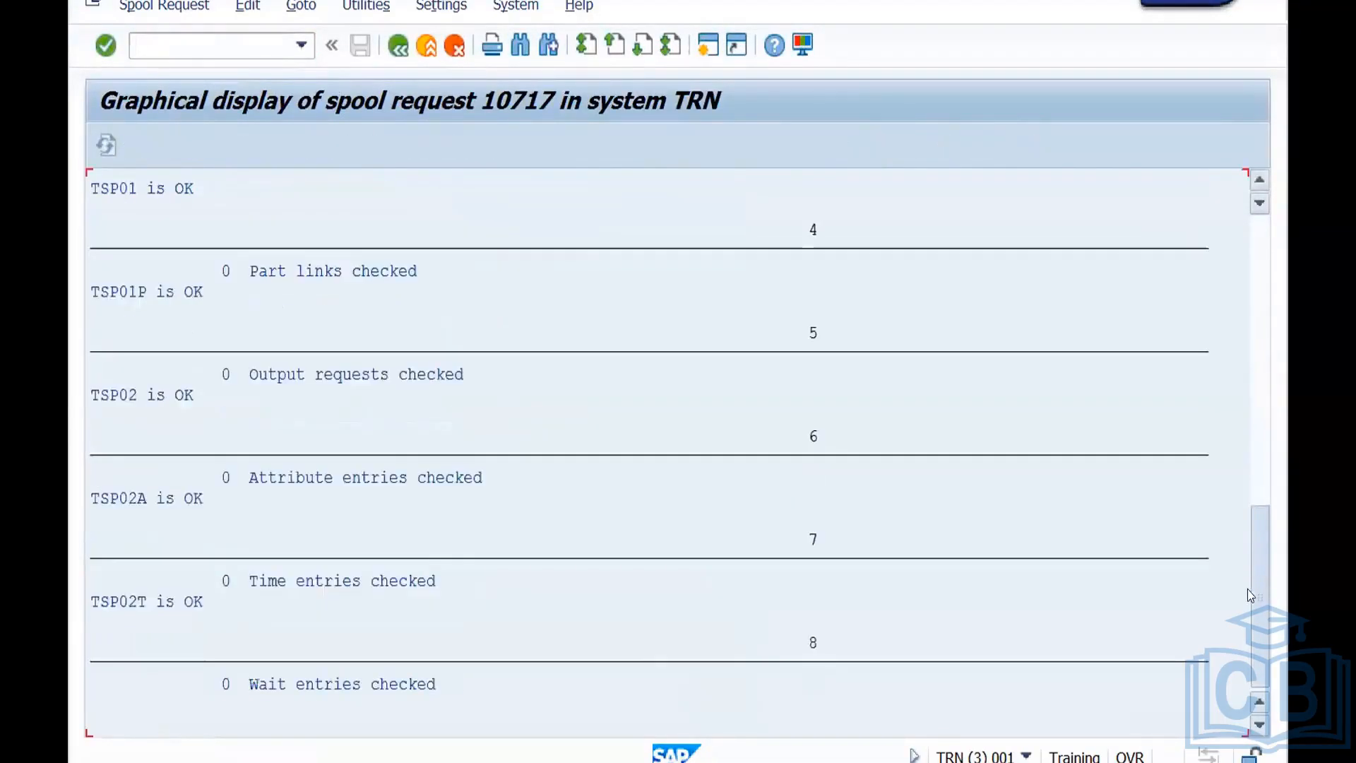
pyautogui.moveTo(1252, 240); pyautogui.dragTo(1249, 237)
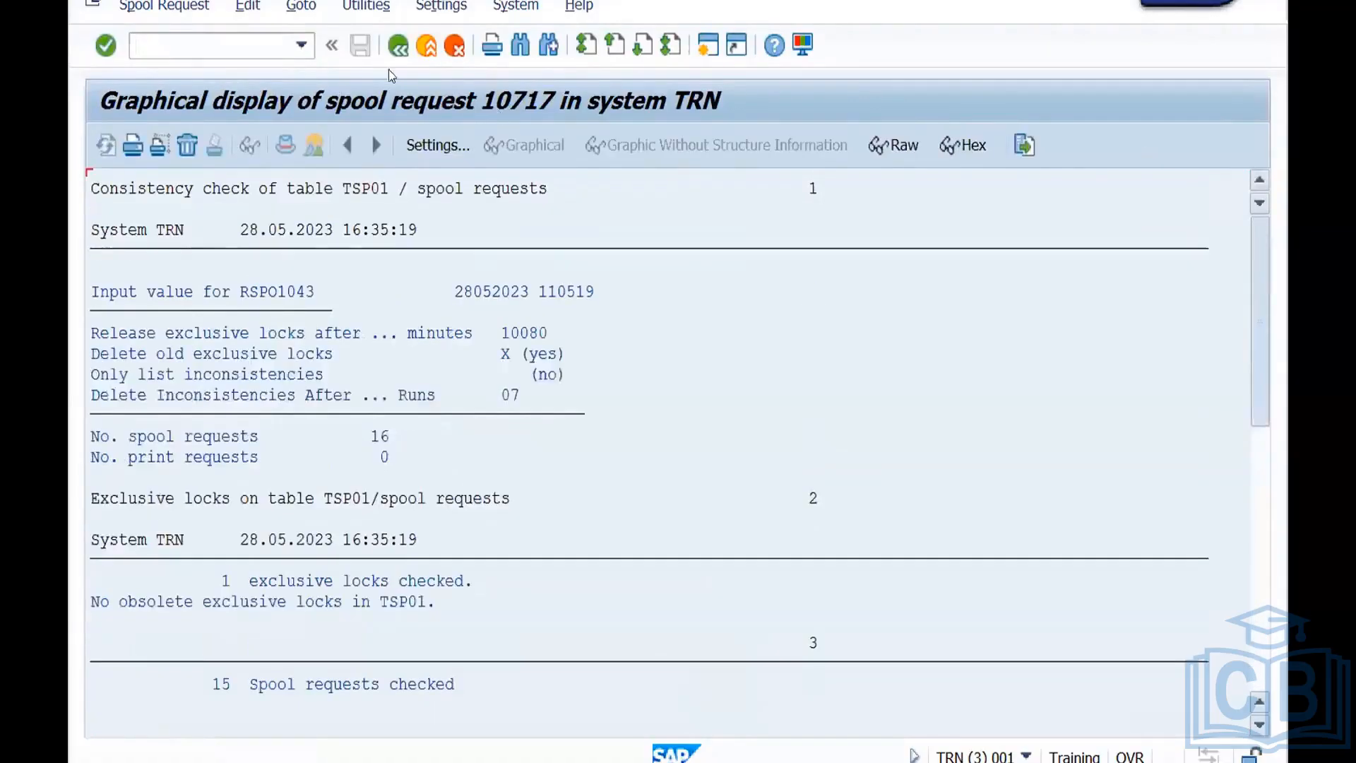
pyautogui.click(399, 54)
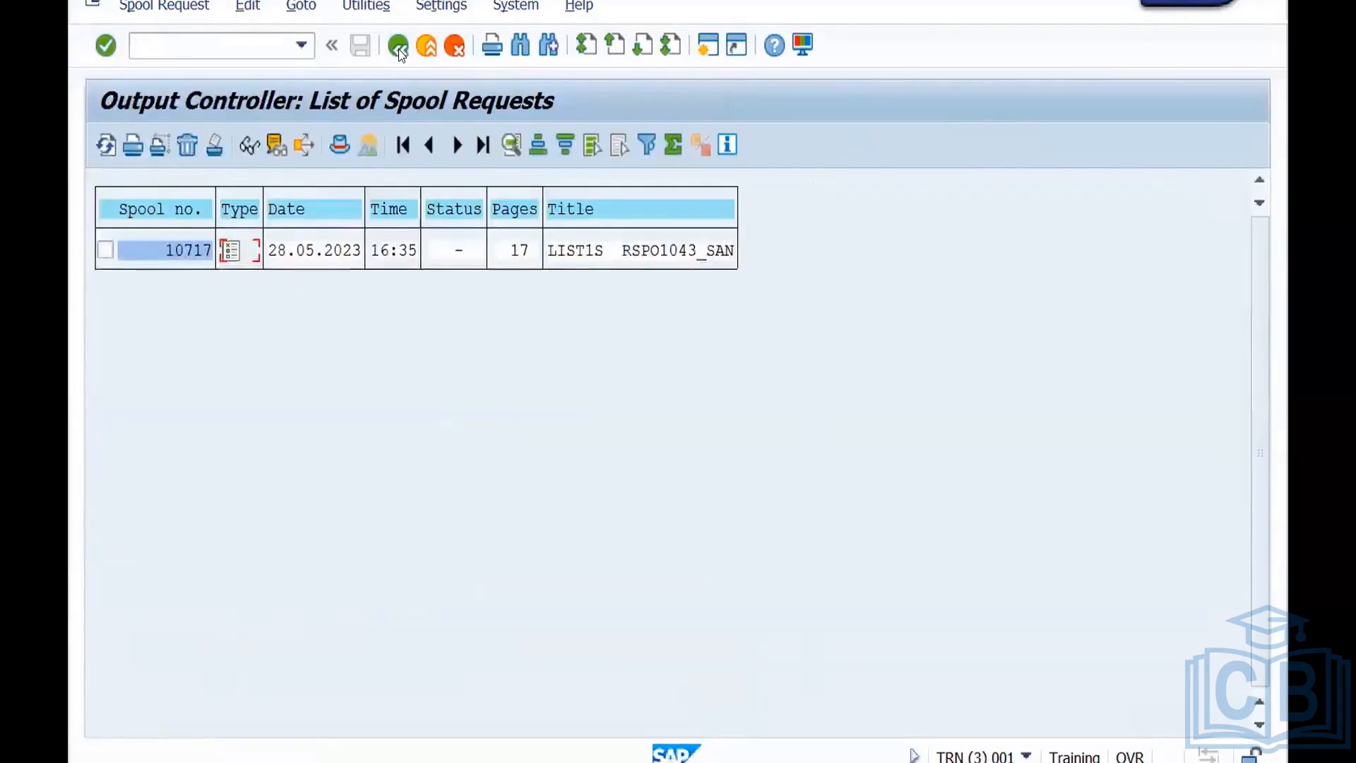
pyautogui.click(398, 49)
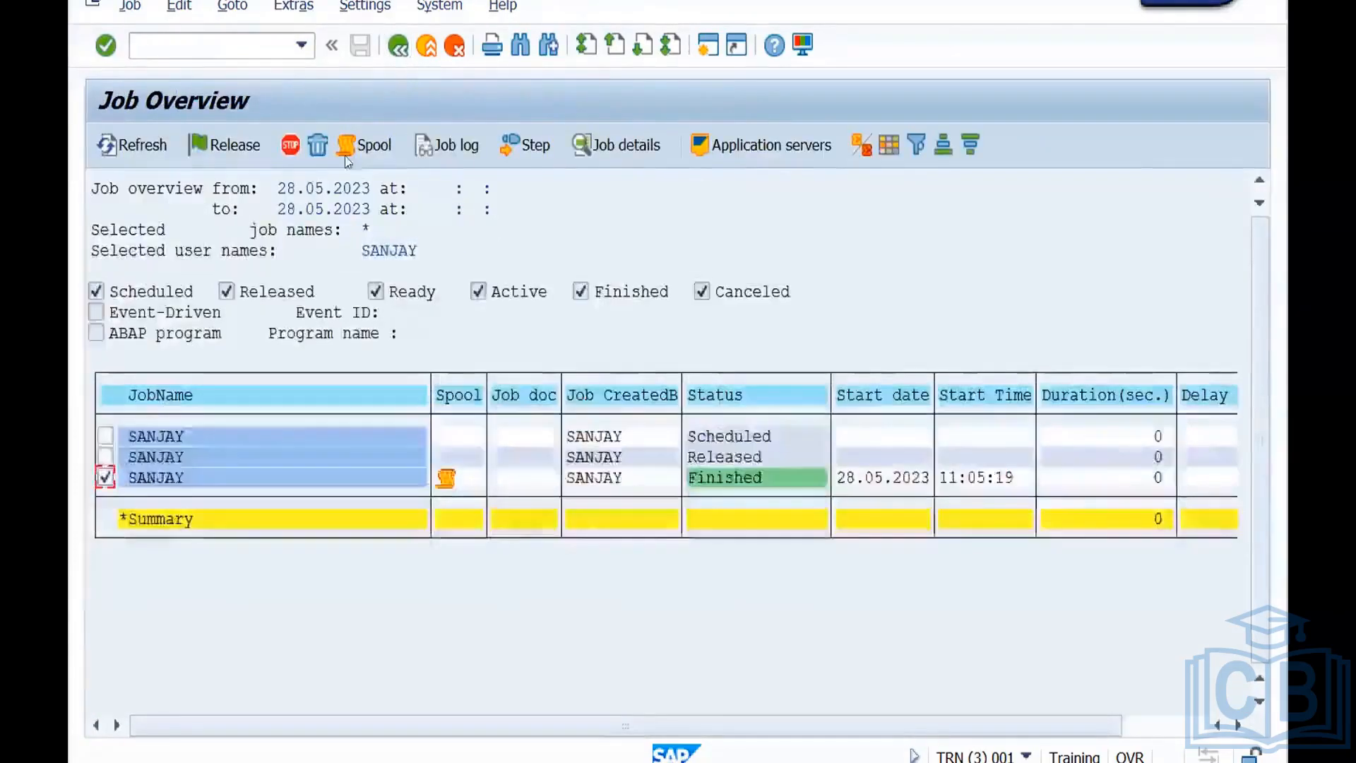
pyautogui.click(395, 52)
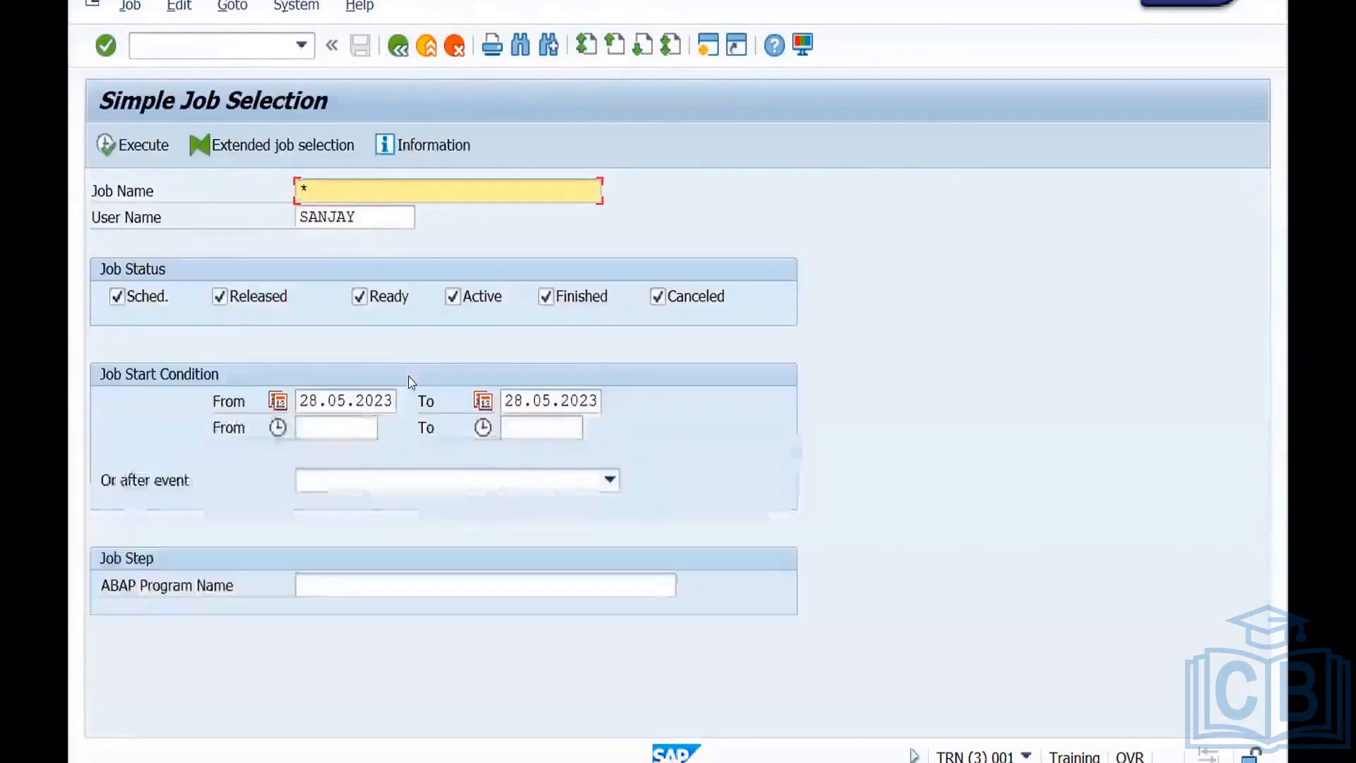
pyautogui.click(399, 47)
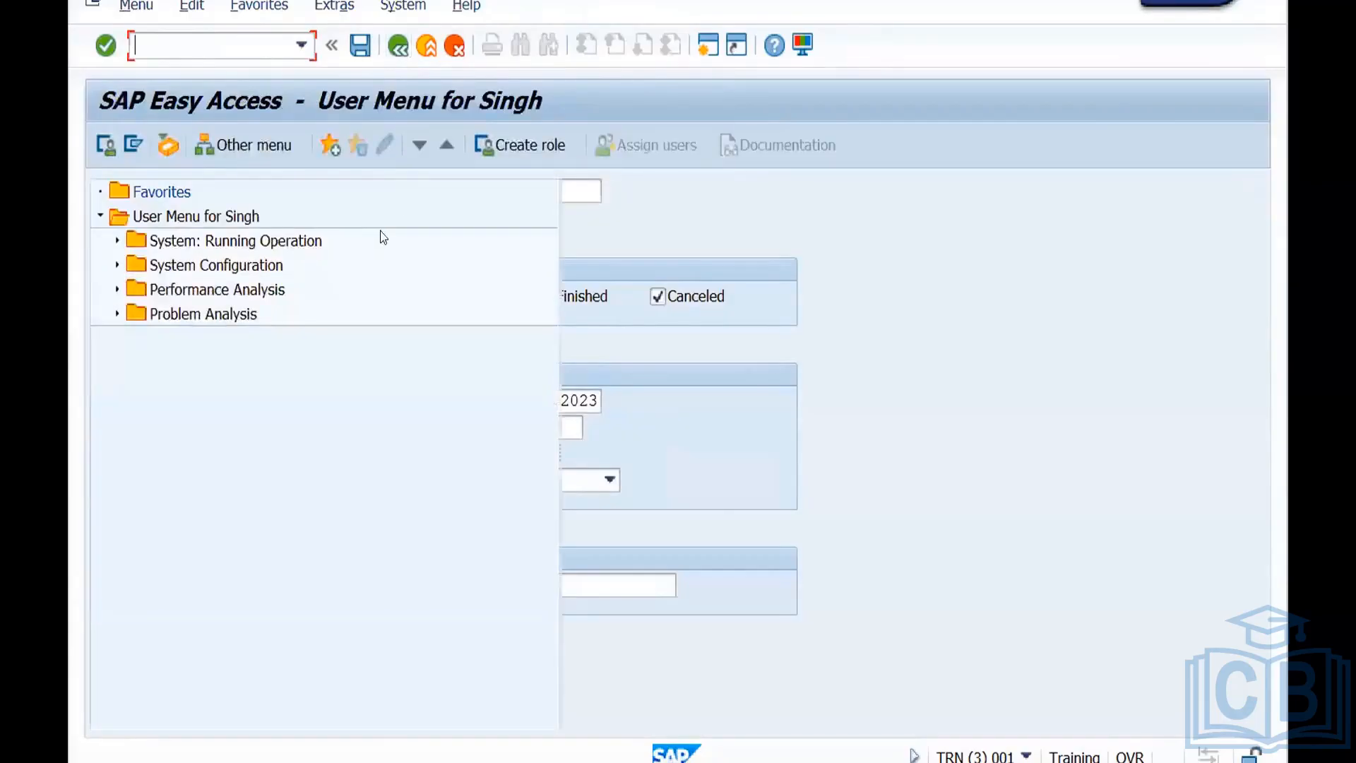
# Switch to the Miro whiteboard and draw a rectangle below the Server A label, beside the background job notes.
pyautogui.press('super+Tab')
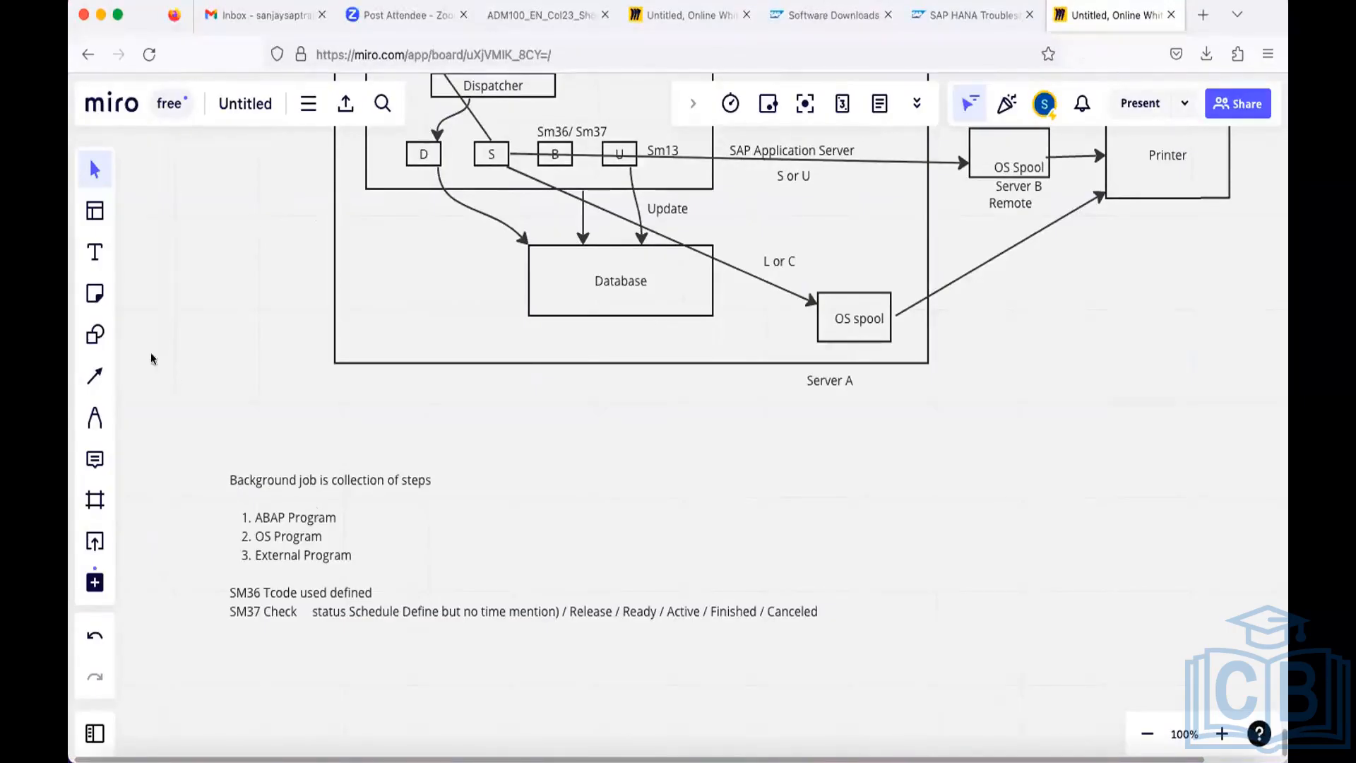
pyautogui.click(94, 334)
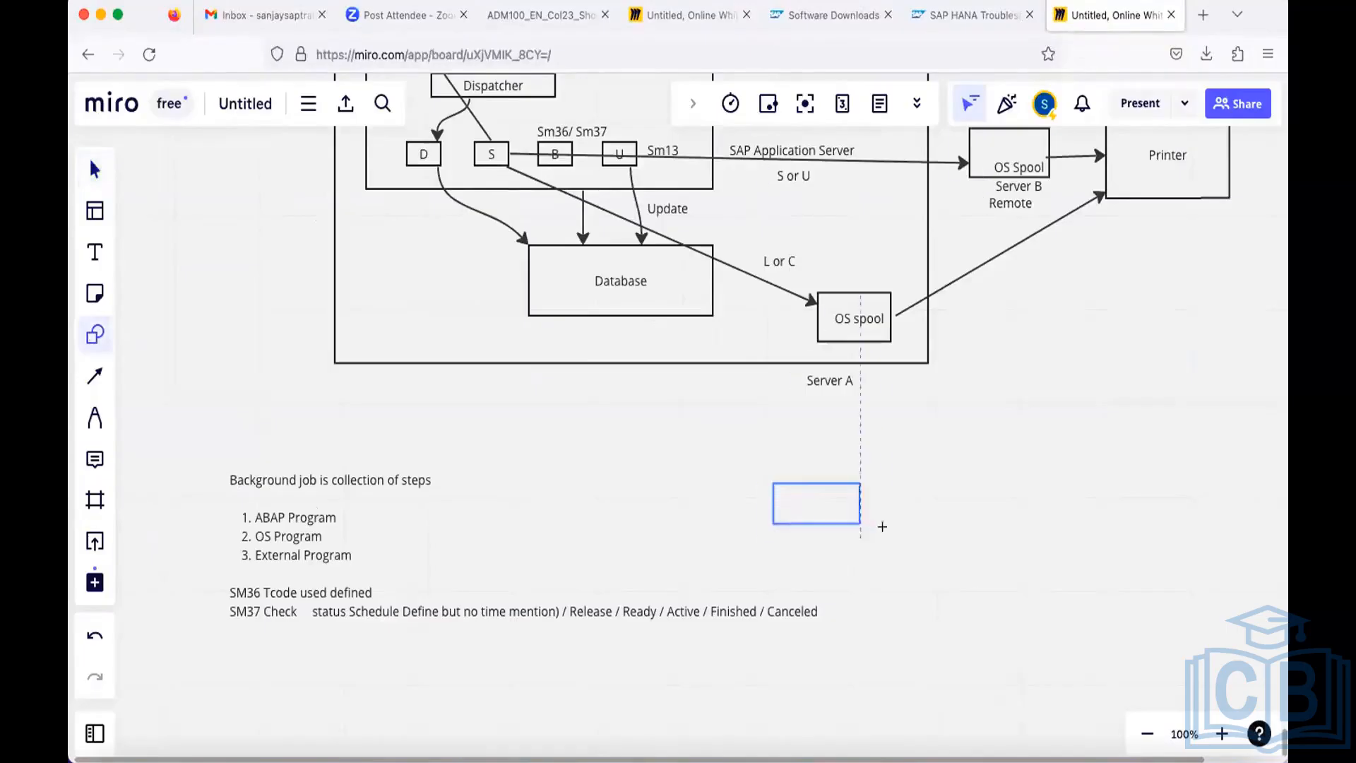
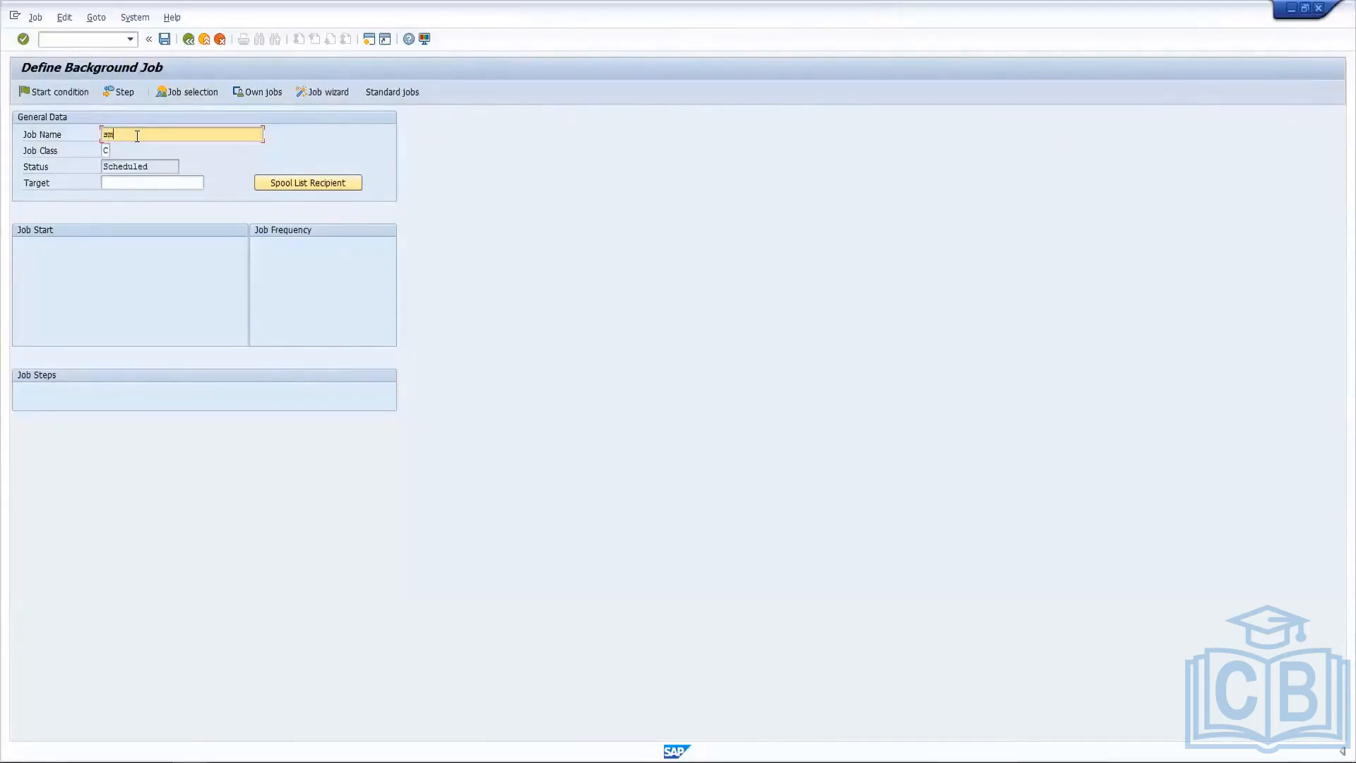
# Clear the job name, open transaction SM50, and examine the background (BTC) work processes.
pyautogui.press('BackSpace')
pyautogui.press('BackSpace')
pyautogui.click(80, 41)
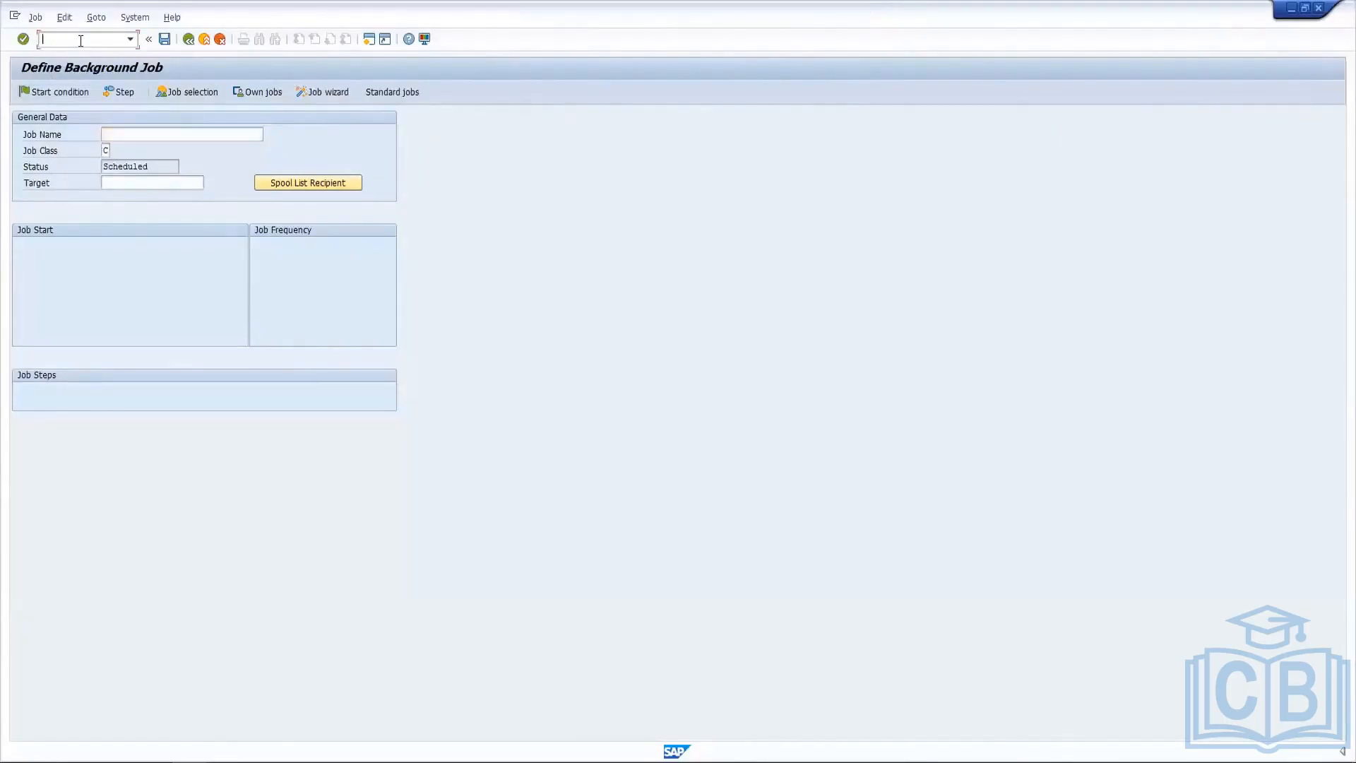
pyautogui.write('/nsm50')
pyautogui.press('Return')
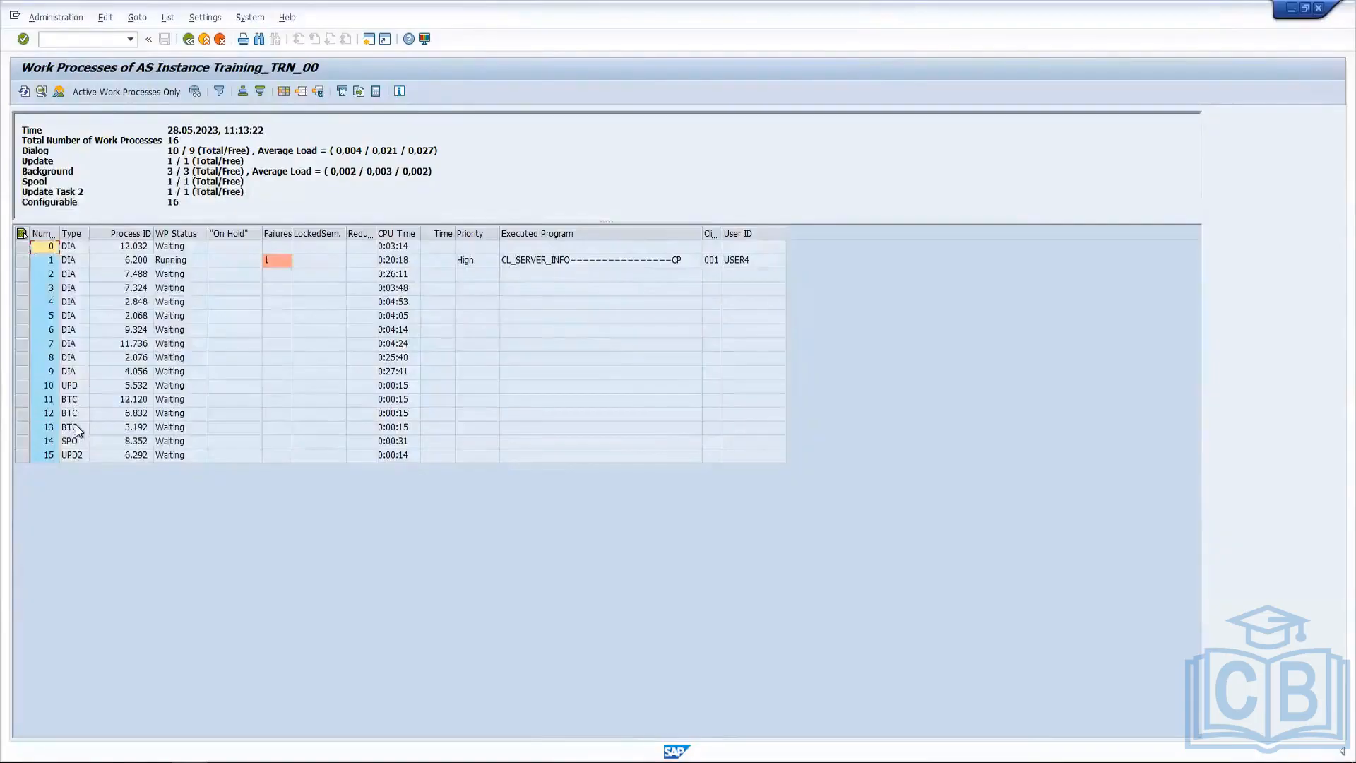
pyautogui.click(77, 400)
pyautogui.click(79, 430)
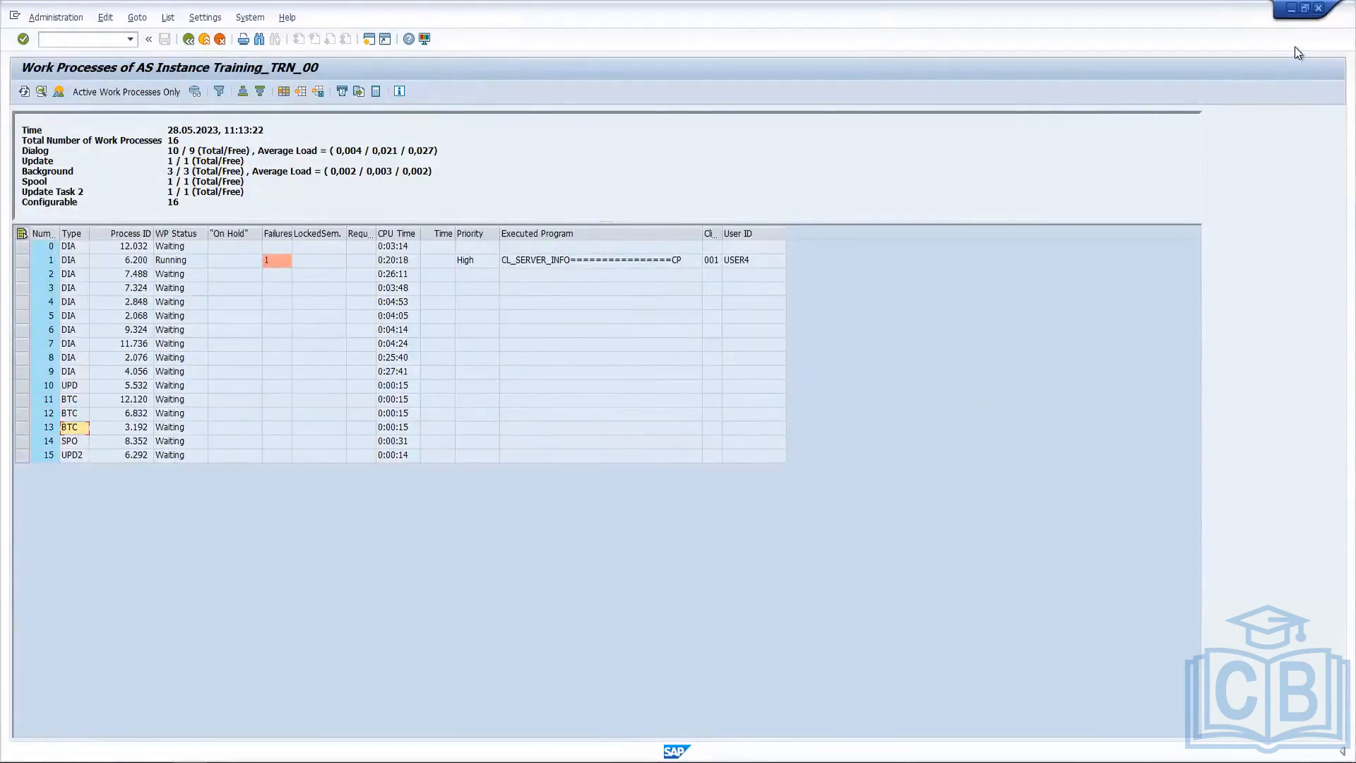
# Return to the SAP work process session and open transaction SM36 to define a background job.
pyautogui.click(1291, 10)
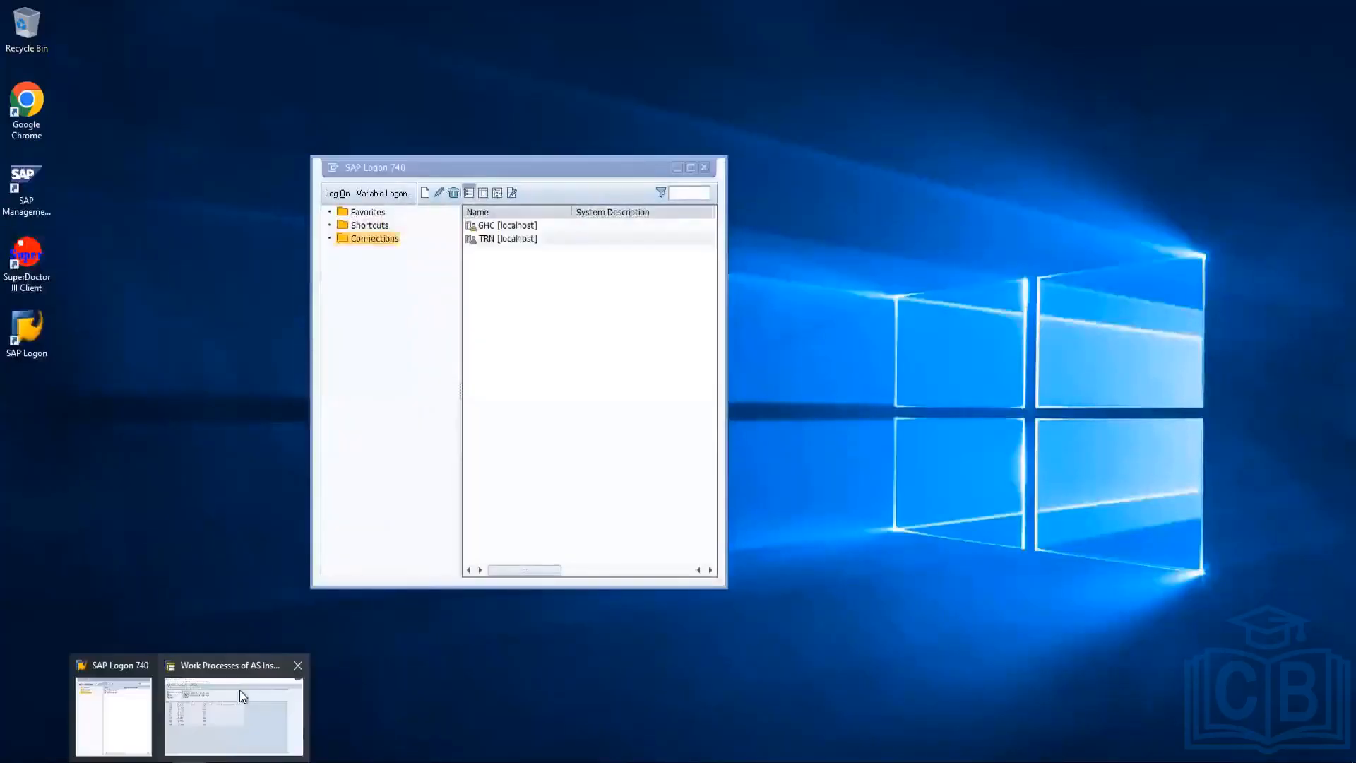
pyautogui.click(233, 713)
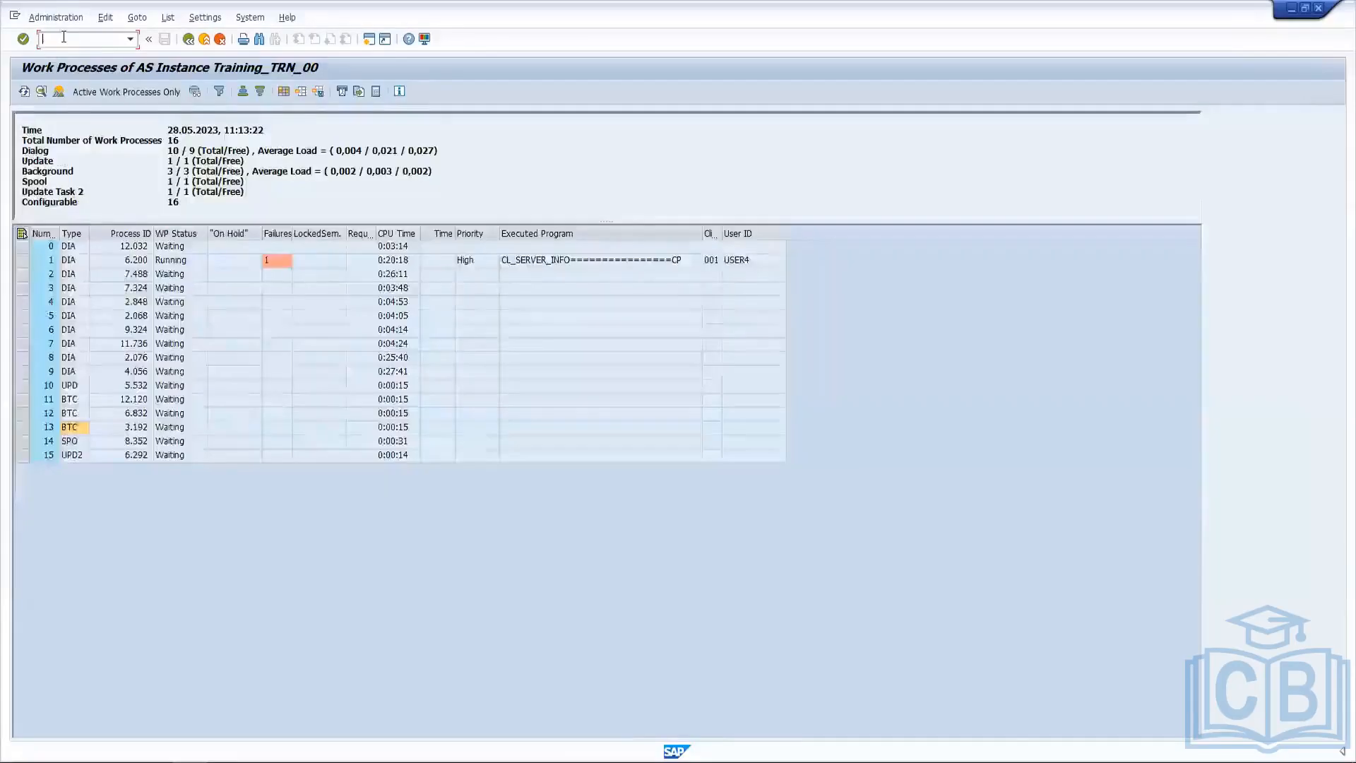
pyautogui.write('/nsm')
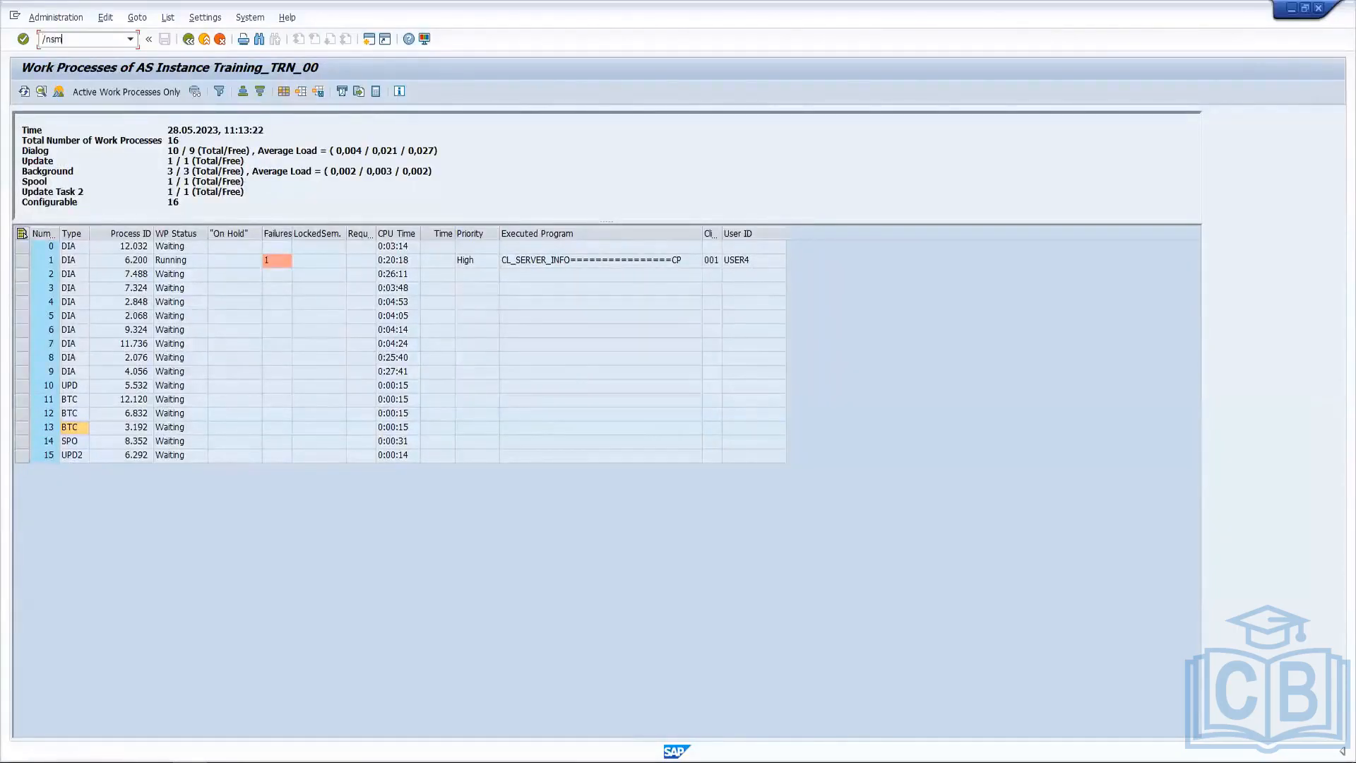
pyautogui.write('36')
pyautogui.press('Return')
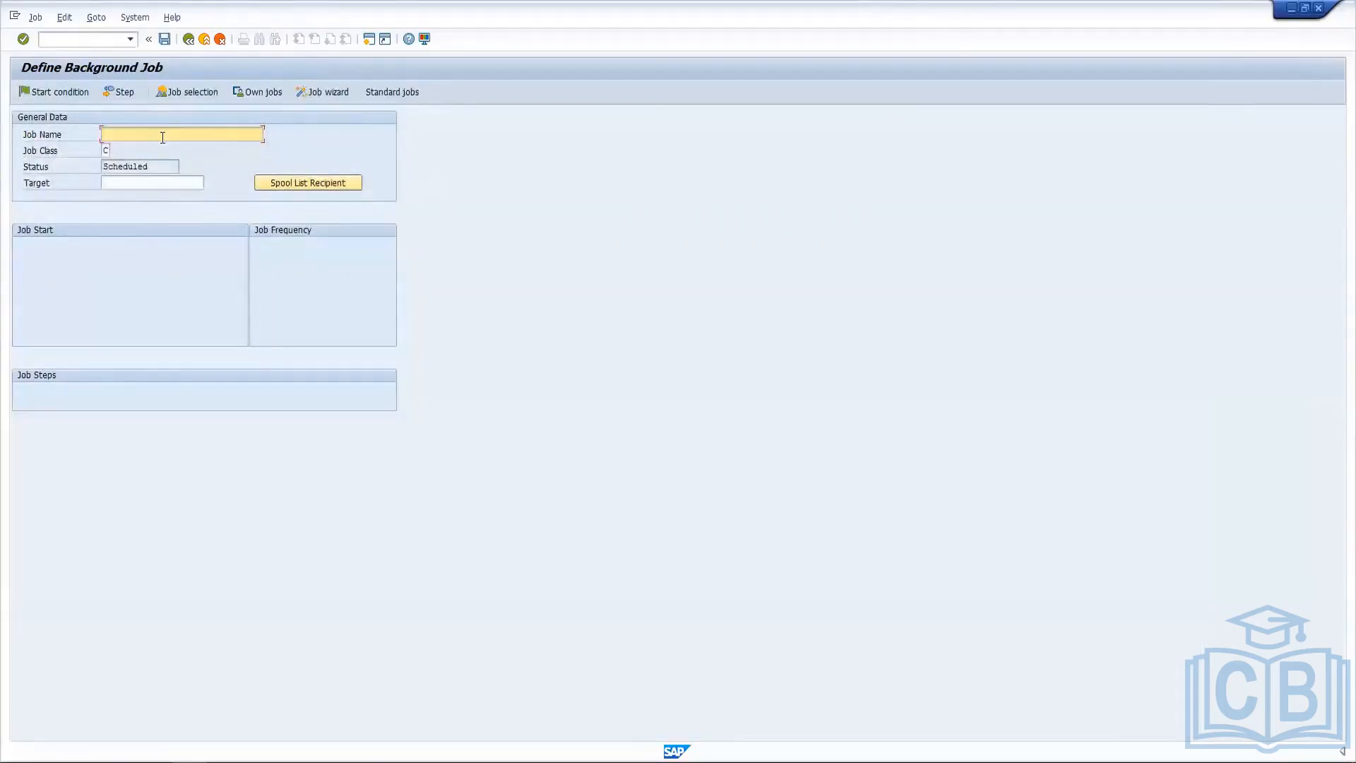
# Enter the job name as JOB plus the person's name, set class A - High priority, and start creating the job step.
pyautogui.write('JOBHASAN')
pyautogui.click(106, 150)
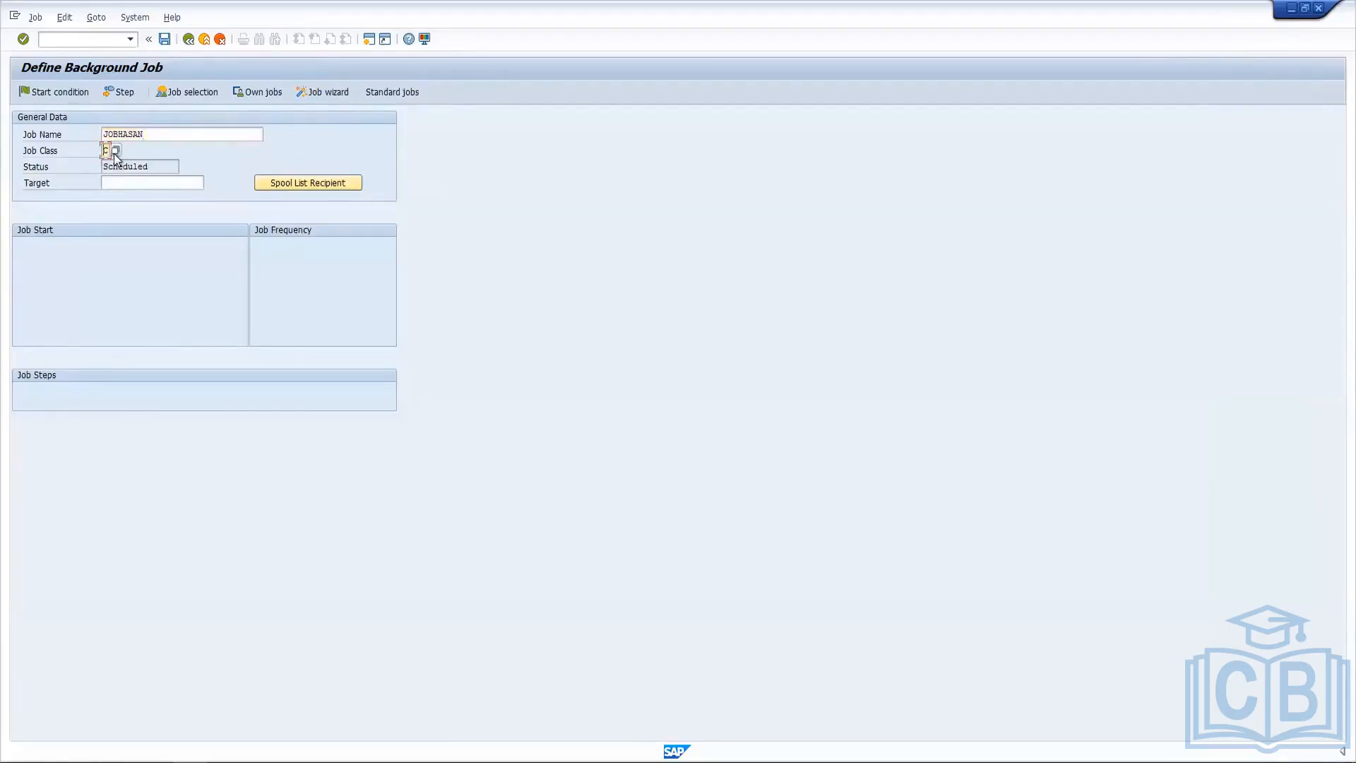
pyautogui.click(113, 153)
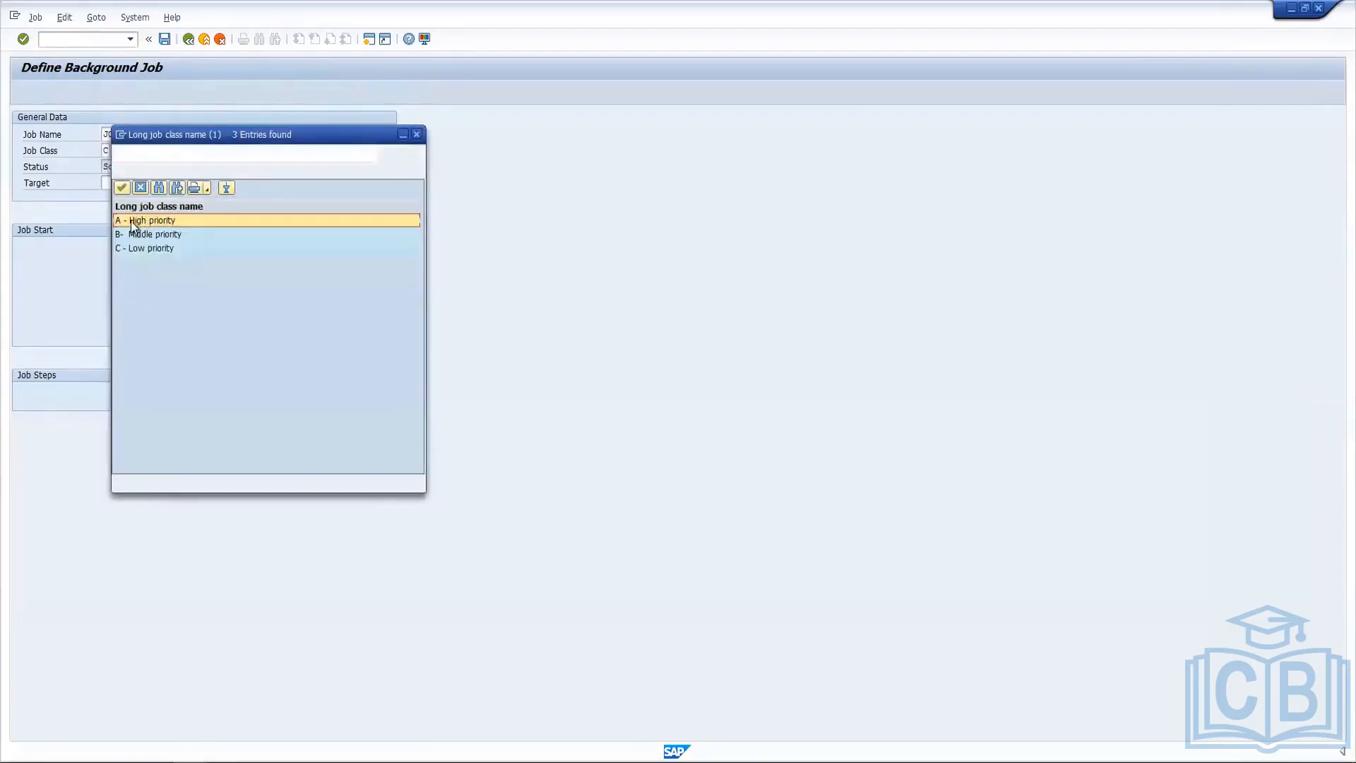
pyautogui.doubleClick(134, 221)
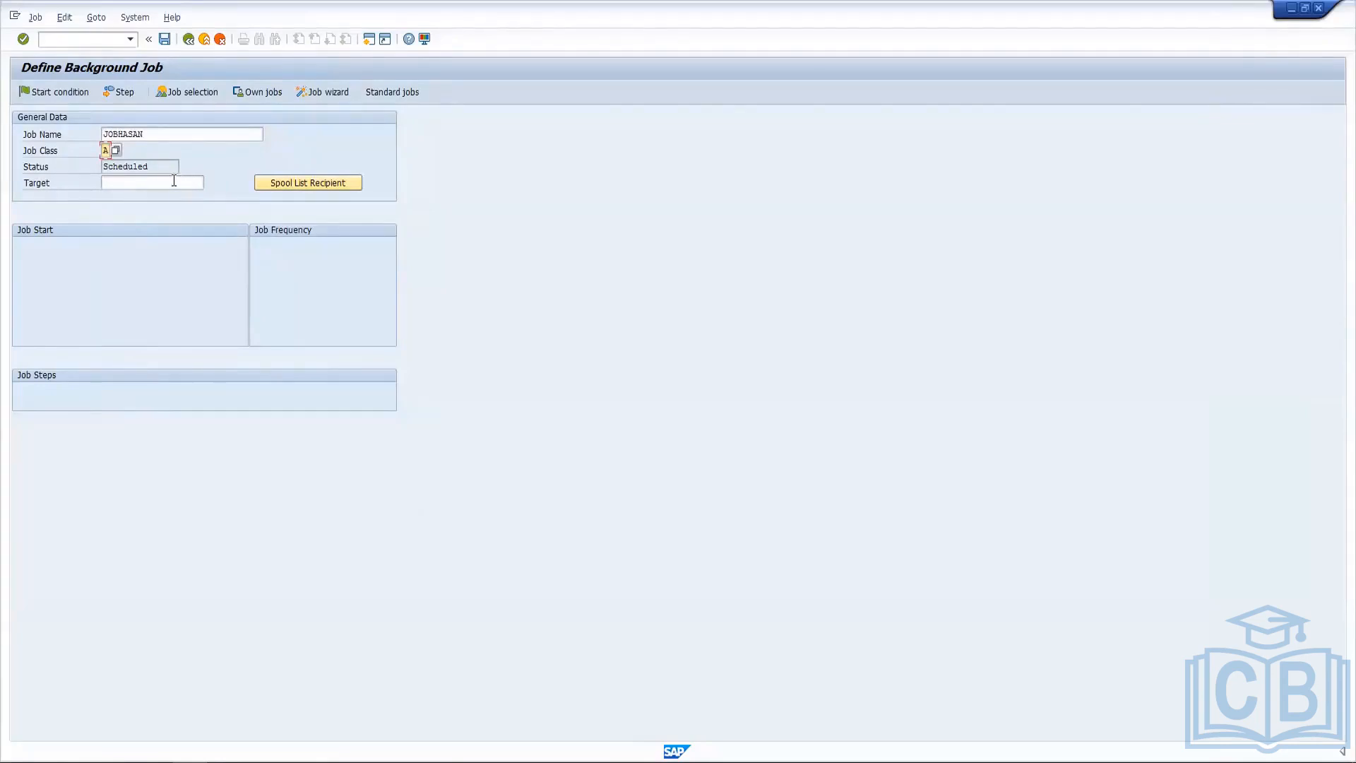
pyautogui.click(120, 93)
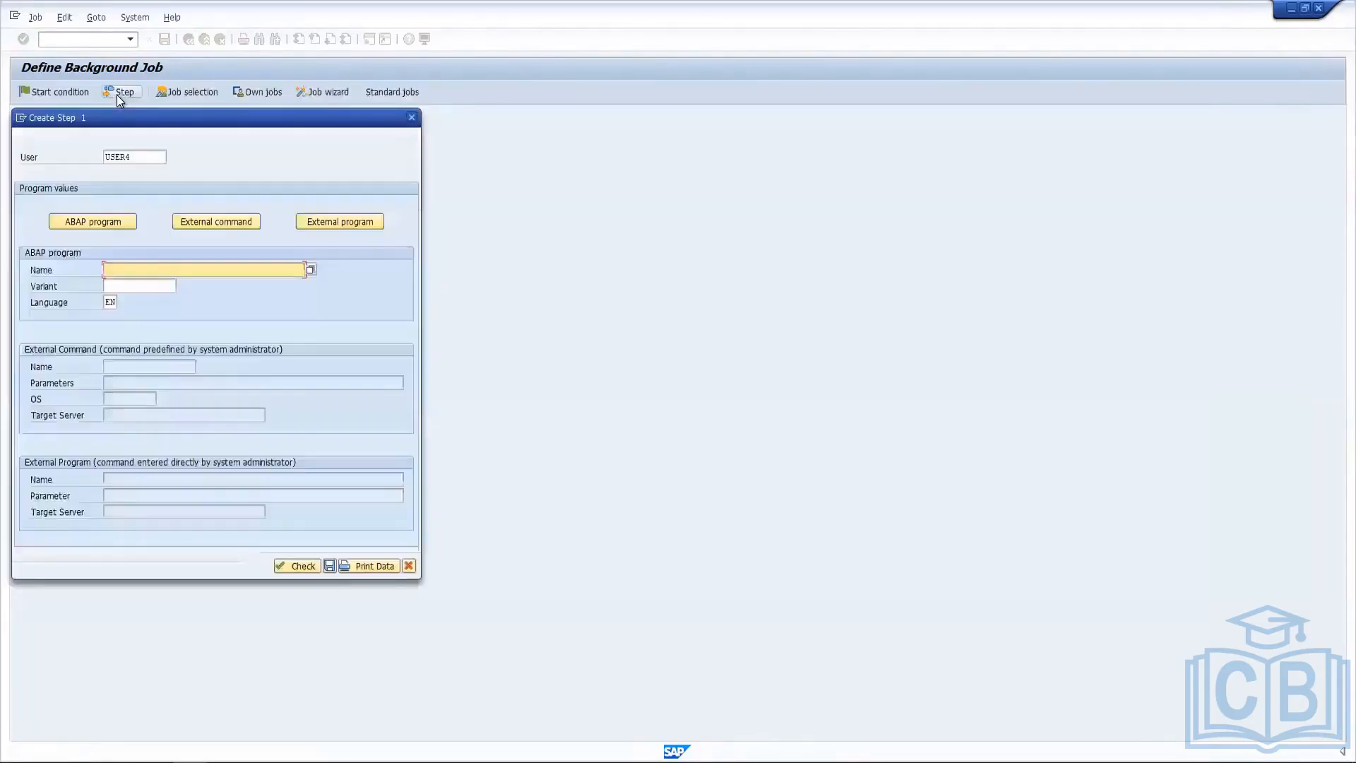
pyautogui.moveTo(254, 123); pyautogui.dragTo(381, 122)
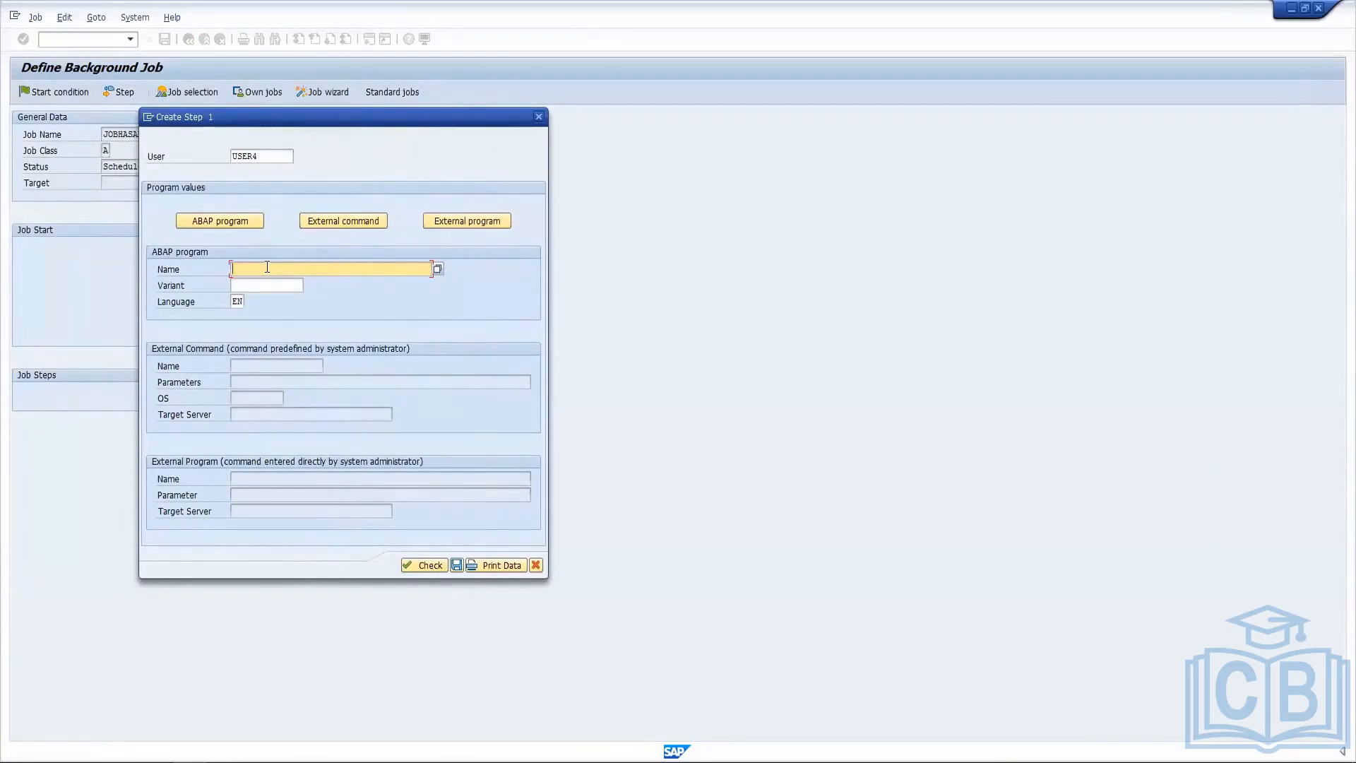
# Try to save the step with the person's name as the ABAP program, and clear the program name.
pyautogui.write('Hasan')
pyautogui.click(455, 564)
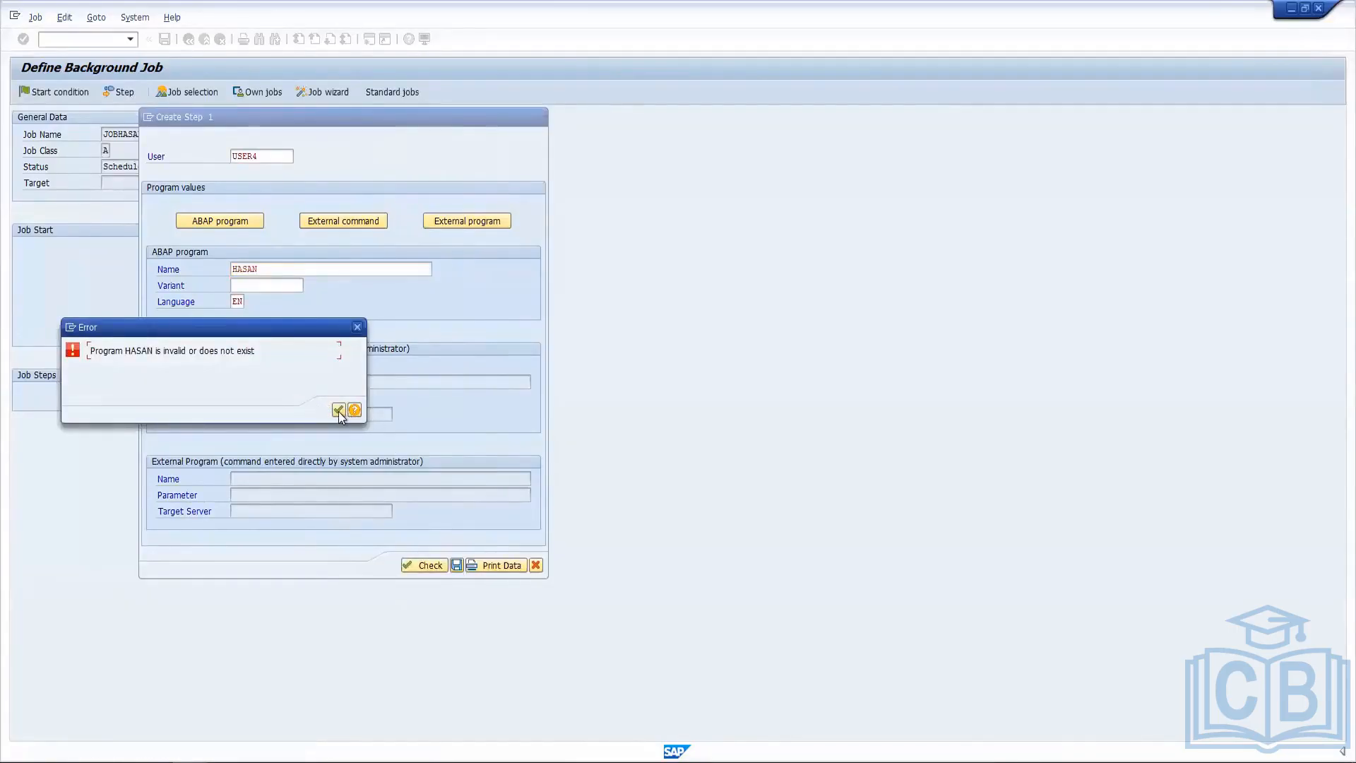
pyautogui.click(339, 412)
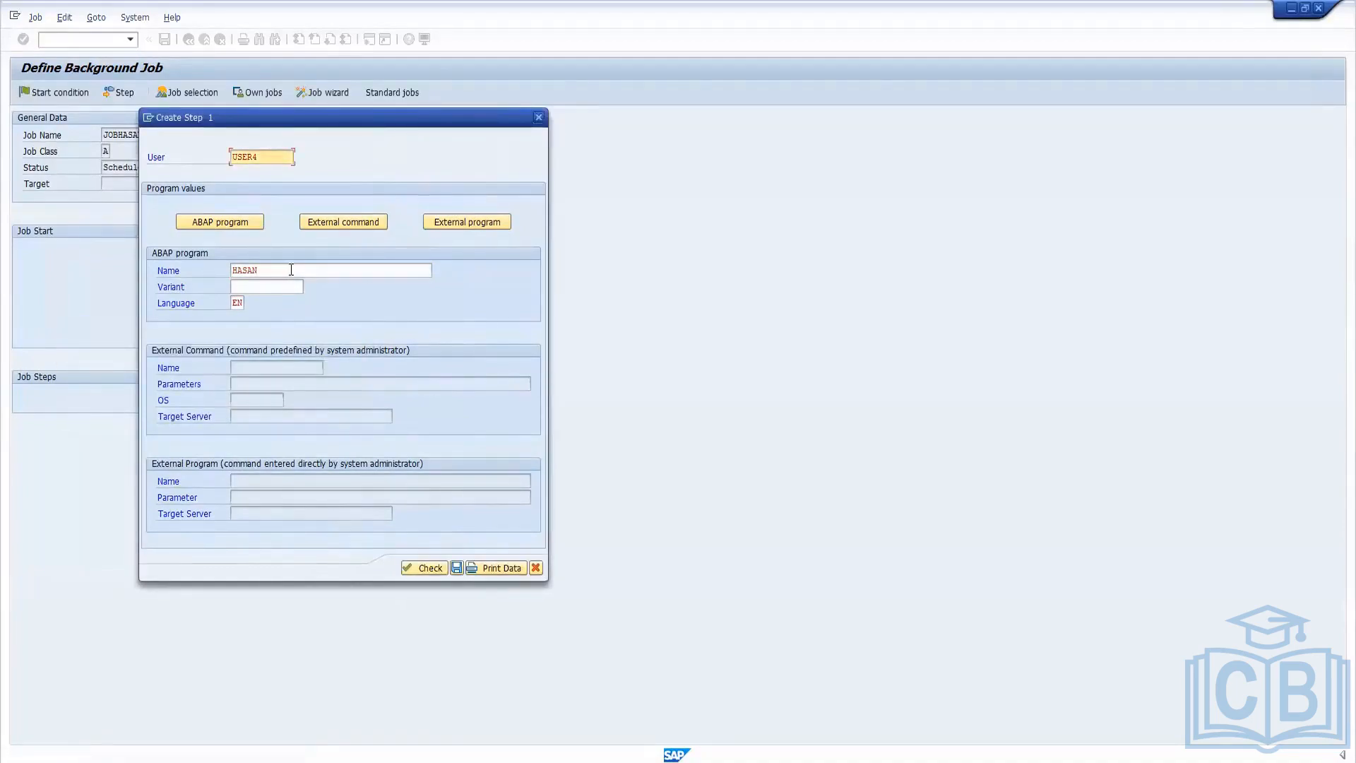
pyautogui.click(456, 568)
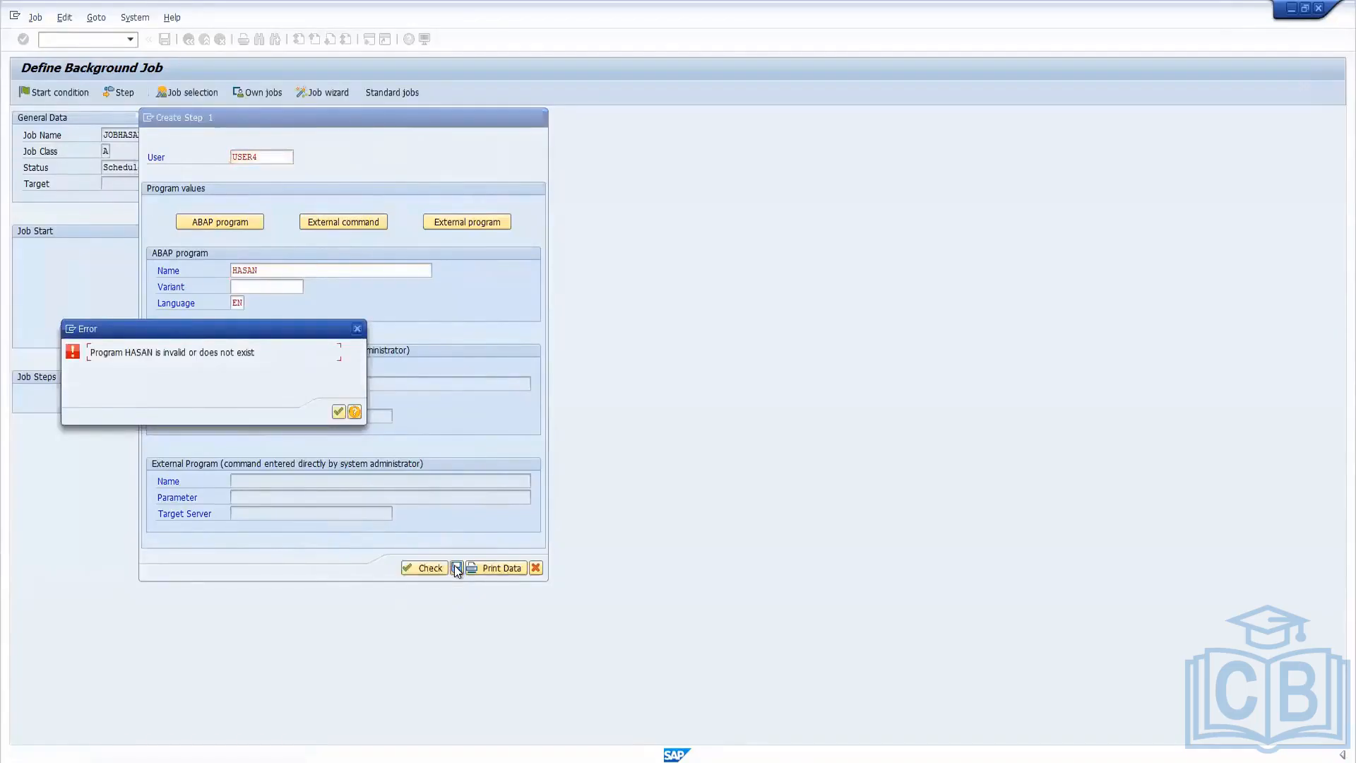
pyautogui.click(338, 412)
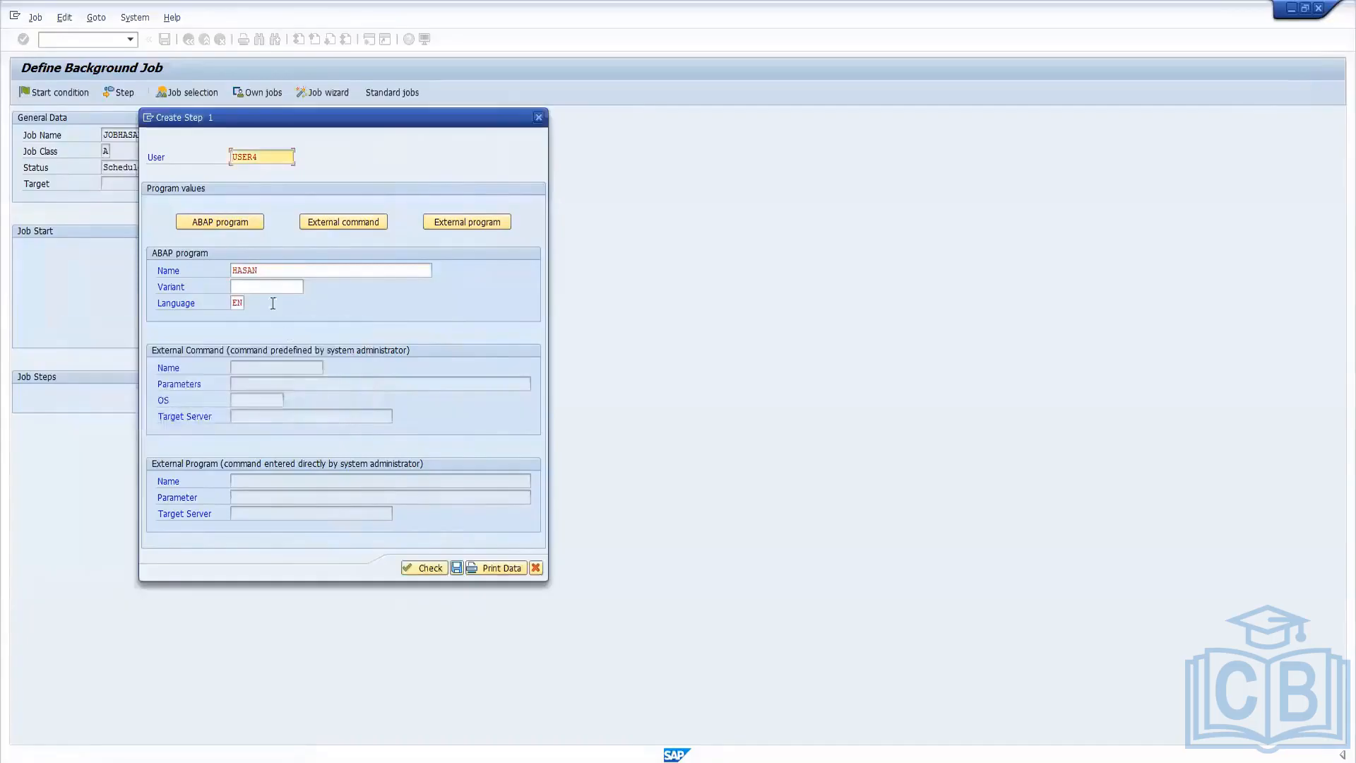
pyautogui.moveTo(284, 271); pyautogui.dragTo(166, 268)
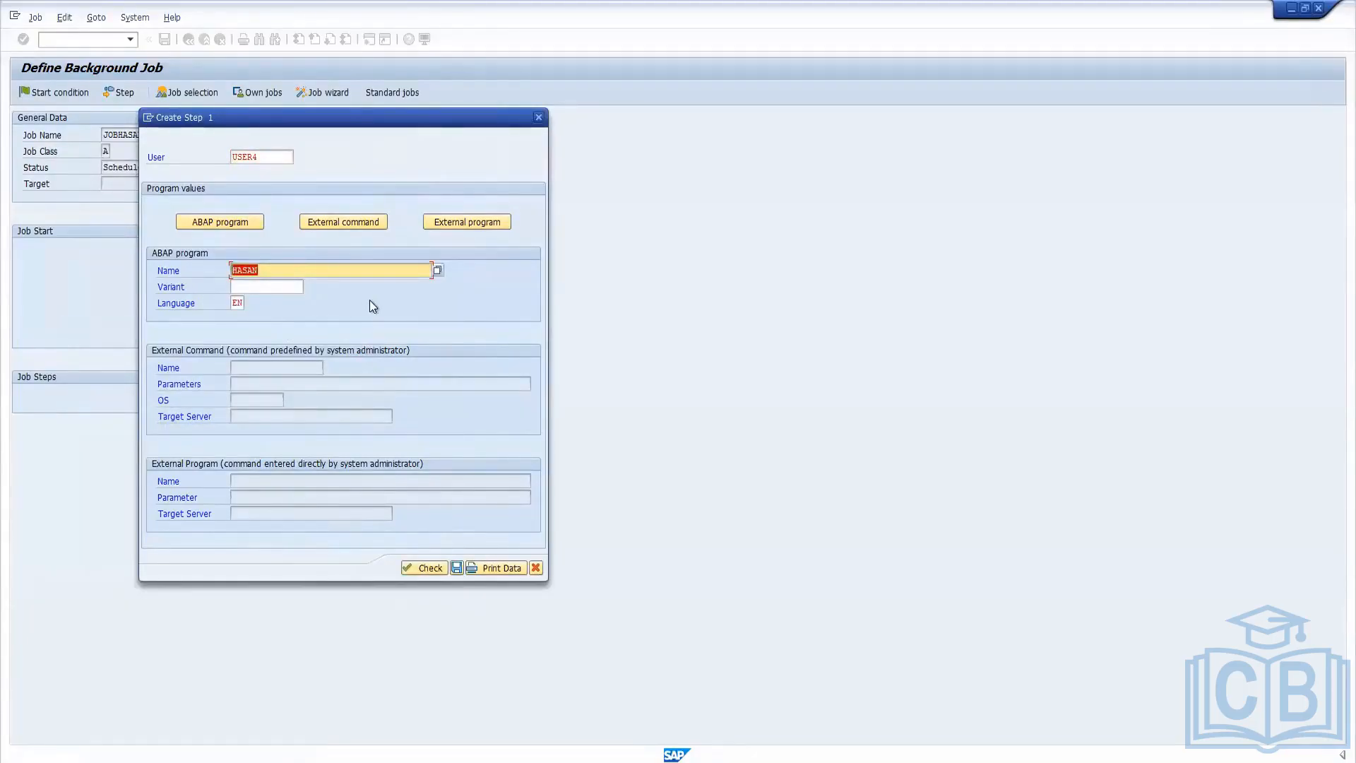
pyautogui.press('Delete')
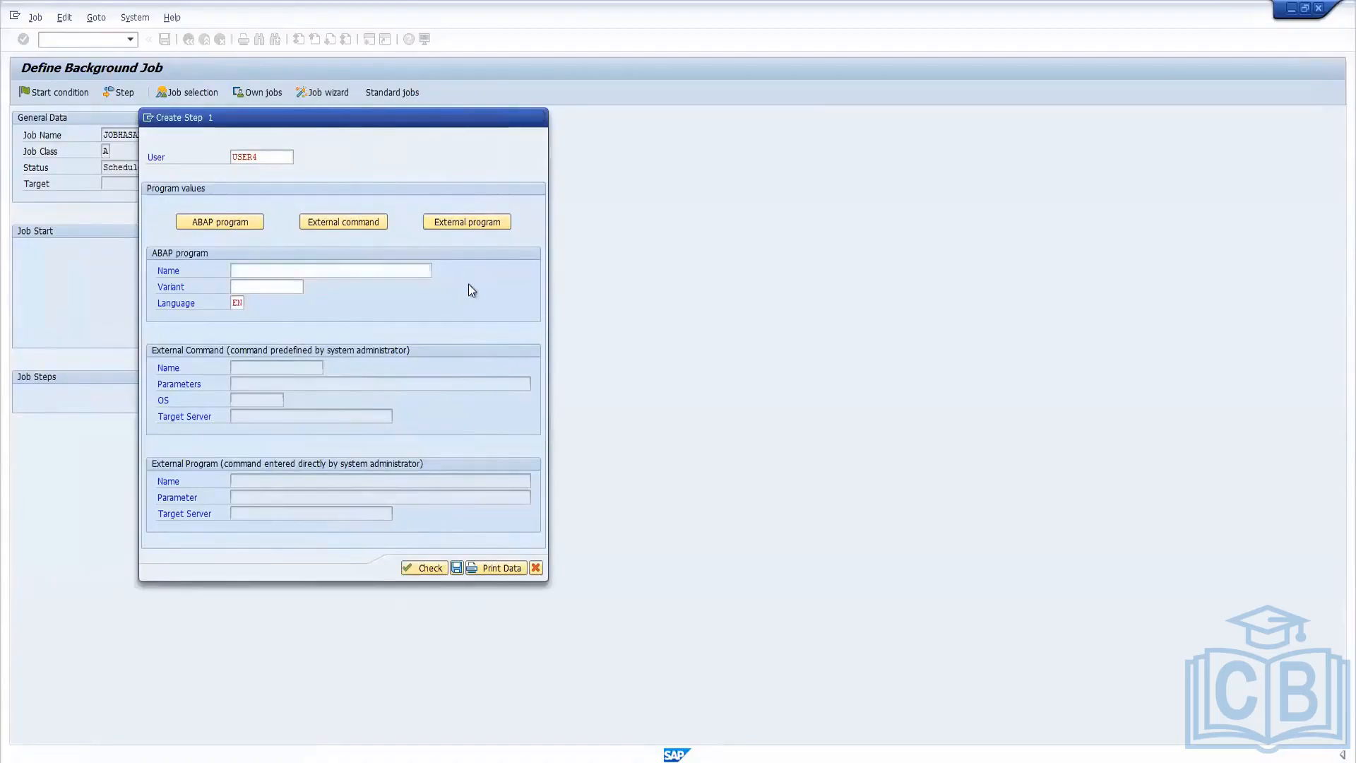
# Save the step with ABAP program /1BCDWB/DBTRDIR picked from the program list, and save the job definition.
pyautogui.press('F4')
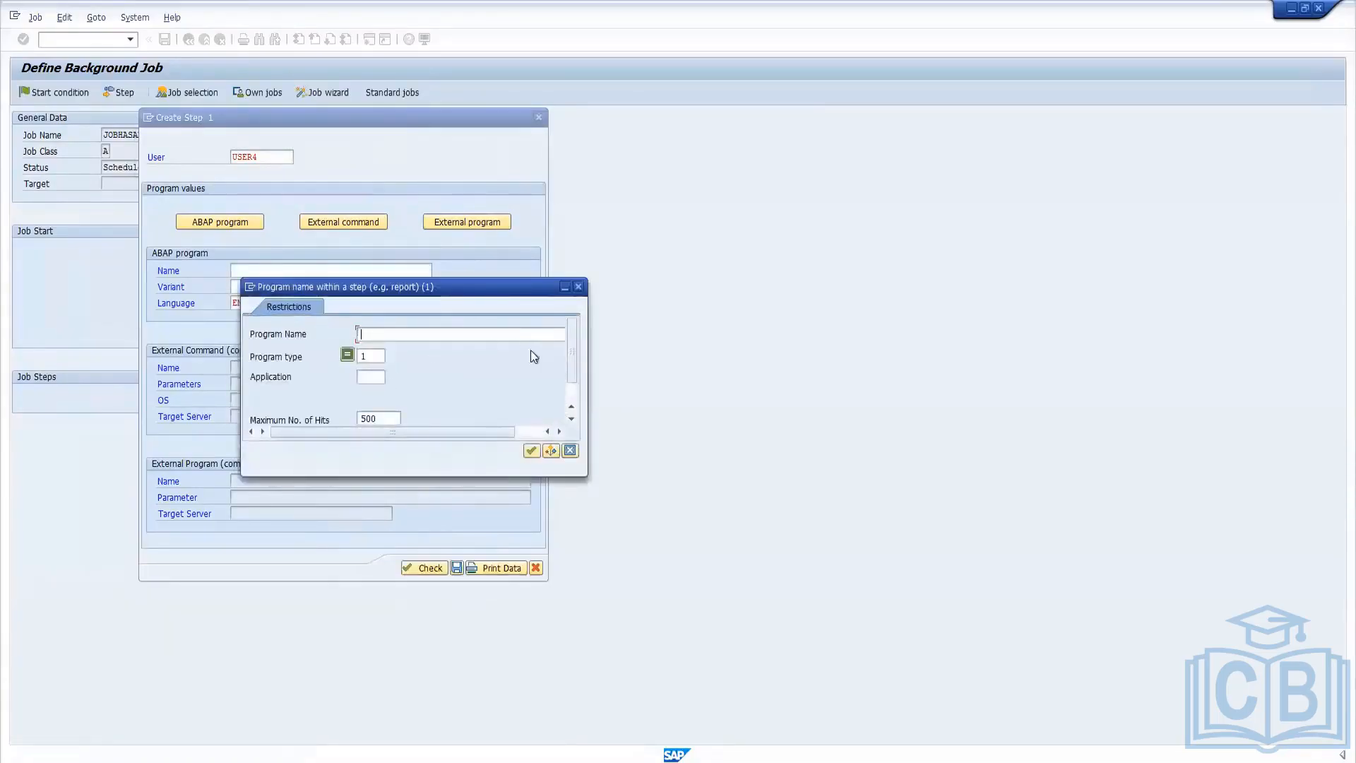
pyautogui.click(531, 451)
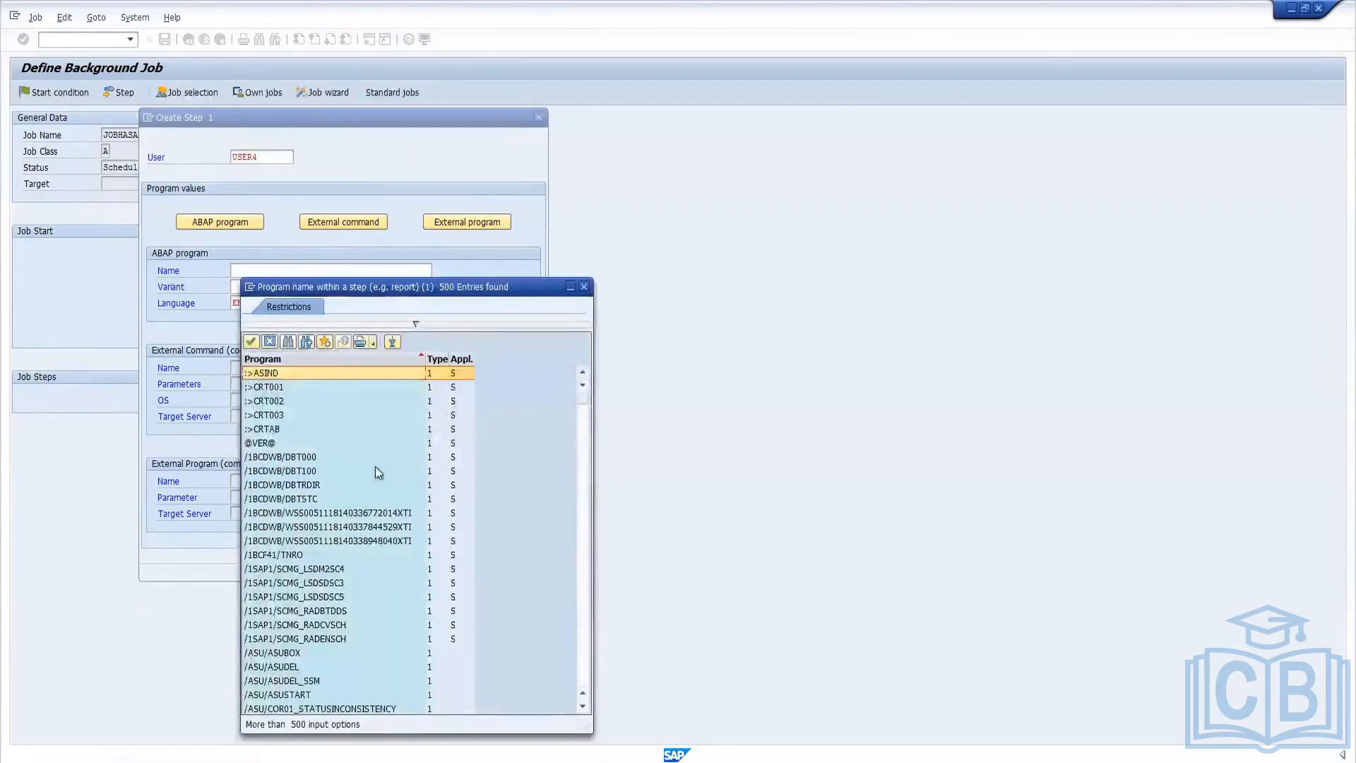
pyautogui.click(294, 486)
pyautogui.doubleClick(294, 486)
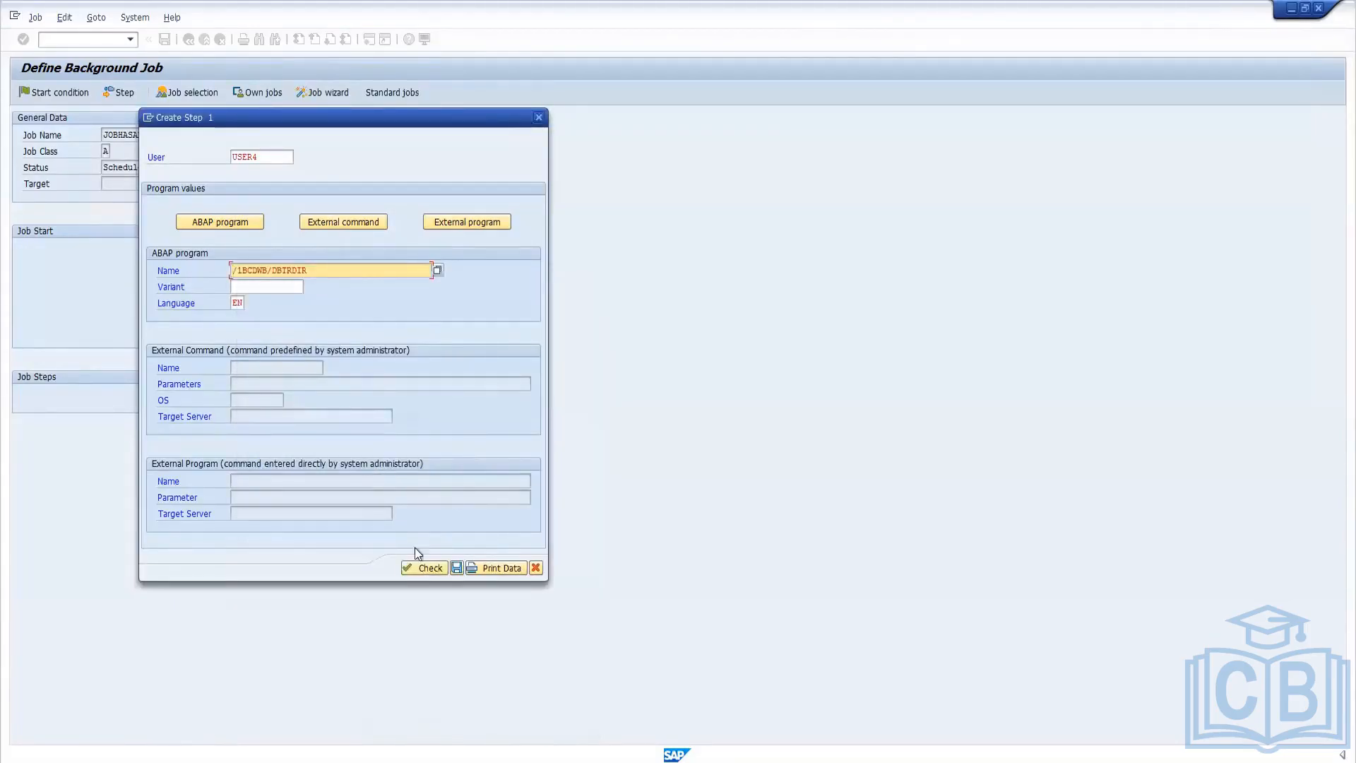
pyautogui.click(457, 568)
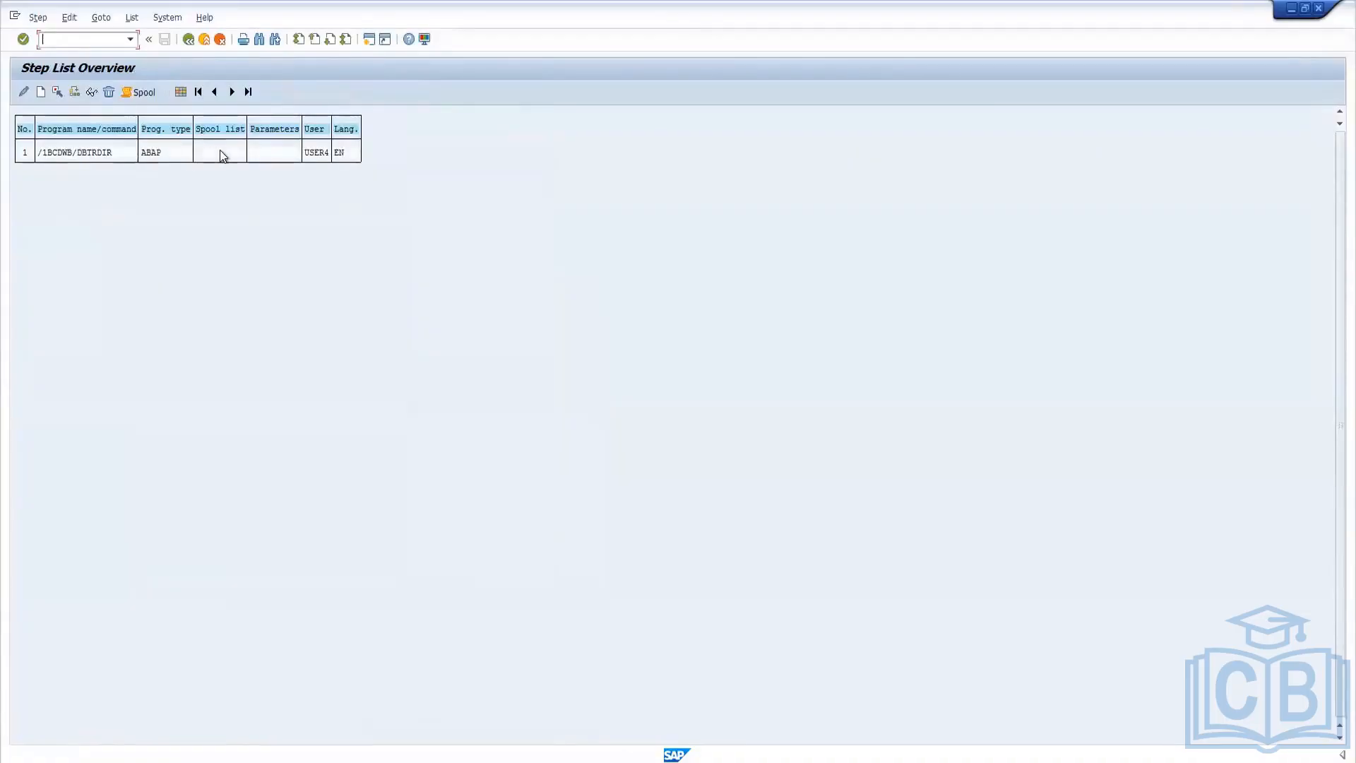
pyautogui.click(189, 44)
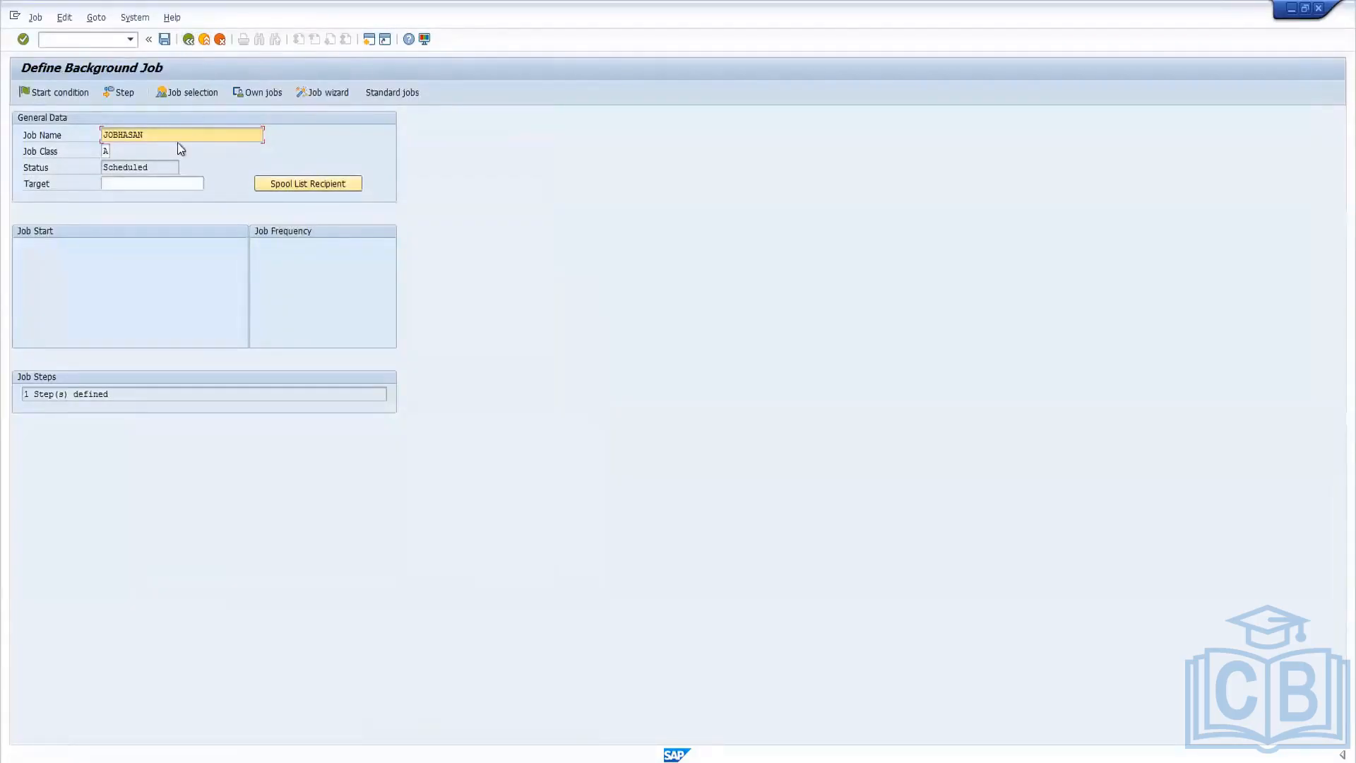
pyautogui.click(166, 40)
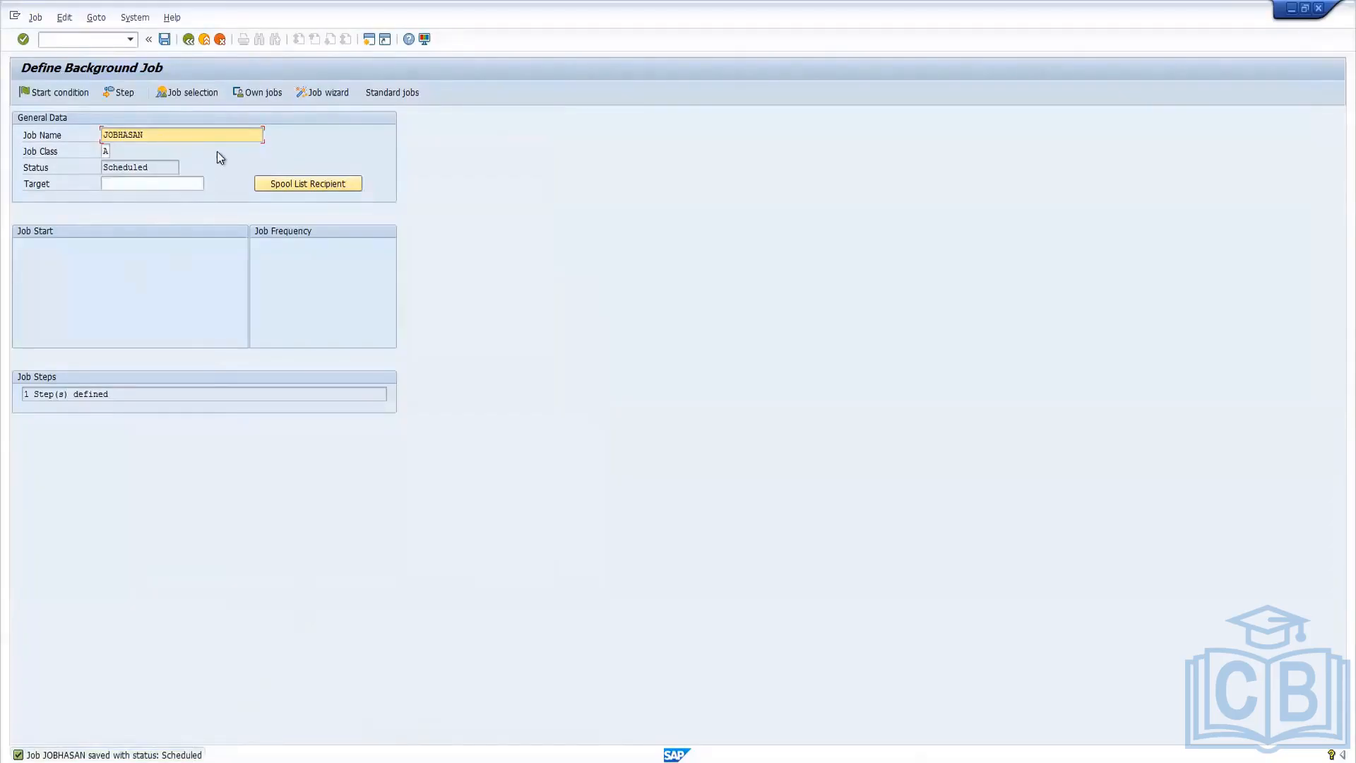
# Set the start condition to an immediate start as a periodic job repeating every 2 minutes, and save it.
pyautogui.click(62, 92)
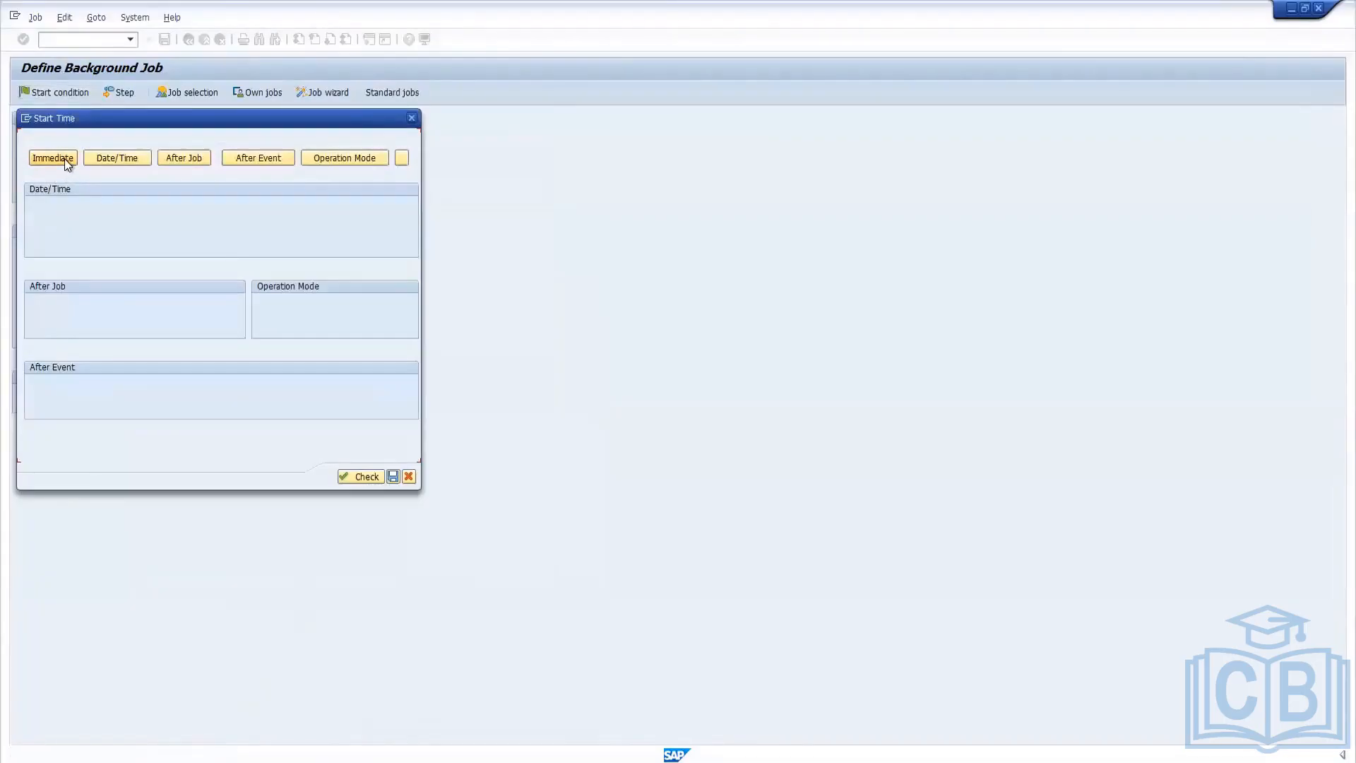
pyautogui.click(65, 158)
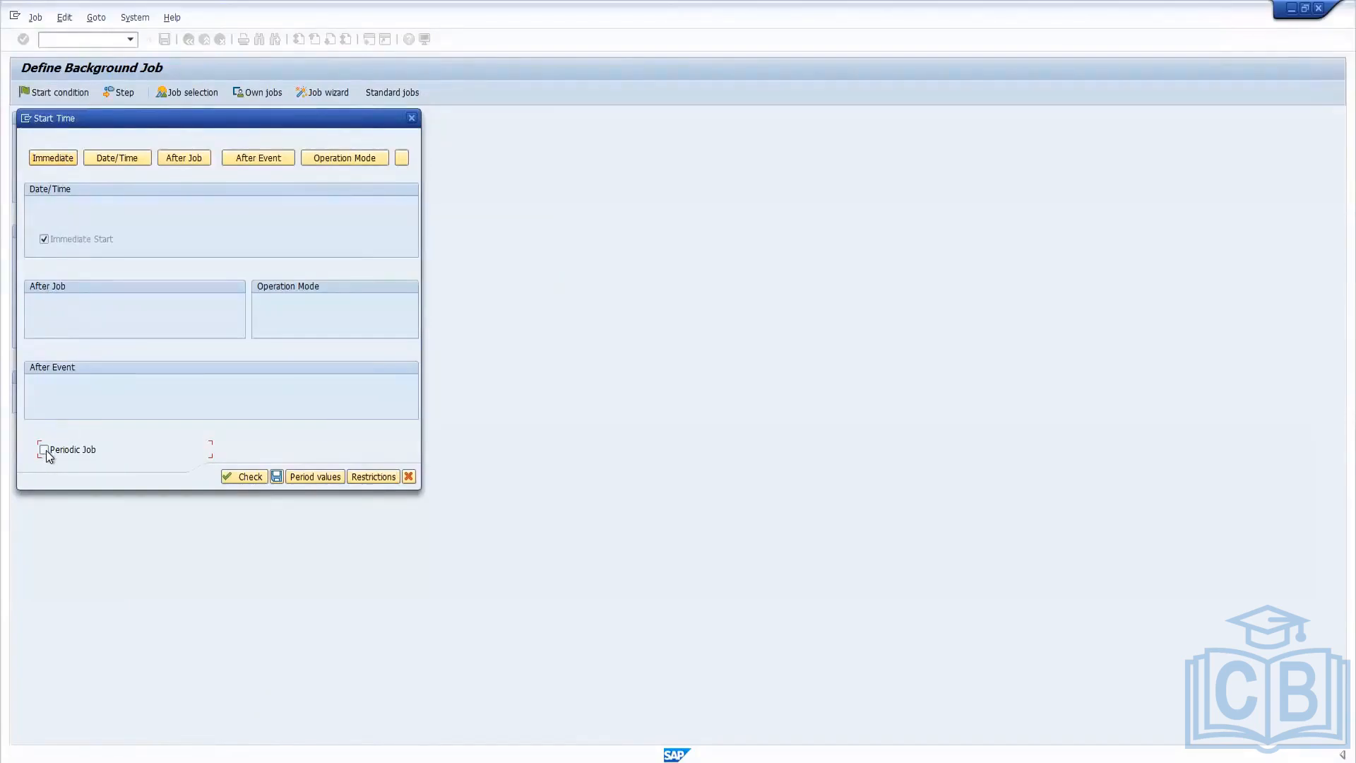
pyautogui.click(45, 450)
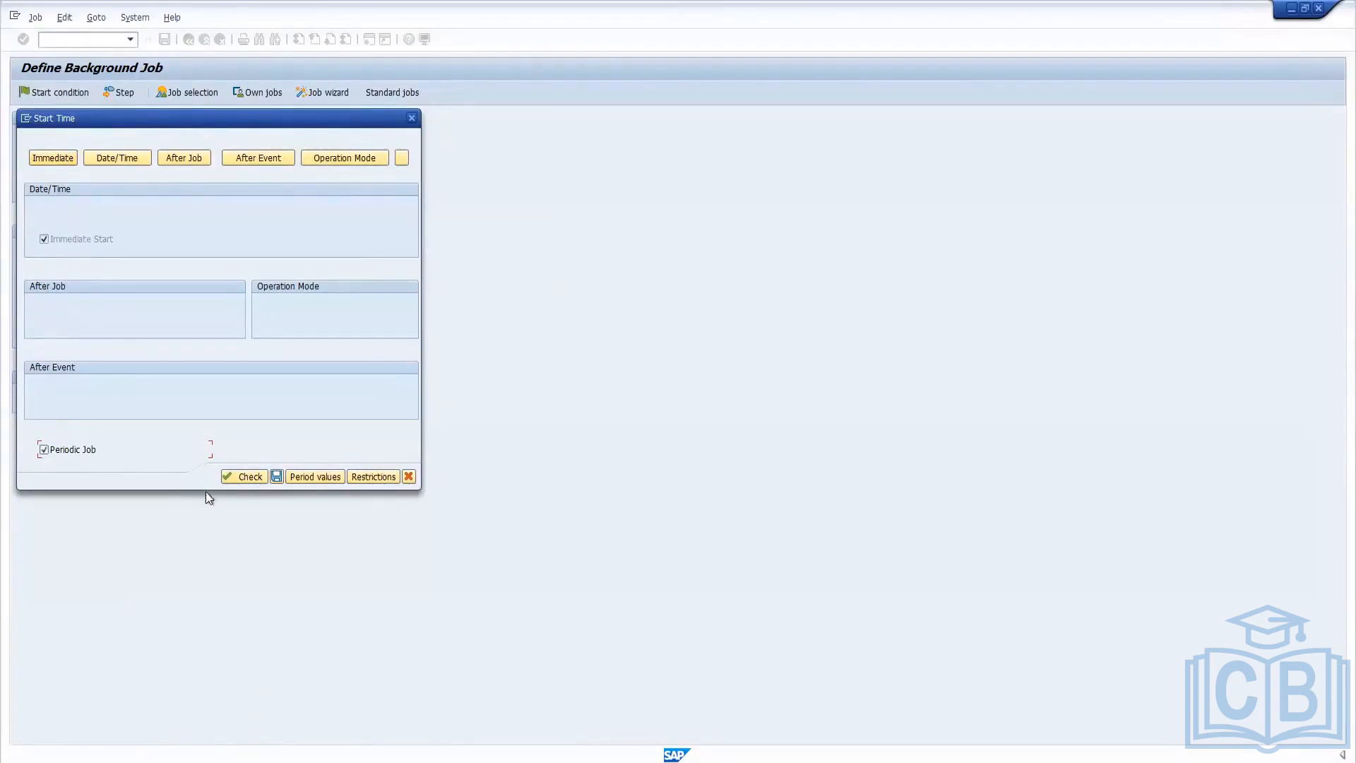
pyautogui.click(315, 477)
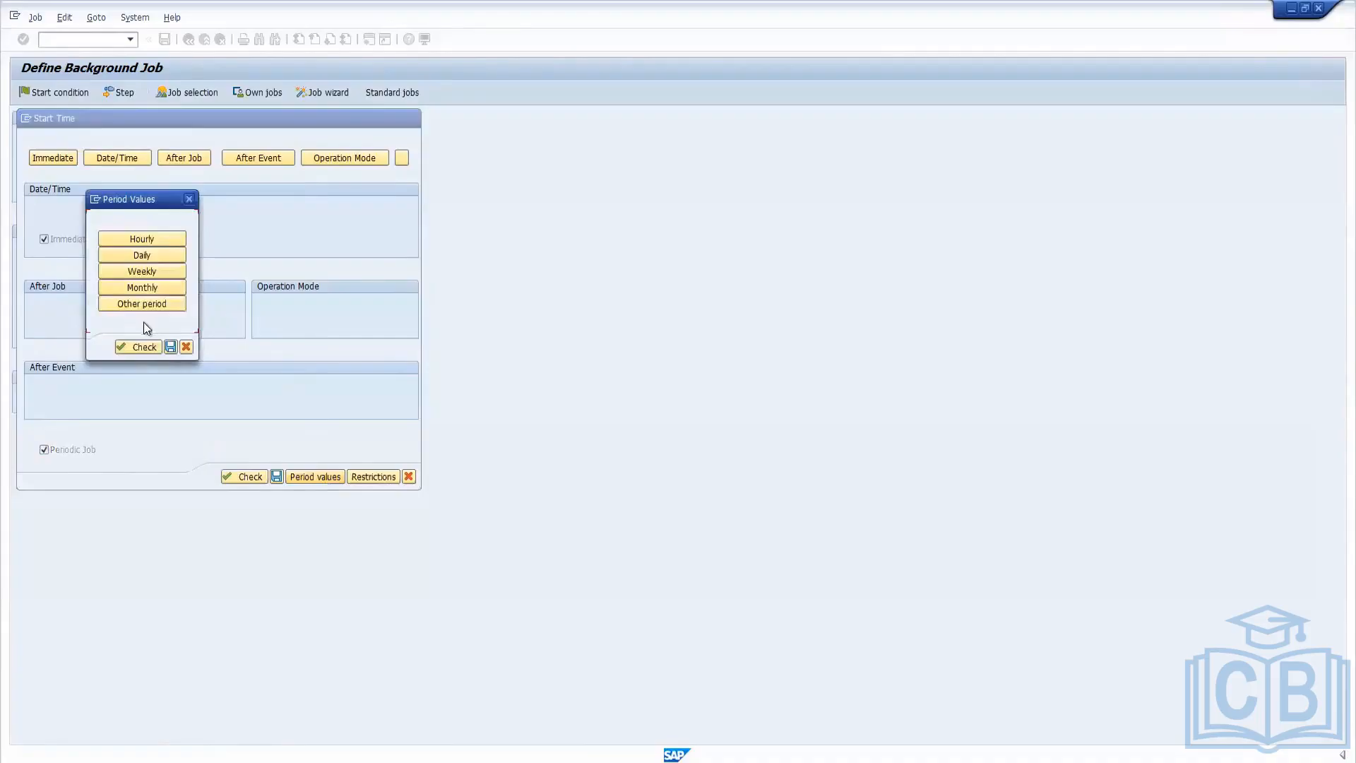
pyautogui.click(141, 303)
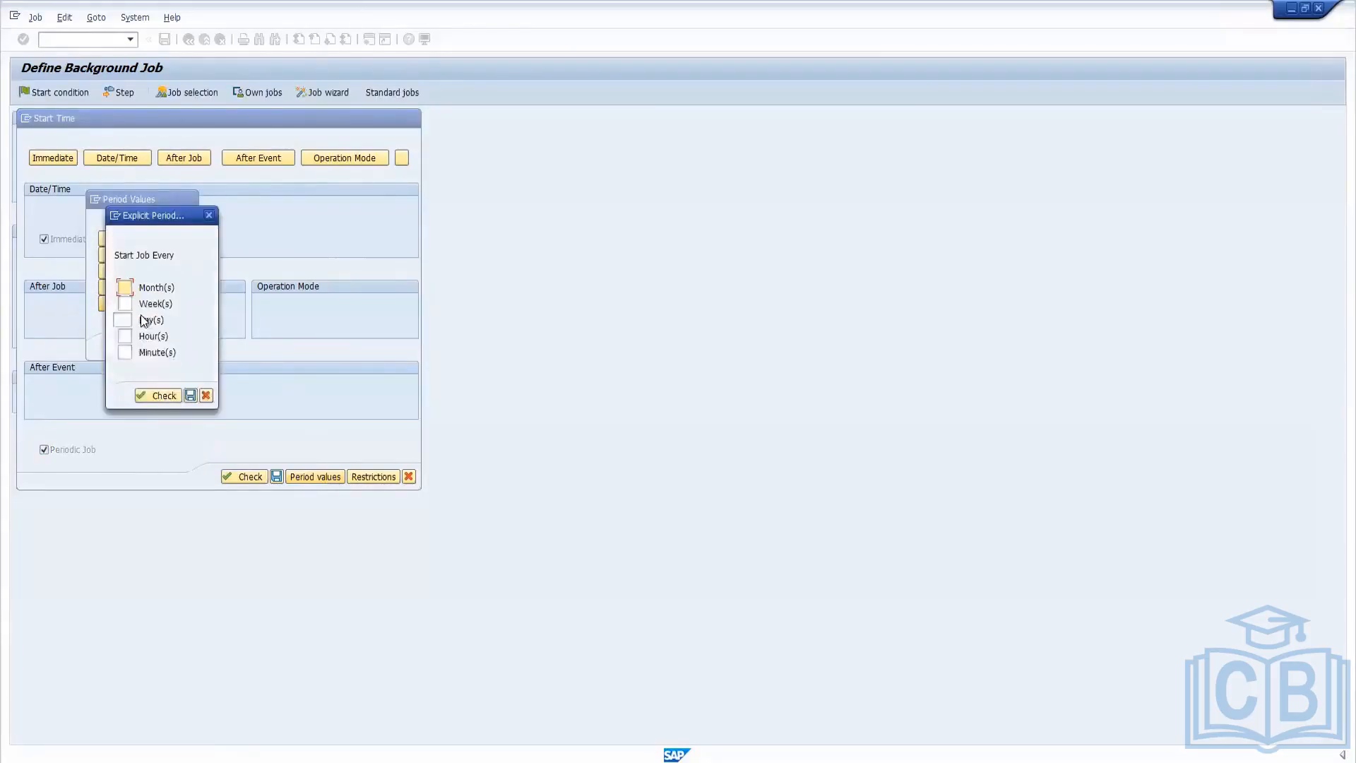
pyautogui.click(124, 352)
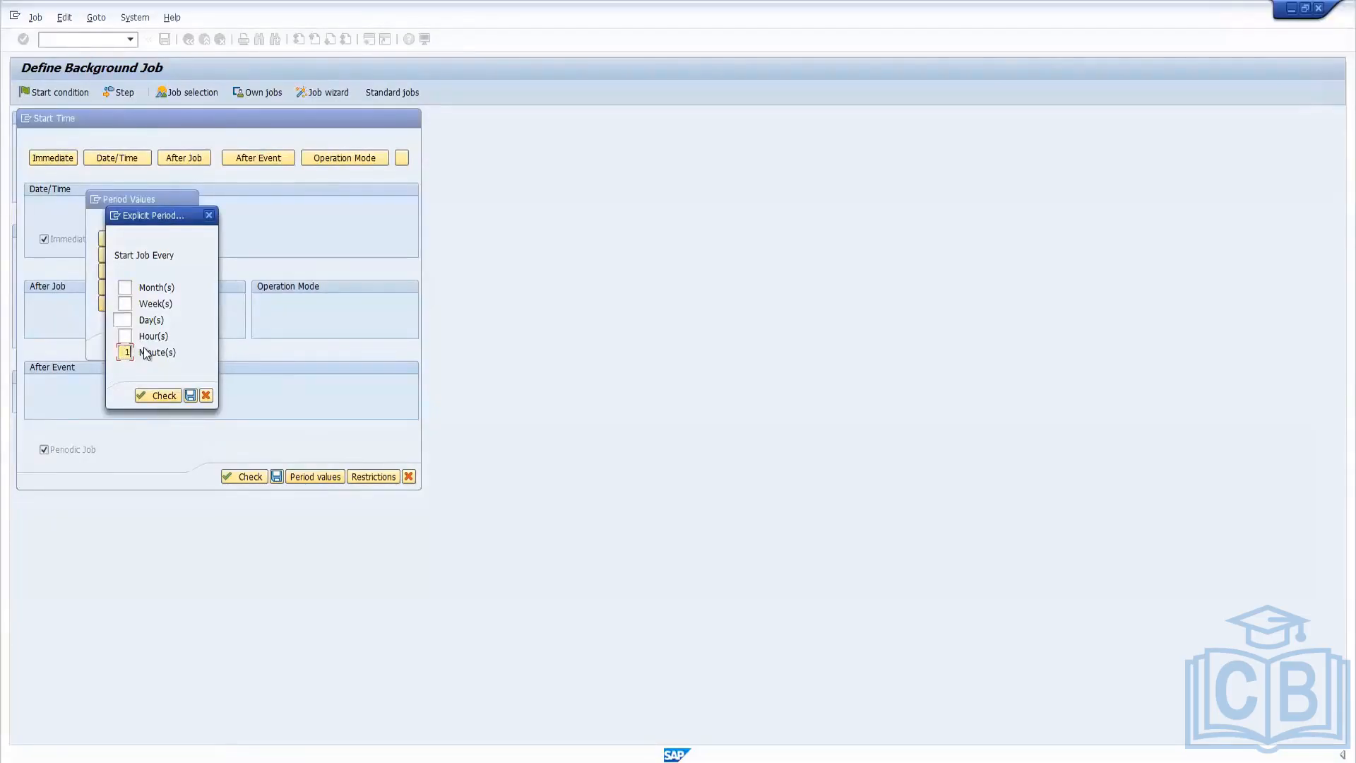
pyautogui.write('2')
pyautogui.click(190, 395)
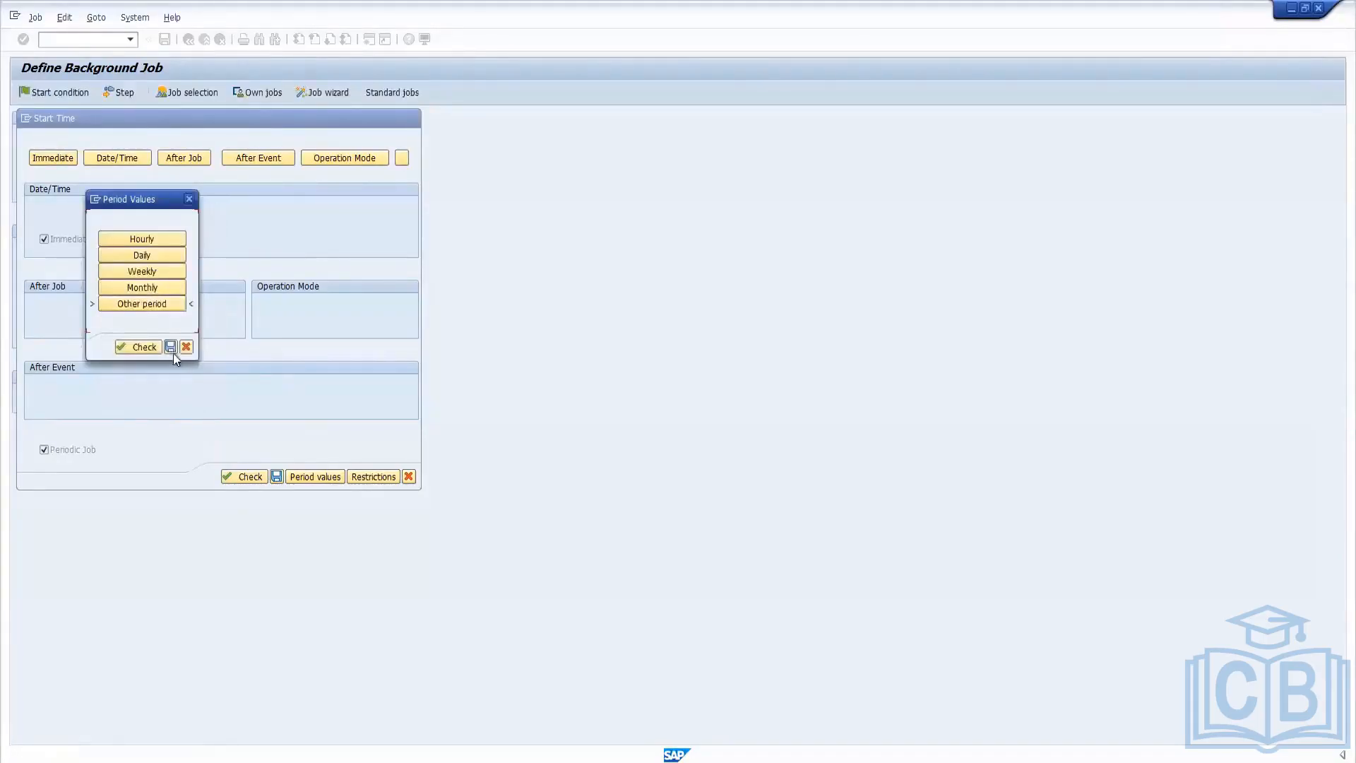
pyautogui.click(171, 345)
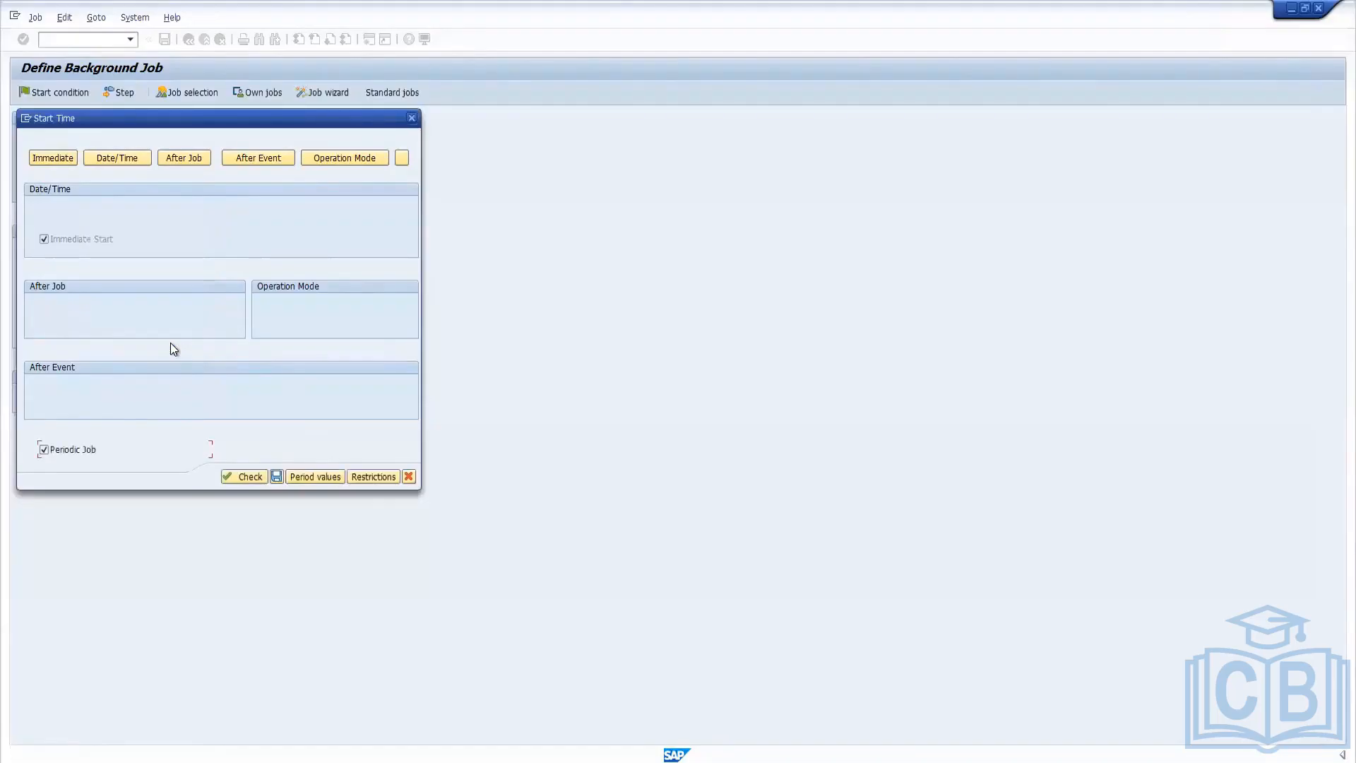
pyautogui.click(277, 475)
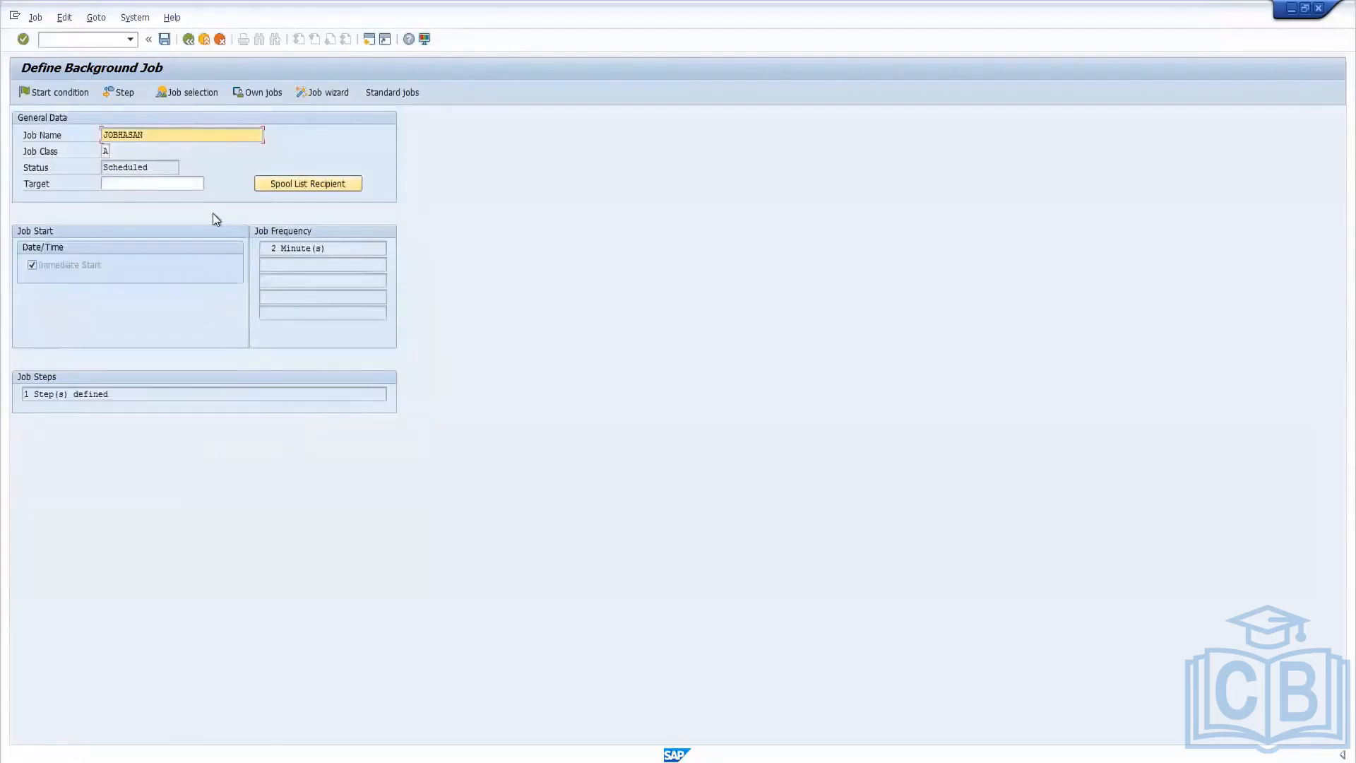
# Review the job's Date/Time and Operation Mode start conditions, look up the available operation modes, and cancel without saving.
pyautogui.click(62, 93)
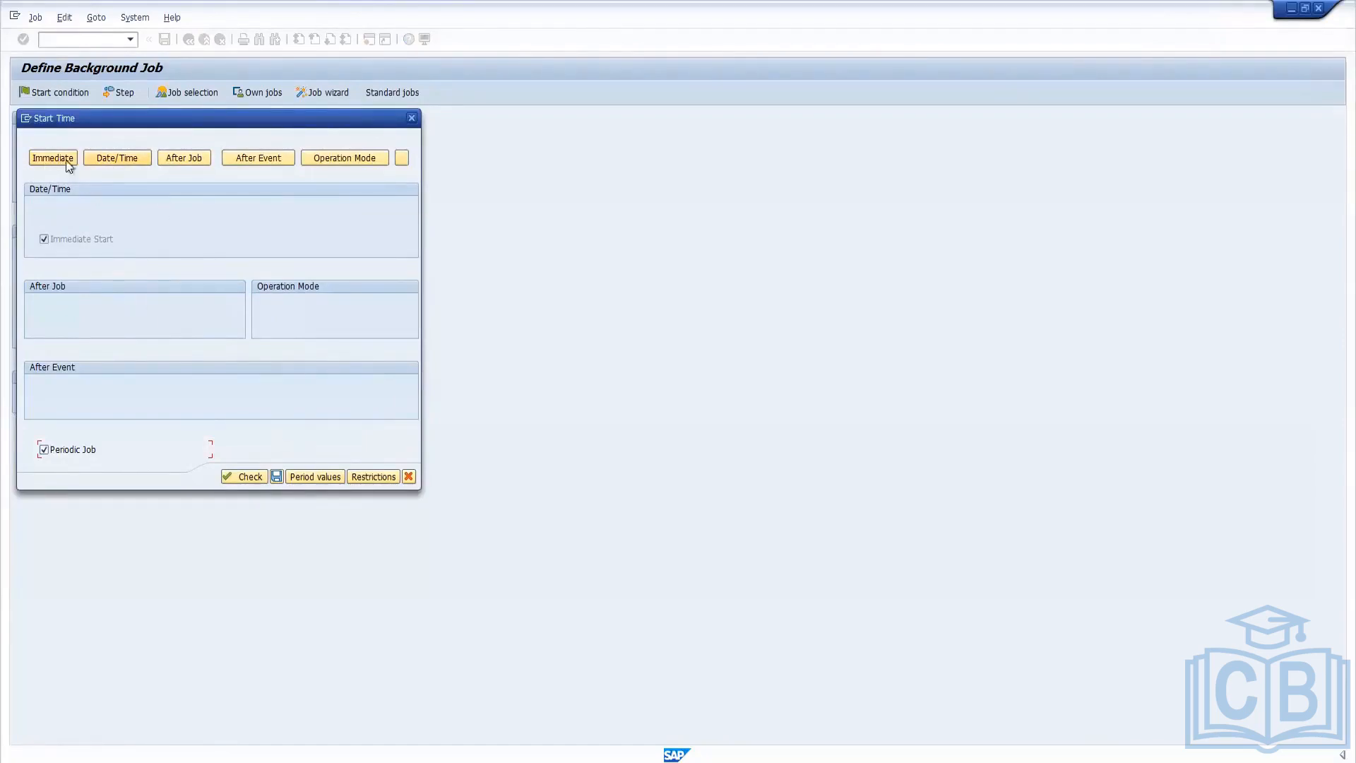
pyautogui.click(104, 155)
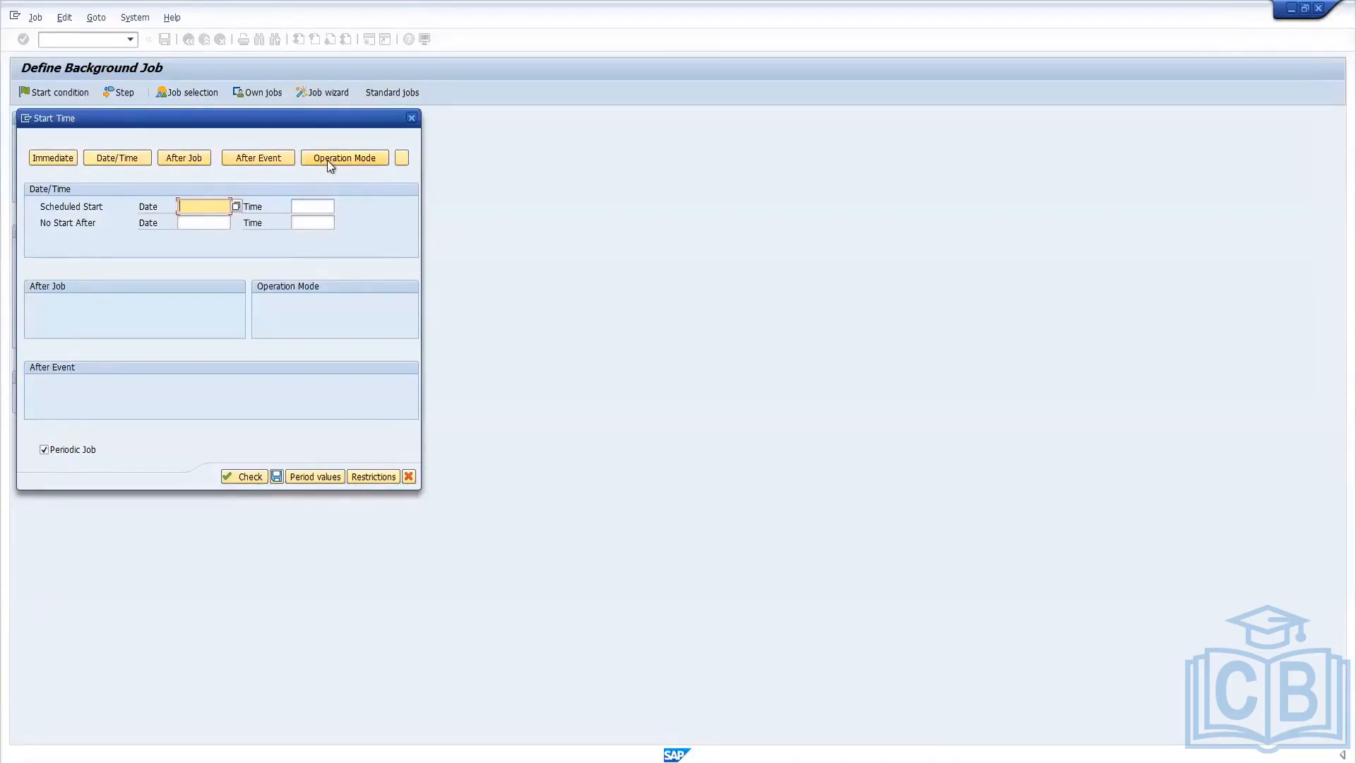
pyautogui.click(364, 157)
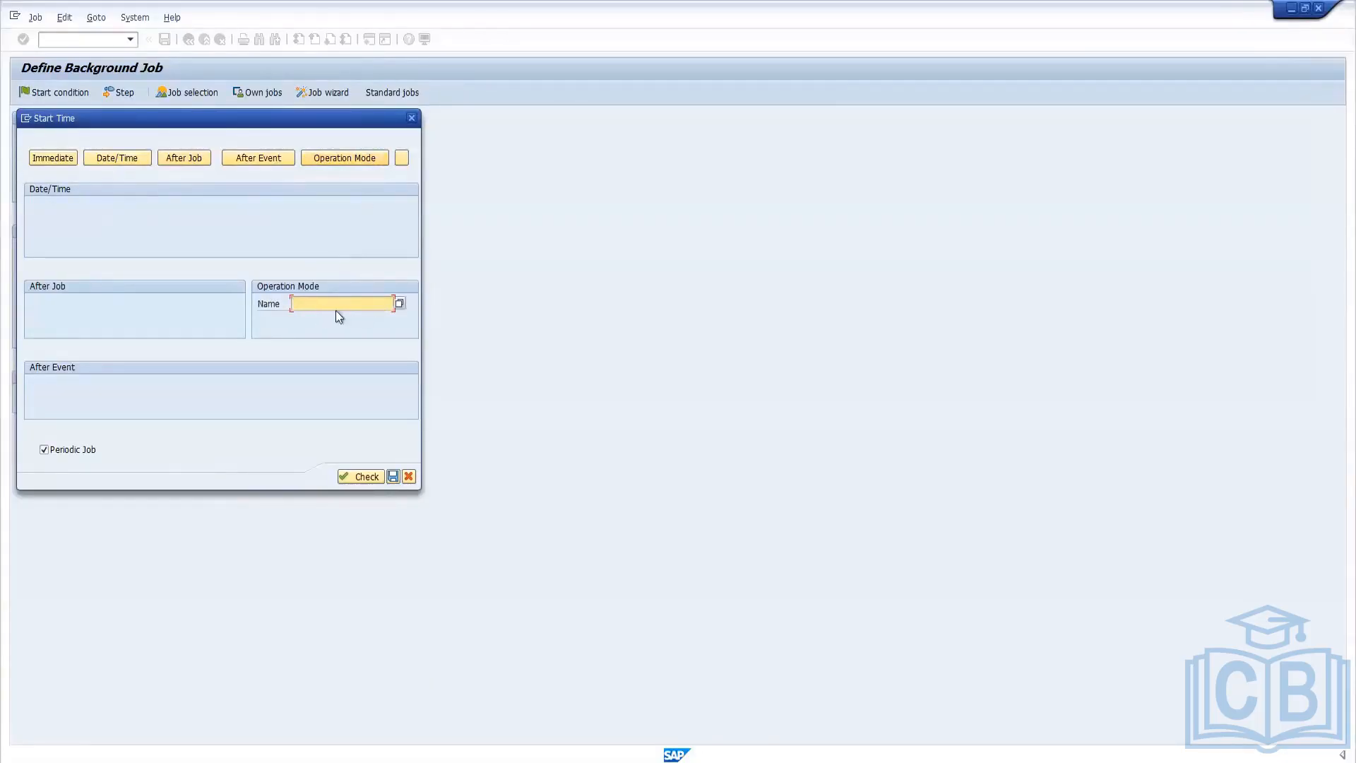
pyautogui.click(400, 304)
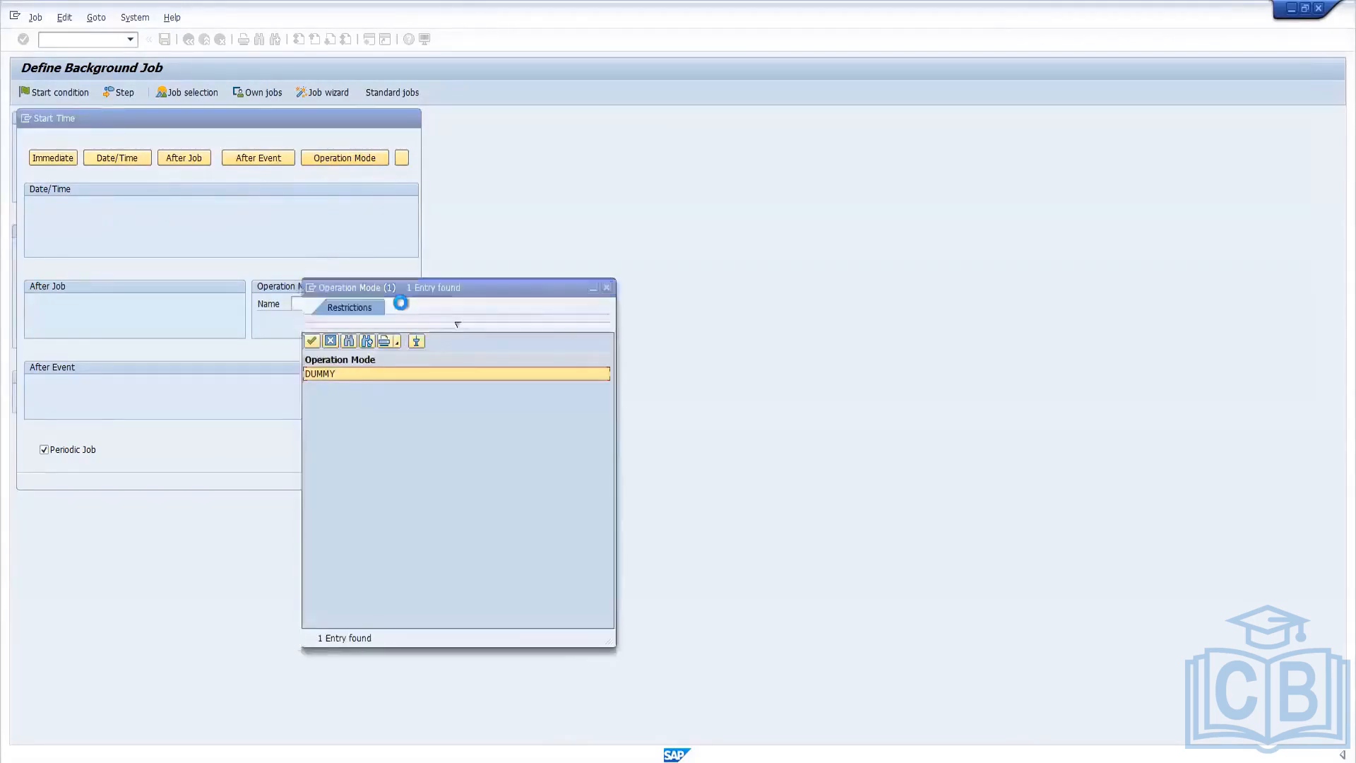
pyautogui.click(607, 288)
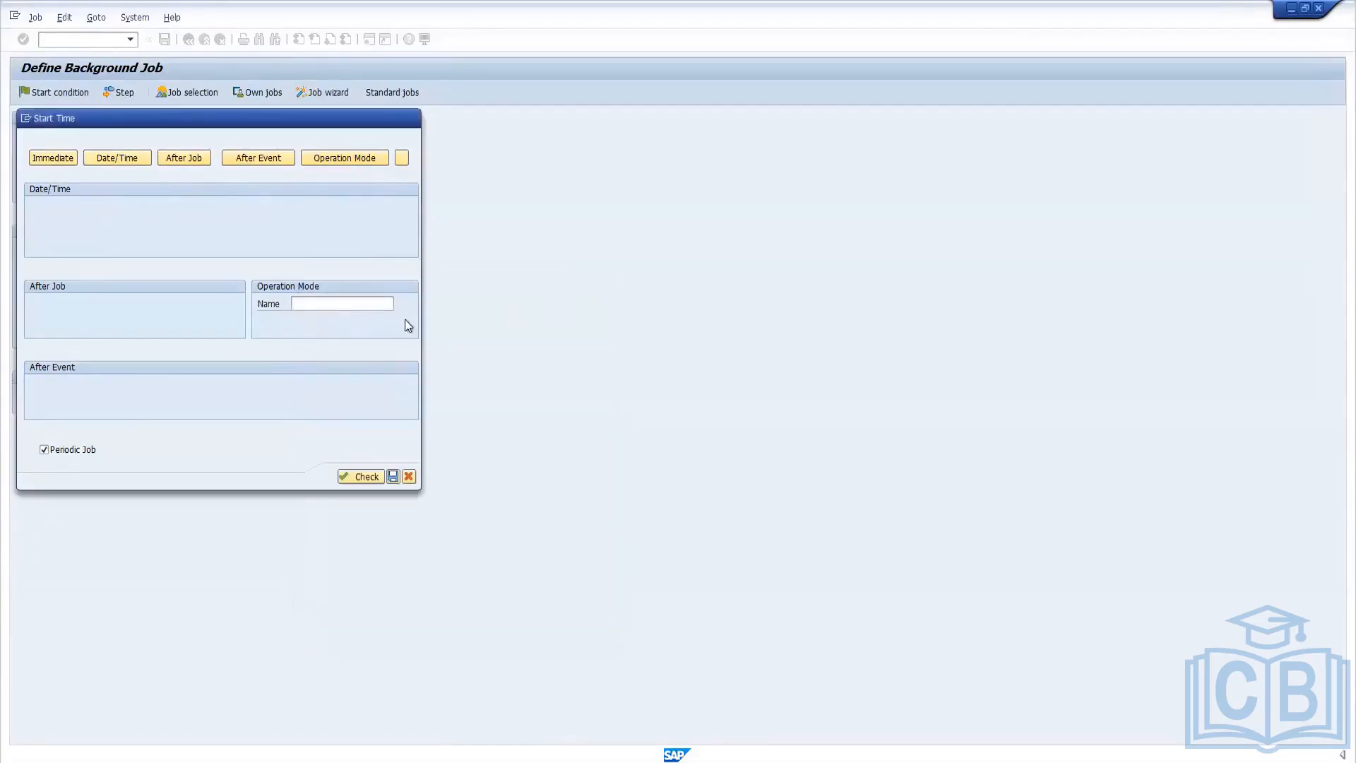
pyautogui.click(311, 303)
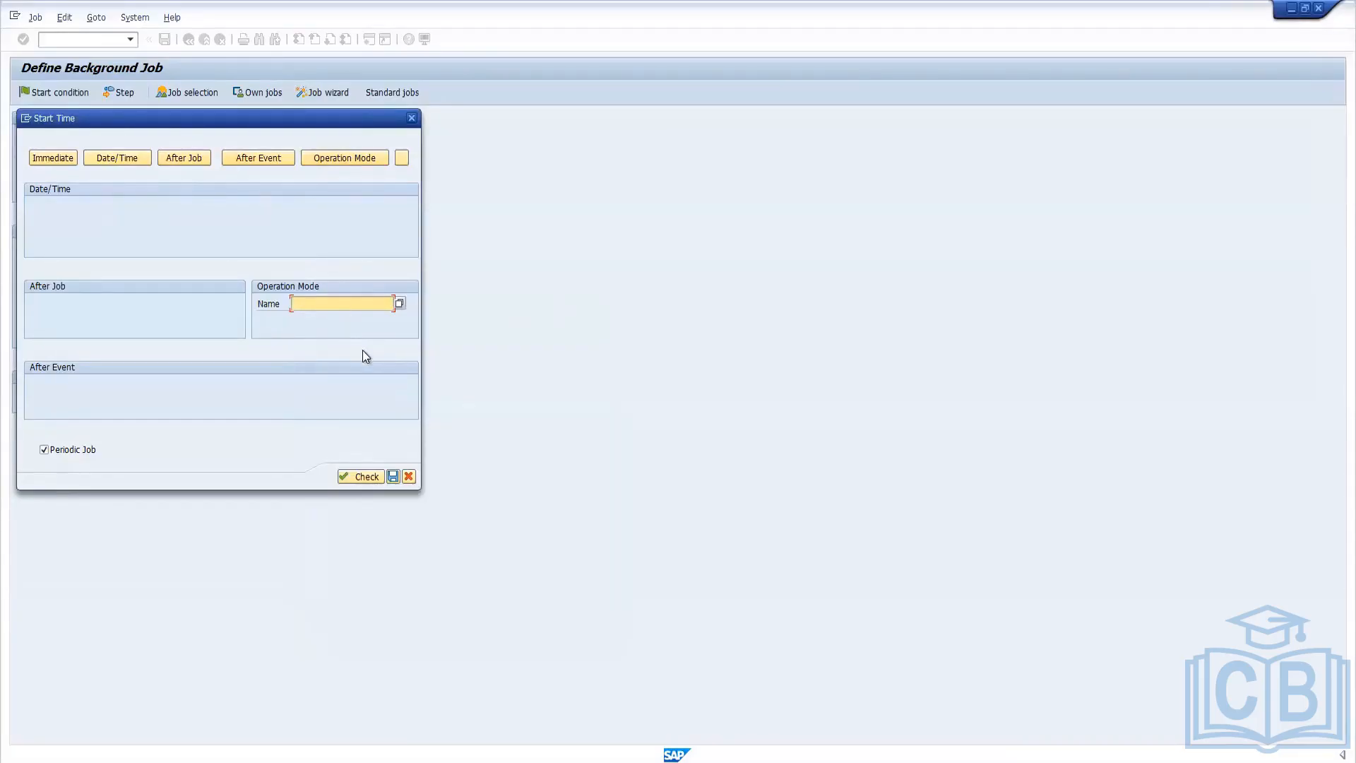
pyautogui.click(409, 477)
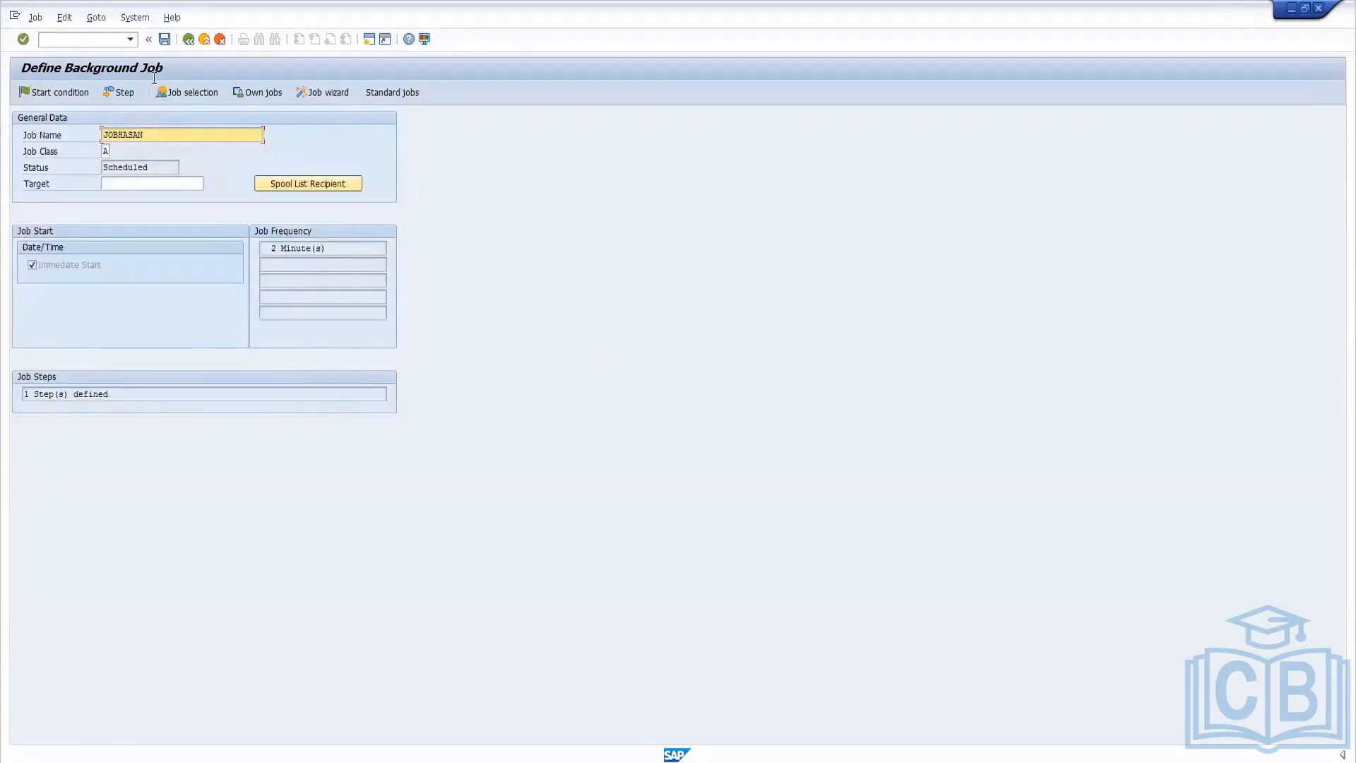
# Save the job definition and list the jobs in transaction SM37 with the default selection criteria.
pyautogui.click(164, 39)
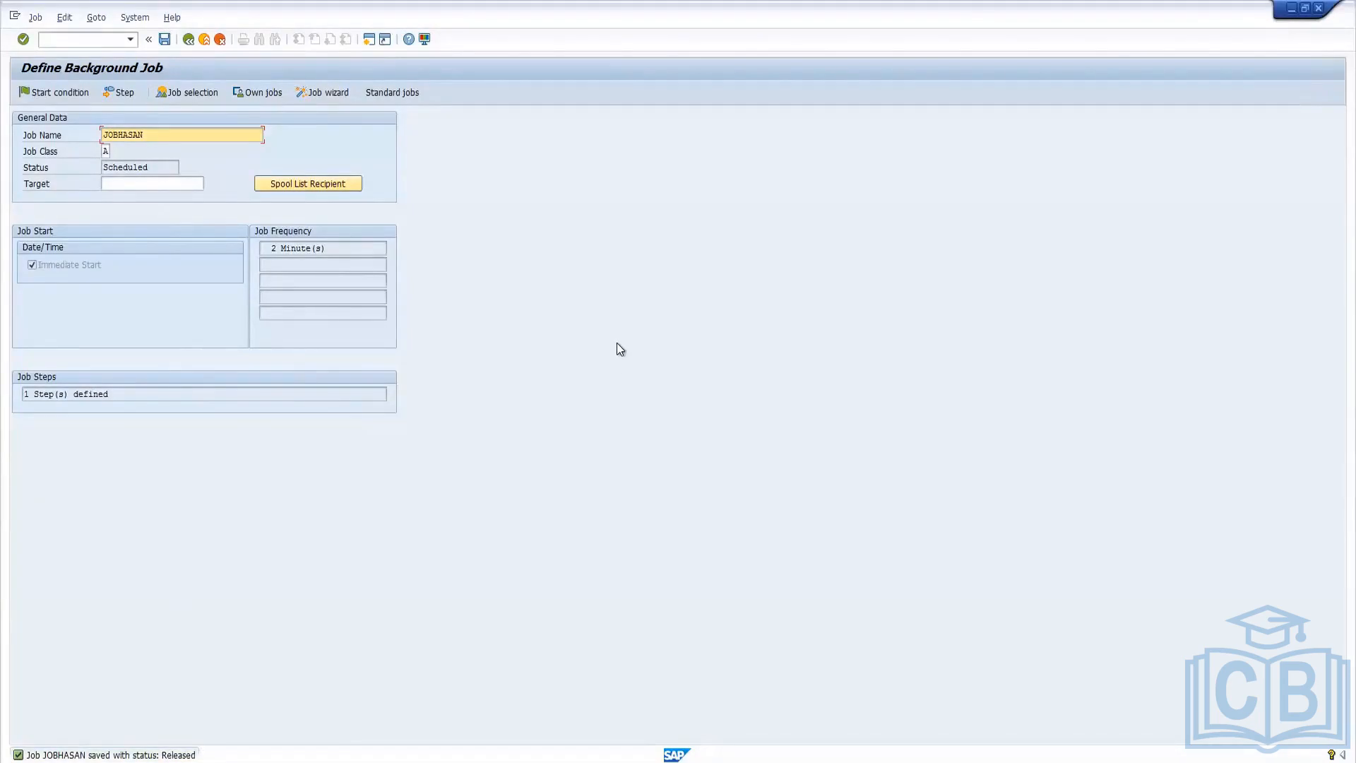
pyautogui.click(95, 41)
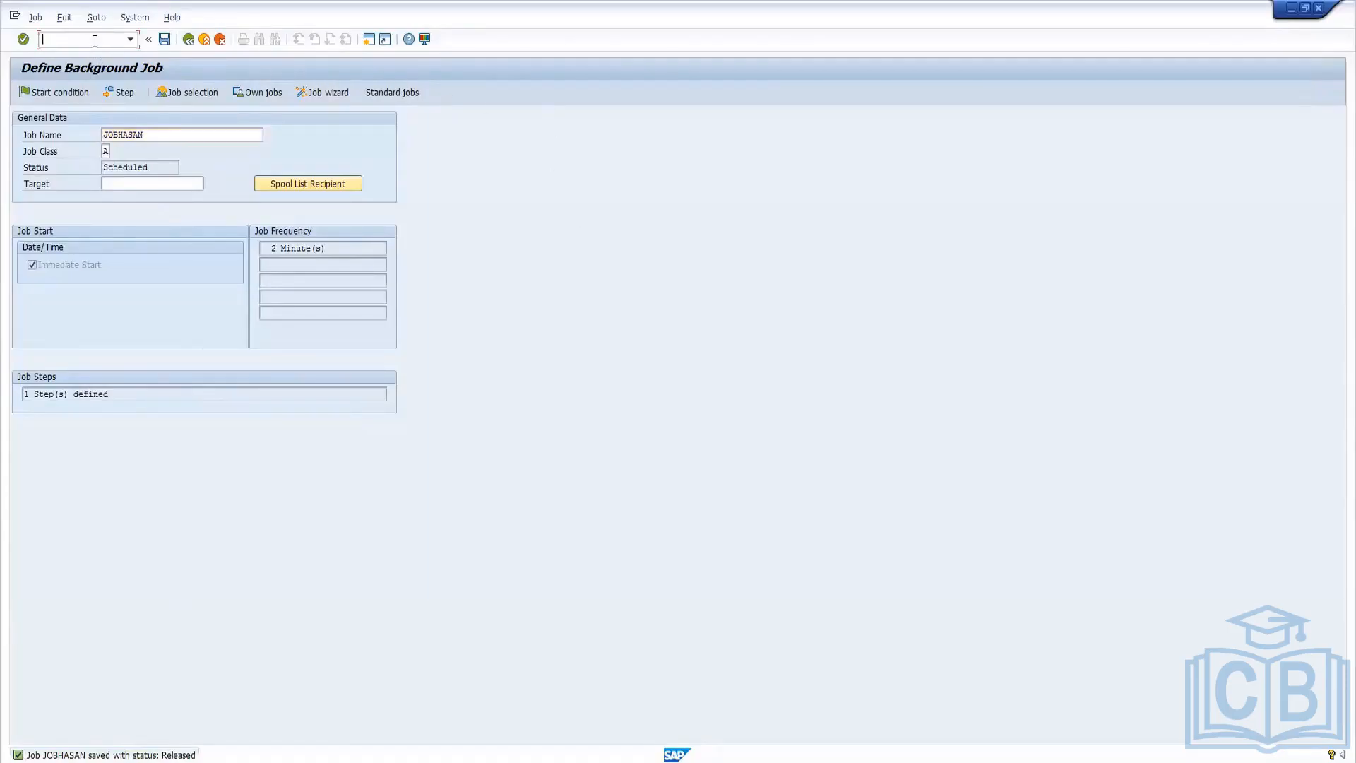
pyautogui.write('/nsm37')
pyautogui.press('Return')
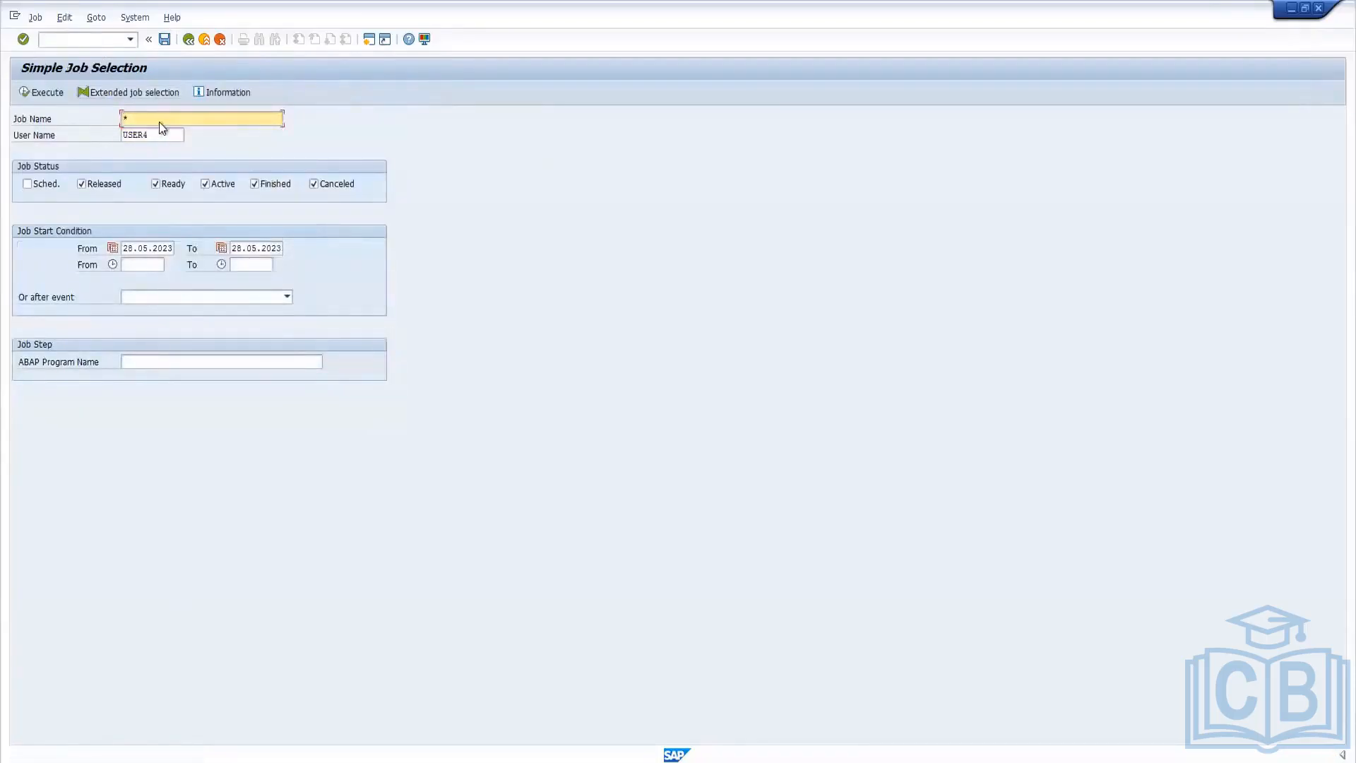
pyautogui.click(44, 99)
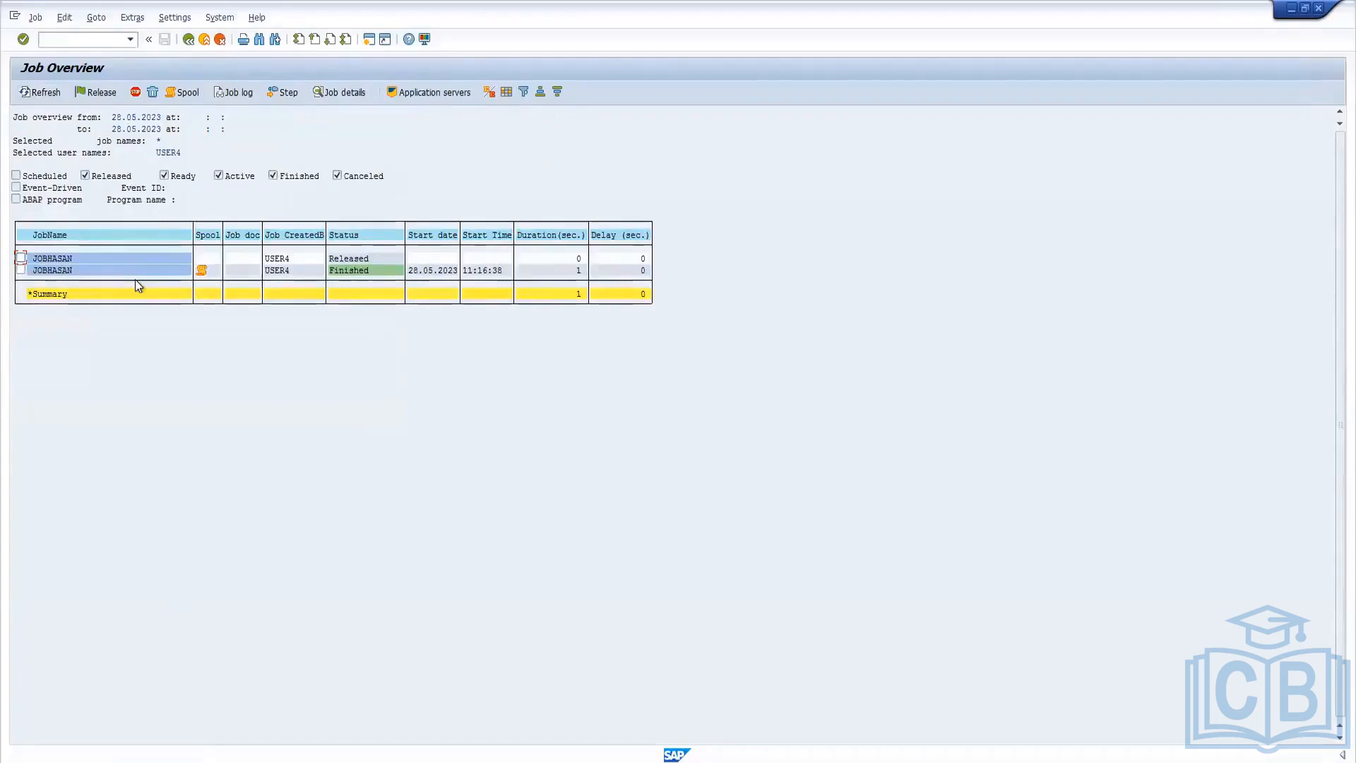
# View the job log of the finished job run and return to the job overview.
pyautogui.click(22, 270)
pyautogui.click(235, 93)
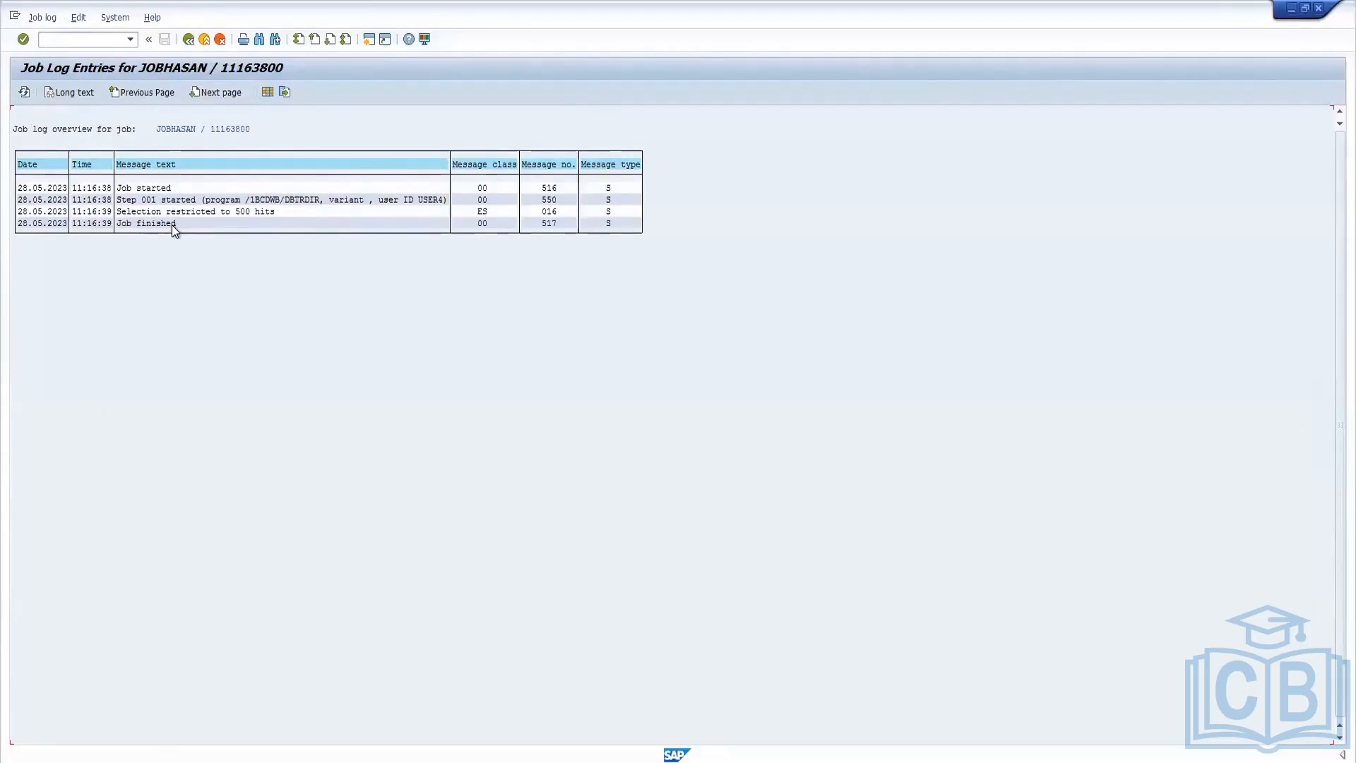
pyautogui.click(190, 40)
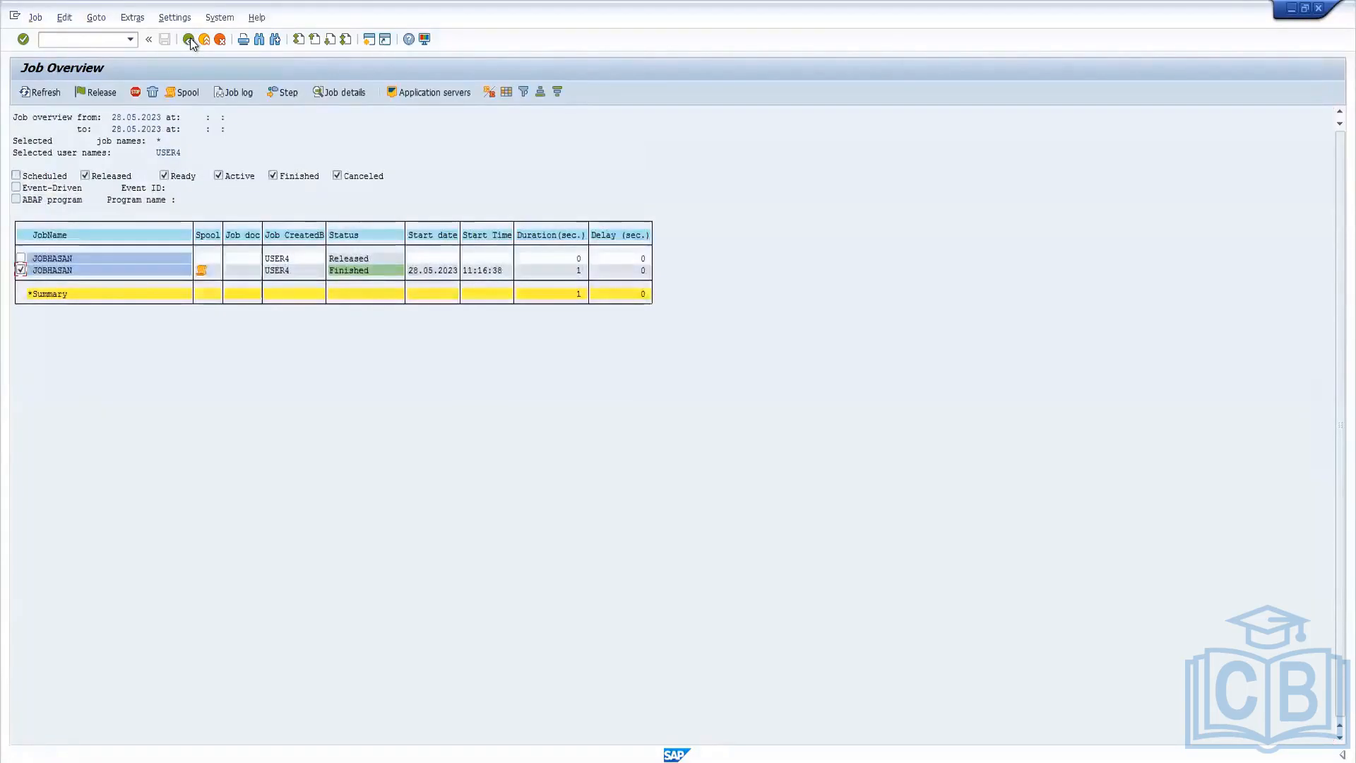
# Display the contents of the finished job's spool request, look through the list output, and leave the spool and job overview.
pyautogui.click(183, 93)
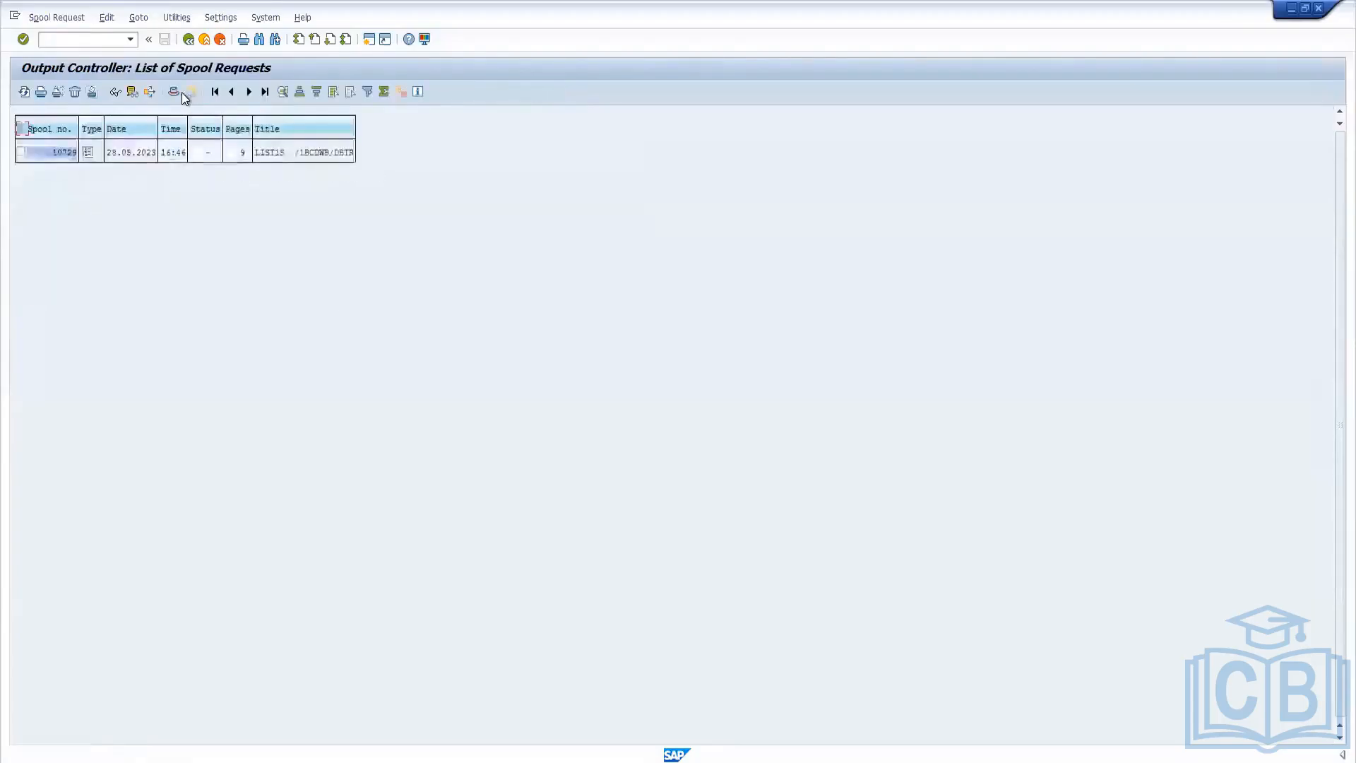
pyautogui.click(87, 153)
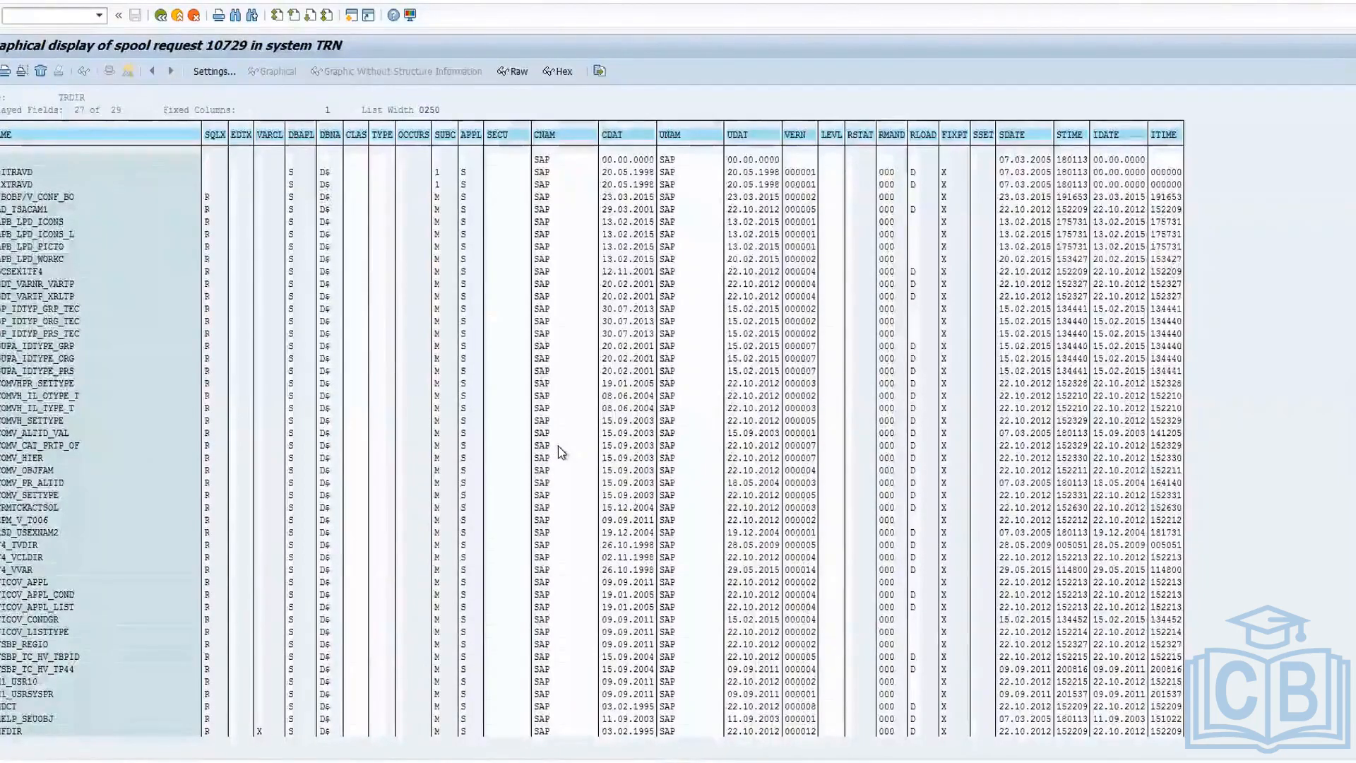
pyautogui.scroll(-1, 148, 475)
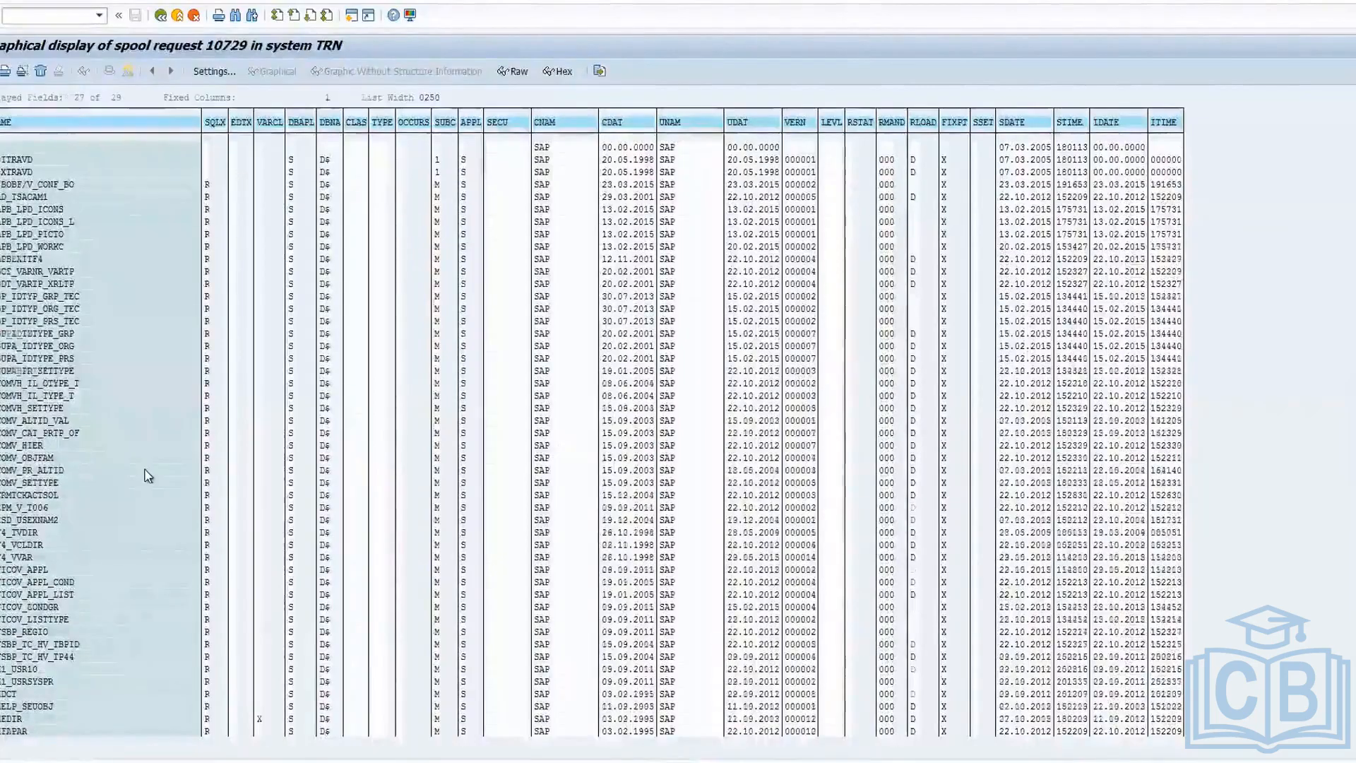
pyautogui.scroll(-1, 166, 456)
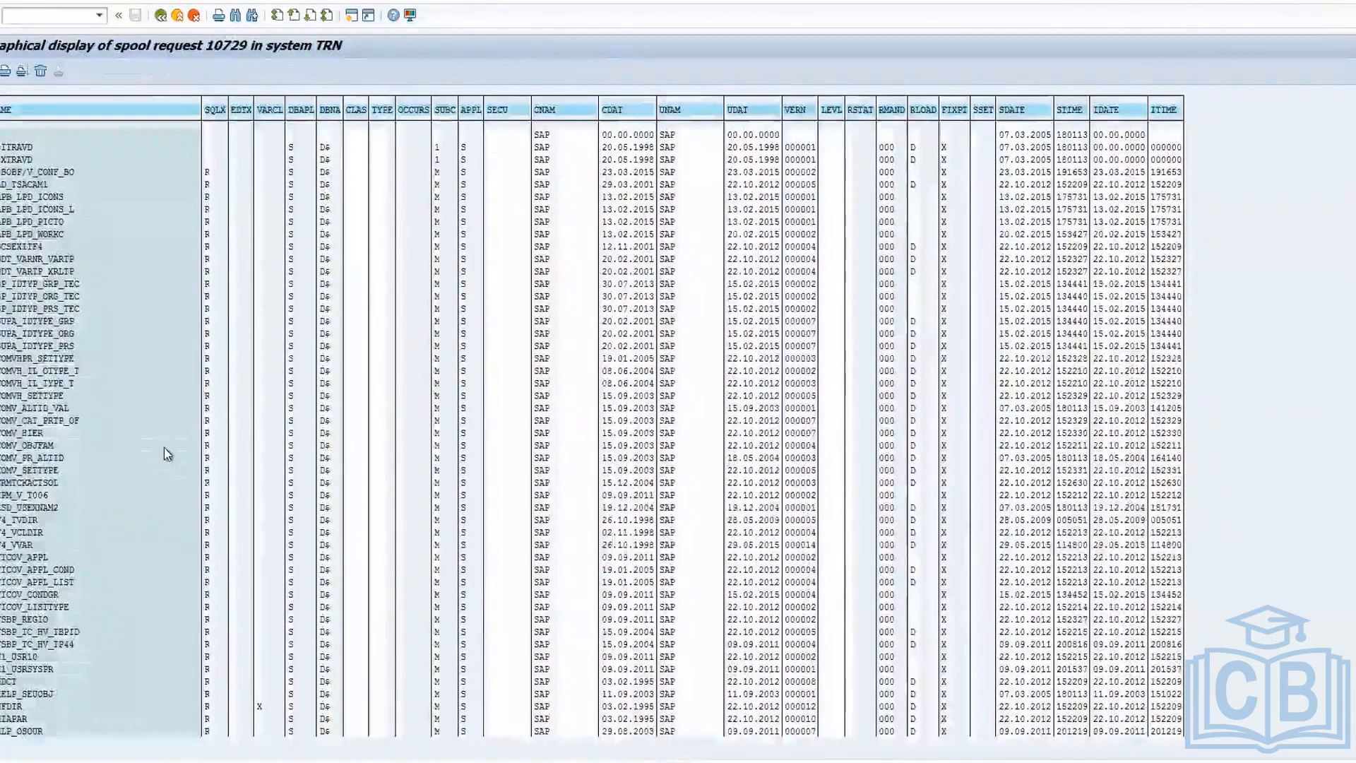
pyautogui.scroll(-1, 170, 434)
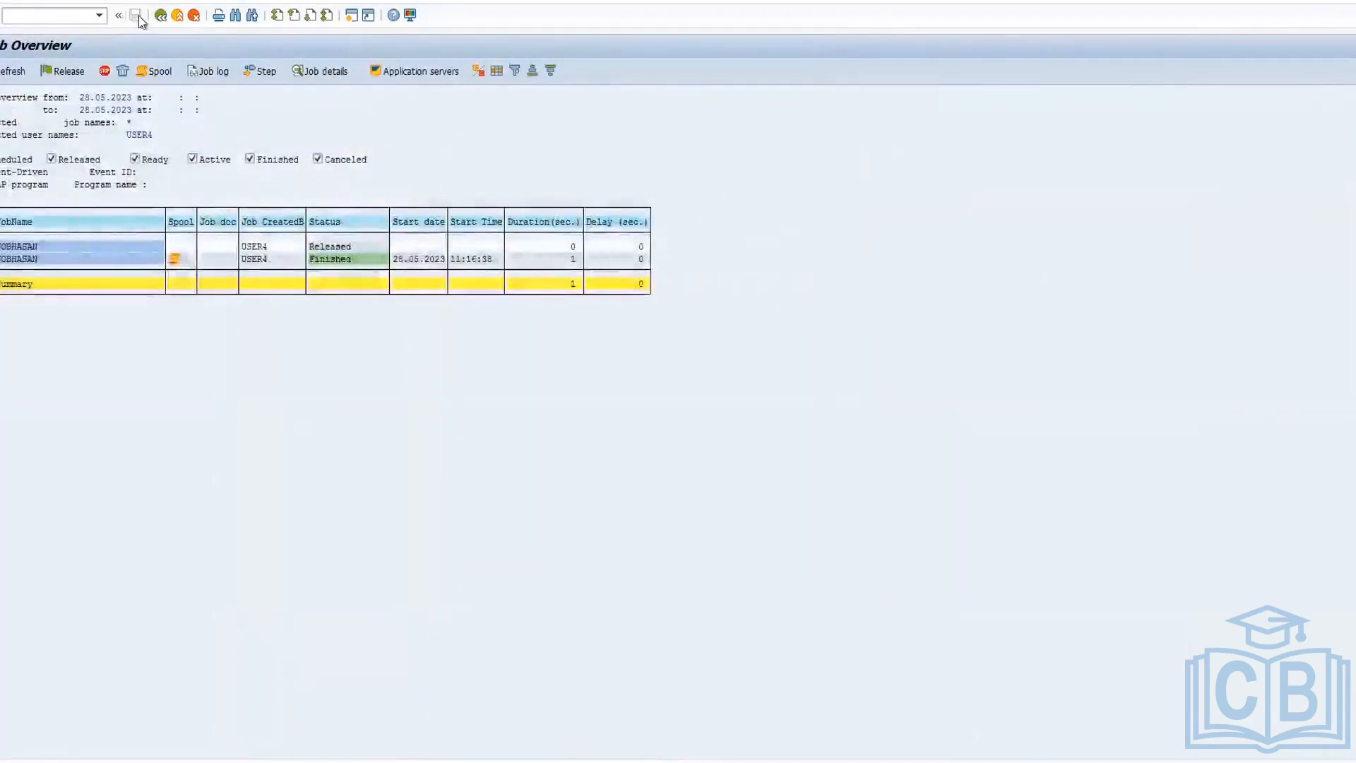
pyautogui.click(164, 16)
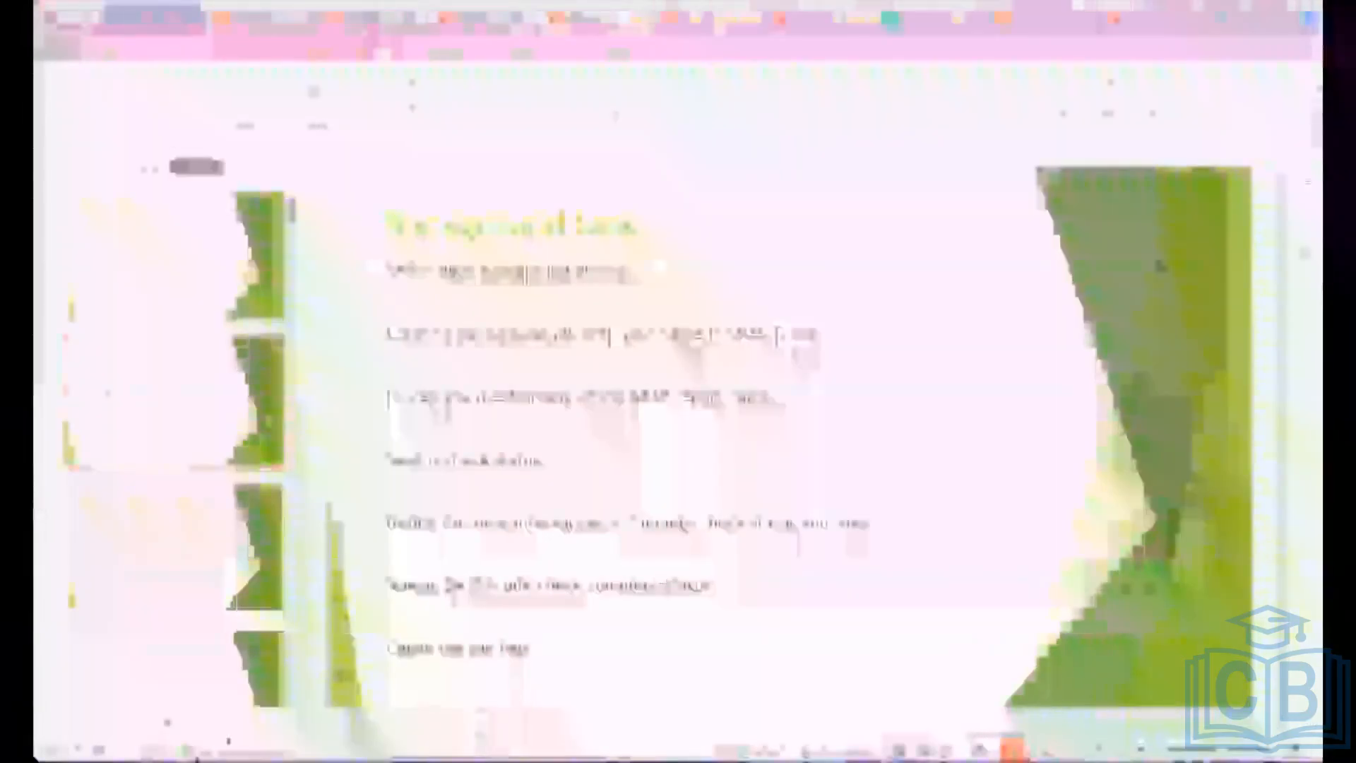
# Switch to the Miro board and draw a rectangle below the SM37 note, labelled "10 Dialog 5 Background Process".
pyautogui.click(195, 732)
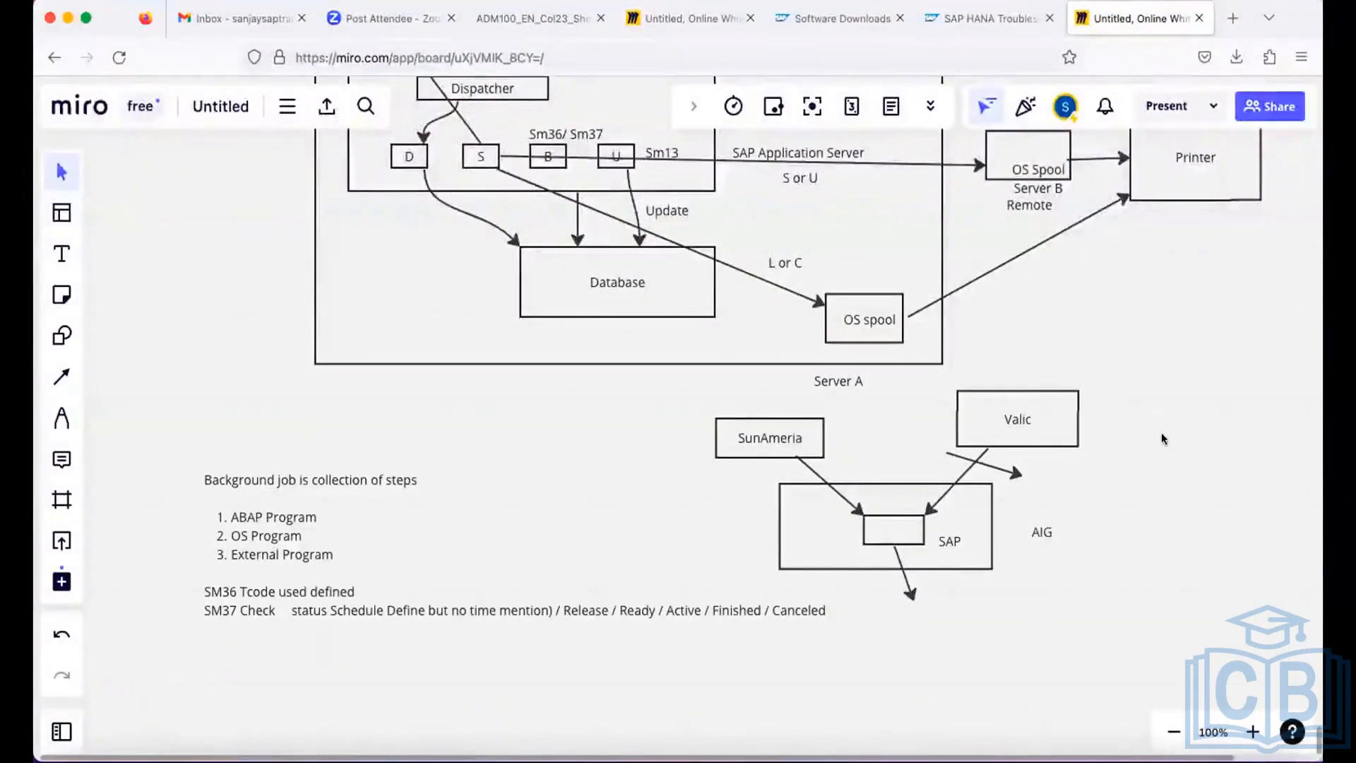
pyautogui.scroll(5, 518, 398)
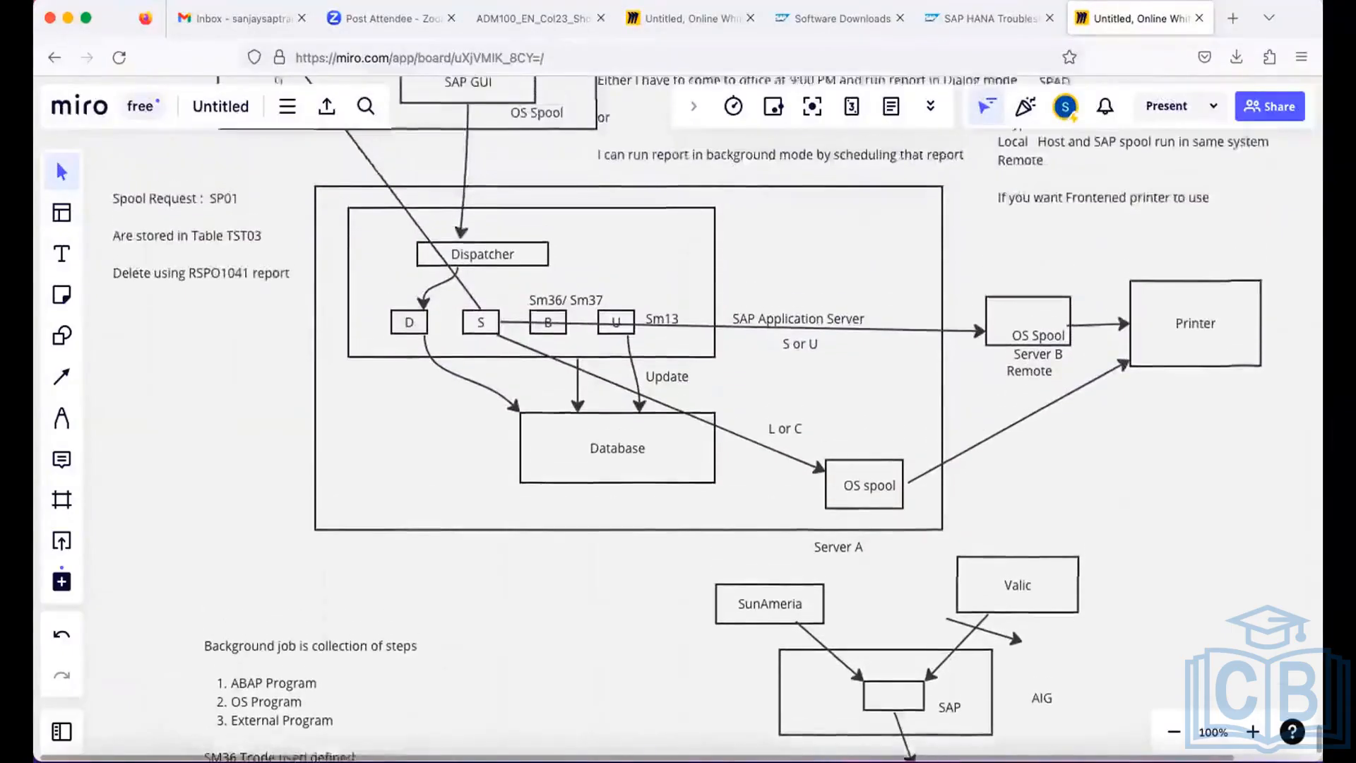
pyautogui.scroll(-8, 518, 397)
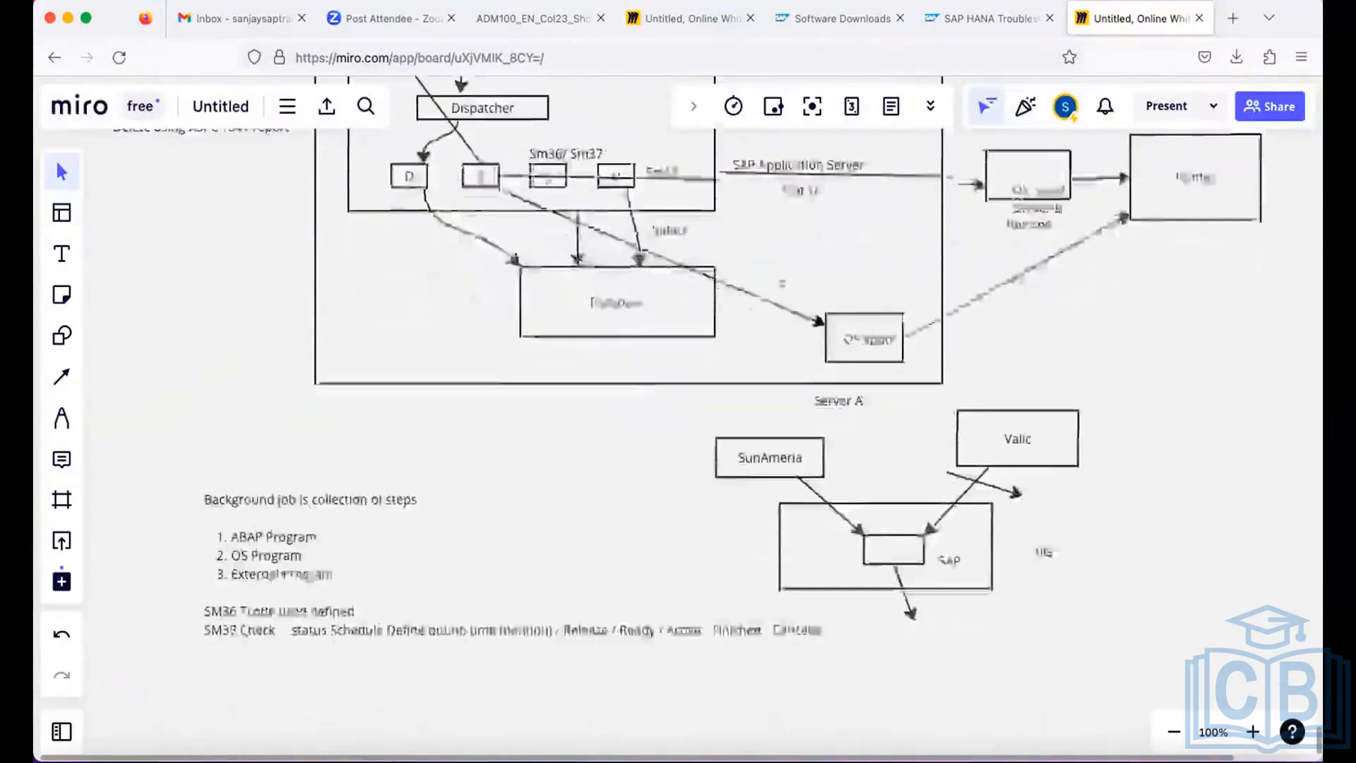
pyautogui.click(62, 336)
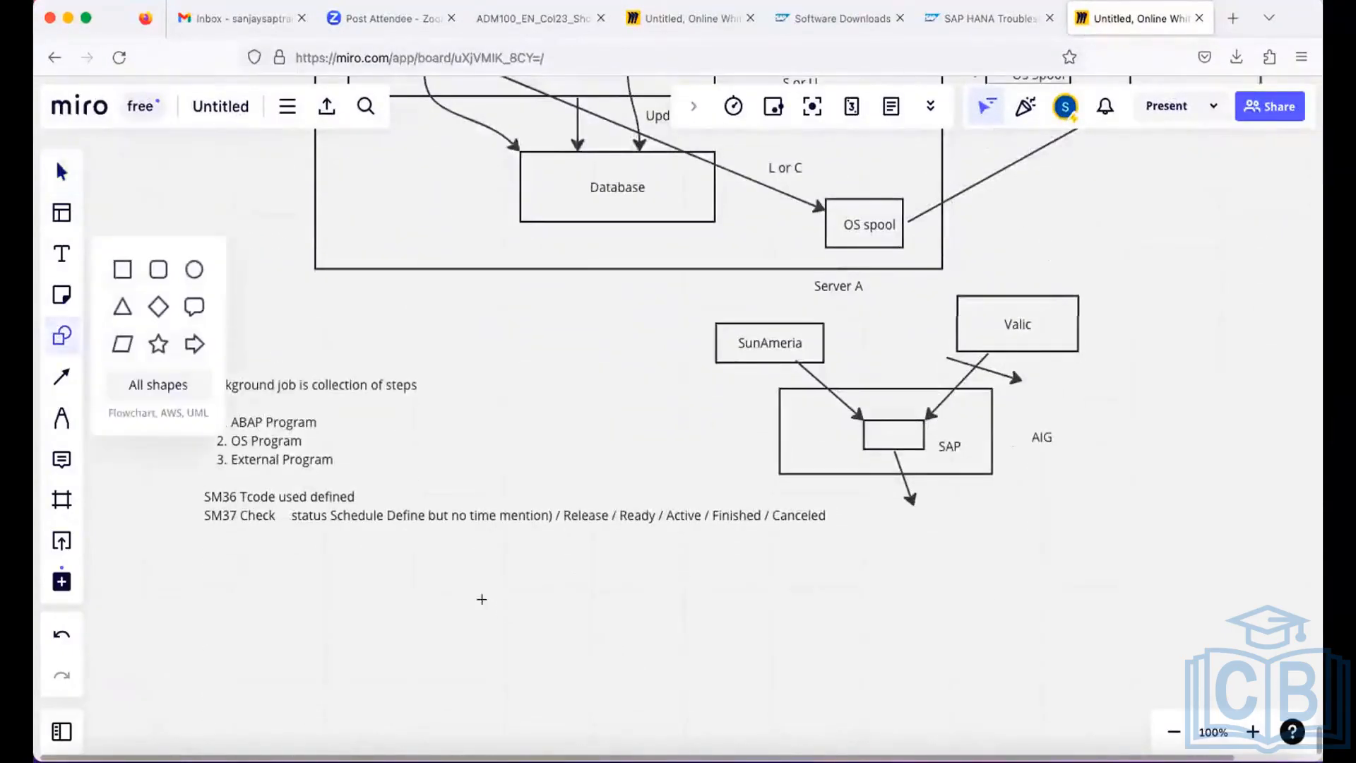
pyautogui.moveTo(484, 603); pyautogui.dragTo(713, 696)
pyautogui.write('1')
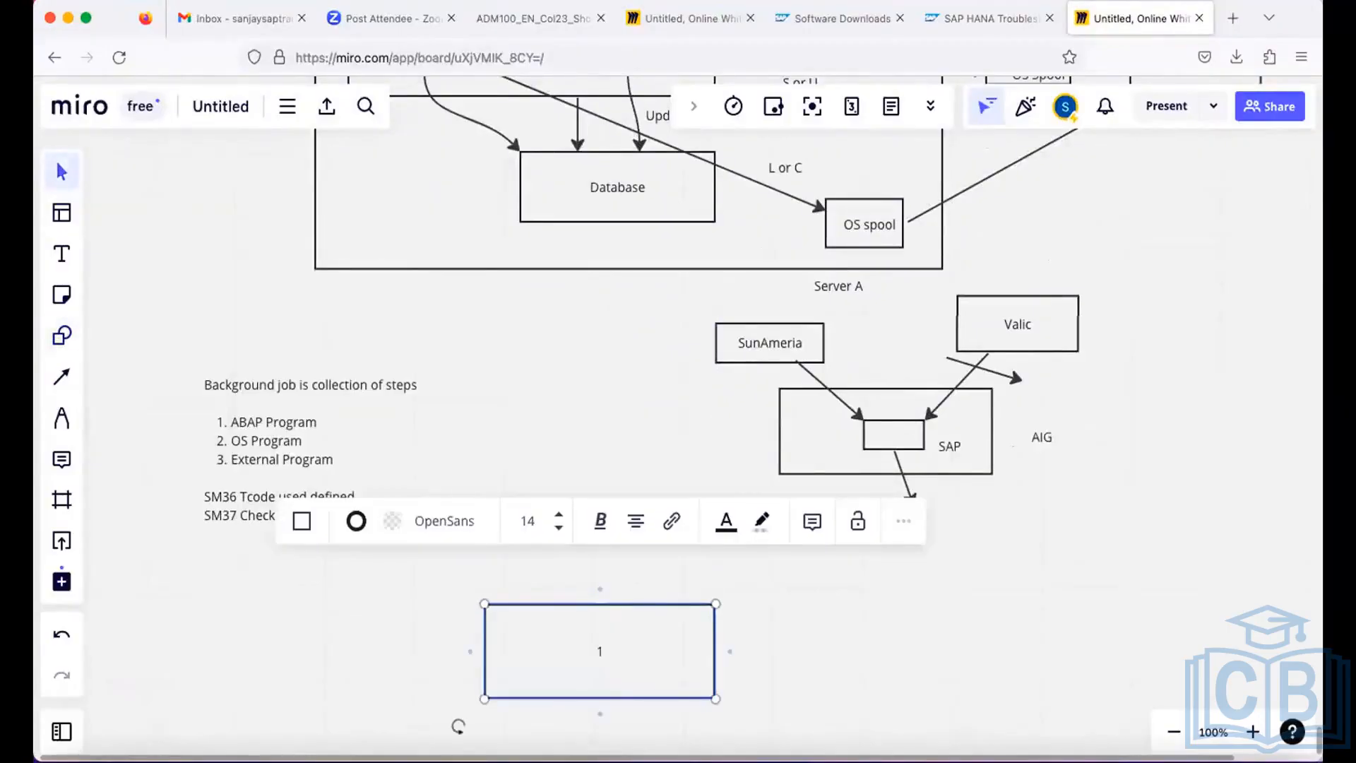
pyautogui.write('0 Dialog 5 Background')
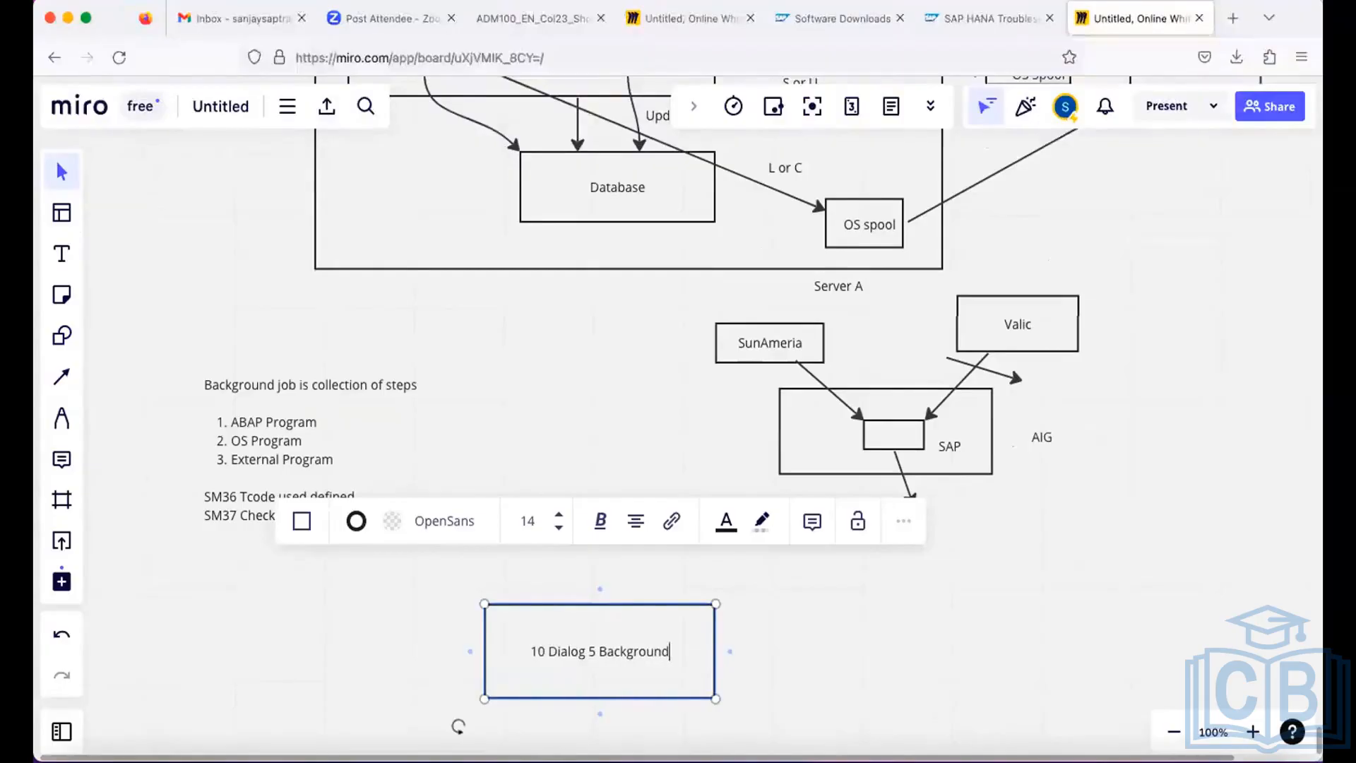
pyautogui.write(' Process')
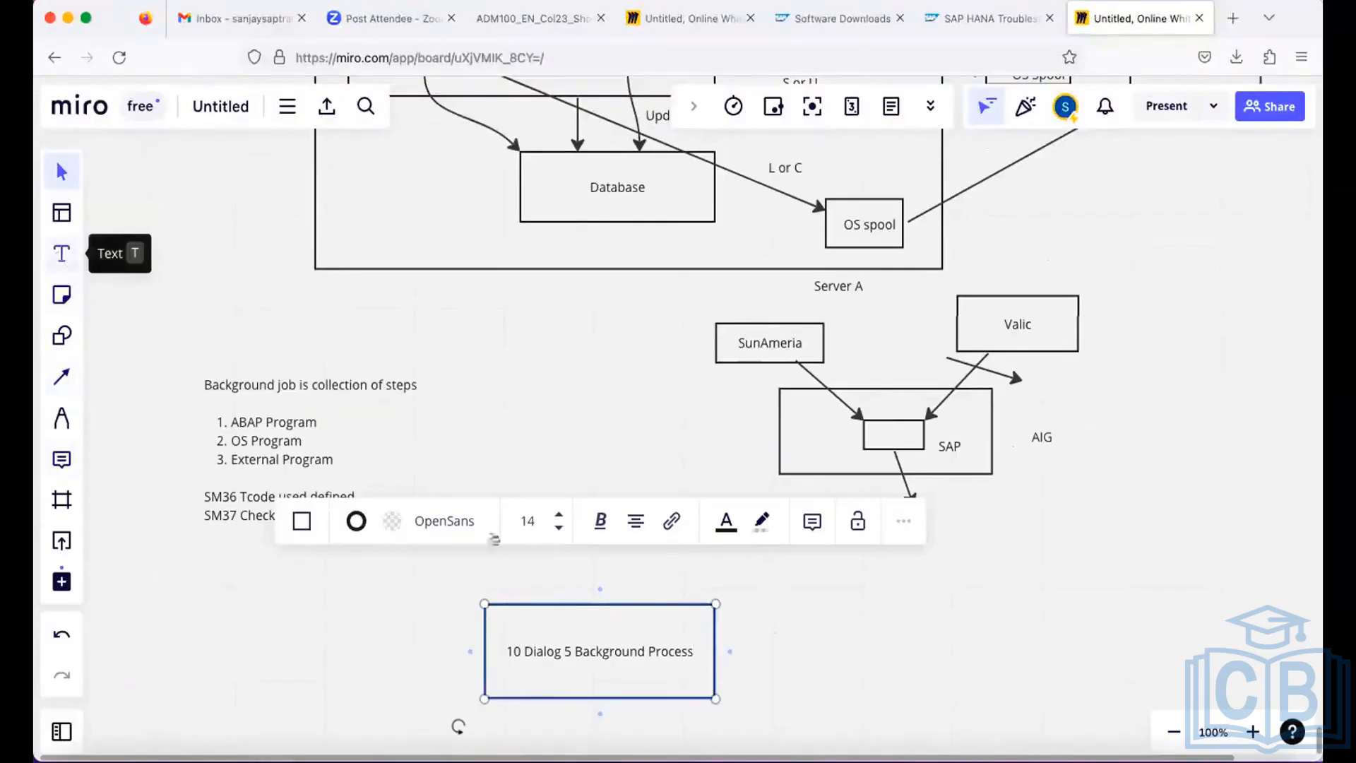
# Add the text "Day Operation Mode 8:00 AM - 6 PM" just above the new rectangle.
pyautogui.press('t')
pyautogui.click(535, 565)
pyautogui.write('Day')
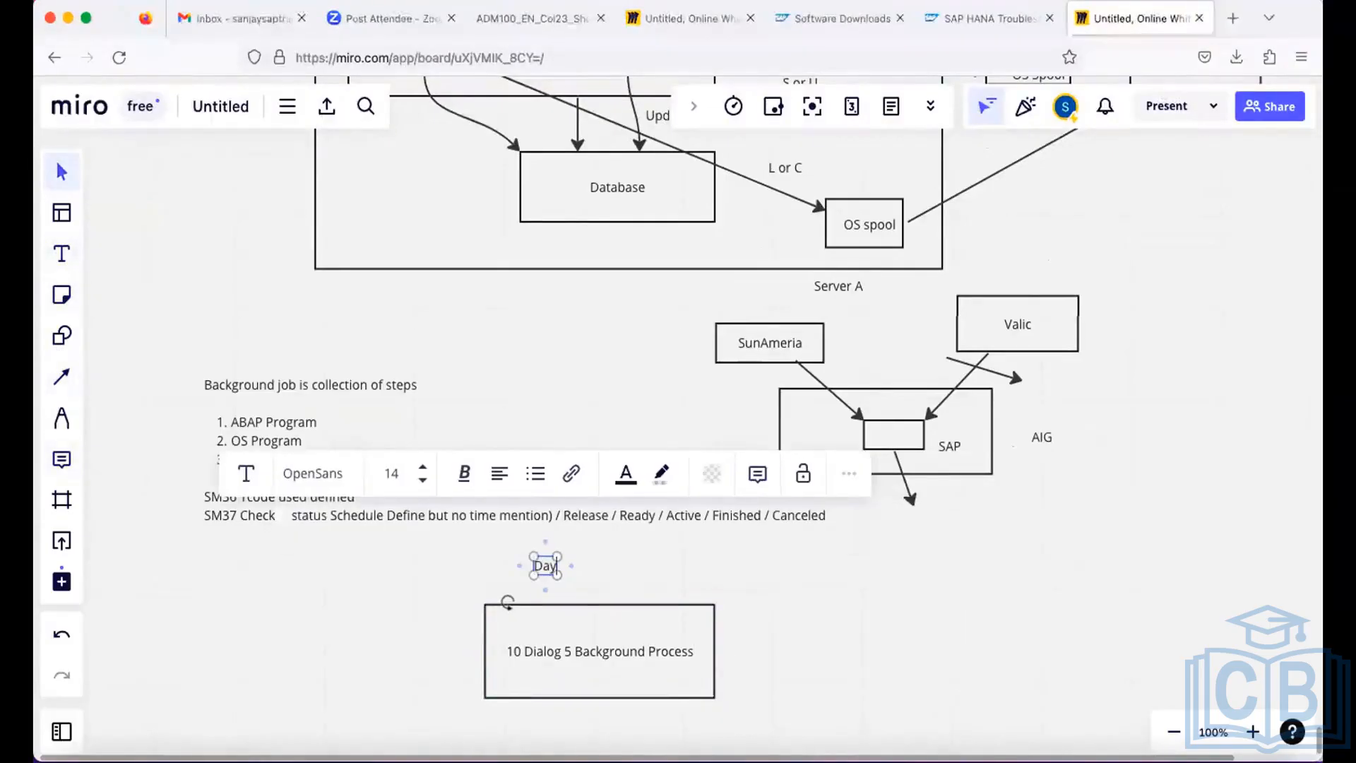
pyautogui.write(' Oper')
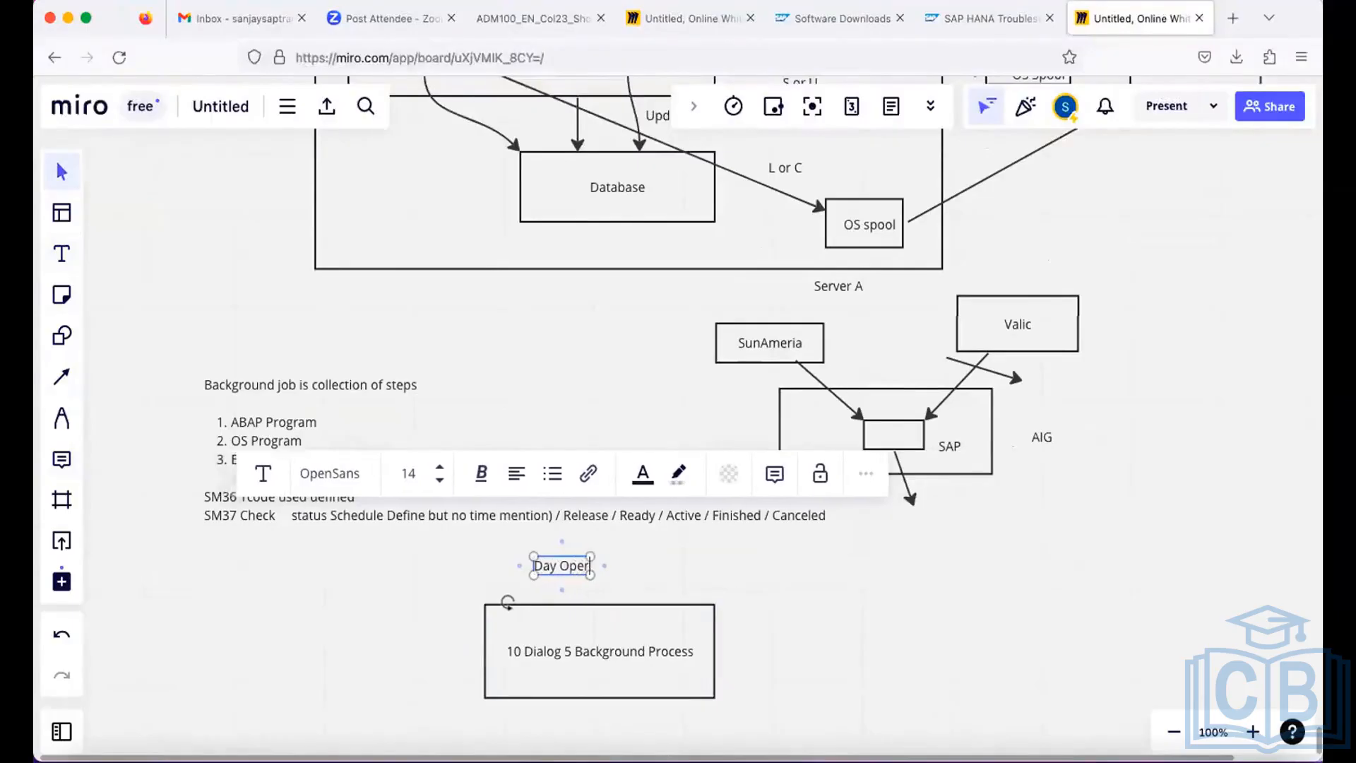
pyautogui.write('ation Mo')
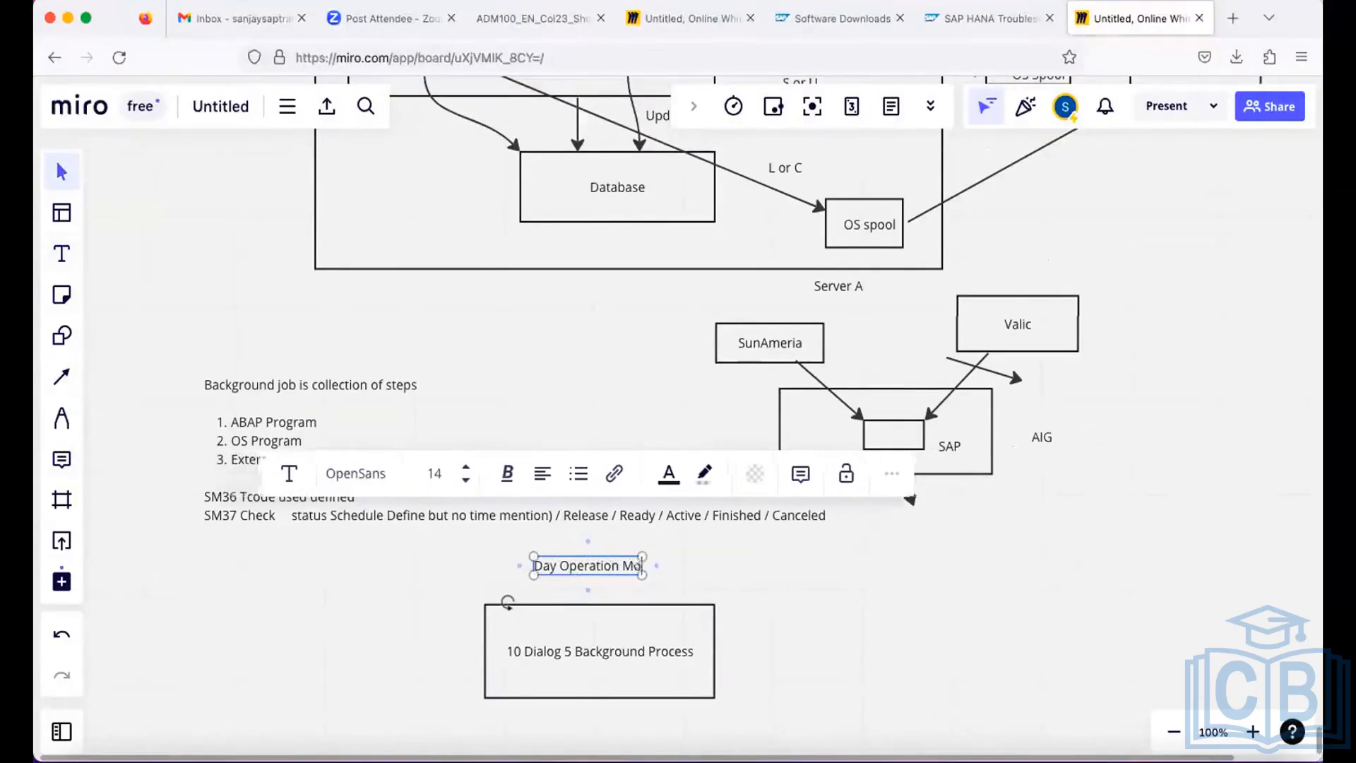
pyautogui.write('de 8')
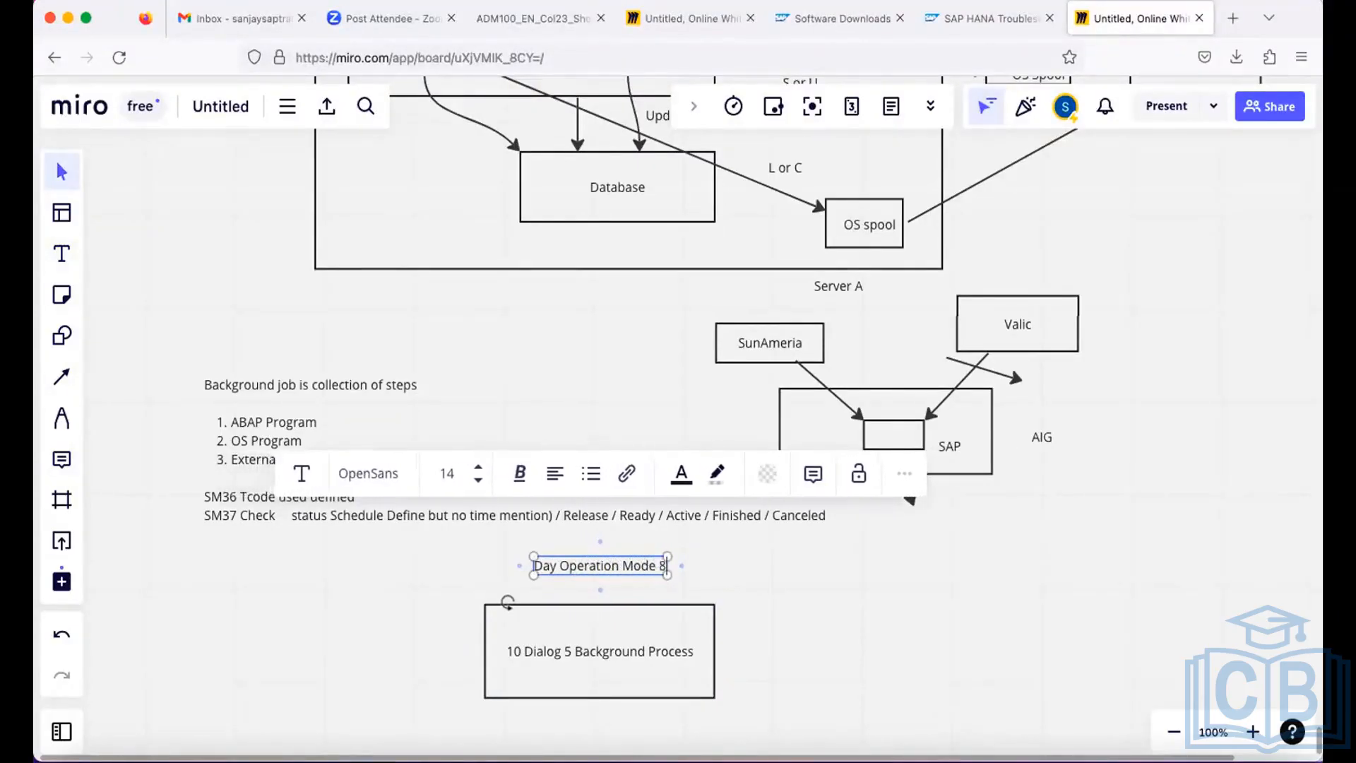
pyautogui.write(':00 A')
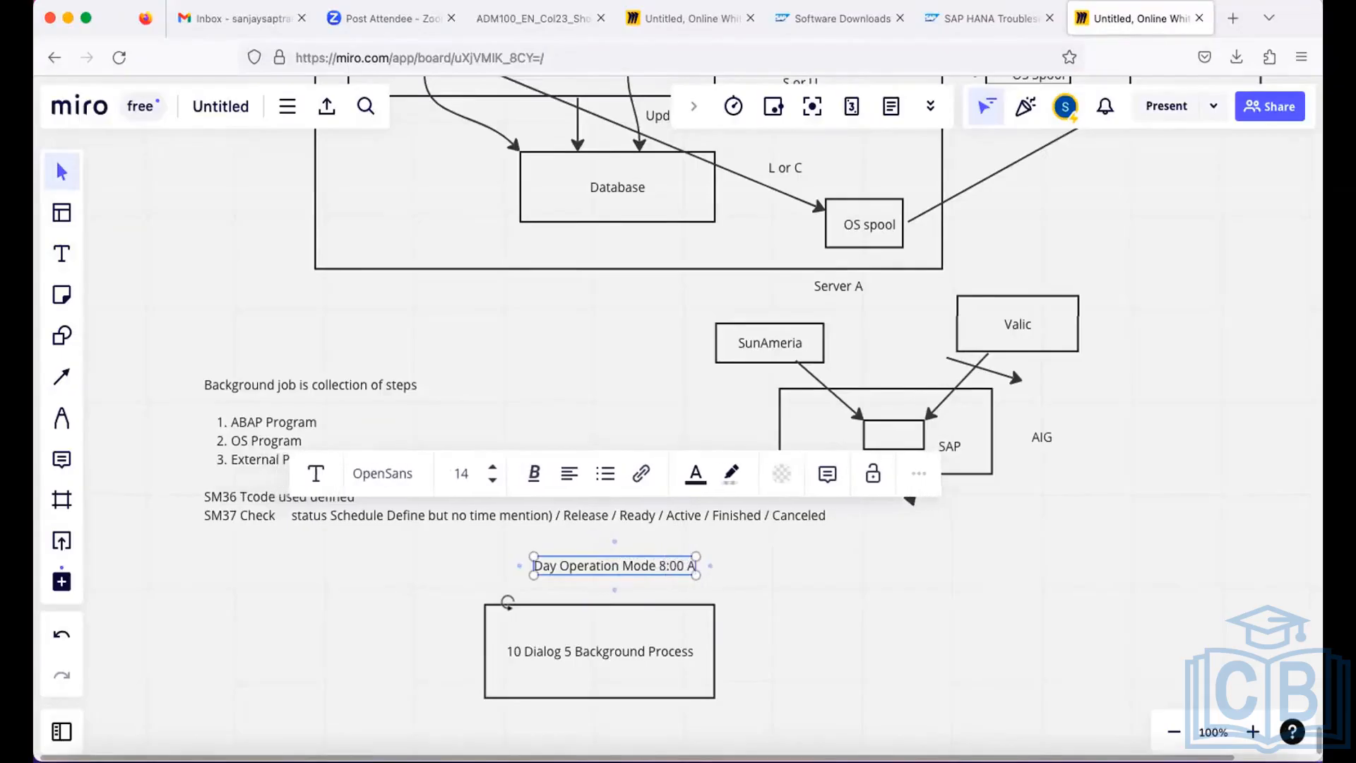
pyautogui.write('M - 6')
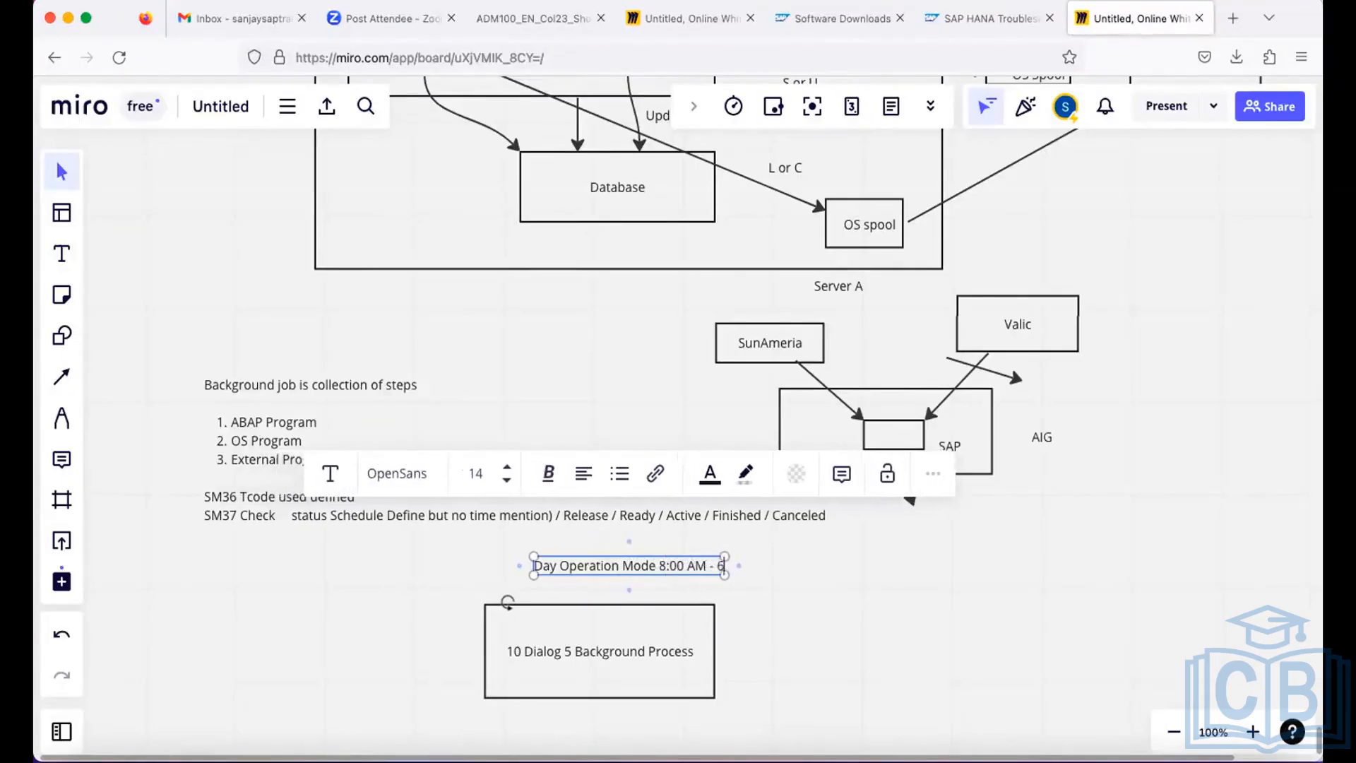
pyautogui.write(' PM')
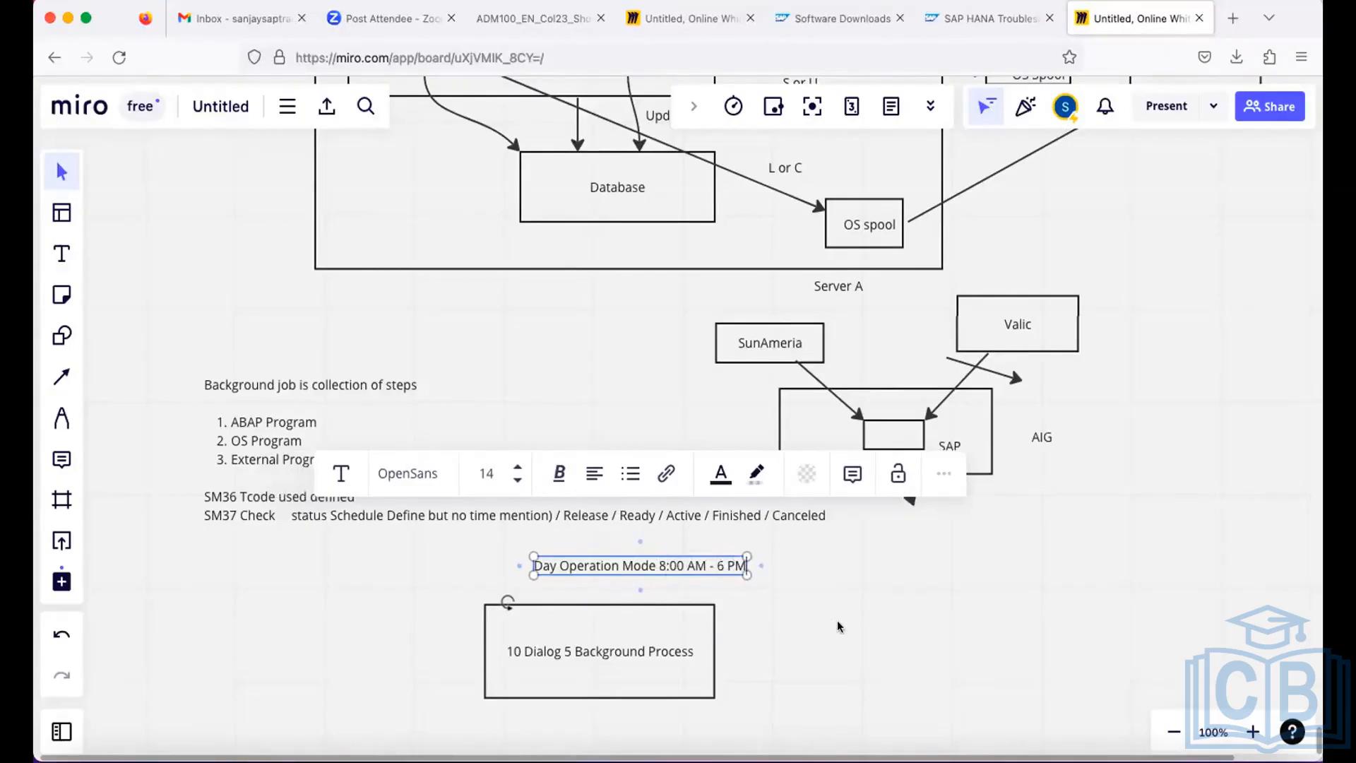
# Move the "Day Operation Mode 8:00 AM - 6 PM" text to the right, clear of the space above the process rectangle.
pyautogui.click(690, 608)
pyautogui.moveTo(615, 564); pyautogui.dragTo(875, 579)
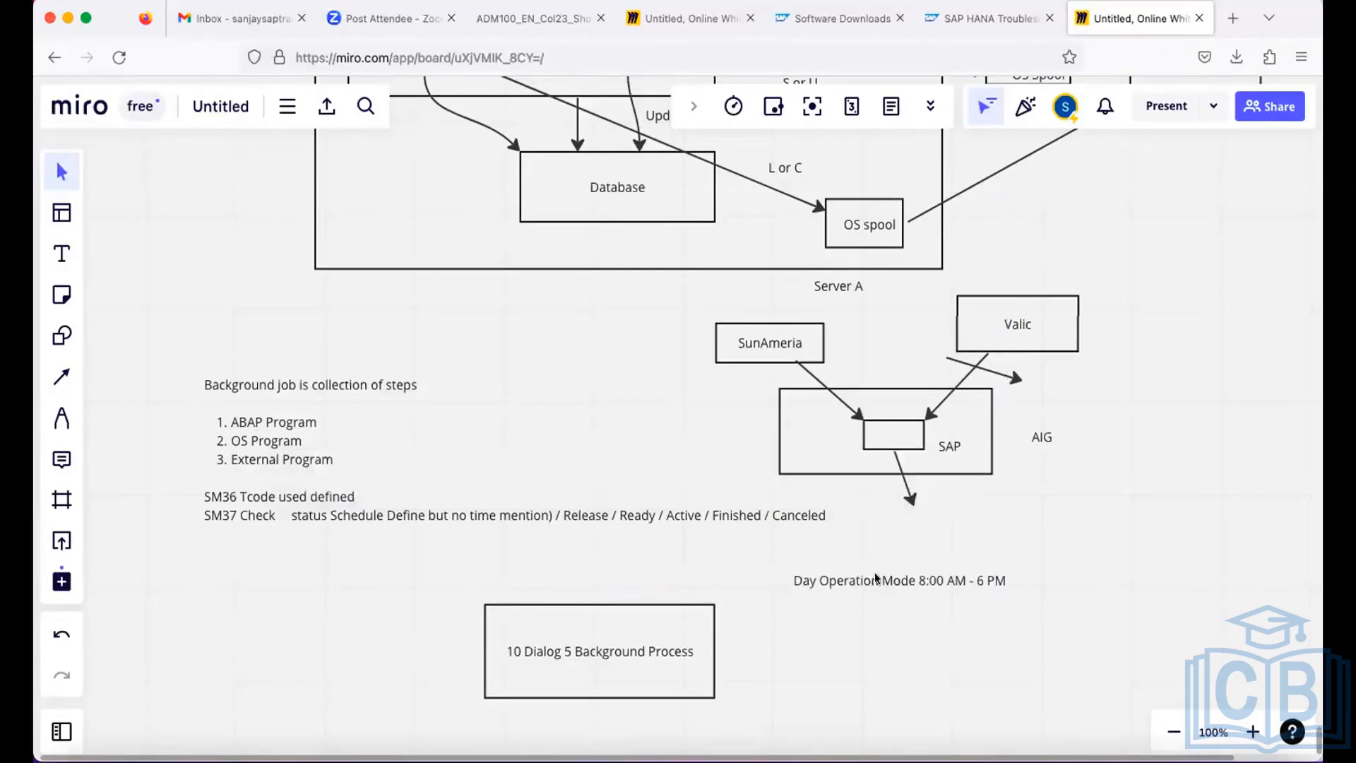
pyautogui.click(654, 653)
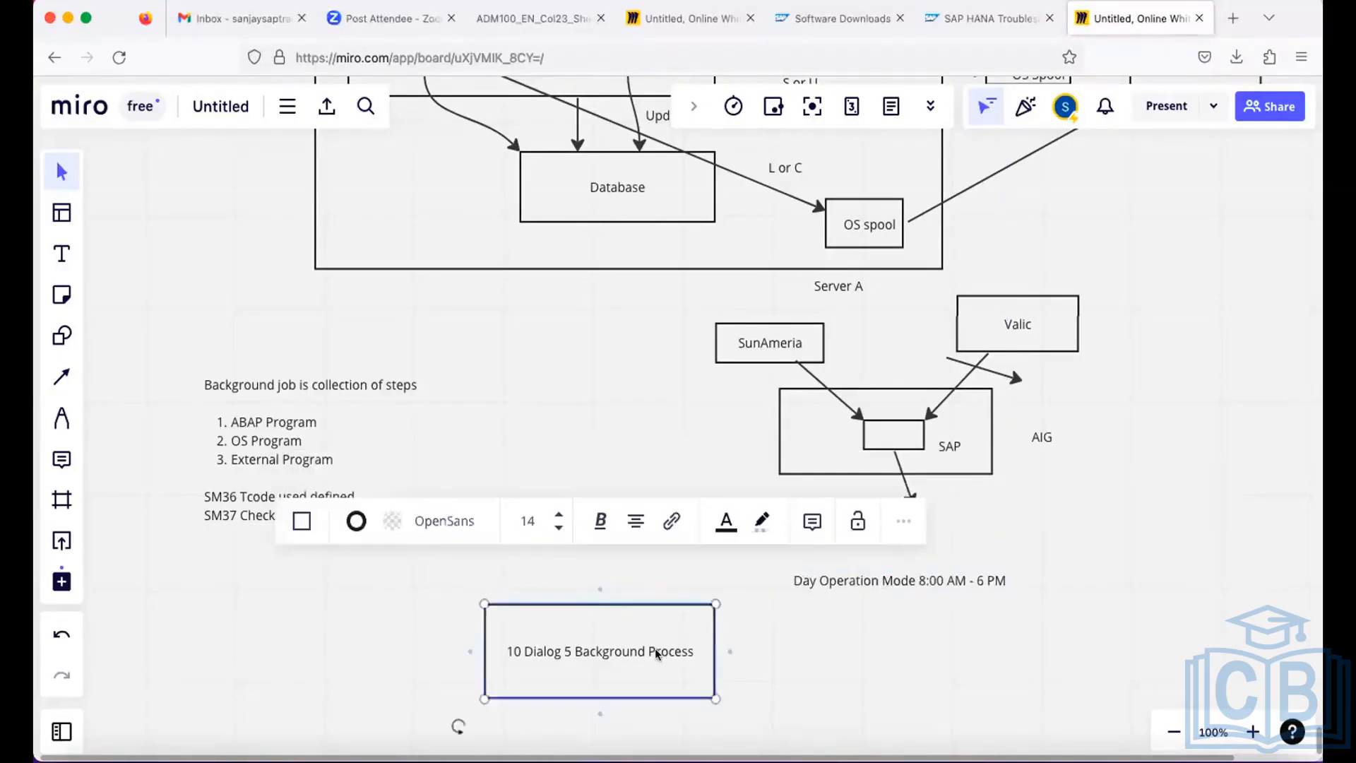
pyautogui.doubleClick(654, 651)
pyautogui.click(692, 650)
pyautogui.moveTo(631, 646); pyautogui.dragTo(505, 648)
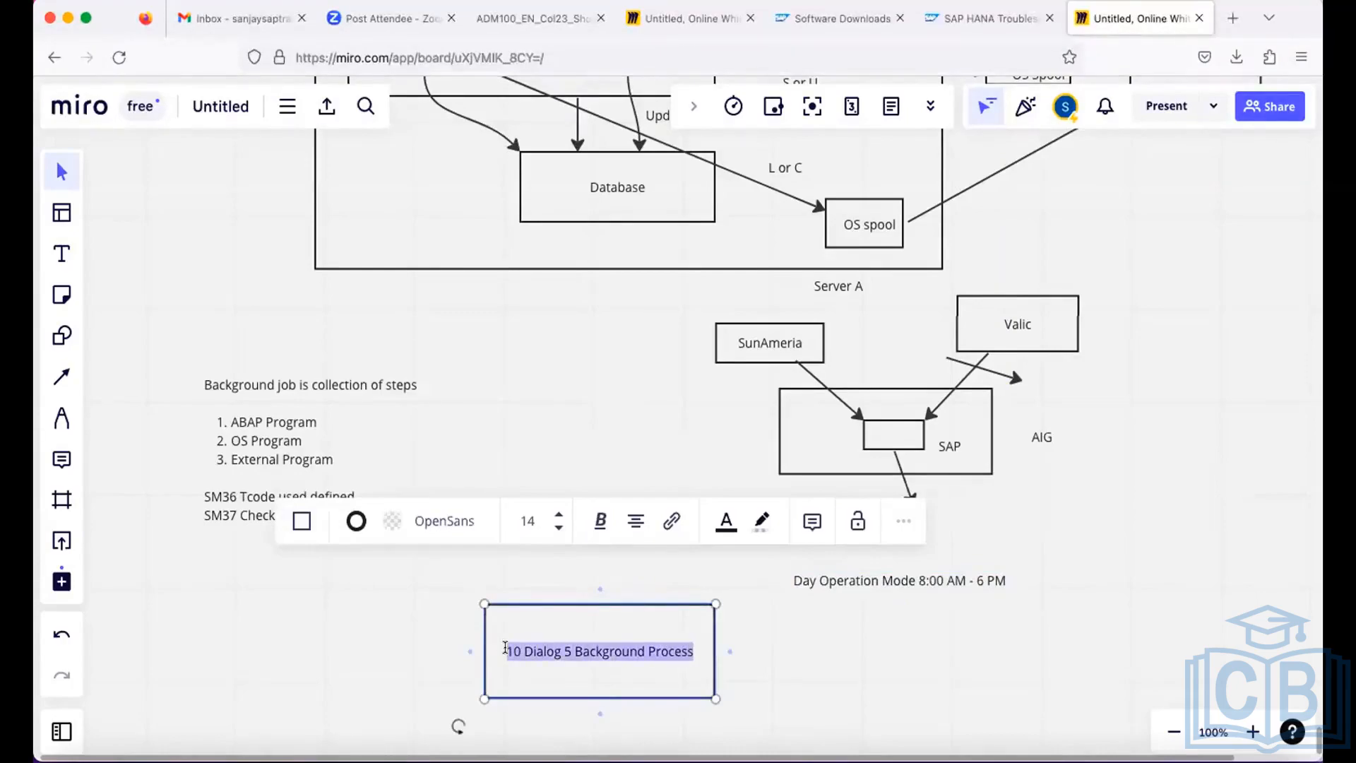
pyautogui.hotkey('ctrl', 'c')
pyautogui.click(656, 652)
pyautogui.click(655, 654)
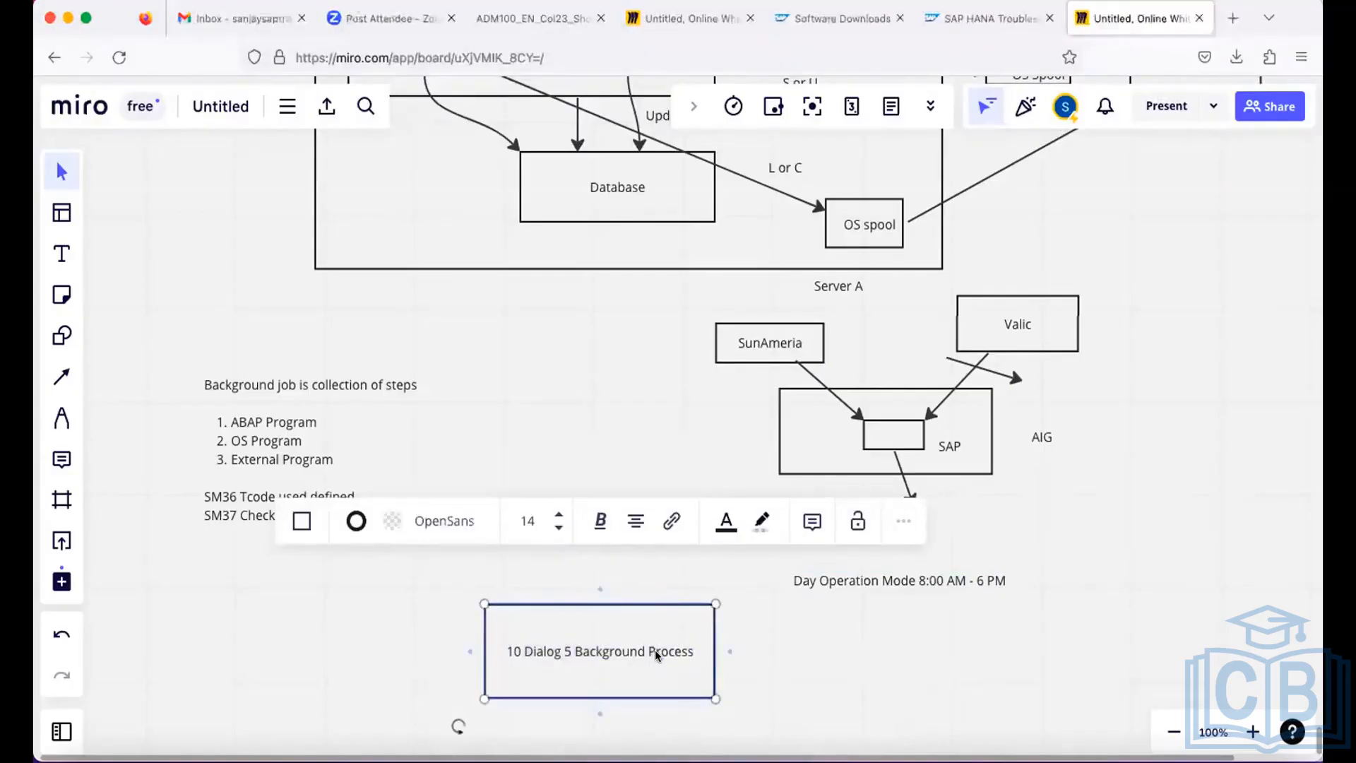
pyautogui.doubleClick(655, 654)
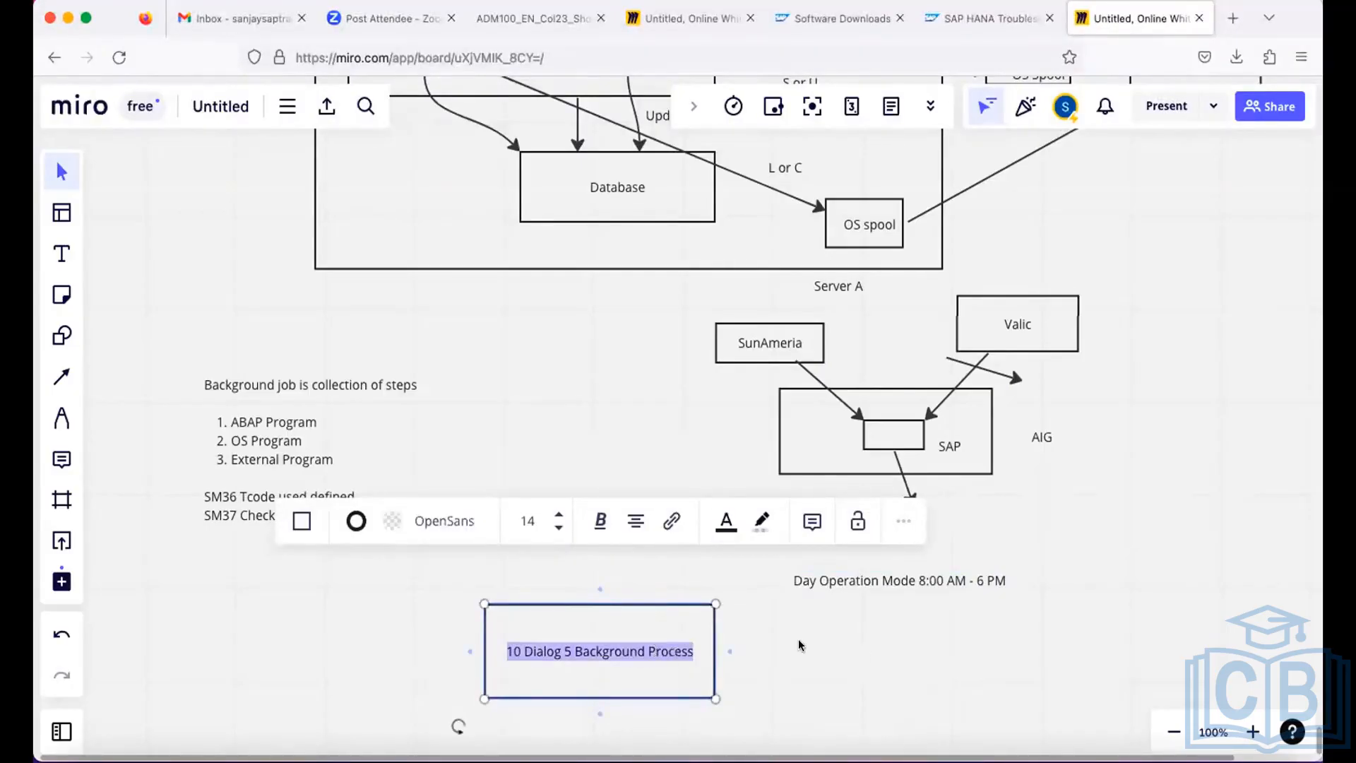
pyautogui.press('Escape')
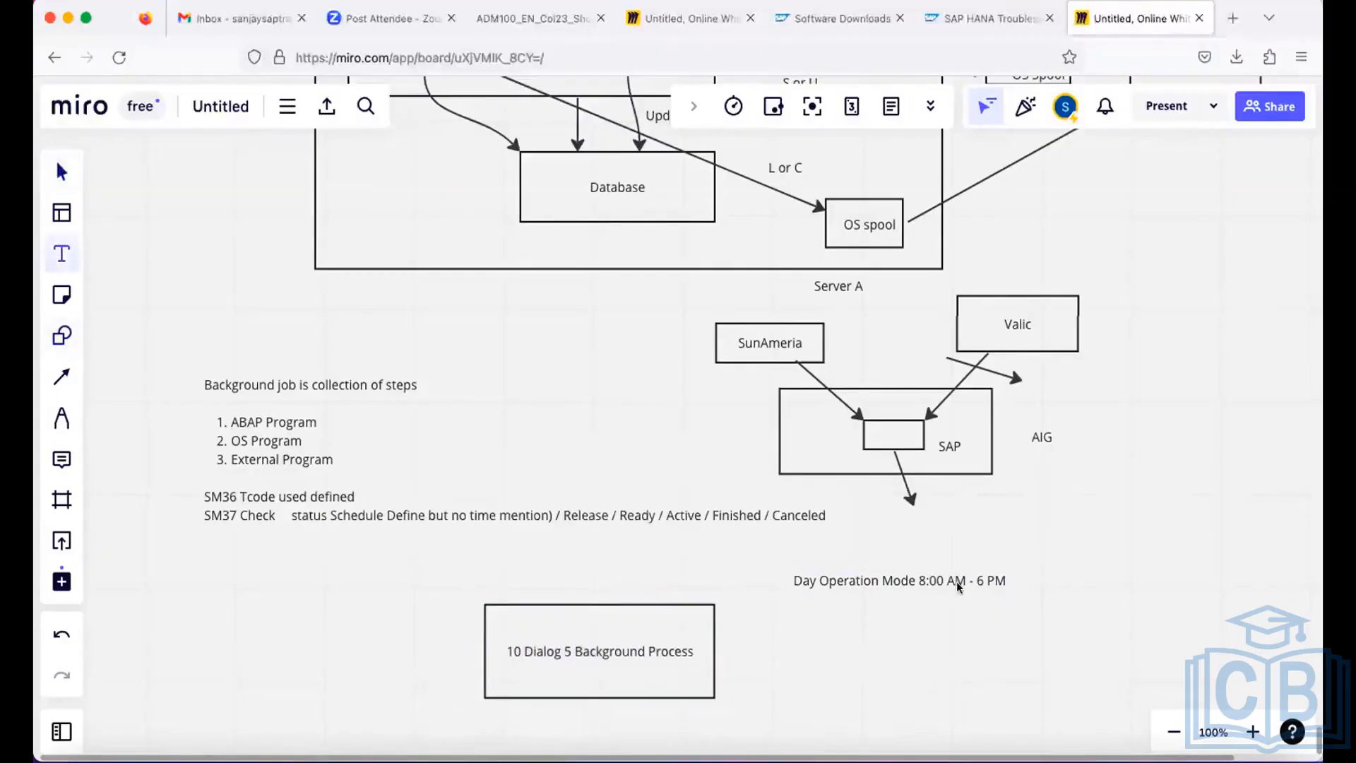
# Append ": 10 D 5 B" to the end of the Day Operation Mode text.
pyautogui.click(910, 580)
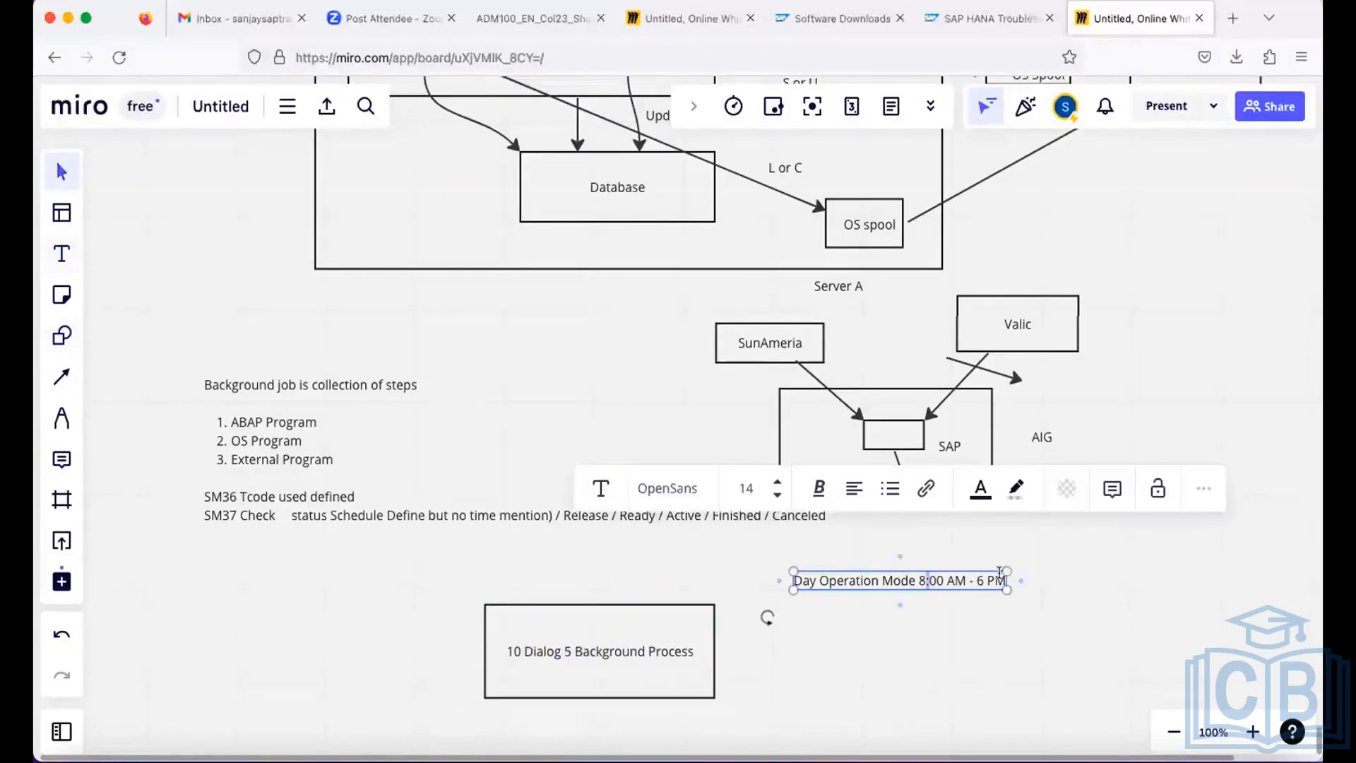
pyautogui.write(': 10')
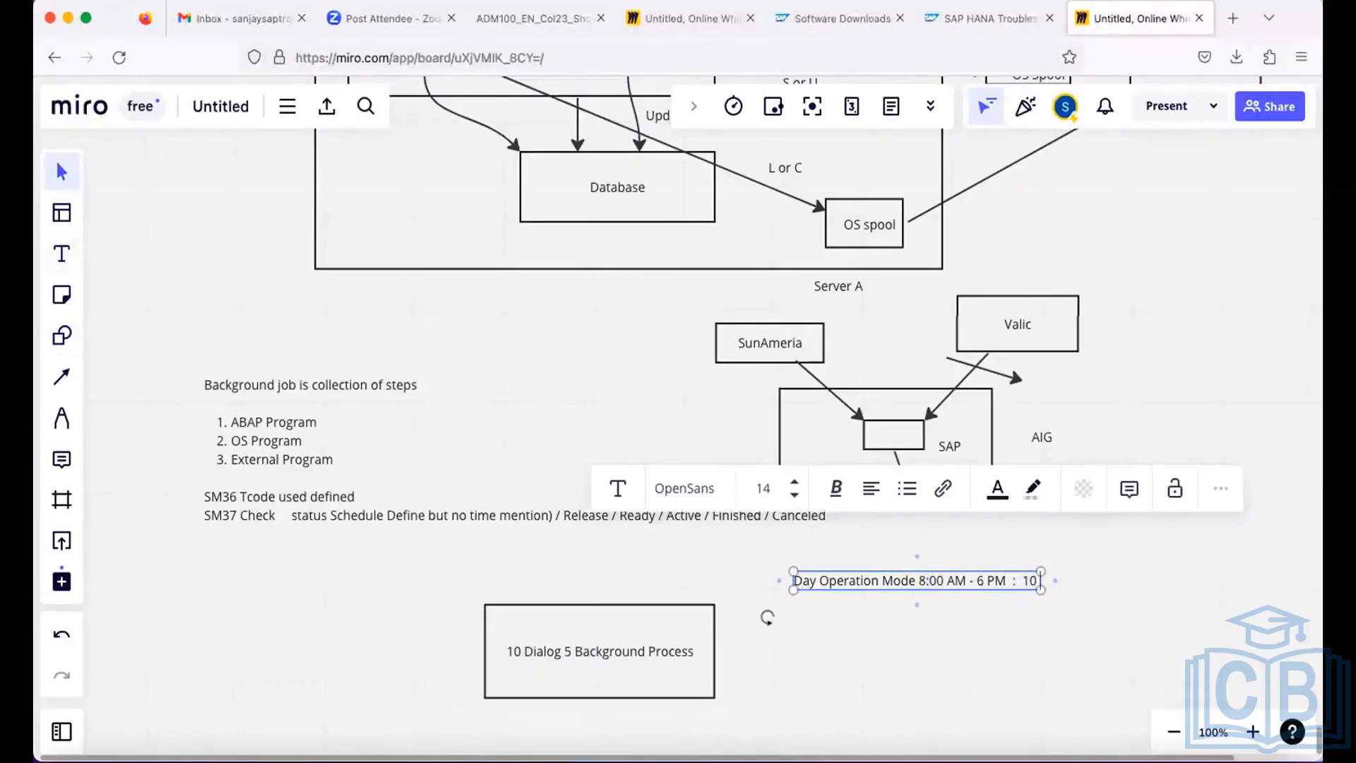
pyautogui.write(' D 5 B')
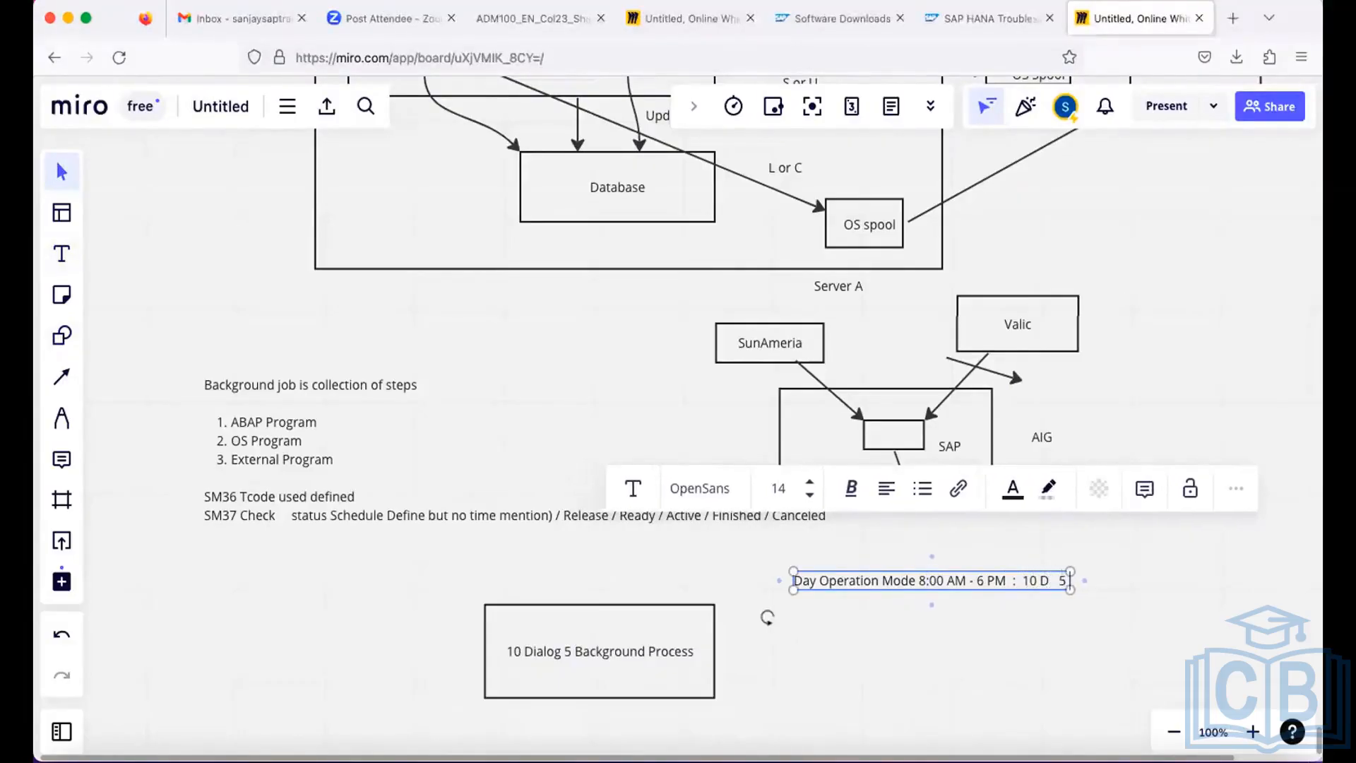
# Add a second line reading "Night Time 6PM - 8 AM: 4 D 11B" below the Day Operation Mode line.
pyautogui.press('Return')
pyautogui.write('Night')
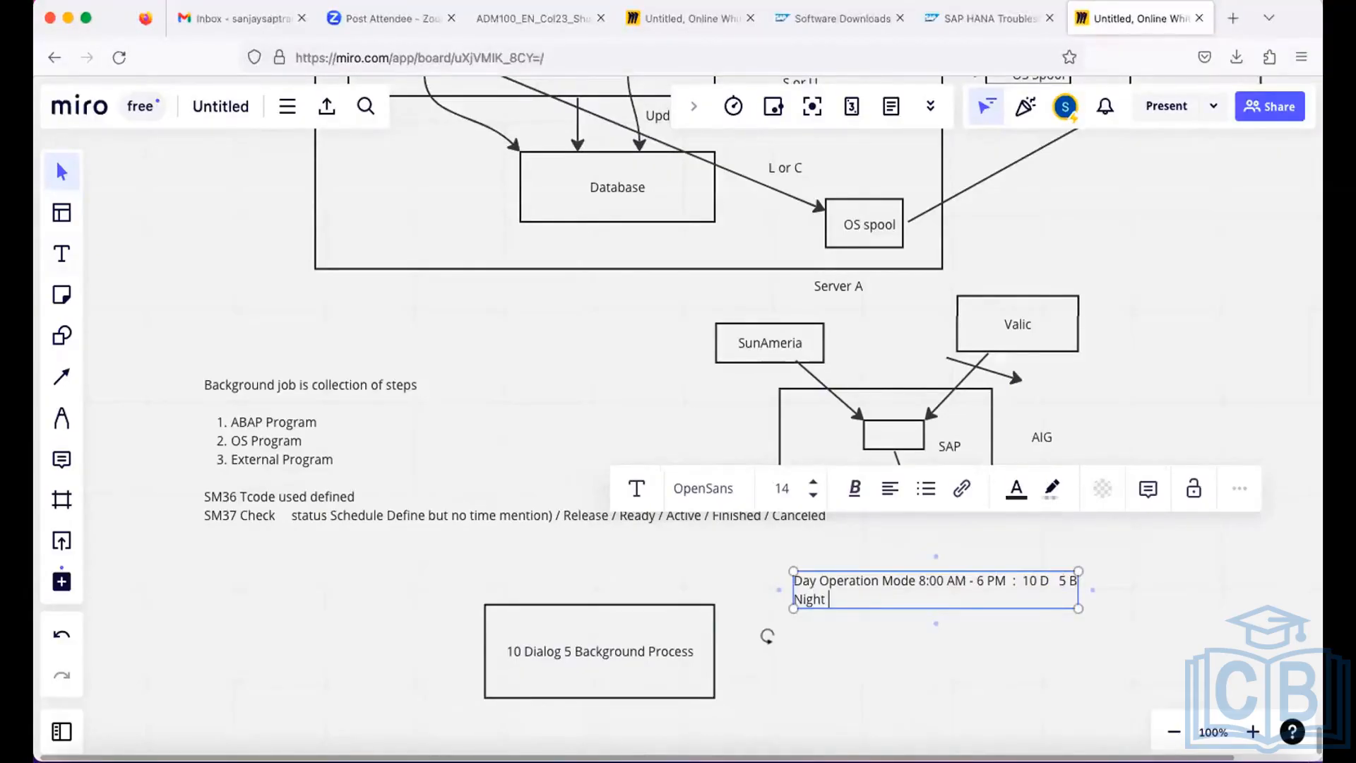
pyautogui.write(' Time 6PM - 8 AM: 4 D')
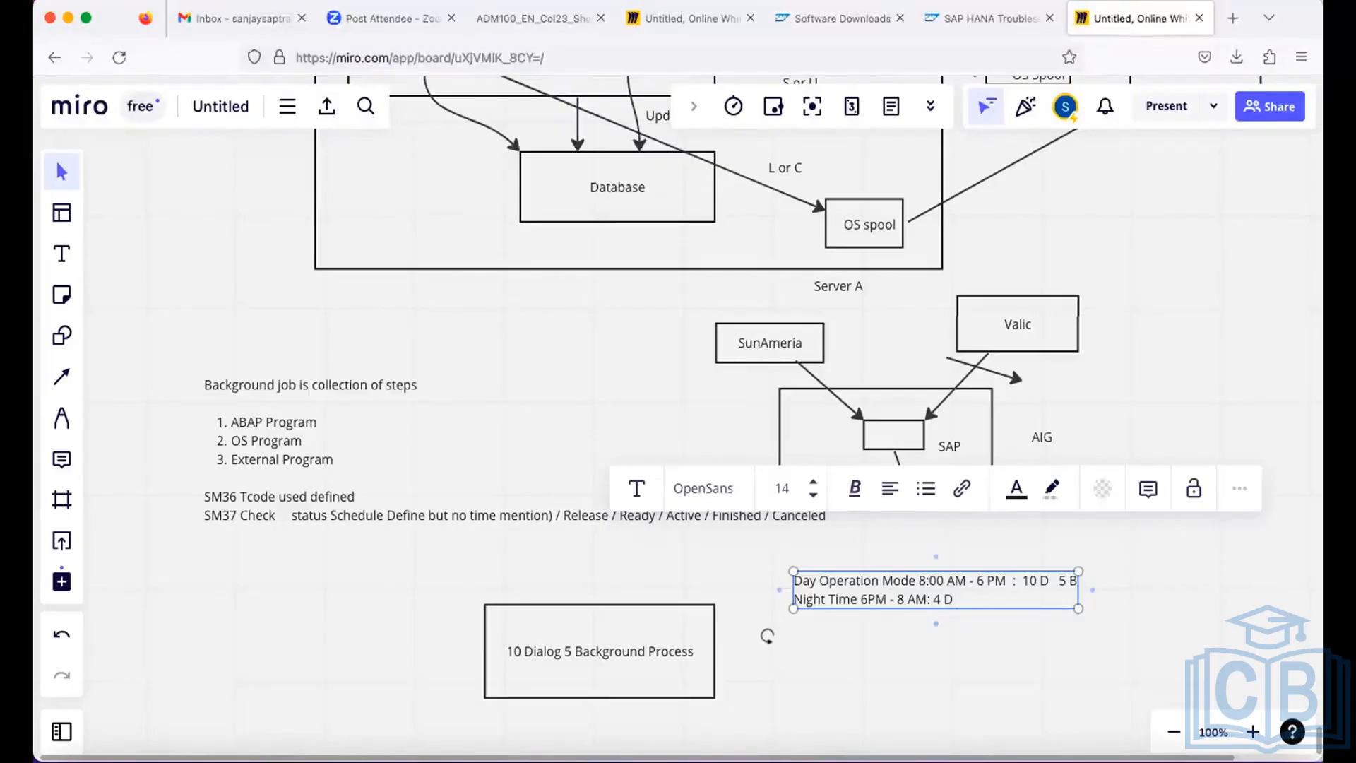
pyautogui.write('11B')
# Add "So we schedule jobs in night time we can parrall 11 jobs" below a blank line and widen the text box to fit it.
pyautogui.press('Return')
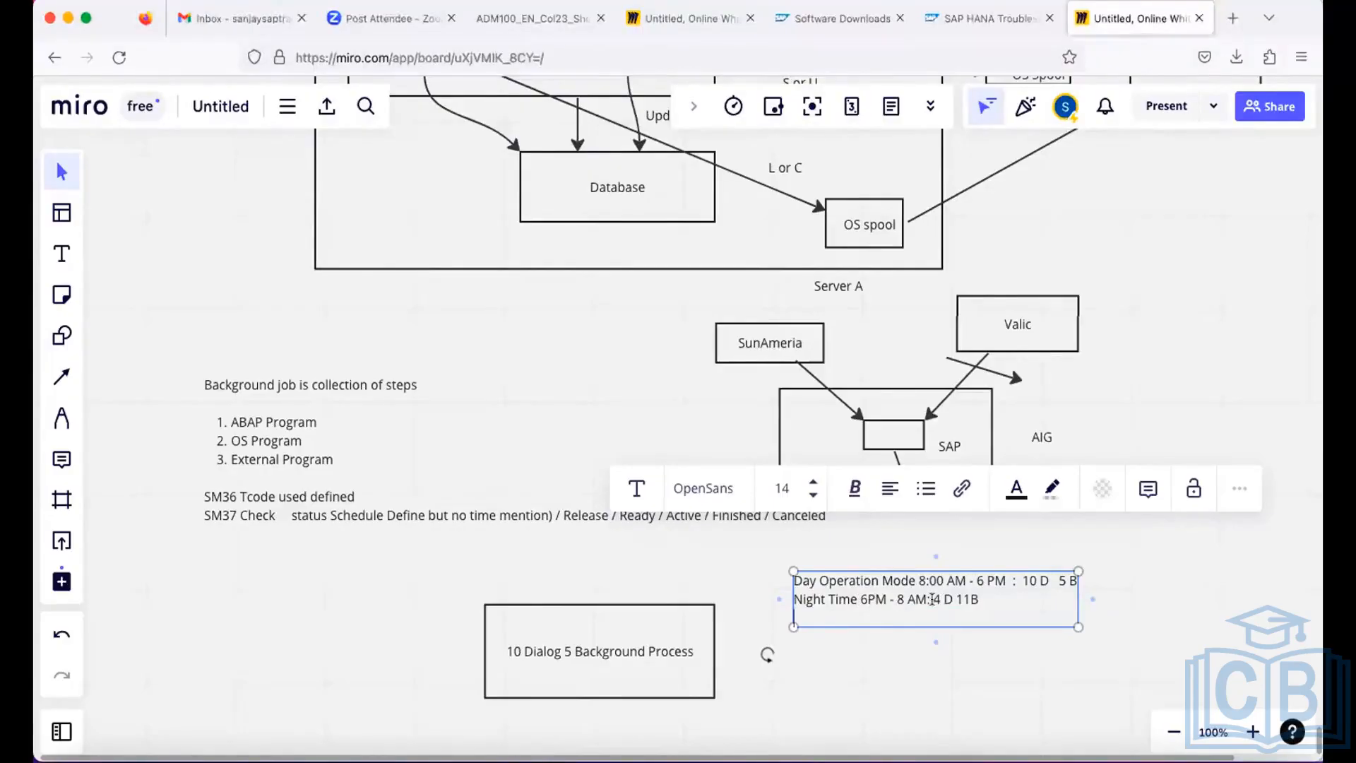
pyautogui.moveTo(932, 598); pyautogui.dragTo(977, 599)
pyautogui.click(977, 598)
pyautogui.press('Return')
pyautogui.press('Return')
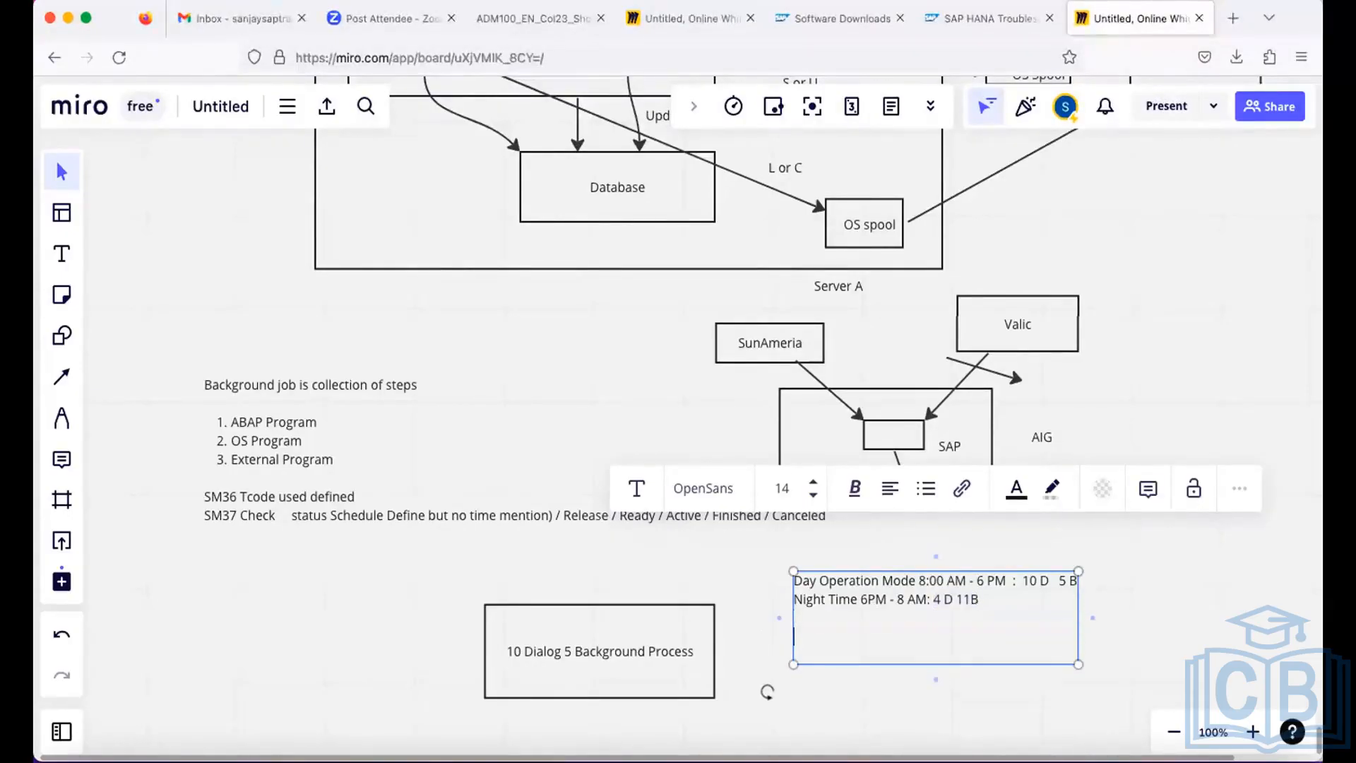
pyautogui.write('So we schedule jobs in ni')
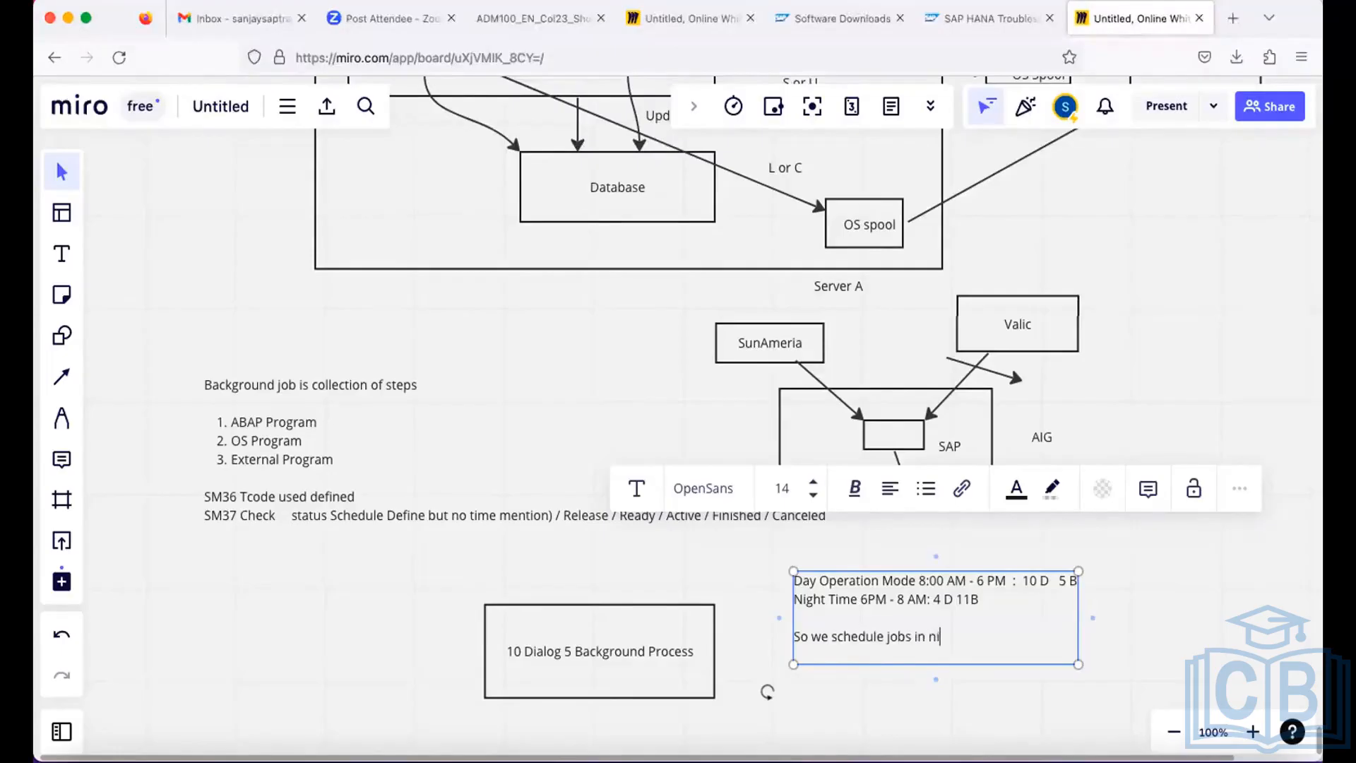
pyautogui.write('ght time we can parrele')
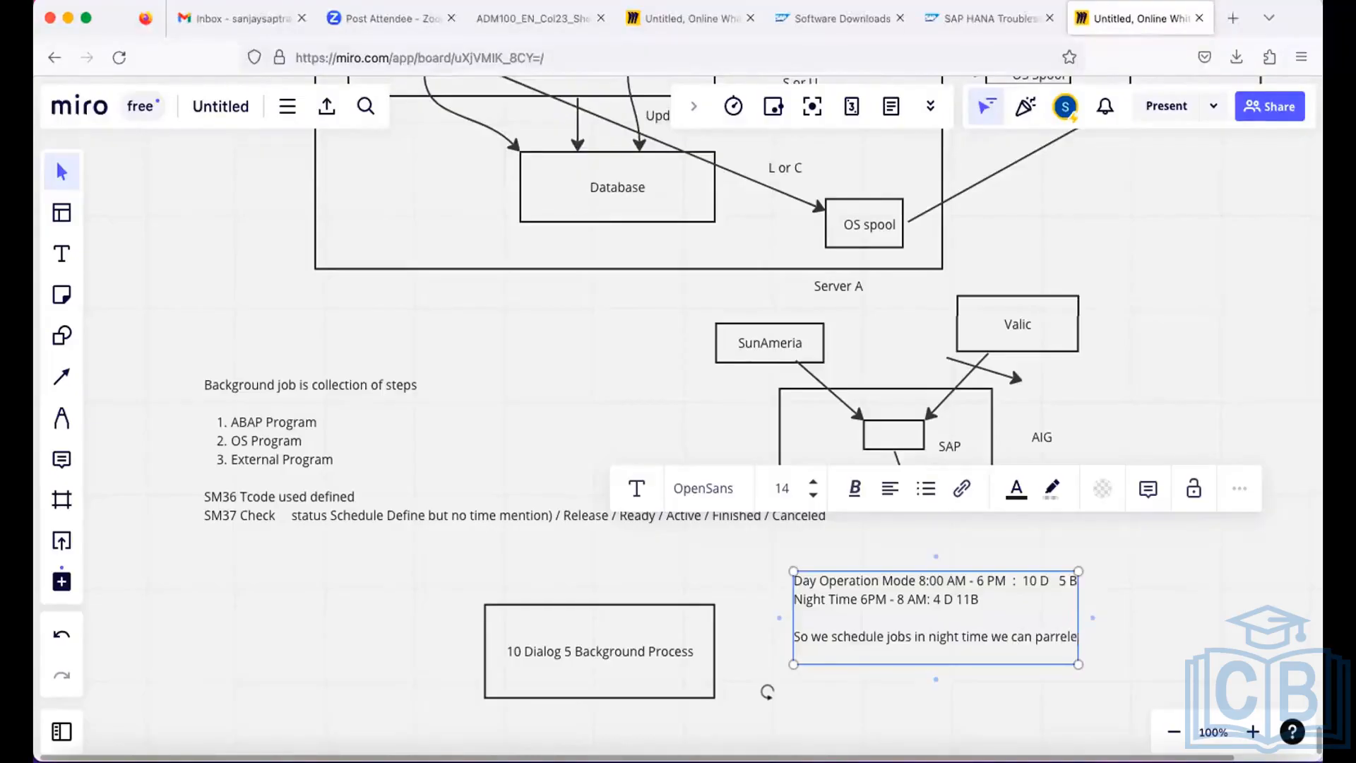
pyautogui.press('BackSpace')
pyautogui.press('BackSpace')
pyautogui.press('BackSpace')
pyautogui.write('all')
pyautogui.press('Return')
pyautogui.write('11 j')
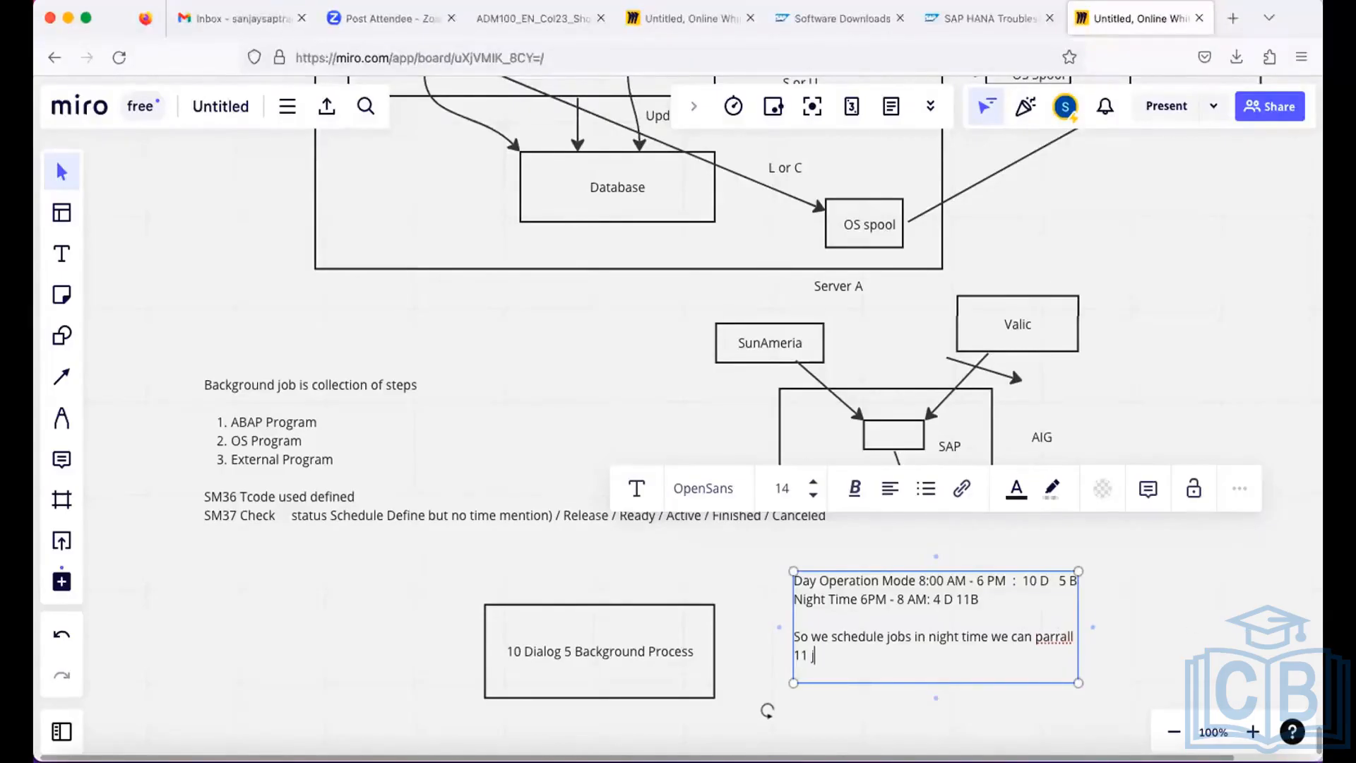
pyautogui.write('obs')
pyautogui.moveTo(1076, 617); pyautogui.dragTo(1229, 614)
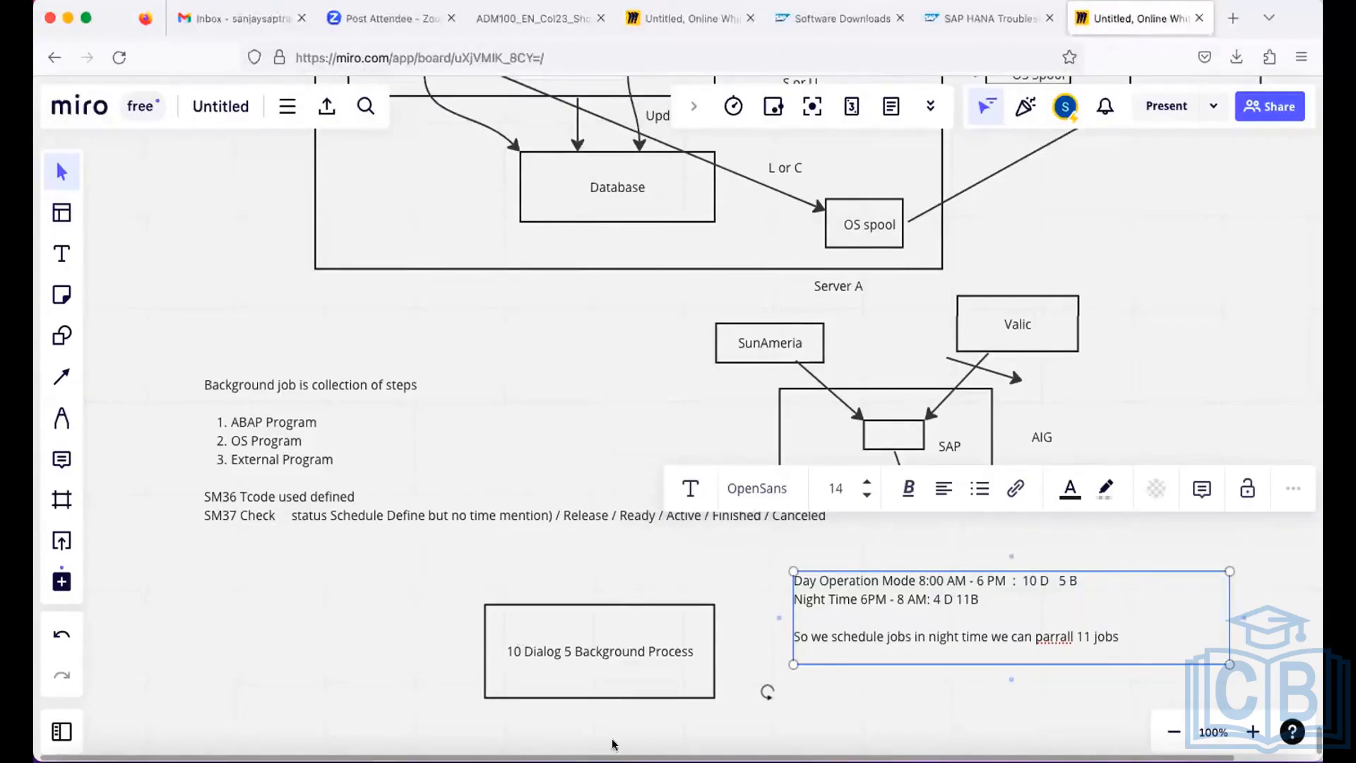
# Switch to the SAP session in Microsoft Remote Desktop and open transaction RZ04.
pyautogui.click(580, 734)
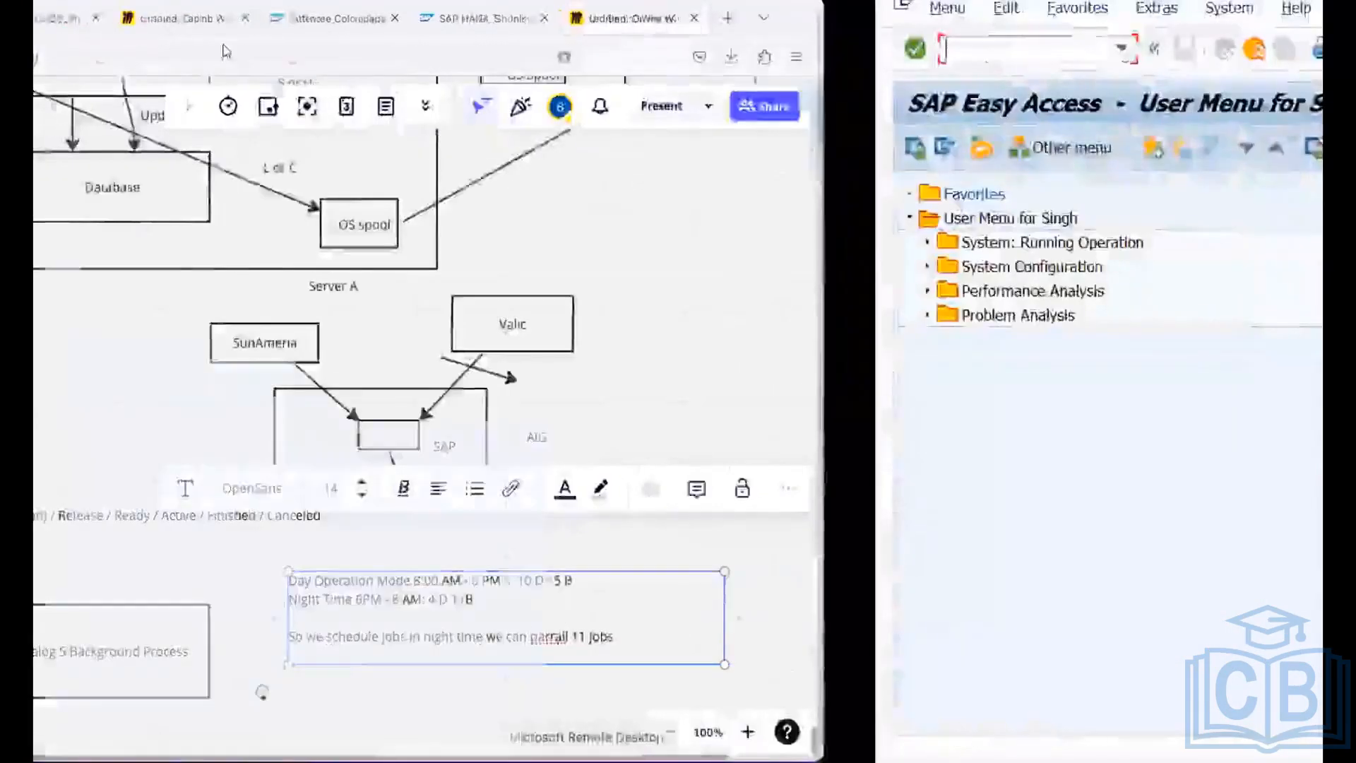
pyautogui.write('rz04')
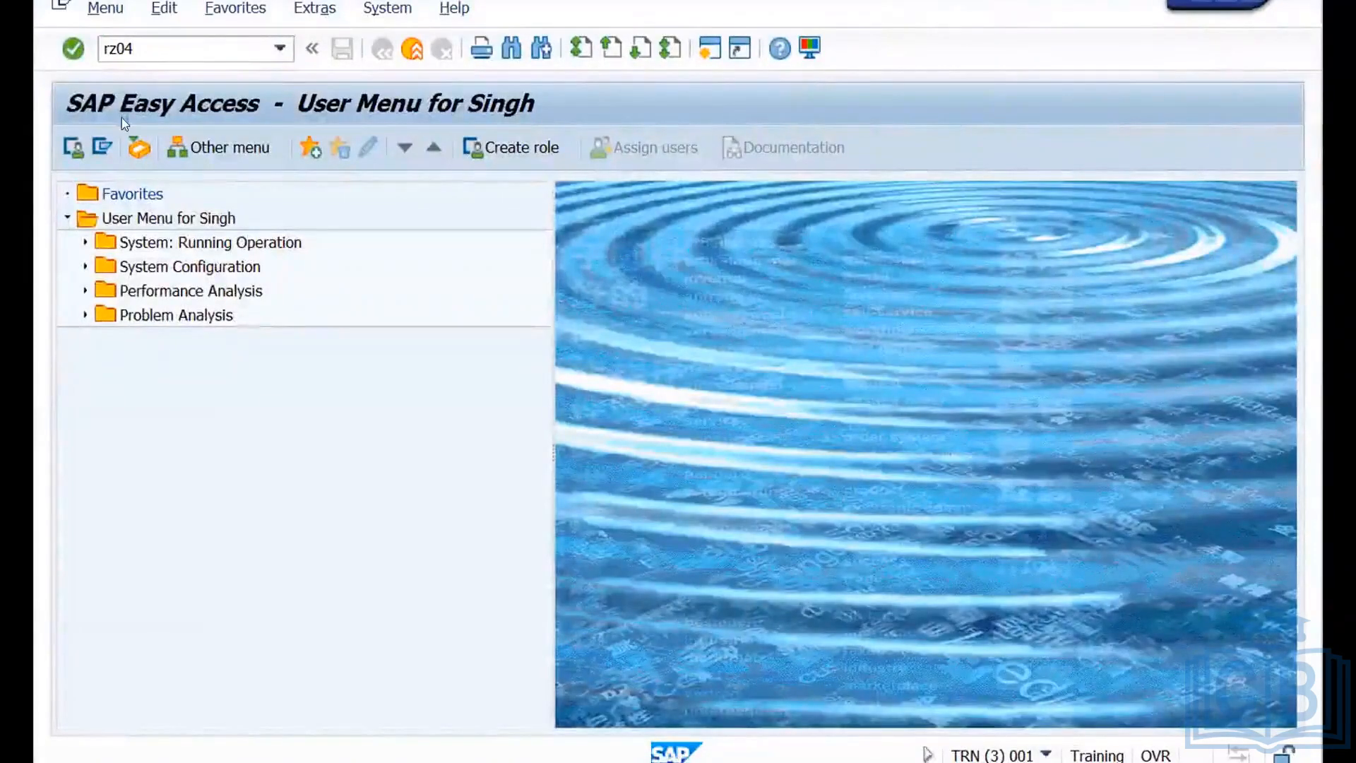
pyautogui.press('Return')
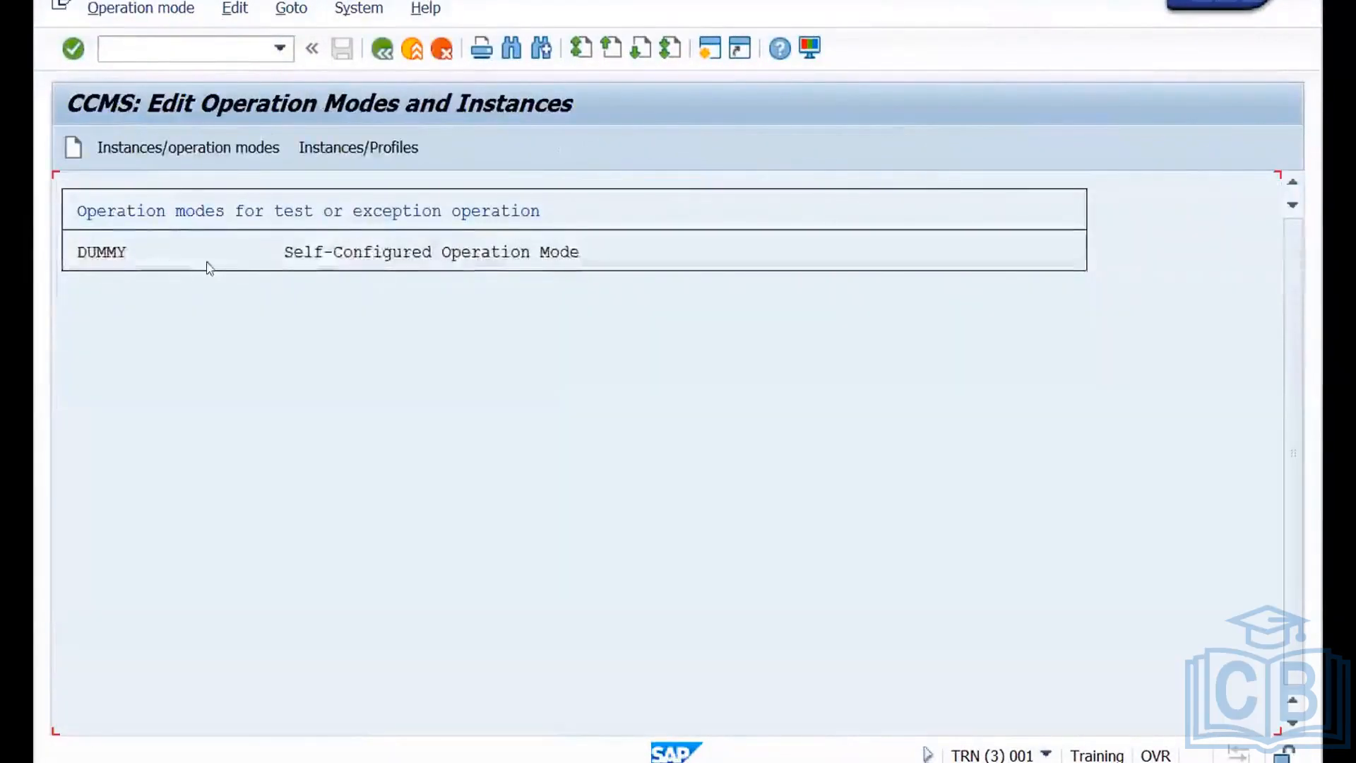
# Create and save an operation mode named "day" with the short description "day".
pyautogui.click(73, 152)
pyautogui.click(341, 295)
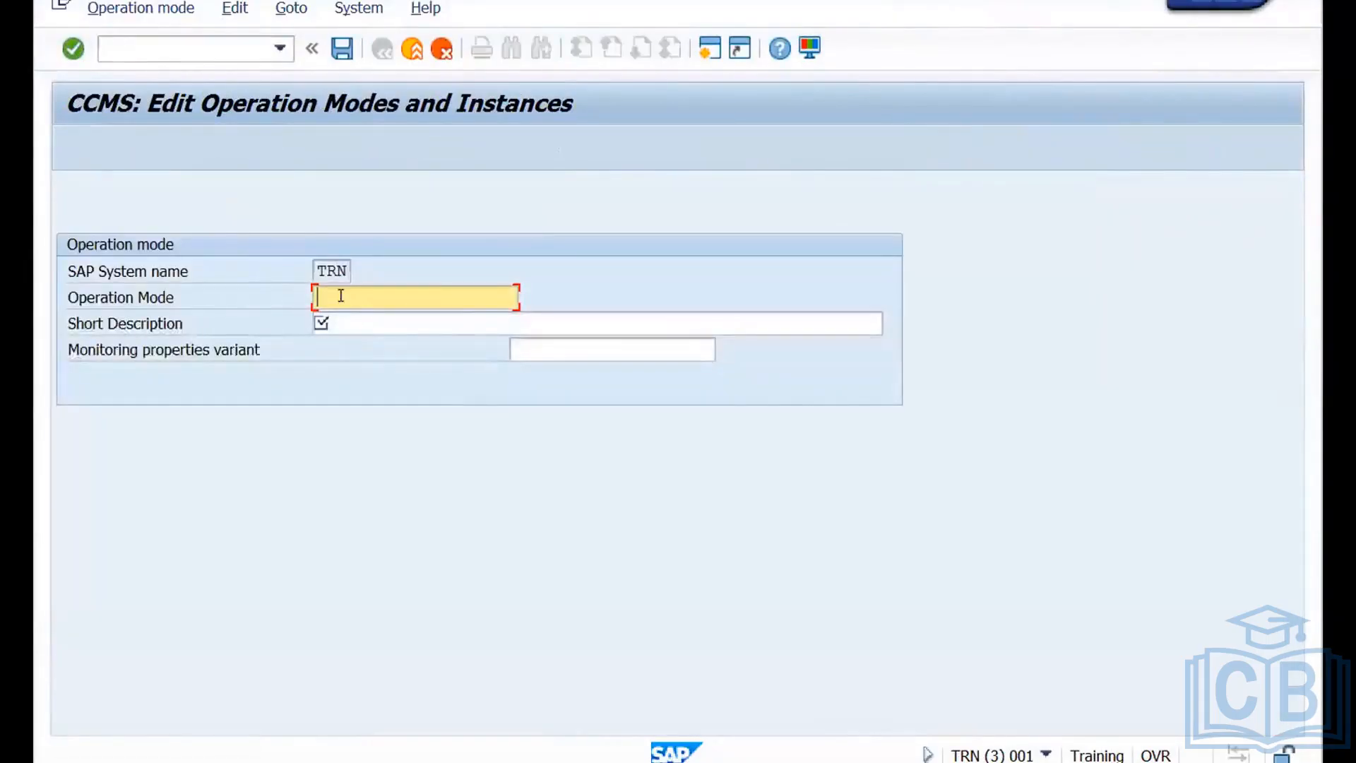
pyautogui.write('day')
pyautogui.click(349, 321)
pyautogui.write('day')
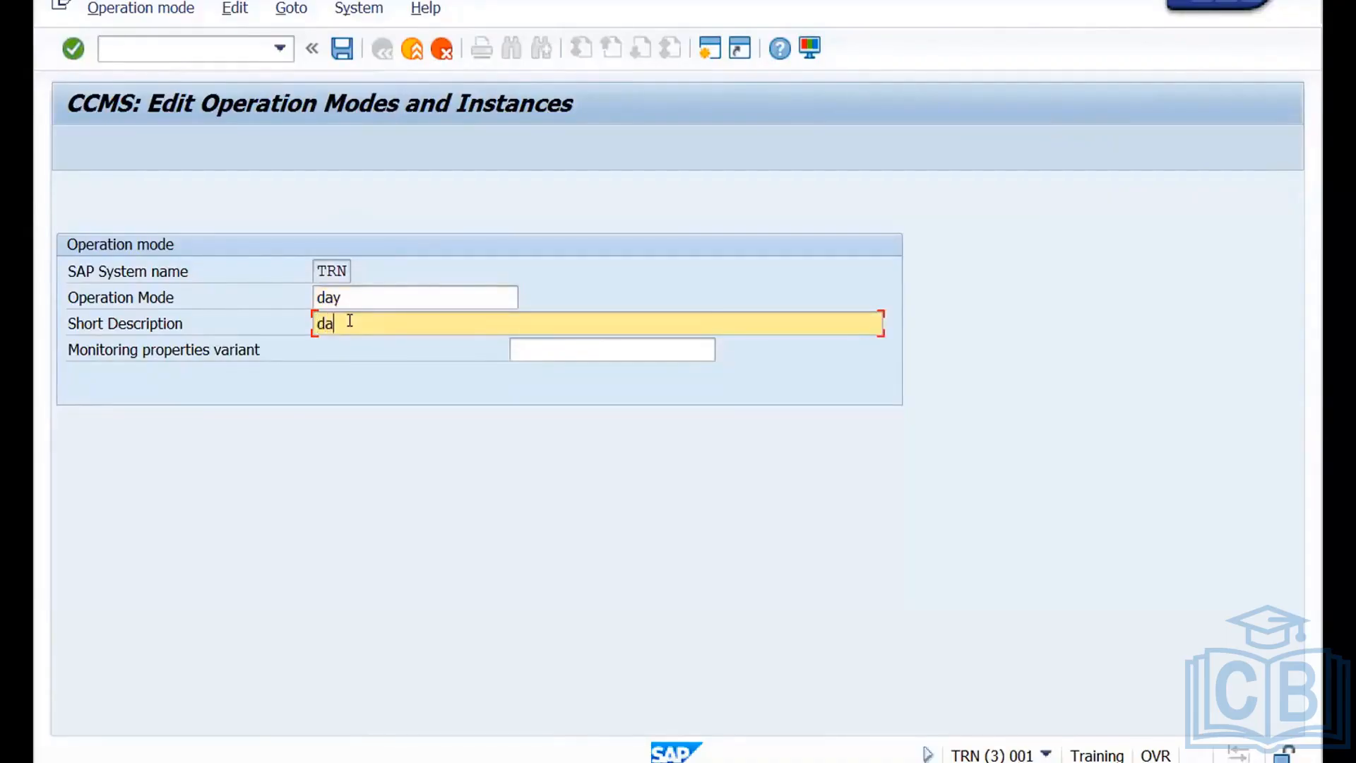
pyautogui.click(344, 48)
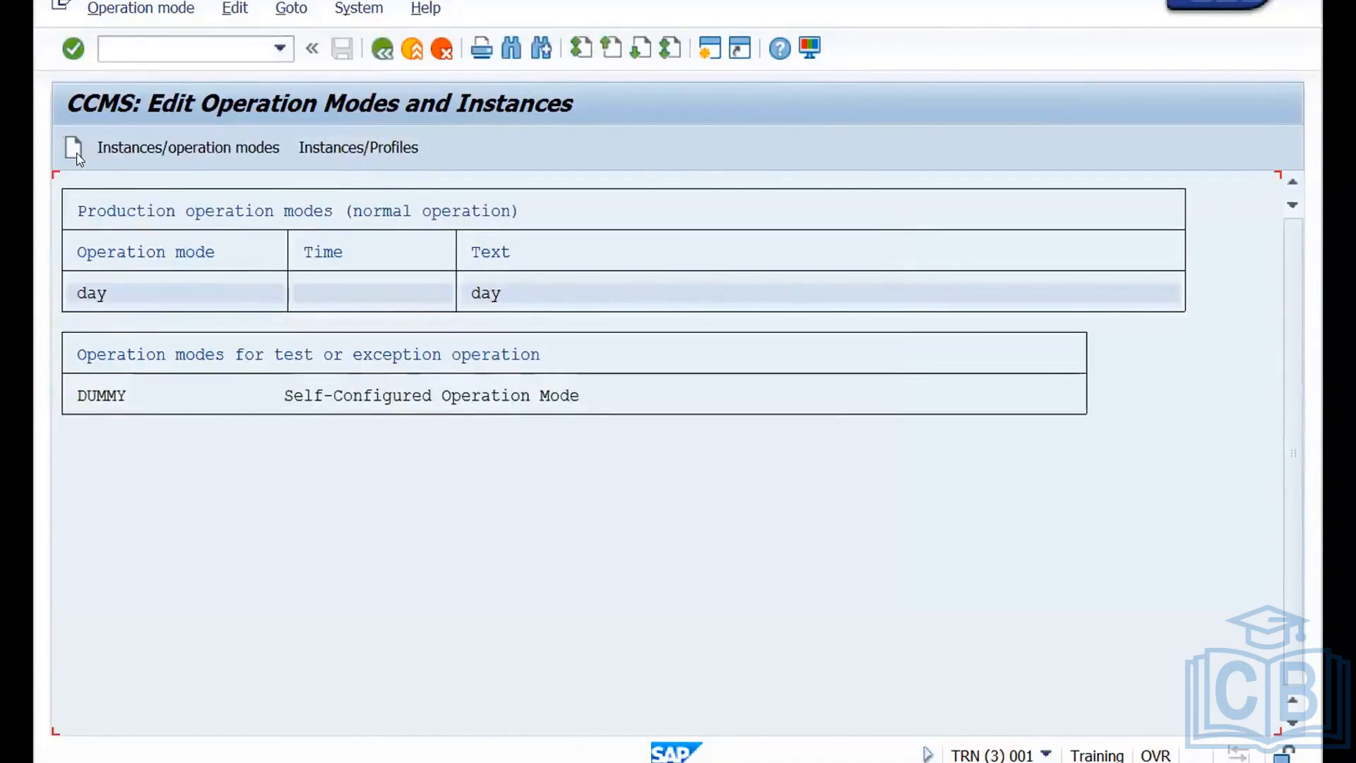
# Create and save another operation mode named "night" with the short description "night".
pyautogui.click(92, 161)
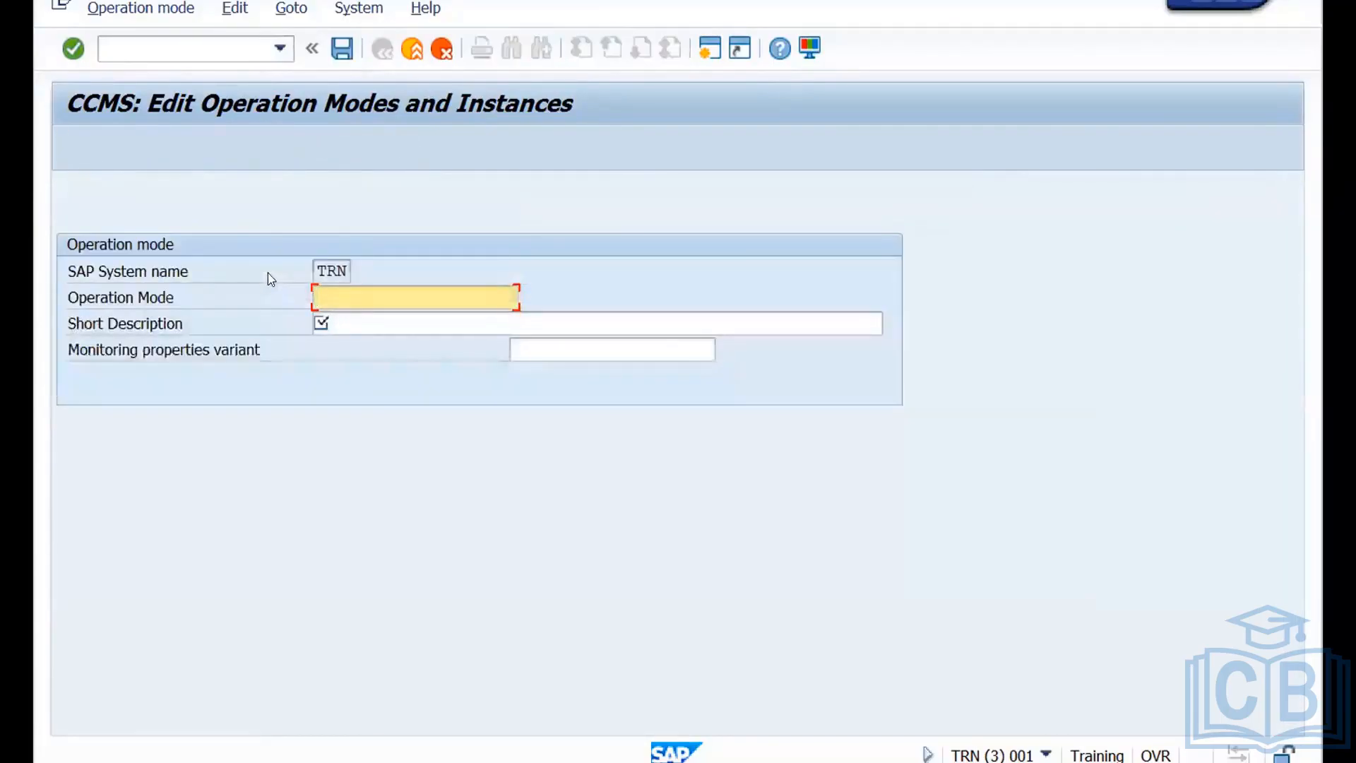
pyautogui.write('night')
pyautogui.click(357, 316)
pyautogui.write('night')
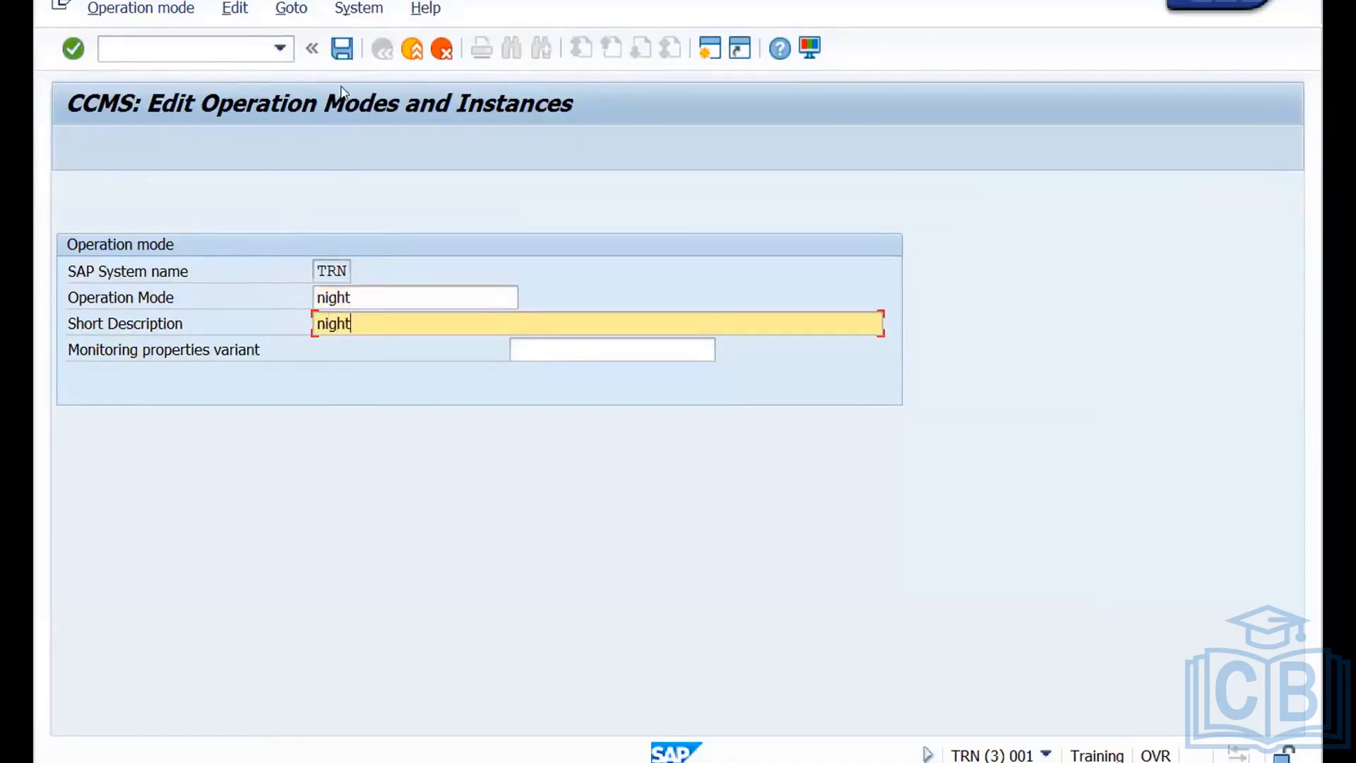
pyautogui.click(341, 48)
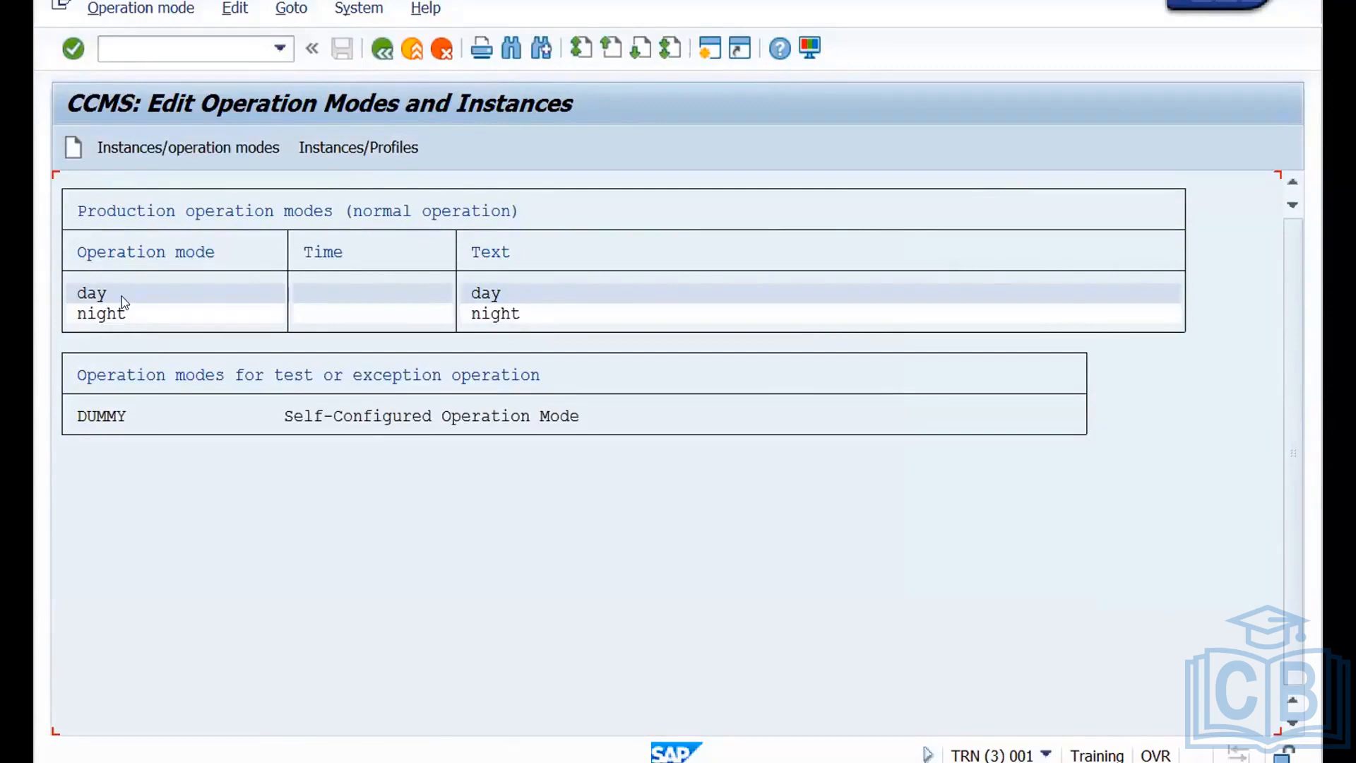
# Show the instances with their operation modes and generate new instances based on the current status.
pyautogui.click(288, 9)
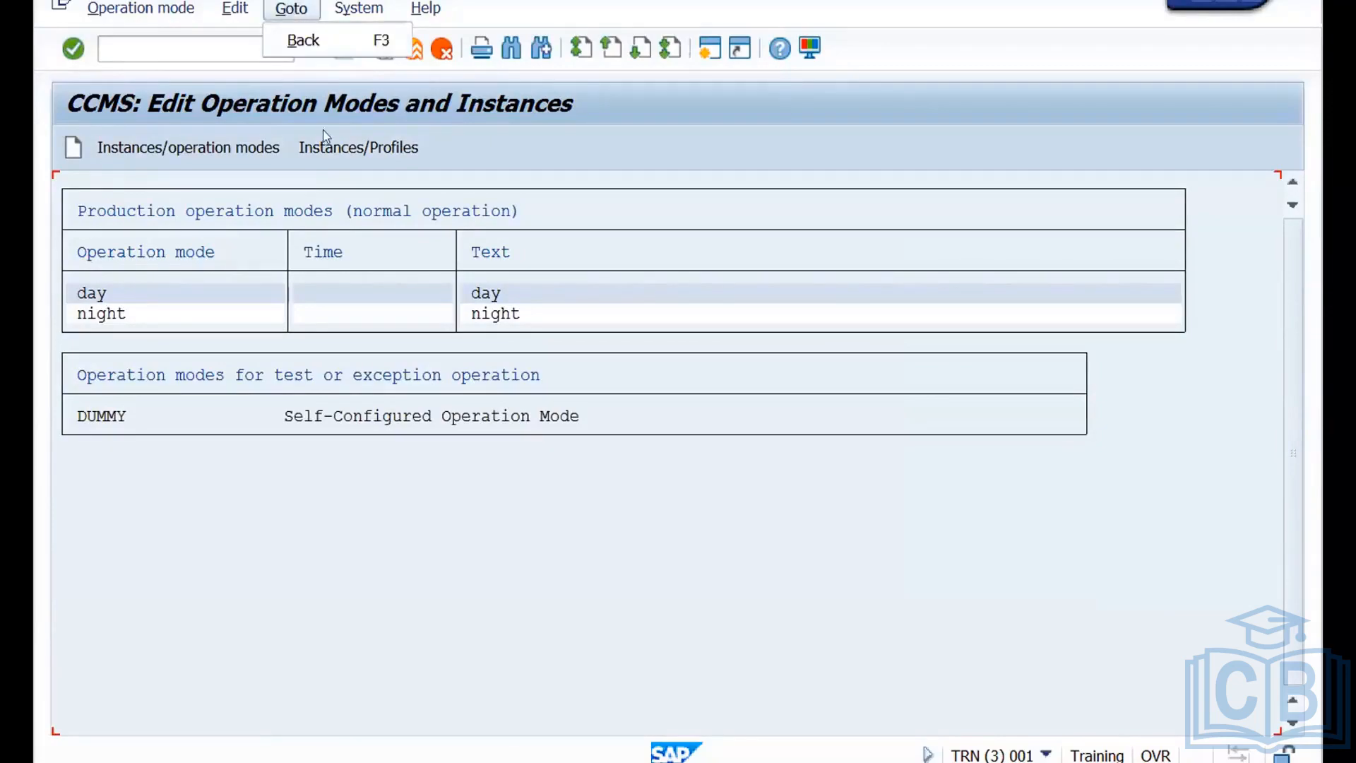
pyautogui.click(171, 293)
pyautogui.doubleClick(171, 293)
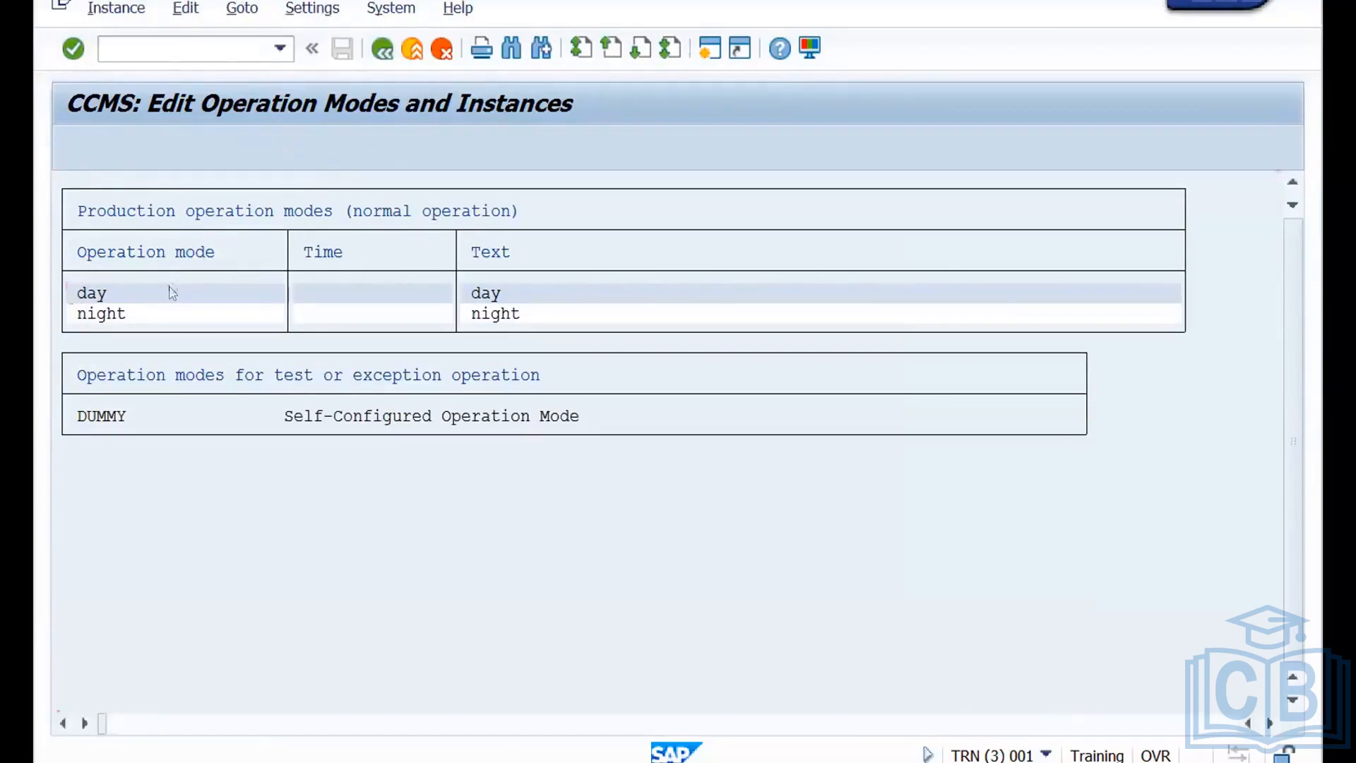
pyautogui.click(313, 10)
pyautogui.moveTo(358, 42)
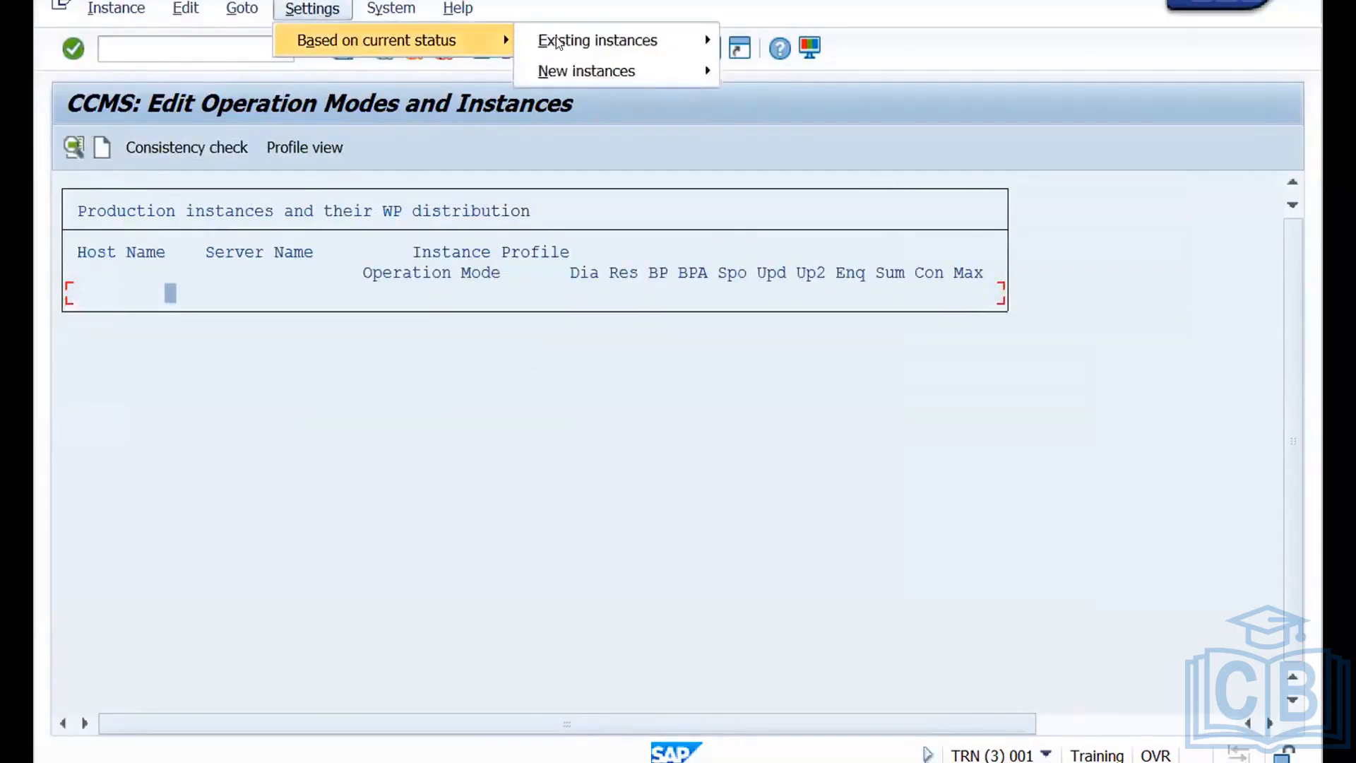
pyautogui.moveTo(658, 75)
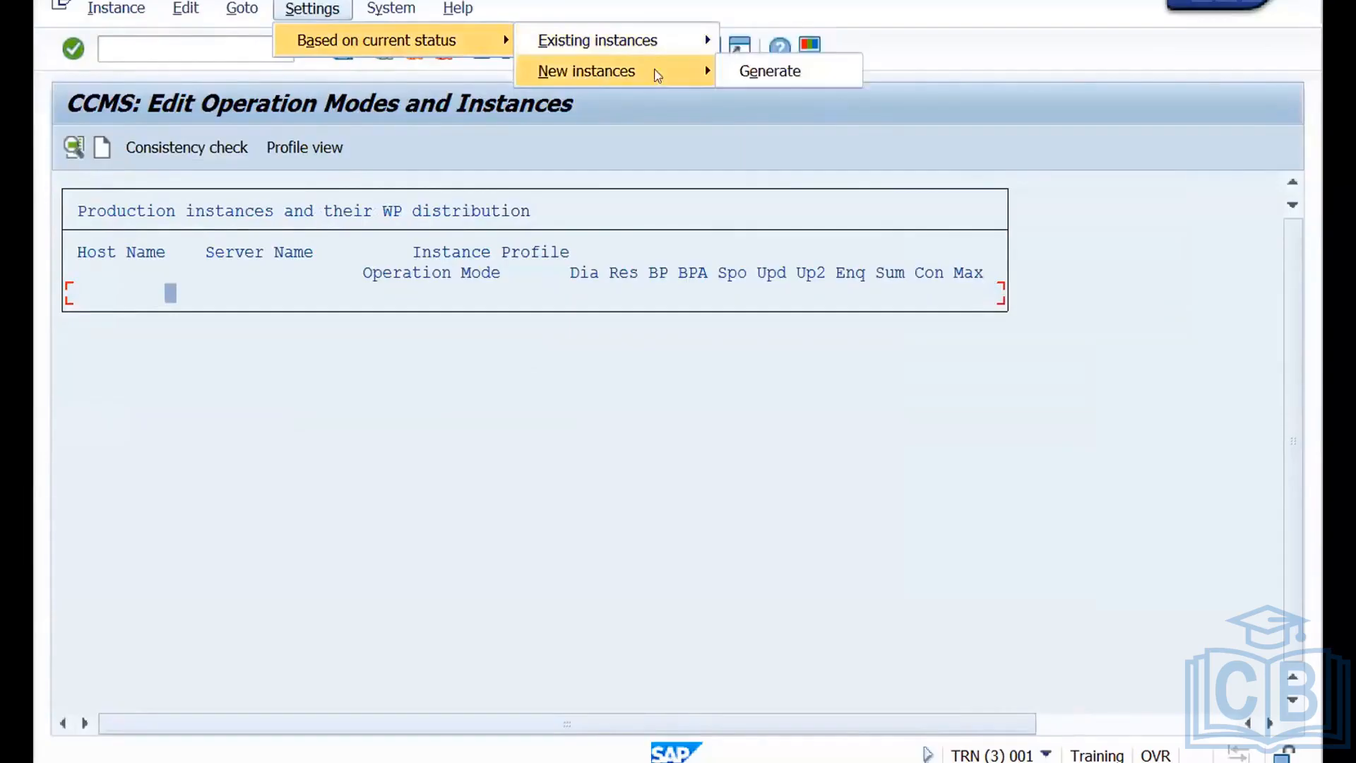
pyautogui.click(770, 73)
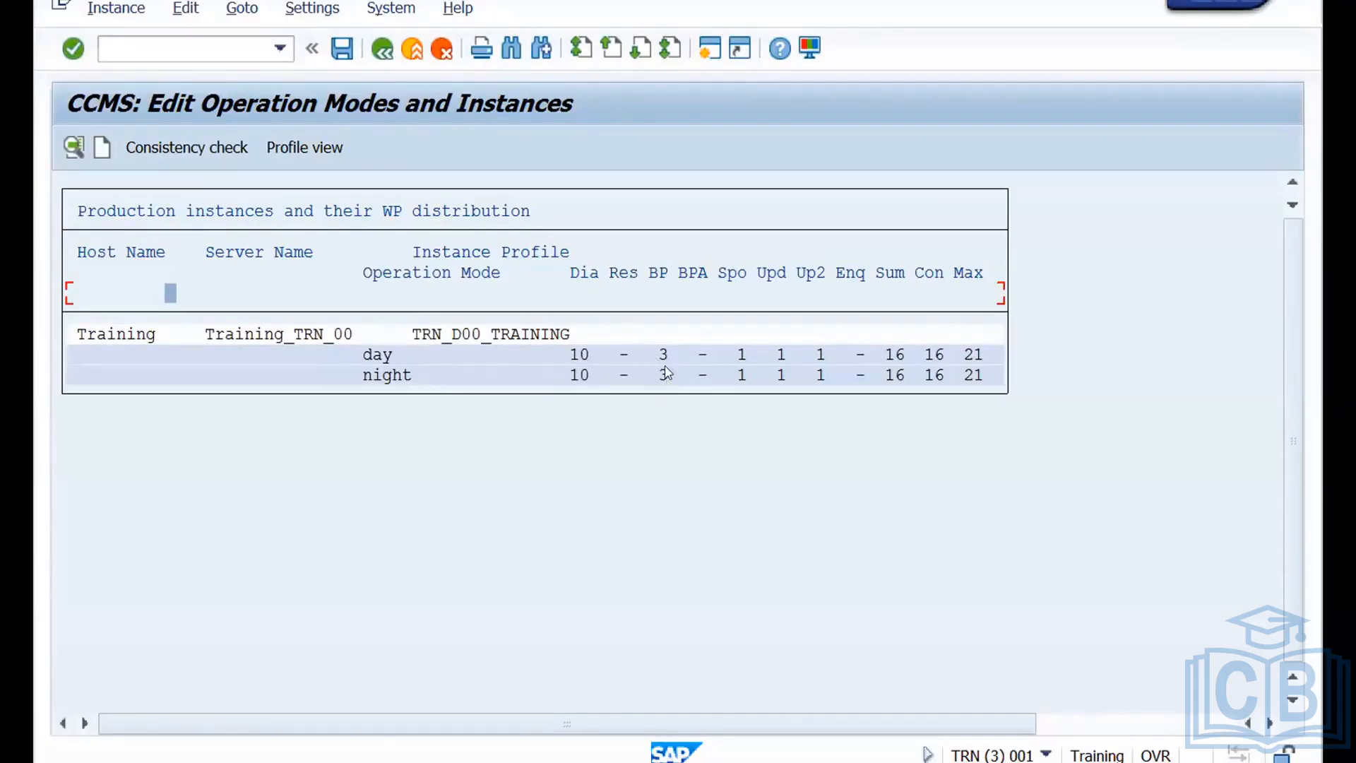
# Raise the night mode's background processes to 9, leaving 4 dialog processes, and save the distribution and the instance data.
pyautogui.doubleClick(581, 376)
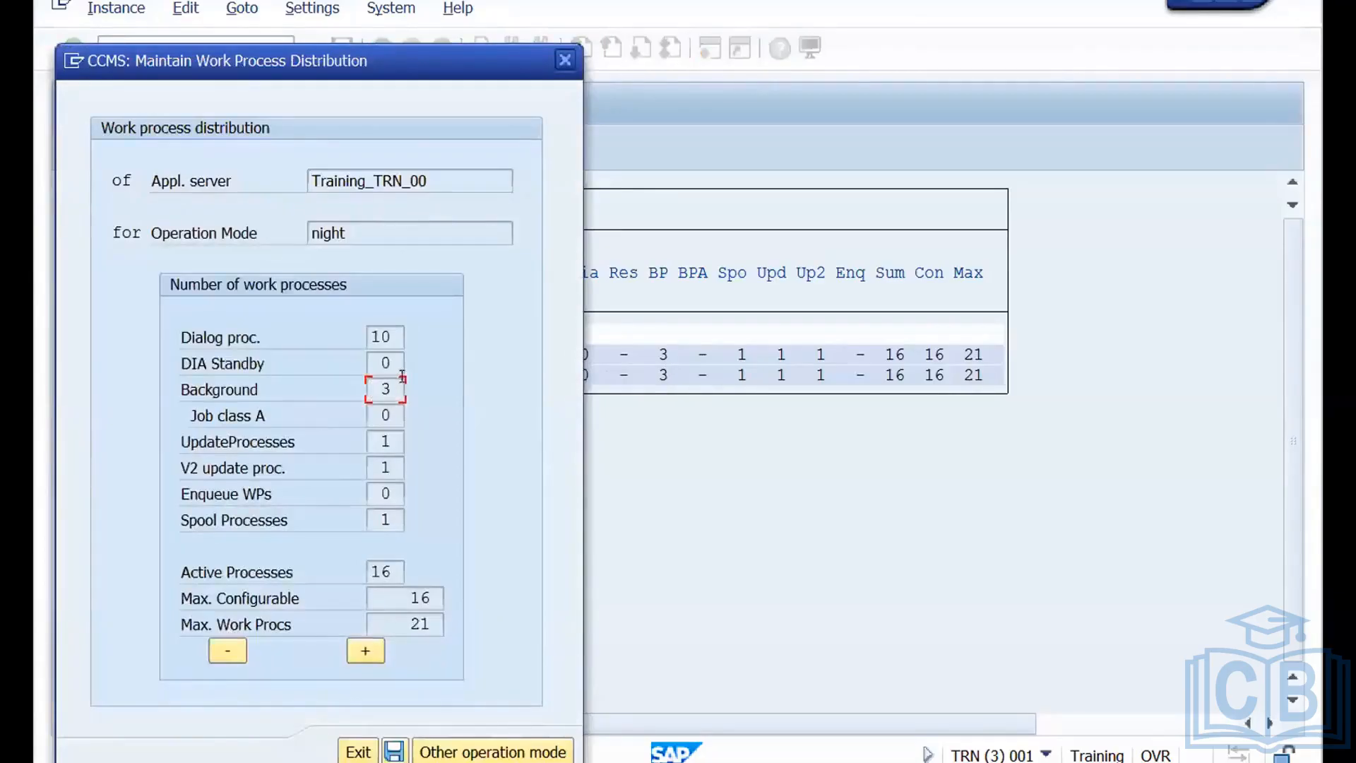
pyautogui.click(365, 650)
pyautogui.click(366, 651)
pyautogui.click(366, 651)
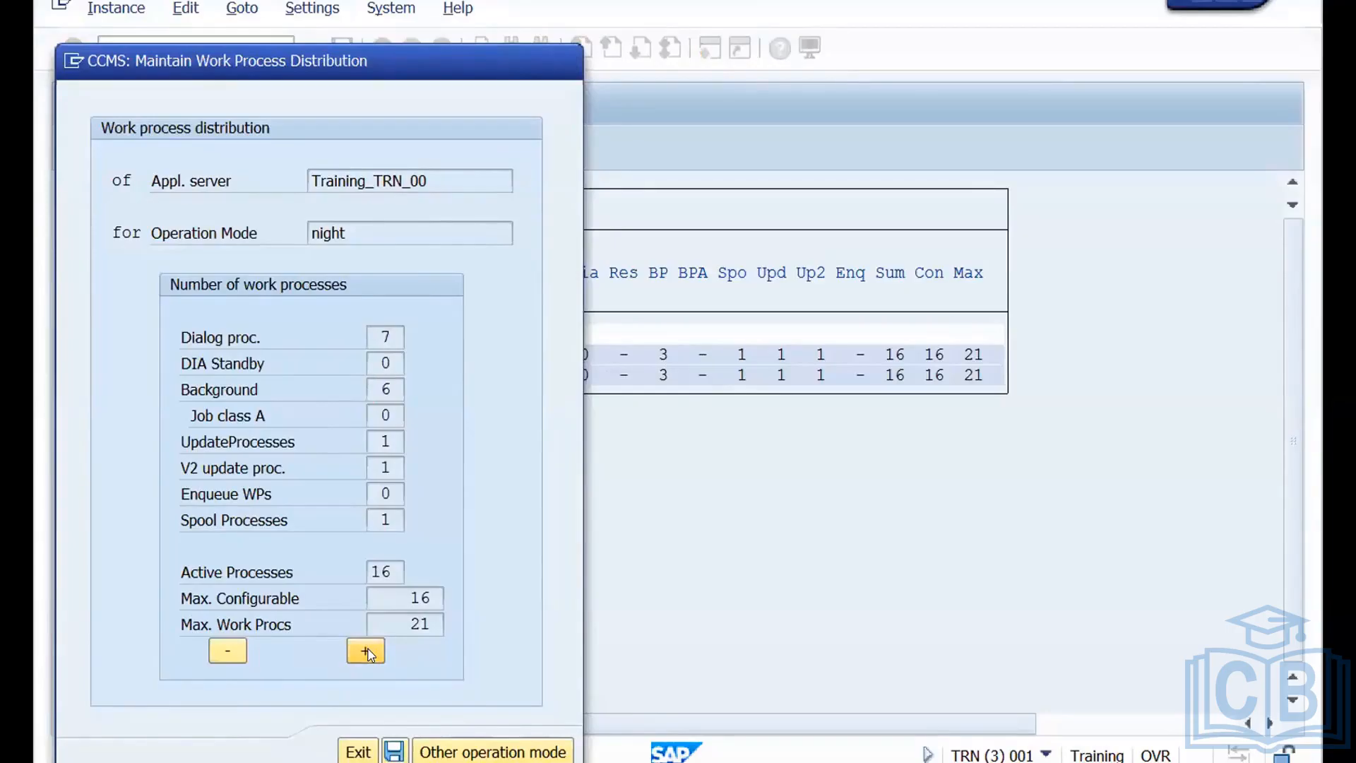
pyautogui.click(367, 651)
pyautogui.click(367, 651)
pyautogui.click(367, 652)
pyautogui.click(394, 752)
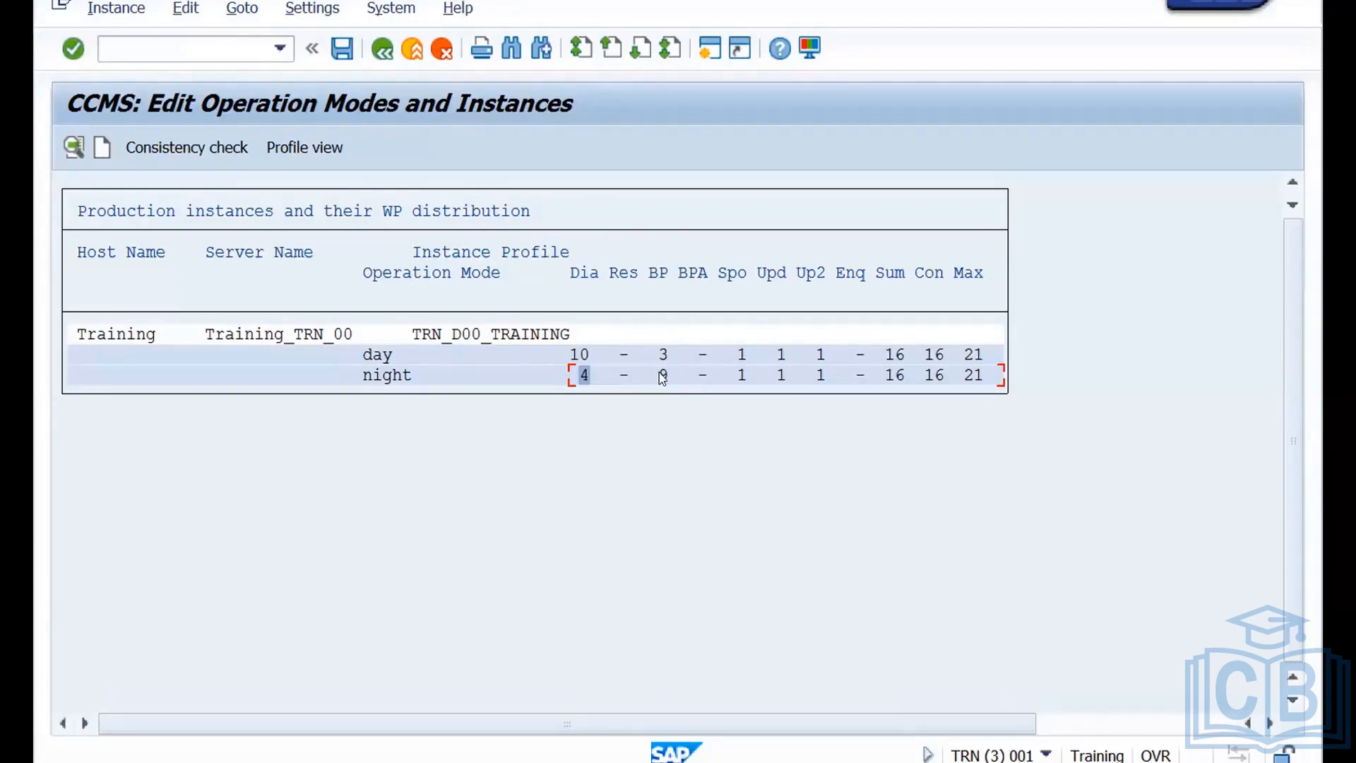
pyautogui.click(341, 51)
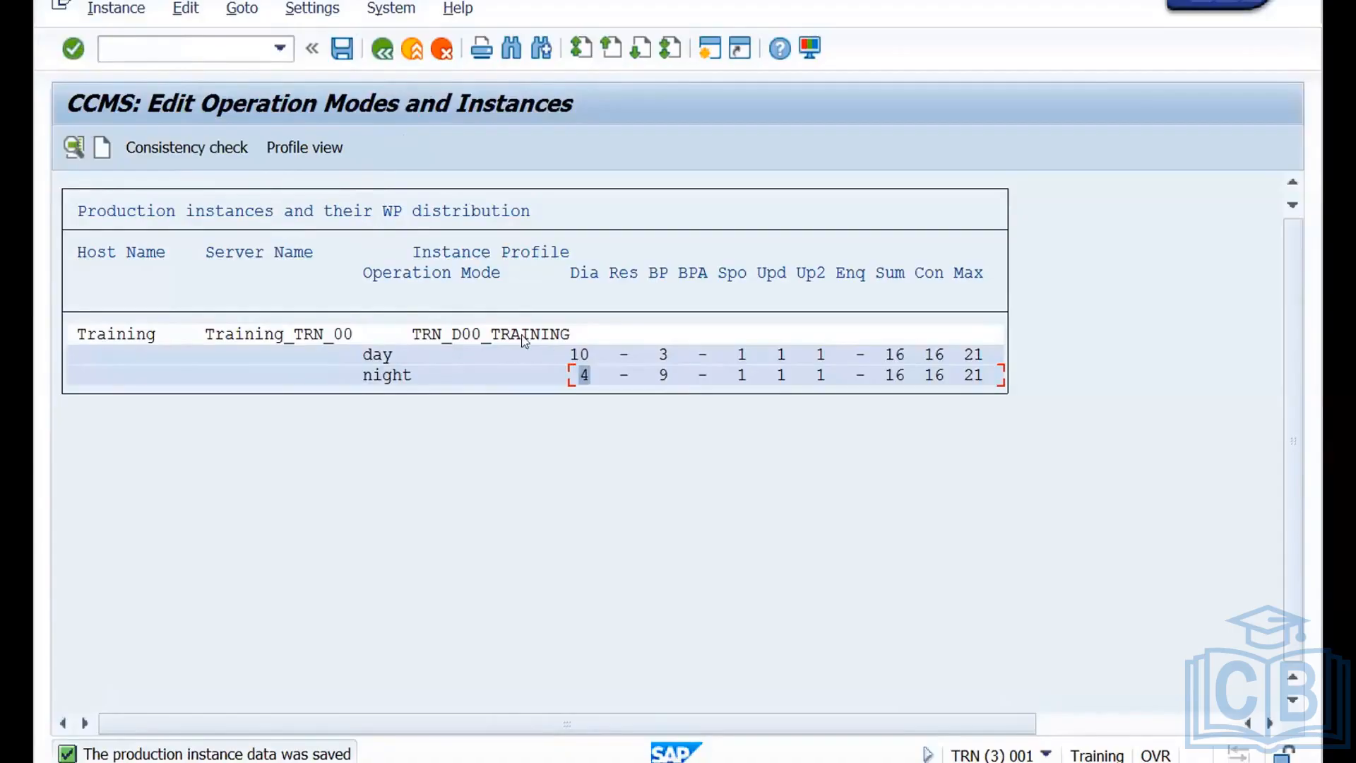
# Leave the work process distribution view and return to the list of operation modes.
pyautogui.click(462, 250)
pyautogui.click(381, 358)
pyautogui.click(380, 364)
pyautogui.click(416, 58)
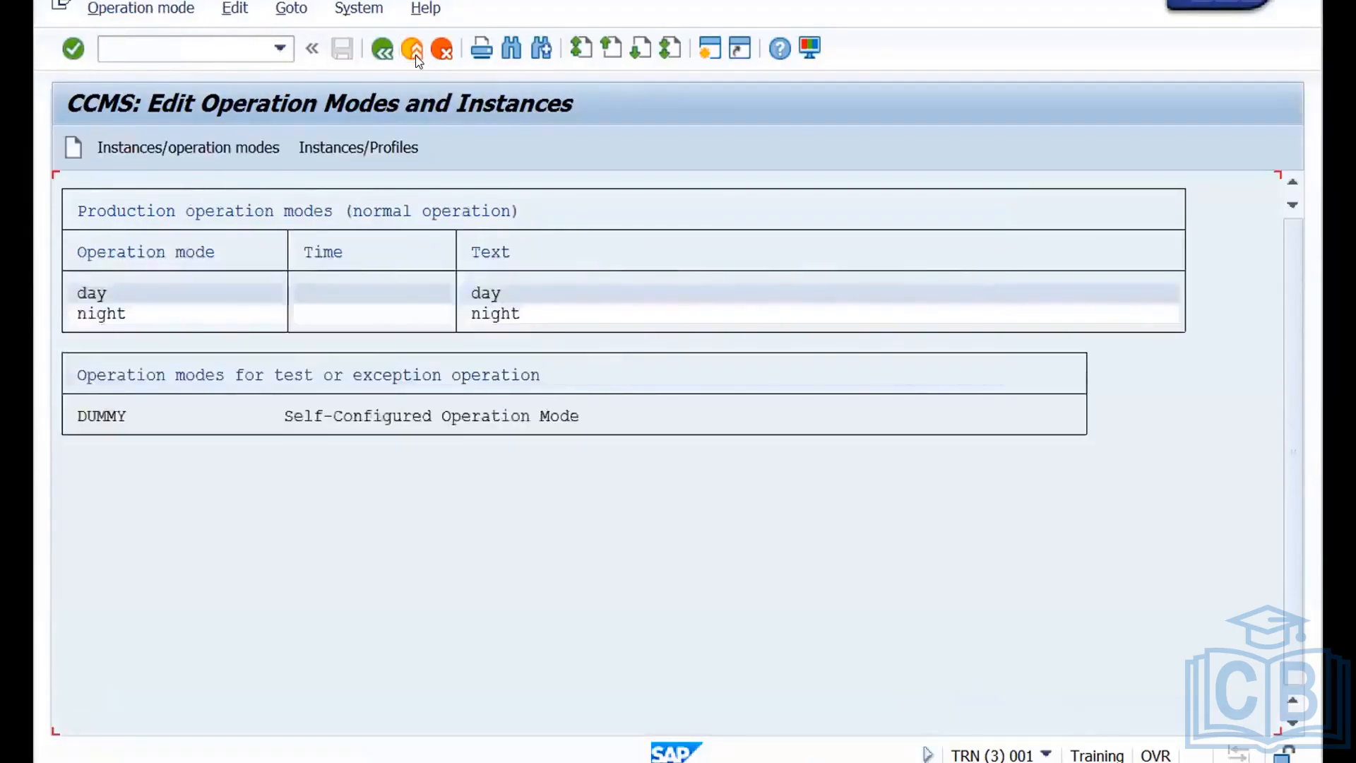
# Leave the operation modes list and open the operation mode set for normal 24-hour operation for changing.
pyautogui.click(416, 58)
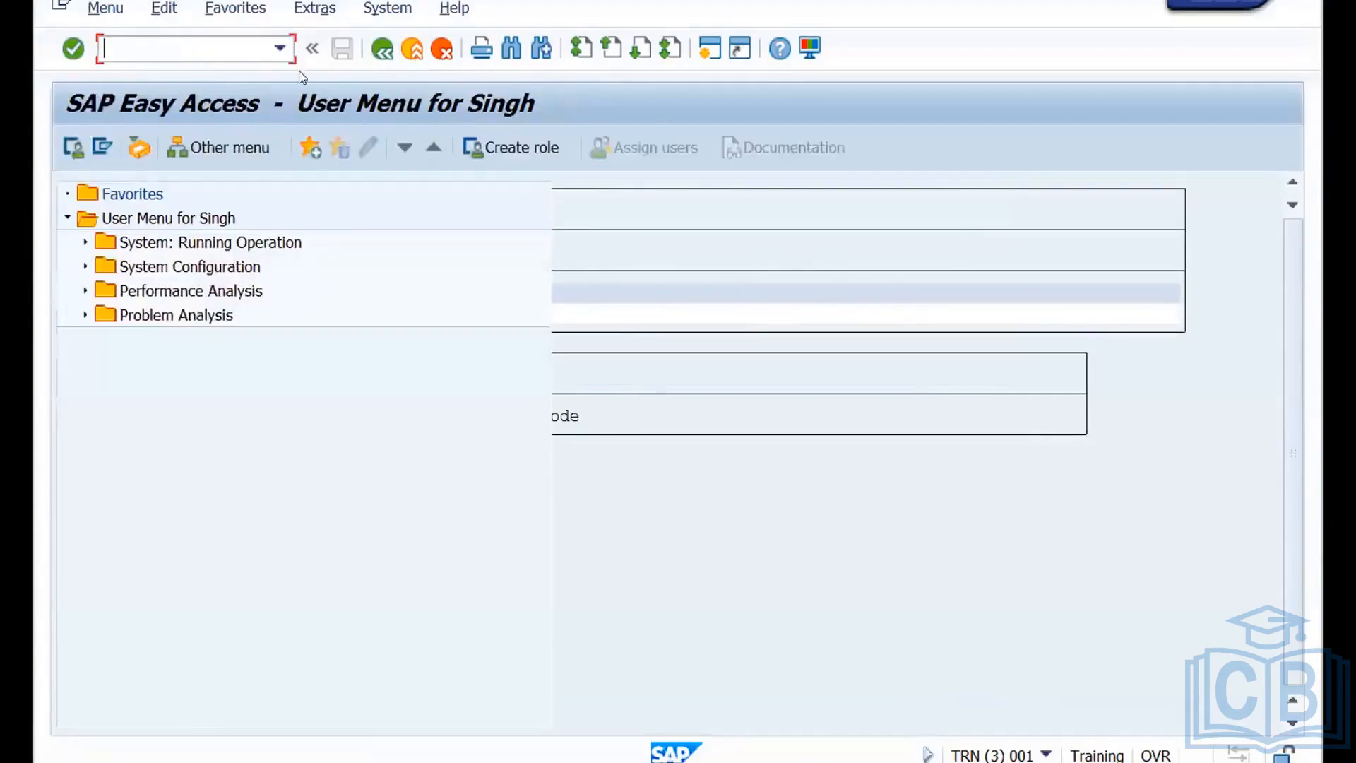
pyautogui.write('sm63')
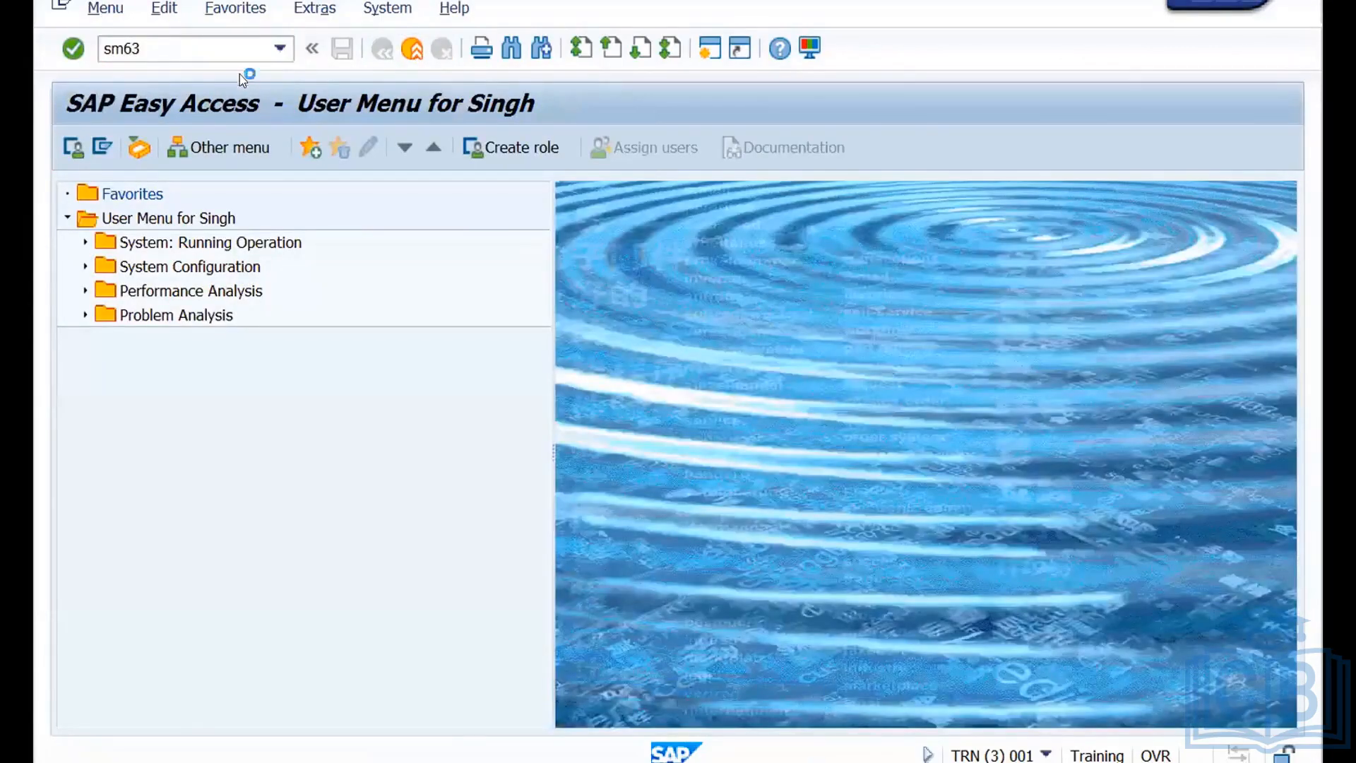
pyautogui.press('Return')
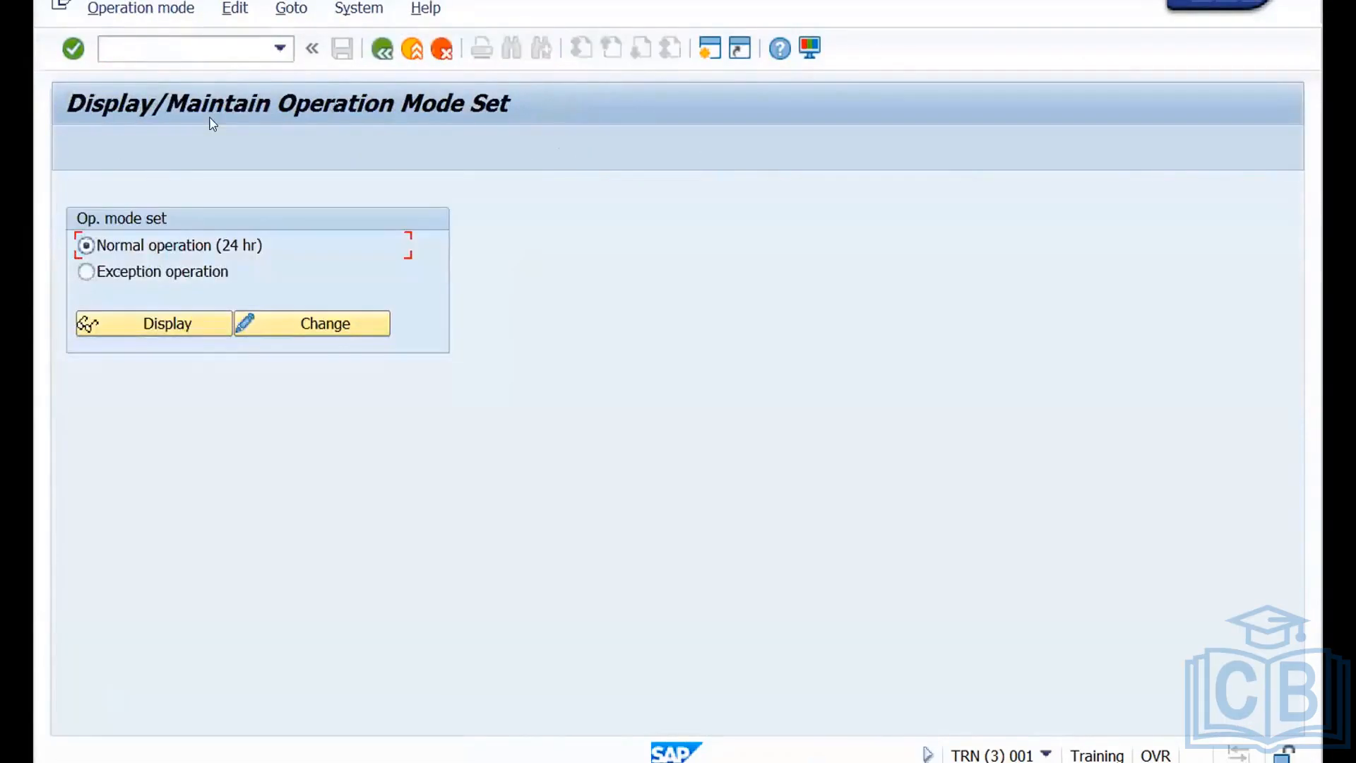
pyautogui.click(243, 319)
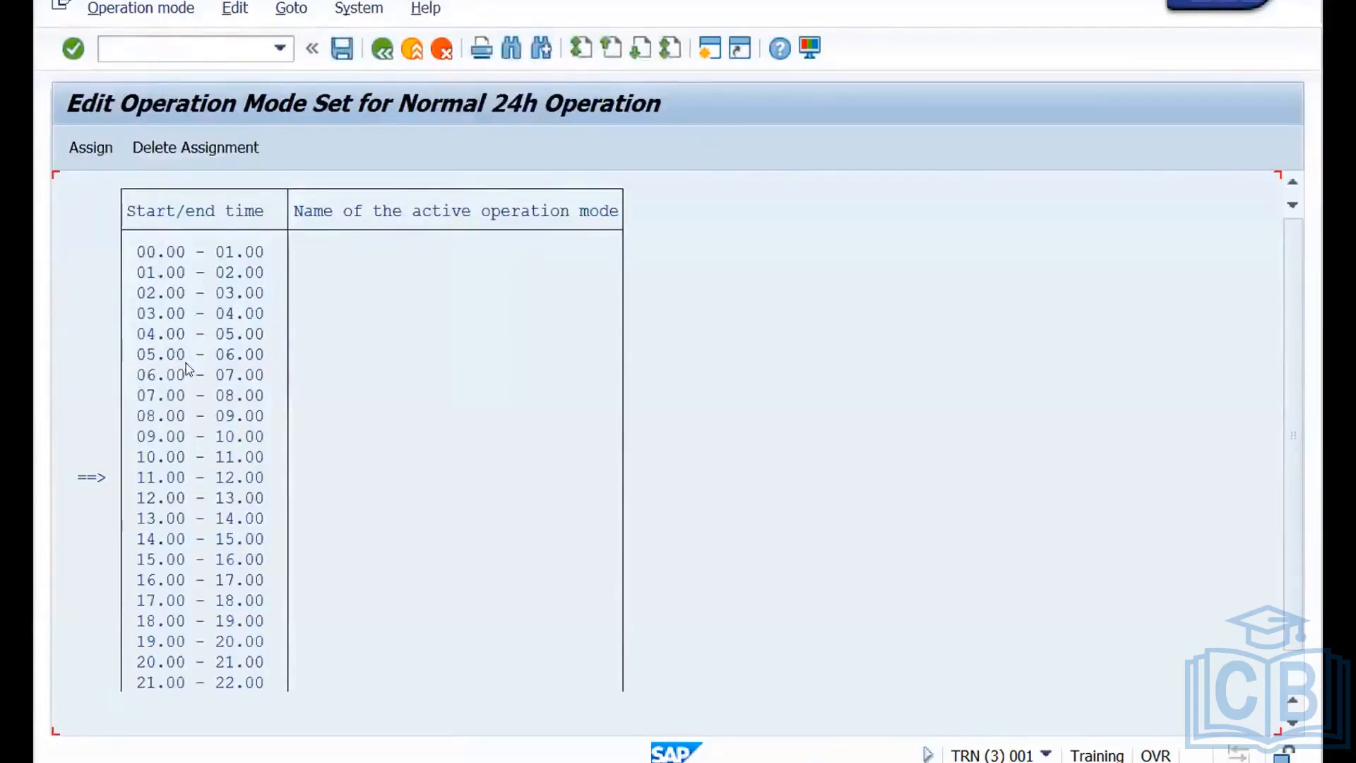
# Assign the "day" operation mode to the time interval from 09.00 to 18.00.
pyautogui.click(178, 438)
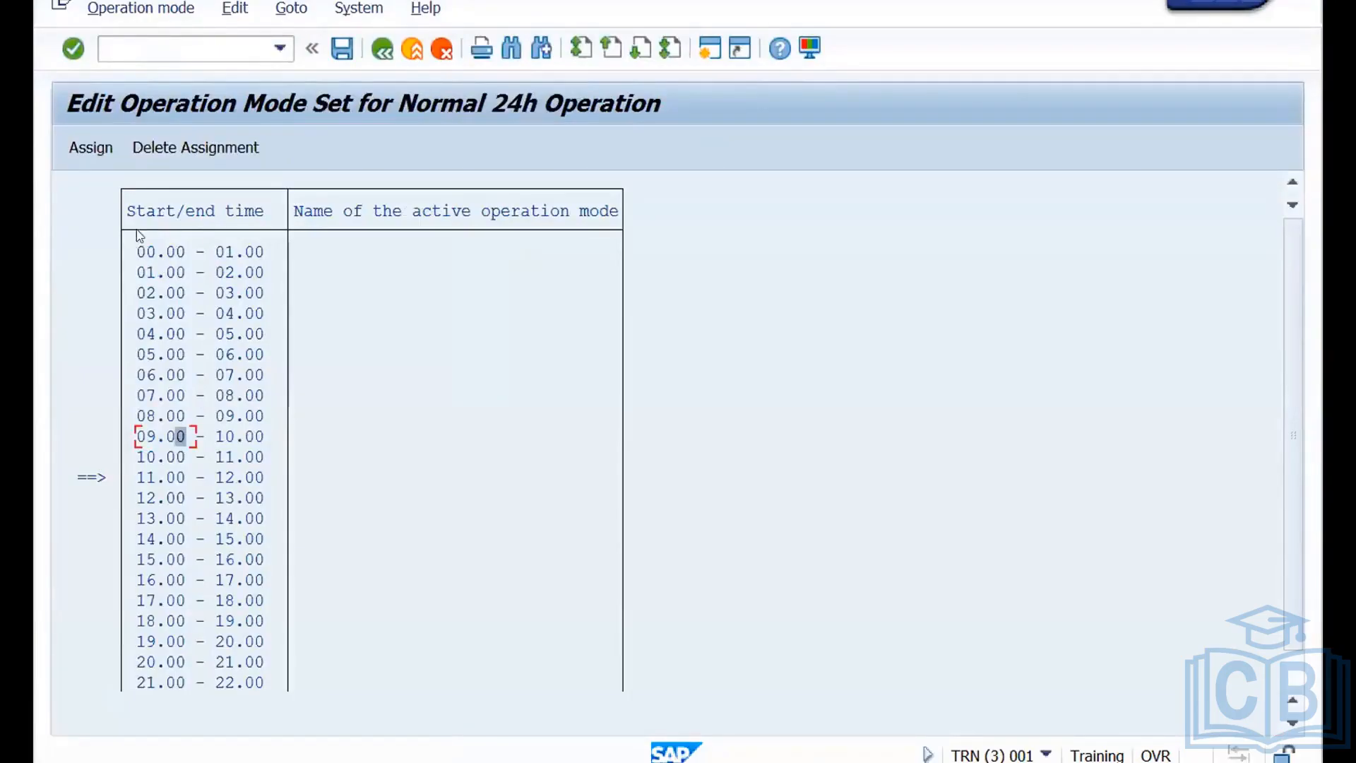
pyautogui.click(130, 6)
pyautogui.click(161, 45)
pyautogui.click(208, 602)
pyautogui.click(125, 9)
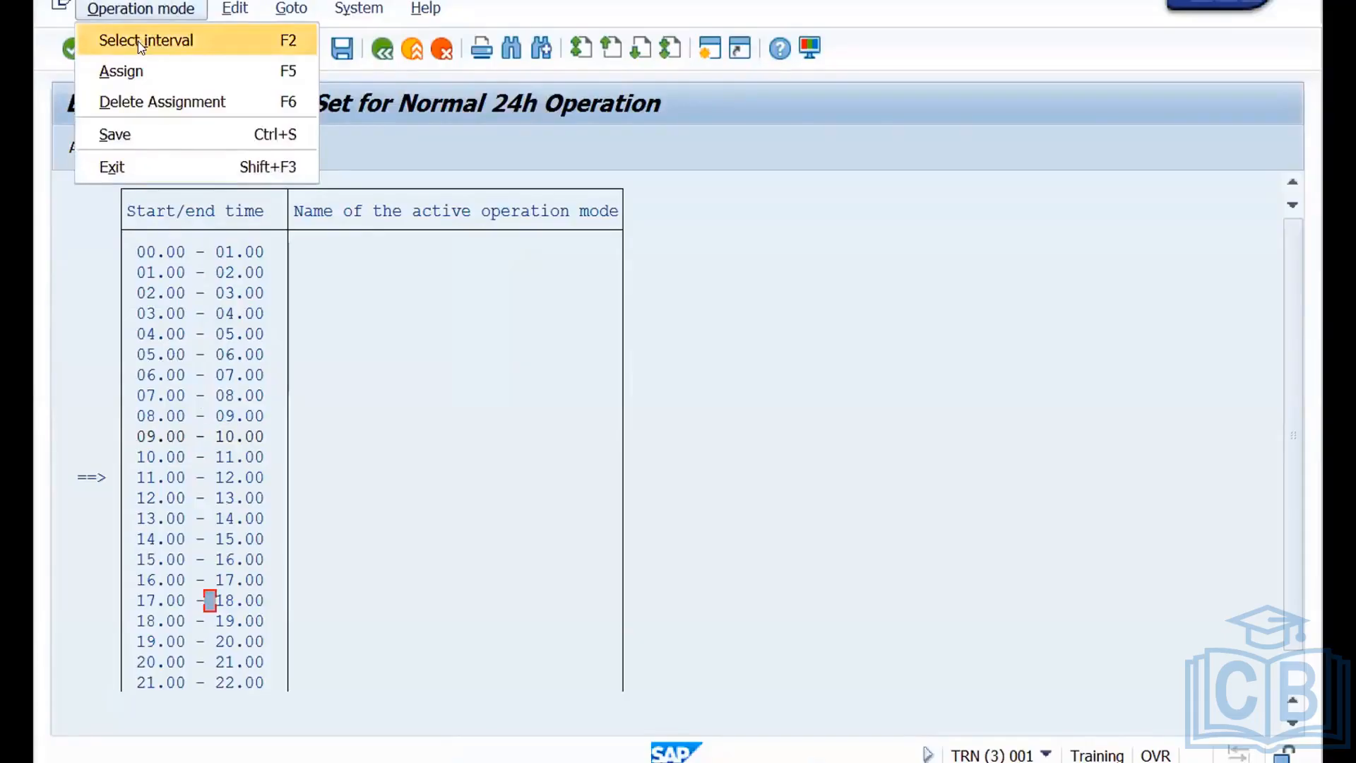
pyautogui.click(138, 41)
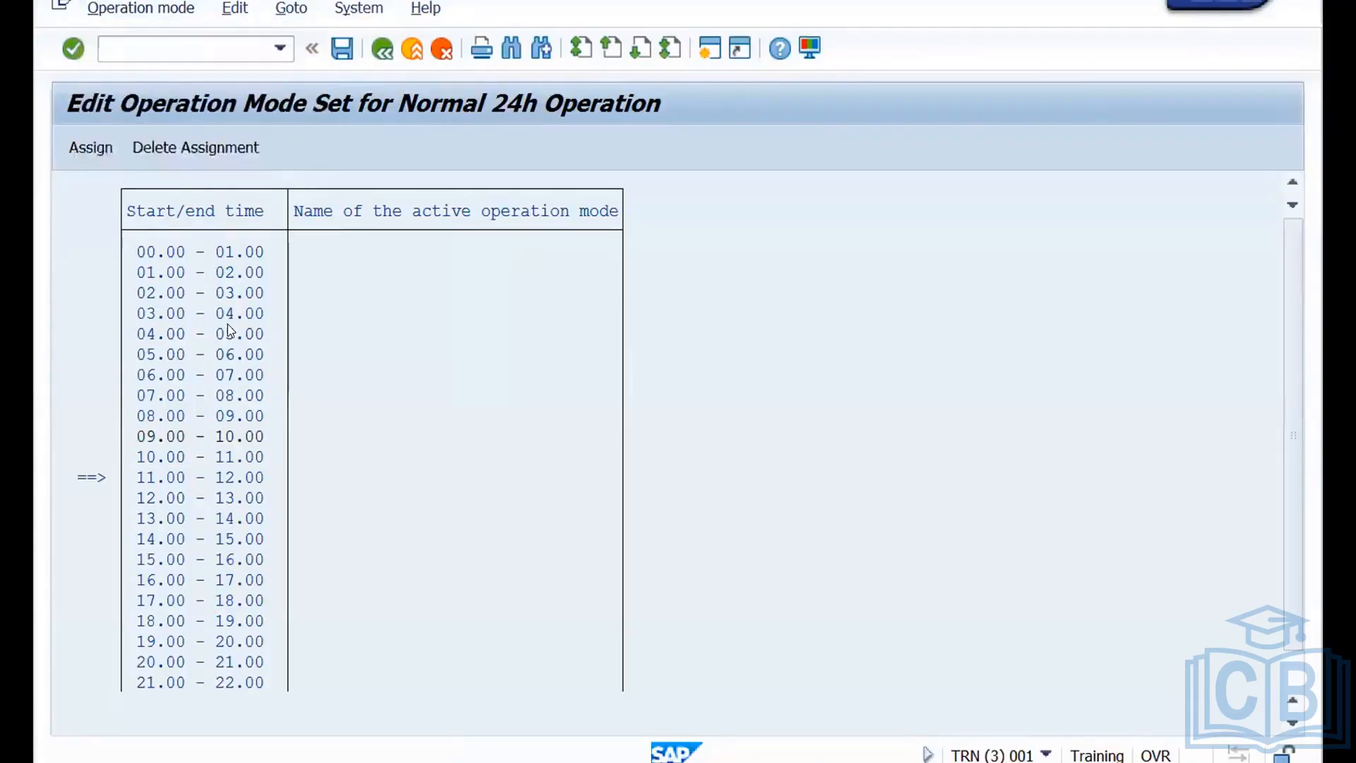
pyautogui.click(216, 492)
pyautogui.click(95, 147)
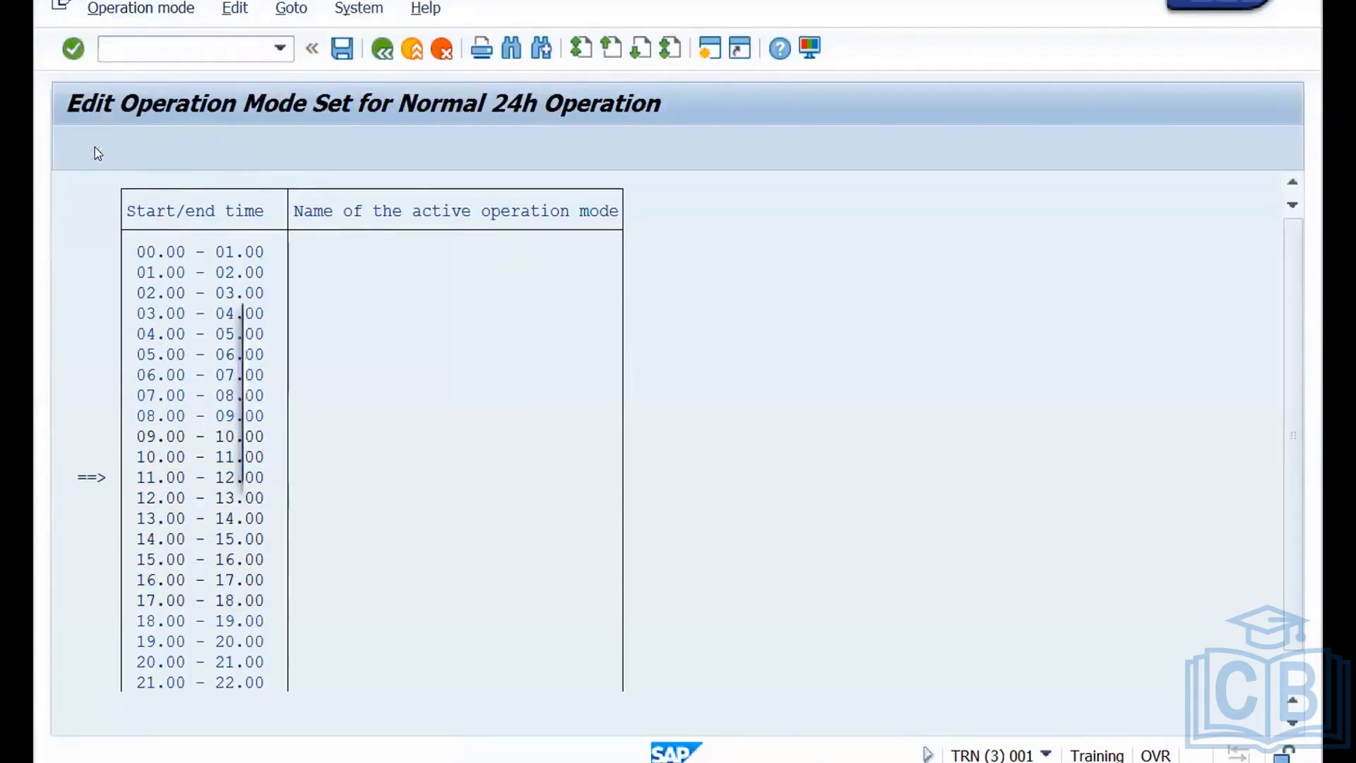
pyautogui.click(621, 384)
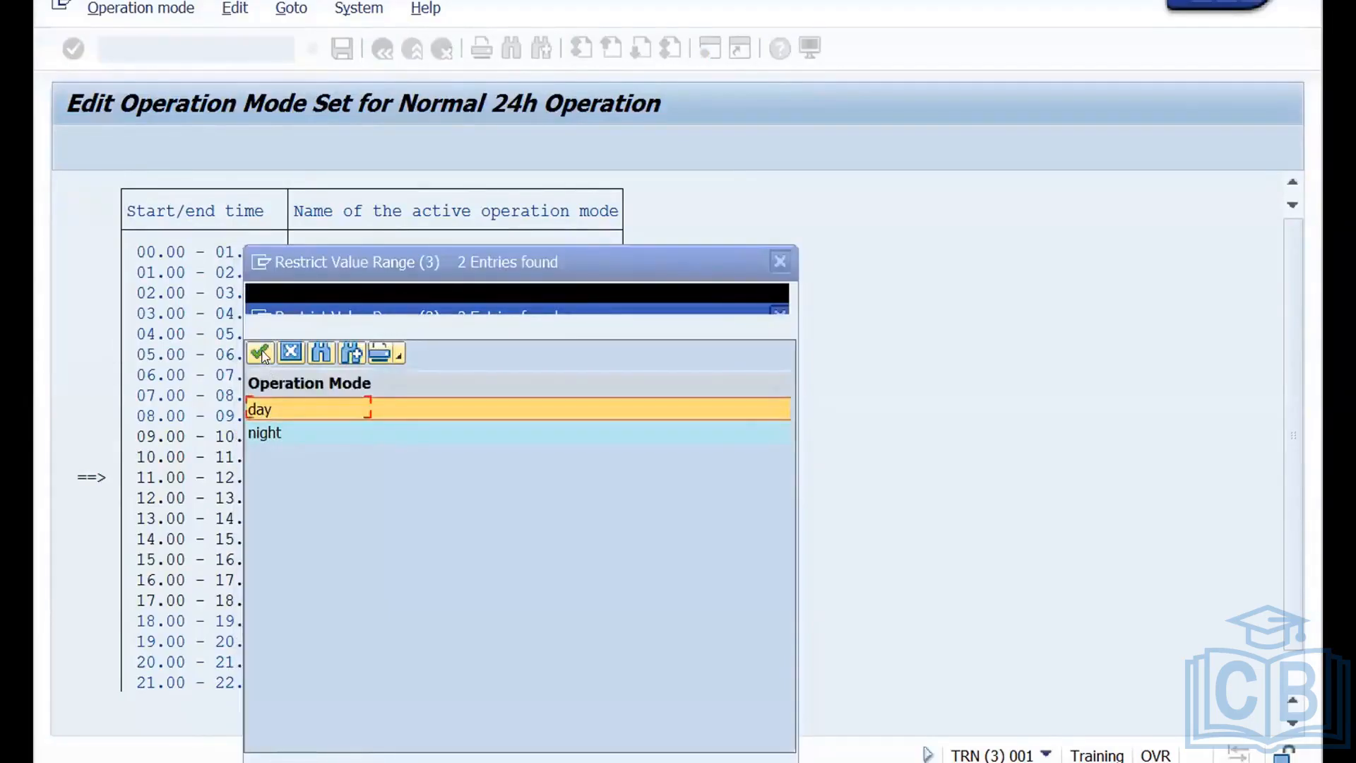
pyautogui.click(366, 410)
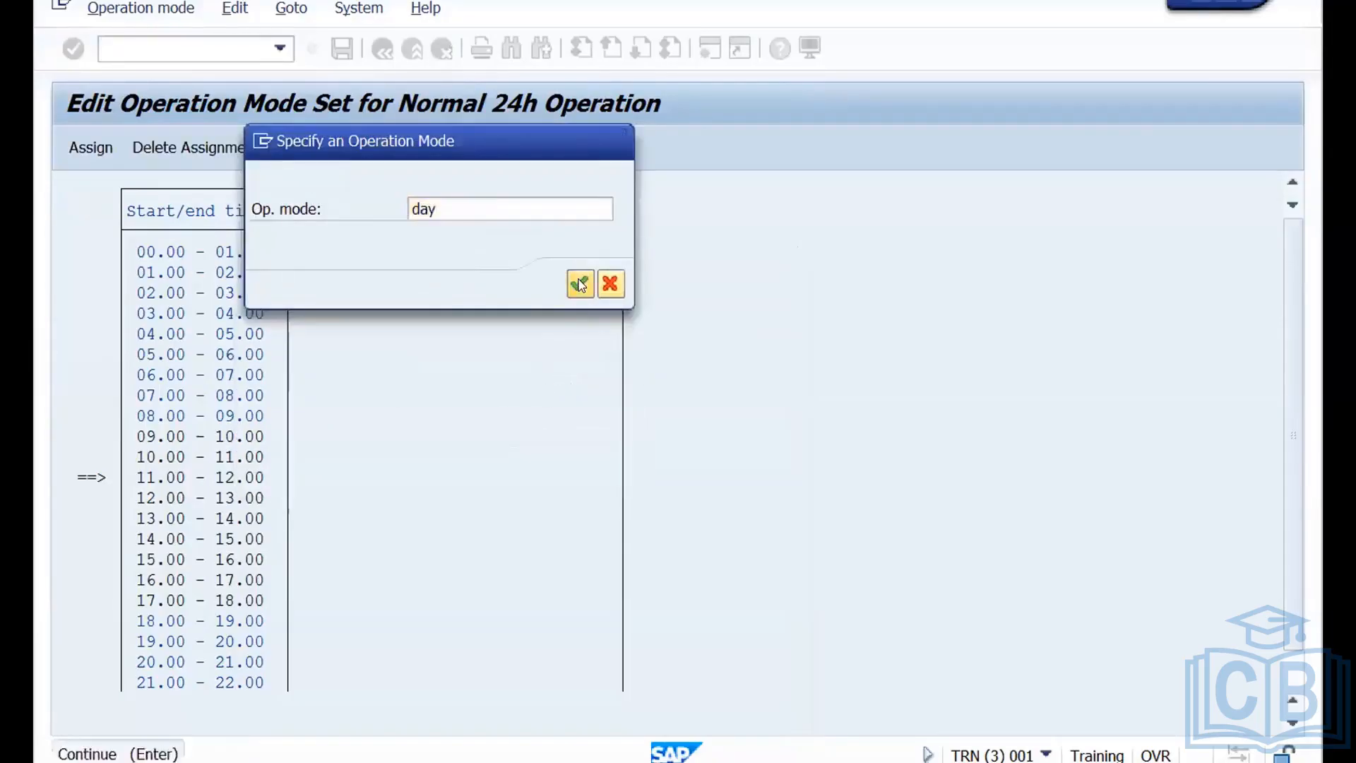
pyautogui.click(580, 284)
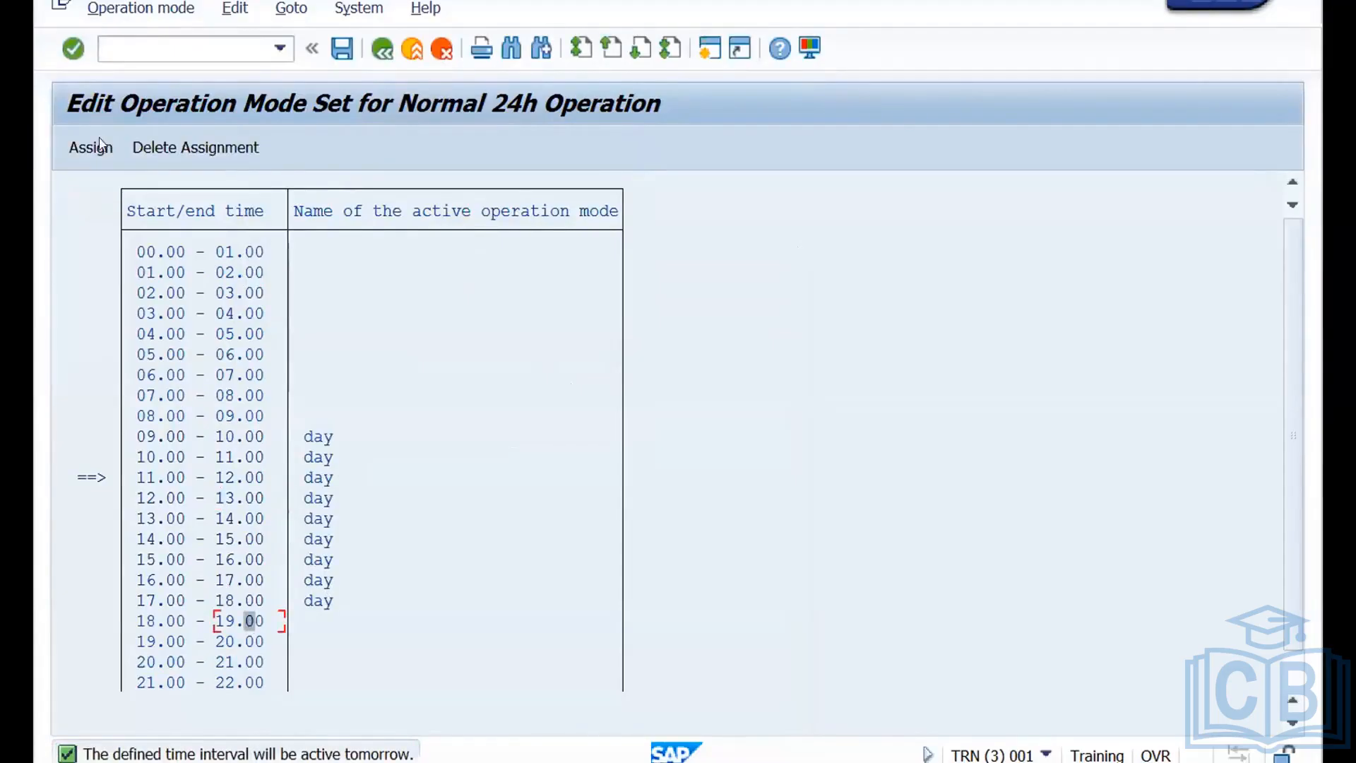
# Try to mark an interval running from the 08.00–09.00 slot to the 18.00–19.00 slot for the next assignment.
pyautogui.click(93, 155)
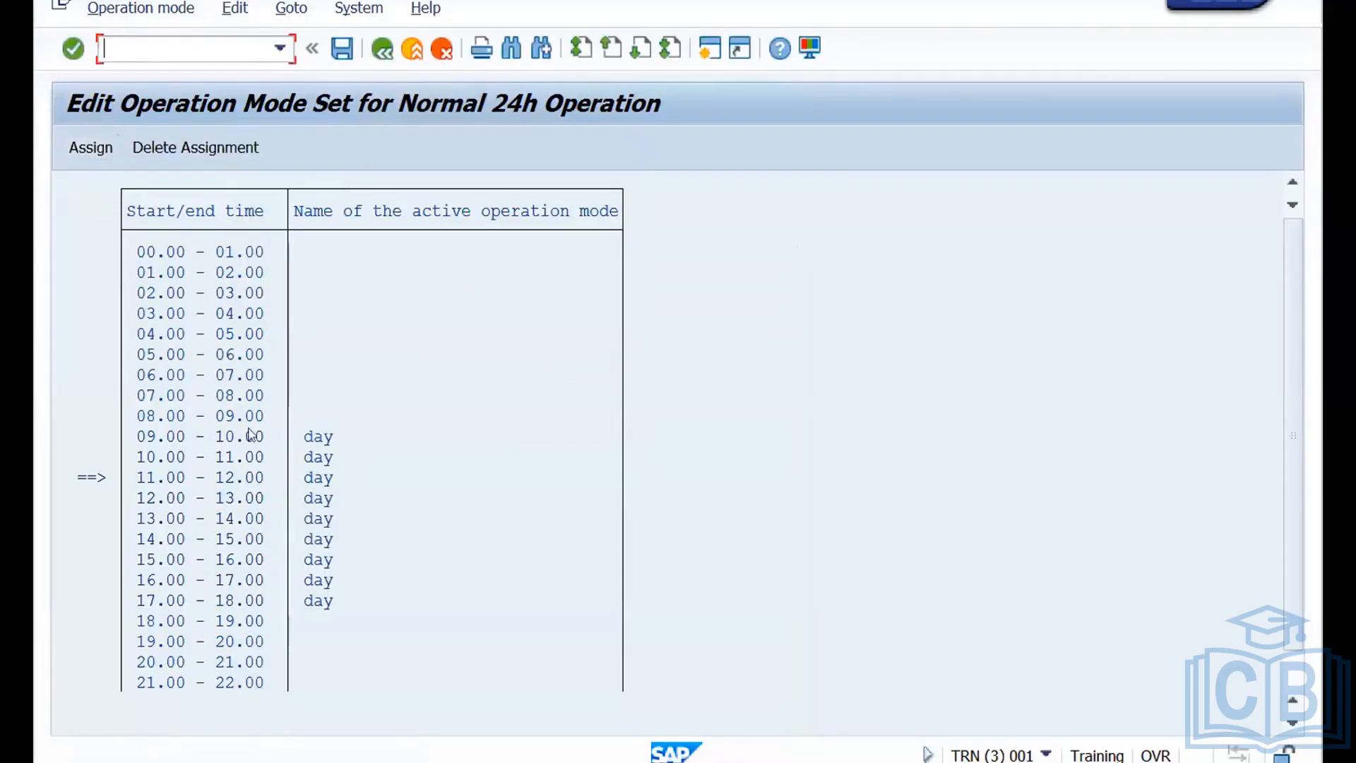
pyautogui.click(244, 418)
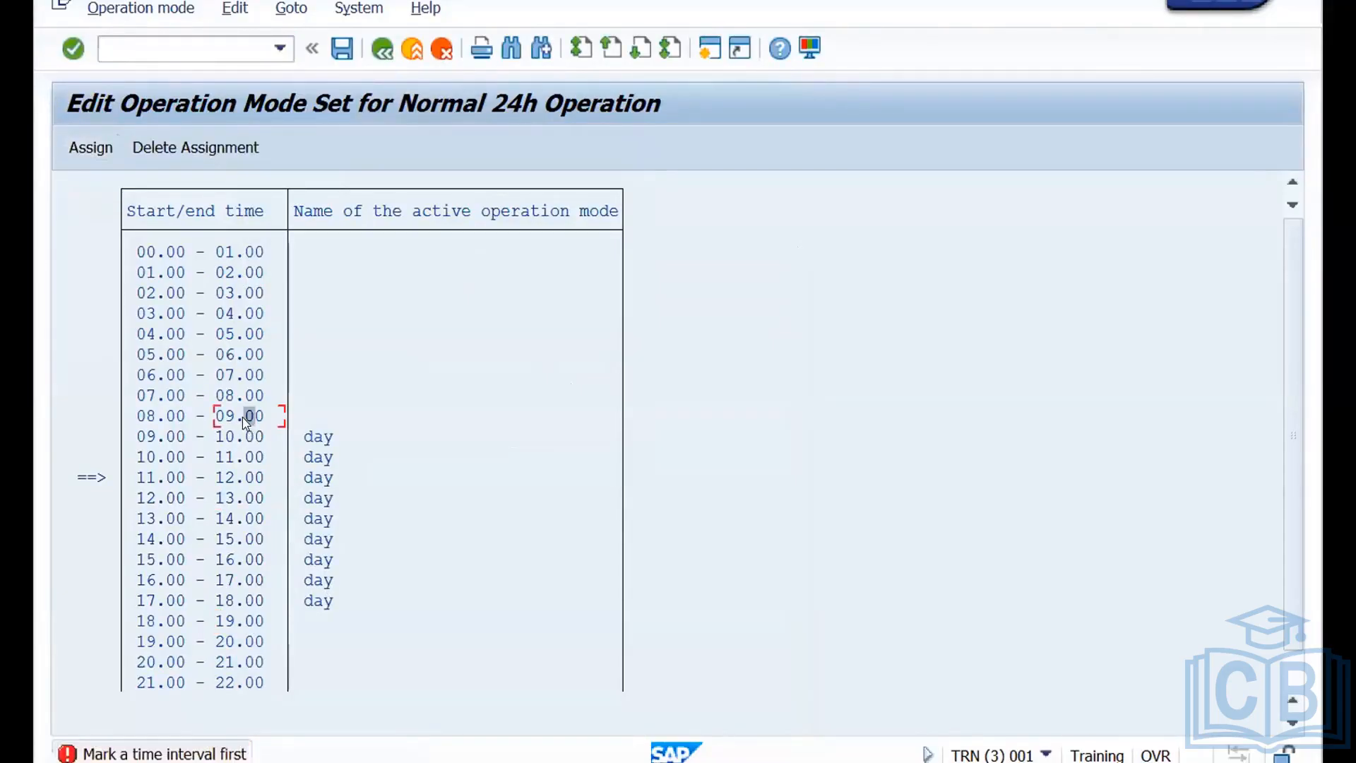
pyautogui.click(141, 9)
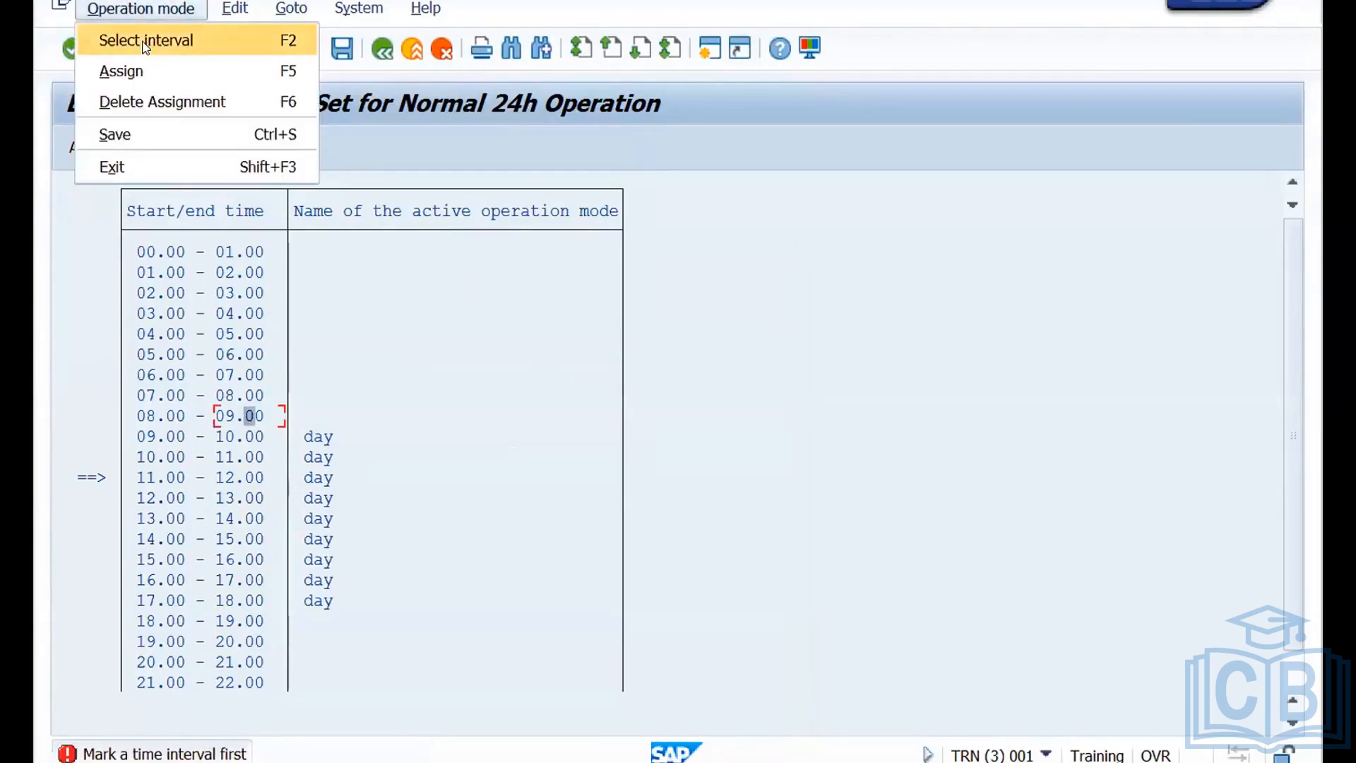
pyautogui.click(144, 41)
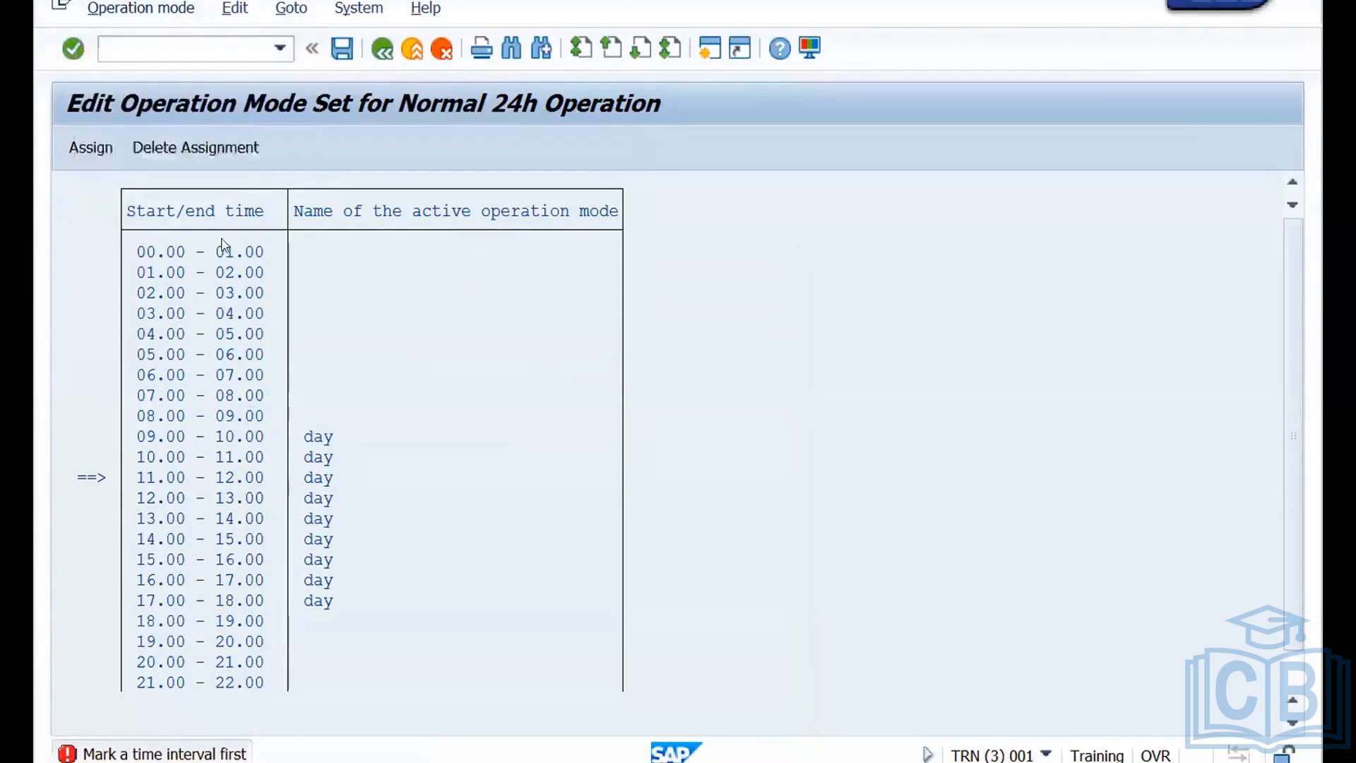
pyautogui.click(237, 622)
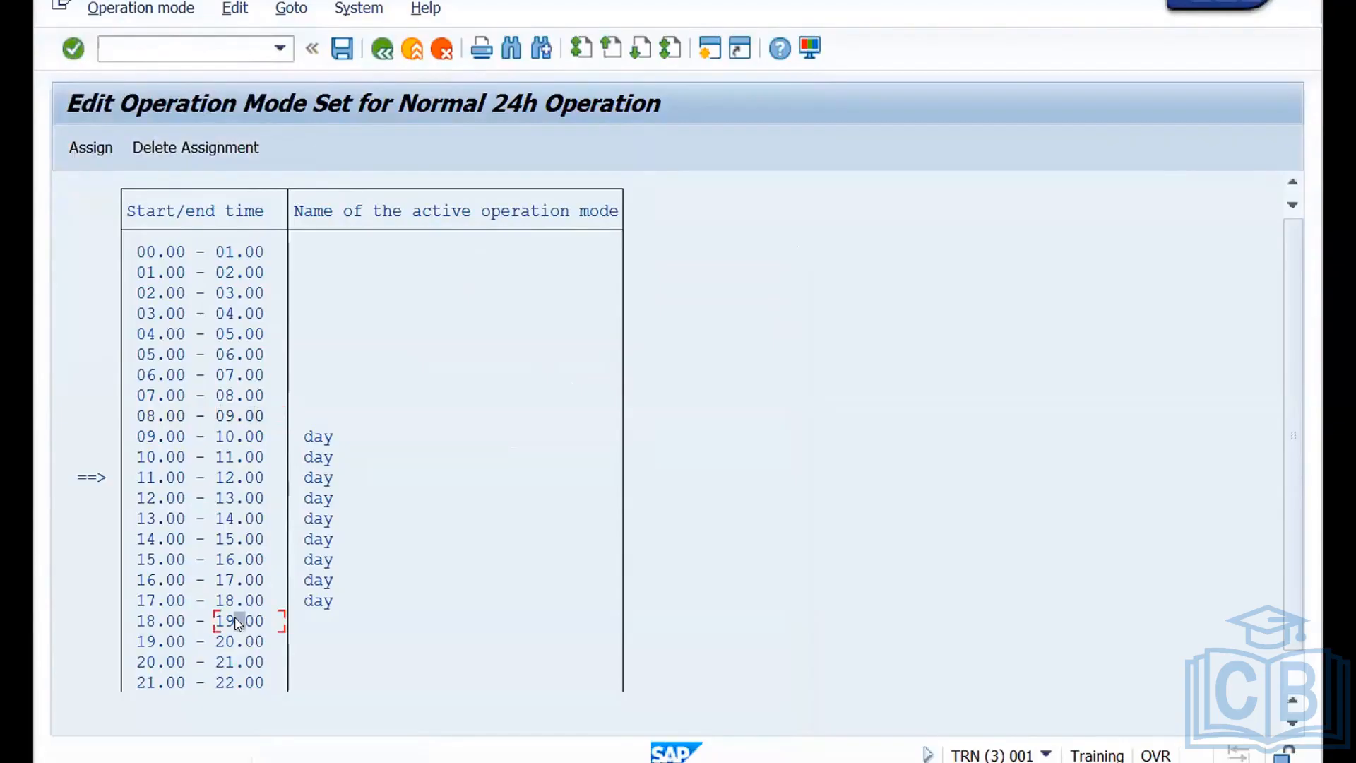
pyautogui.click(138, 10)
pyautogui.click(124, 41)
# Try to mark an interval between the 08.00–09.00 slot and the 00.00–01.00 slot.
pyautogui.click(249, 417)
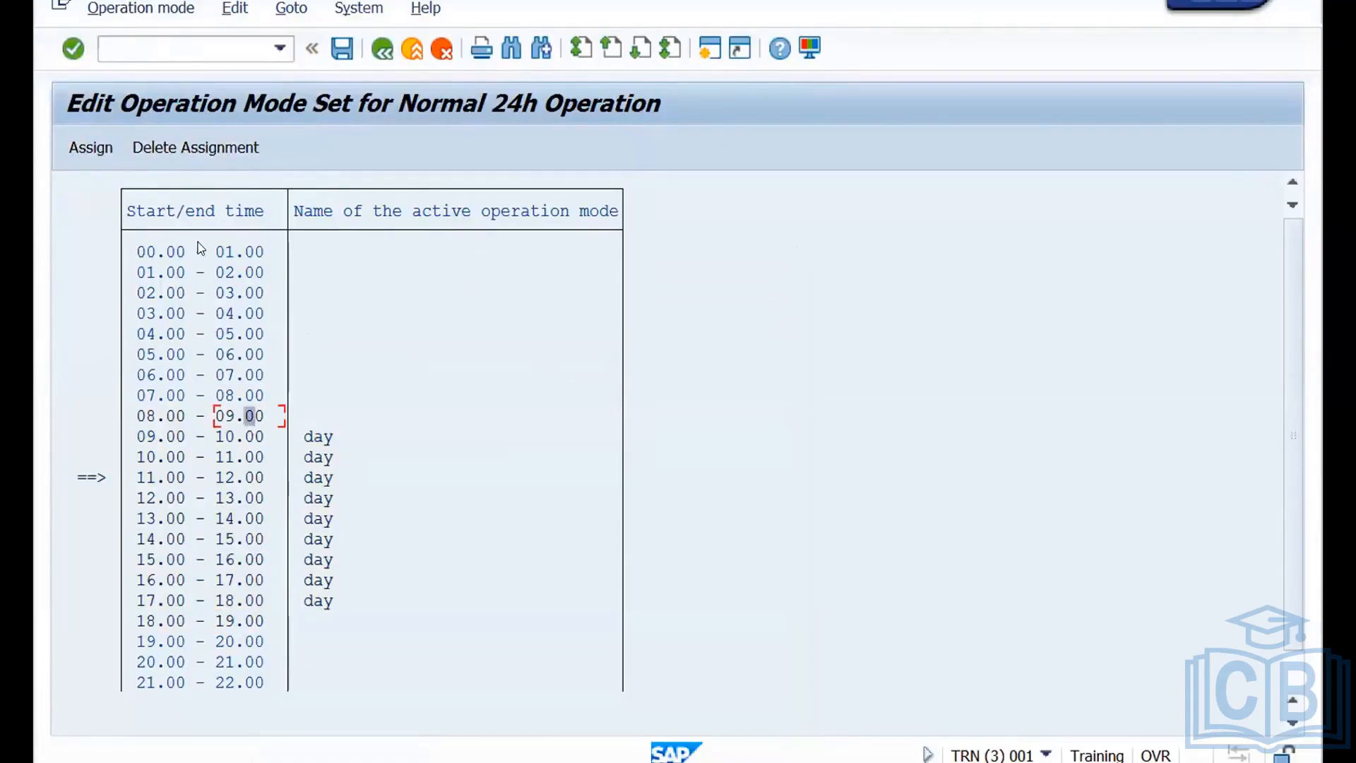
pyautogui.click(118, 9)
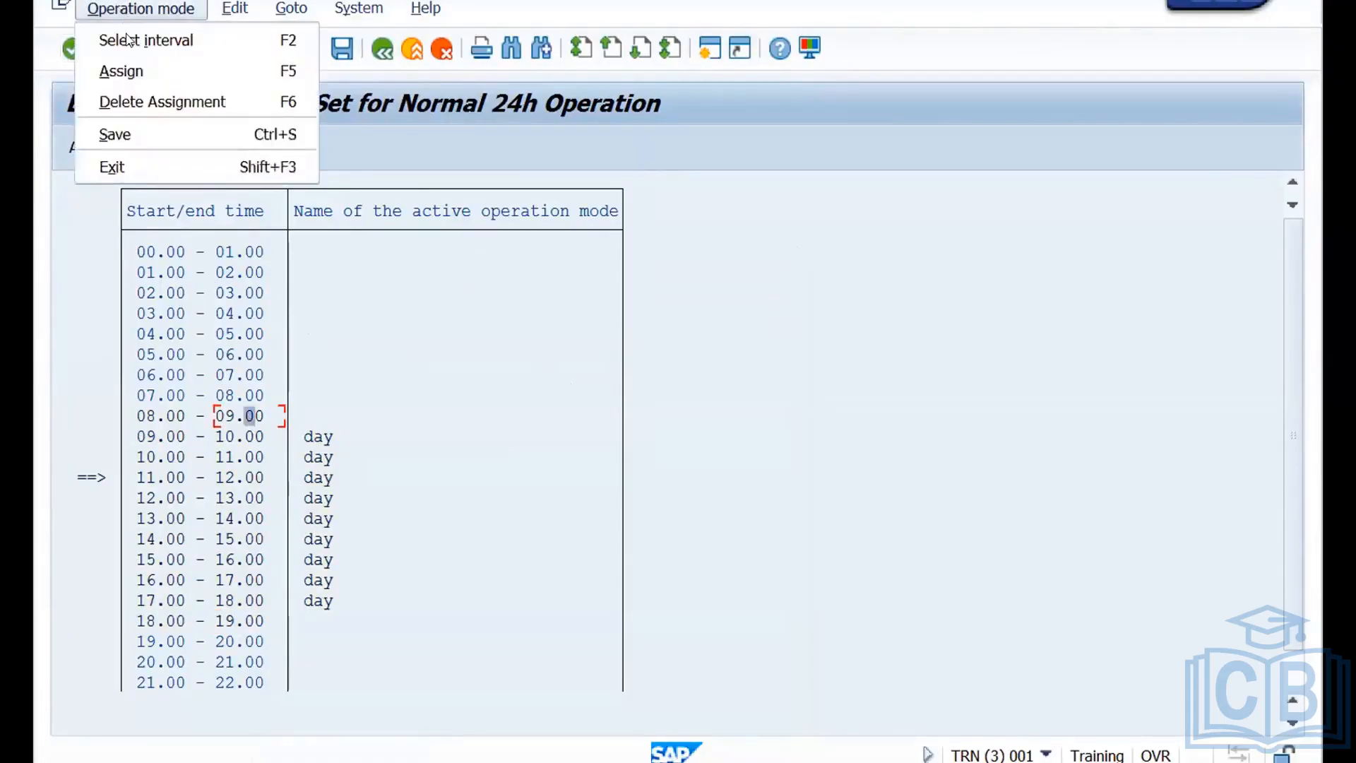
pyautogui.click(129, 40)
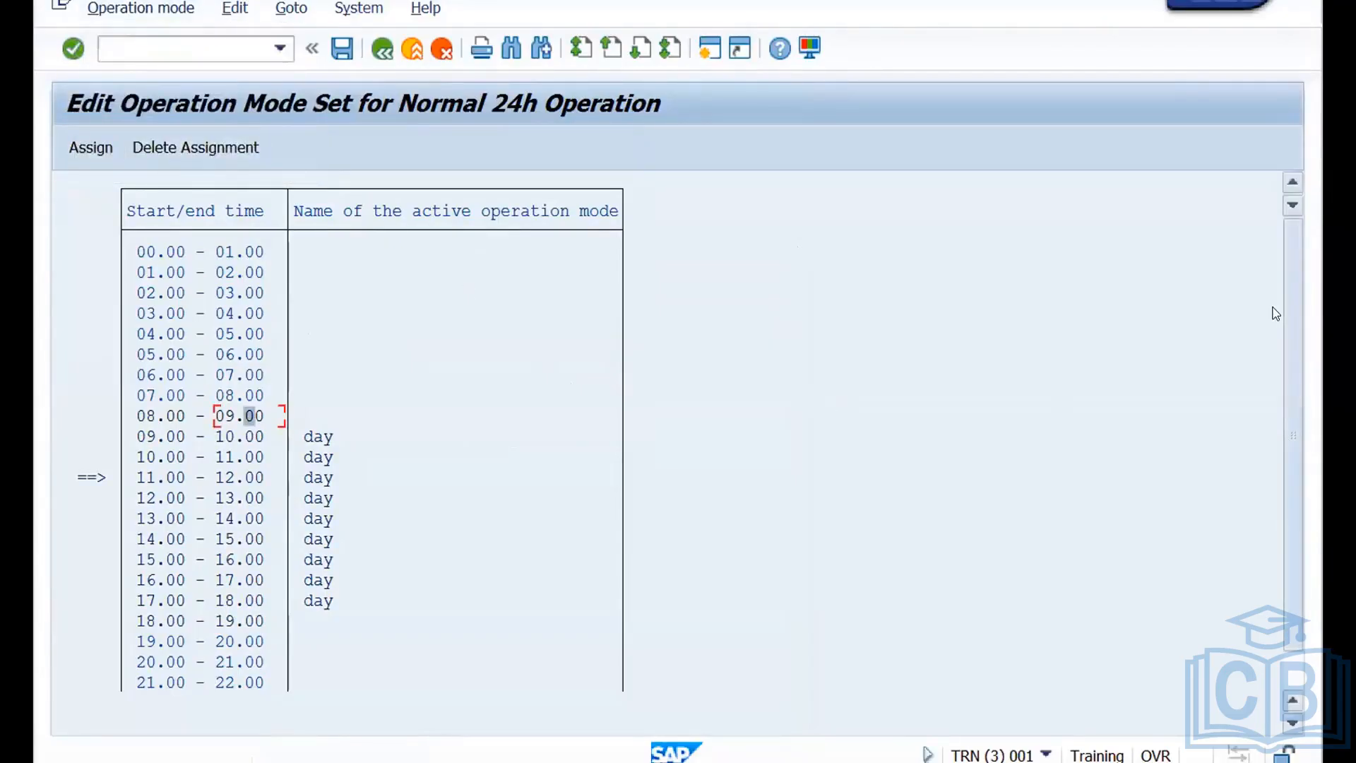
pyautogui.click(241, 251)
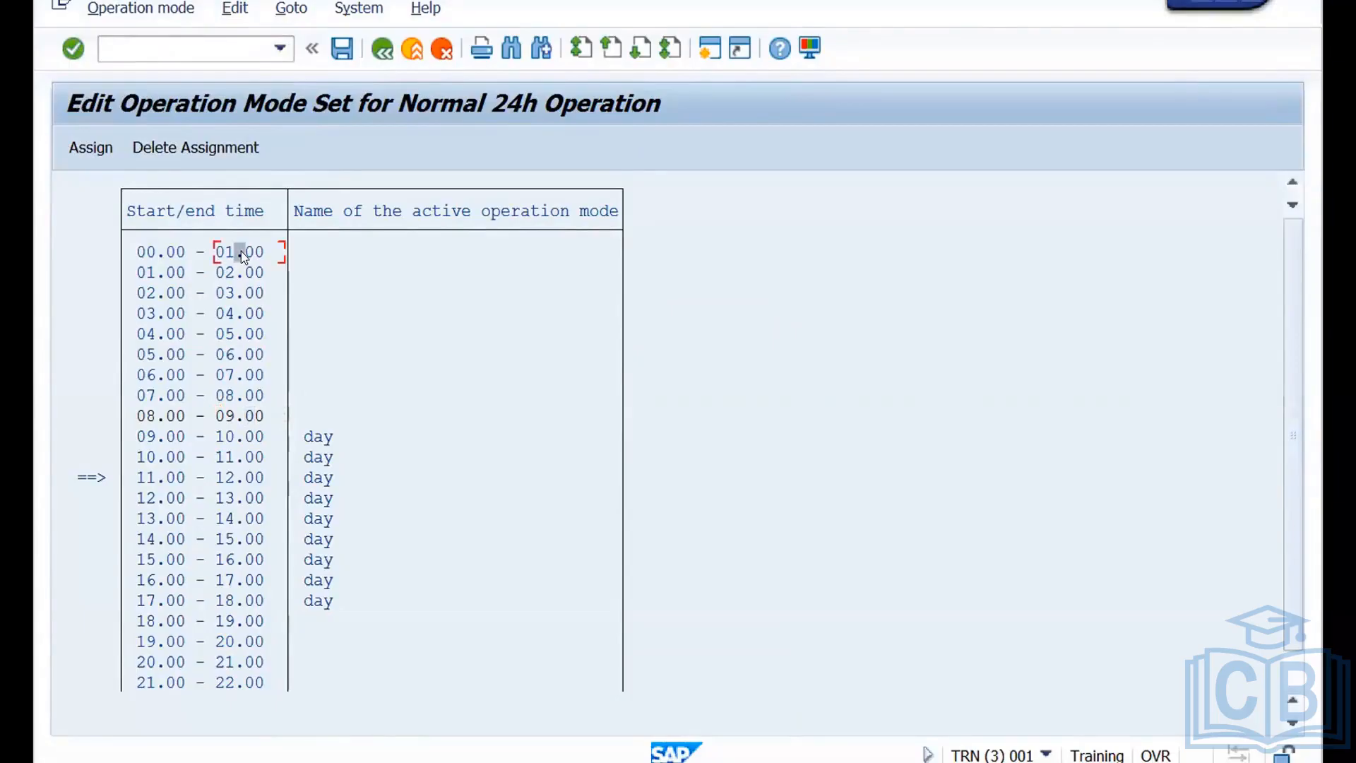
pyautogui.click(137, 14)
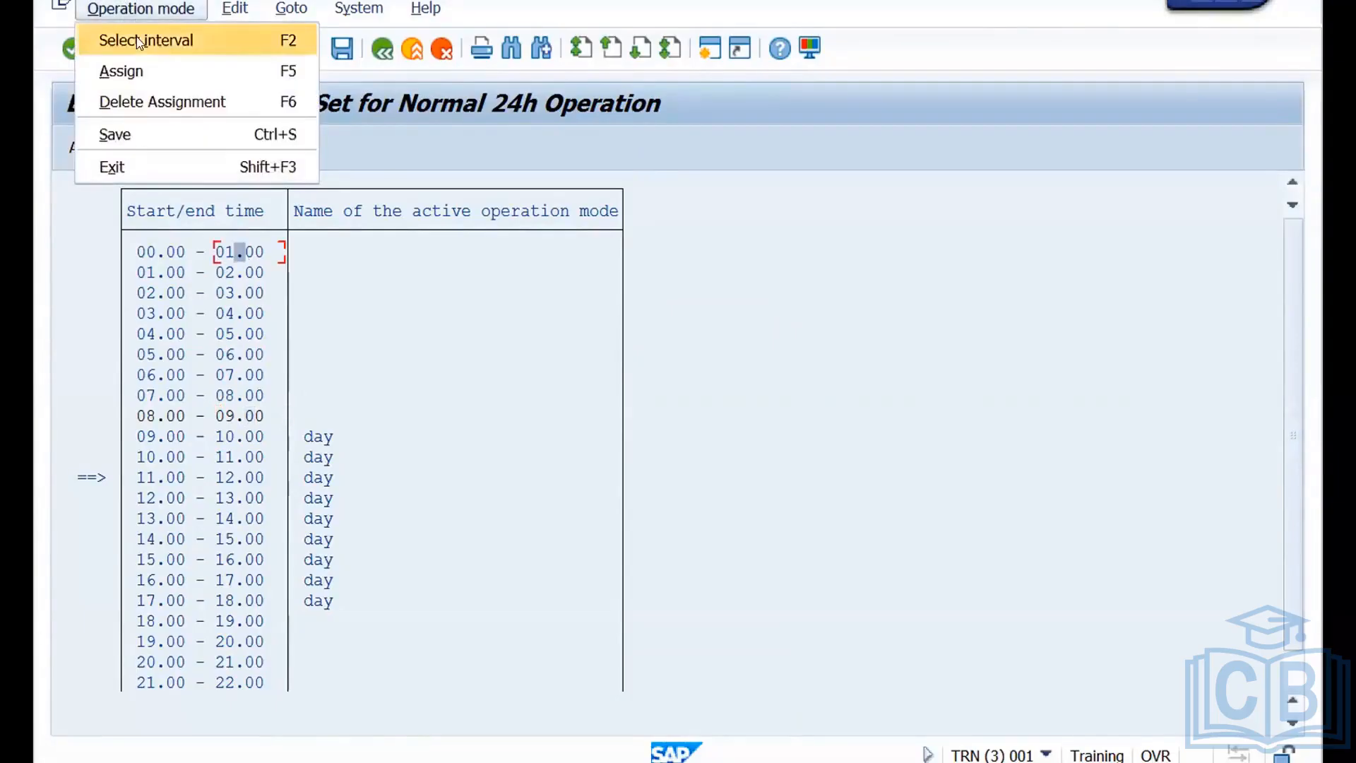
pyautogui.click(139, 41)
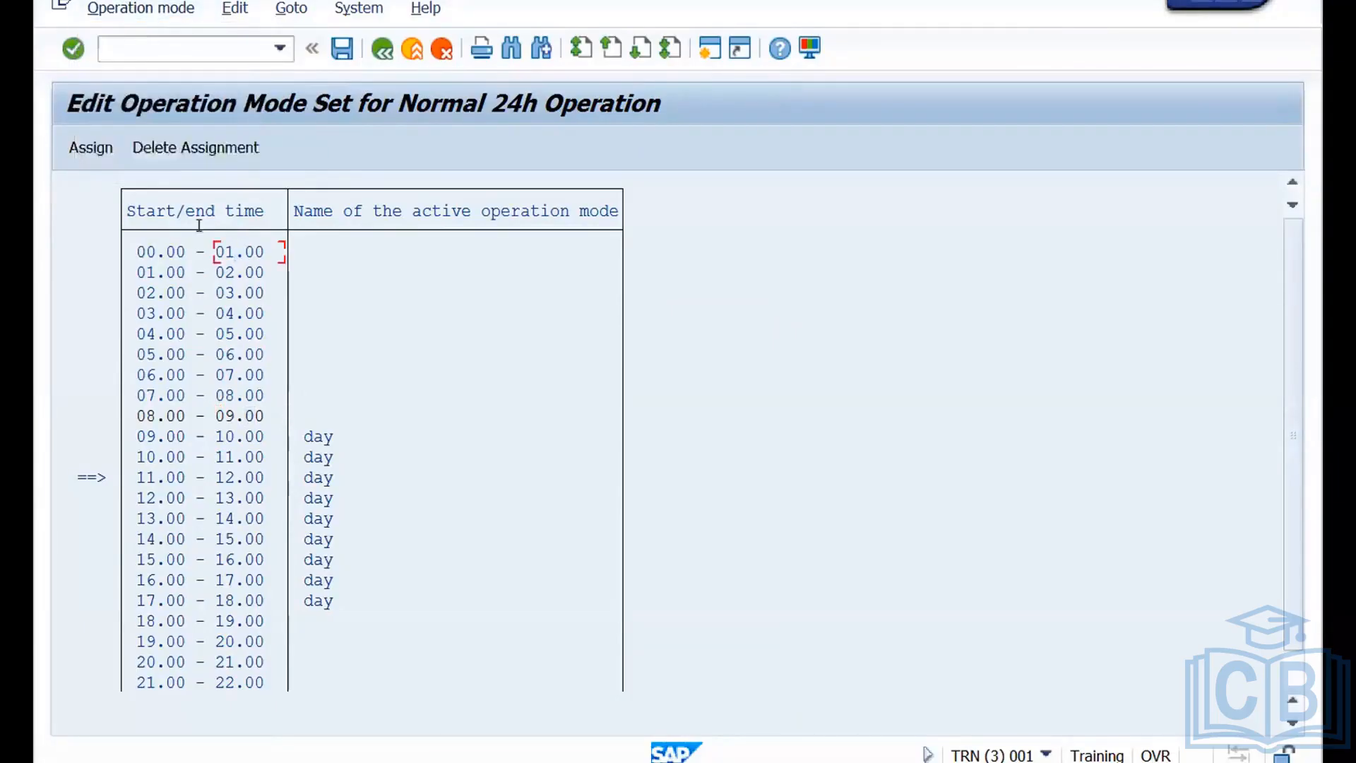
# Mark the 08.00–09.00 slot and assign the "night" operation mode to it.
pyautogui.click(250, 417)
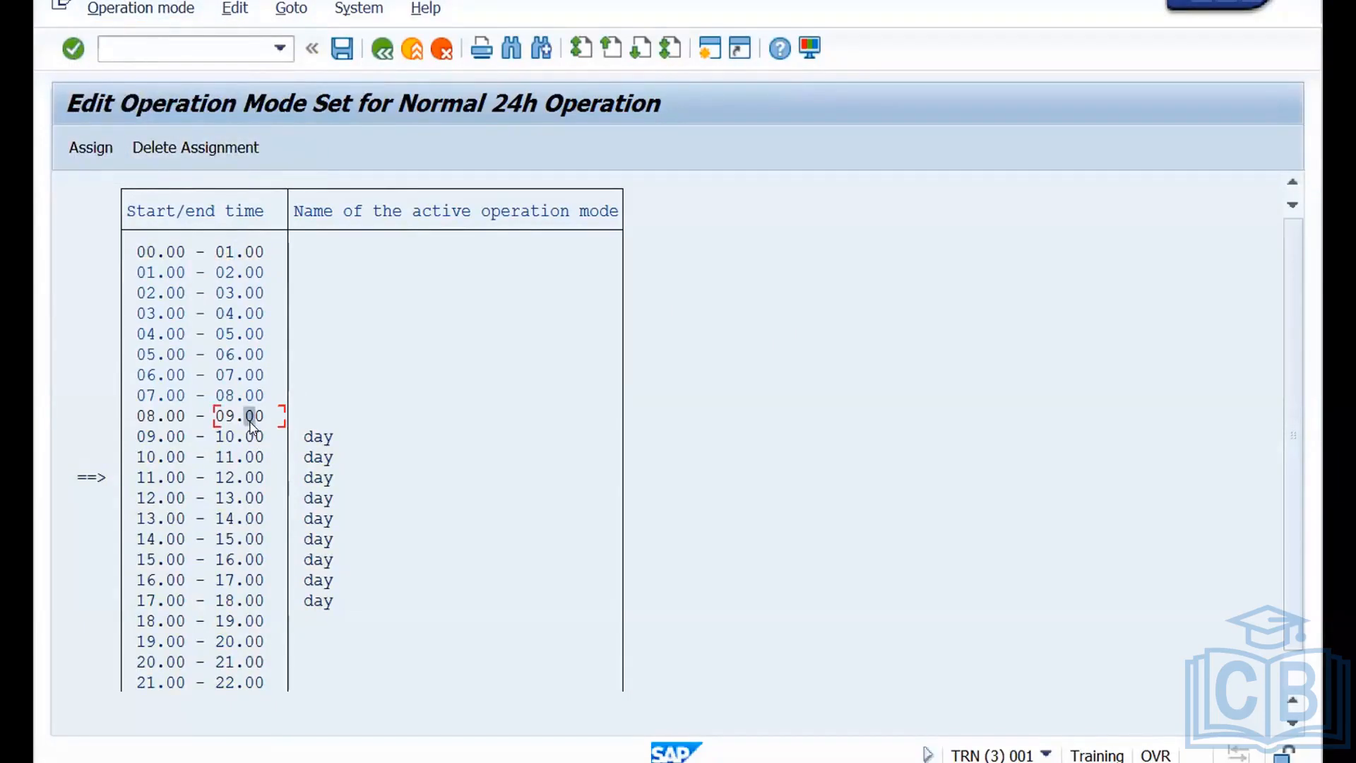
pyautogui.click(124, 14)
pyautogui.click(121, 39)
pyautogui.click(102, 152)
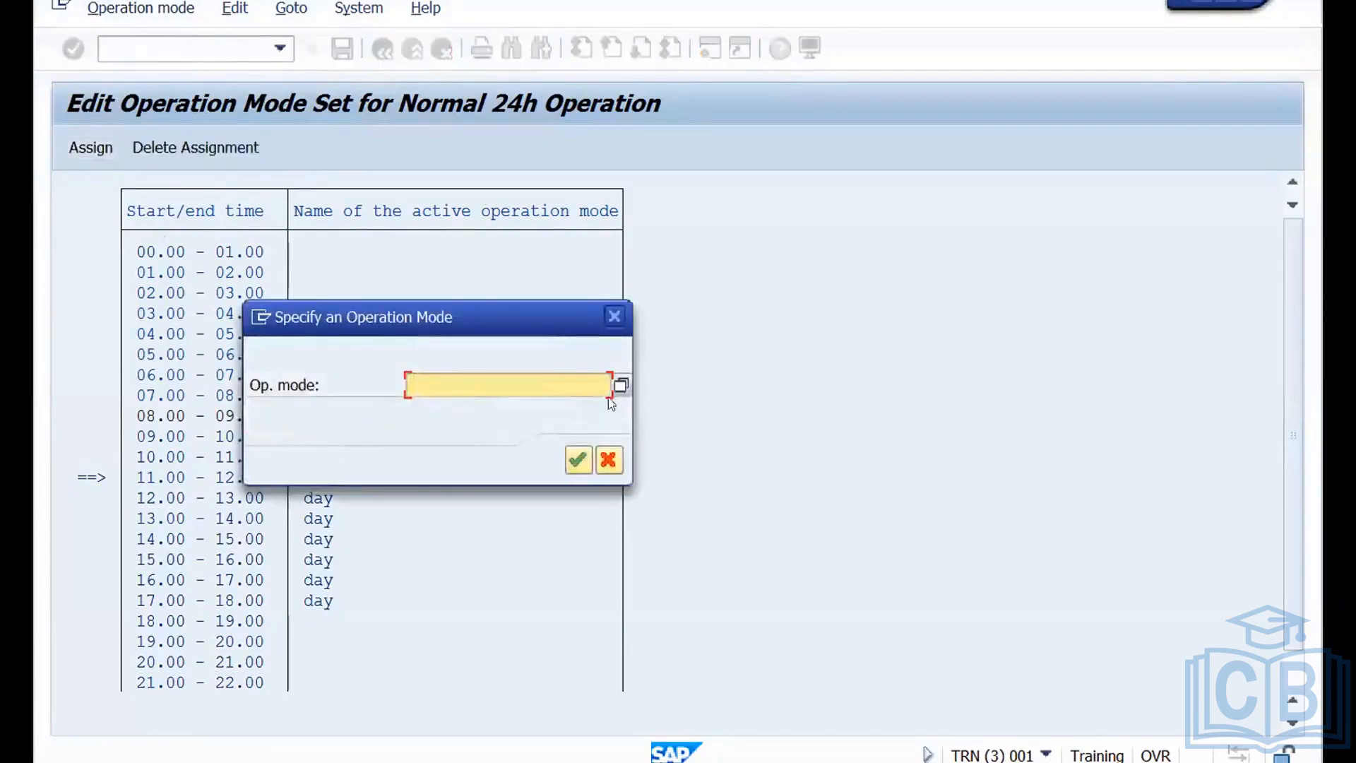
pyautogui.click(620, 386)
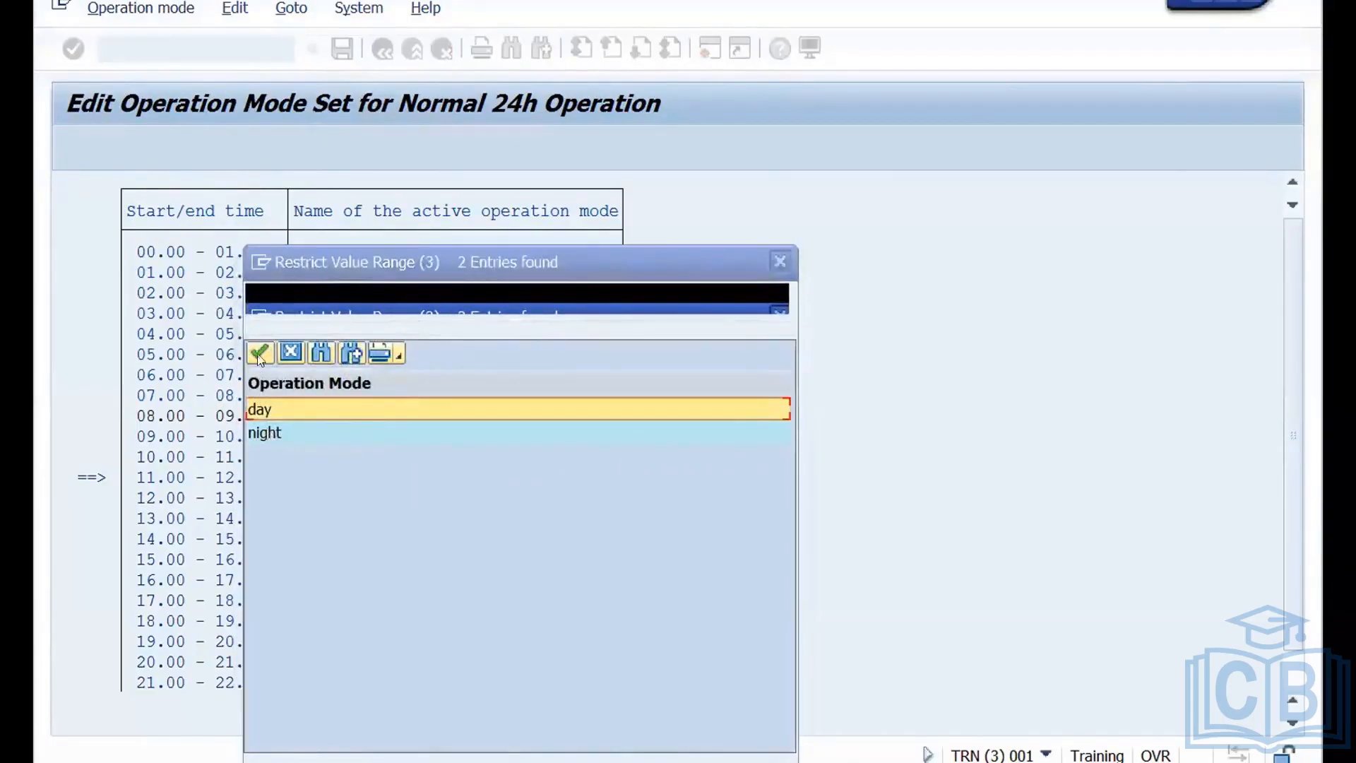
pyautogui.doubleClick(268, 432)
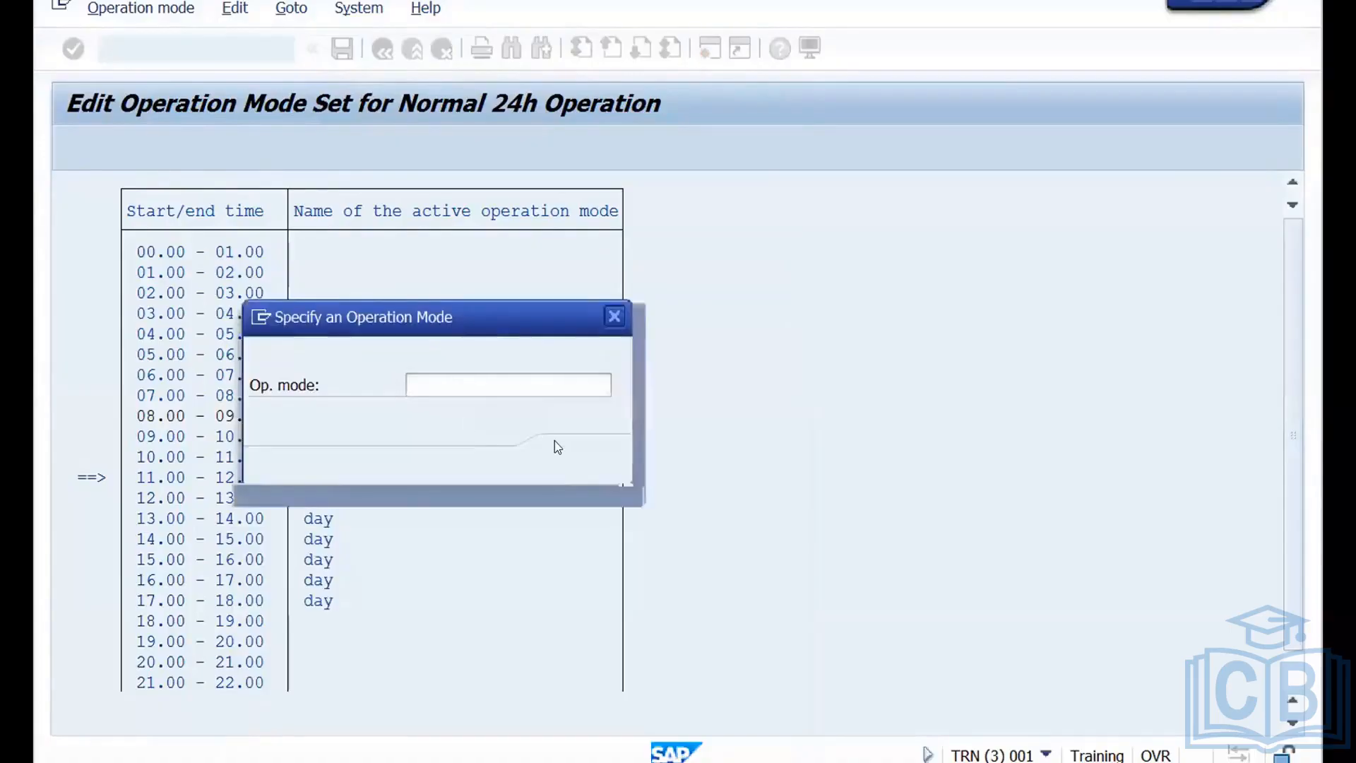
pyautogui.click(577, 461)
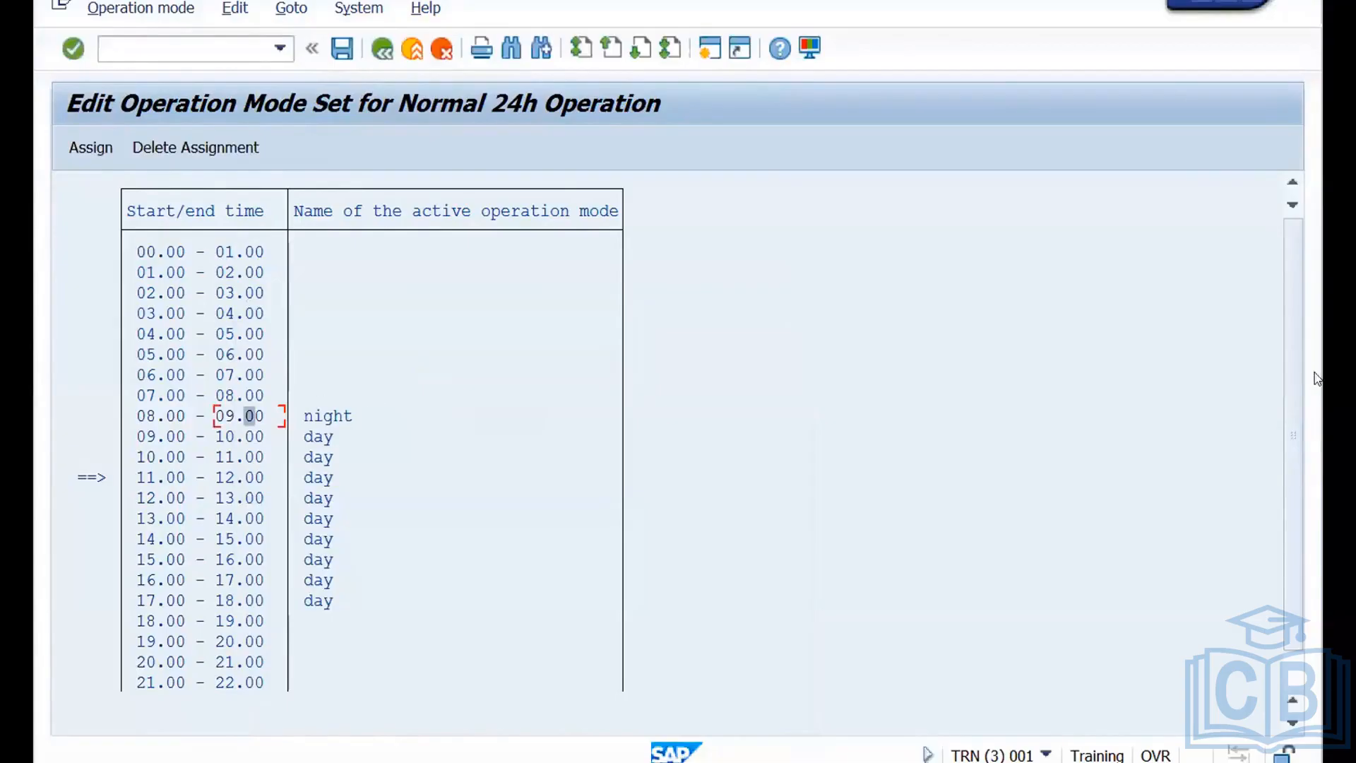
# Assign the "night" operation mode to the time interval from 18.00 to 00.00 and try to save the operation mode set.
pyautogui.scroll(-1, 1289, 366)
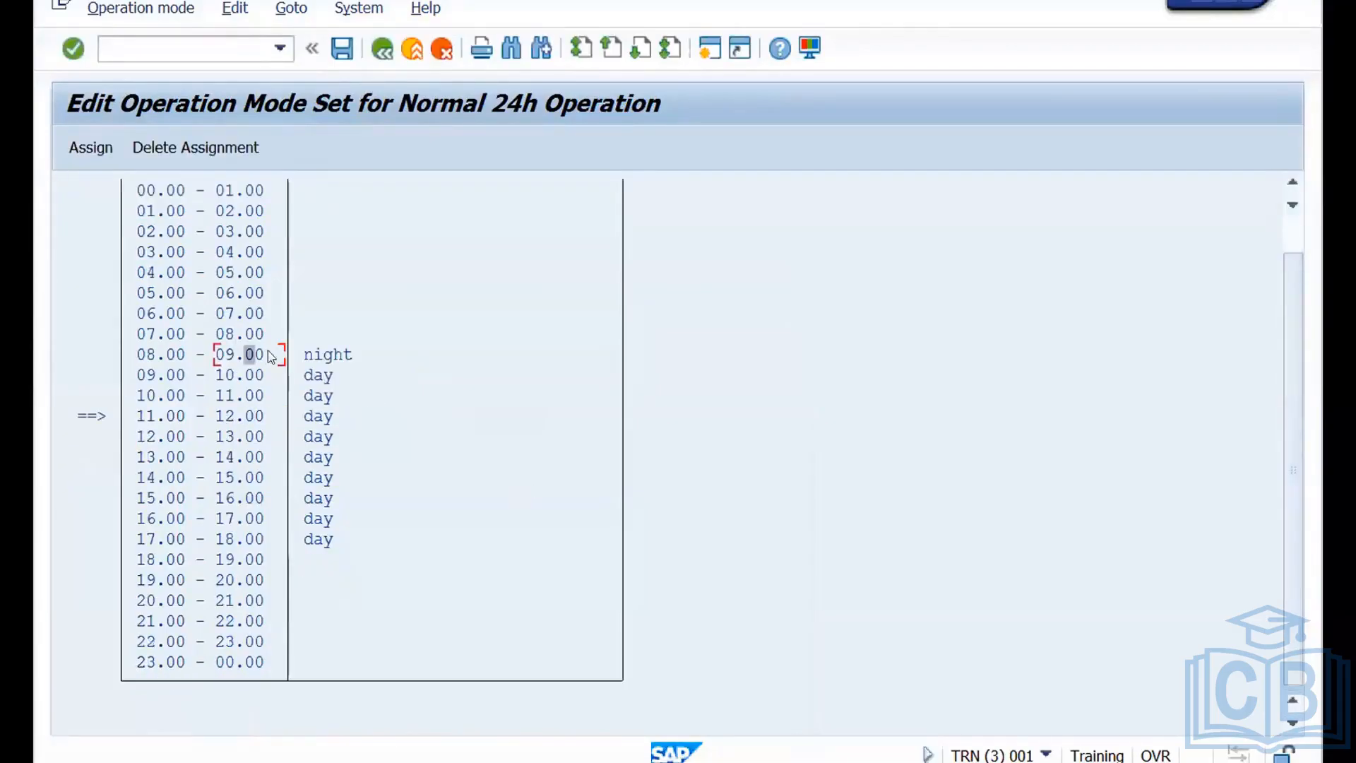
pyautogui.click(250, 561)
pyautogui.click(123, 7)
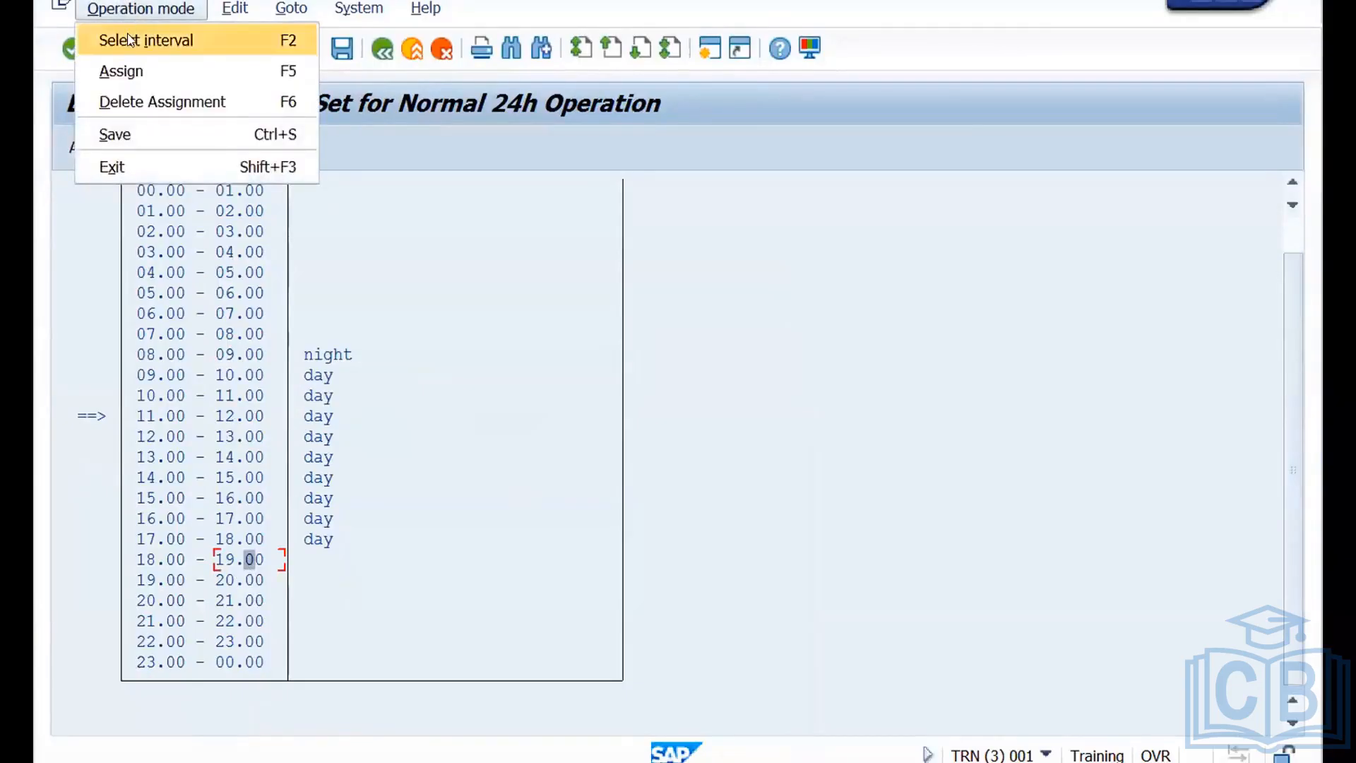
pyautogui.click(128, 40)
pyautogui.click(244, 662)
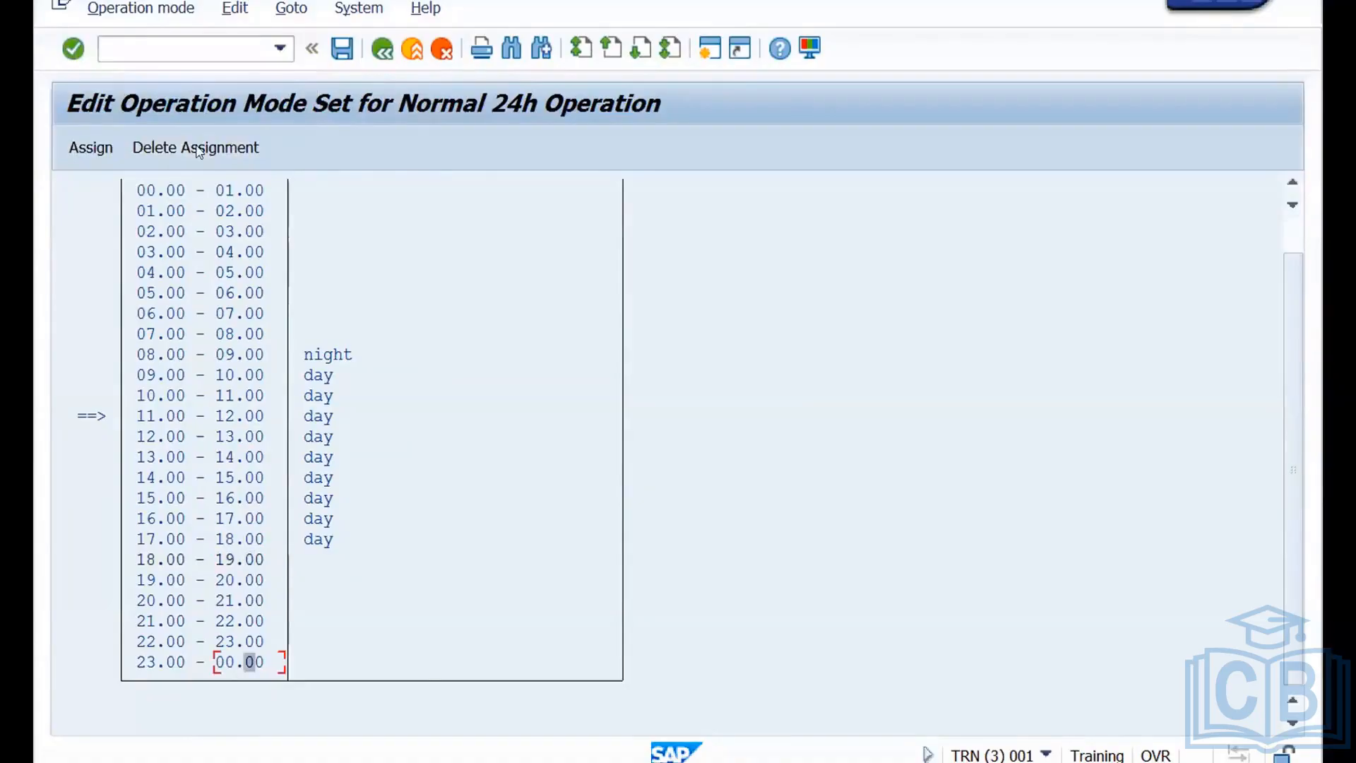
pyautogui.click(143, 10)
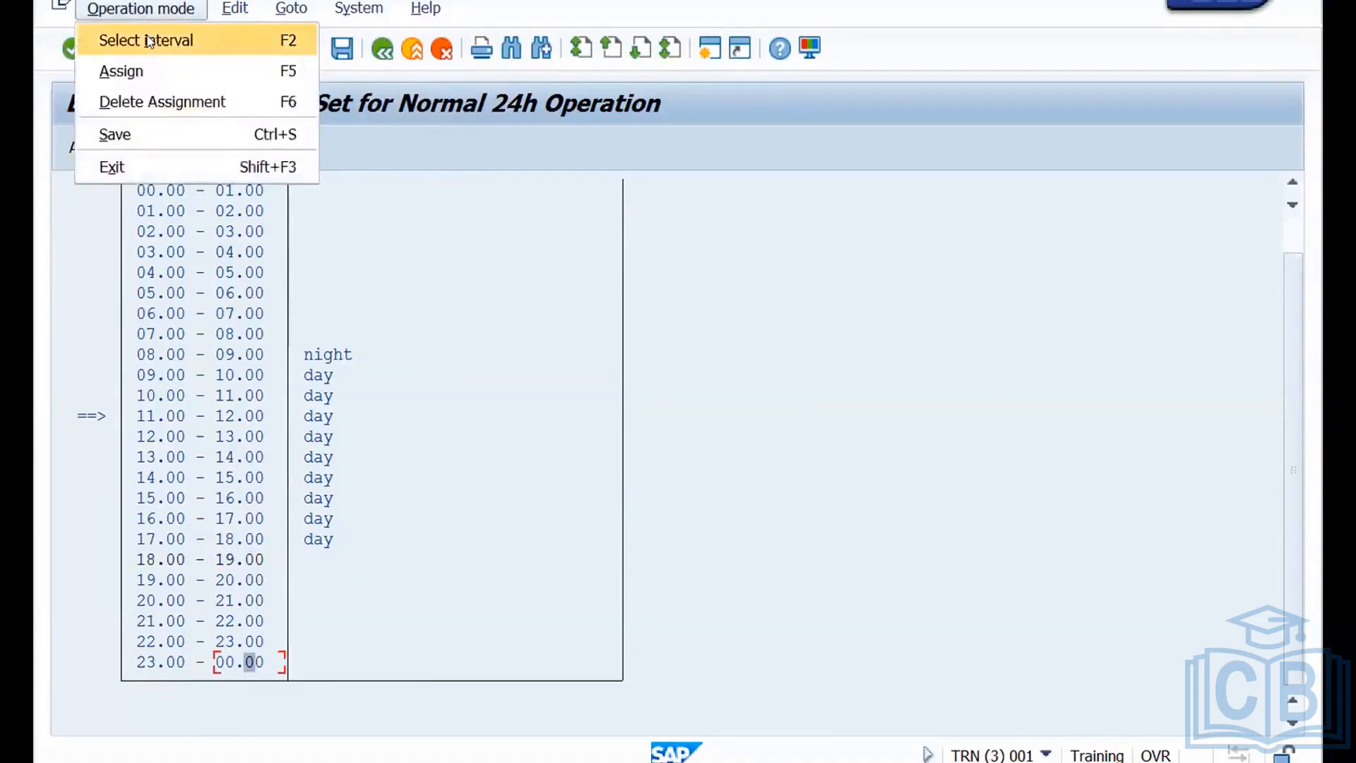
pyautogui.click(150, 40)
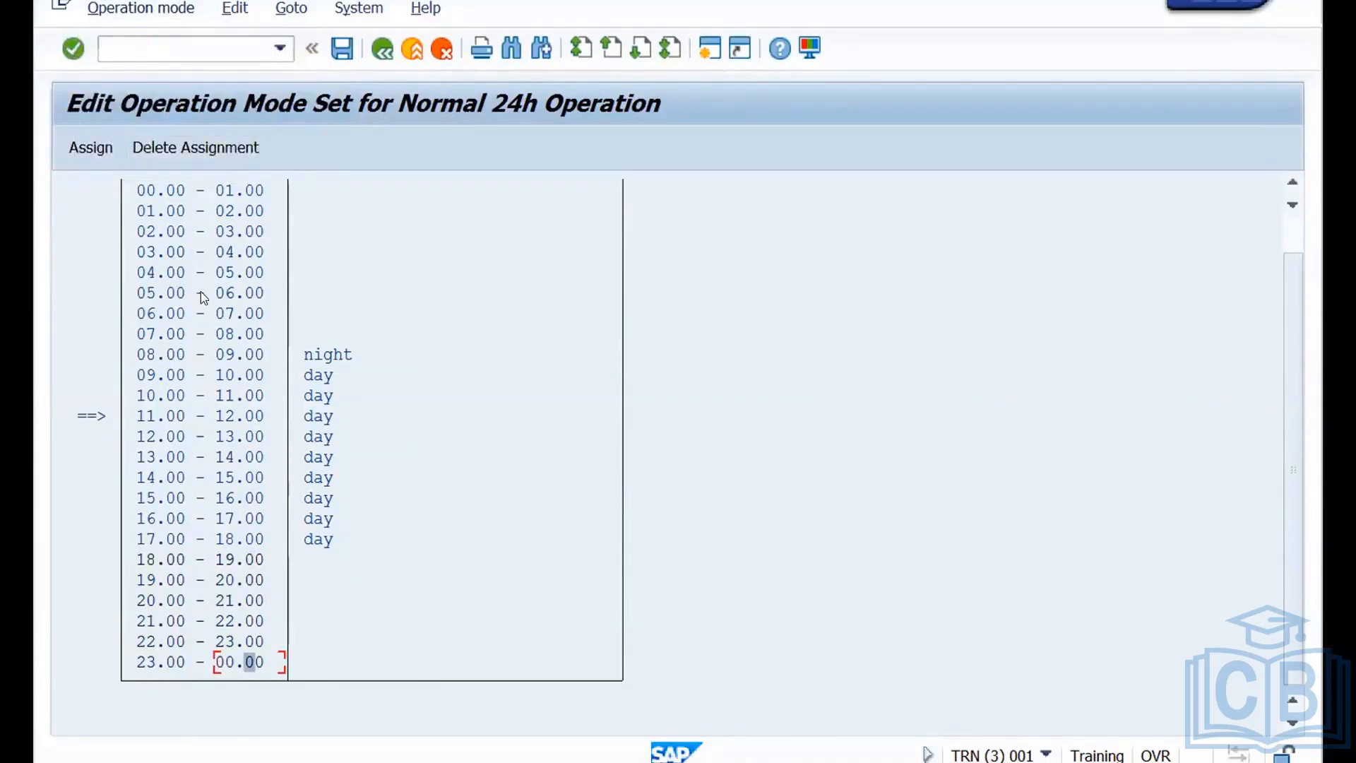
pyautogui.click(106, 148)
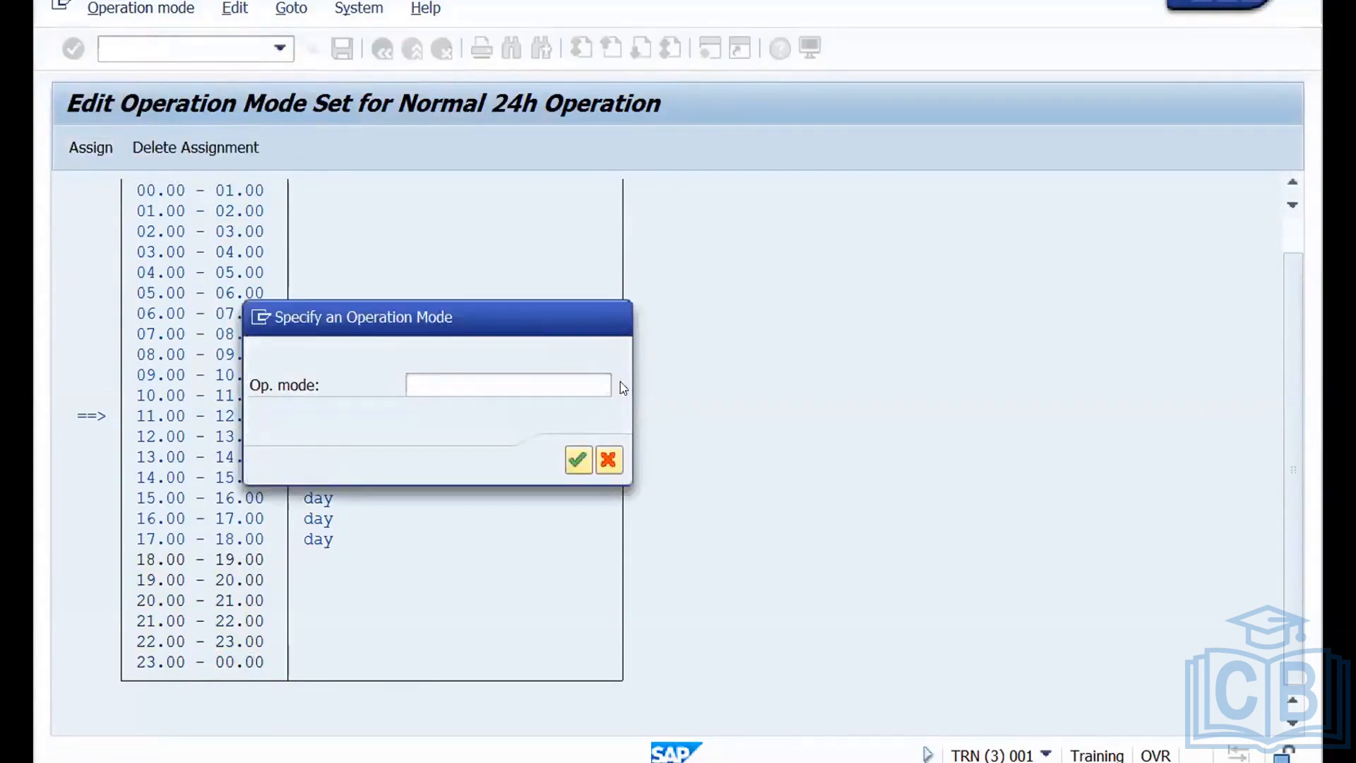
pyautogui.click(622, 386)
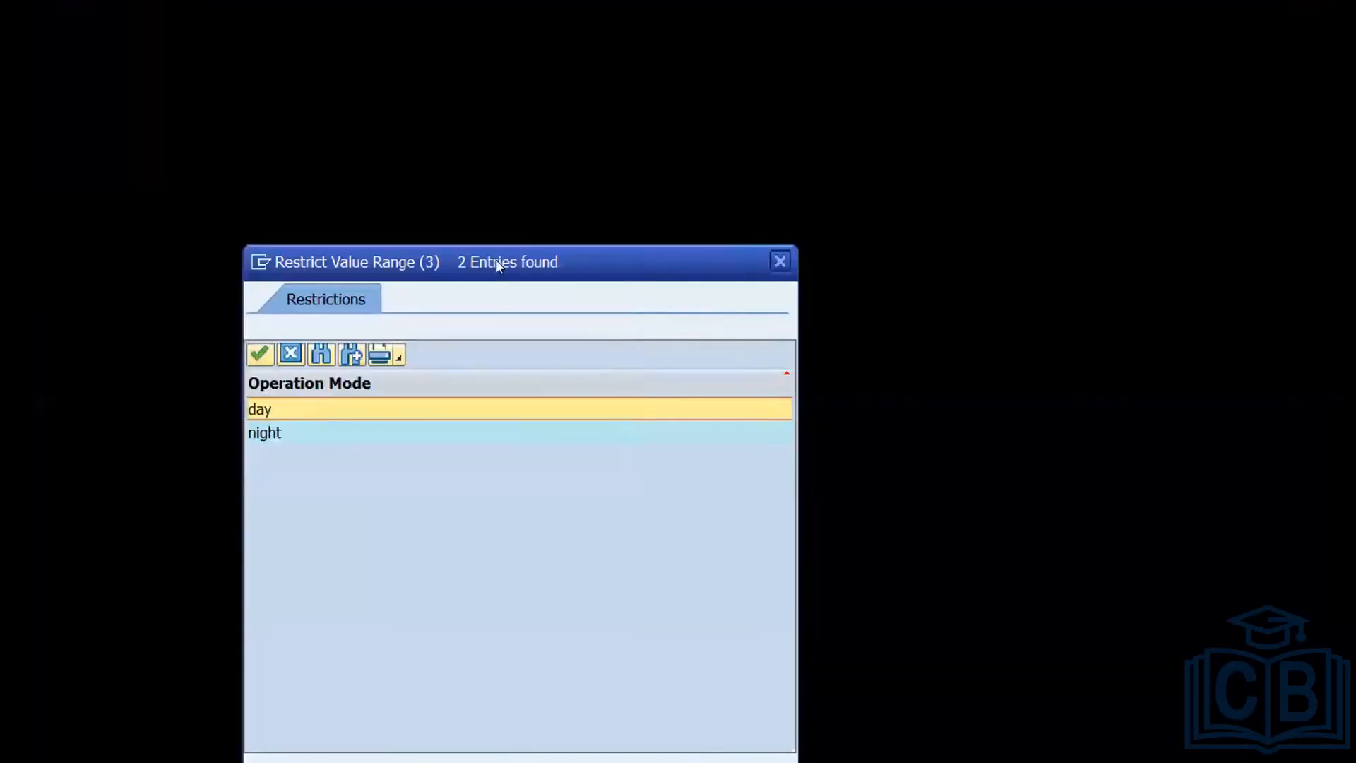
pyautogui.moveTo(496, 256); pyautogui.dragTo(456, 87)
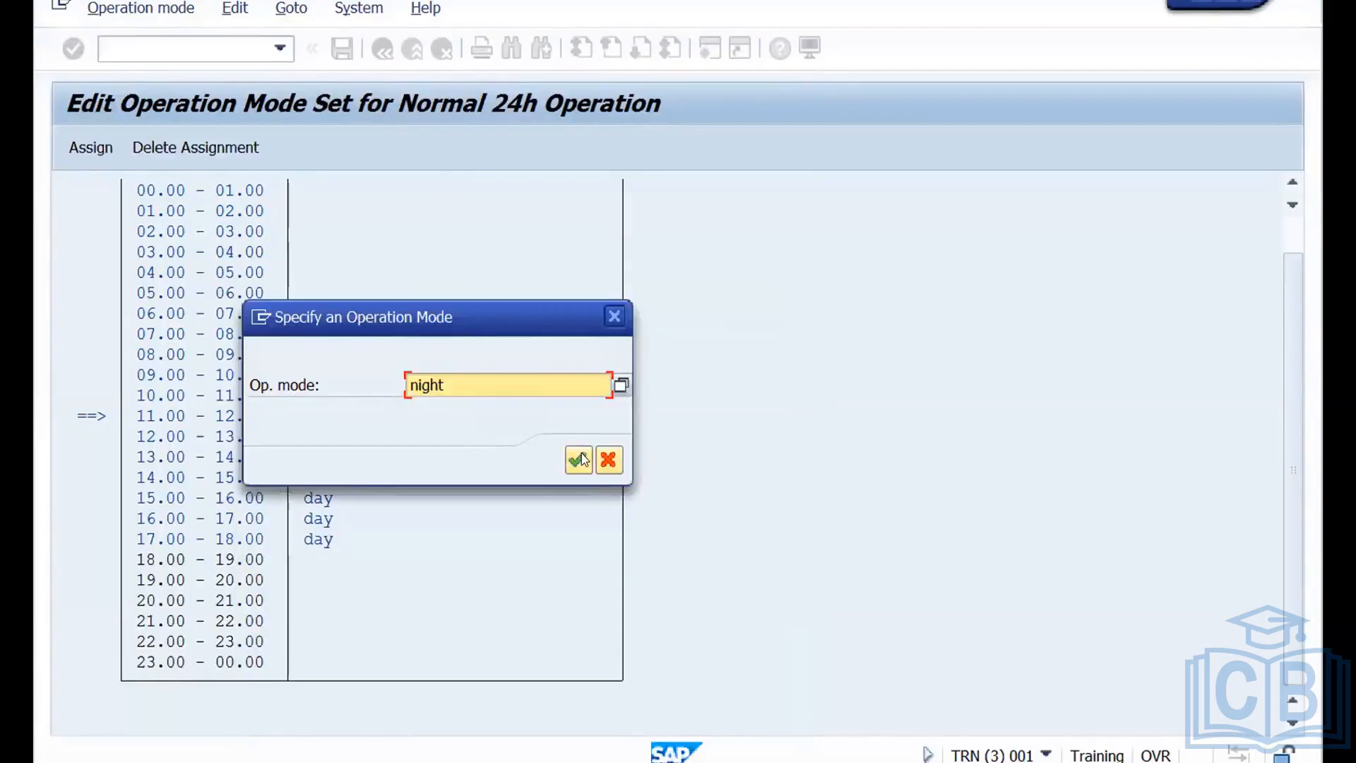
pyautogui.click(578, 460)
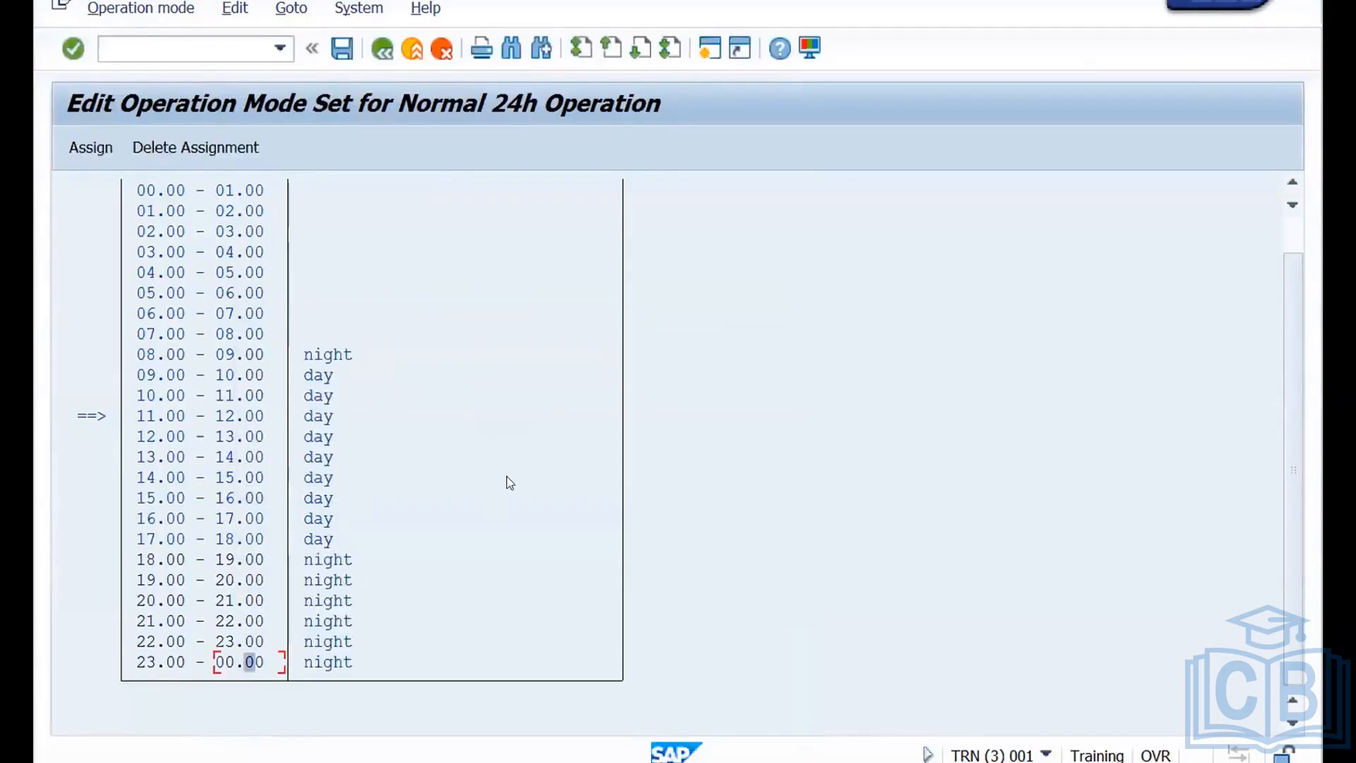
pyautogui.click(342, 51)
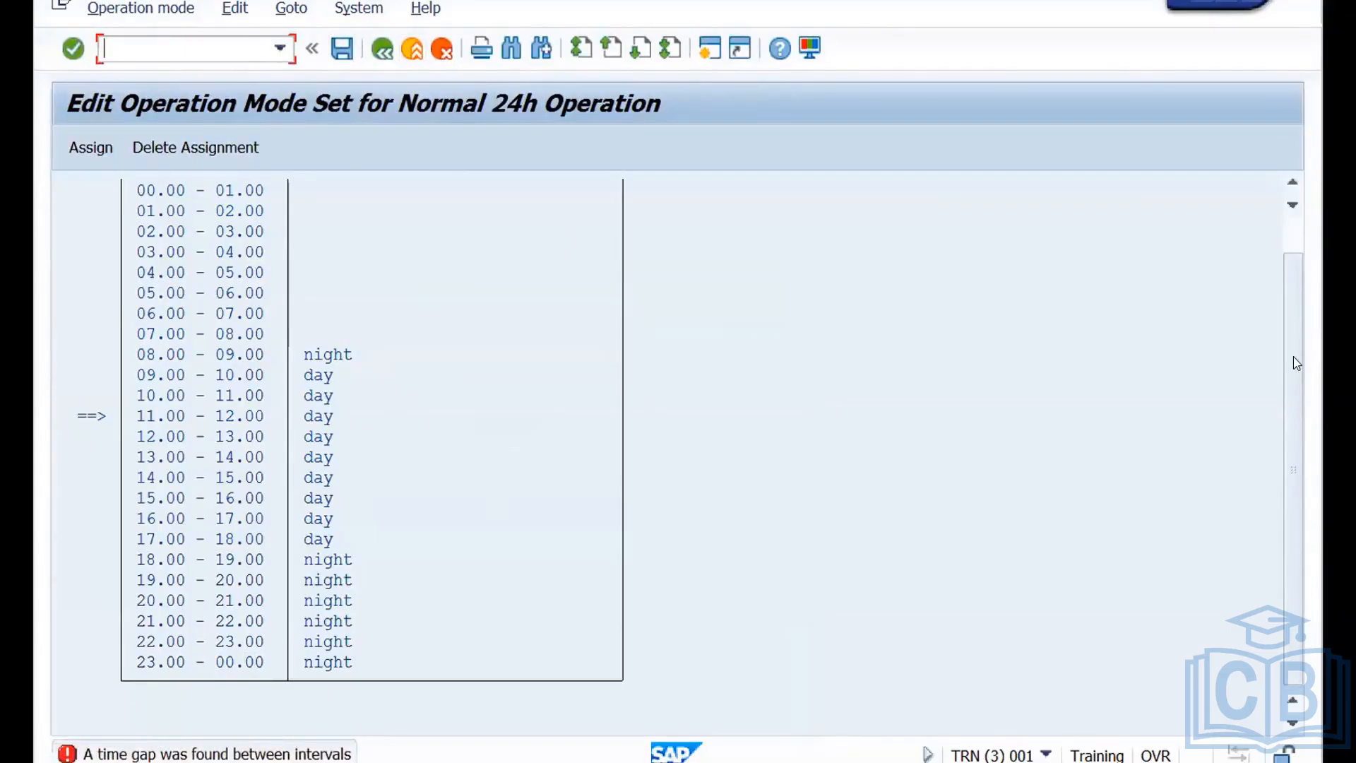
# Assign the "night" operation mode to the time interval from 00.00 to 08.00 and save the operation mode set.
pyautogui.scroll(1, 1294, 265)
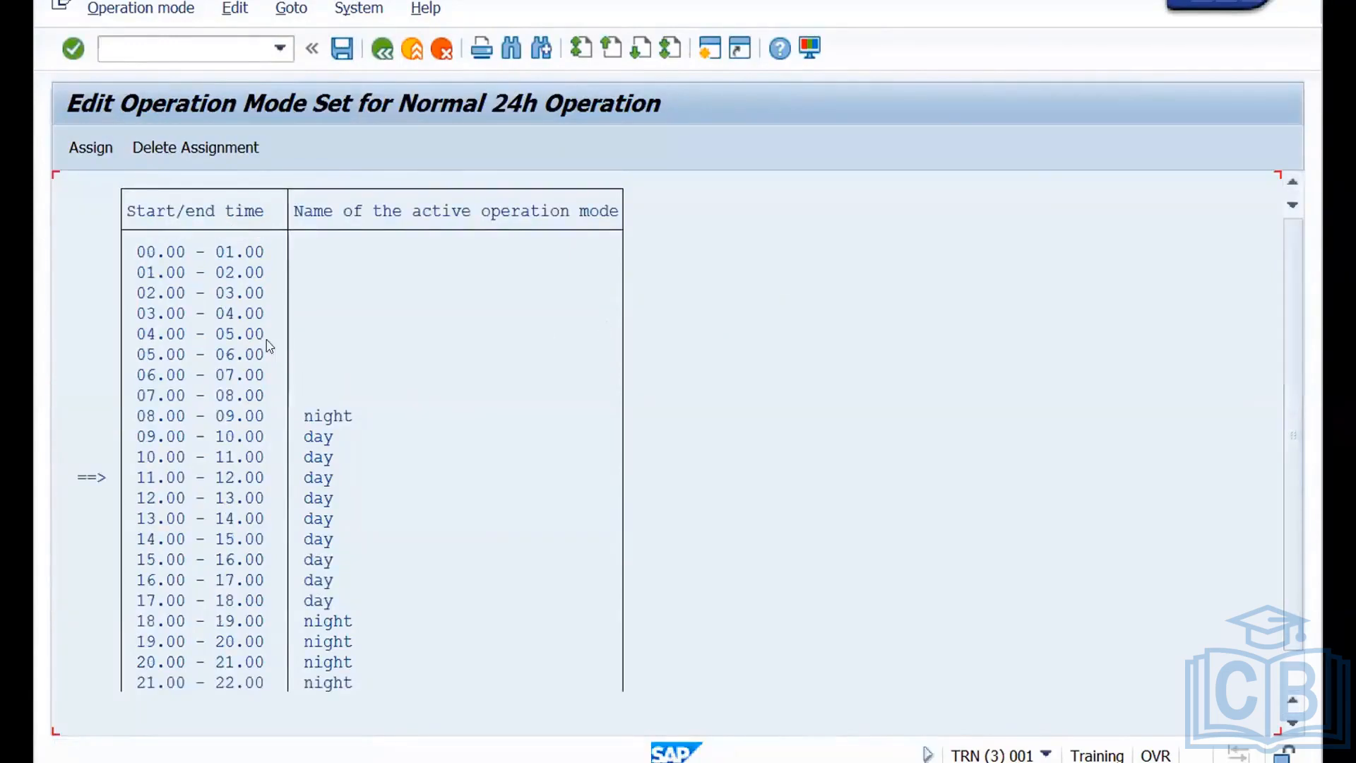
pyautogui.click(250, 253)
pyautogui.click(167, 10)
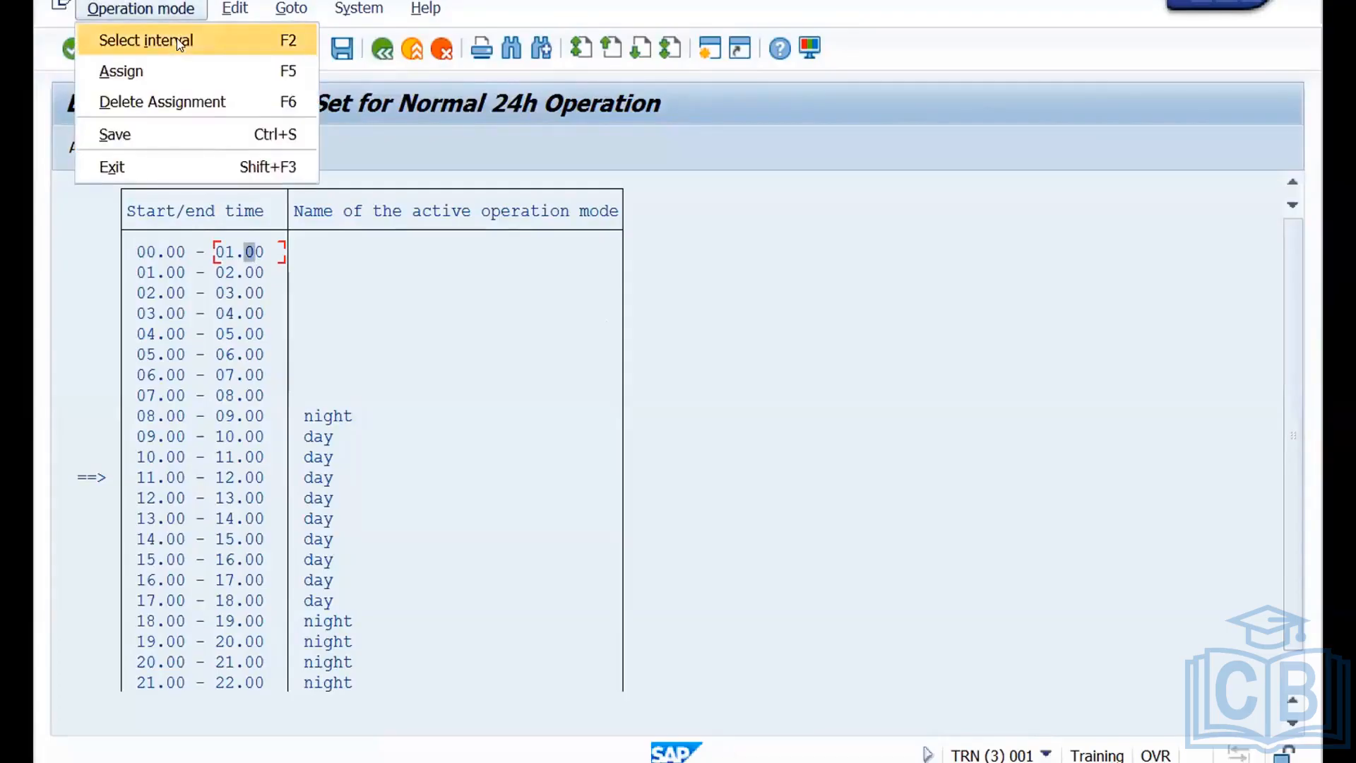
pyautogui.click(177, 39)
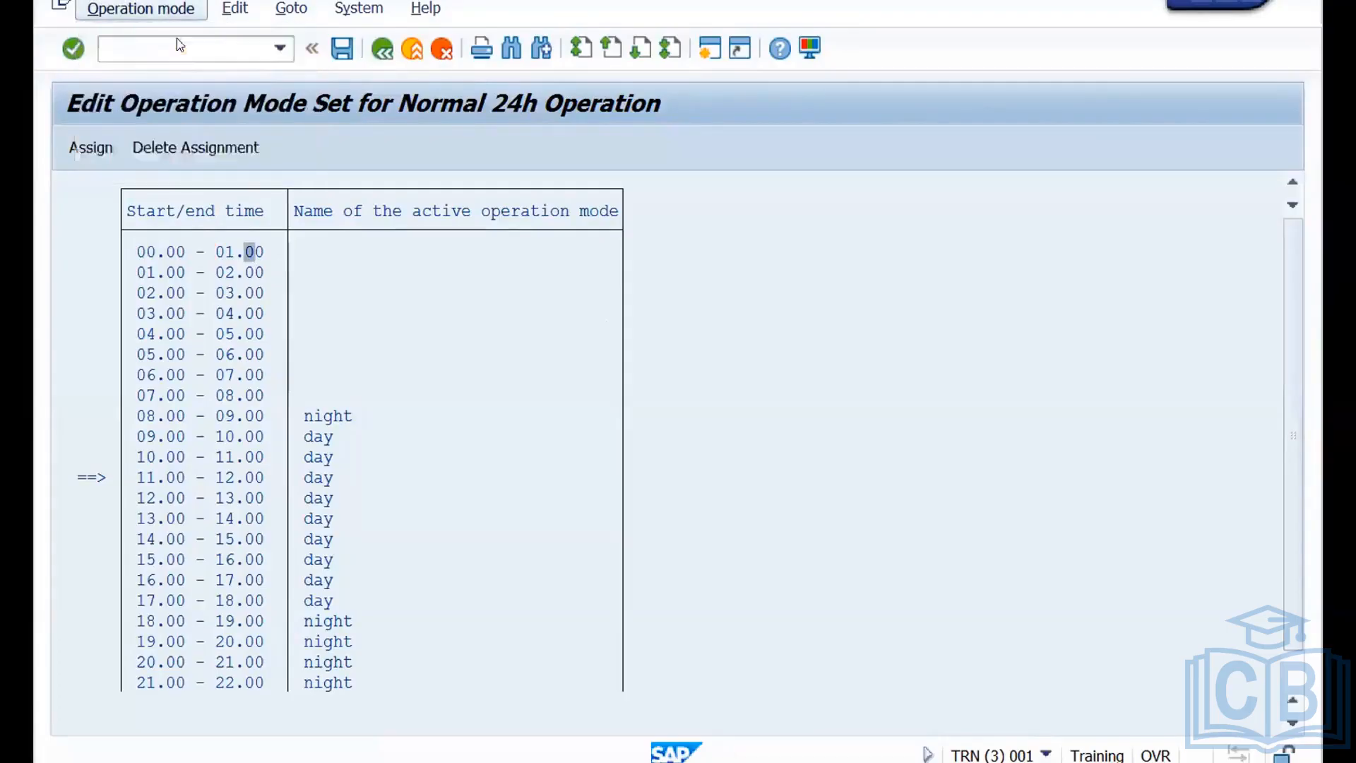
pyautogui.click(254, 398)
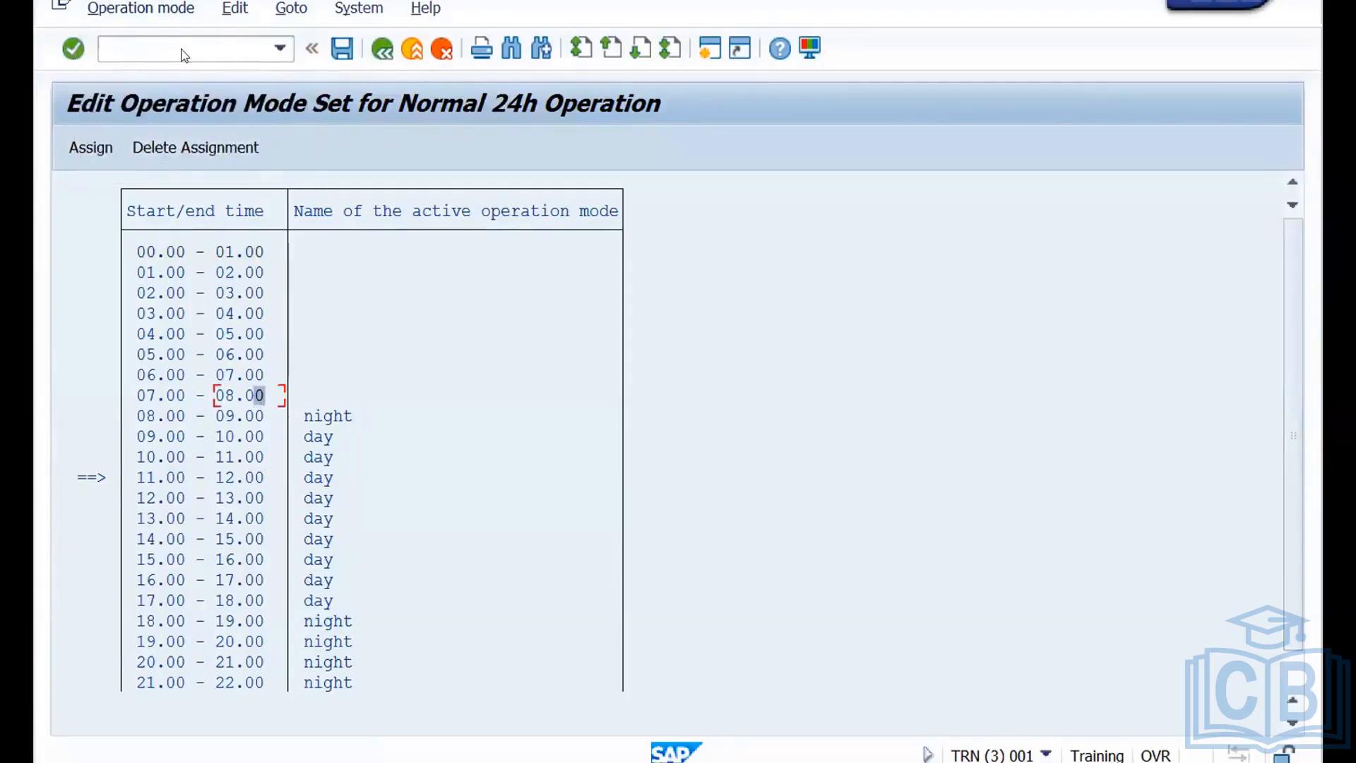
pyautogui.click(164, 10)
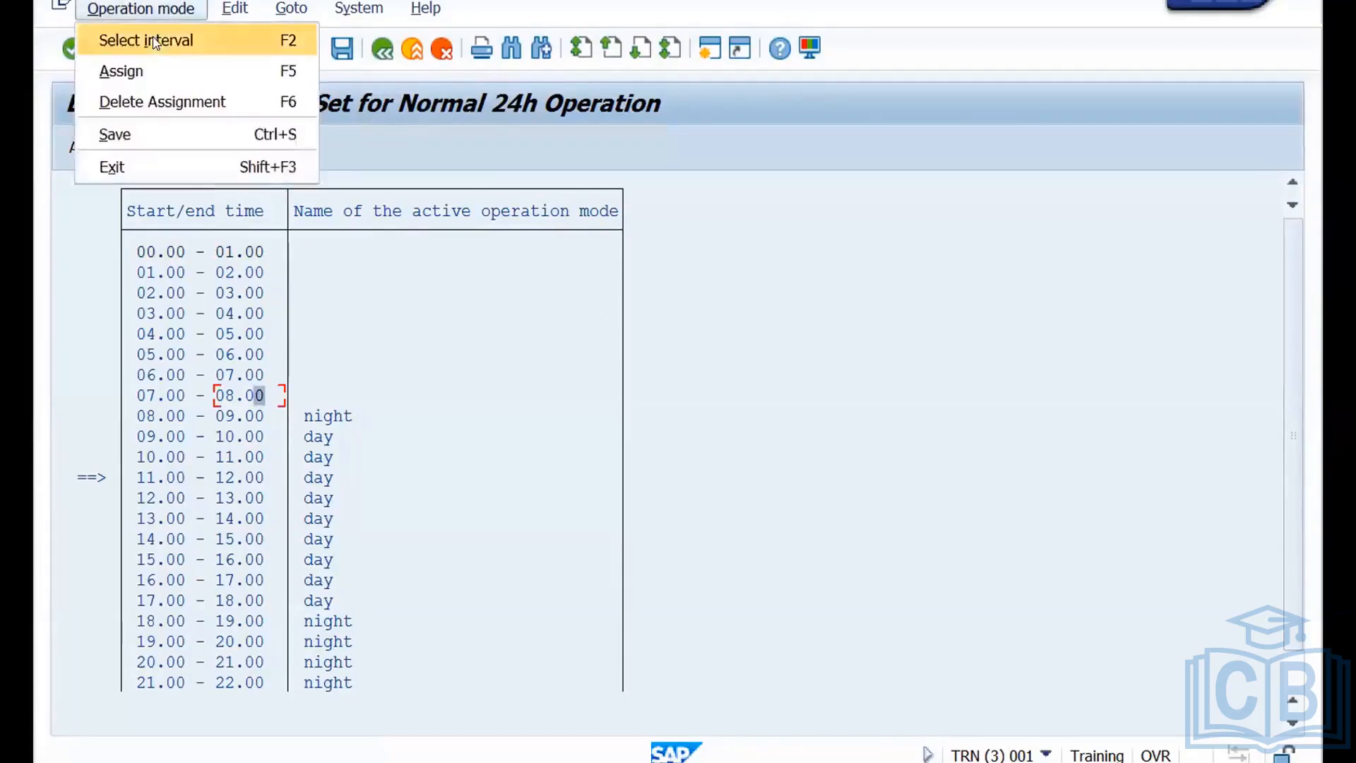
pyautogui.click(158, 42)
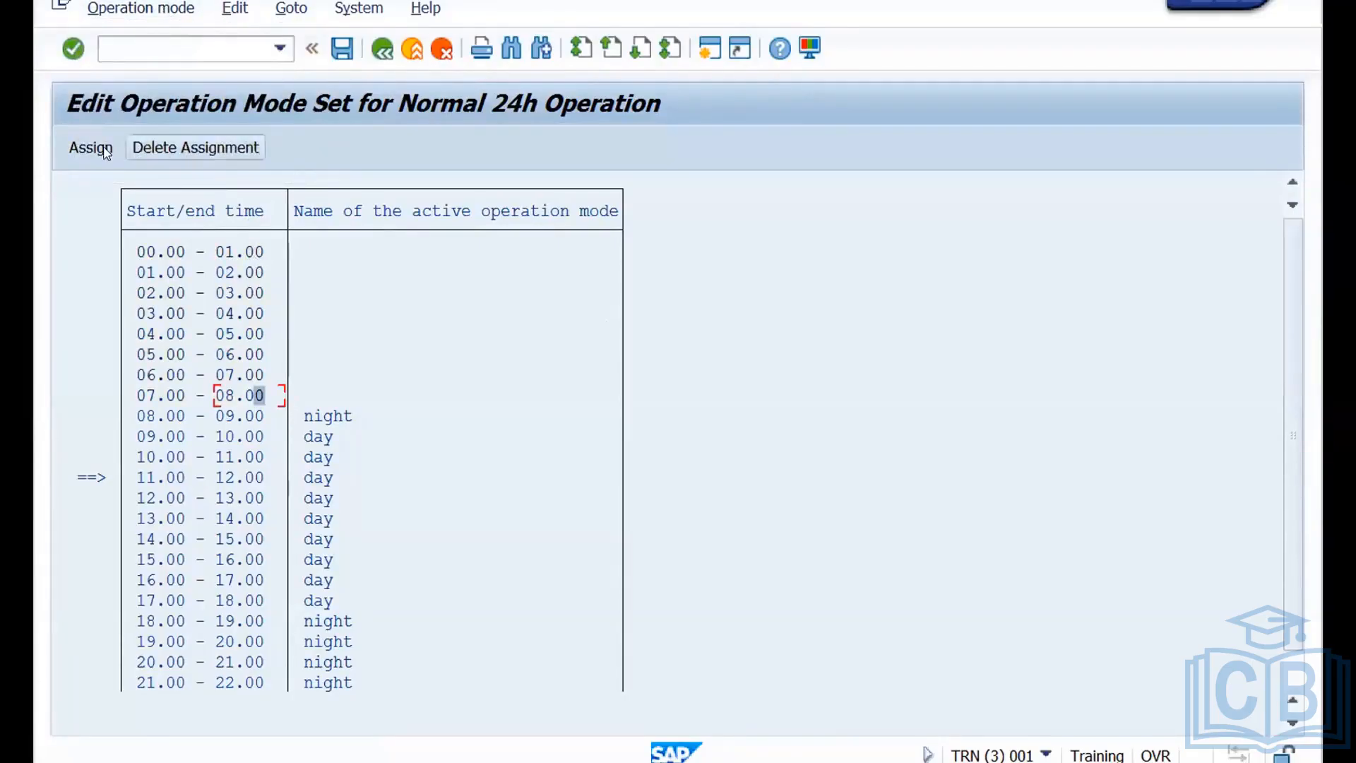
pyautogui.click(95, 149)
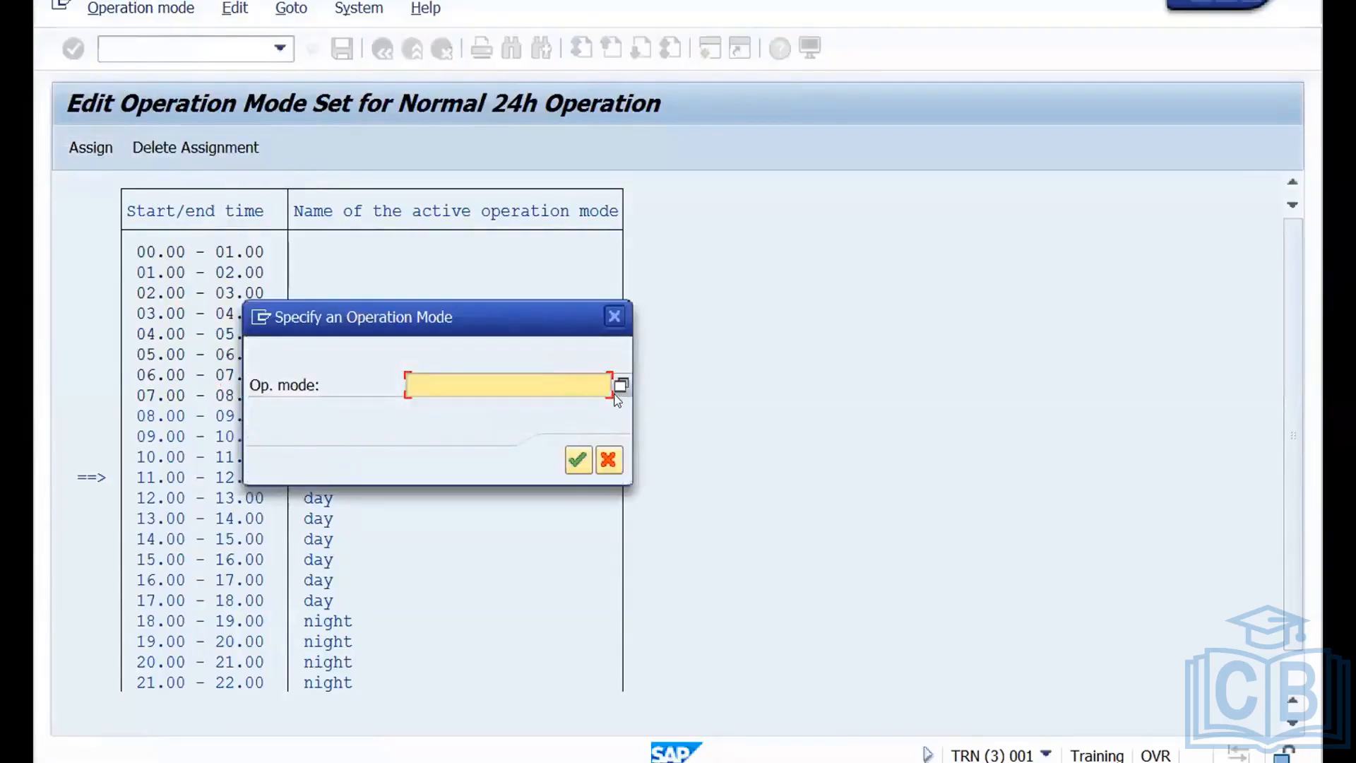
pyautogui.click(621, 386)
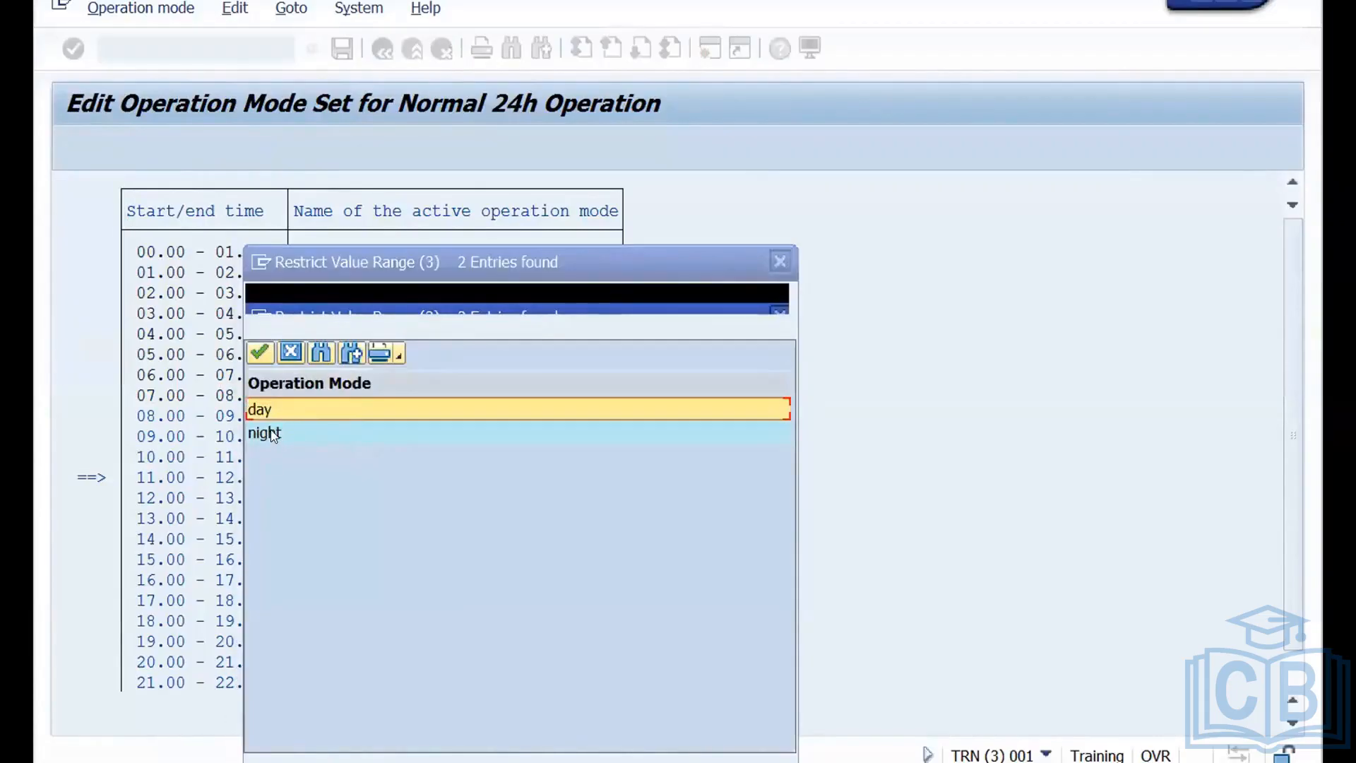
pyautogui.doubleClick(273, 433)
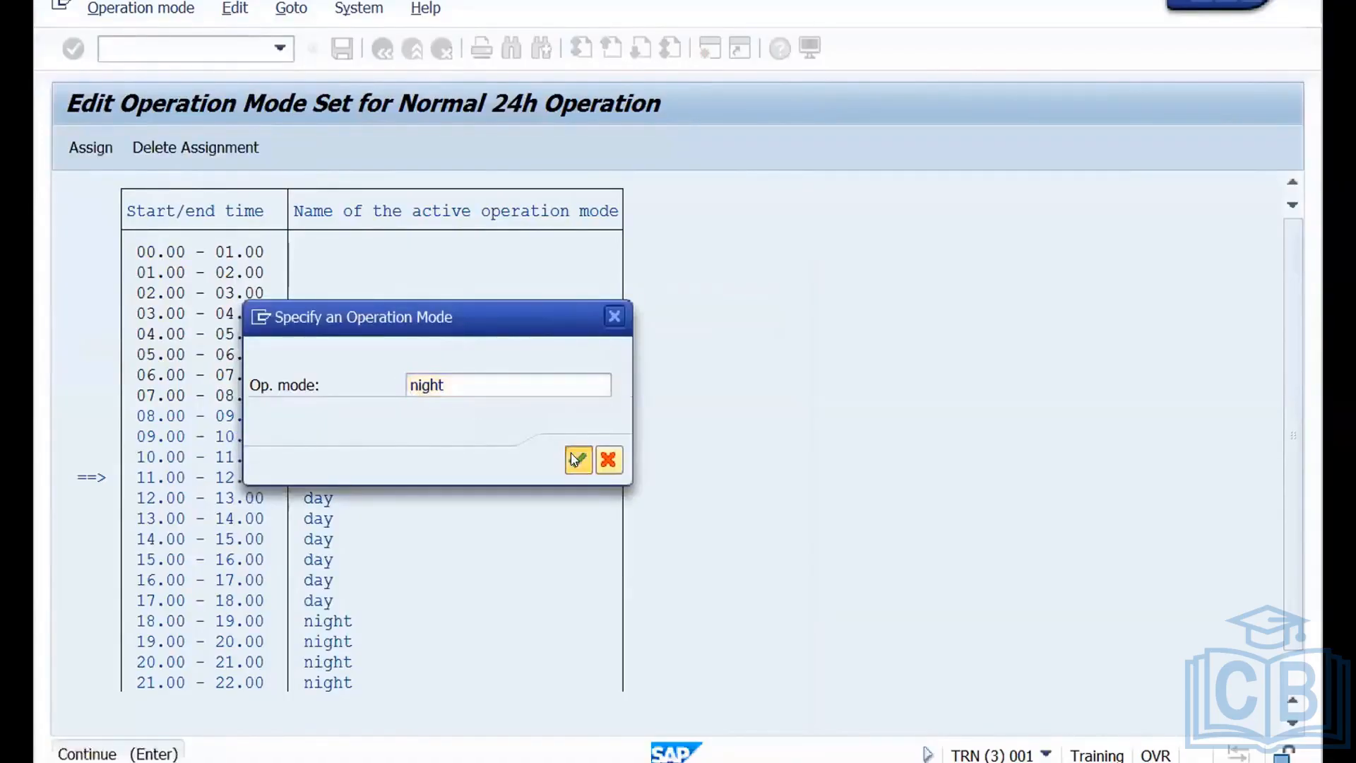
pyautogui.click(576, 459)
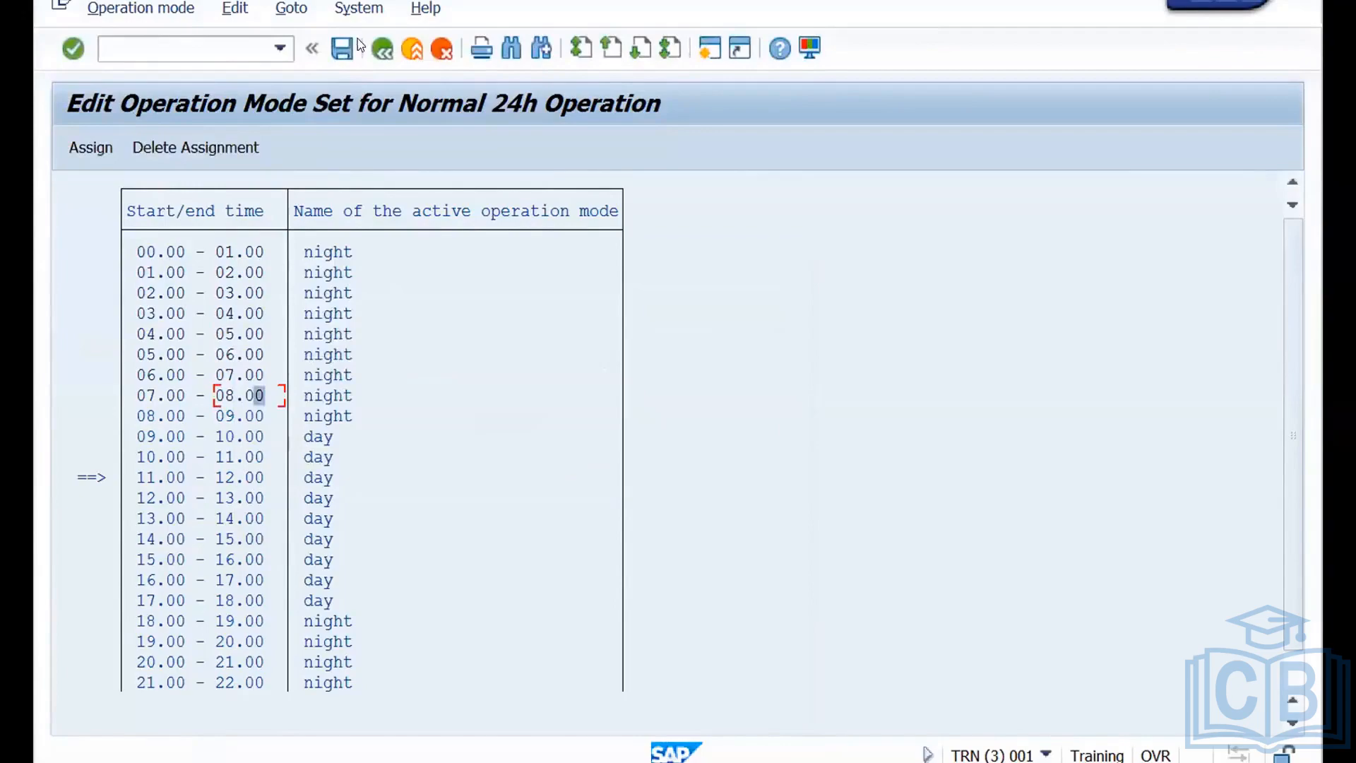
pyautogui.click(343, 49)
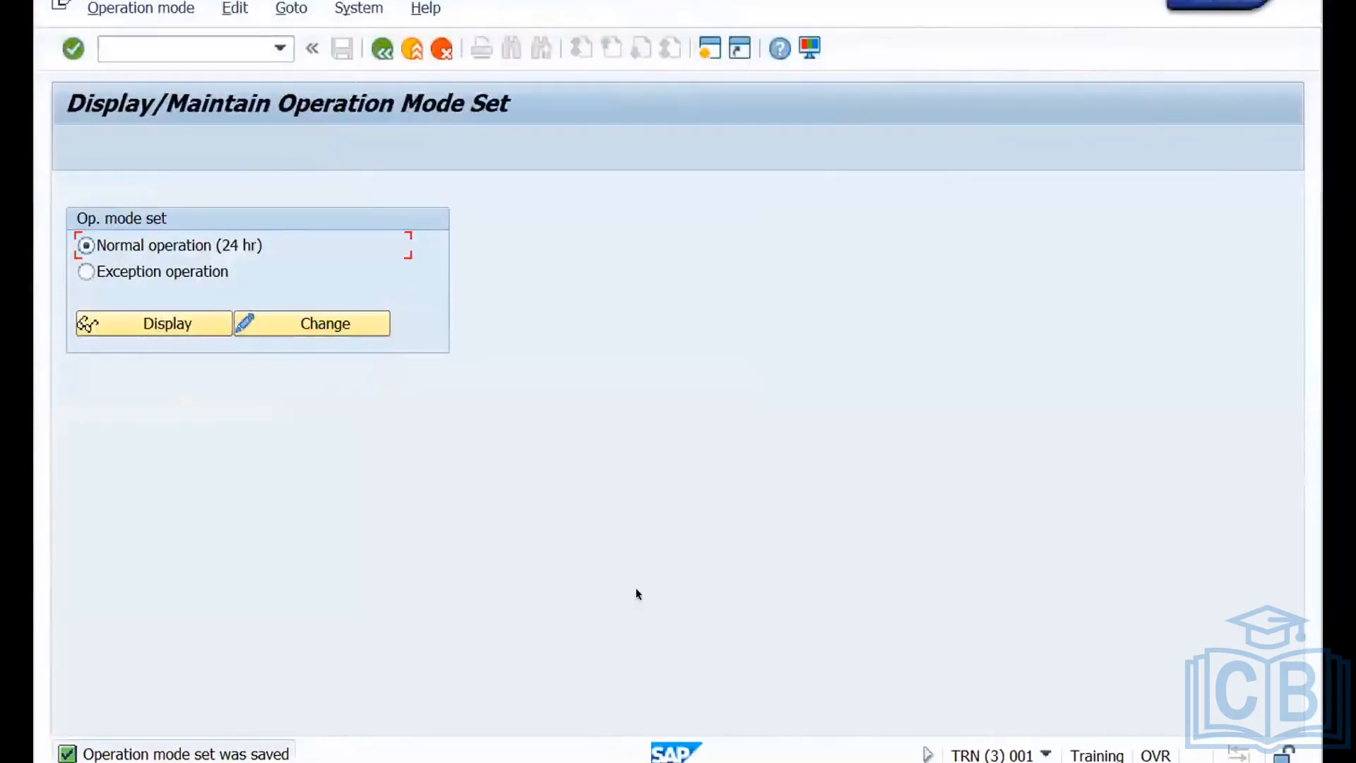
# Leave the SAP screen for the desktop with the Miro board and switch to WPS Office.
pyautogui.hotkey('ctrl', 'Left')
pyautogui.click(486, 748)
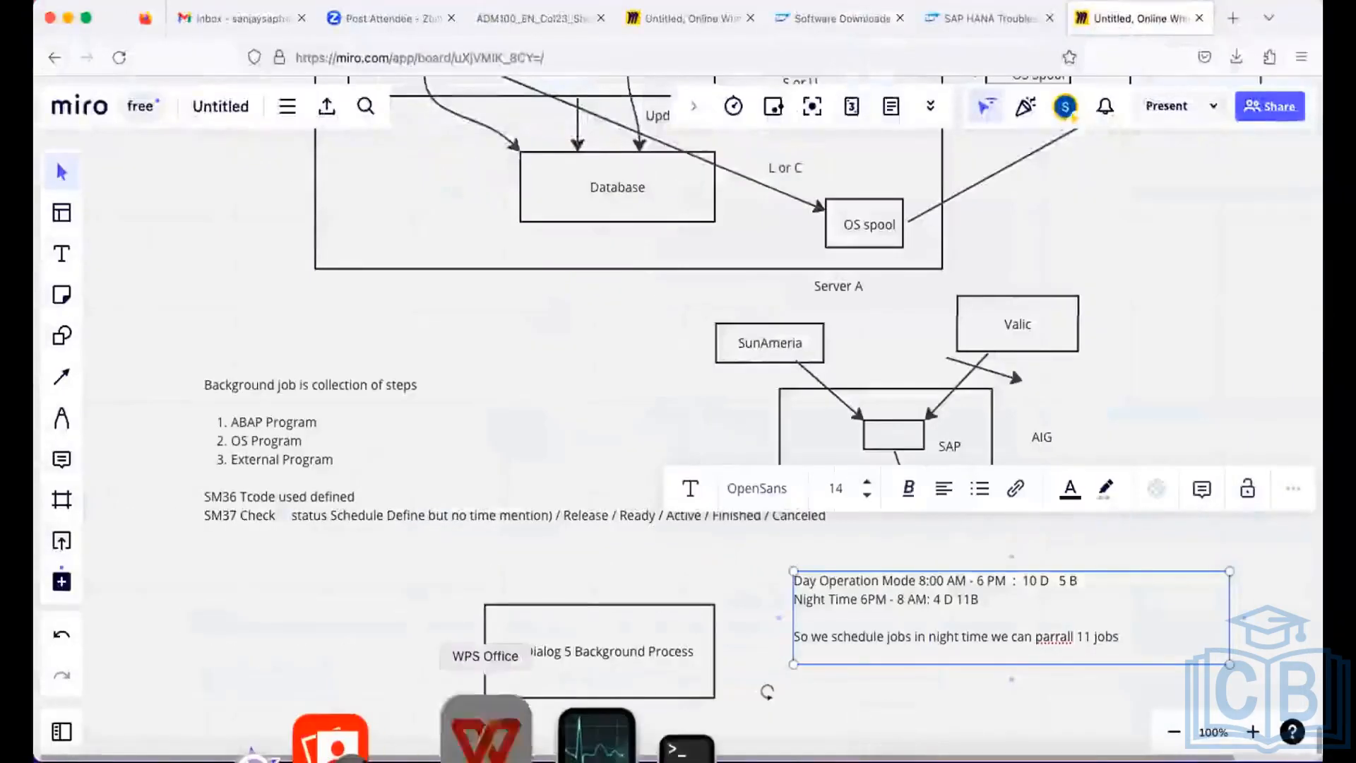